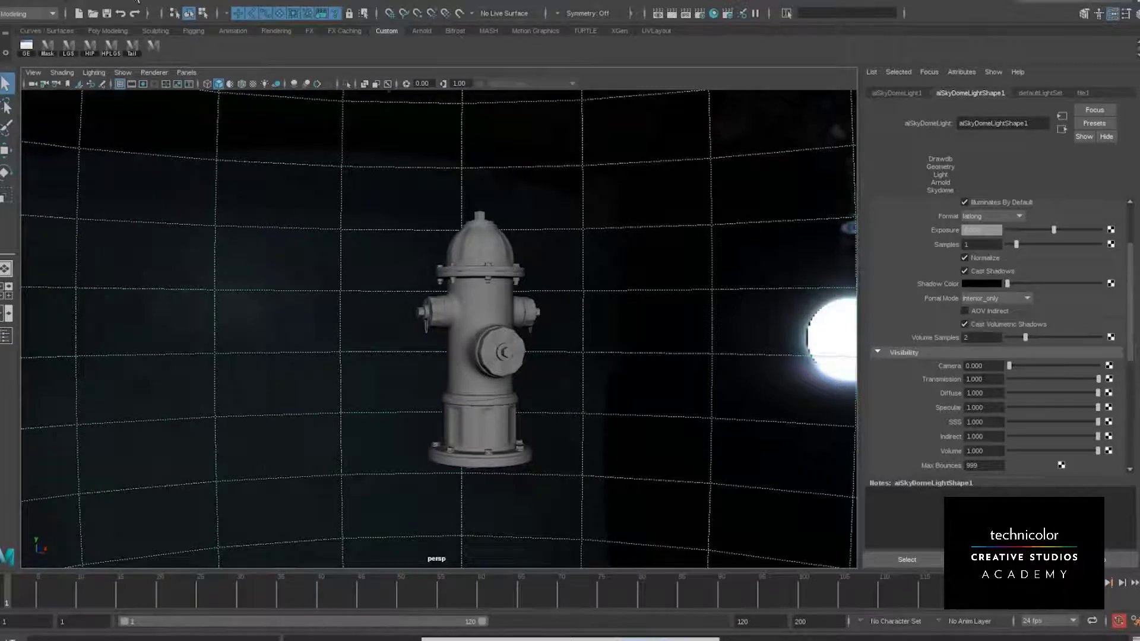
Show the Outliner beside the viewport and expand the fireHydrant group
click(163, 2)
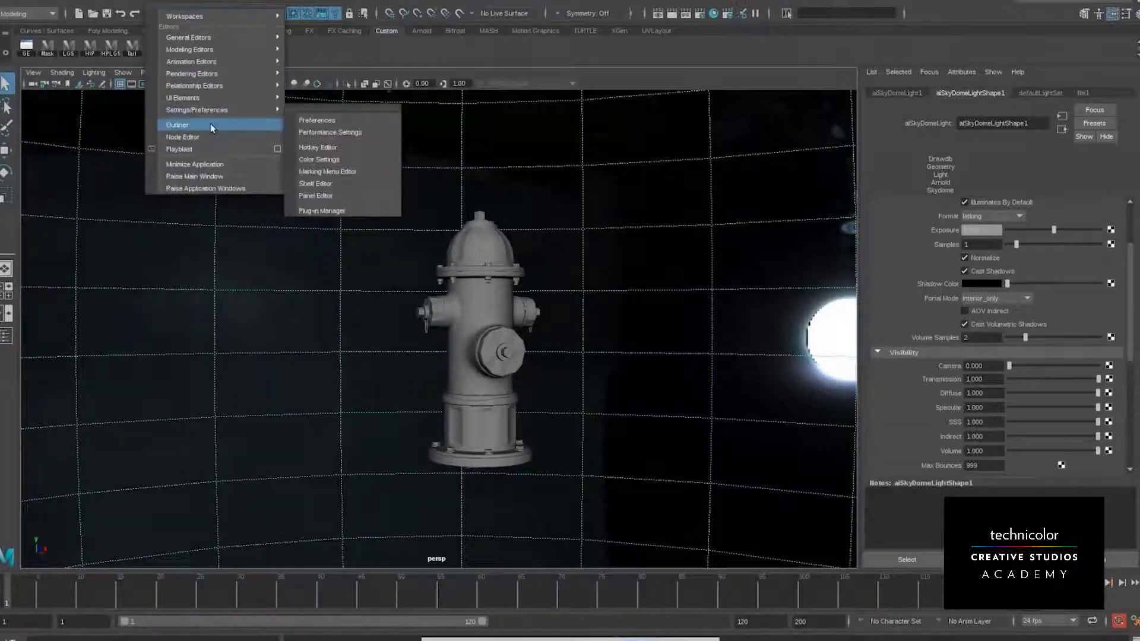
click(212, 126)
drag(124, 152, 2, 157)
click(8, 157)
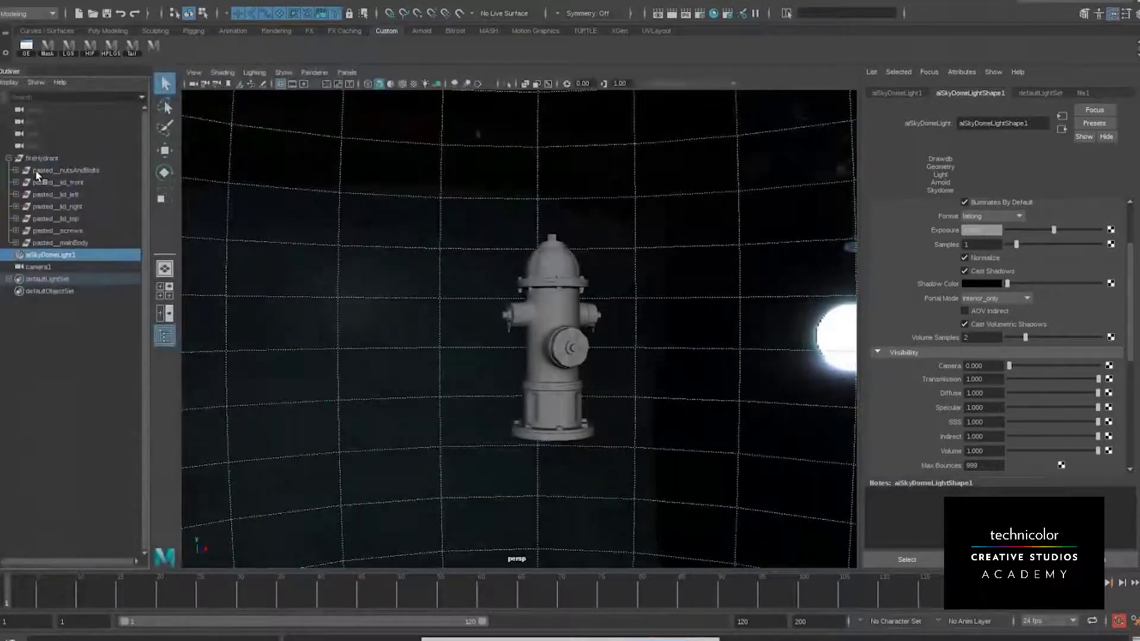
Check the nuts-and-bolts subgroup, select the whole fireHydrant group and collapse its hierarchy
click(50, 171)
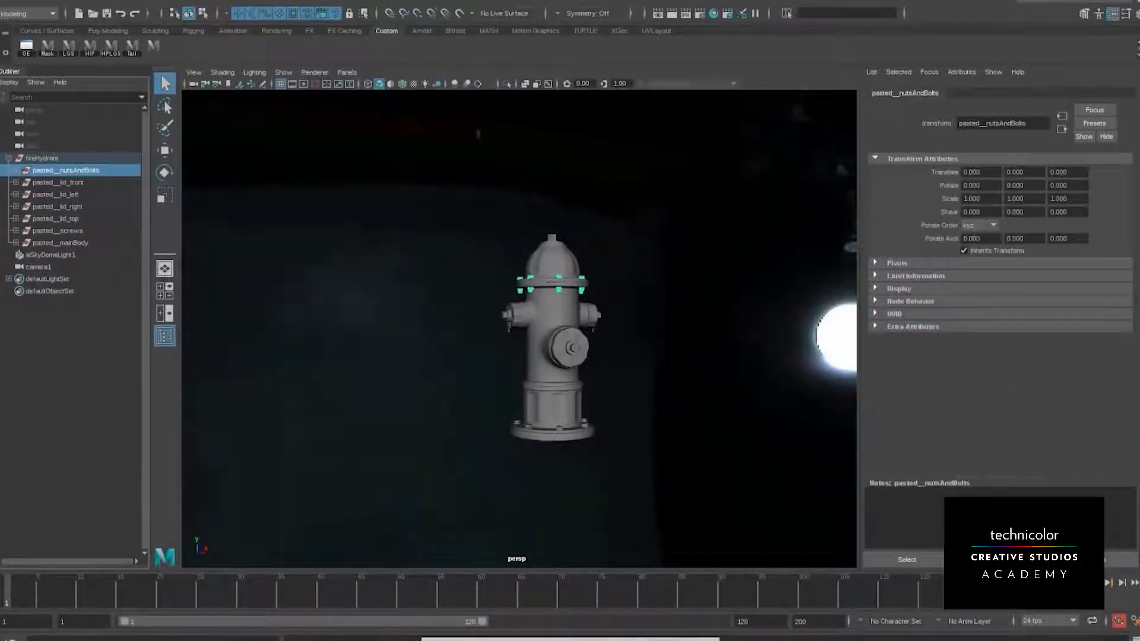
click(42, 158)
click(9, 158)
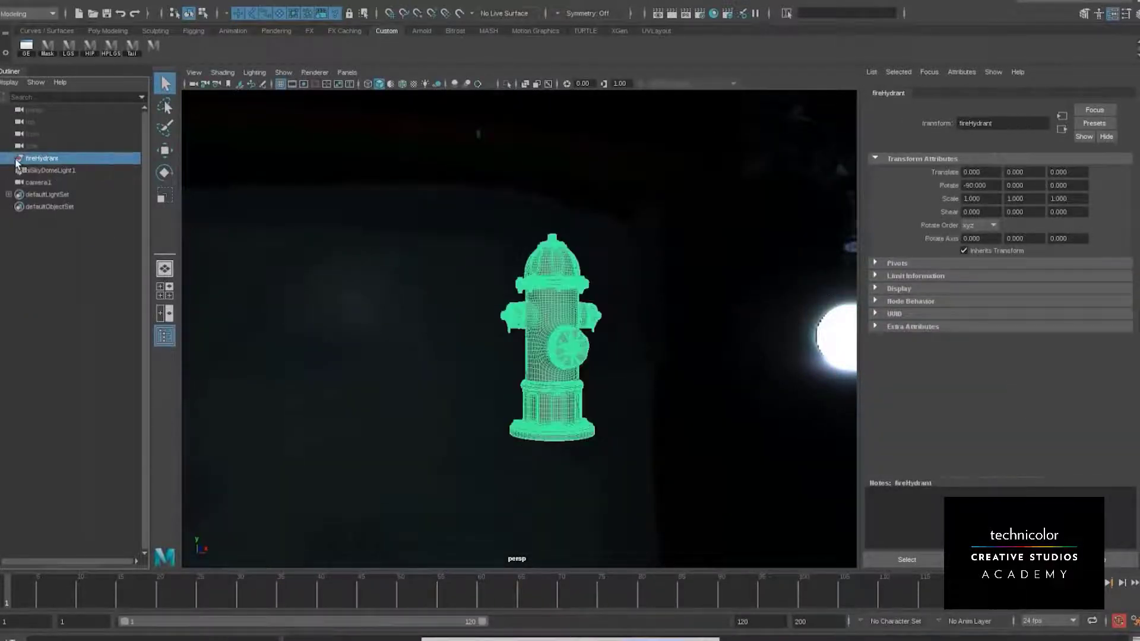
Select aiSkyDomeLight1 and examine from several angles how its HDRI image surrounds the hydrant
alt+drag(660, 319, 190, 254)
click(49, 170)
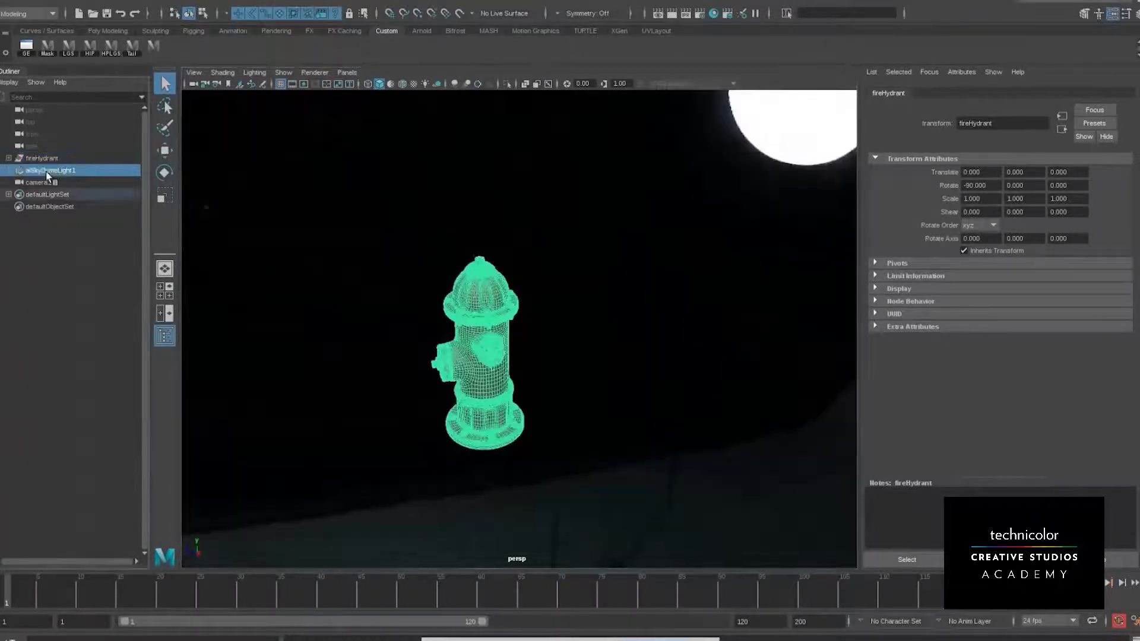
alt+drag(649, 346, 696, 325)
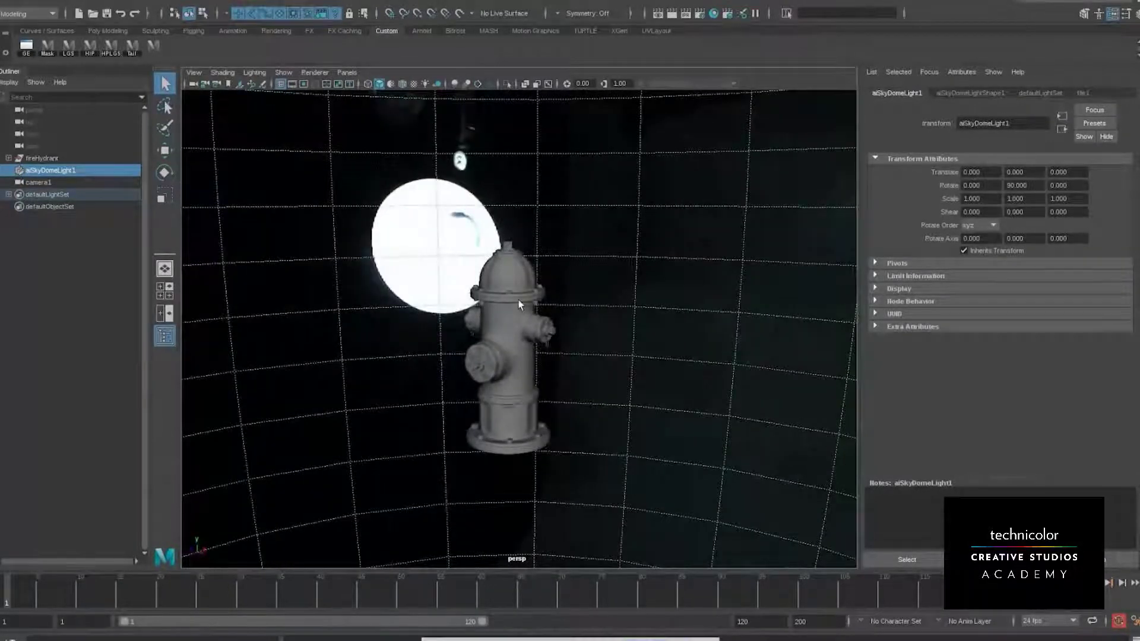
alt+right_drag(518, 299, 621, 316)
mouse_move(624, 333)
alt+mouse_down()
mouse_move(639, 346)
mouse_move(611, 362)
mouse_move(617, 321)
mouse_move(608, 323)
mouse_move(618, 331)
alt+mouse_up()
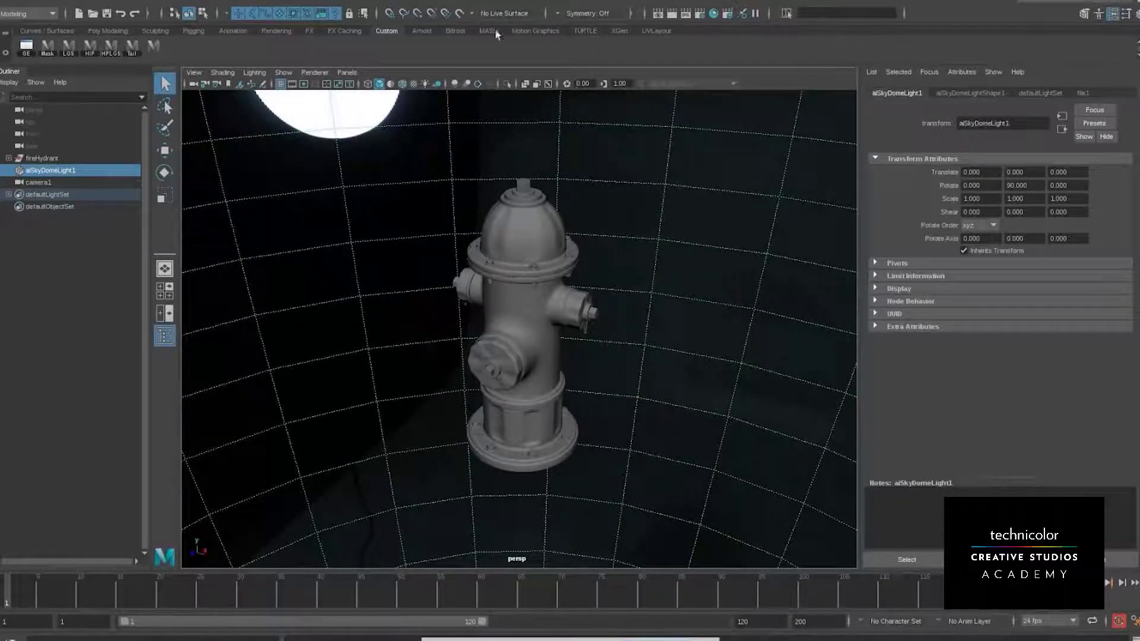
click(590, 1)
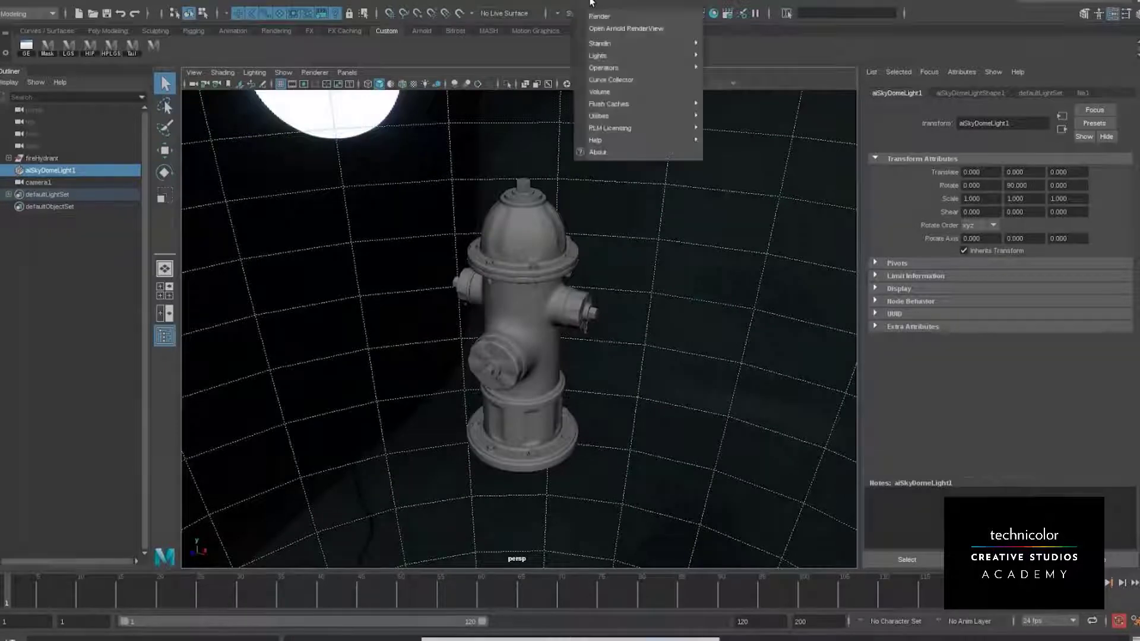
key(Escape)
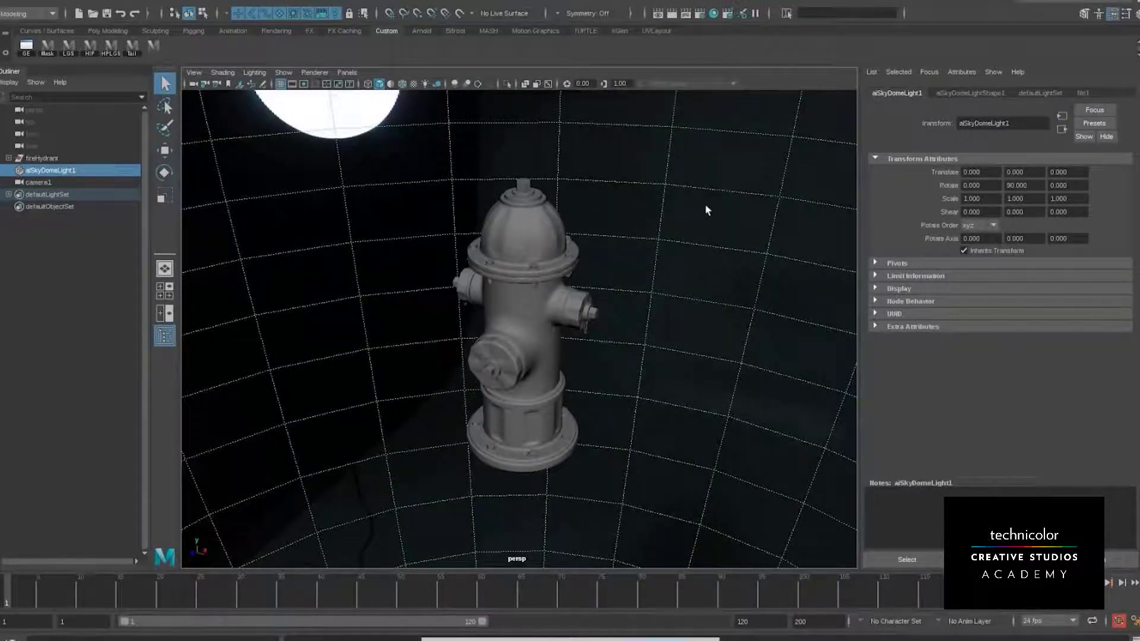
click(586, 3)
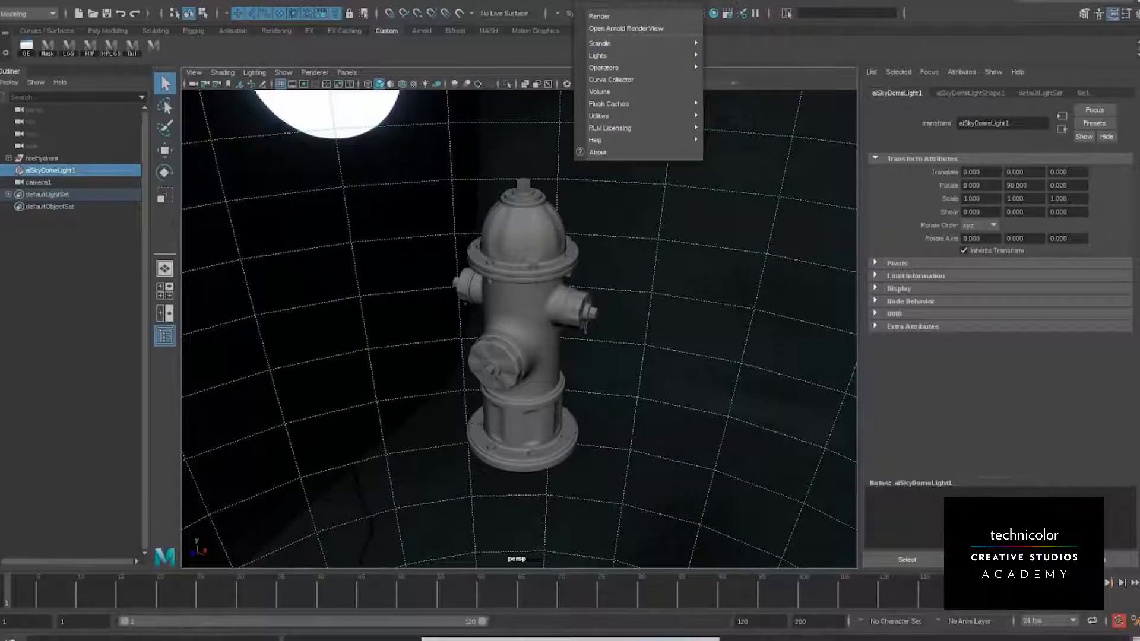
key(Escape)
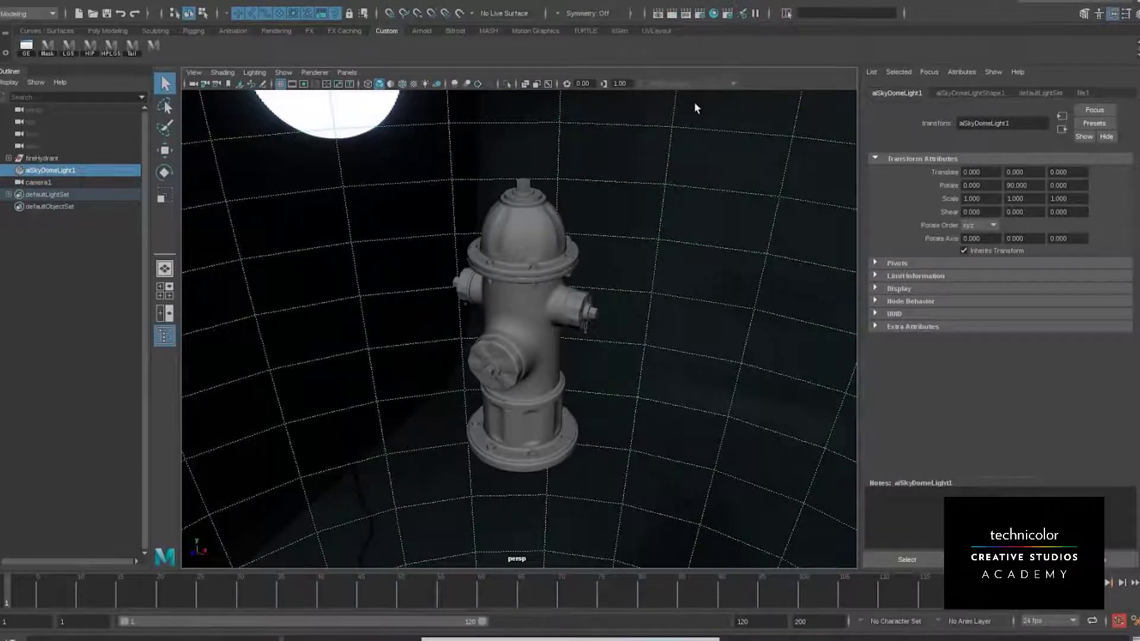
click(584, 3)
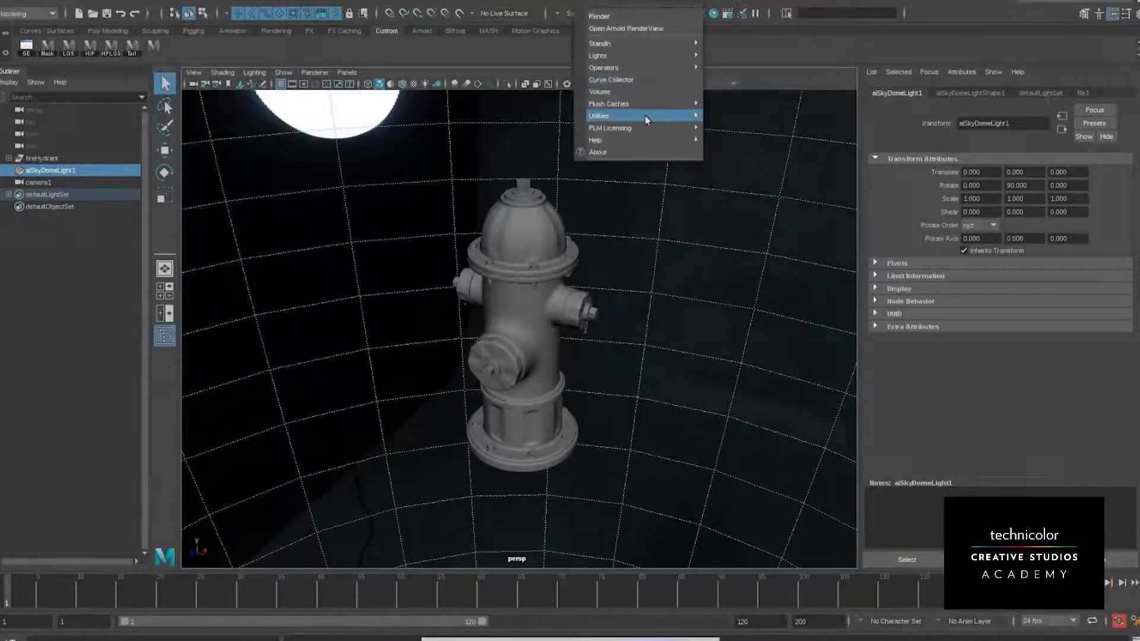
click(579, 5)
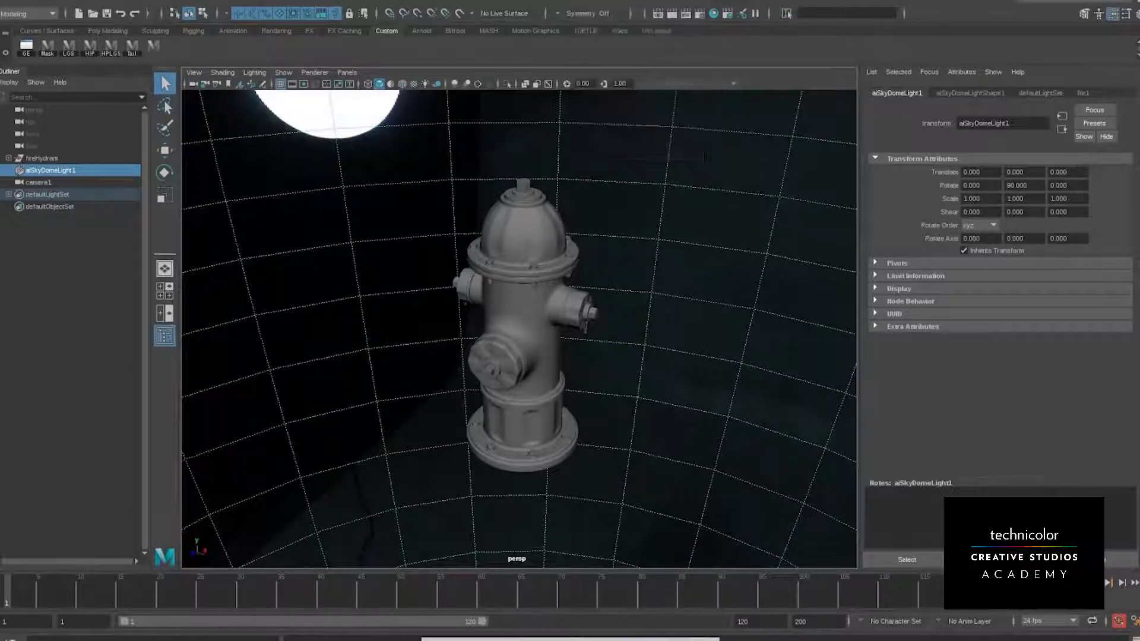
Review the loaded plug-ins in the Plug-in Manager, closing it after the check
click(169, 1)
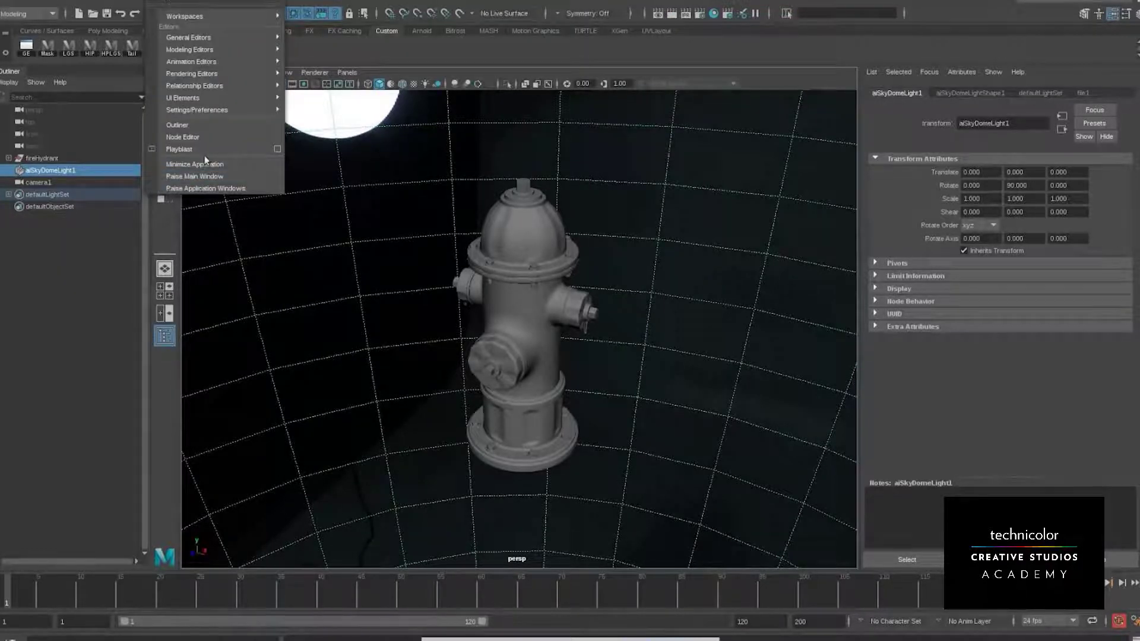
mouse_move(237, 109)
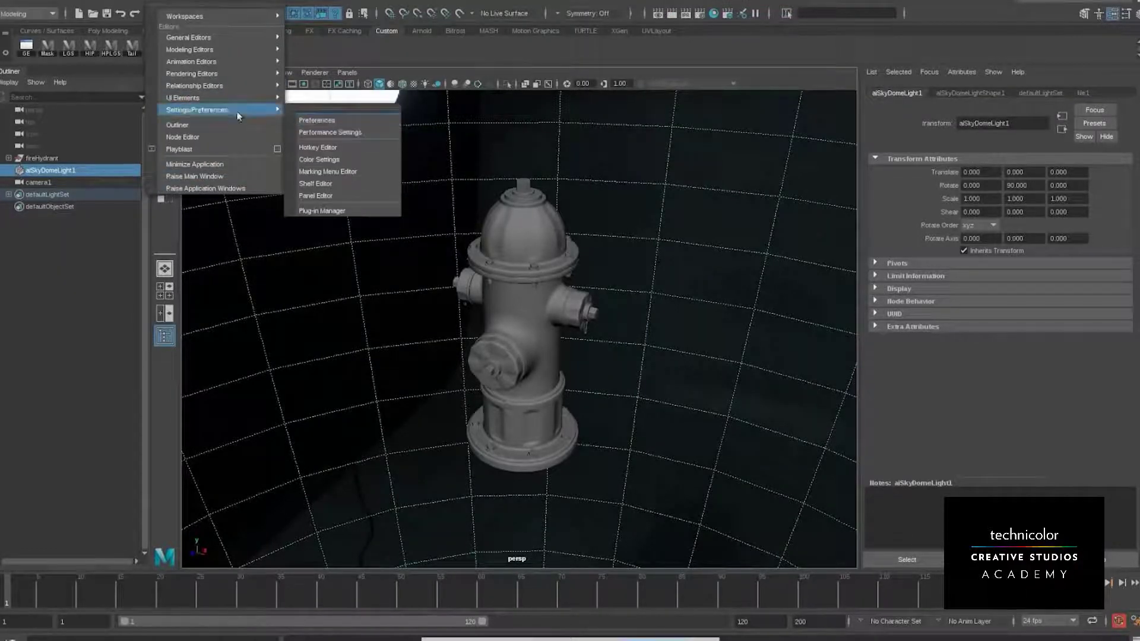
click(337, 208)
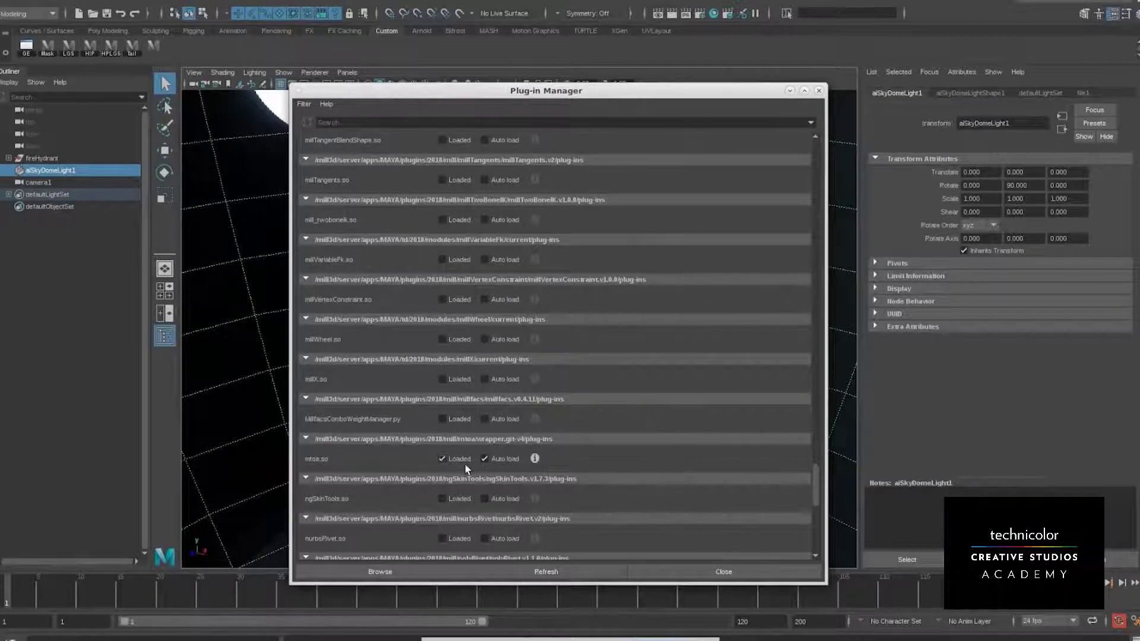
click(717, 571)
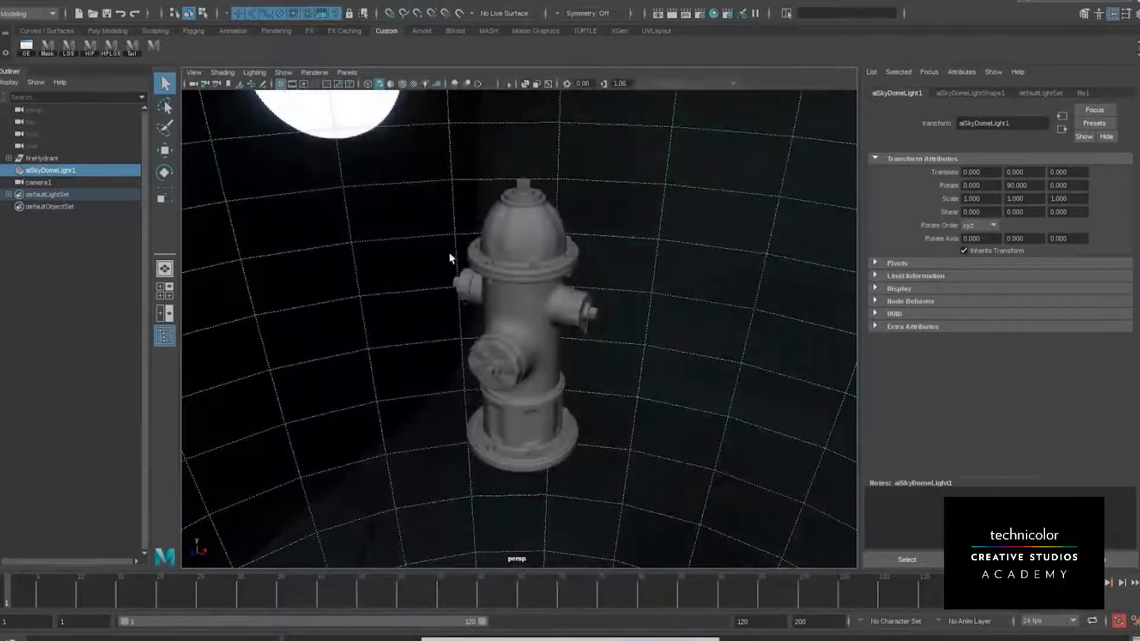
Read the version information in the About dialog of Arnold for Maya, closing it after reading
alt+drag(449, 252, 422, 237)
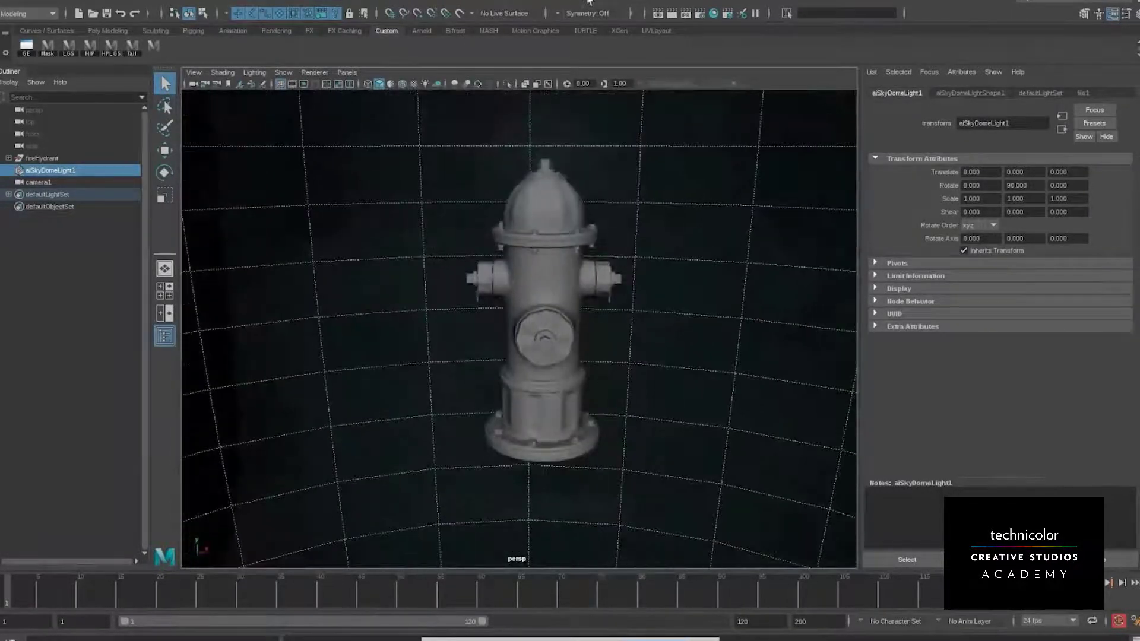
click(589, 1)
click(623, 151)
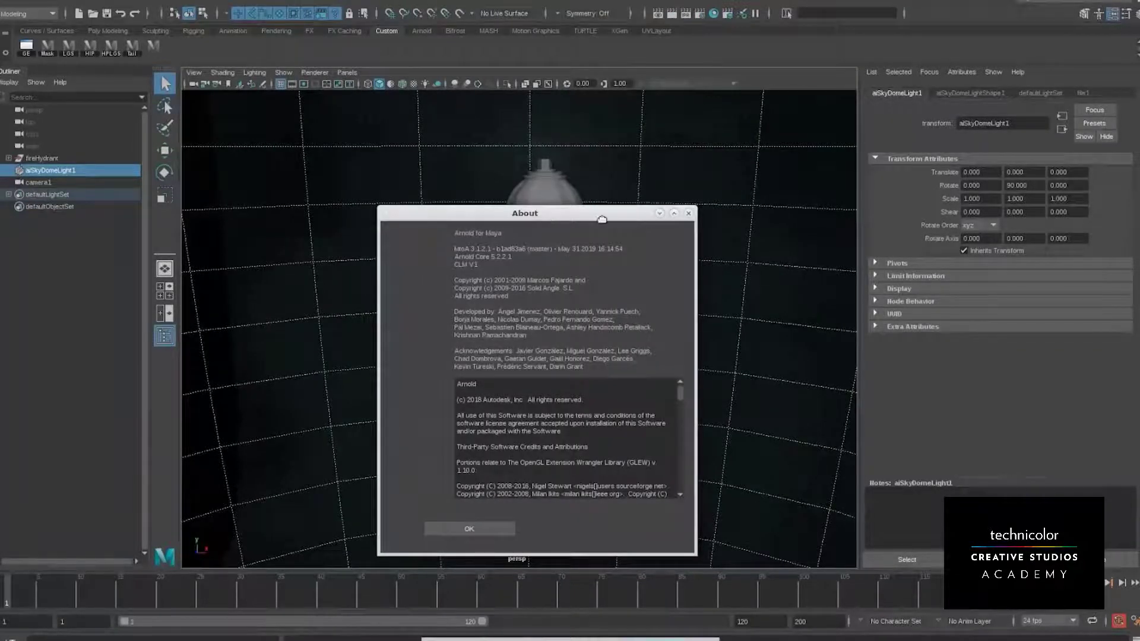
drag(602, 219, 597, 119)
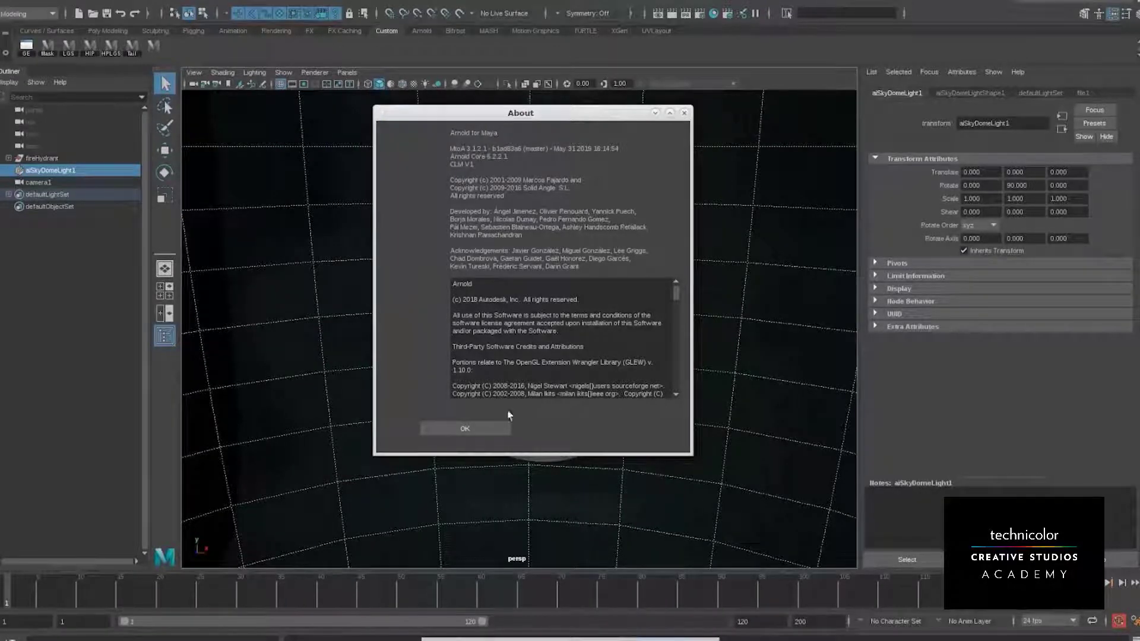
scroll(550, 389, down, 5)
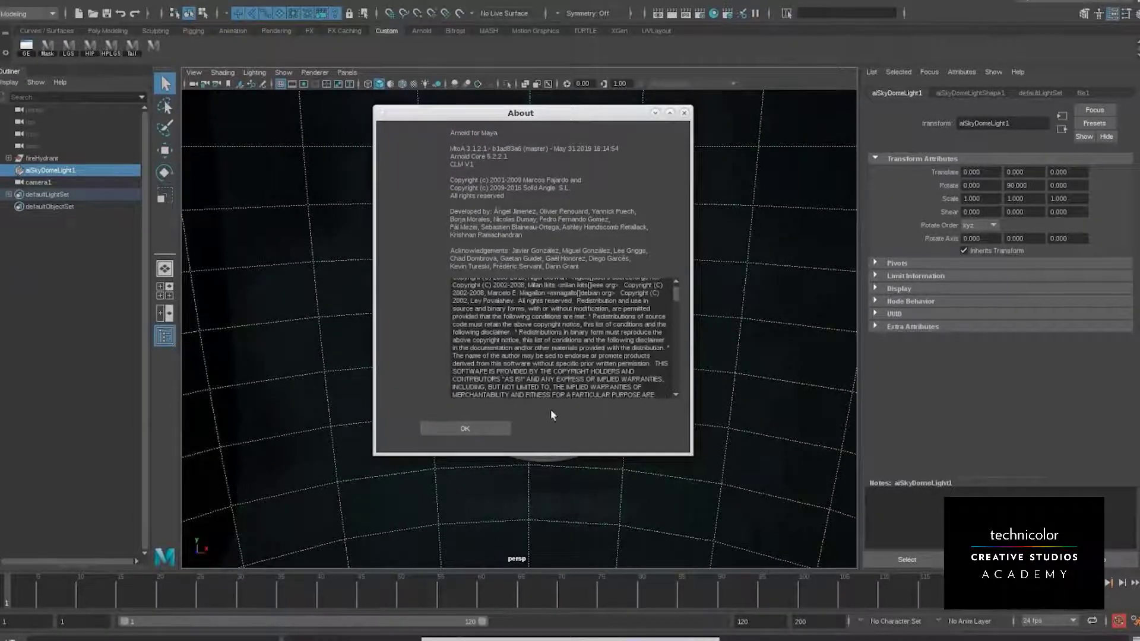
click(499, 428)
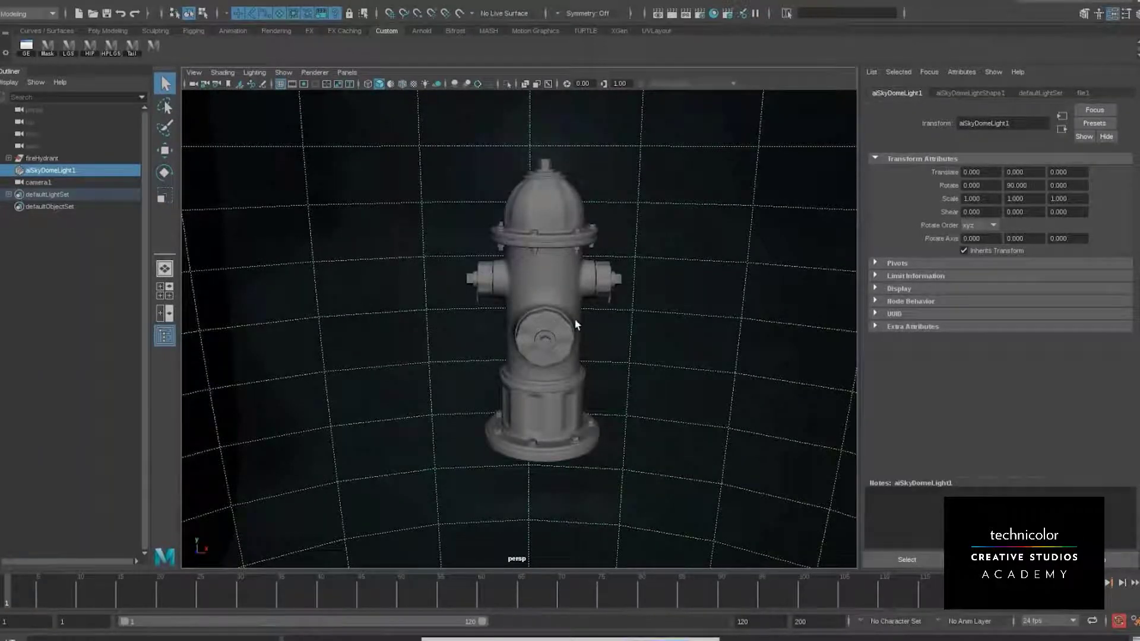
alt+drag(603, 329, 546, 331)
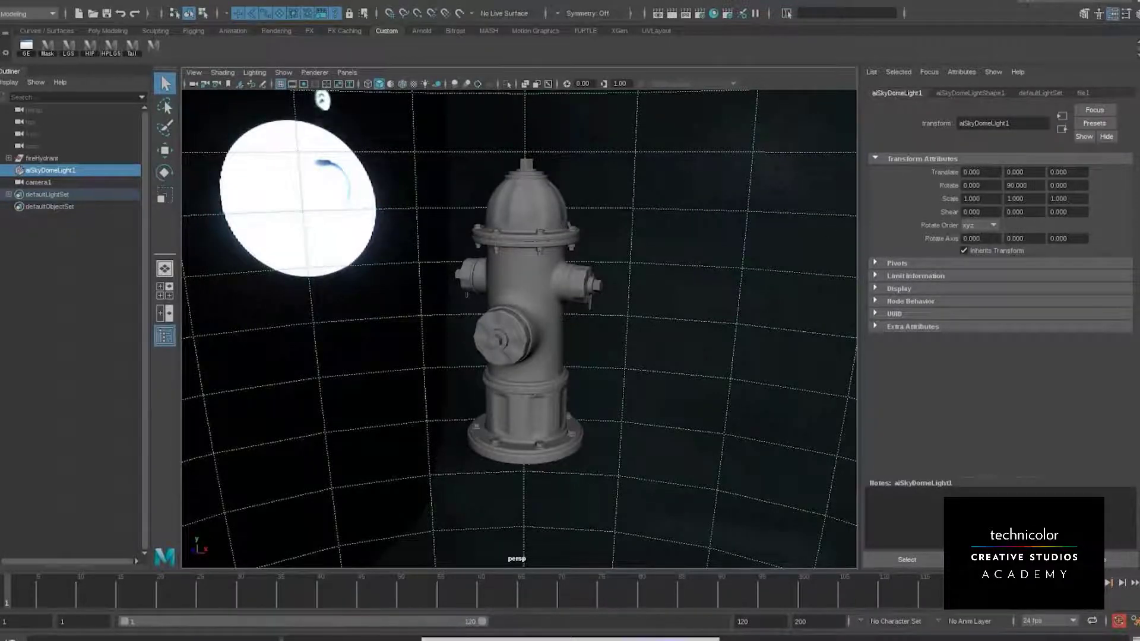
click(1111, 13)
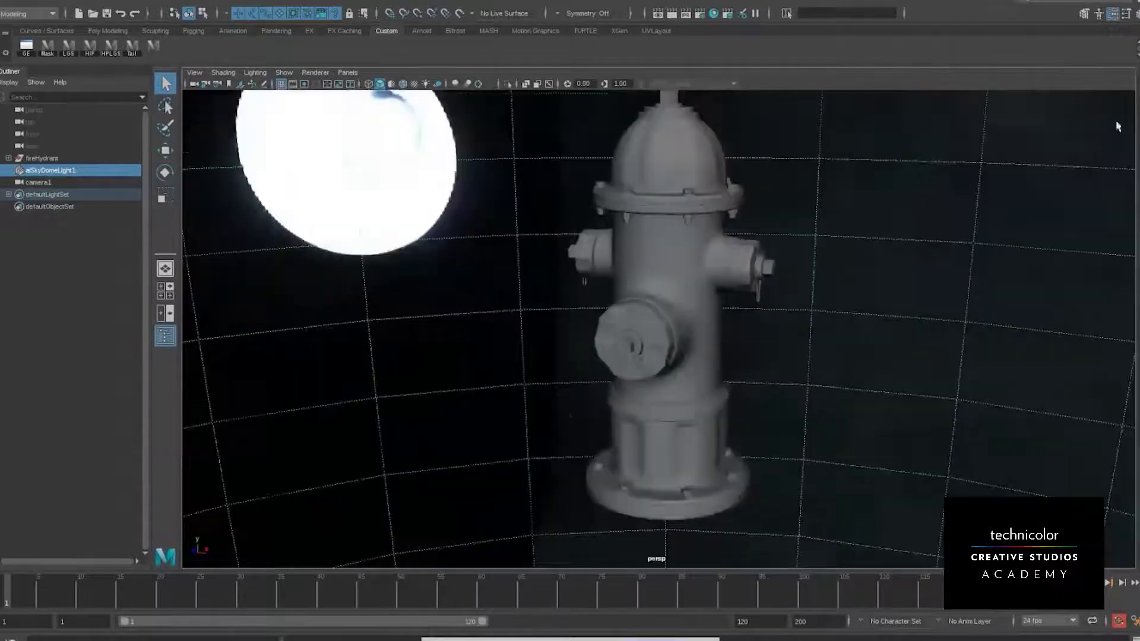
click(1111, 13)
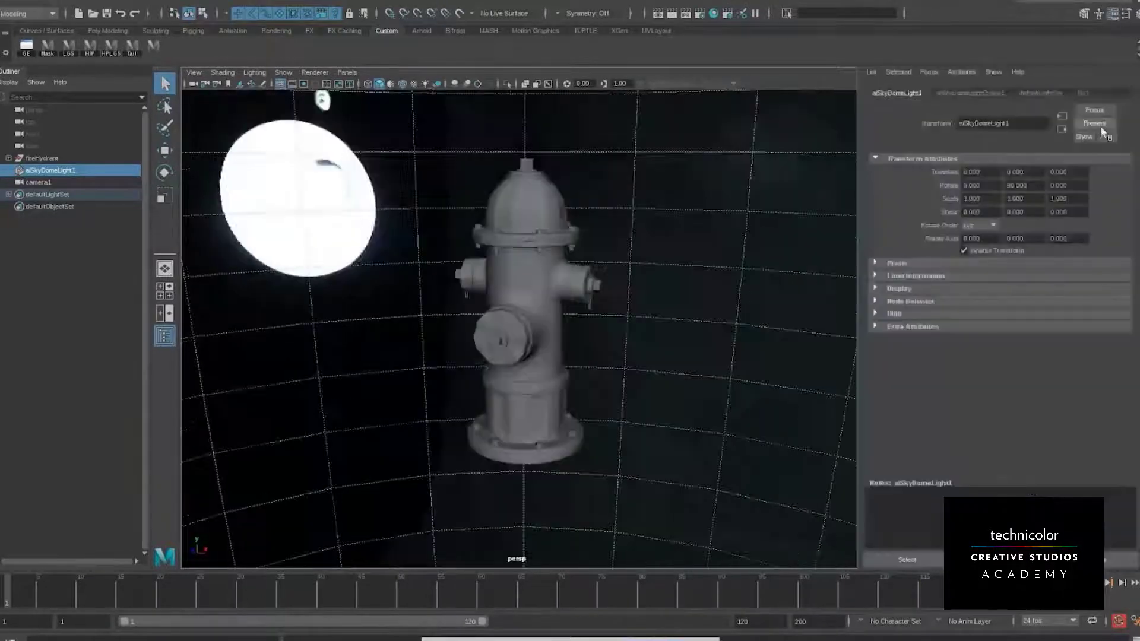
click(1101, 127)
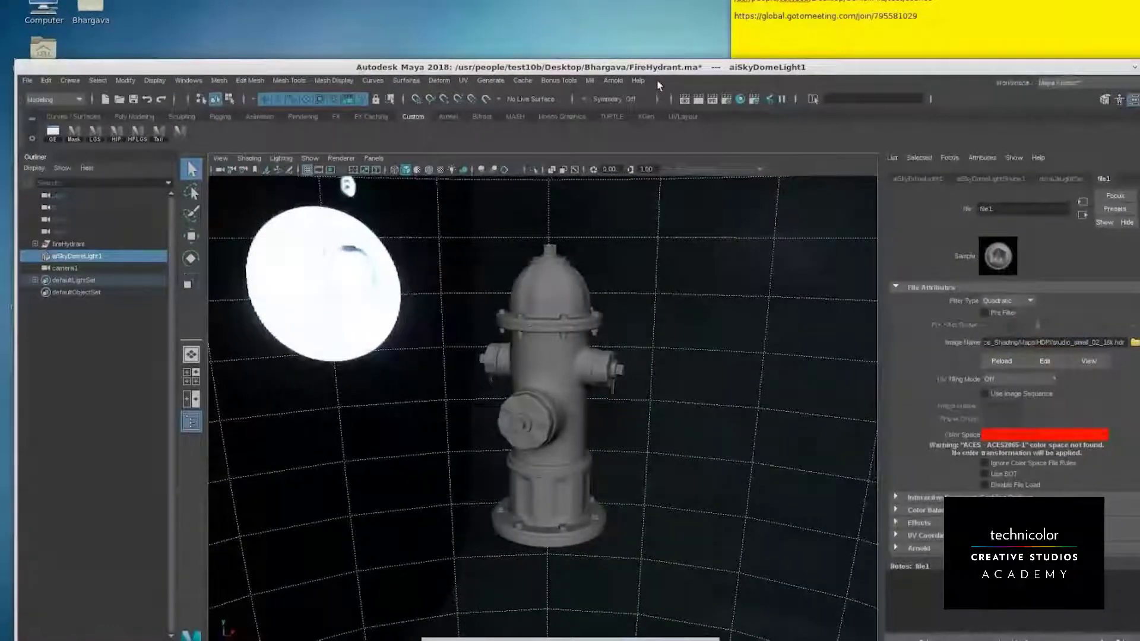
double_click(656, 67)
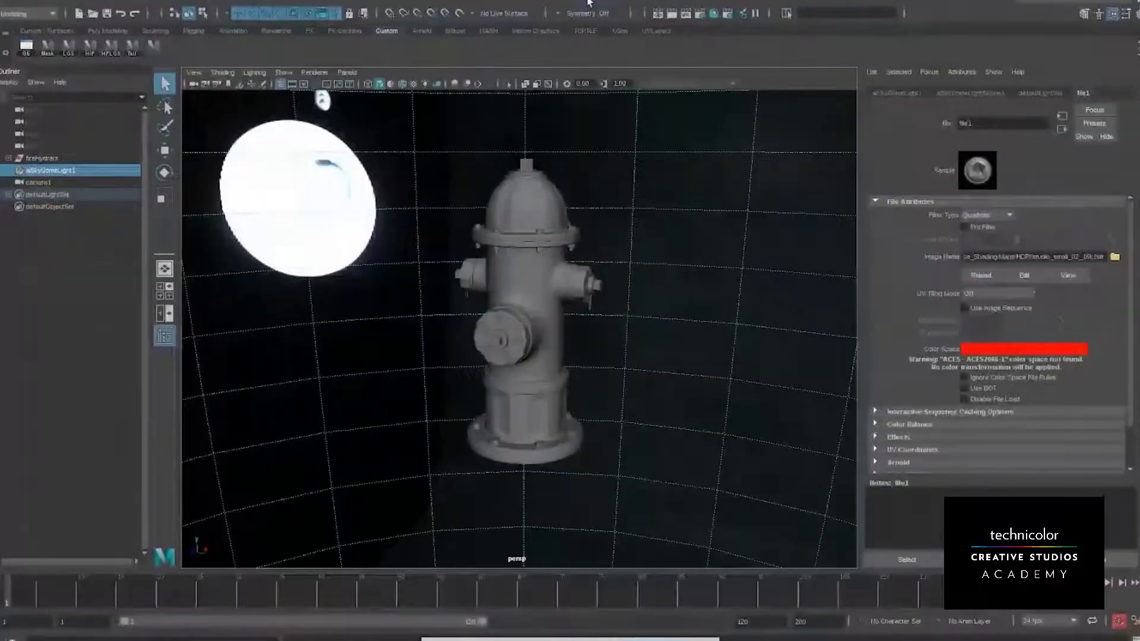
click(587, 2)
click(803, 44)
drag(687, 176, 770, 310)
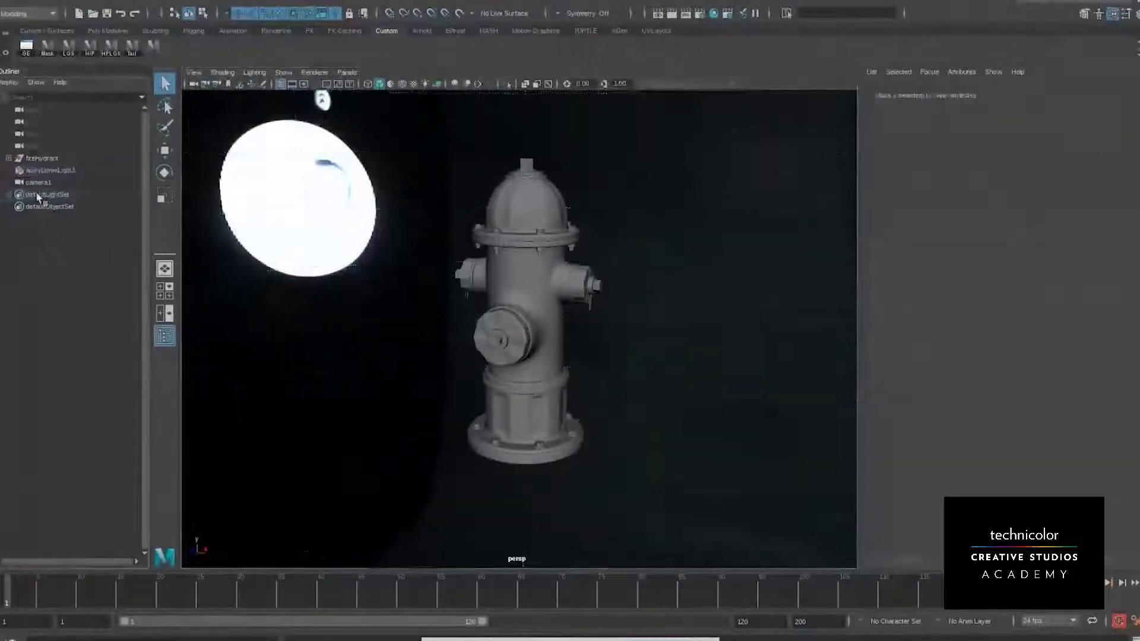
Inspect the HDRI image path in the file texture of aiSkyDomeLight1, browsing its HDRI folder without choosing another file
click(36, 171)
click(1115, 258)
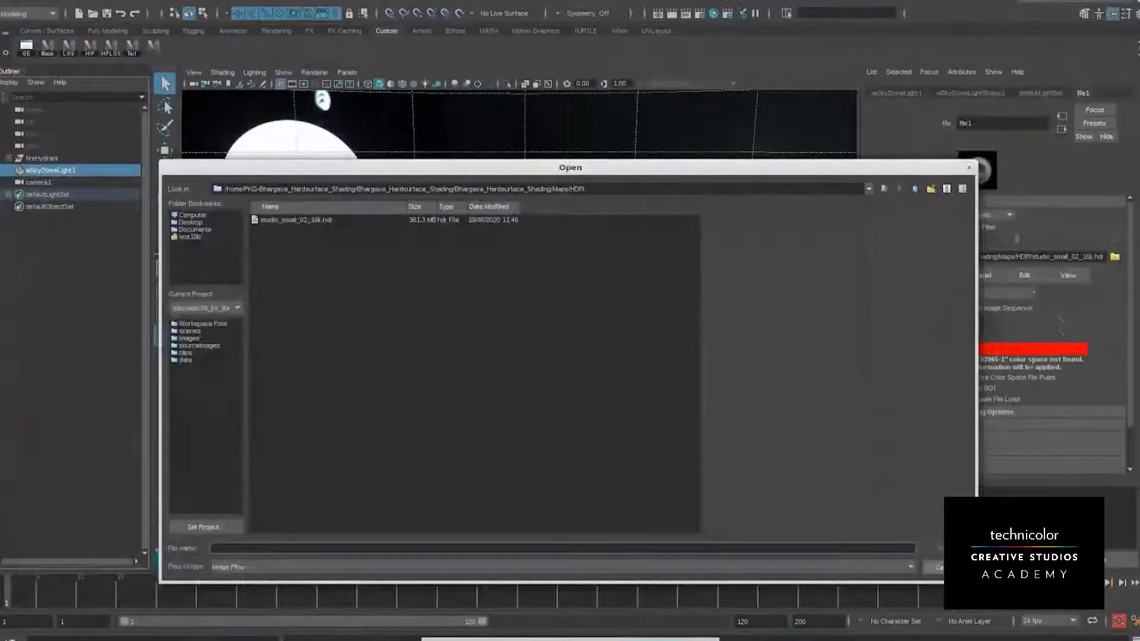
click(940, 567)
mouse_move(1089, 256)
mouse_down()
mouse_move(1104, 257)
mouse_move(1061, 258)
mouse_move(1102, 257)
mouse_up()
click(1102, 257)
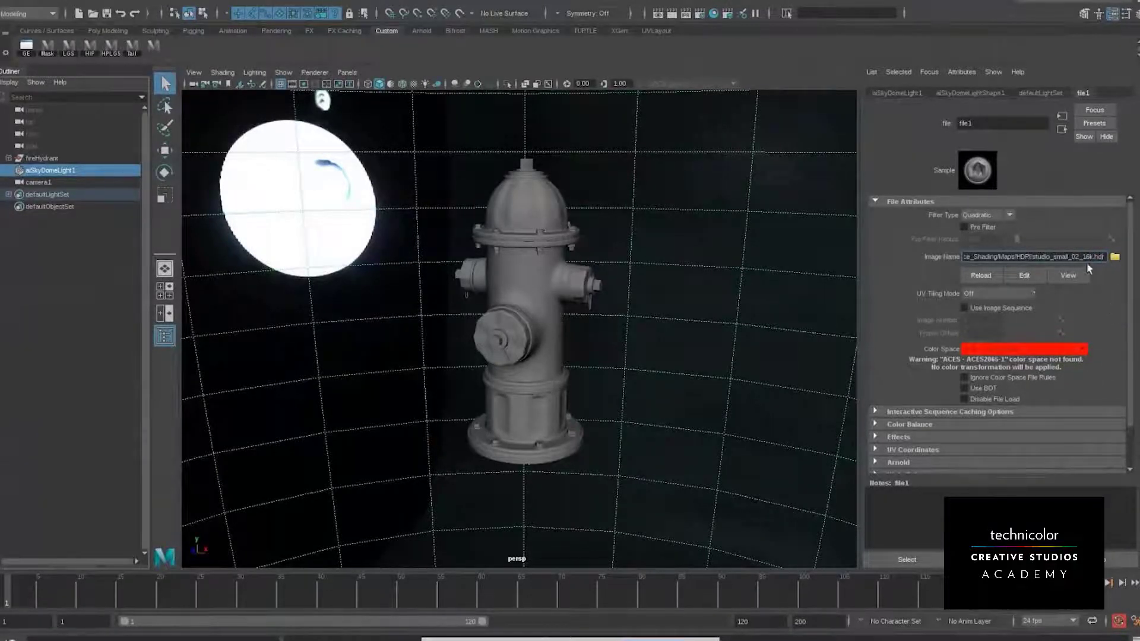
drag(1088, 259, 1062, 257)
click(1065, 257)
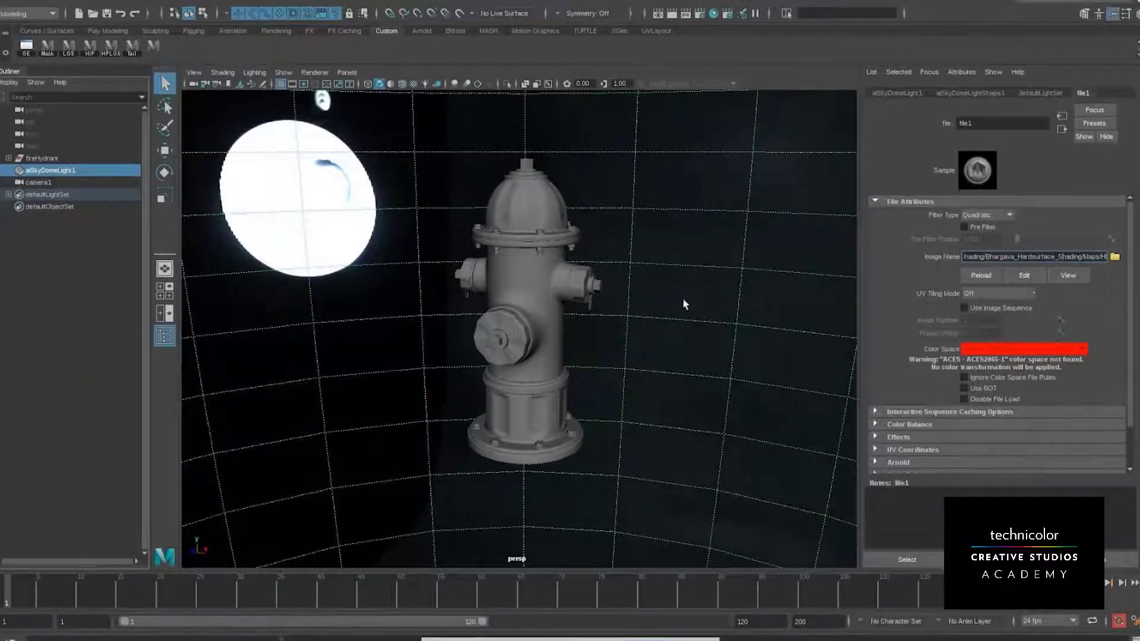
Add an Arnold Physical Sky to the scene and select the sky dome light created with it
alt+drag(682, 297, 143, 307)
alt+drag(574, 344, 574, 157)
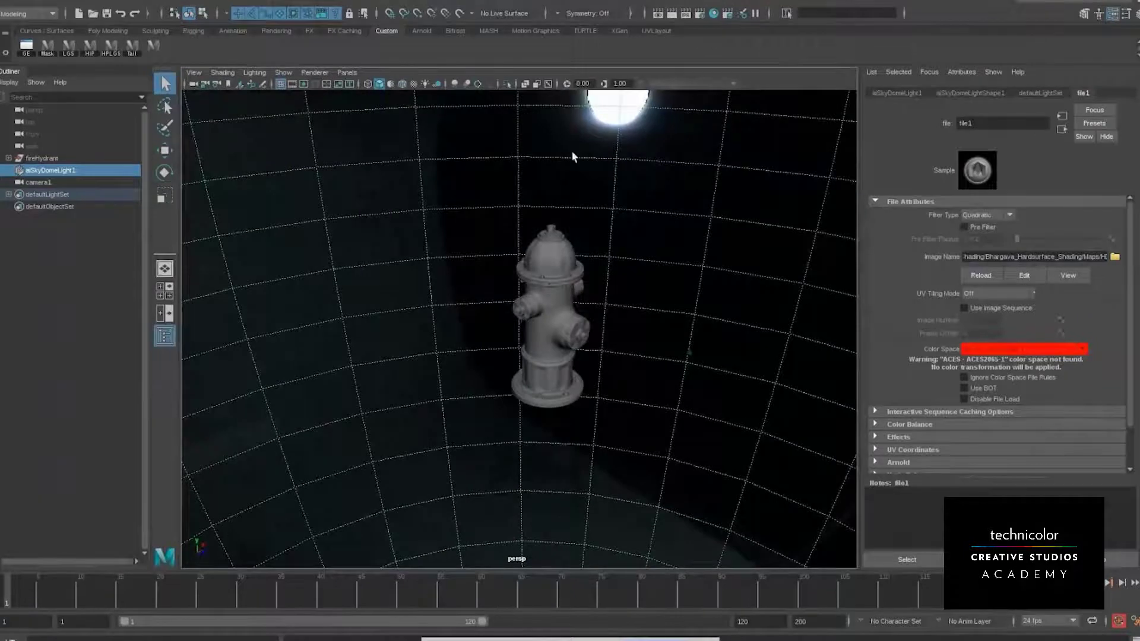
click(586, 2)
mouse_move(674, 57)
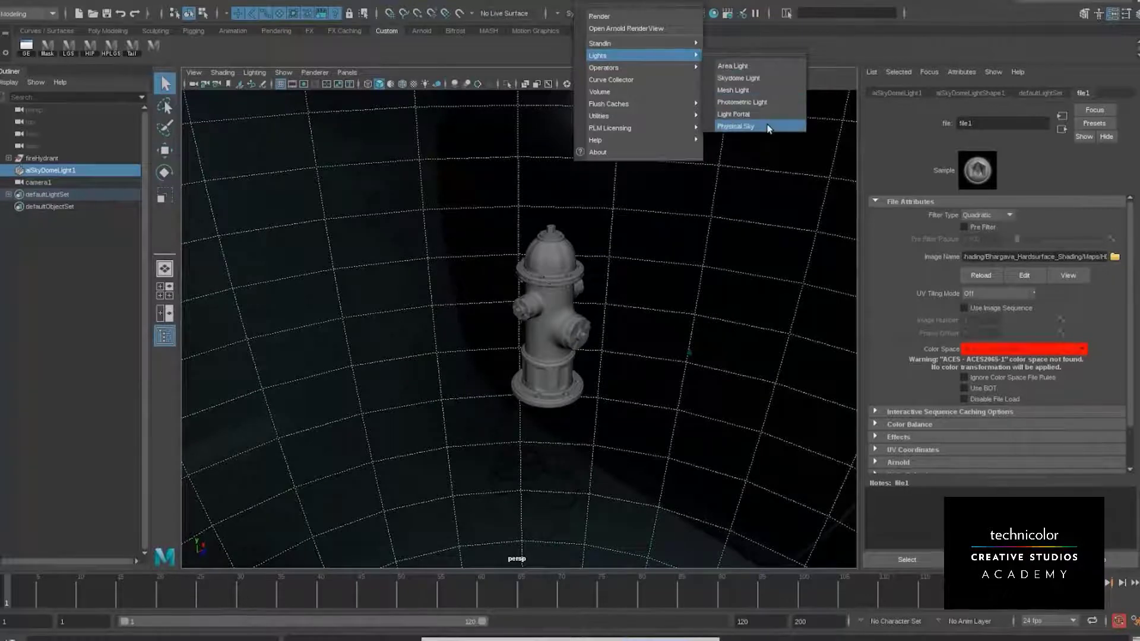
click(767, 125)
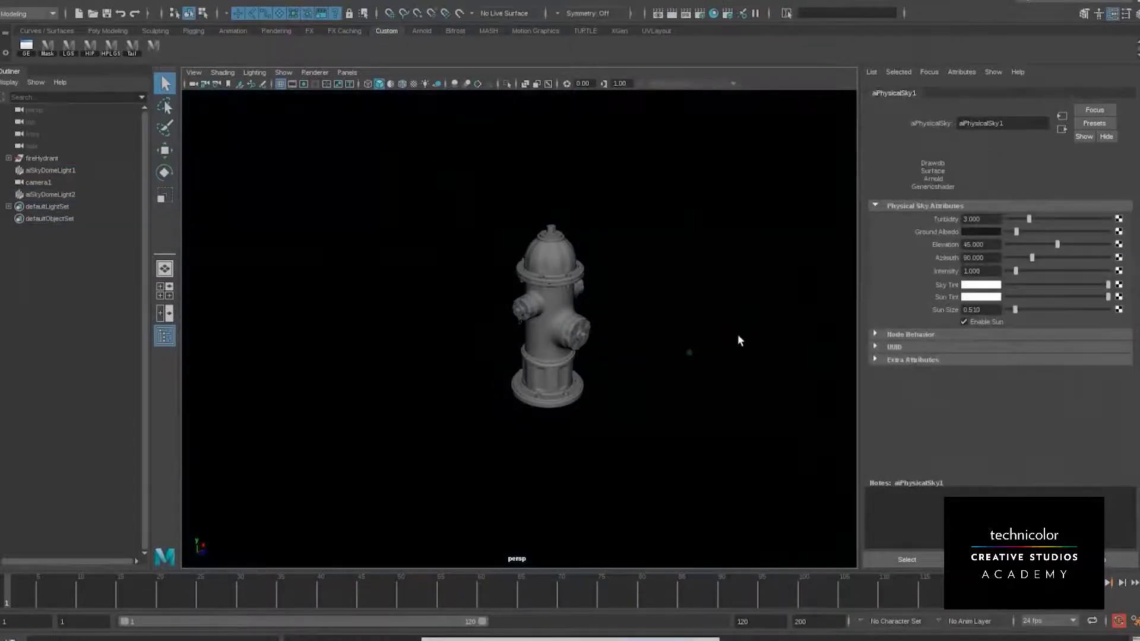
click(60, 195)
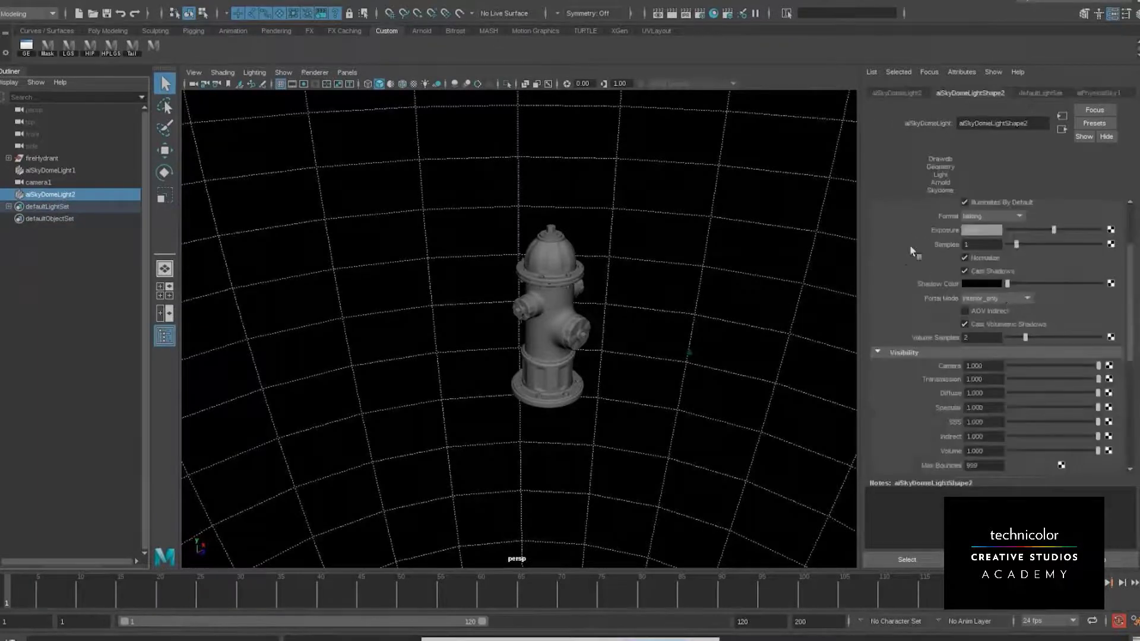
Delete aiSkyDomeLight2, the sky dome light created with the Physical Sky, keeping the HDRI sky dome aiSkyDomeLight1
scroll(908, 271, up, 2)
scroll(908, 270, up, 1)
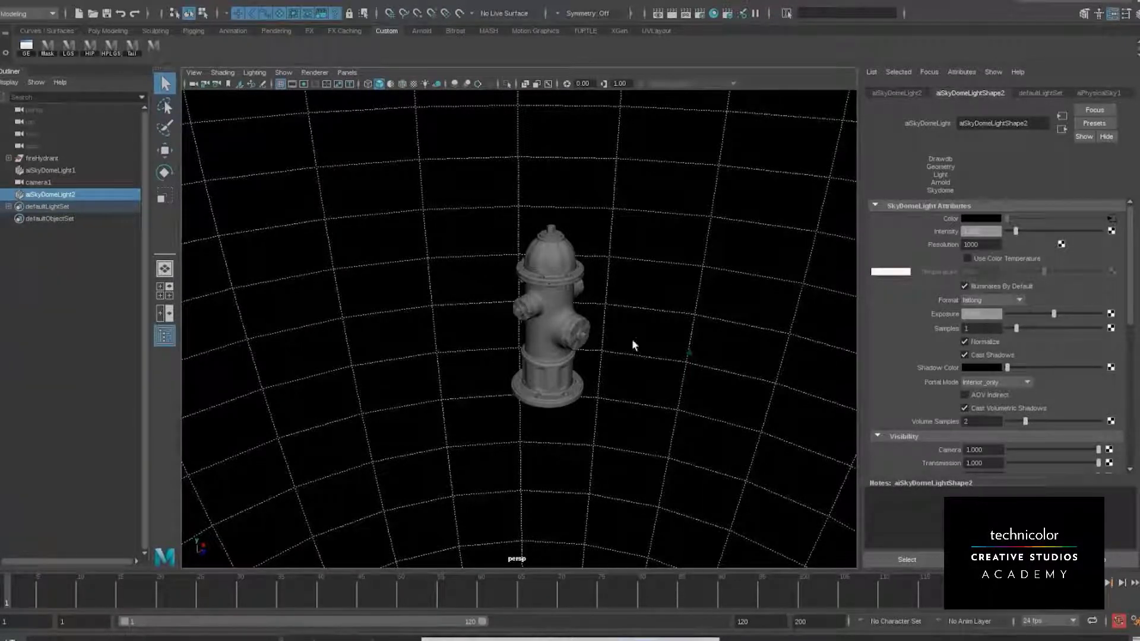
key(ctrl+z)
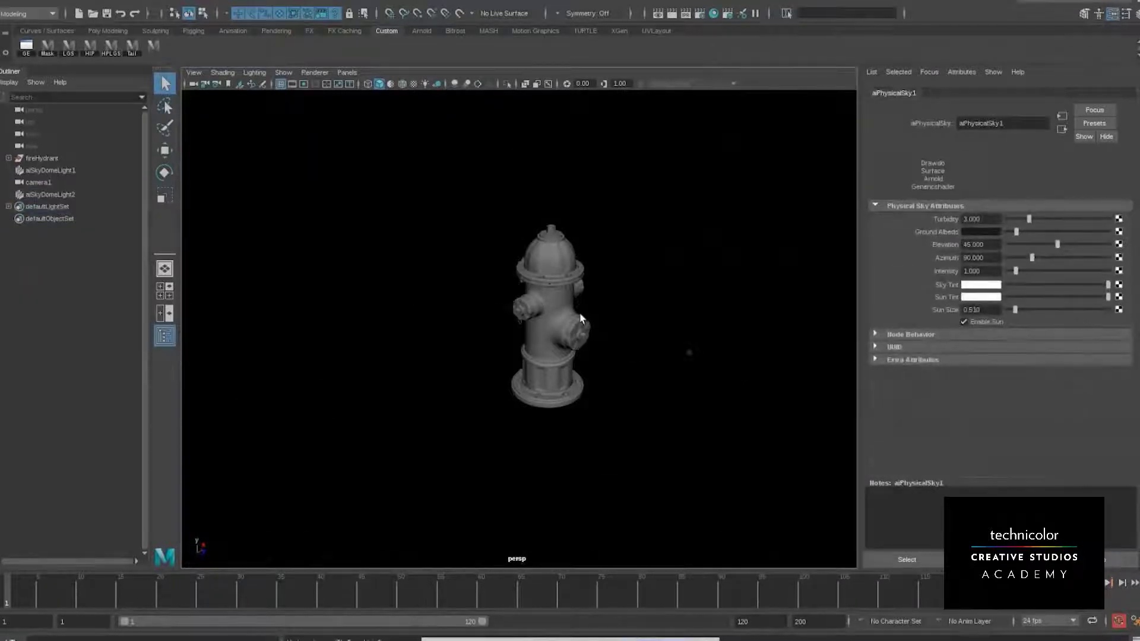
click(59, 193)
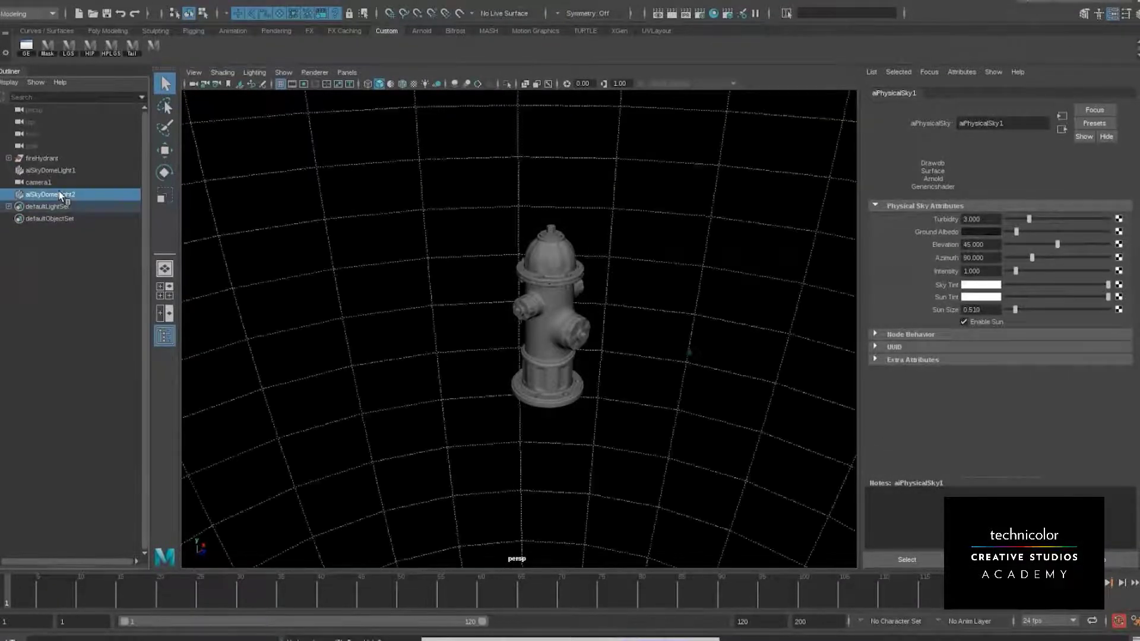
click(59, 170)
key(Delete)
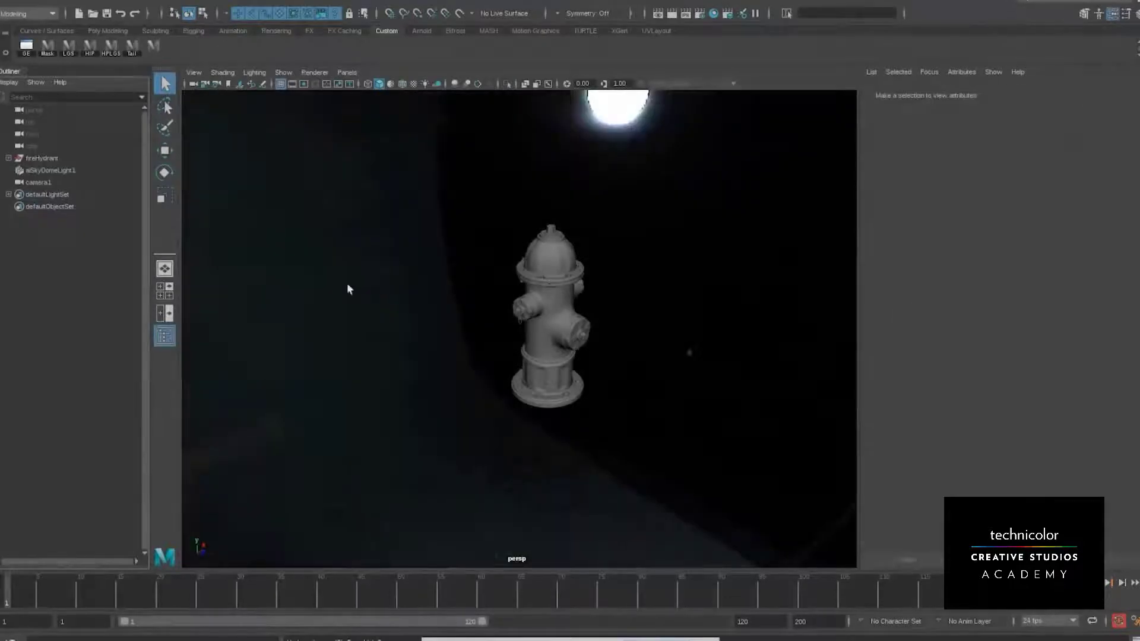
alt+drag(477, 309, 513, 300)
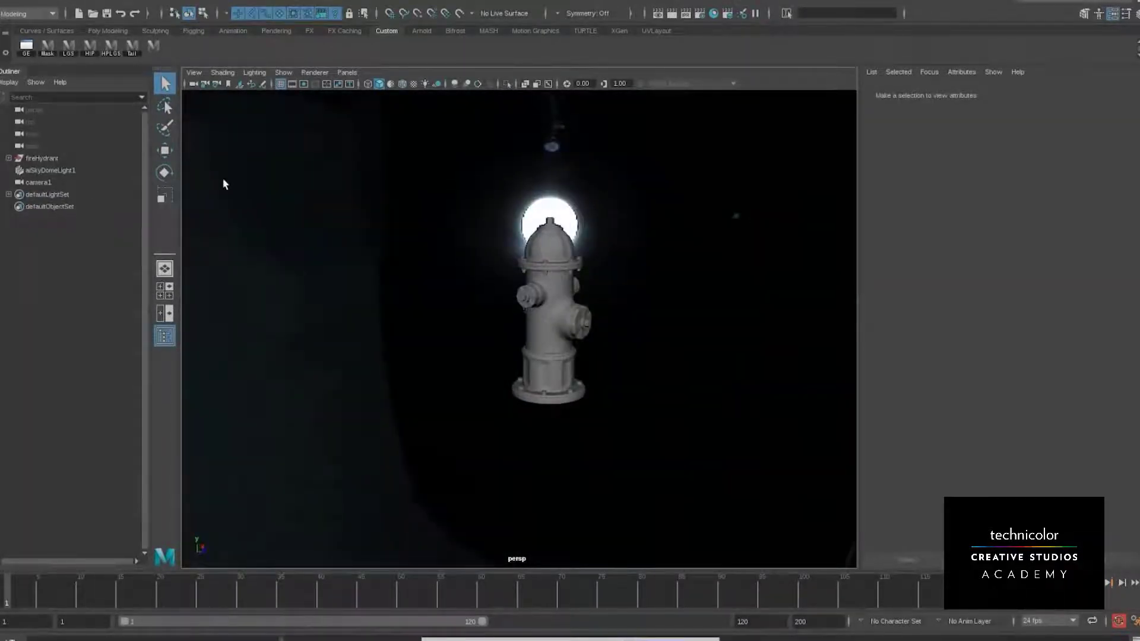
Examine the fire hydrant's shading network in the Hypershade's Material graph, from the texture files to the dielectric, conductive and mix shaders
click(557, 255)
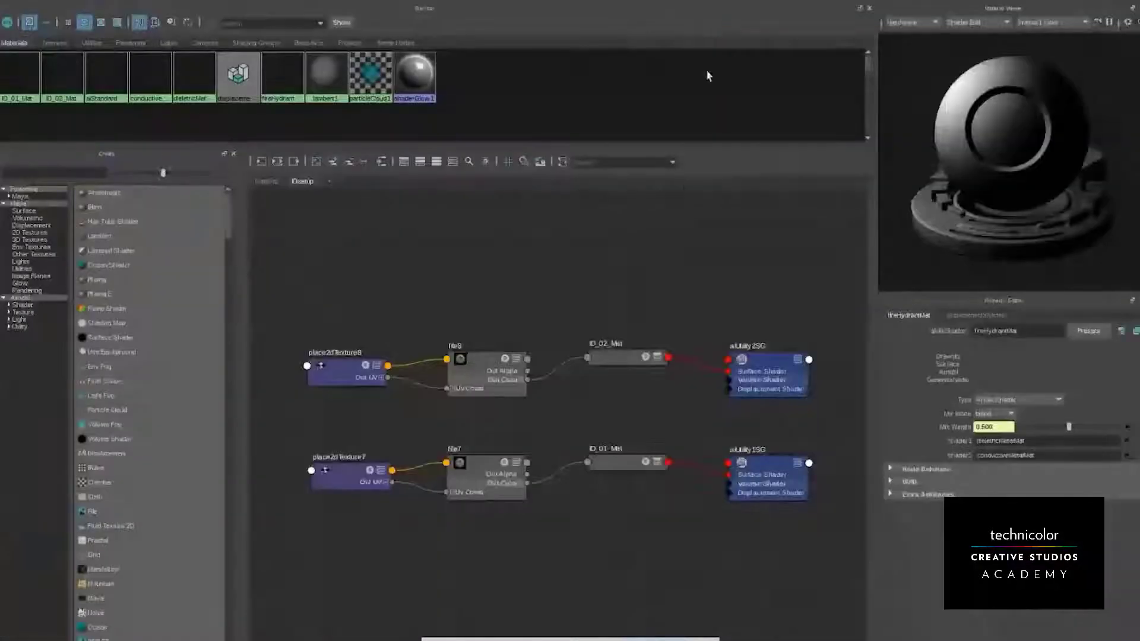
scroll(571, 282, down, 3)
click(270, 185)
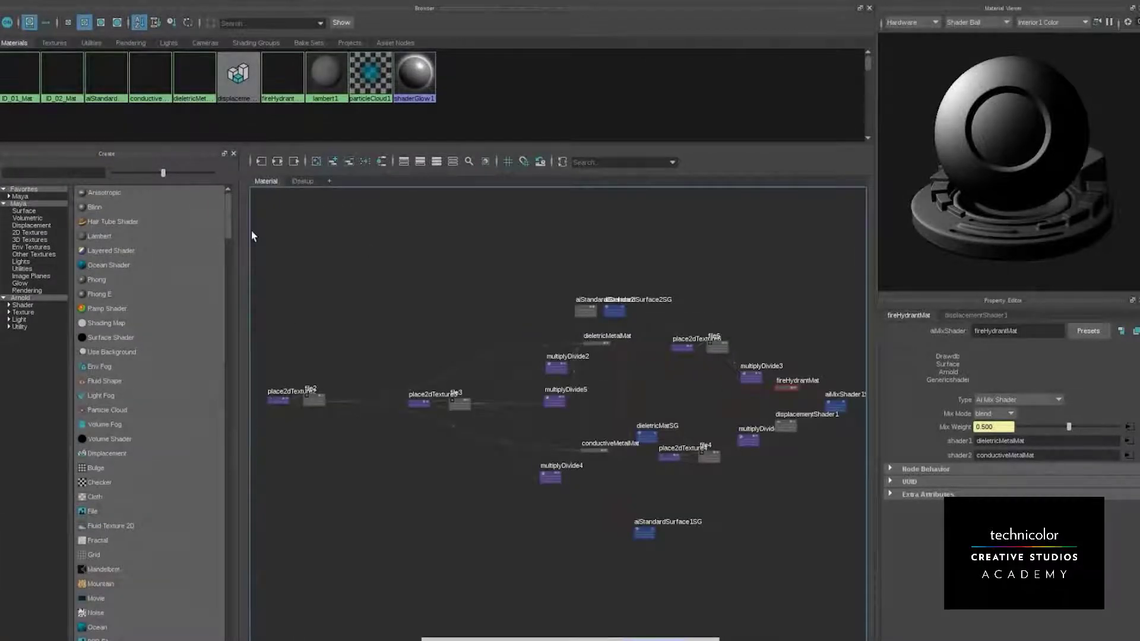
drag(242, 238, 169, 238)
alt+middle_drag(298, 333, 396, 287)
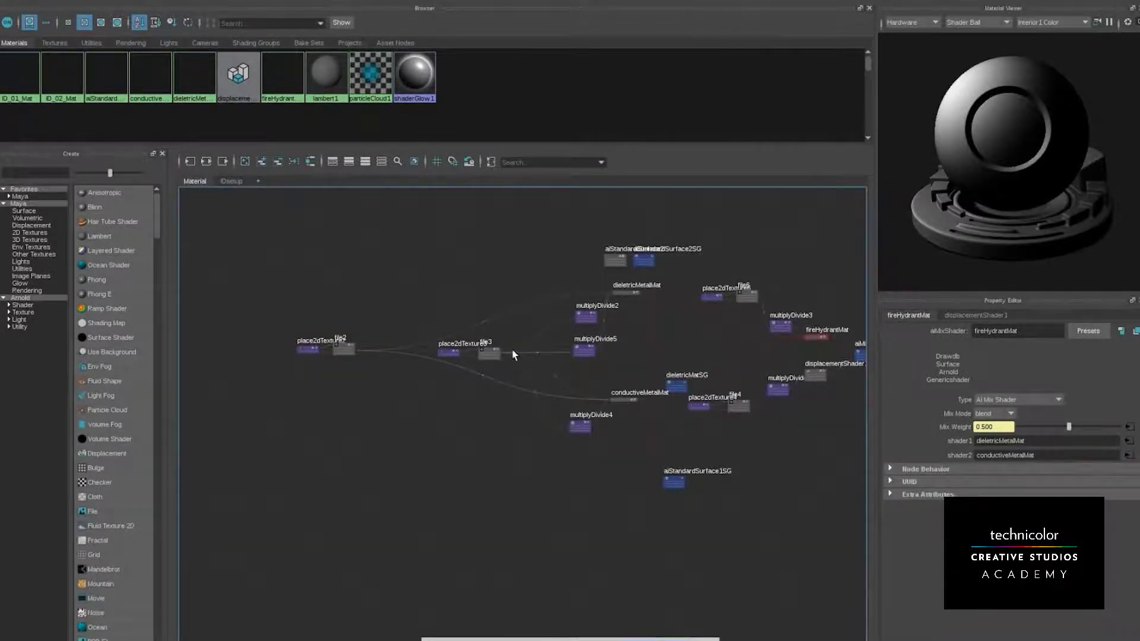
alt+middle_drag(516, 351, 448, 373)
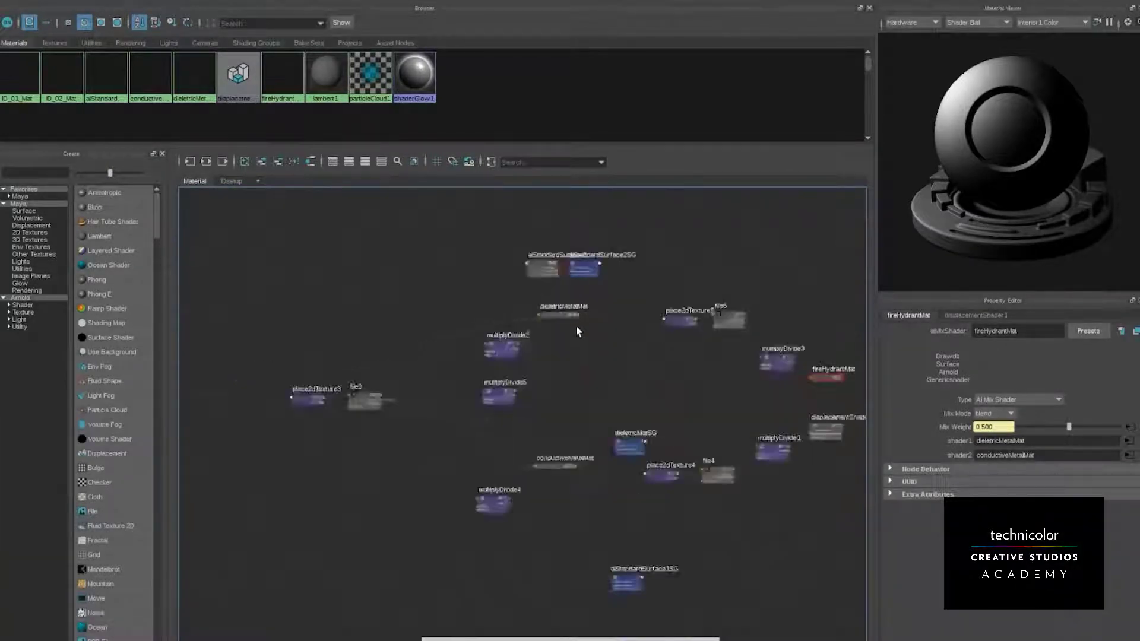
scroll(575, 330, up, 5)
click(525, 293)
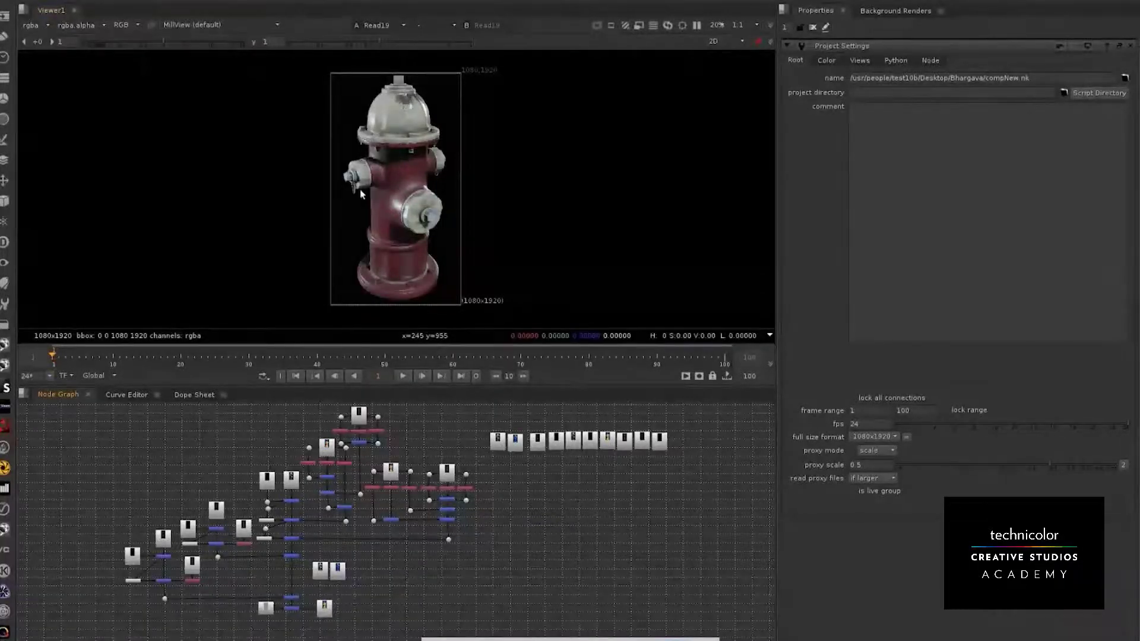
In Nuke, compare the fire hydrant render using the none, linear and MillView viewer processes, and inspect its upper body up close with MillView
scroll(412, 145, up, 2)
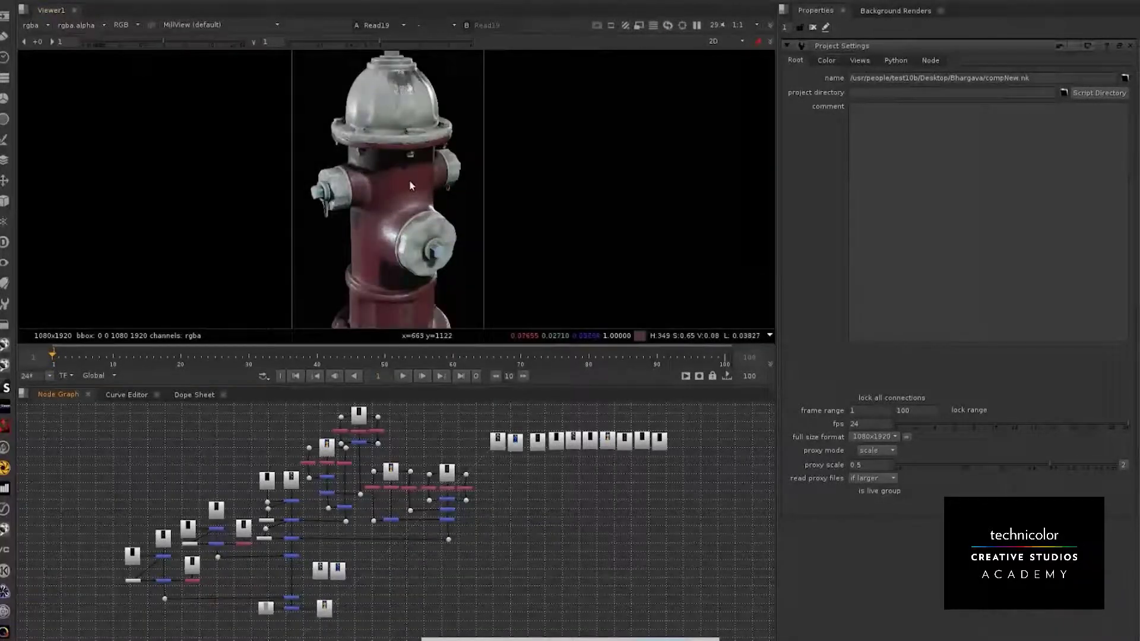
click(243, 23)
click(200, 37)
click(215, 25)
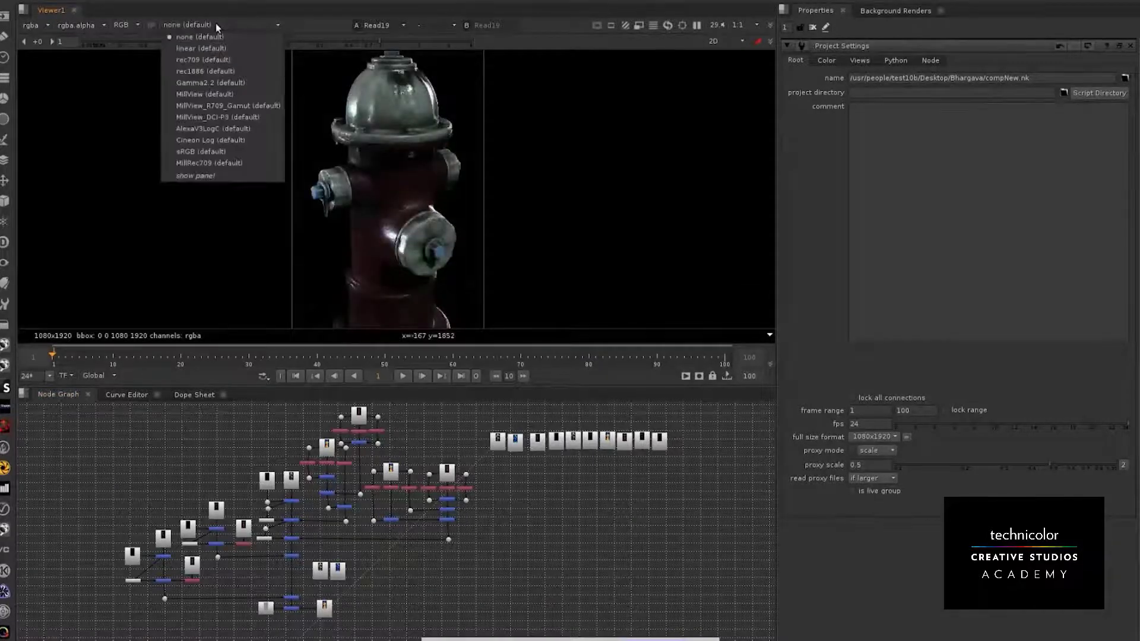
click(208, 48)
click(204, 27)
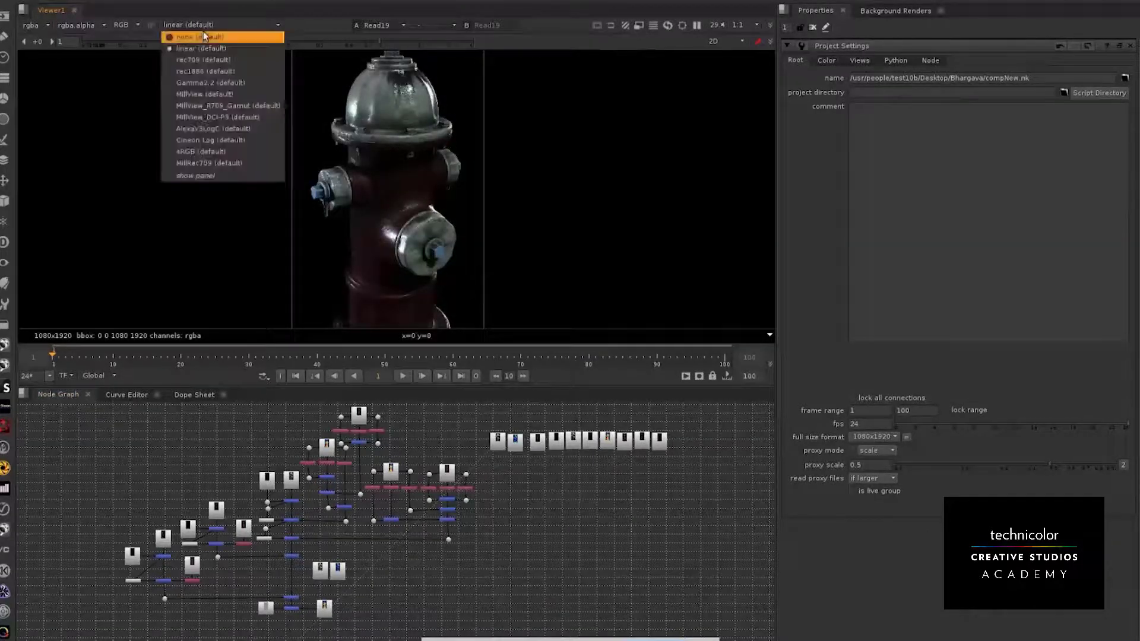
click(212, 93)
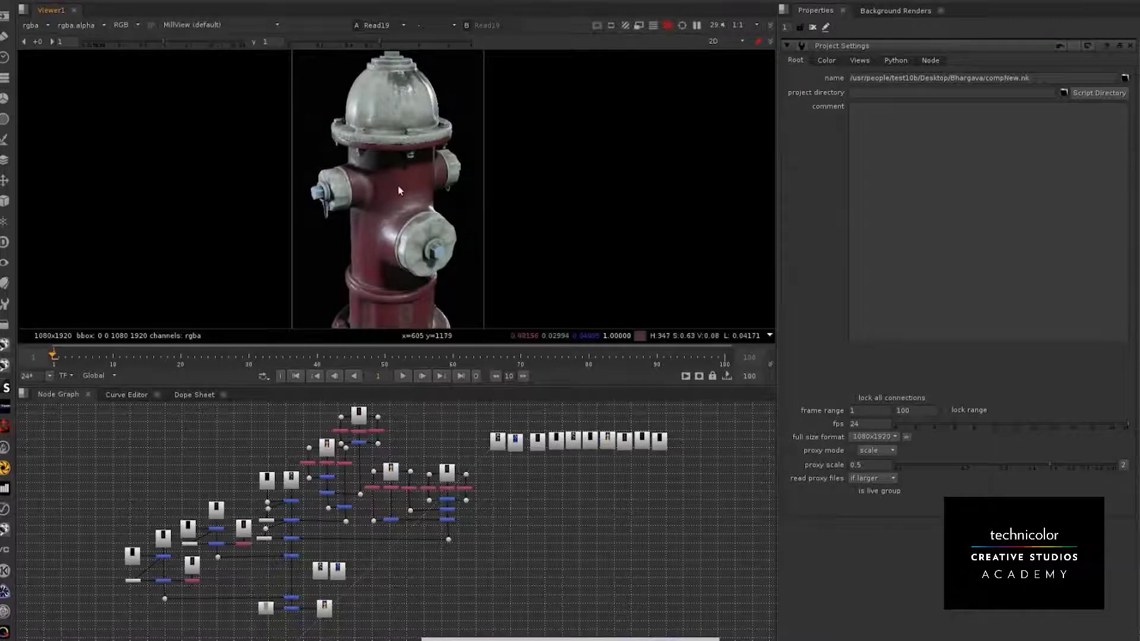
middle_drag(397, 168, 397, 202)
scroll(387, 217, up, 2)
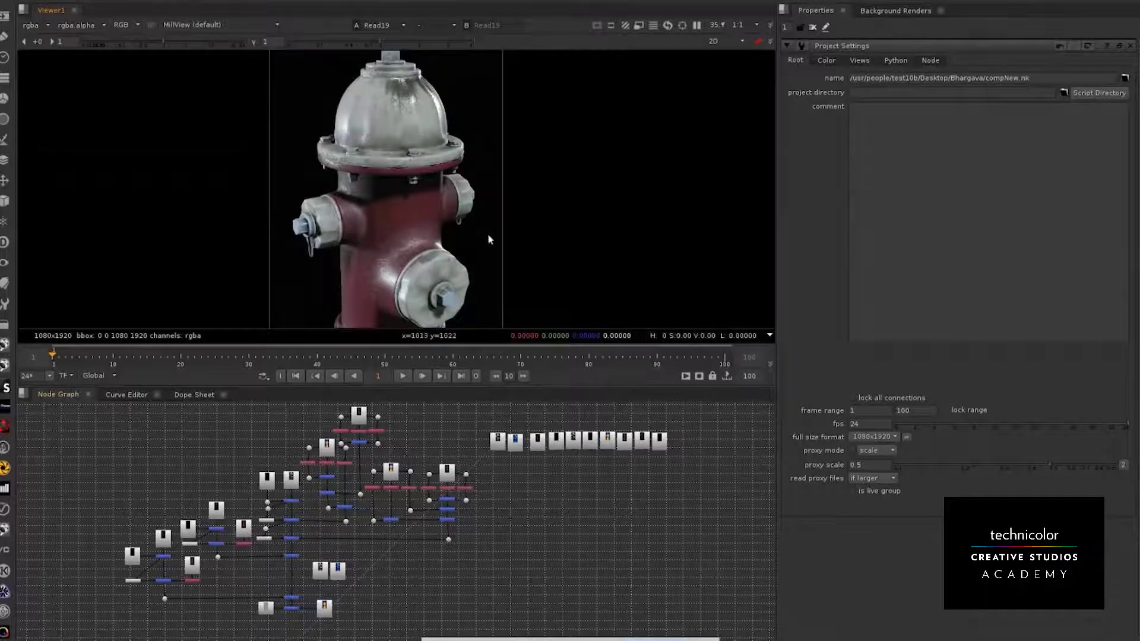
middle_drag(403, 227, 461, 229)
scroll(425, 224, up, 1)
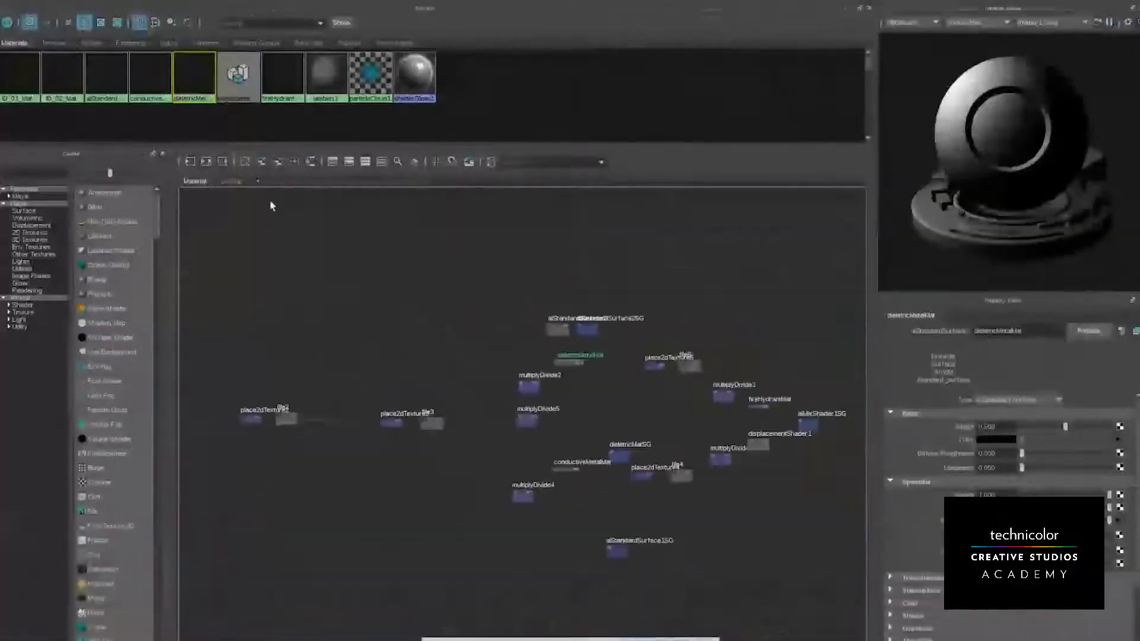
Back in Maya's Hypershade, start a new empty graph and create an aiStandardSurface shader in it
click(301, 181)
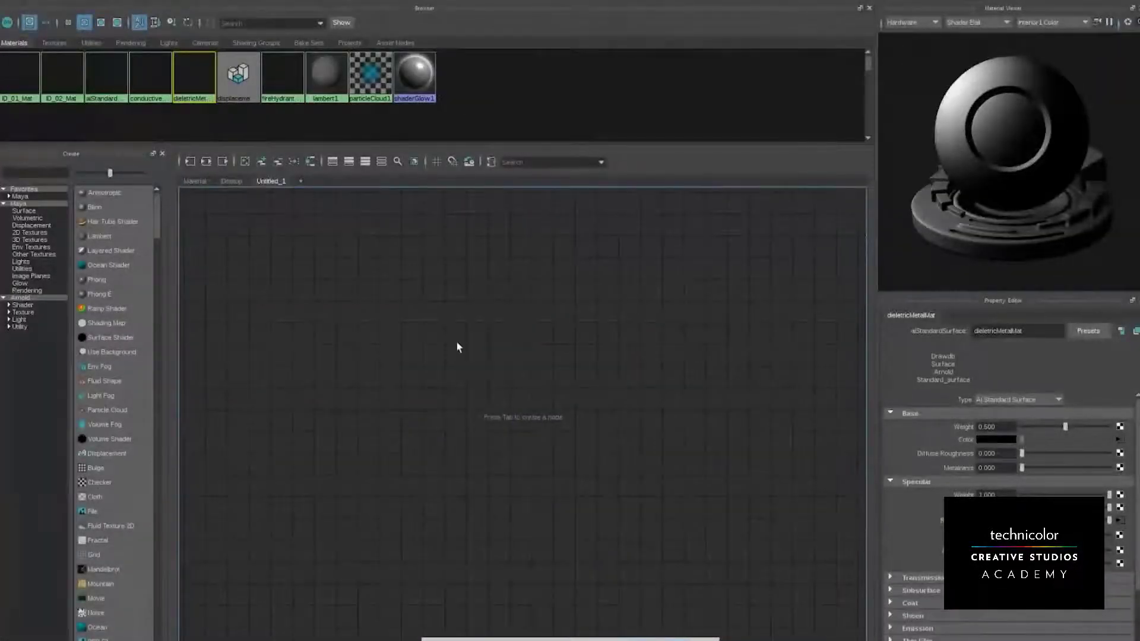
key(Tab)
text(ai)
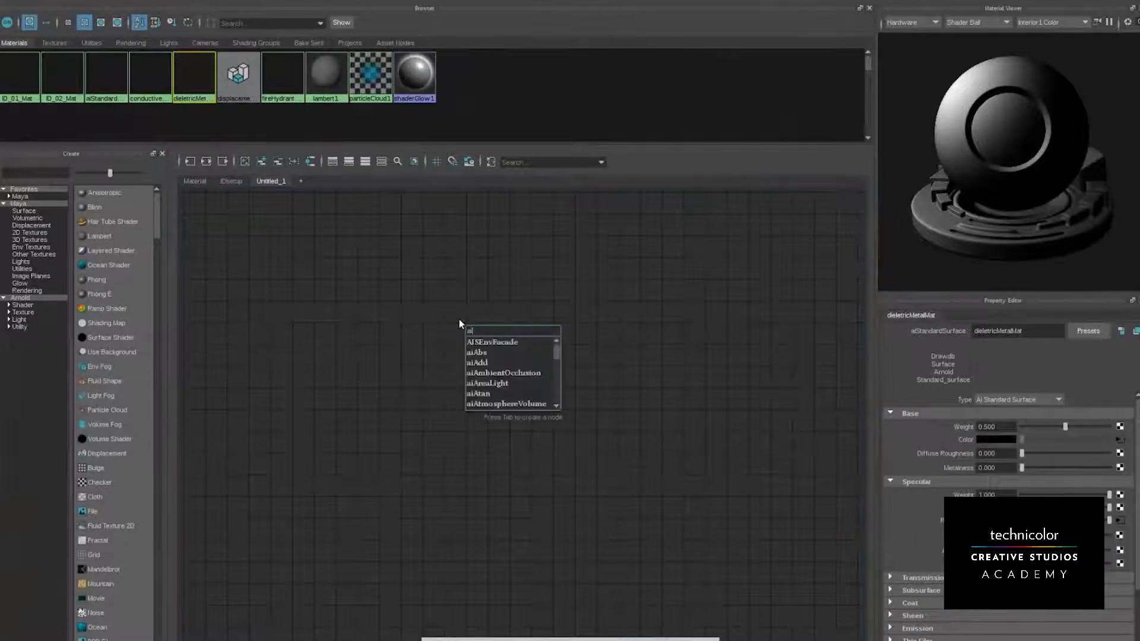
text(sta)
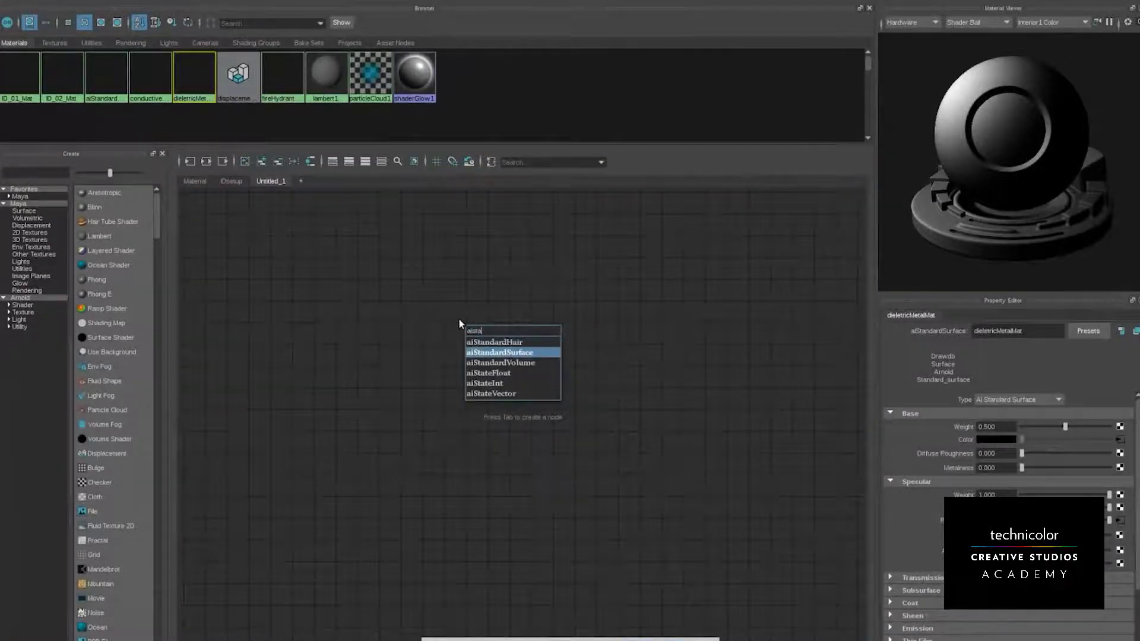
key(Return)
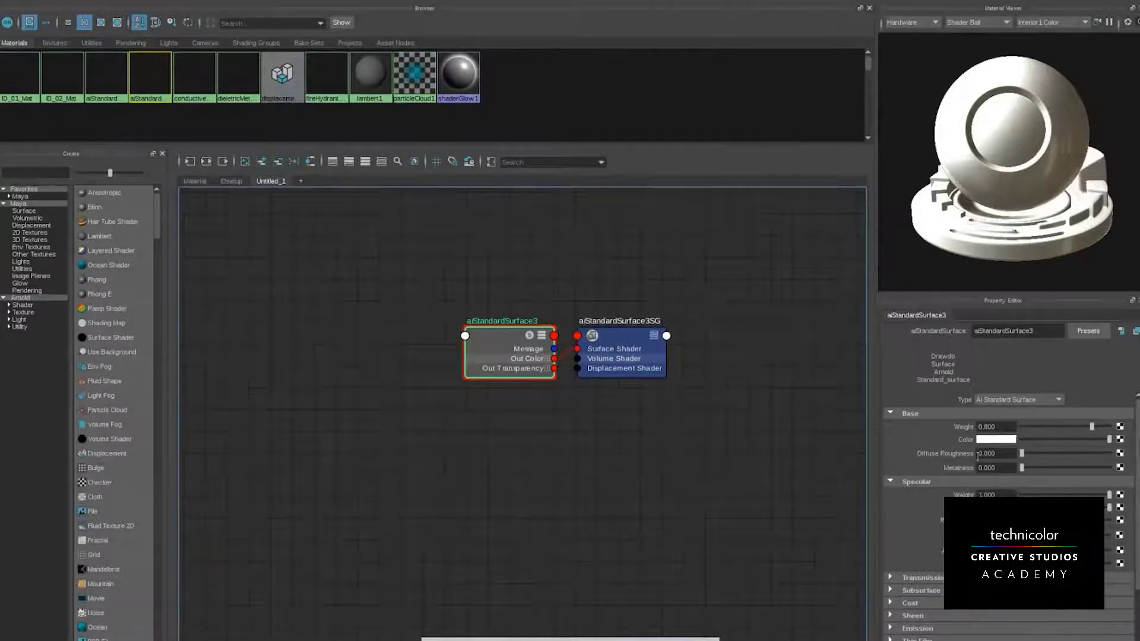
Check the preset options and the preset editing window of the new aiStandardSurface3 shader without changing anything
click(1089, 333)
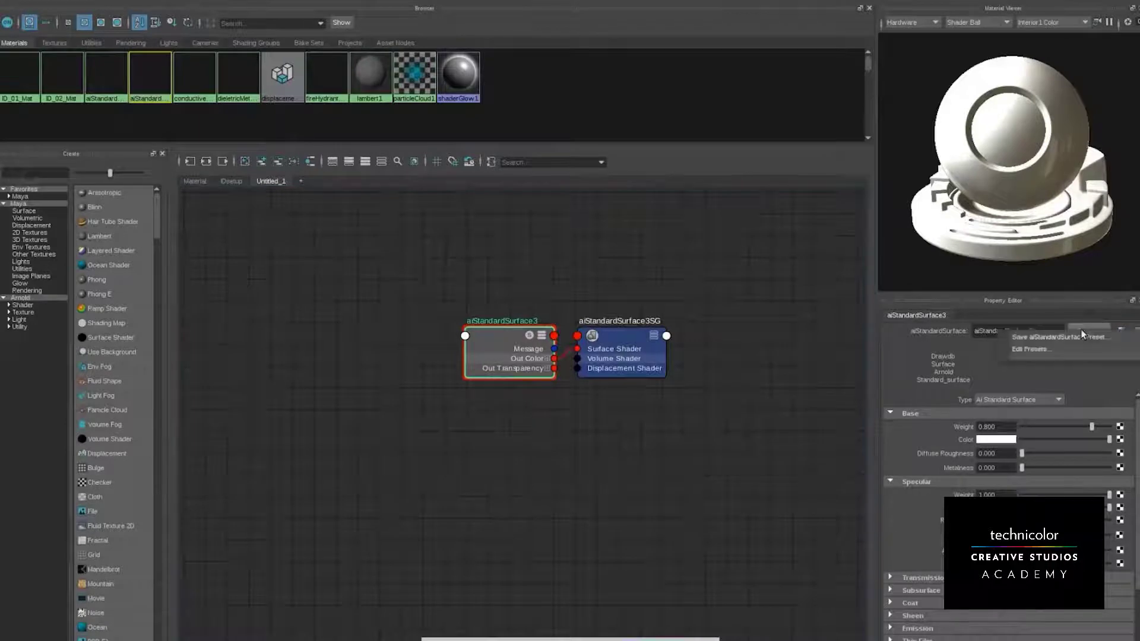
click(1061, 353)
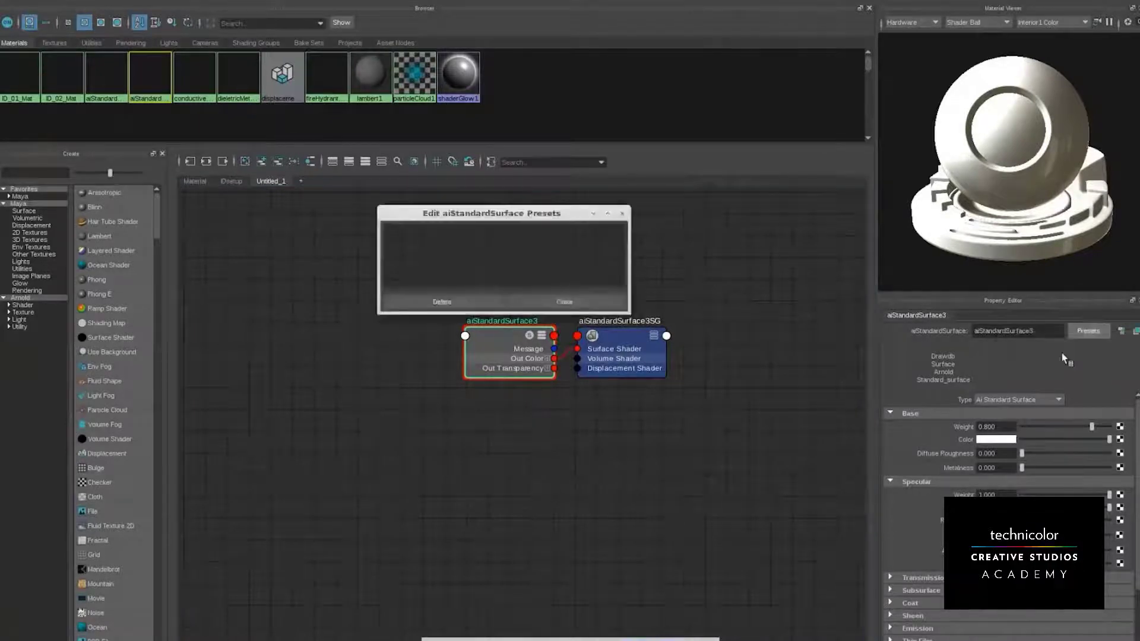
click(582, 302)
click(1087, 331)
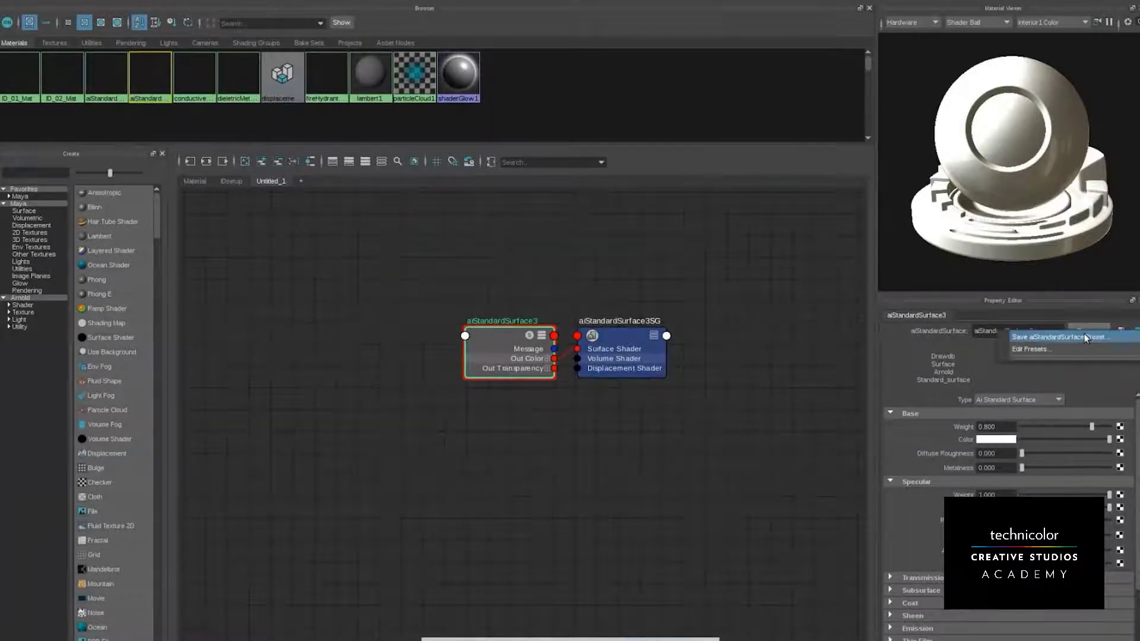
click(632, 380)
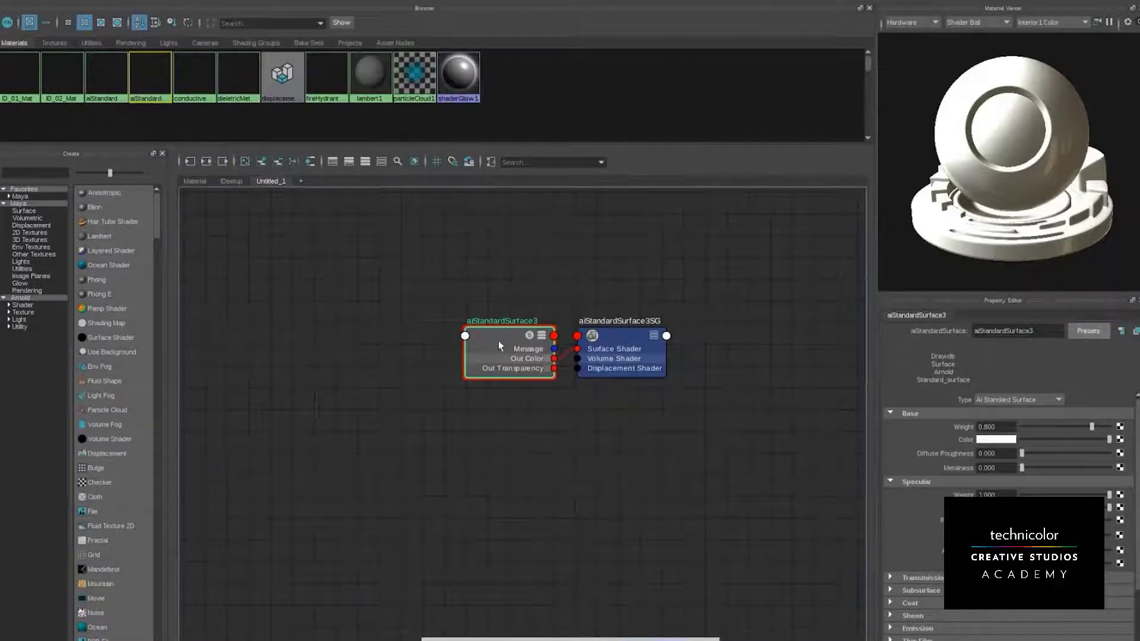
click(1090, 332)
click(1082, 380)
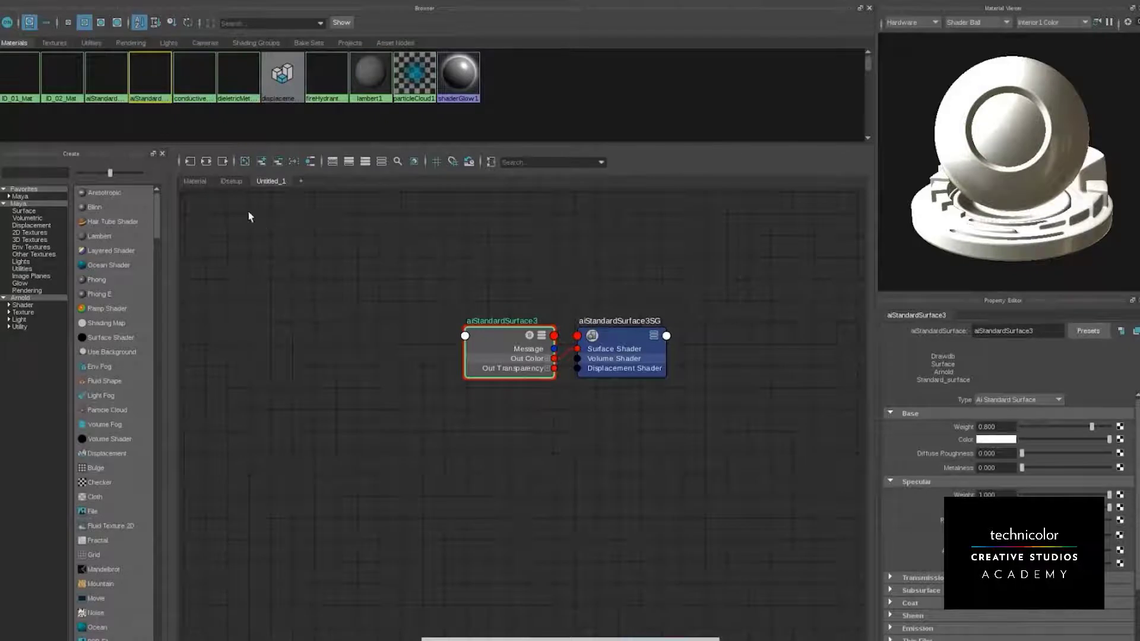
Compare dielectricMetalMat with aiStandardSurface3, and view the new shader's attribute preset saving dialog without saving a preset
click(195, 181)
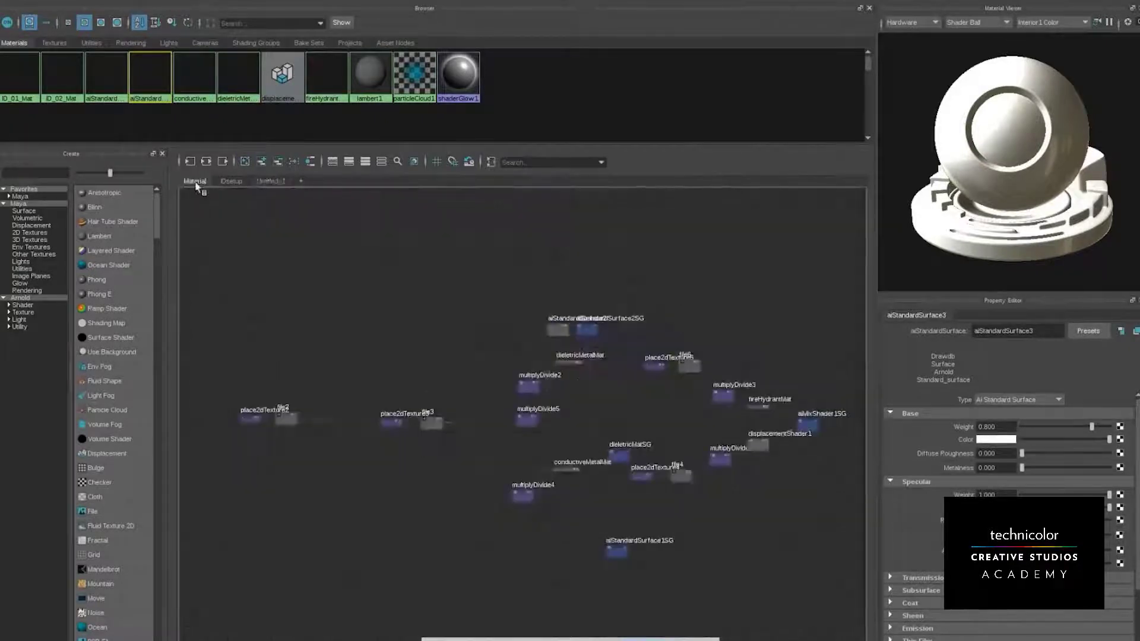
click(564, 363)
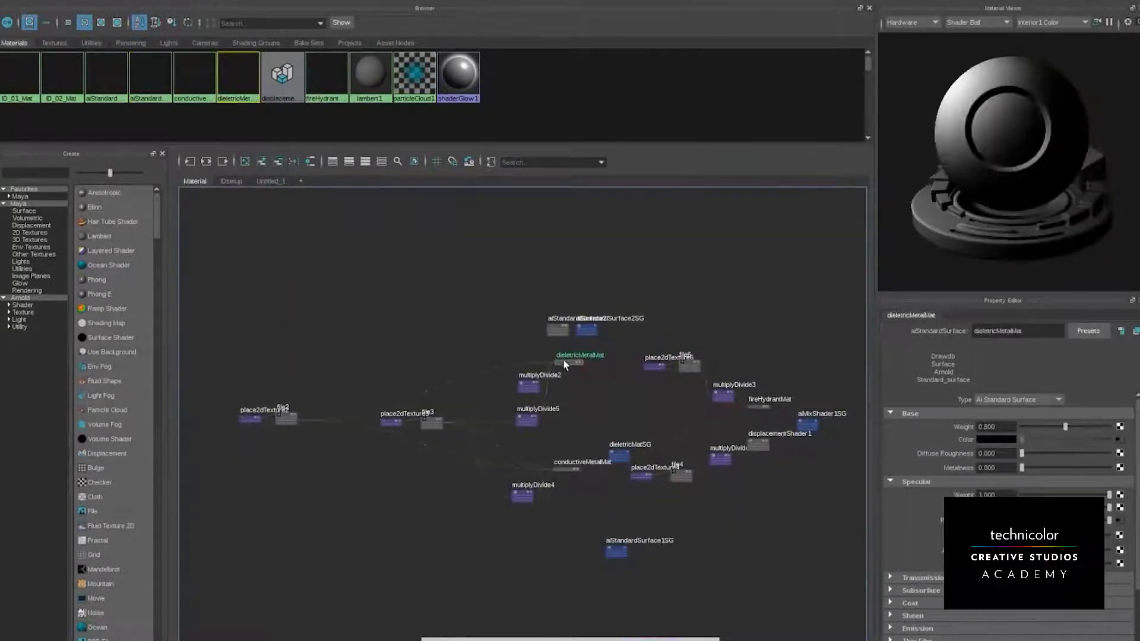
click(265, 184)
click(504, 353)
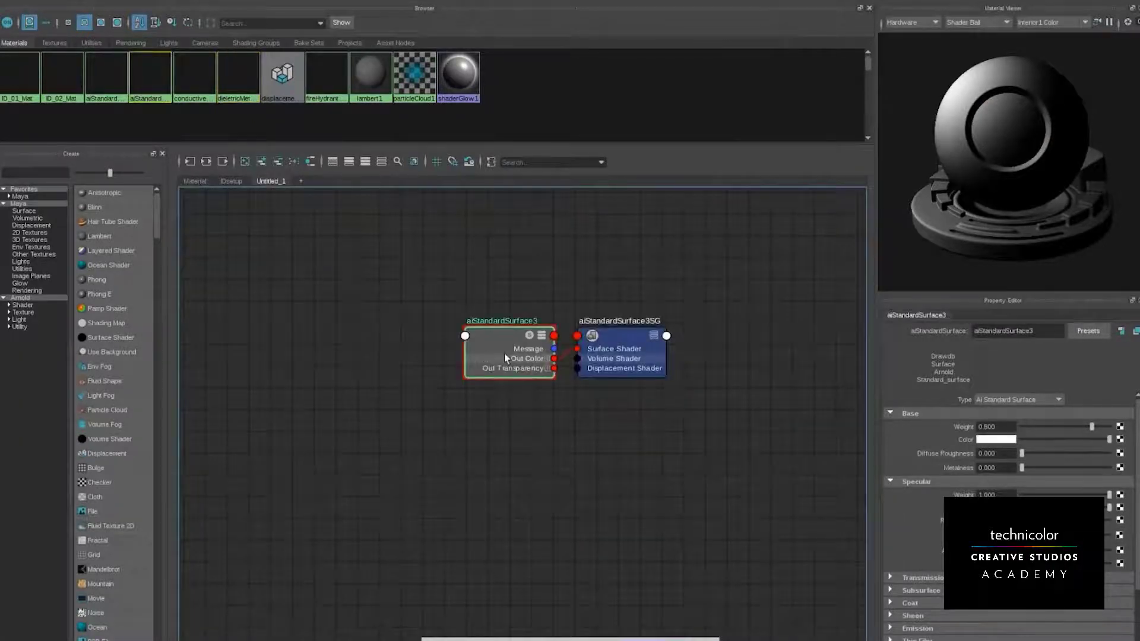
click(1090, 333)
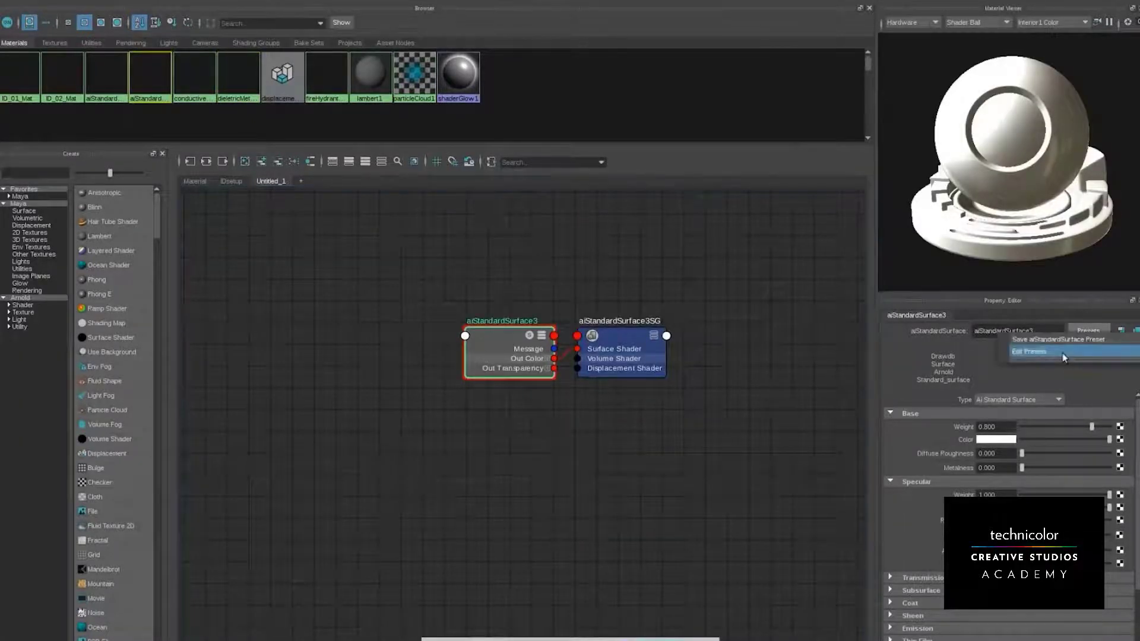
click(1049, 340)
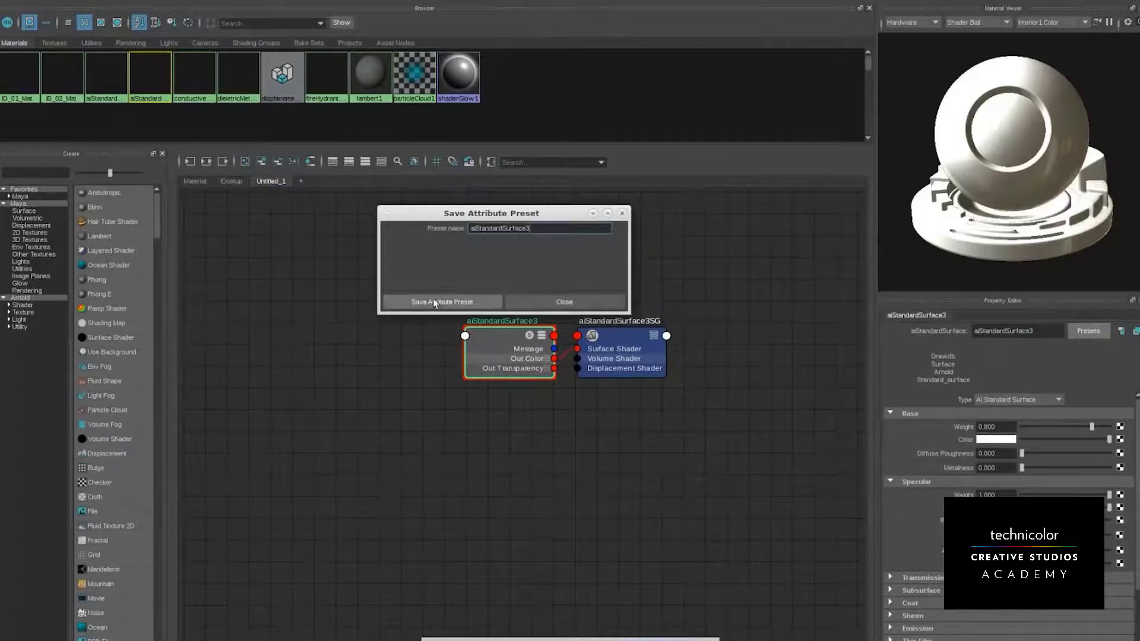
click(601, 306)
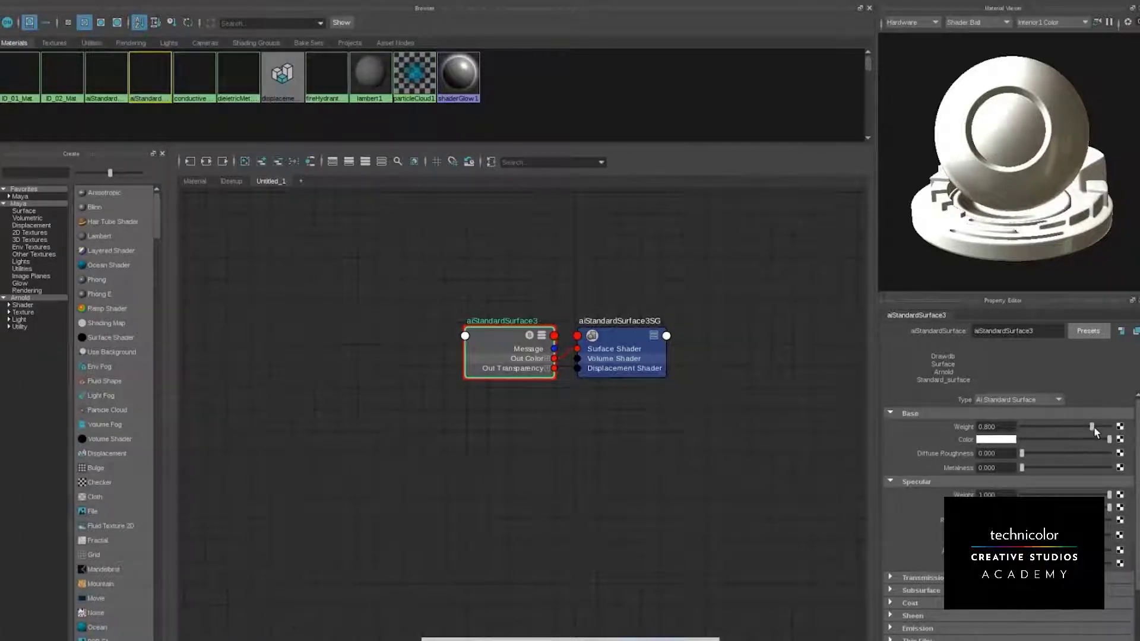
Set the base weight of aiStandardSurface3 to 0.5
drag(1088, 429, 1065, 427)
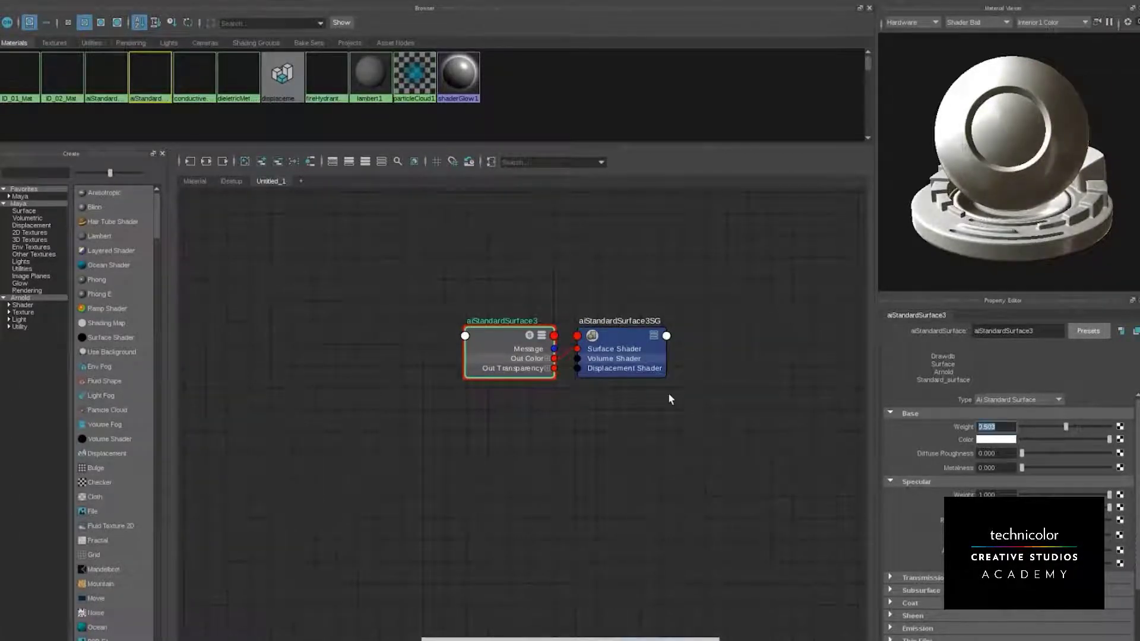
text(0.5)
key(Return)
drag(1021, 467, 974, 472)
Change the type of aiStandardSurface3 to Ai Car Paint and look through the new shader's attributes
click(1029, 402)
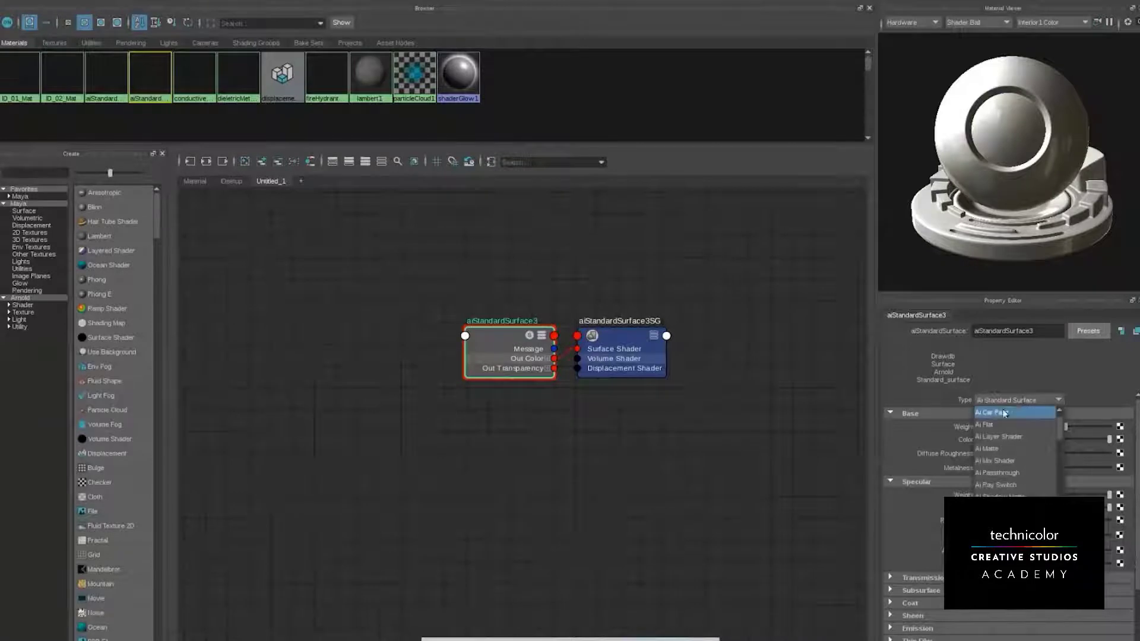
click(1090, 346)
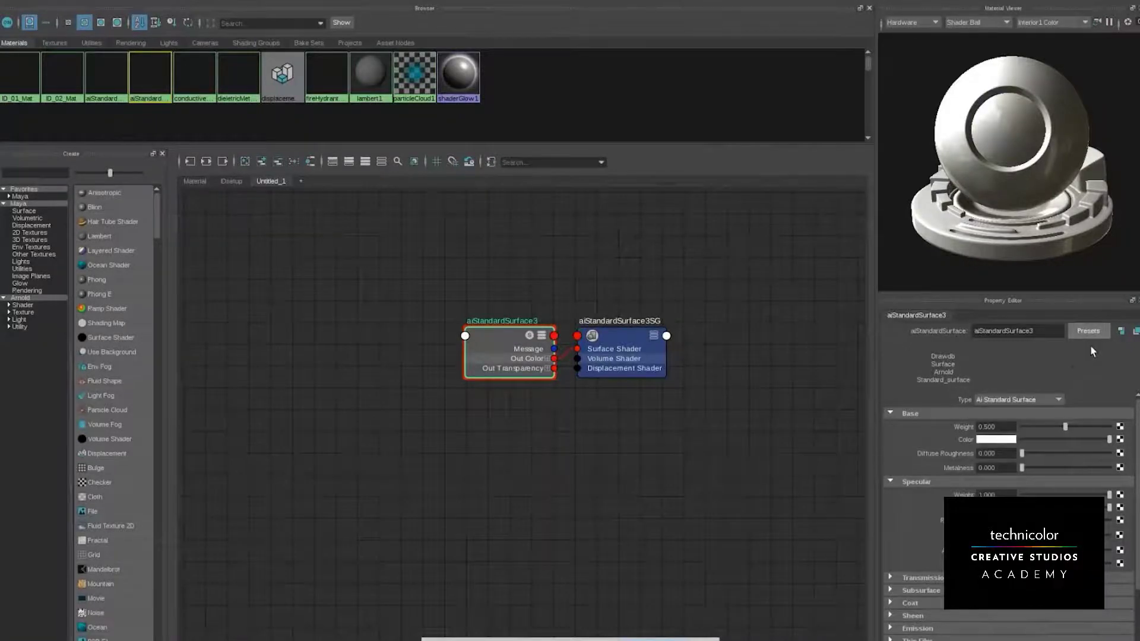
click(1028, 398)
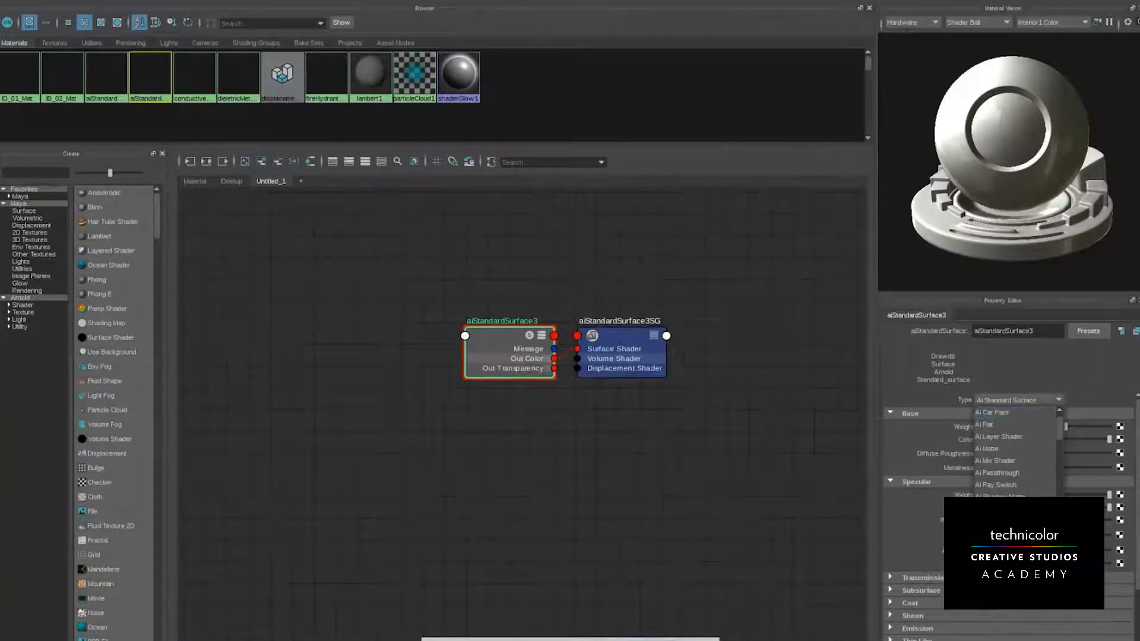
scroll(1021, 486, down, 1)
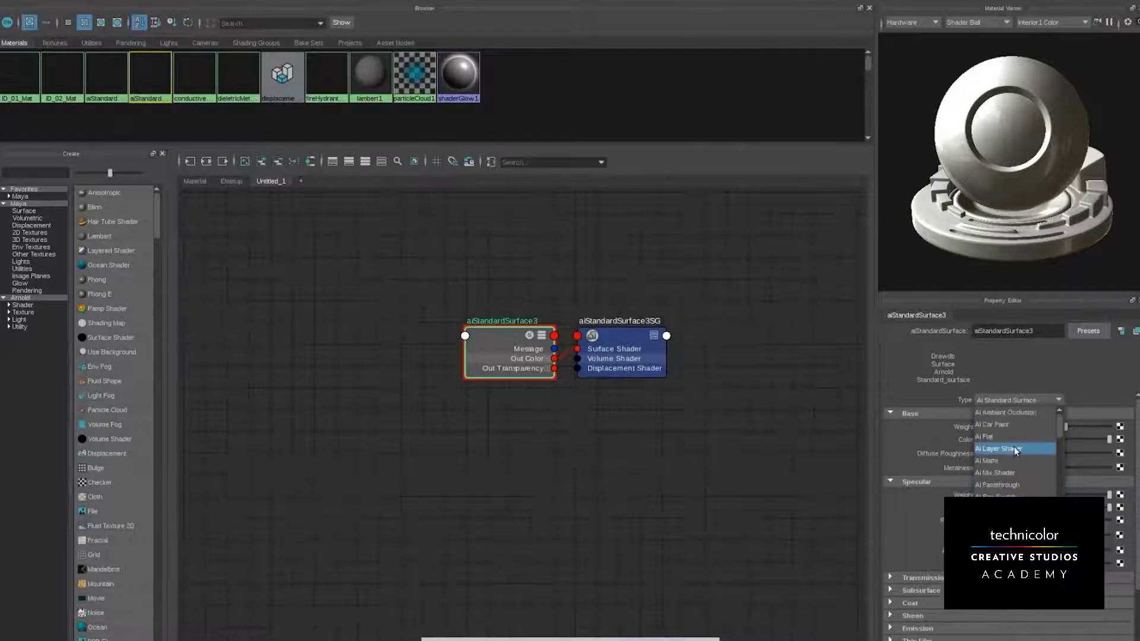
scroll(1003, 421, up, 2)
click(1007, 425)
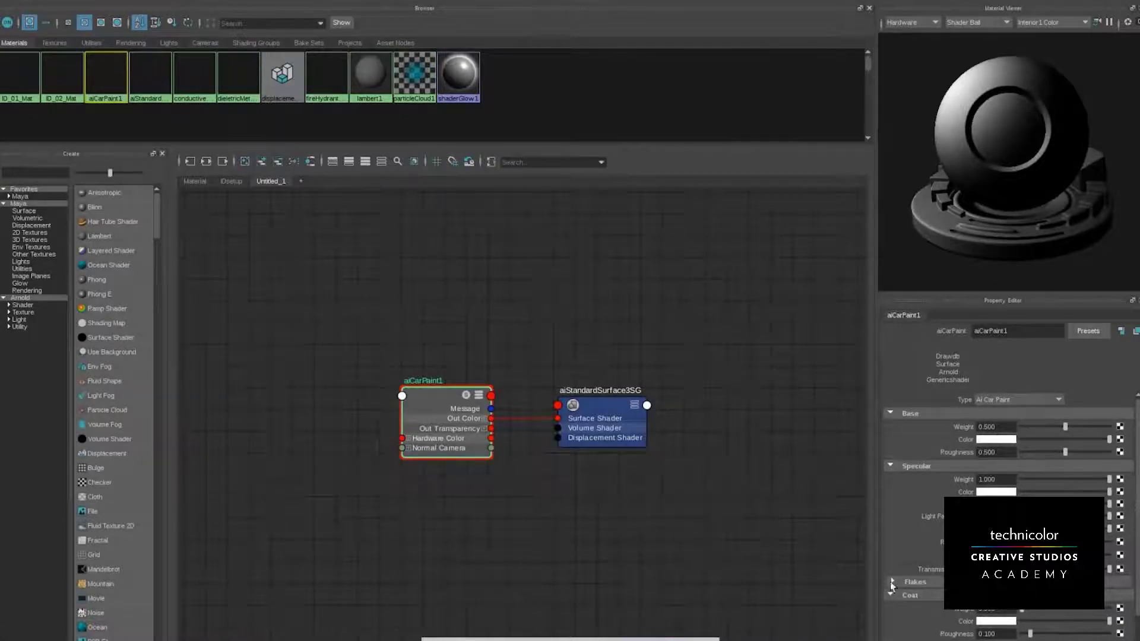
scroll(928, 469, down, 3)
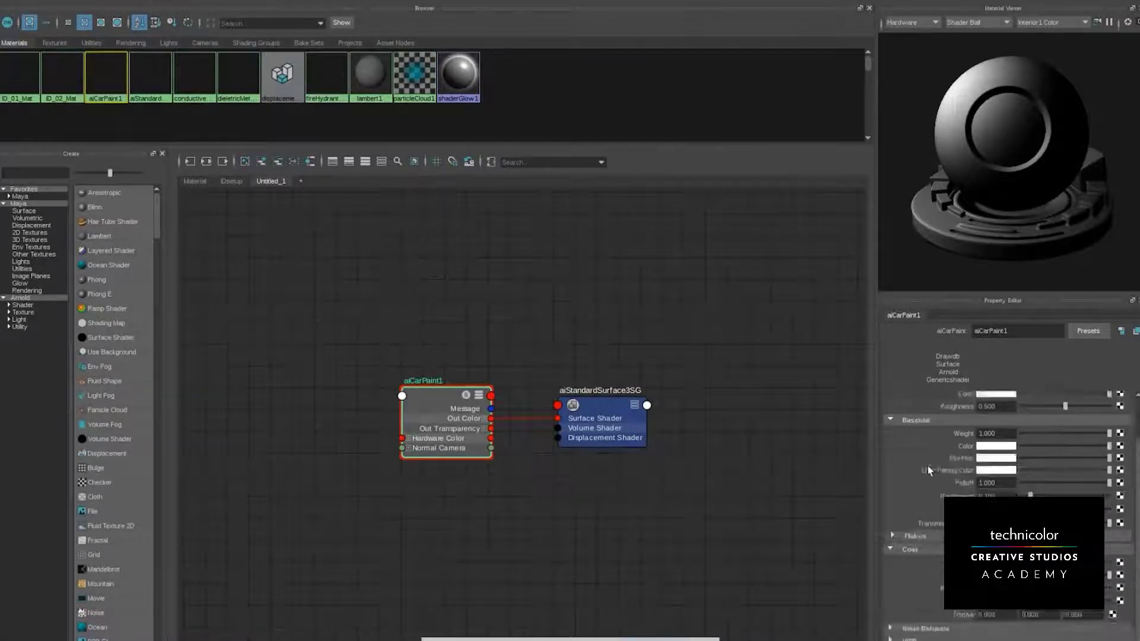
scroll(929, 487, up, 3)
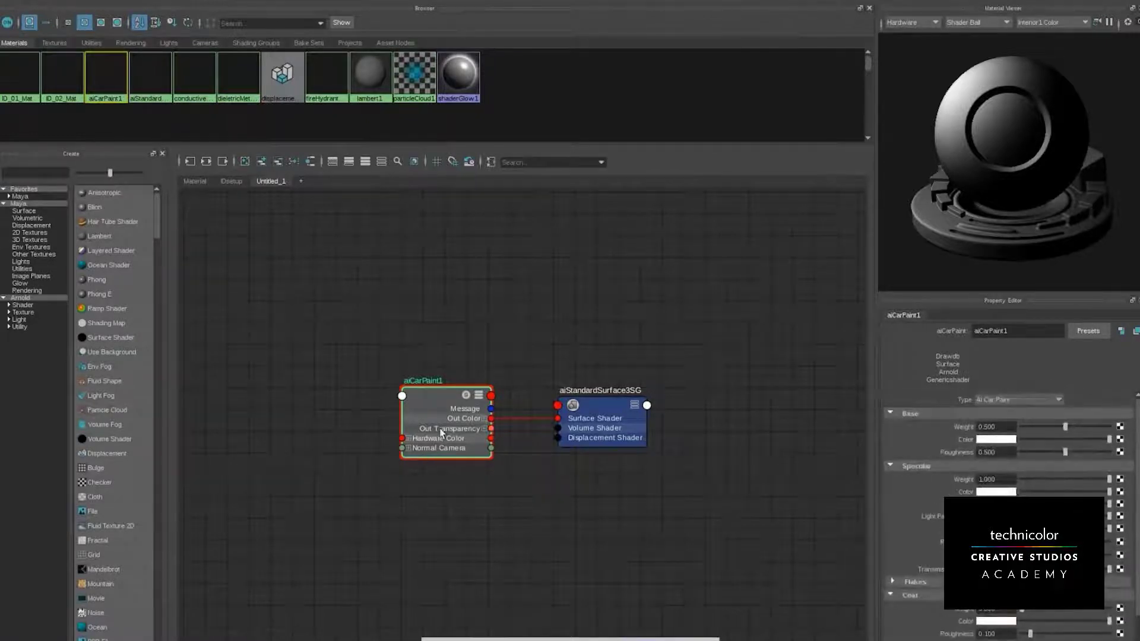
Try mapping a file texture to aiCarPaint1's base color from the attribute itself, and delete the texture and placement nodes
alt+middle_drag(428, 338, 499, 356)
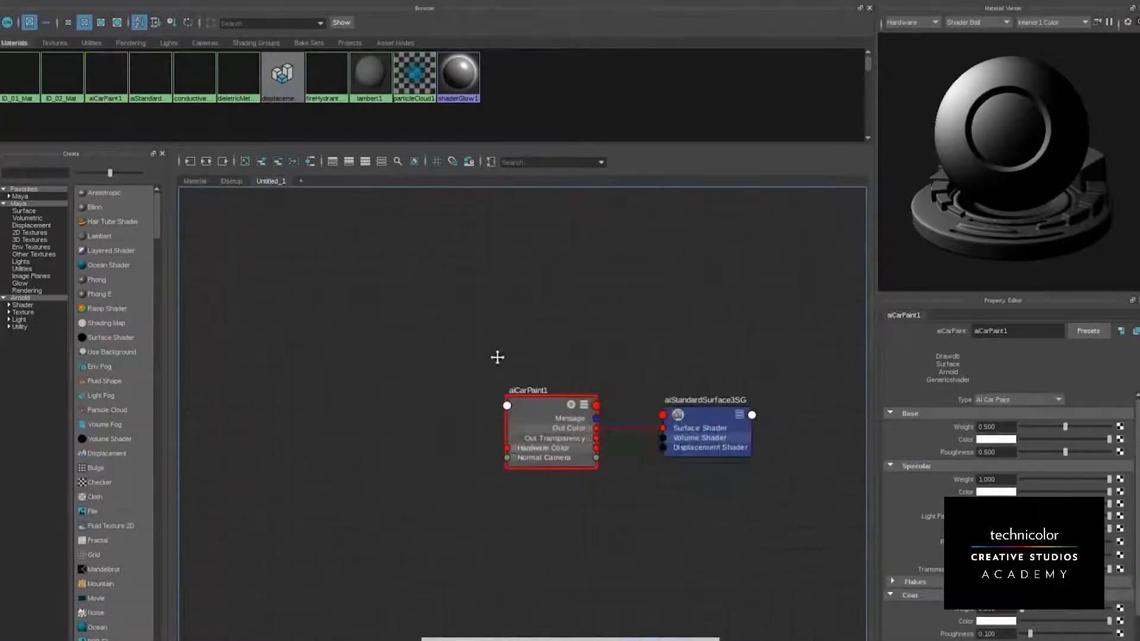
scroll(717, 448, up, 3)
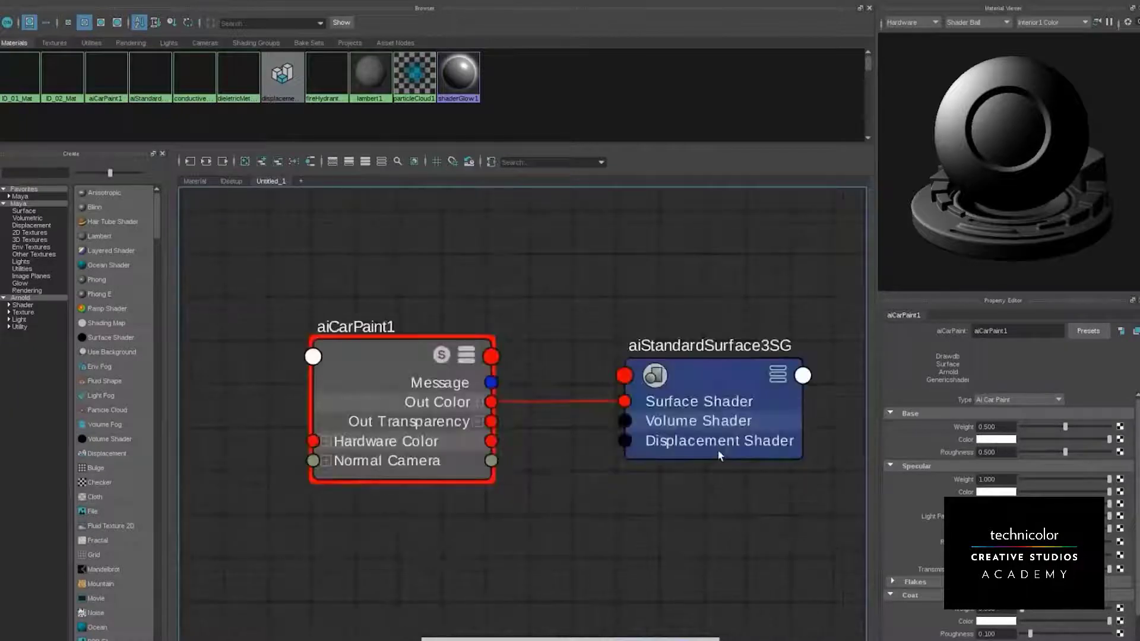
scroll(717, 449, down, 5)
alt+middle_drag(677, 404, 638, 410)
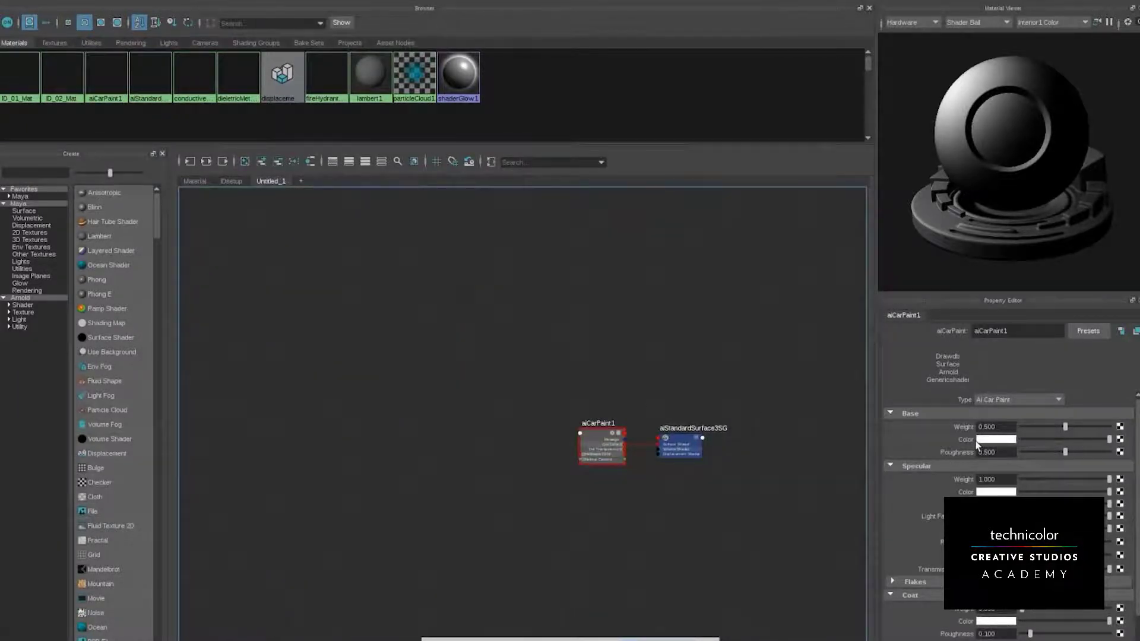
click(1120, 439)
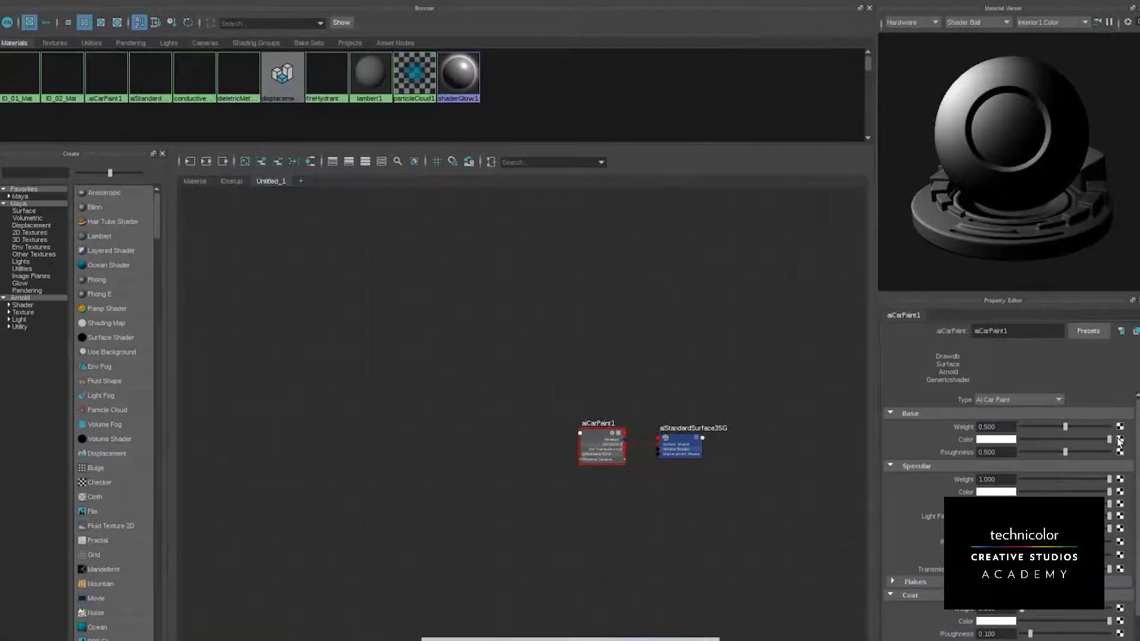
click(494, 308)
scroll(537, 437, up, 5)
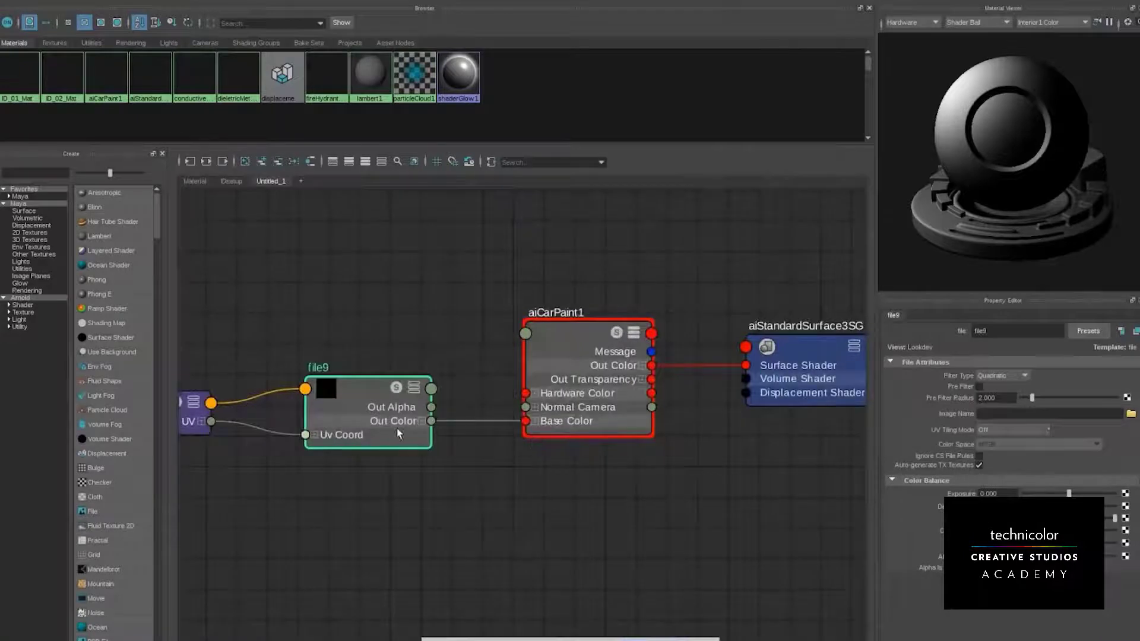
scroll(375, 436, down, 5)
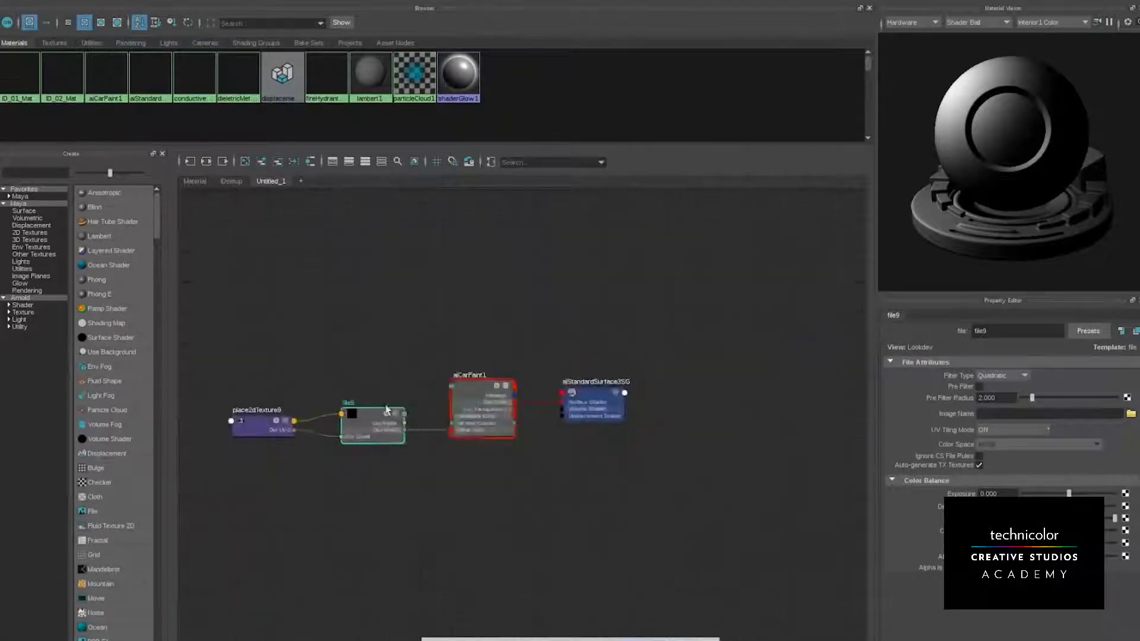
drag(415, 385, 236, 527)
key(Delete)
Create a new file texture node with its 2D placement beside aiCarPaint1 in the graph
alt+middle_drag(396, 497, 550, 476)
key(Tab)
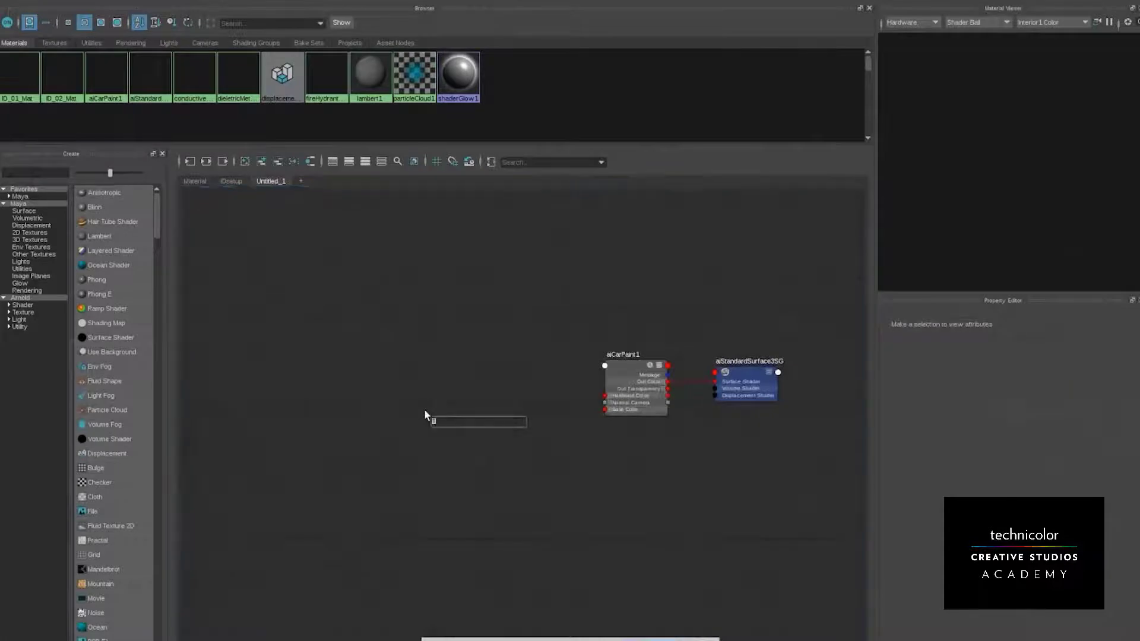
text(fil)
key(Down)
key(Down)
key(Down)
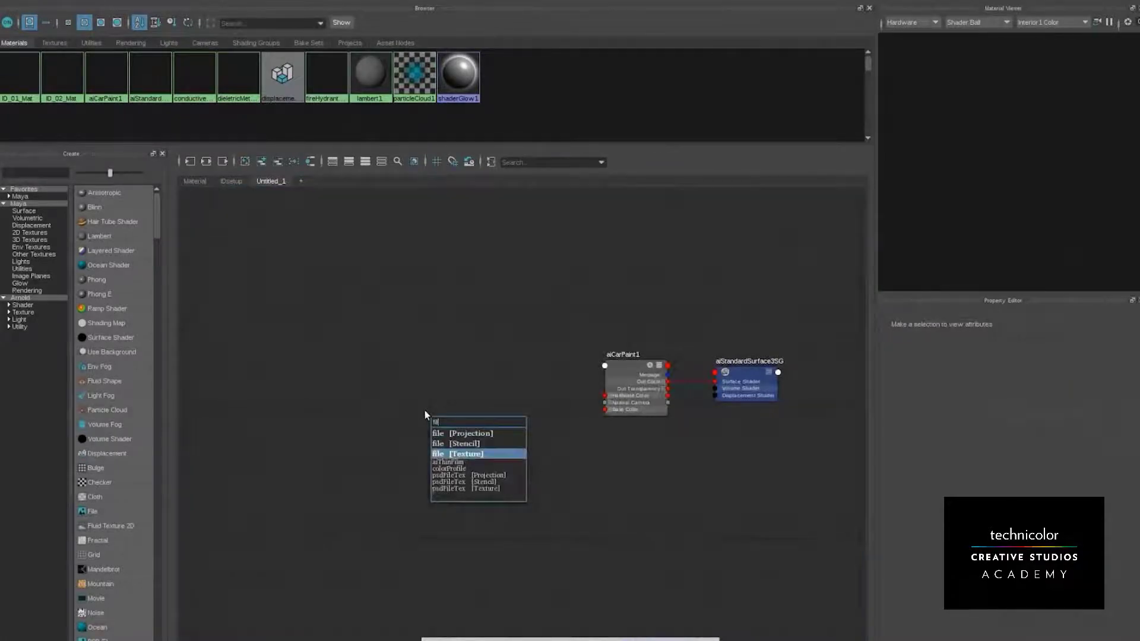
key(Return)
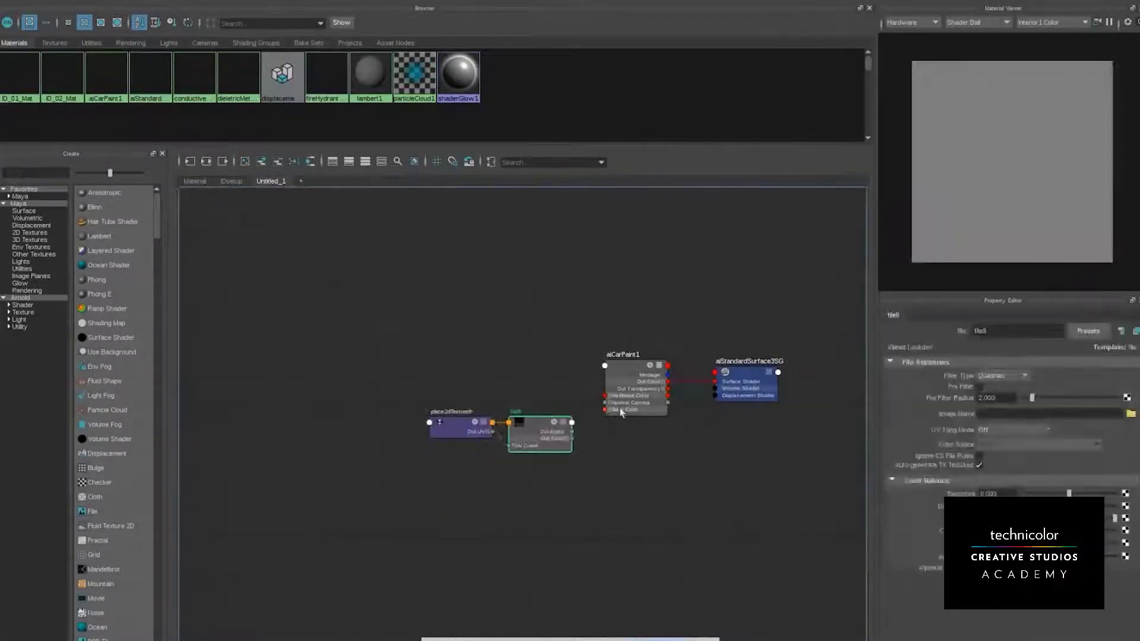
Connect Out Color of file9 to Base Color of aiCarPaint1, and move the texture nodes away from the shader
scroll(621, 412, up, 4)
click(610, 402)
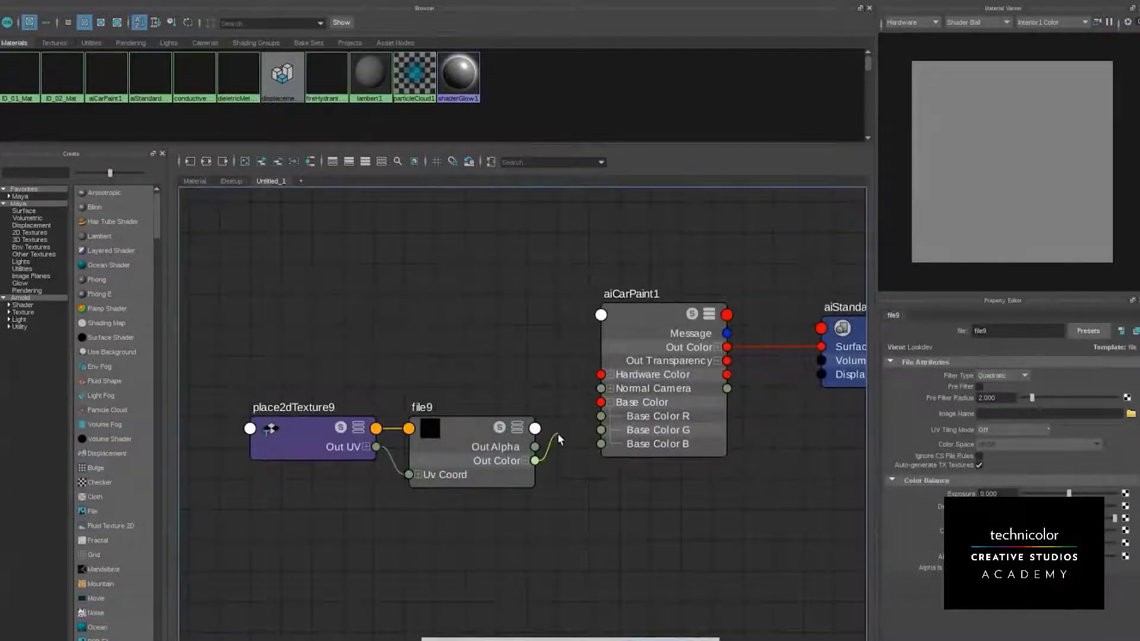
drag(536, 460, 612, 405)
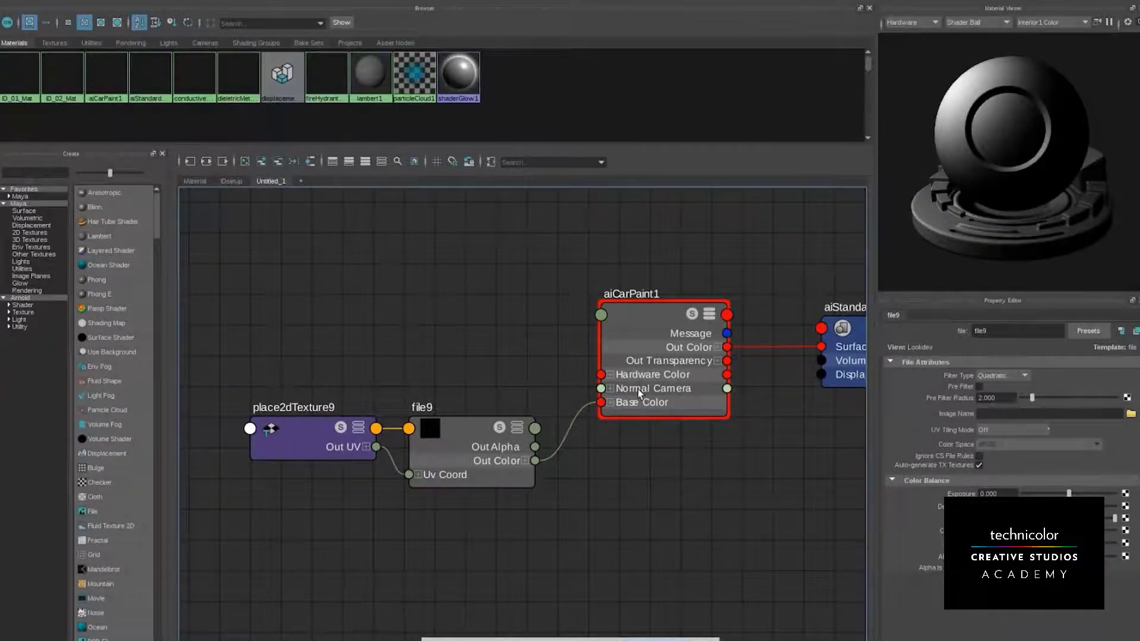
scroll(659, 444, down, 2)
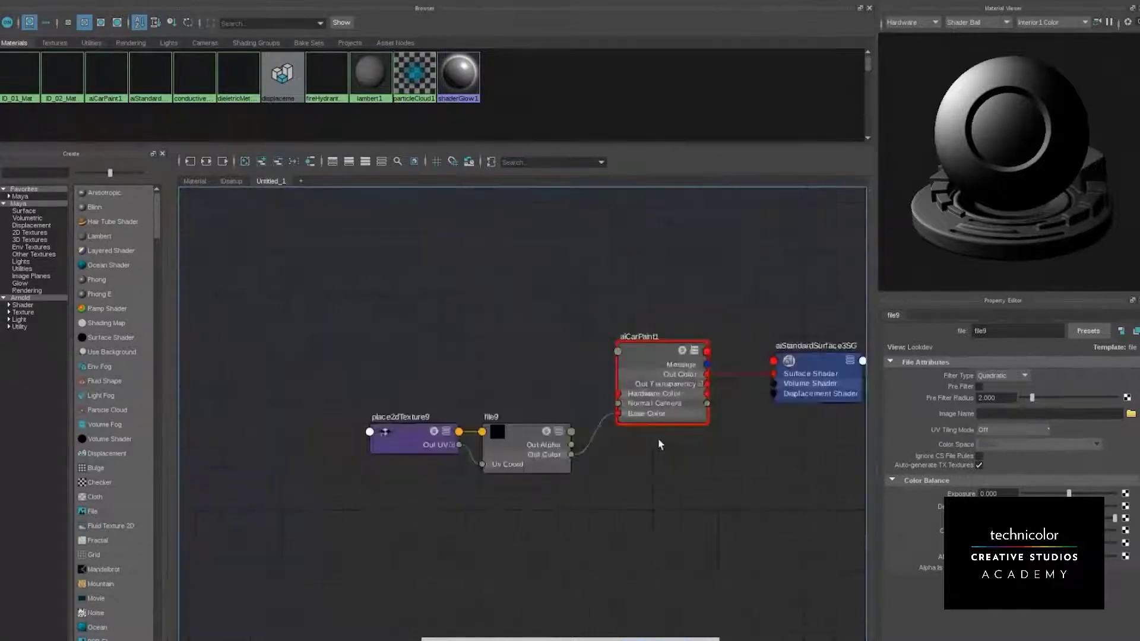
scroll(658, 444, down, 3)
alt+middle_drag(689, 471, 663, 470)
drag(599, 475, 532, 435)
alt+middle_drag(654, 499, 606, 498)
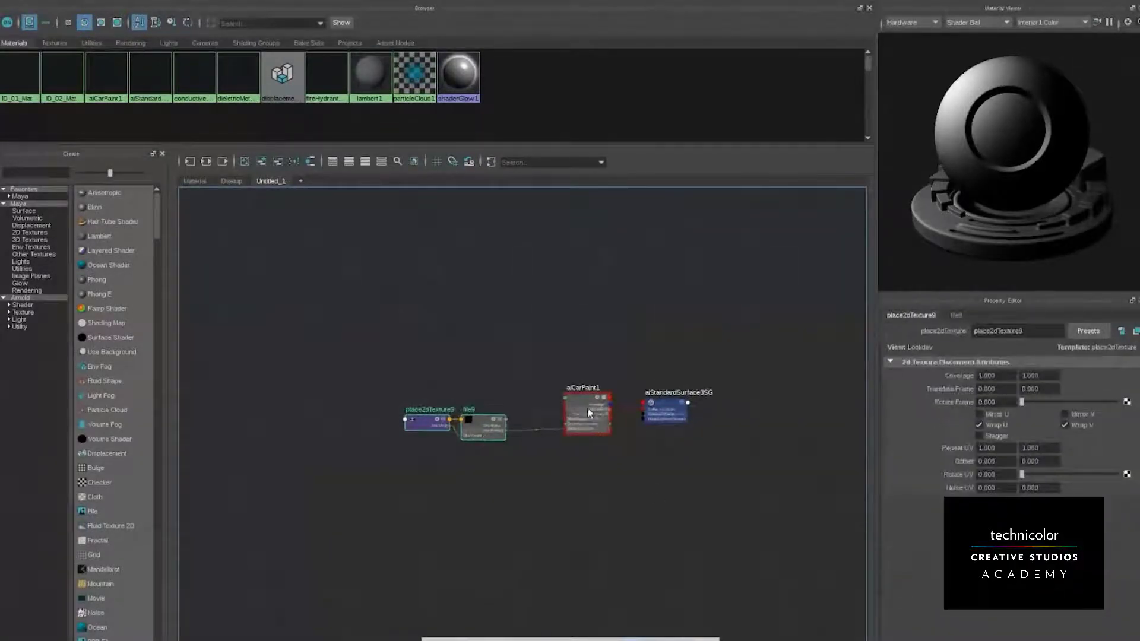
Display the full attribute list on the aiCarPaint1 node and look through its available inputs
scroll(588, 409, up, 3)
click(581, 390)
right_click(580, 391)
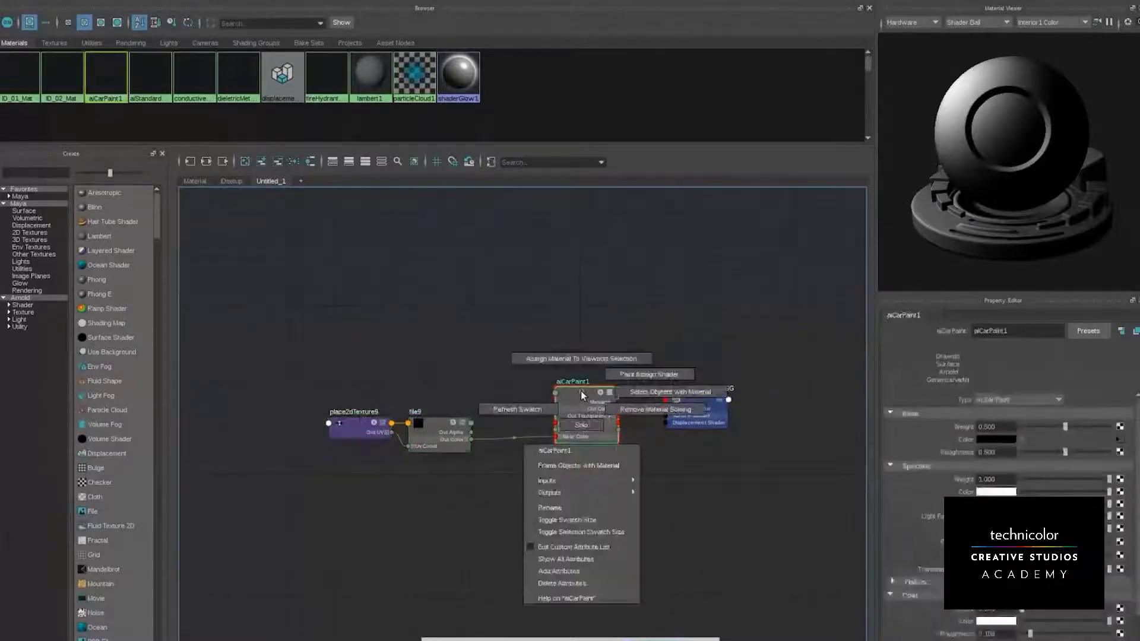
right_click(580, 391)
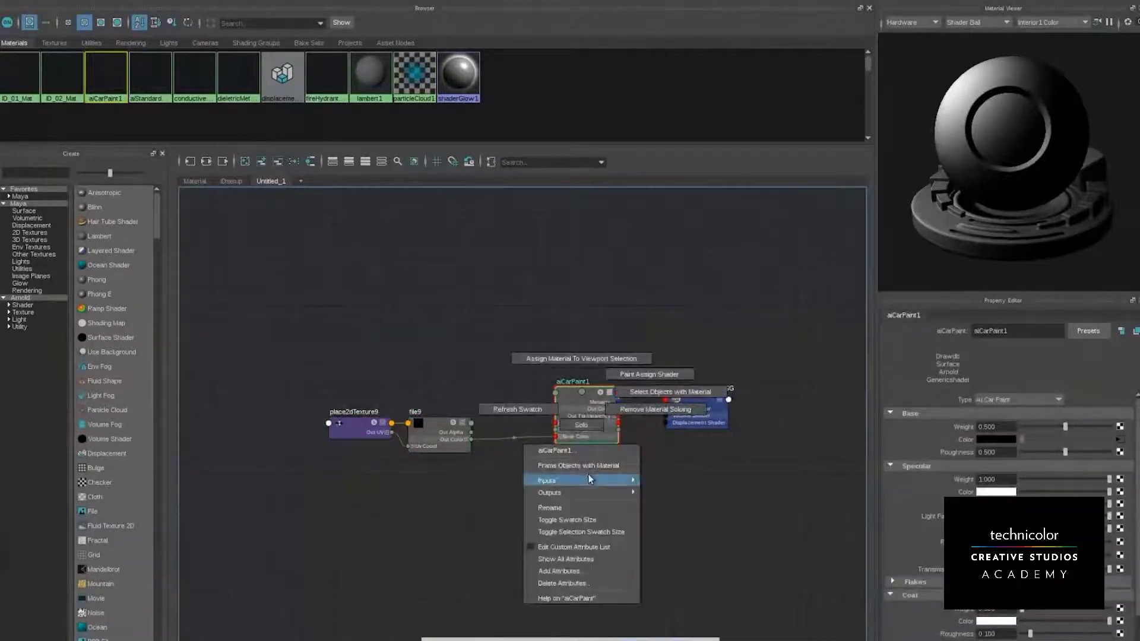
key(3)
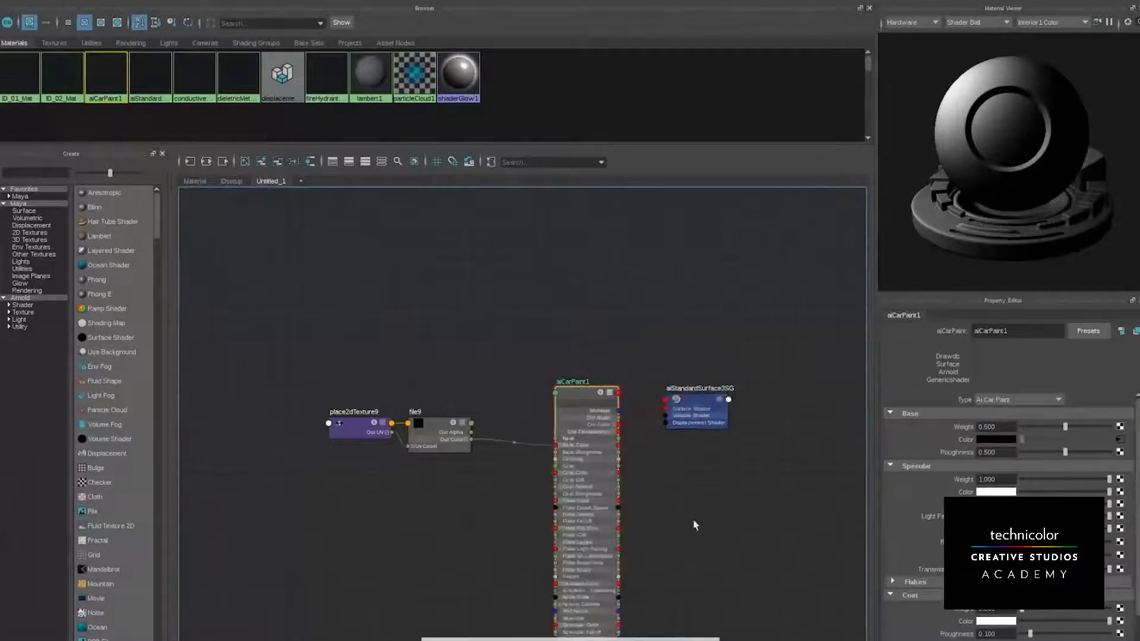
scroll(686, 554, down, 5)
scroll(630, 459, up, 5)
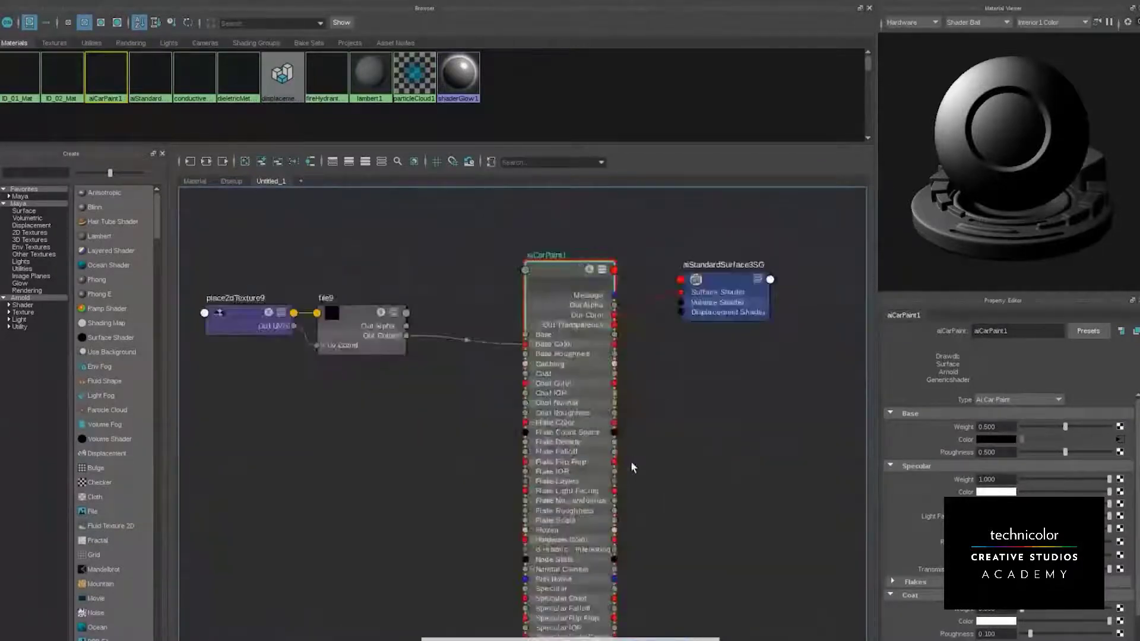
alt+middle_drag(707, 501, 706, 464)
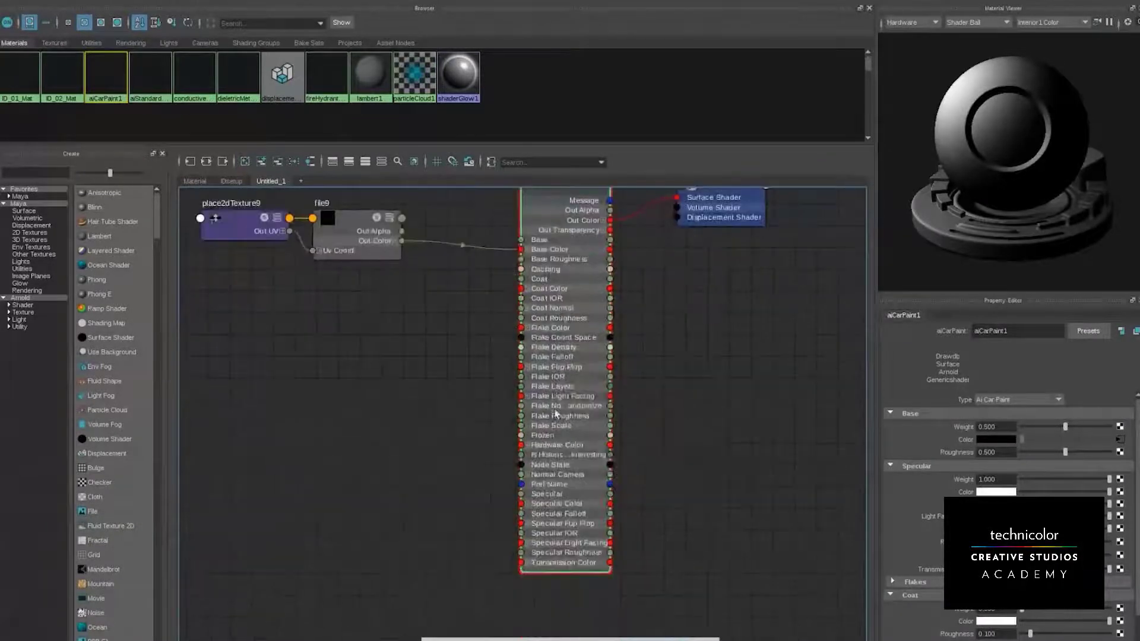
Move place2dTexture9 and file9 farther away from the expanded aiCarPaint1 node
alt+middle_drag(672, 343, 657, 376)
drag(223, 226, 250, 272)
click(341, 378)
alt+middle_drag(343, 382, 483, 461)
View the texture files available for the image name of file9 without loading one
click(432, 345)
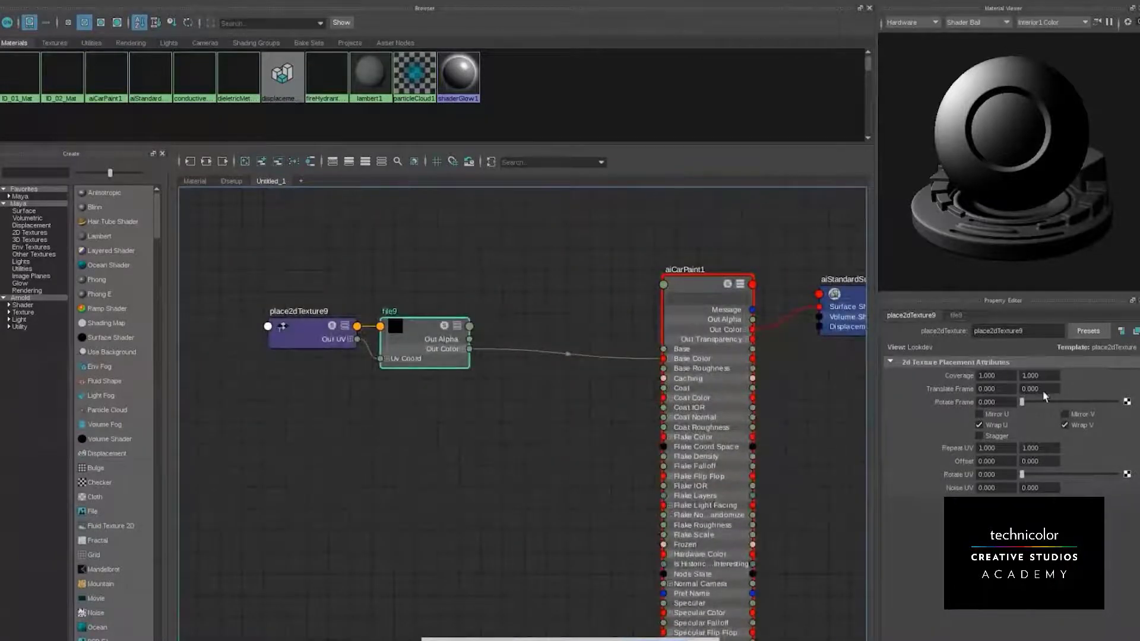
click(1130, 414)
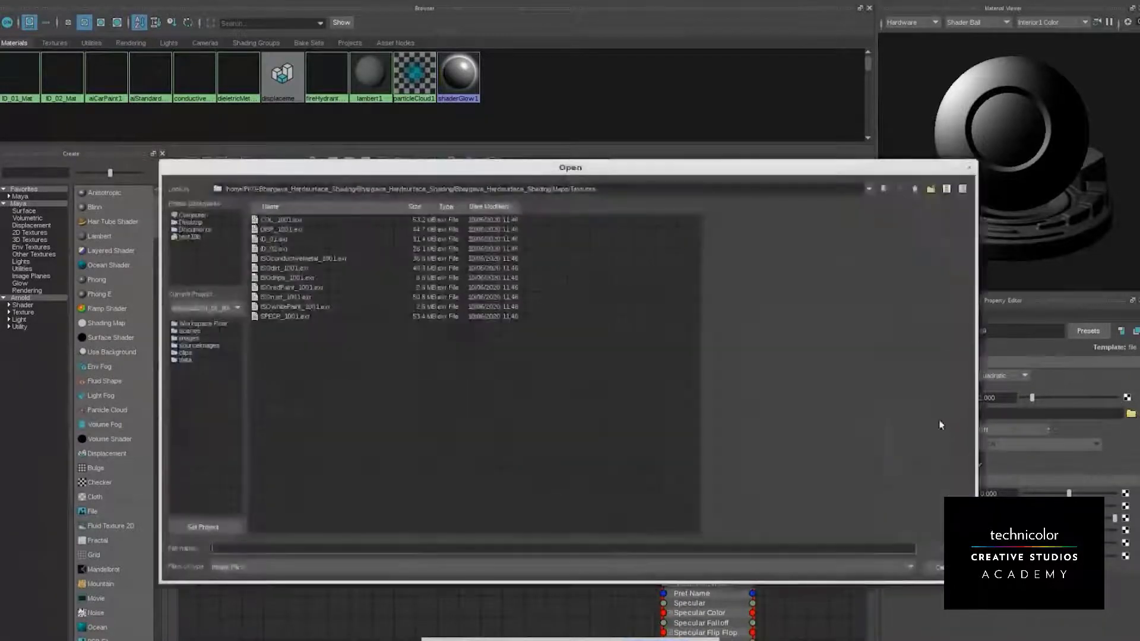
click(935, 566)
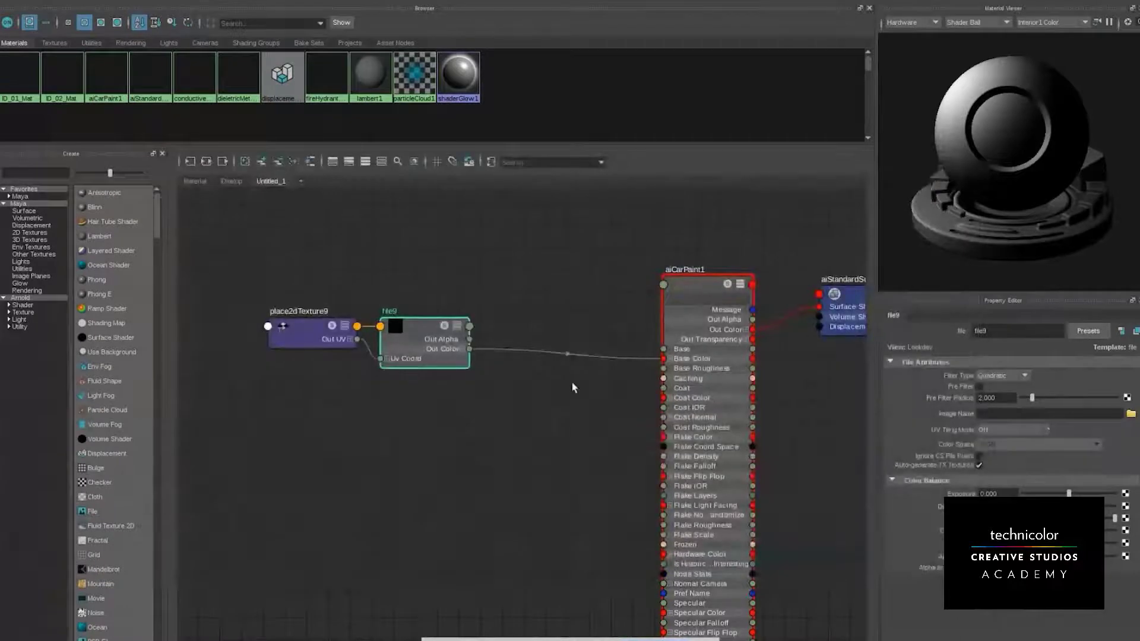
click(402, 491)
Create a second file texture node with its 2D placement and position both below file9
alt+middle_drag(471, 465, 440, 445)
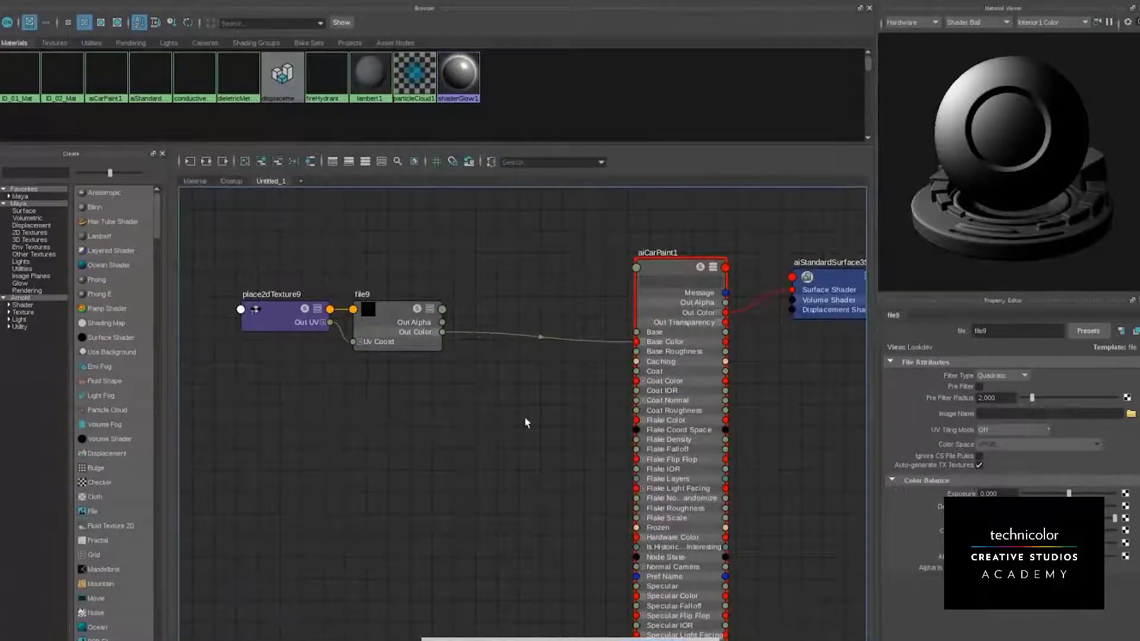
alt+middle_drag(515, 444, 524, 395)
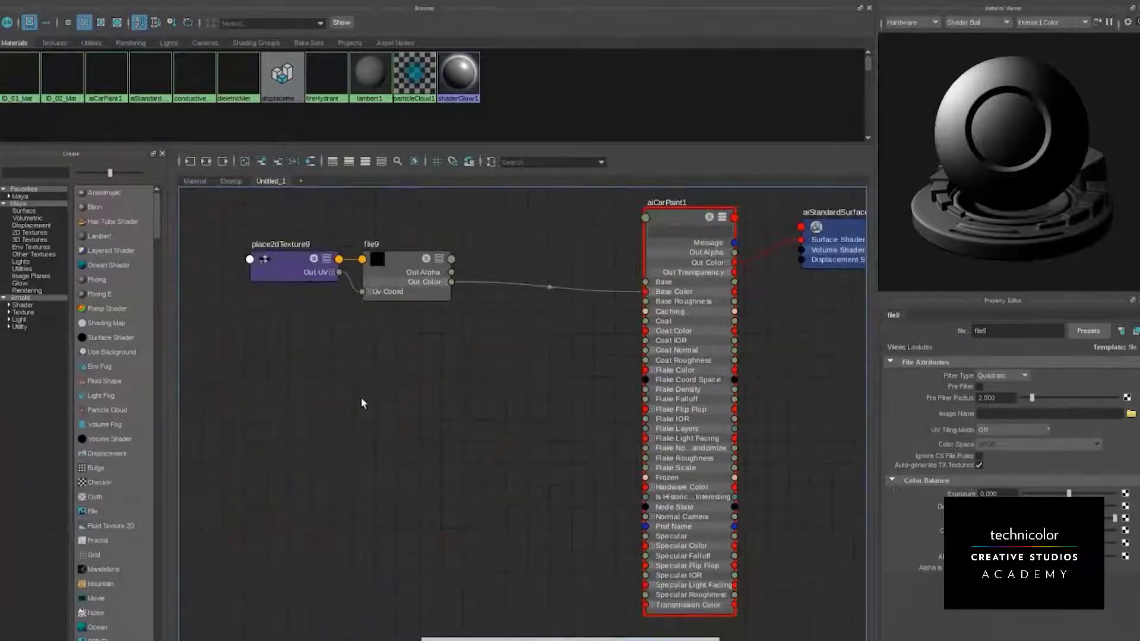
key(Tab)
text(f)
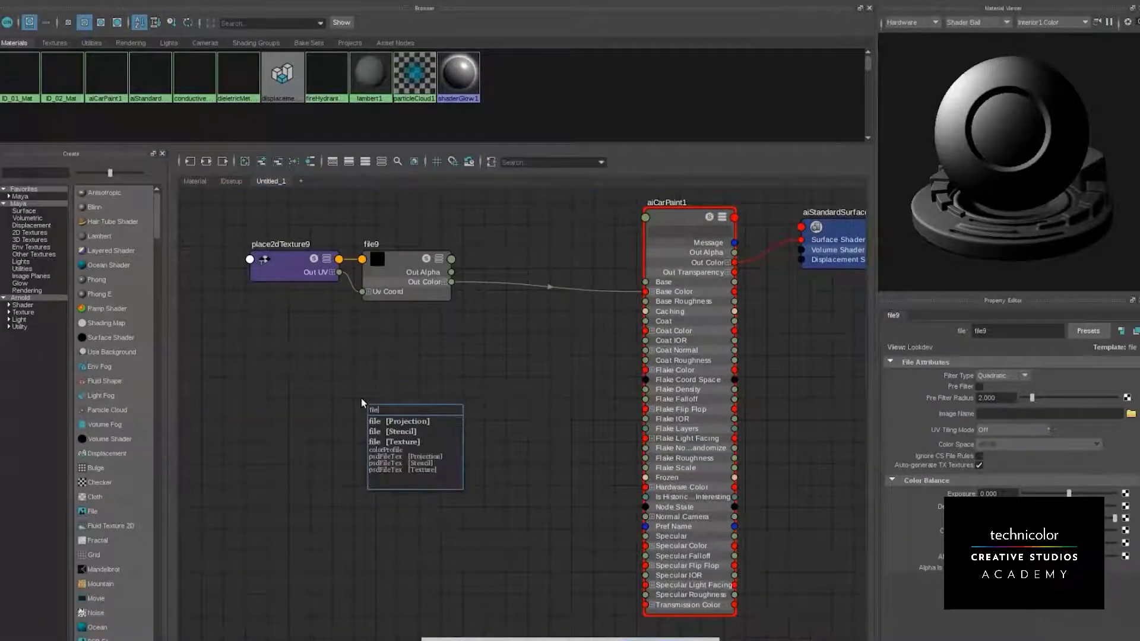
key(Down)
key(Down)
key(Down)
key(Return)
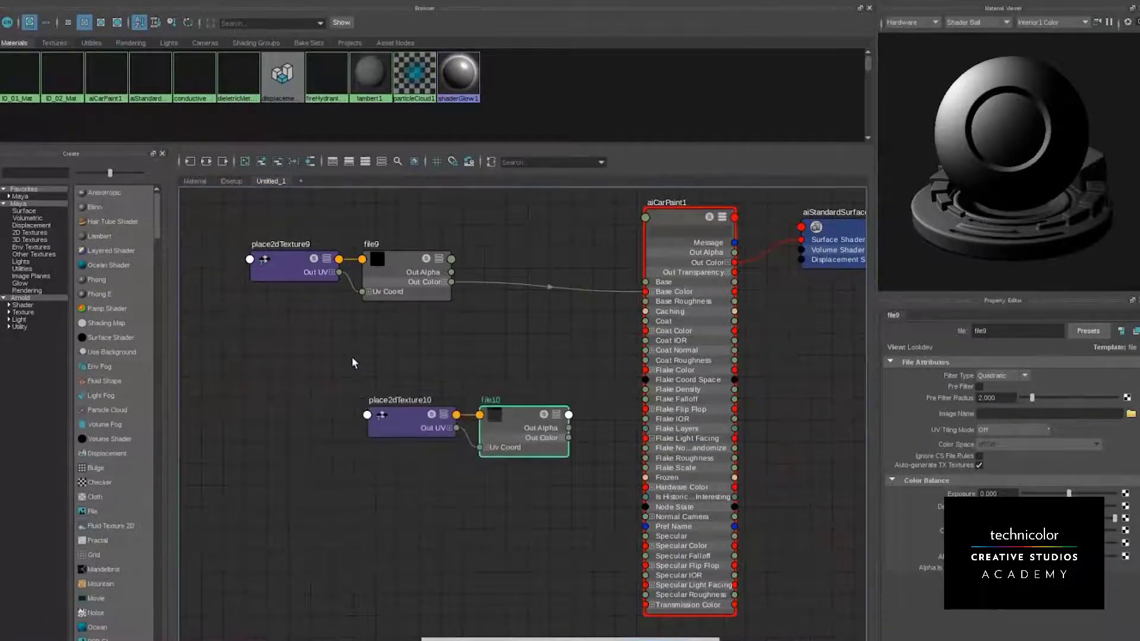
drag(354, 360, 344, 381)
click(503, 396)
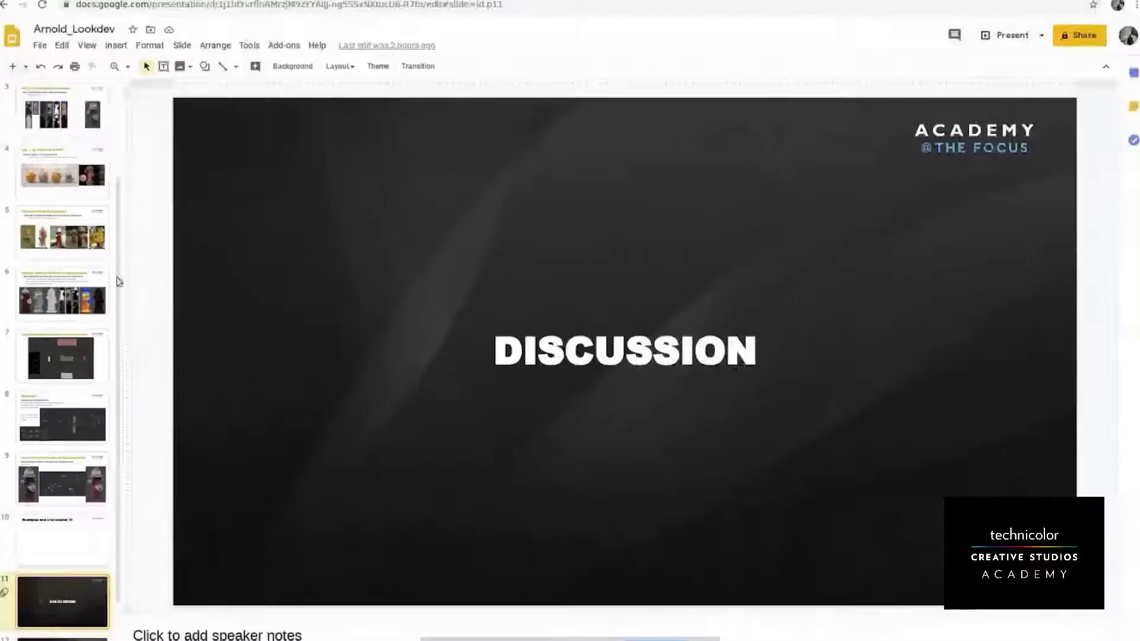
In the Arnold_Lookdev presentation in Google Slides, view the Understanding the Material slide and the slide following it
click(94, 222)
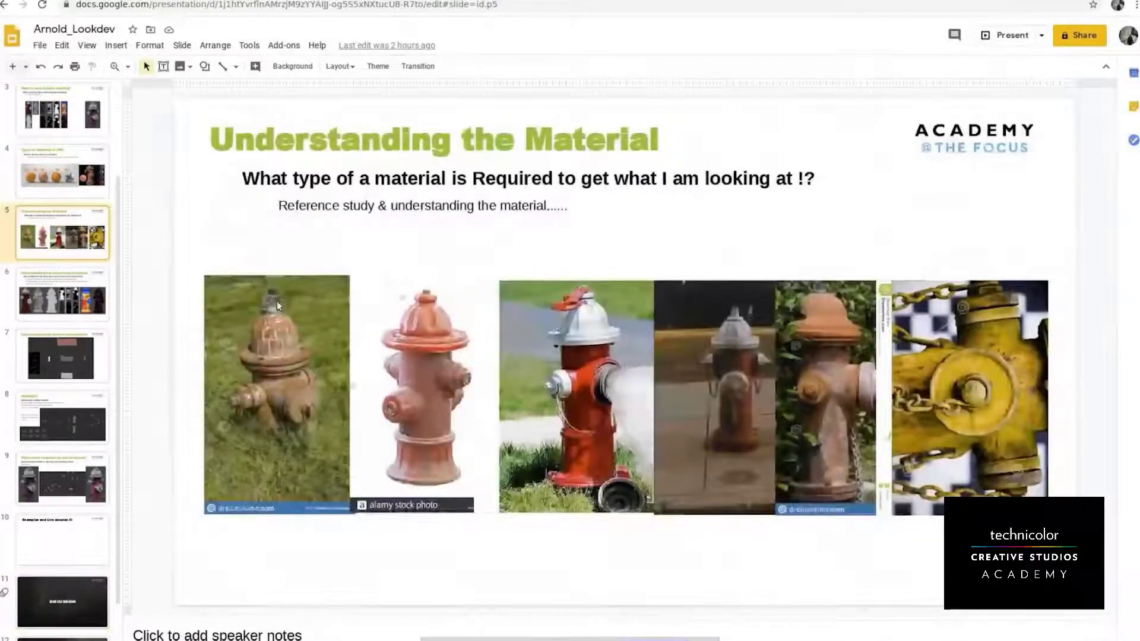
click(58, 313)
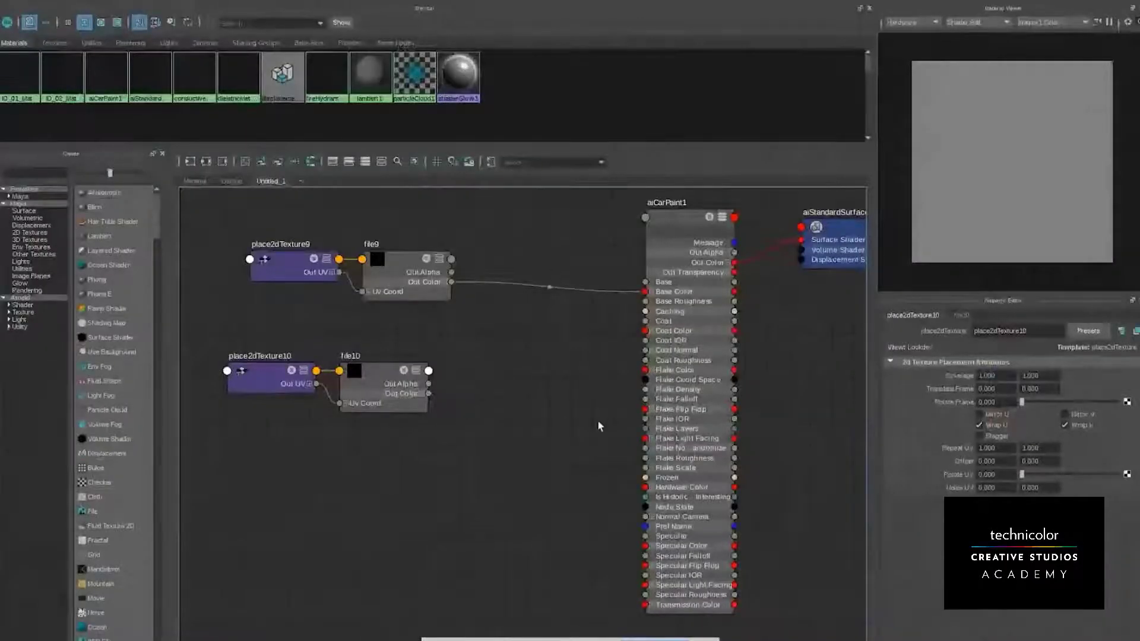
Load SPECR_1001.exr from the Maps/Textures folder as the image of file10
click(693, 392)
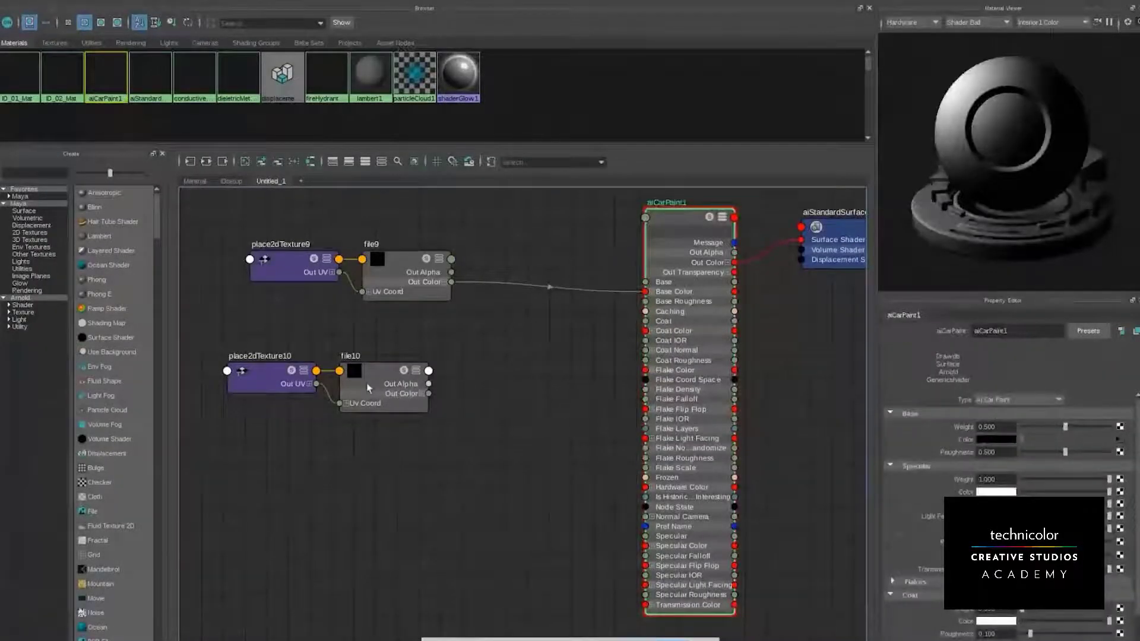
click(391, 389)
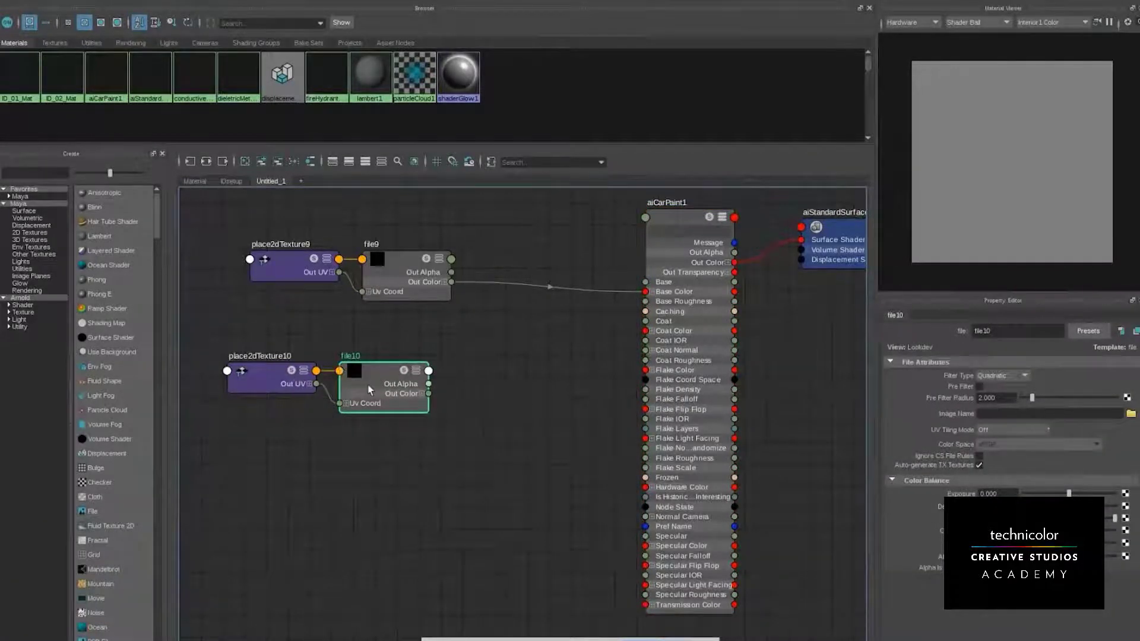
click(1131, 413)
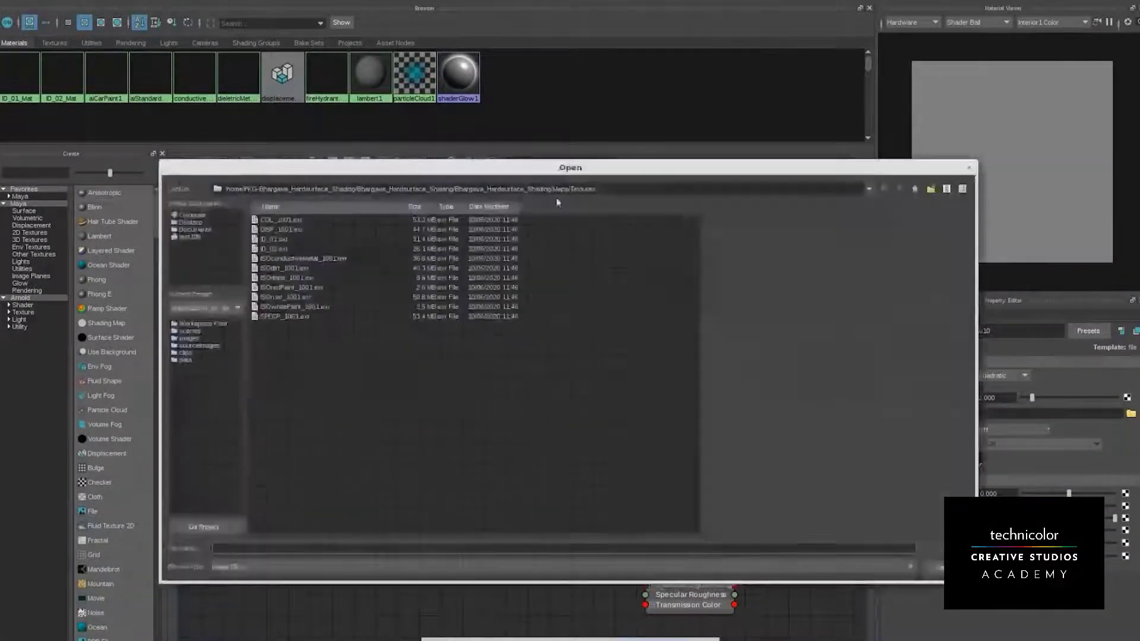
click(283, 317)
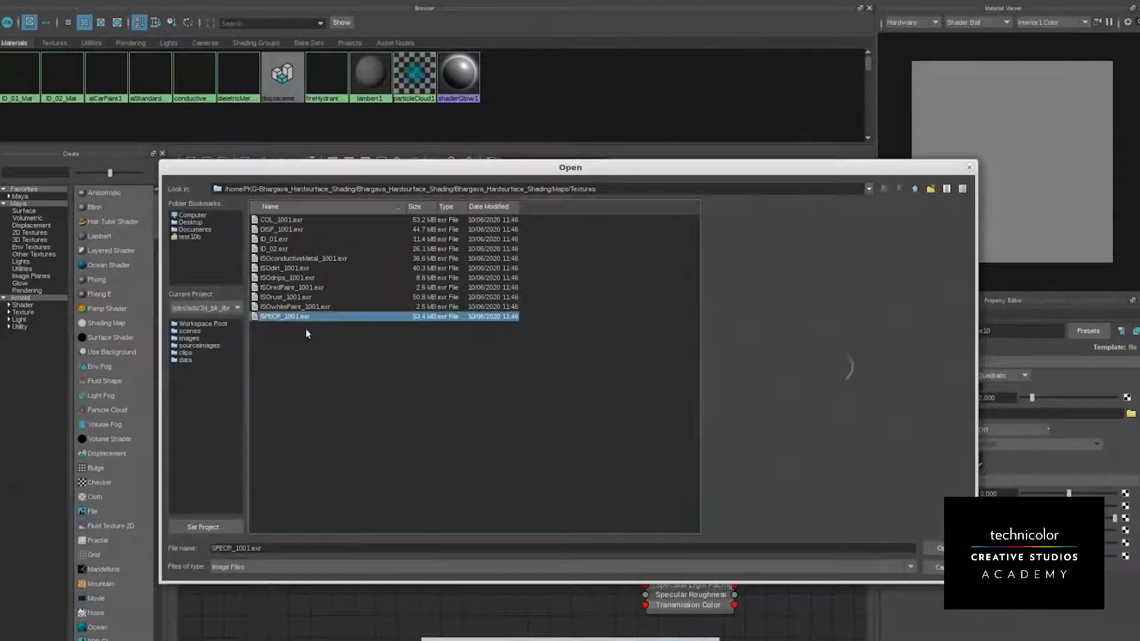
click(939, 548)
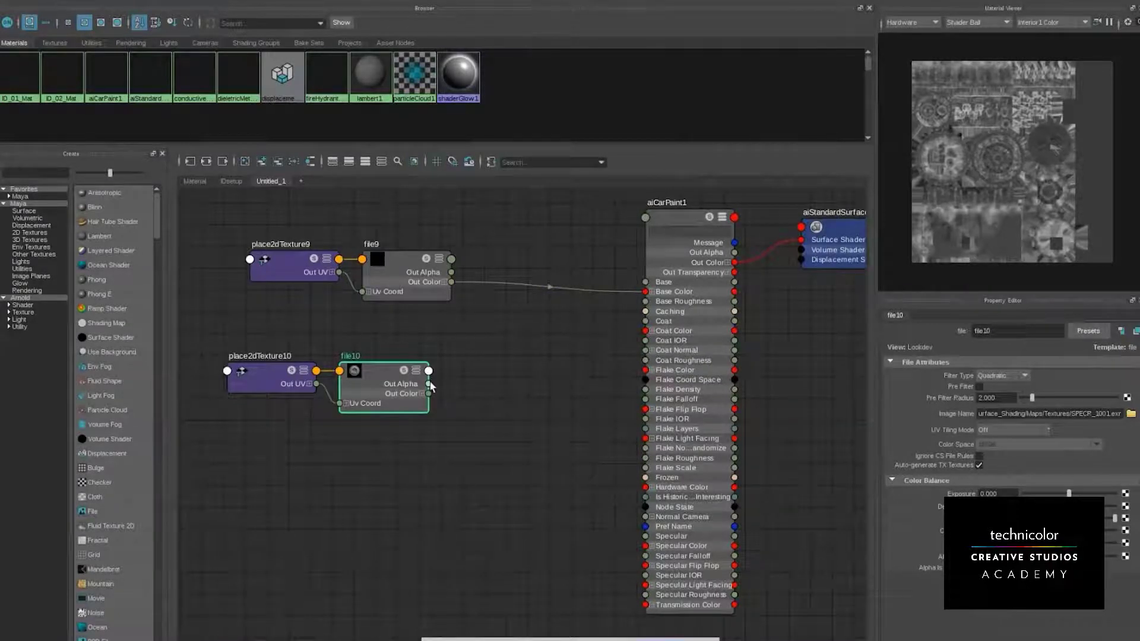
Connect file10's Out Alpha to aiCarPaint1's Specular Roughness and Coat Roughness, and move file10 with place2dTexture10 lower in the graph
drag(429, 384, 684, 599)
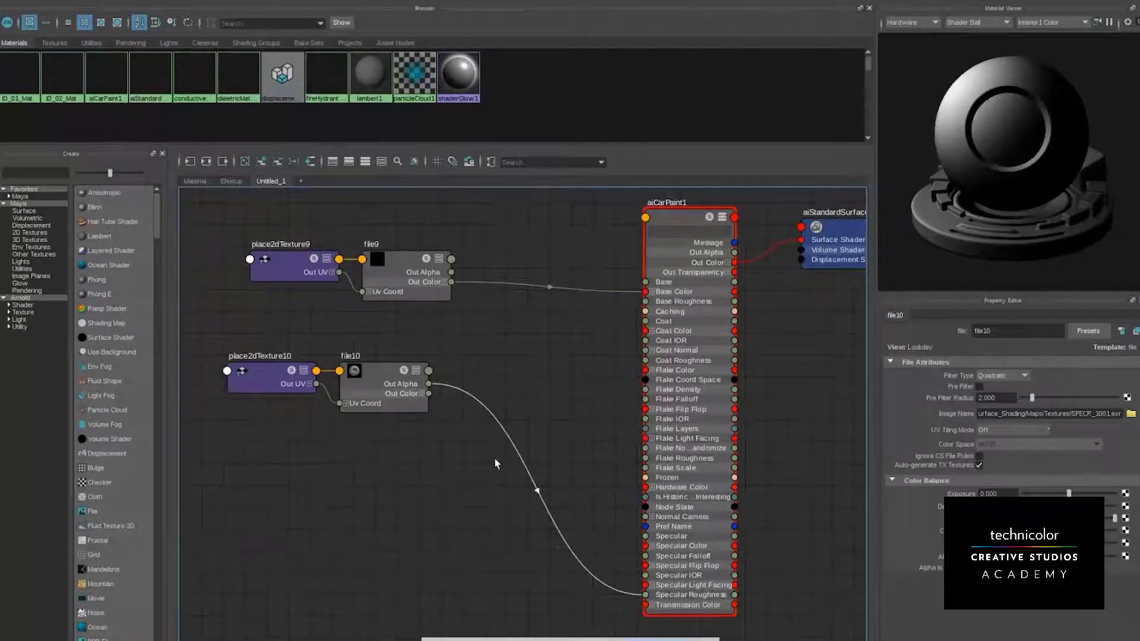
drag(428, 384, 683, 358)
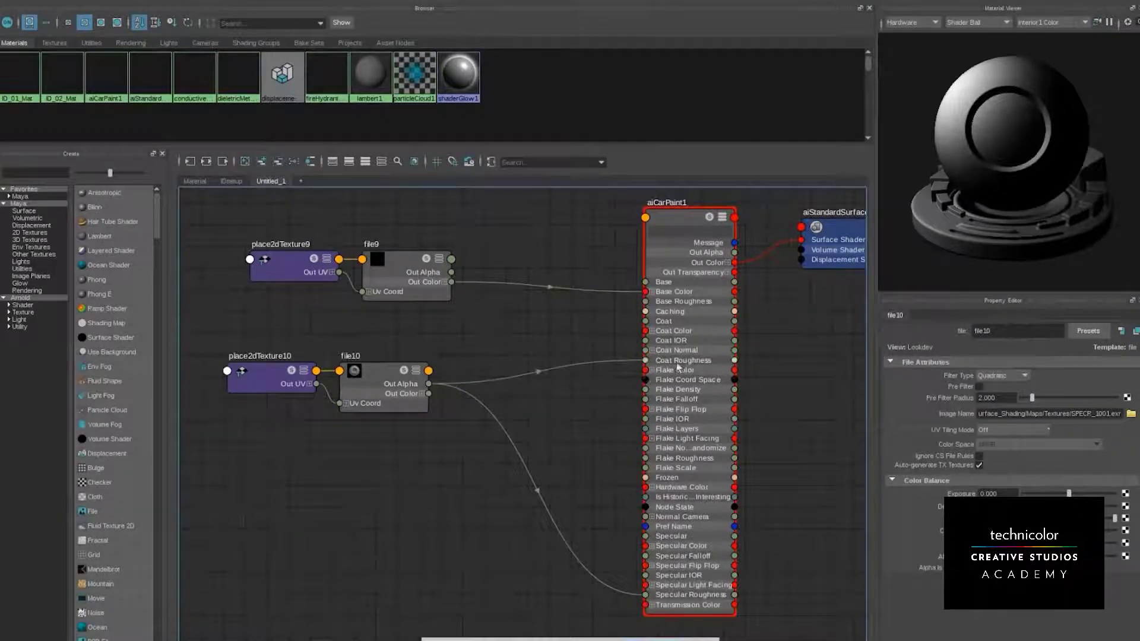
drag(213, 321, 424, 427)
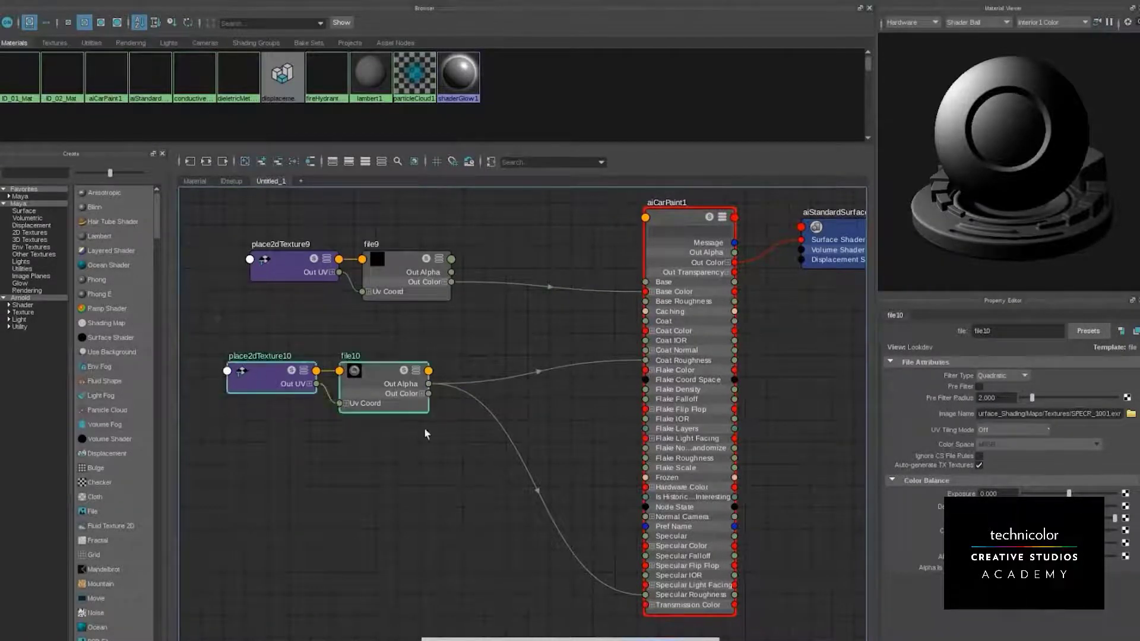
drag(376, 381, 354, 472)
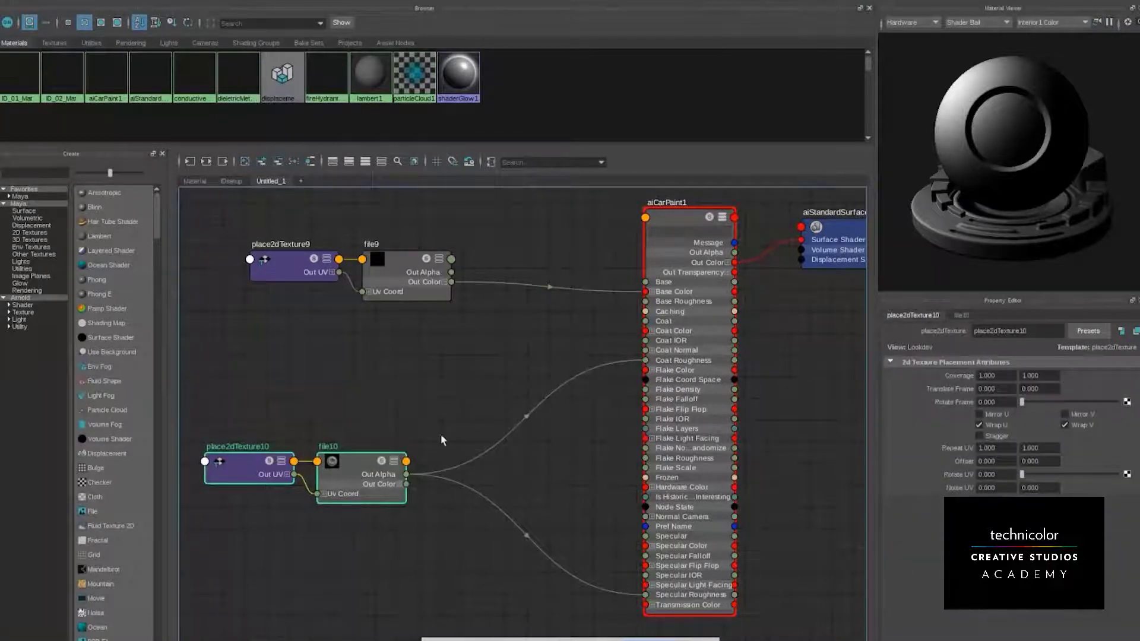
Create a Multiply Divide utility node and place it below file10
scroll(450, 407, down, 5)
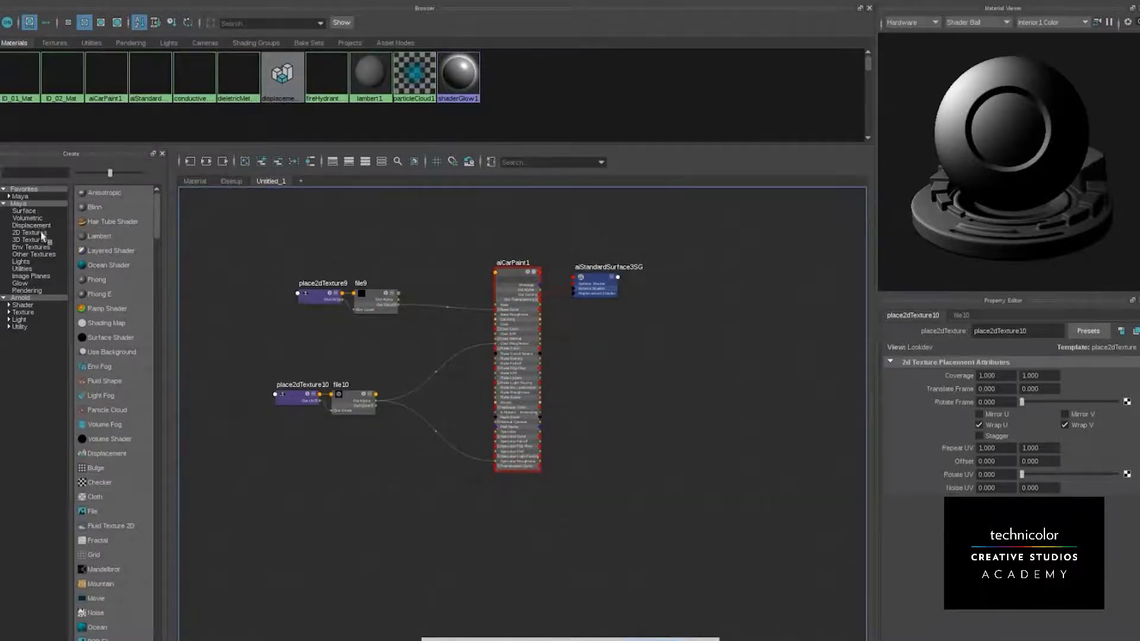
click(39, 268)
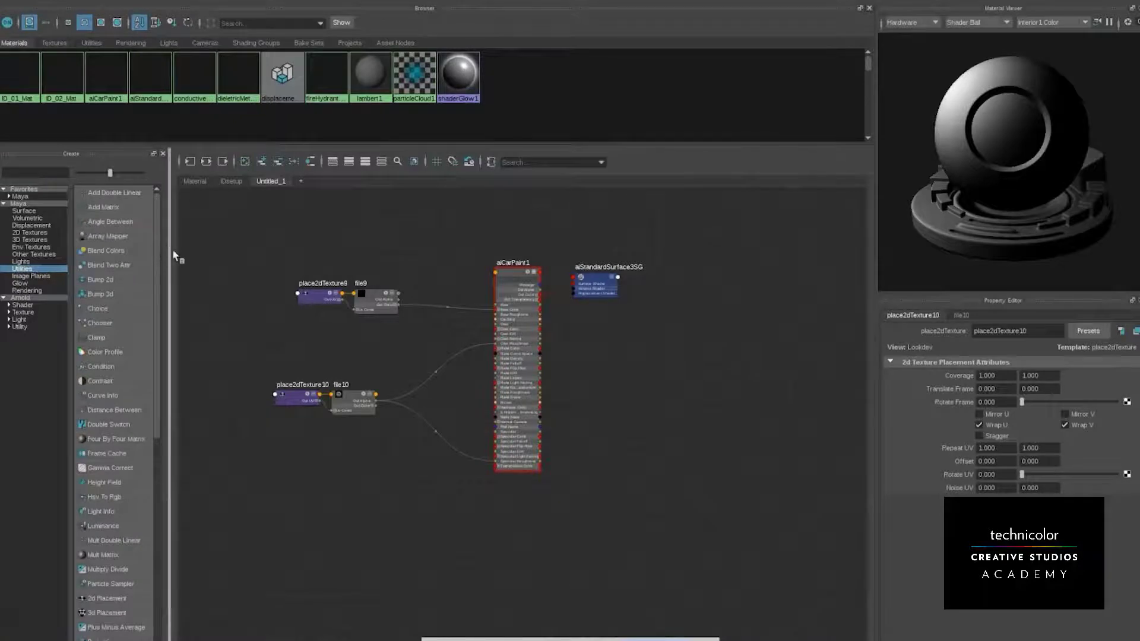
drag(169, 254, 234, 254)
scroll(140, 360, down, 4)
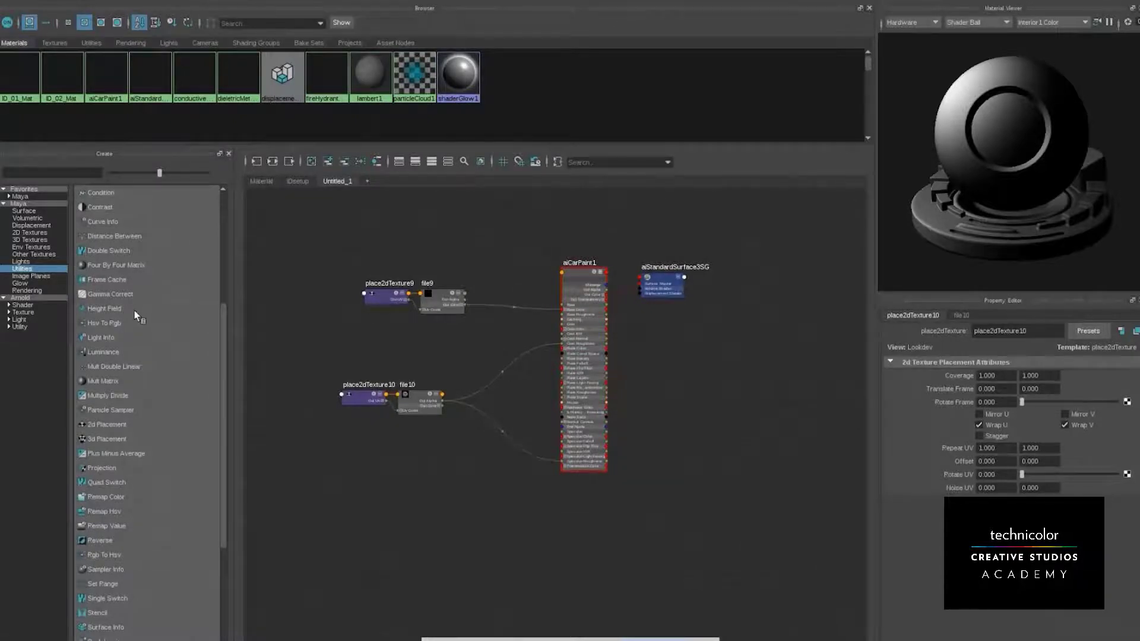
scroll(134, 308, up, 2)
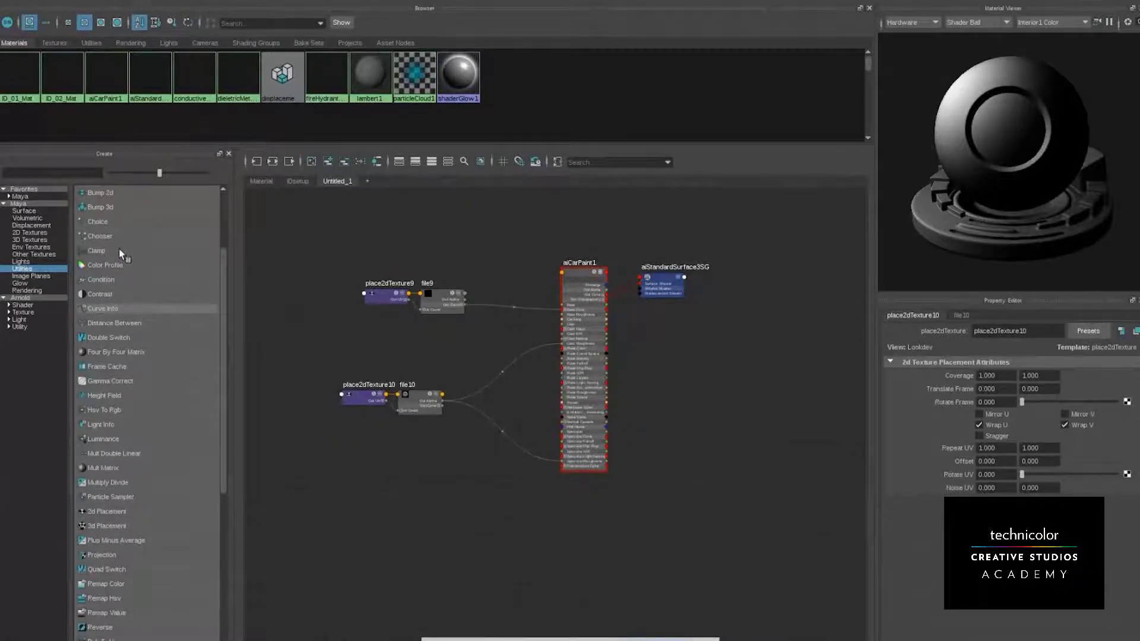
click(105, 482)
click(426, 528)
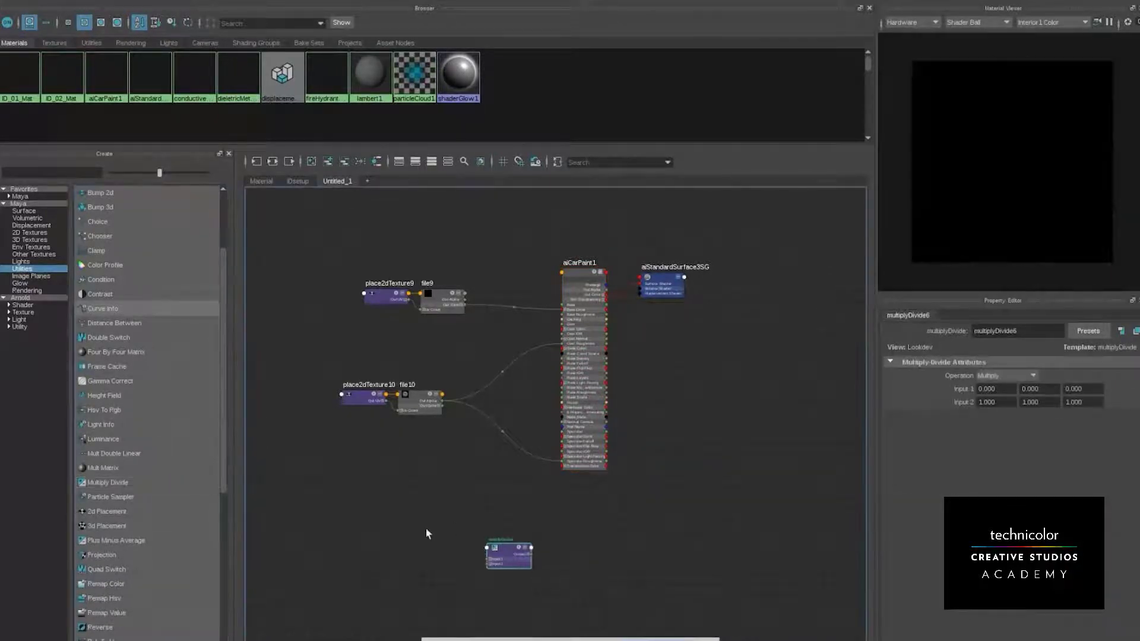
Create a Contrast and a Clamp utility node and stack them beside the Multiply Divide node
click(99, 296)
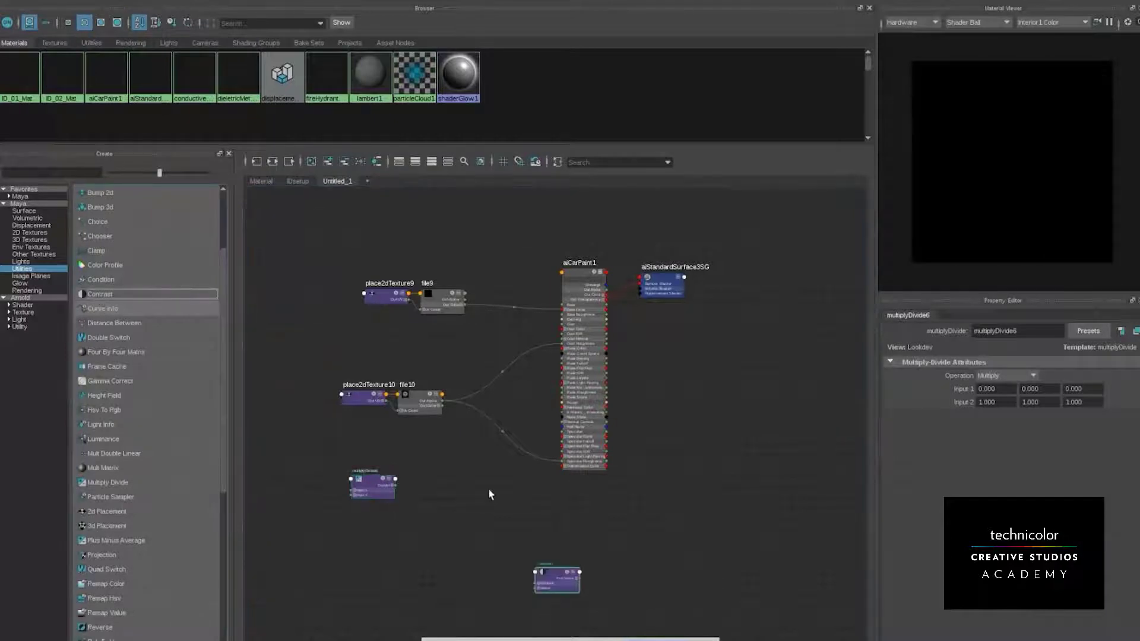
click(550, 575)
drag(561, 574, 454, 482)
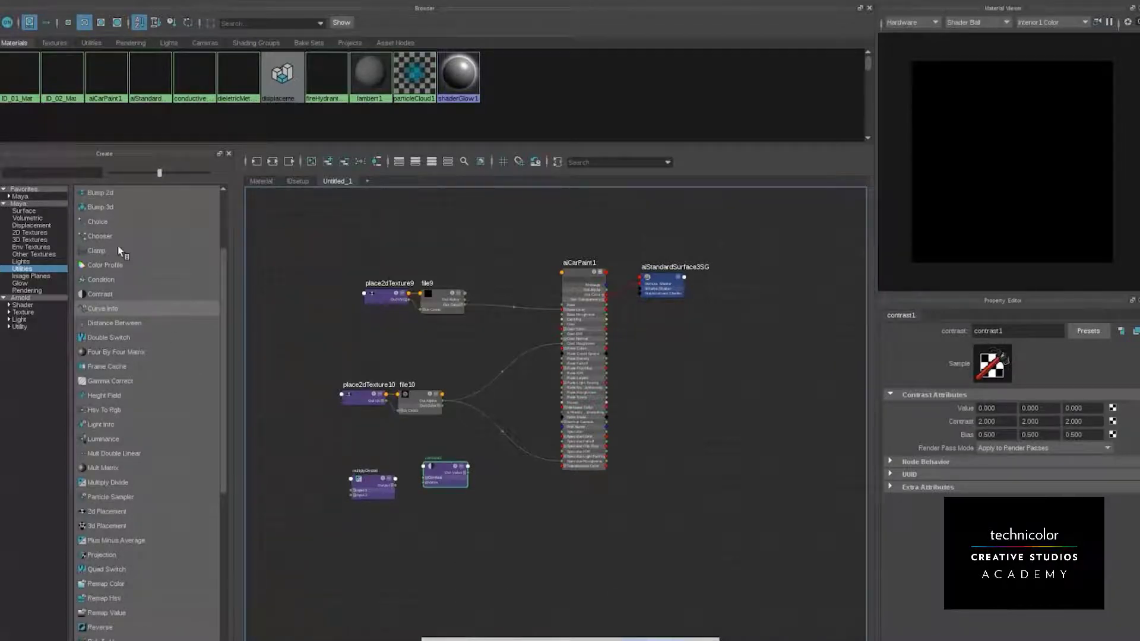
click(96, 250)
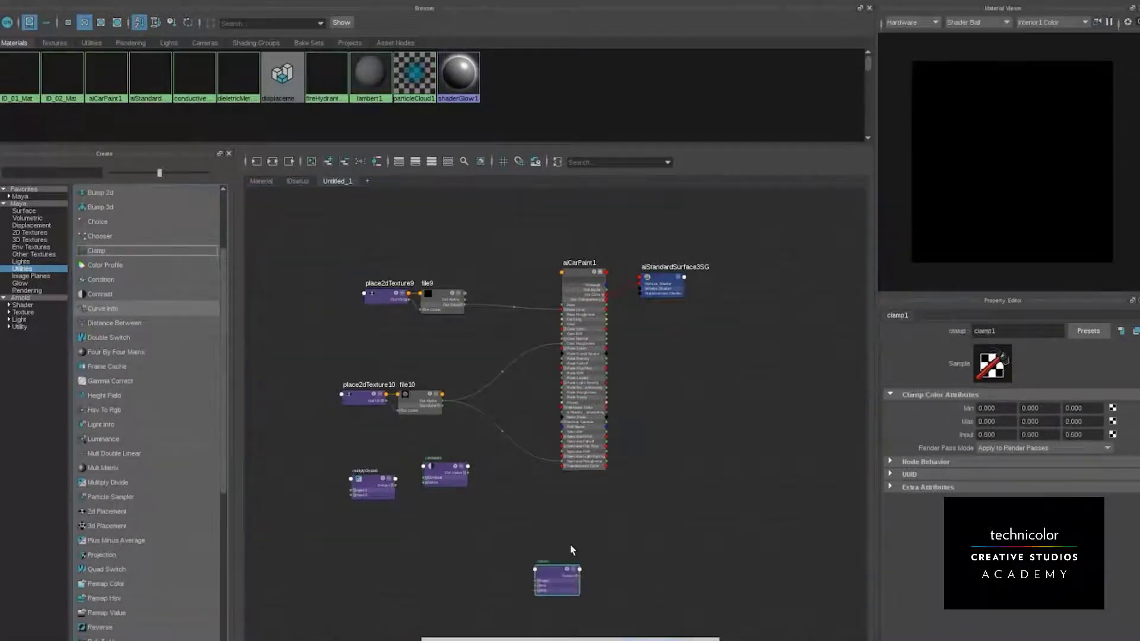
click(498, 544)
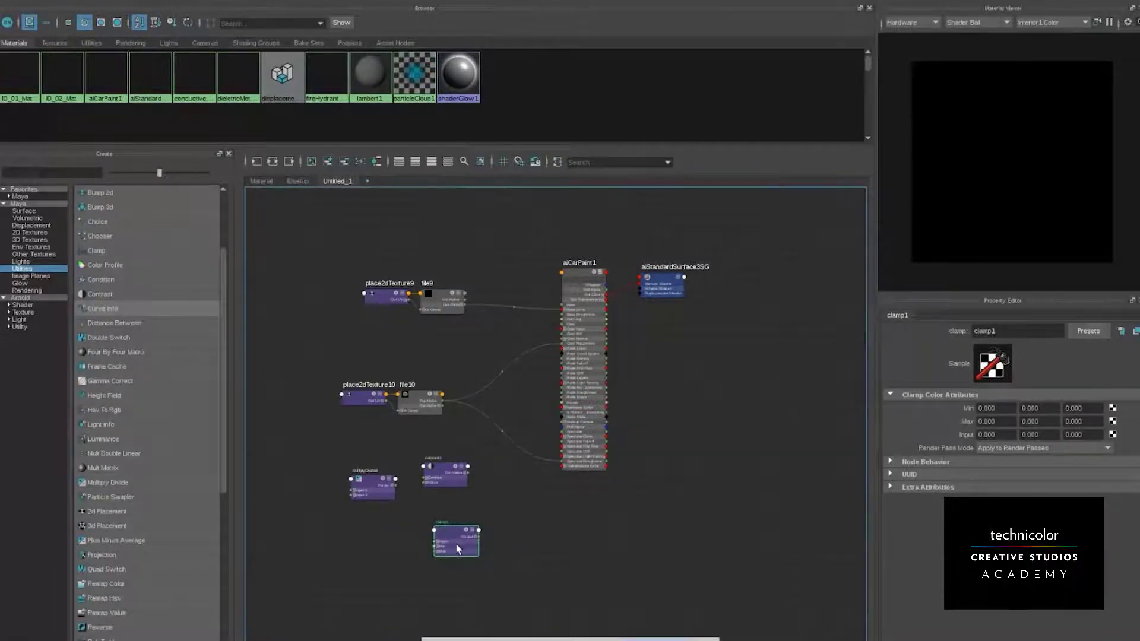
drag(457, 540, 446, 524)
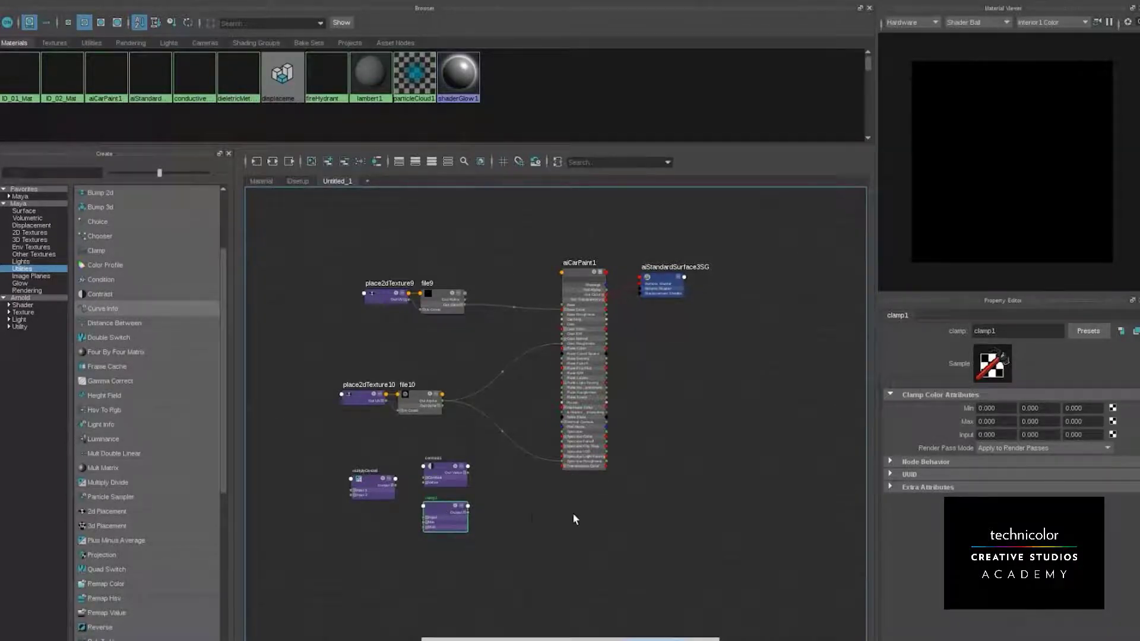
Delete the Contrast and Clamp nodes from the graph
click(1007, 421)
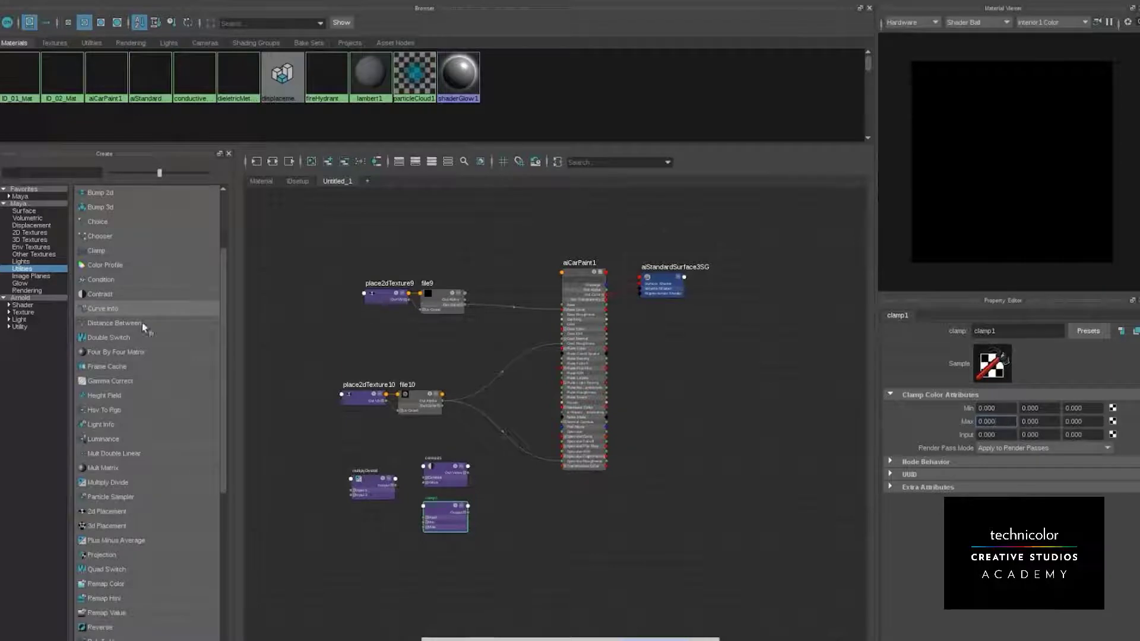
scroll(163, 403, down, 3)
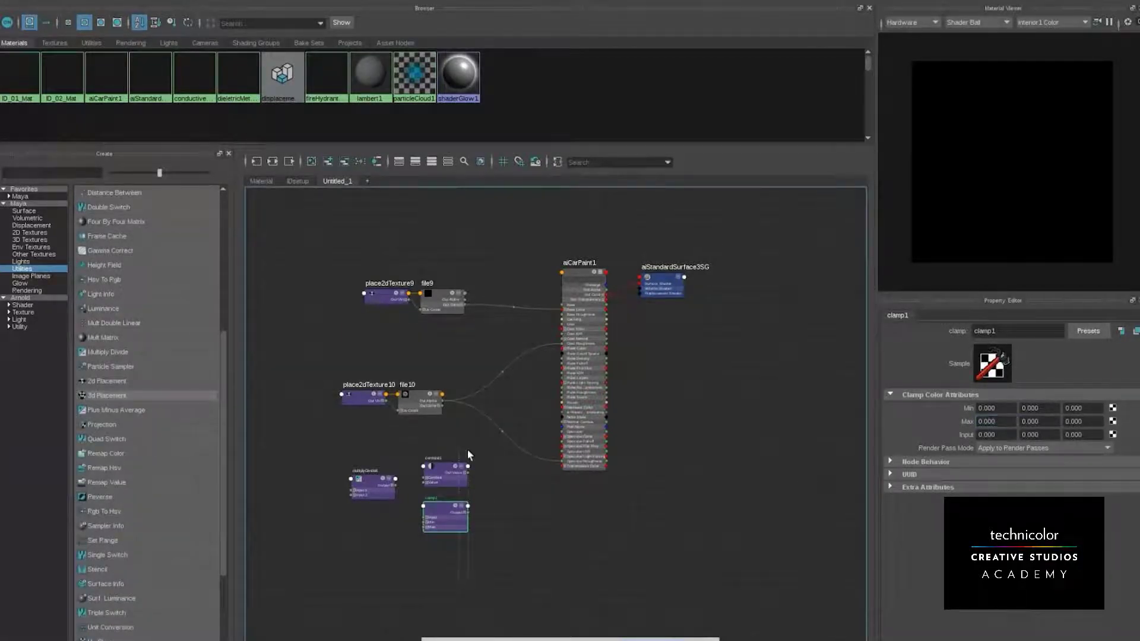
key(Delete)
Position the multiplyDivide6 node between file10 and aiCarPaint1, over the Coat Roughness connection
drag(370, 488, 466, 443)
key(f)
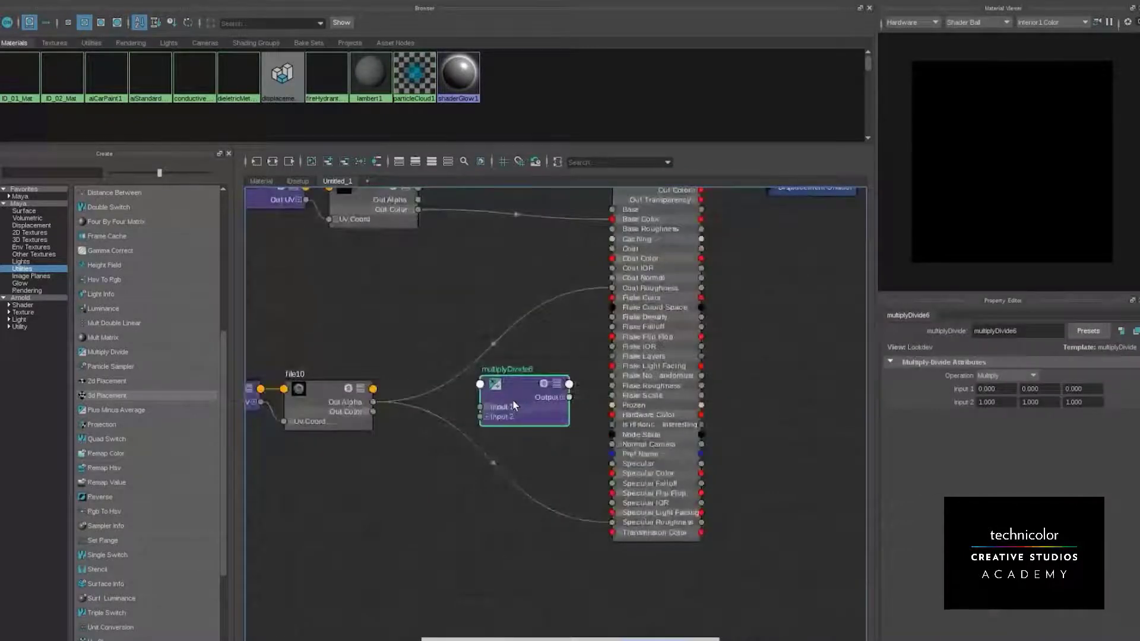
click(464, 405)
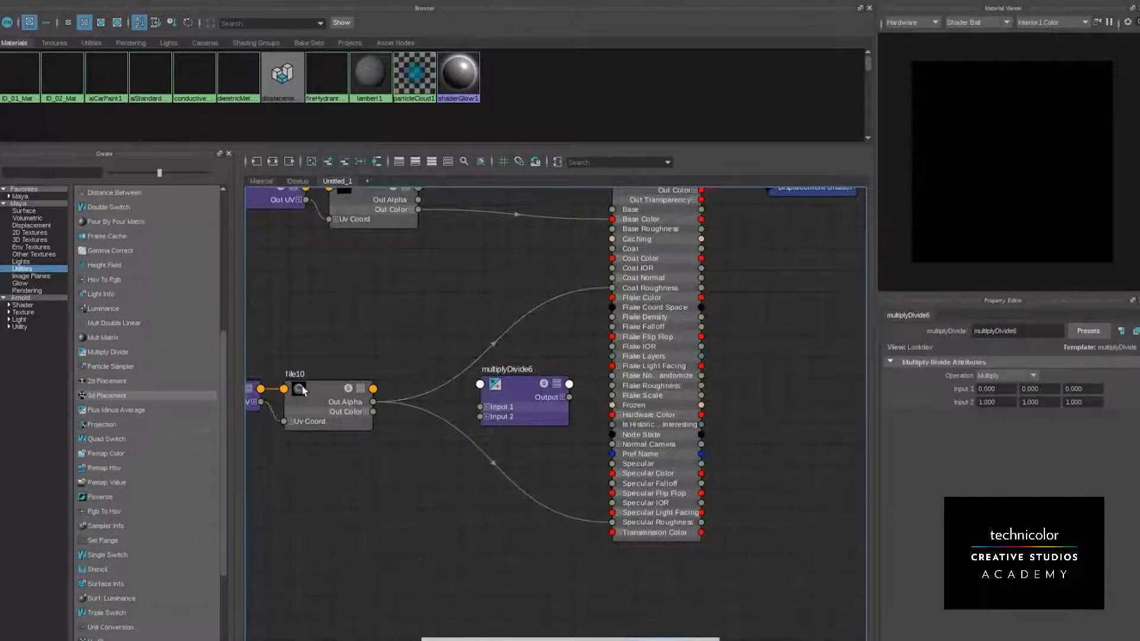
drag(525, 389, 511, 347)
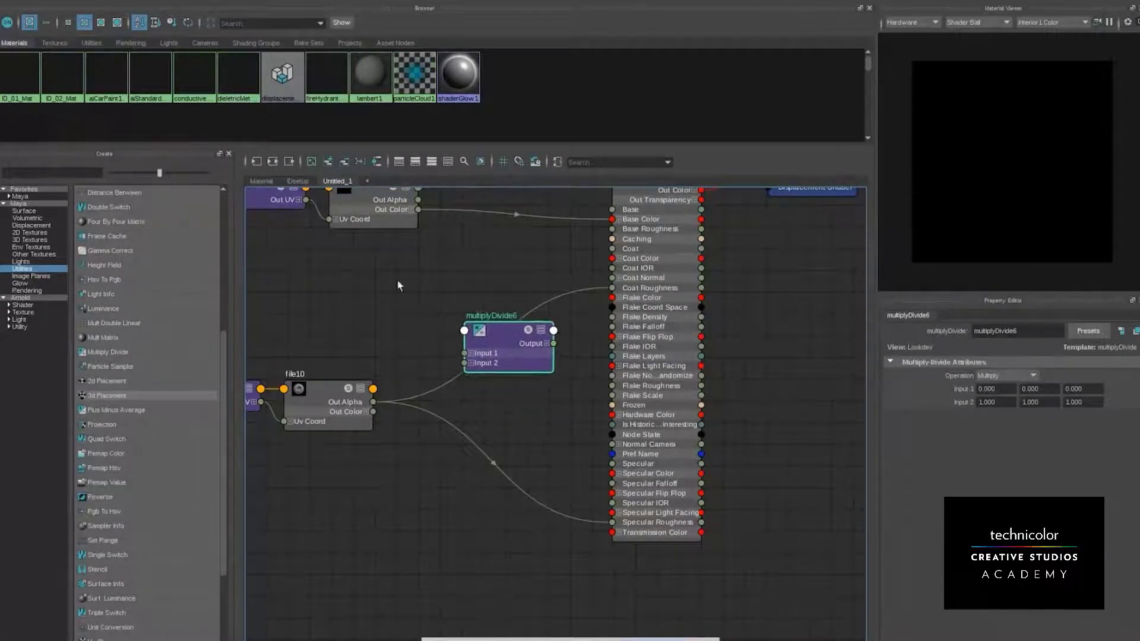
click(396, 280)
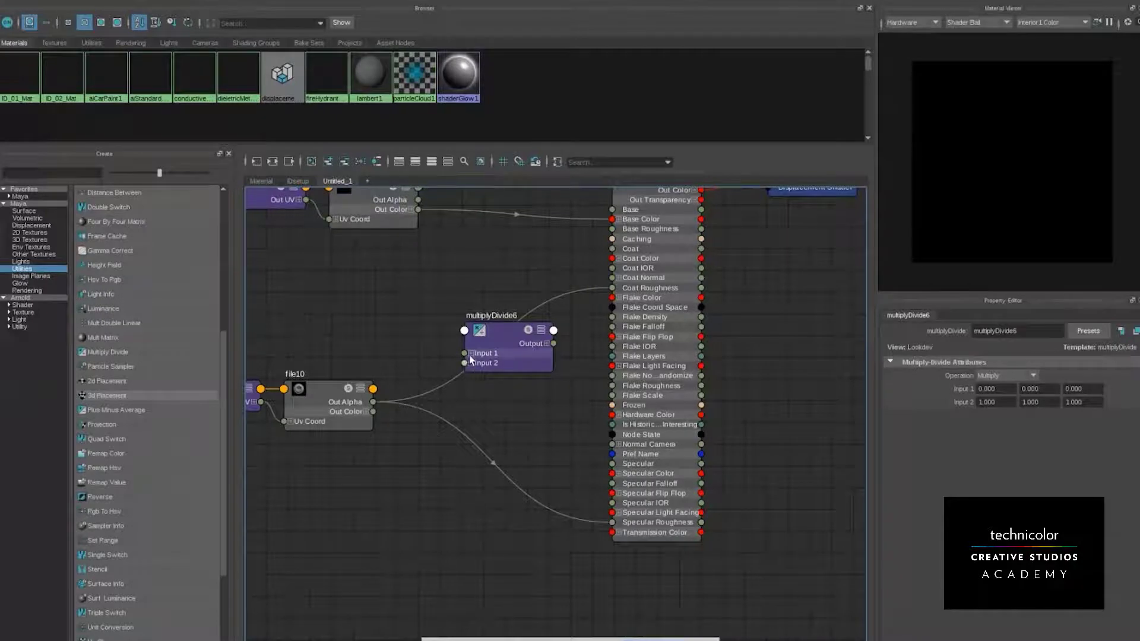
Connect file10's Out Alpha to Input 1X of multiplyDivide6 and move that node above file10
drag(373, 402, 445, 354)
click(470, 353)
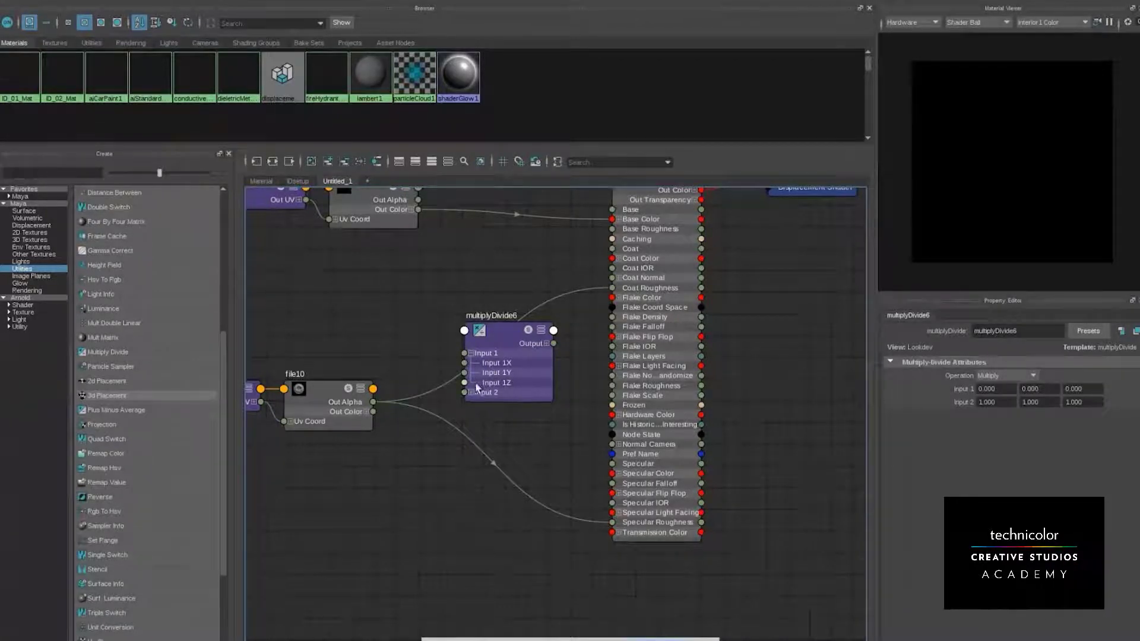
drag(373, 402, 485, 363)
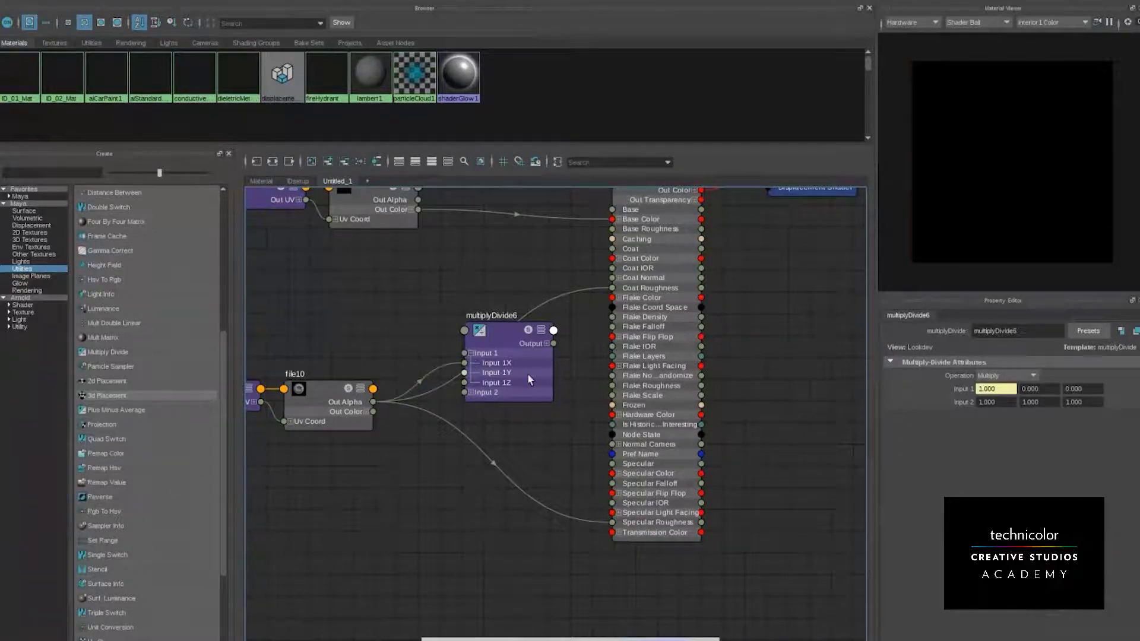
click(505, 365)
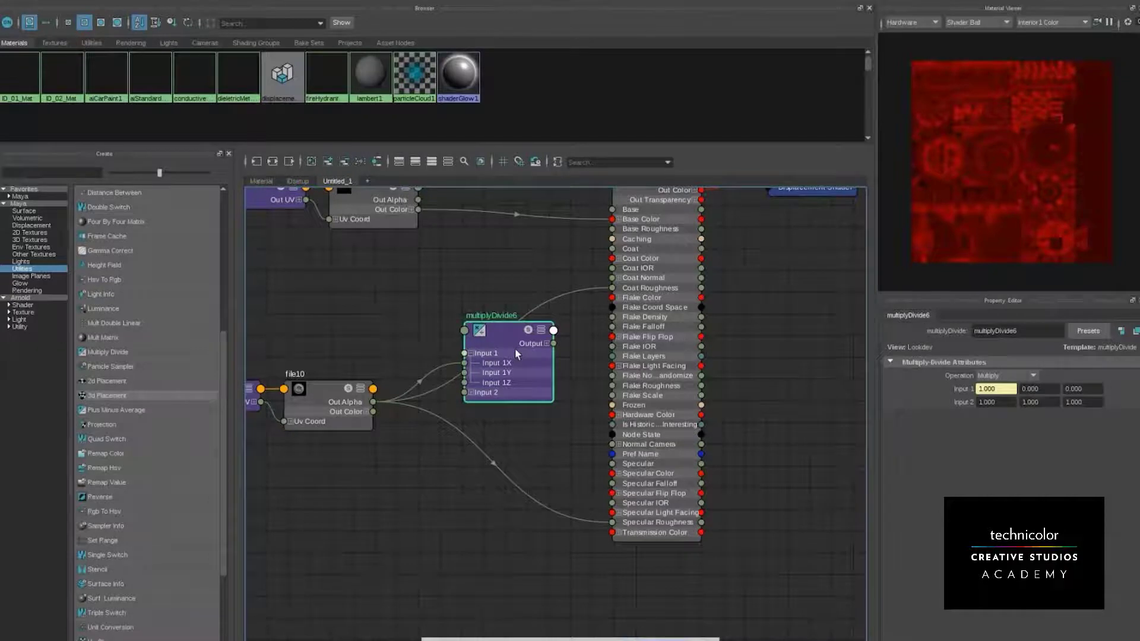
drag(502, 341, 447, 293)
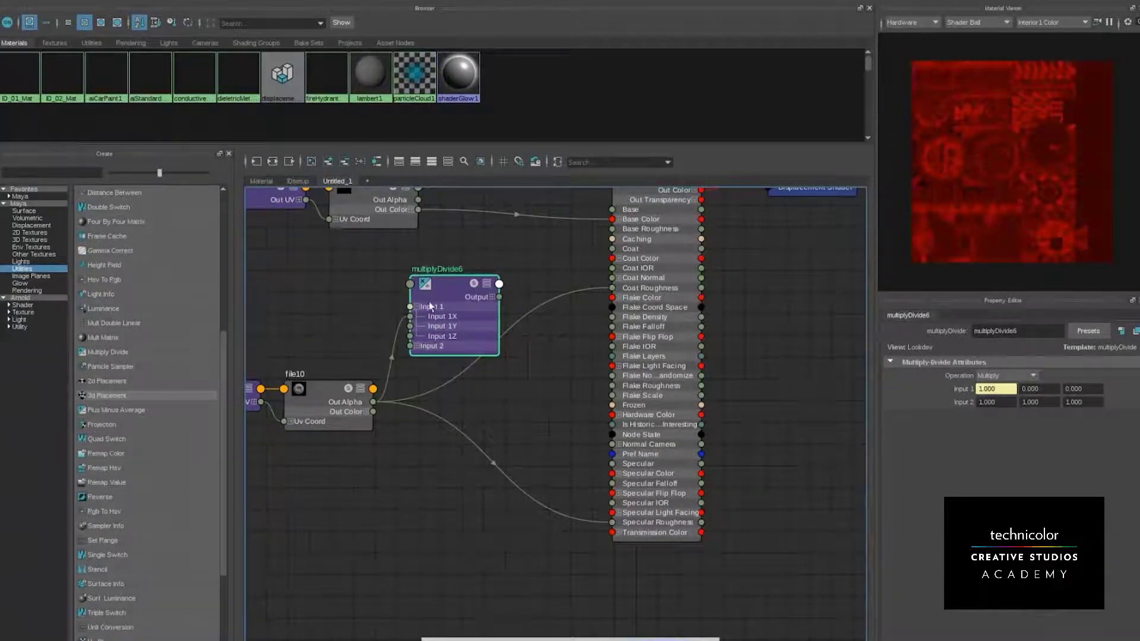
Try 5, 1, 1.5 and 2 as the X value of multiplyDivide6's Input 2, and finish with 0.5
click(995, 402)
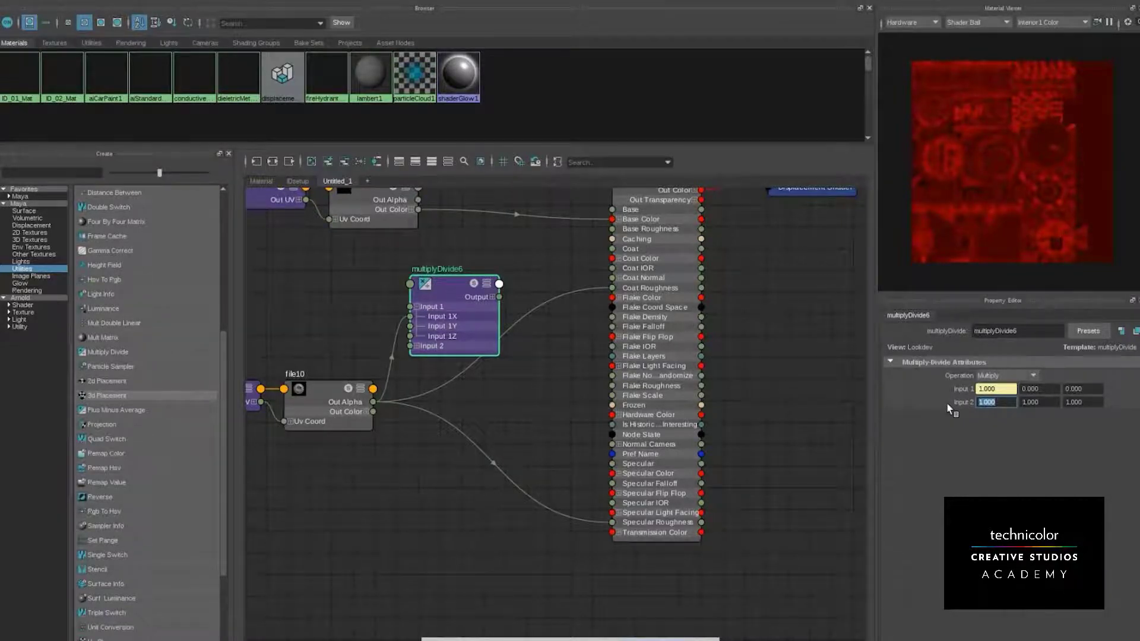
text(5)
key(Return)
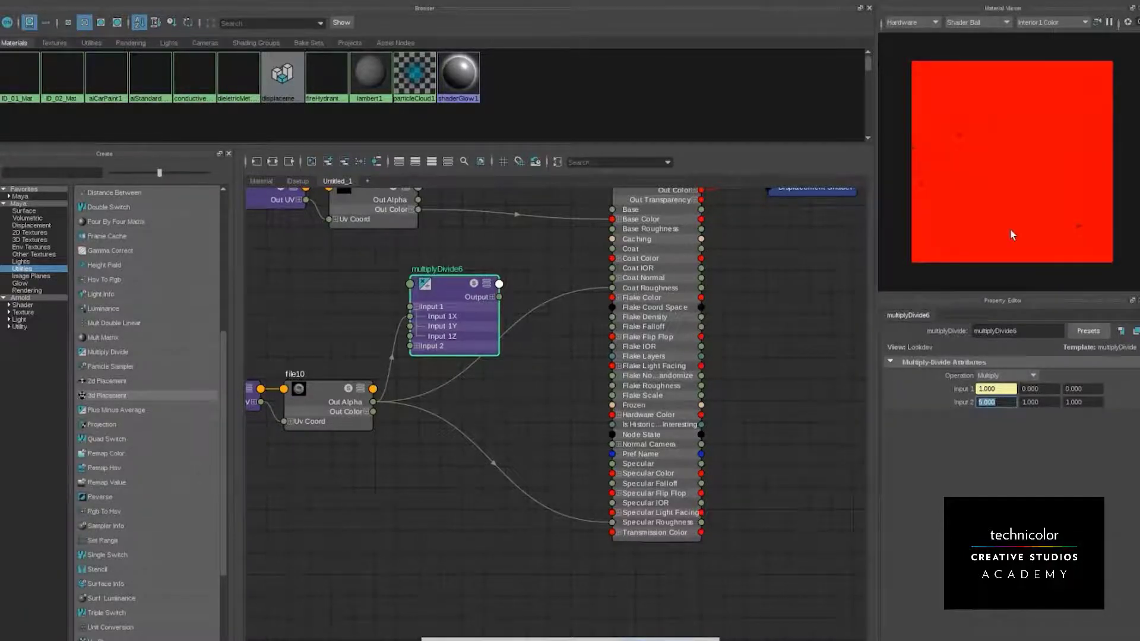
text(1)
key(Return)
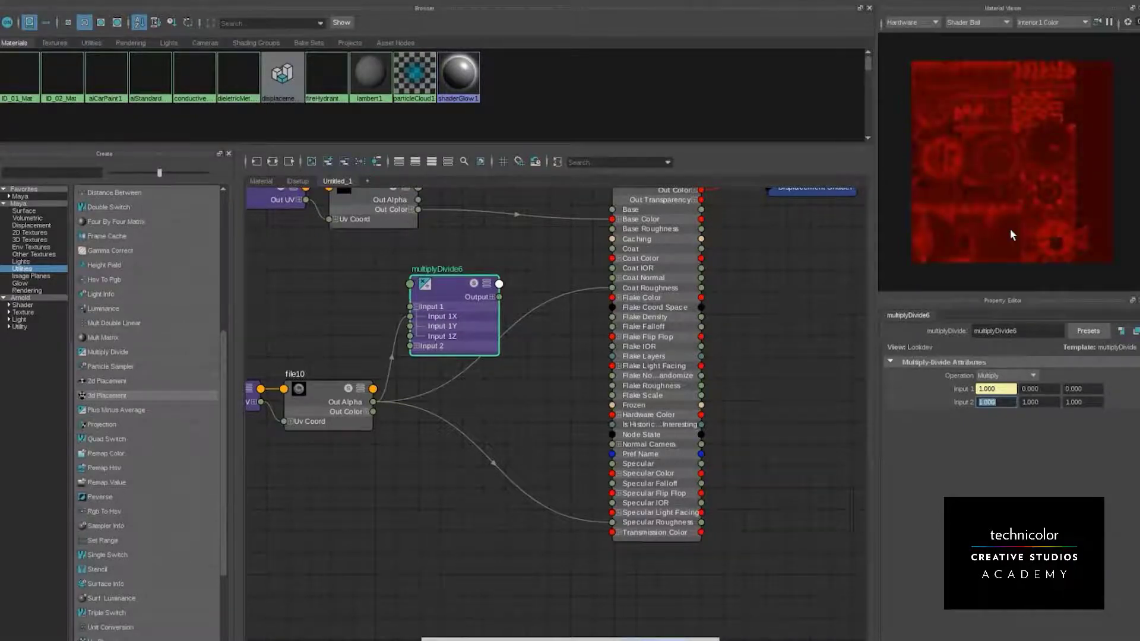
text(1.5)
key(Return)
text(2)
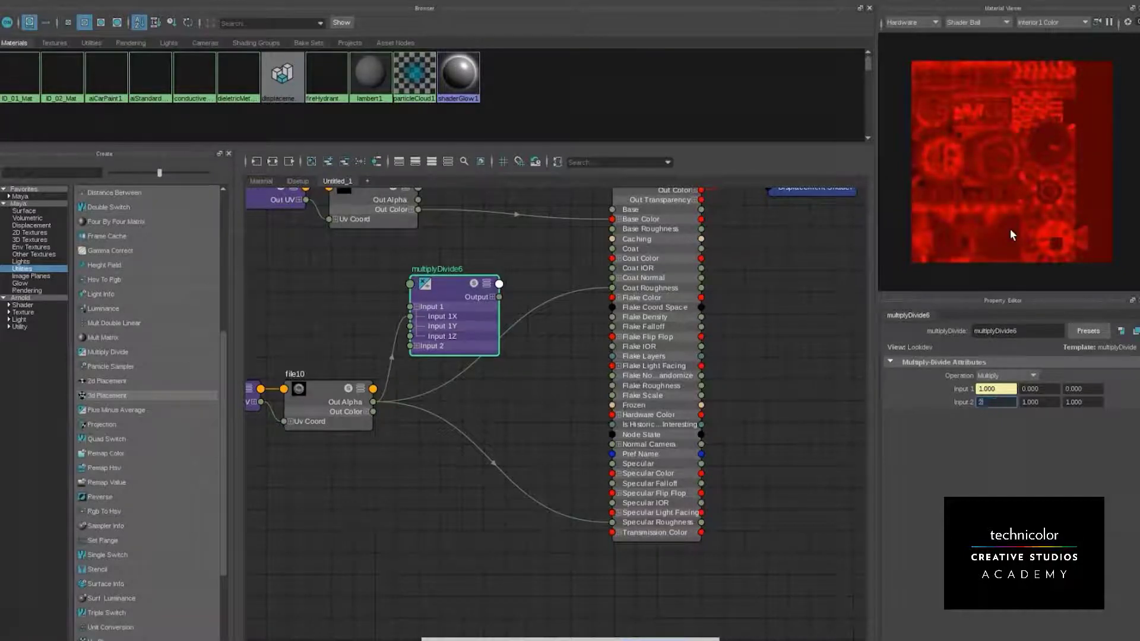
key(Return)
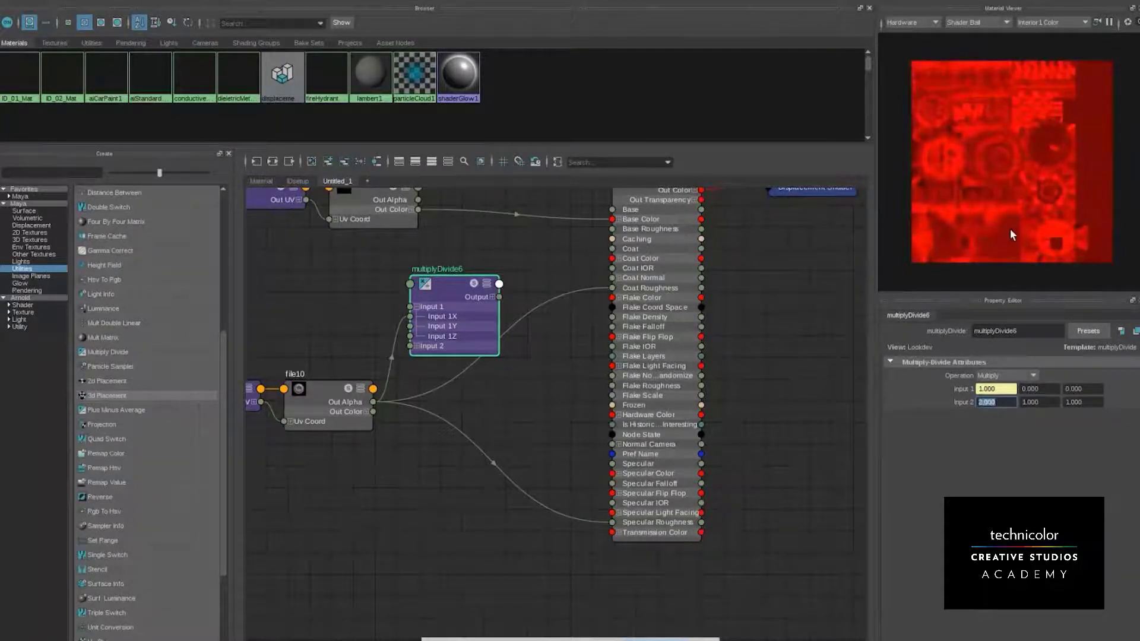
text(.5)
key(Return)
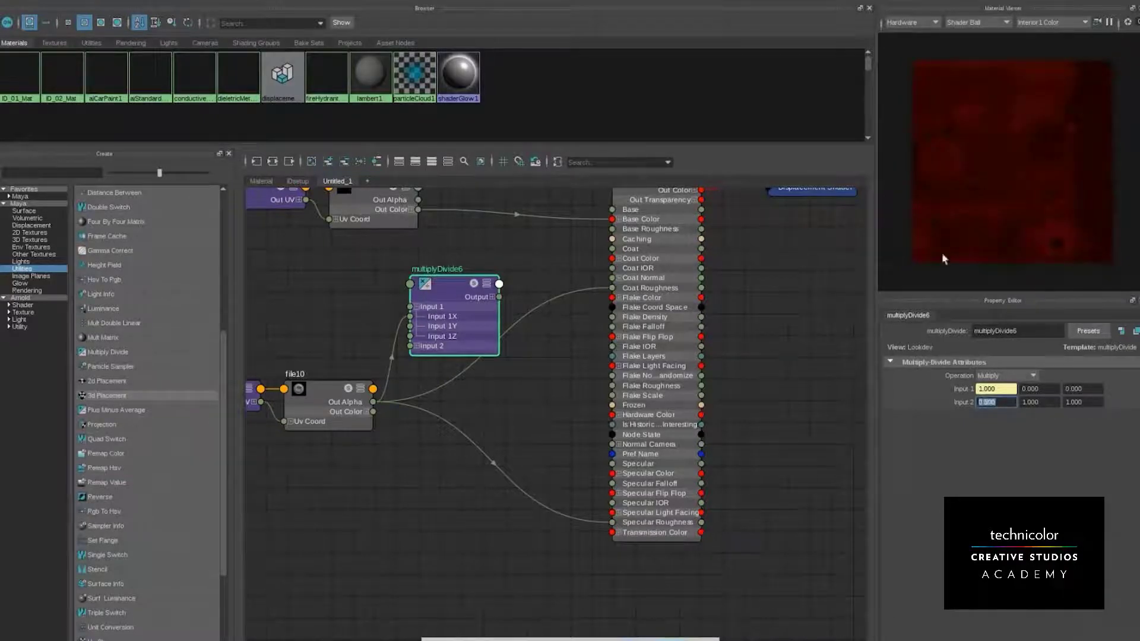
Connect multiplyDivide6's Output X to aiCarPaint1's Coat Roughness and move the collapsed node closer to the shader
click(545, 358)
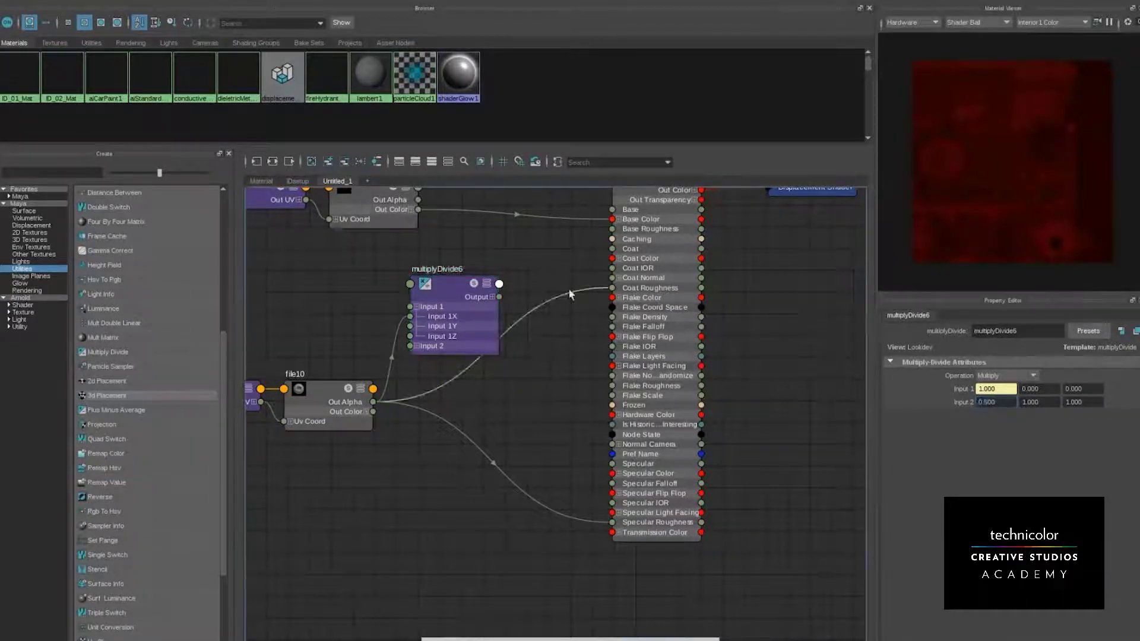
click(492, 297)
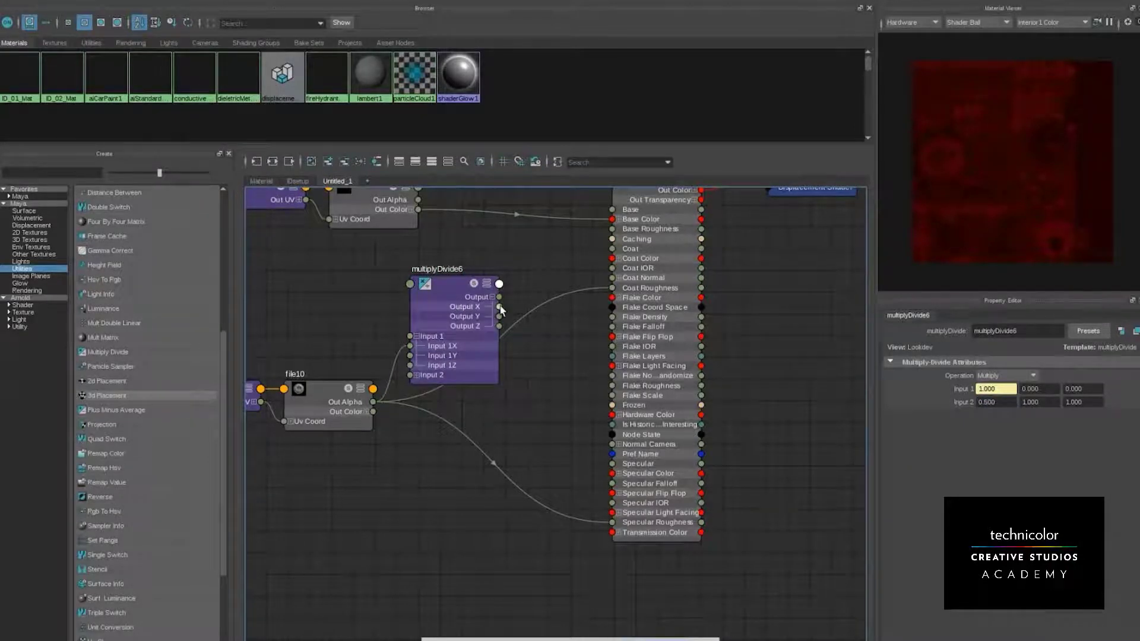
drag(515, 323, 613, 290)
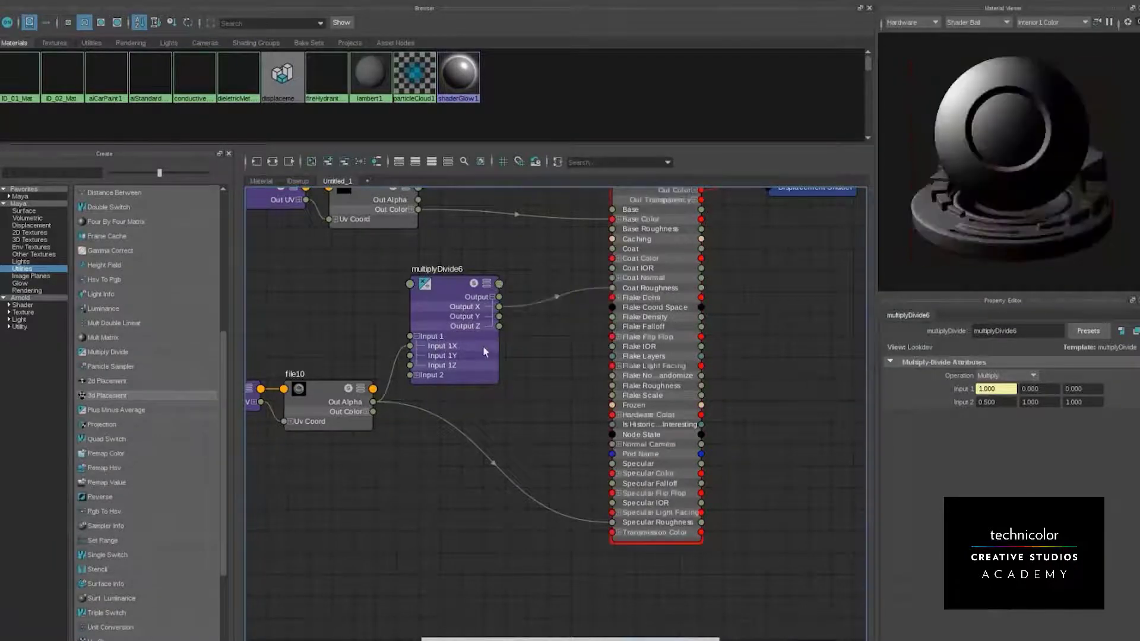
click(492, 297)
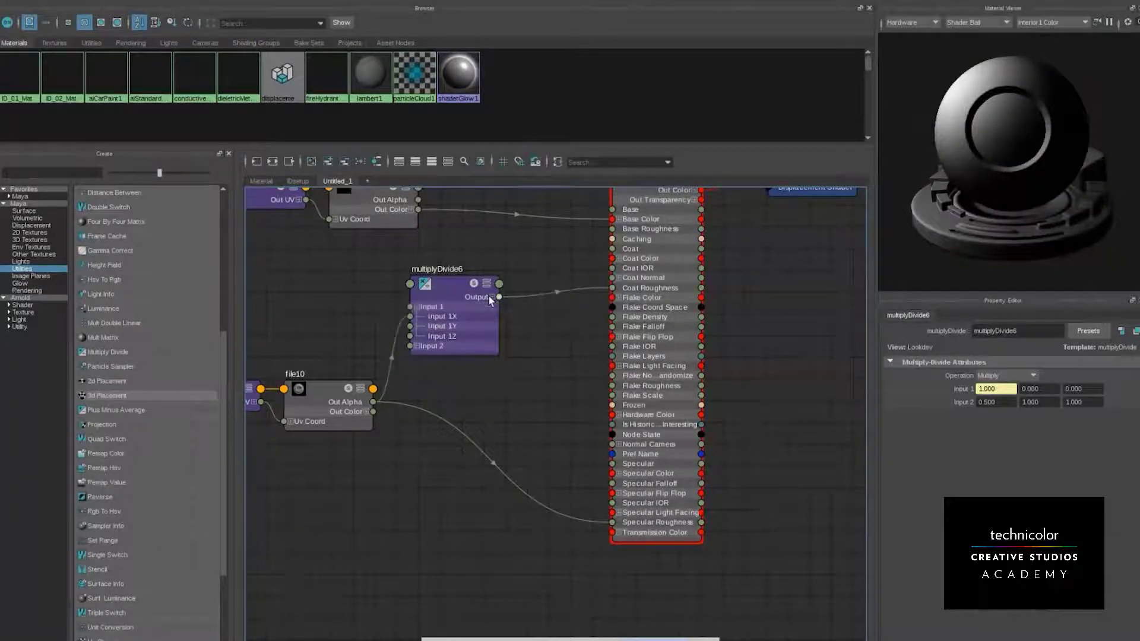
click(429, 309)
click(416, 306)
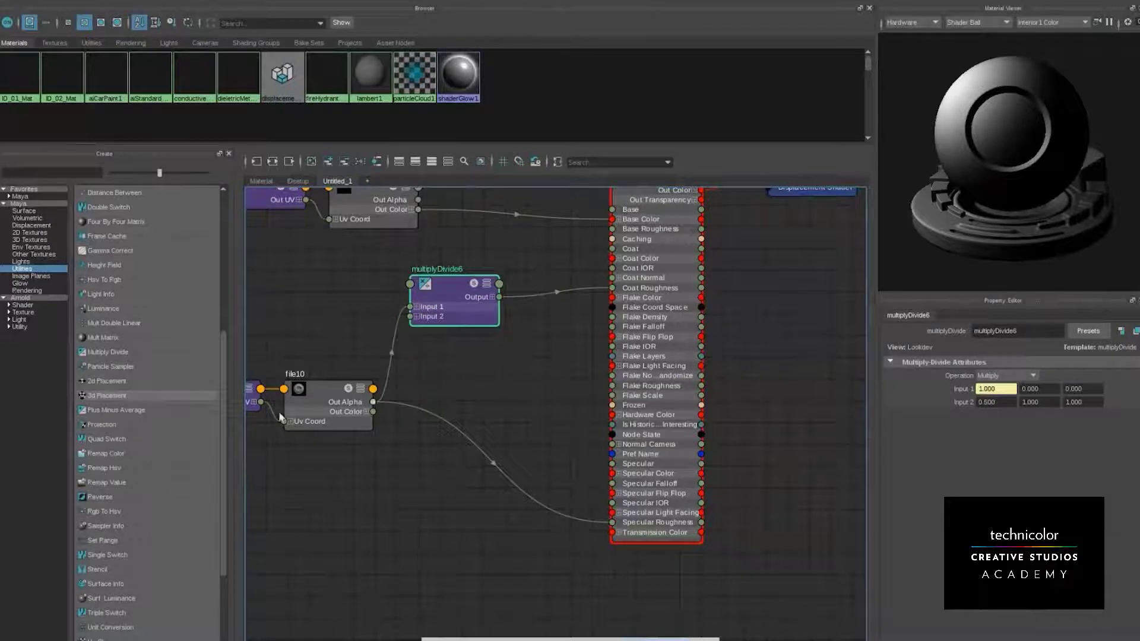
alt+middle_drag(305, 368, 428, 375)
click(314, 406)
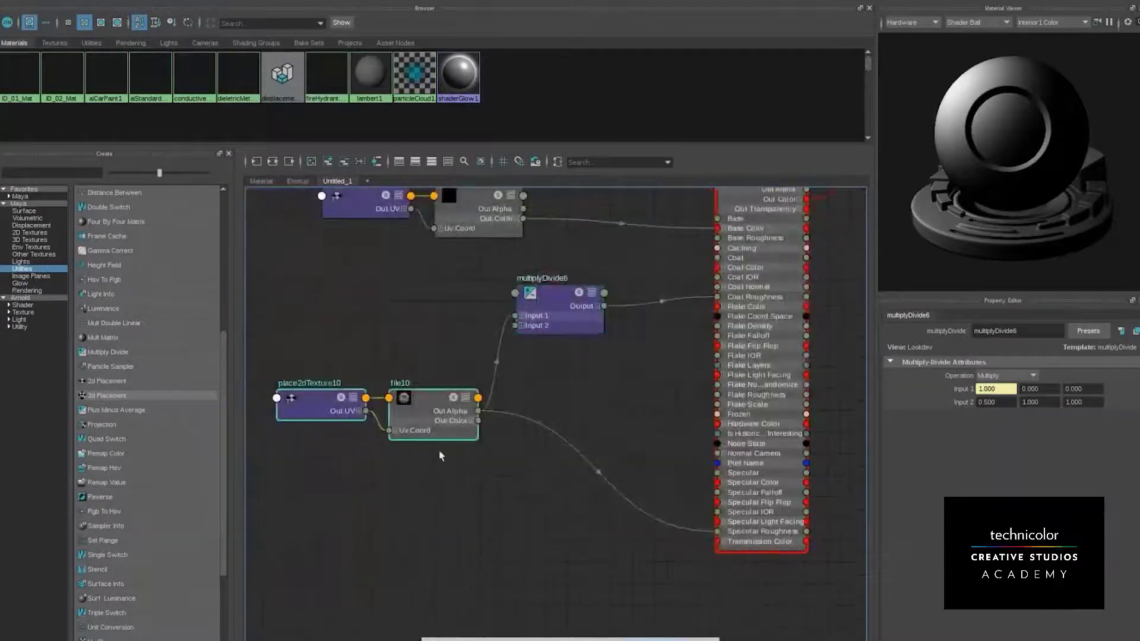
drag(550, 290, 600, 292)
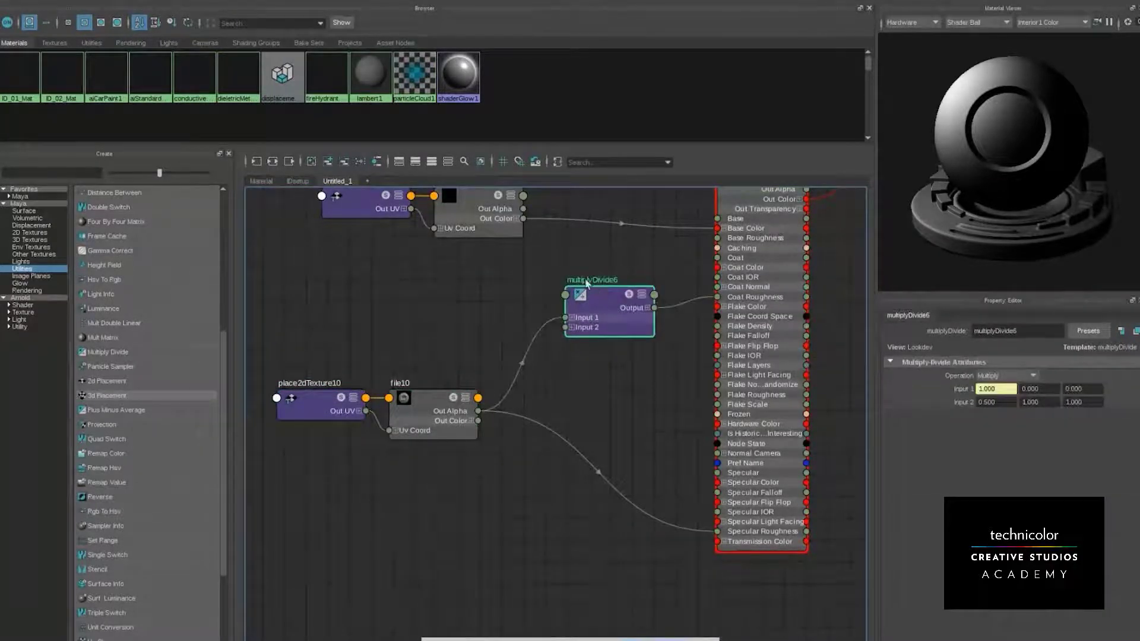
Create another multiplyDivide node below multiplyDivide6 and connect file10's Out Alpha to its Input 1X
click(582, 346)
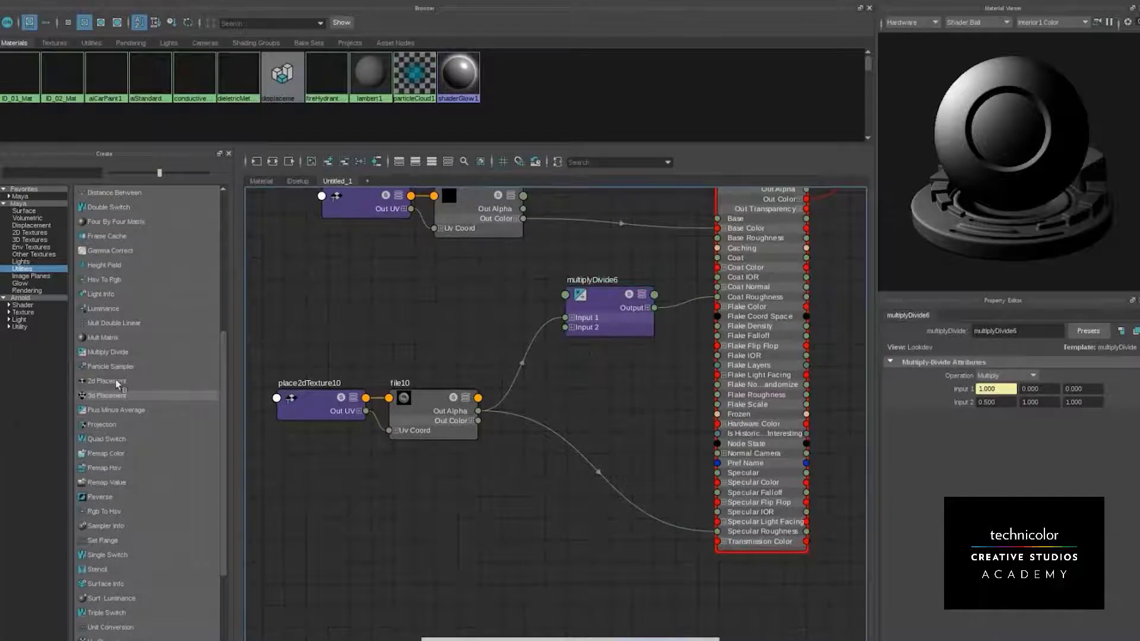
key(Tab)
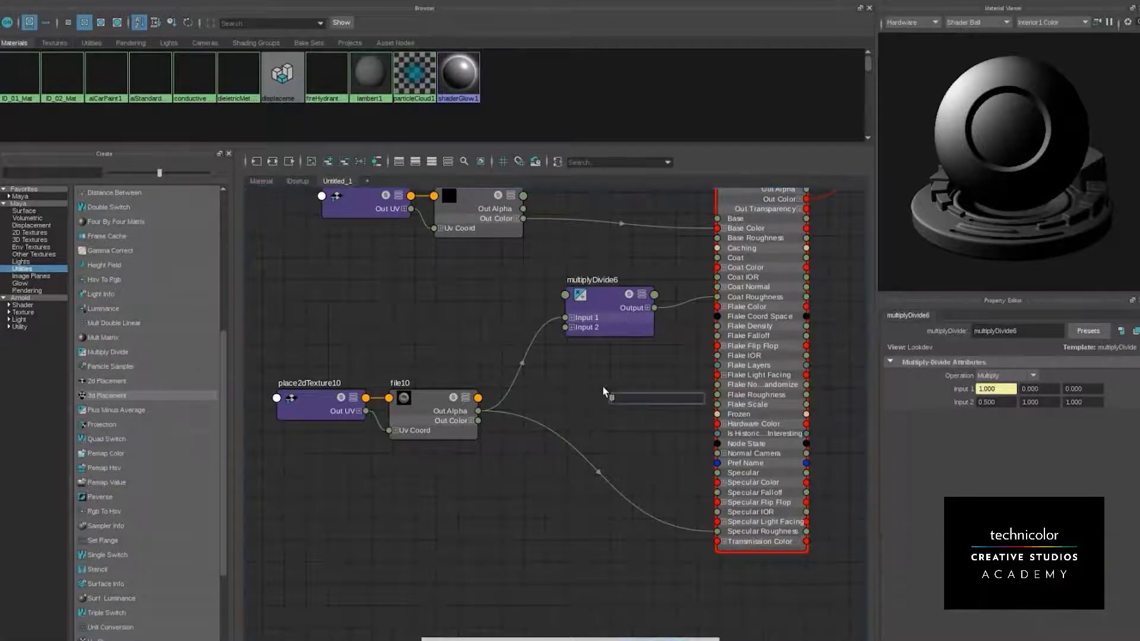
text(multiplyDivide)
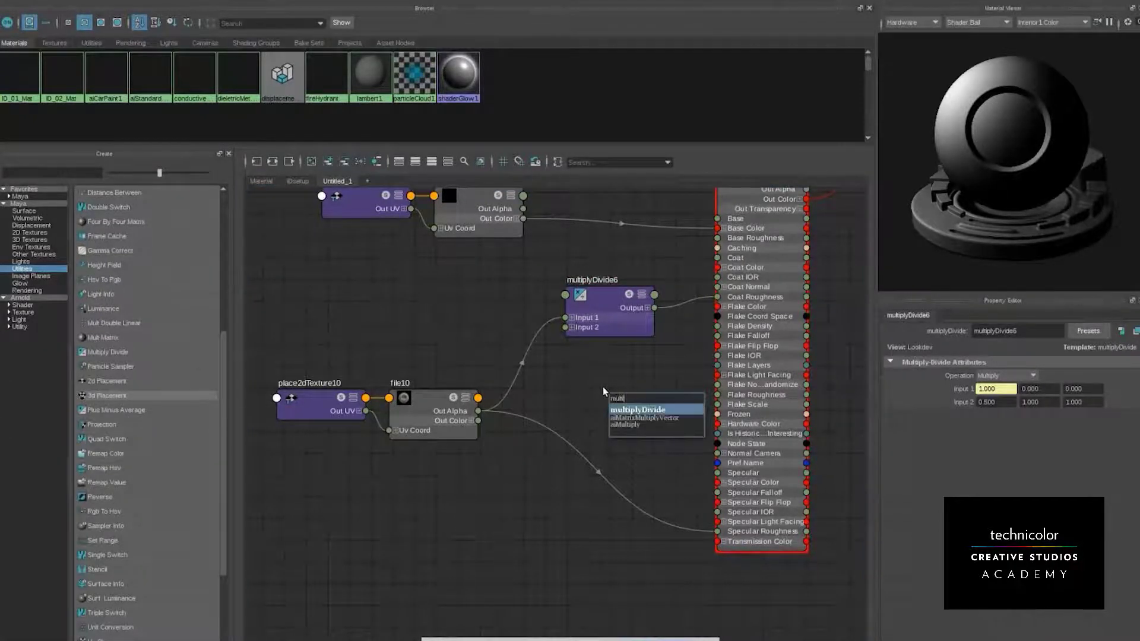
key(Return)
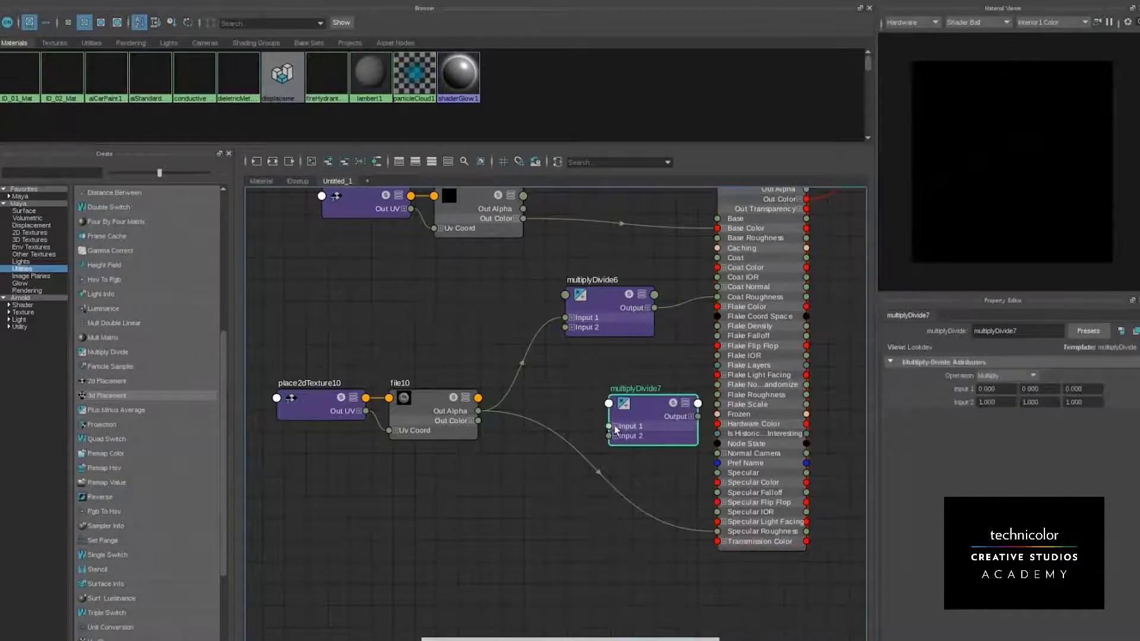
click(615, 426)
drag(609, 436, 479, 411)
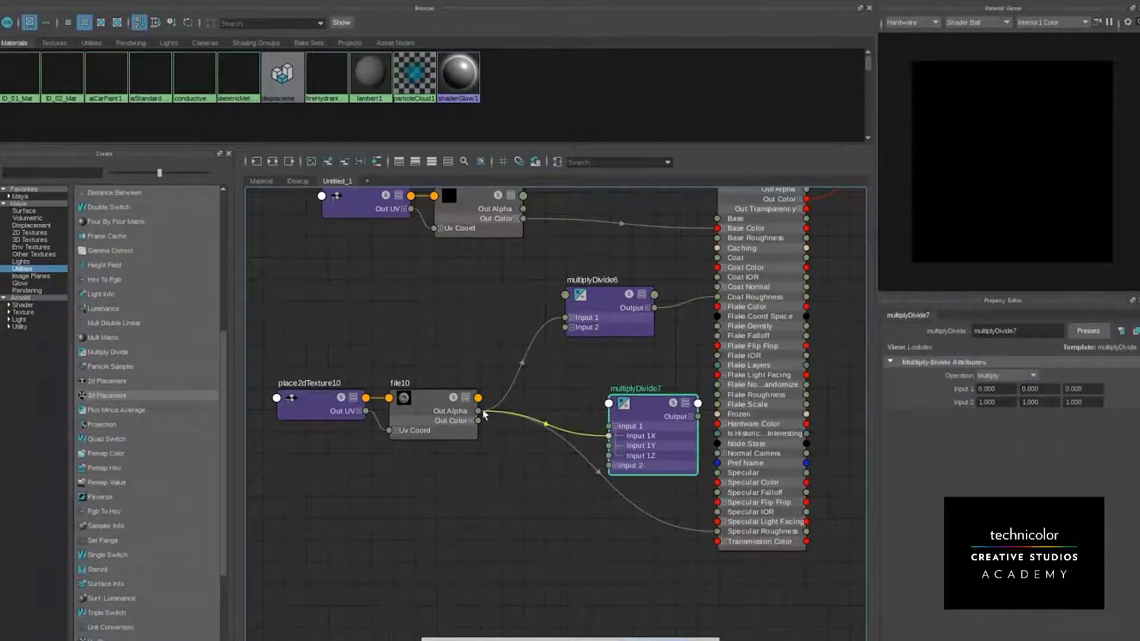
Connect multiplyDivide7's output to aiCarPaint1's Specular Roughness and position the collapsed node between file10 and the shader
drag(638, 436, 729, 533)
click(597, 465)
click(596, 464)
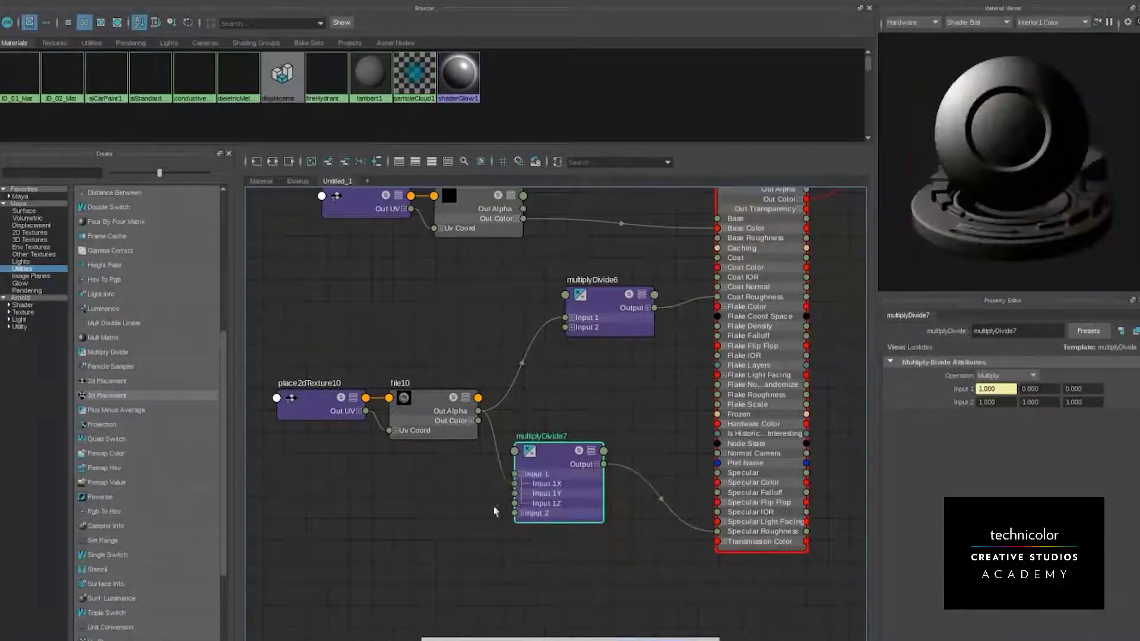
click(522, 474)
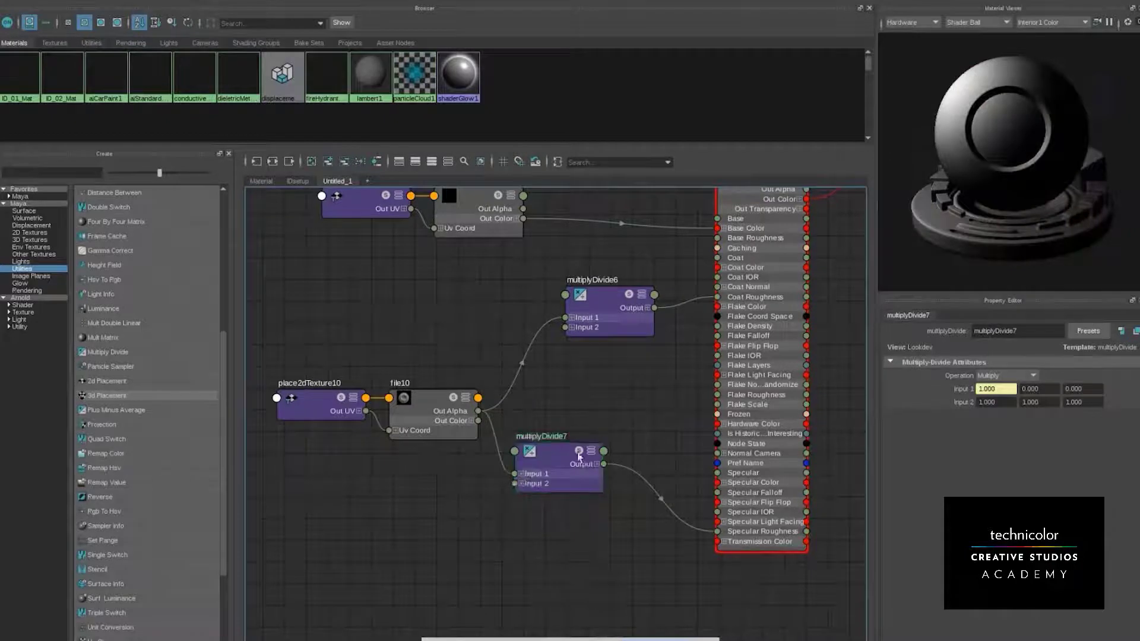
drag(585, 450, 643, 465)
Move the aiStandardSurface3SG shading group node farther away from aiCarPaint1
scroll(627, 390, down, 10)
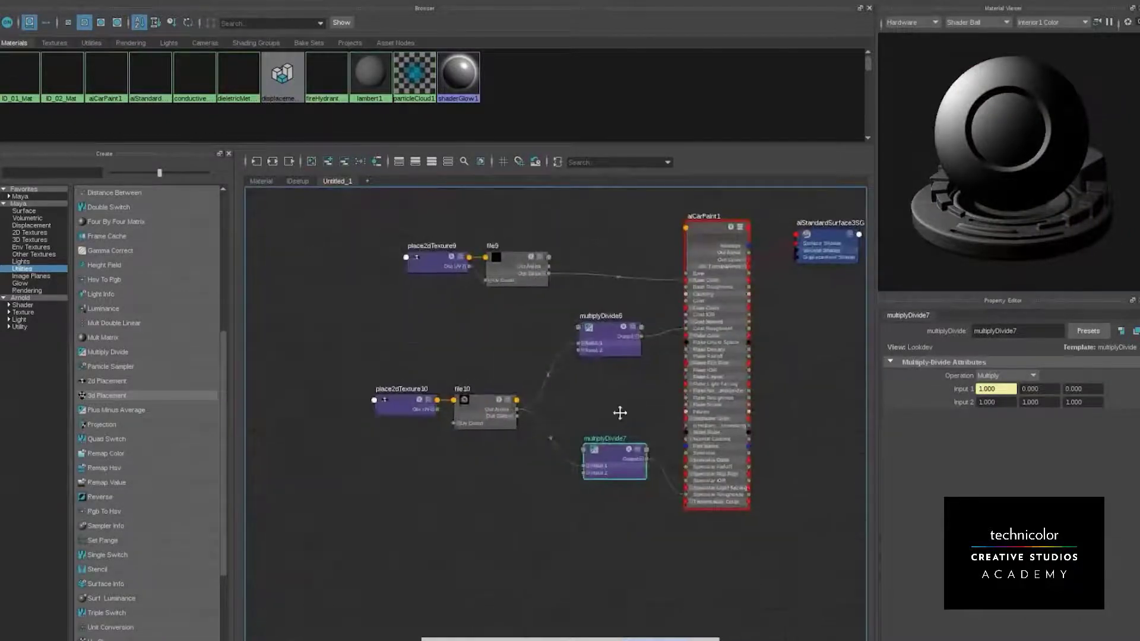
scroll(710, 423, up, 5)
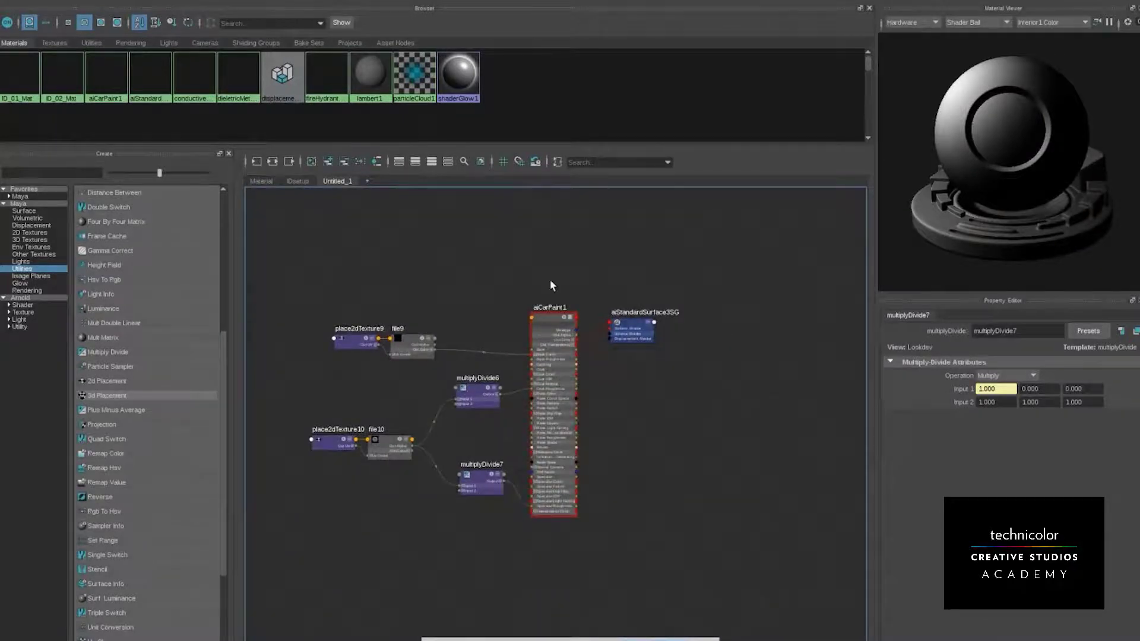
drag(523, 301, 702, 573)
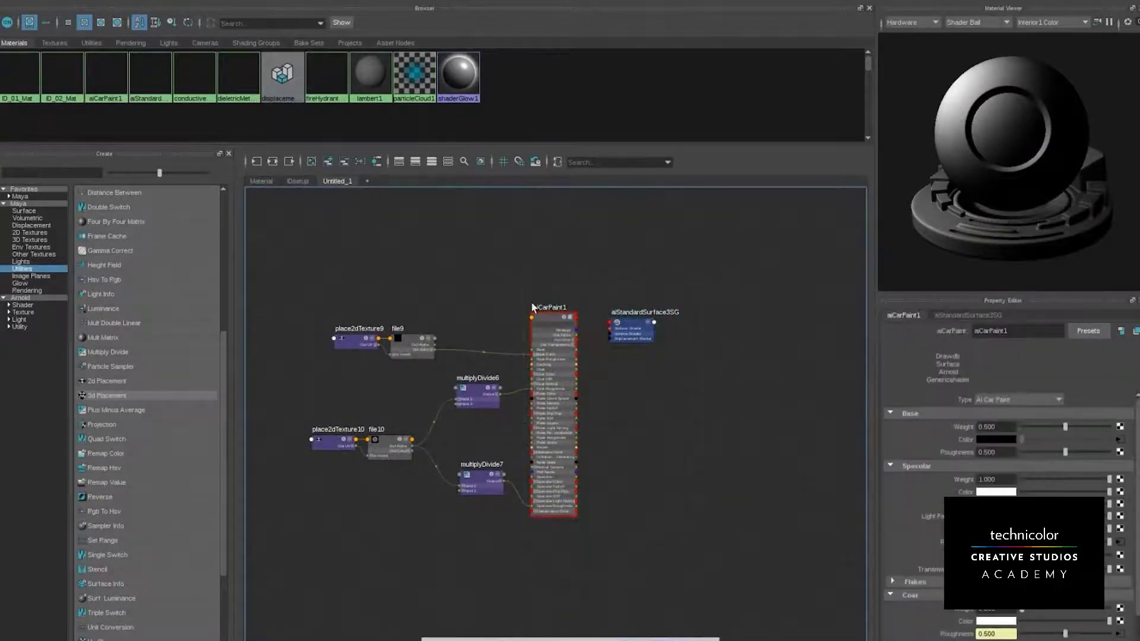
drag(631, 330, 710, 307)
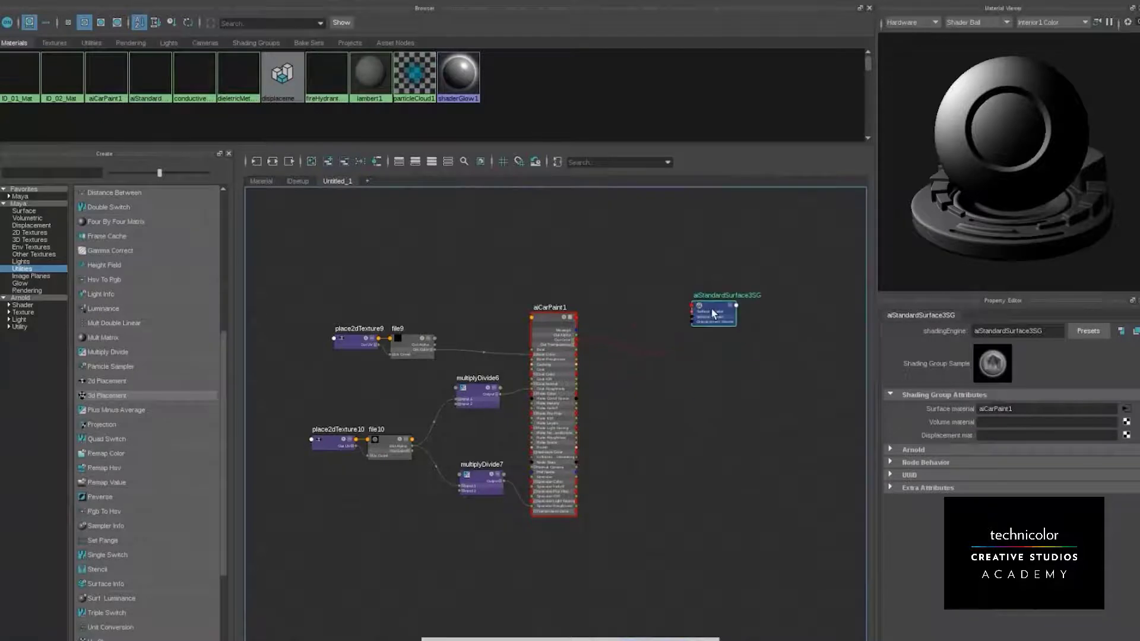
Create an aiStandardSurface shader and place it with its shading group directly below aiCarPaint1
alt+middle_drag(670, 448, 595, 343)
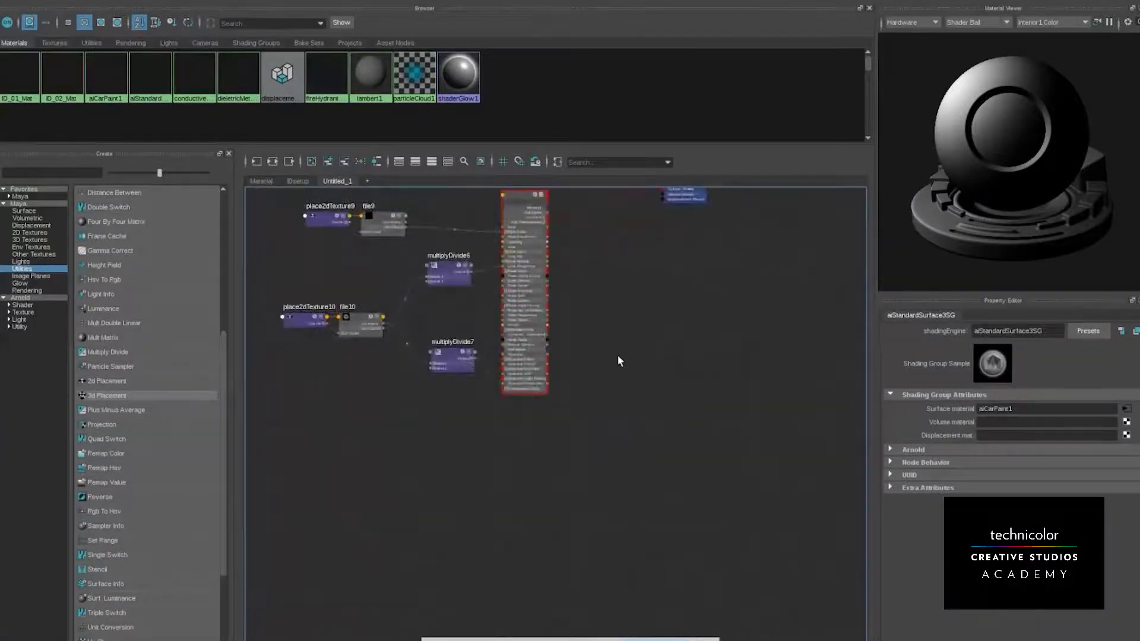
key(Tab)
text(ai)
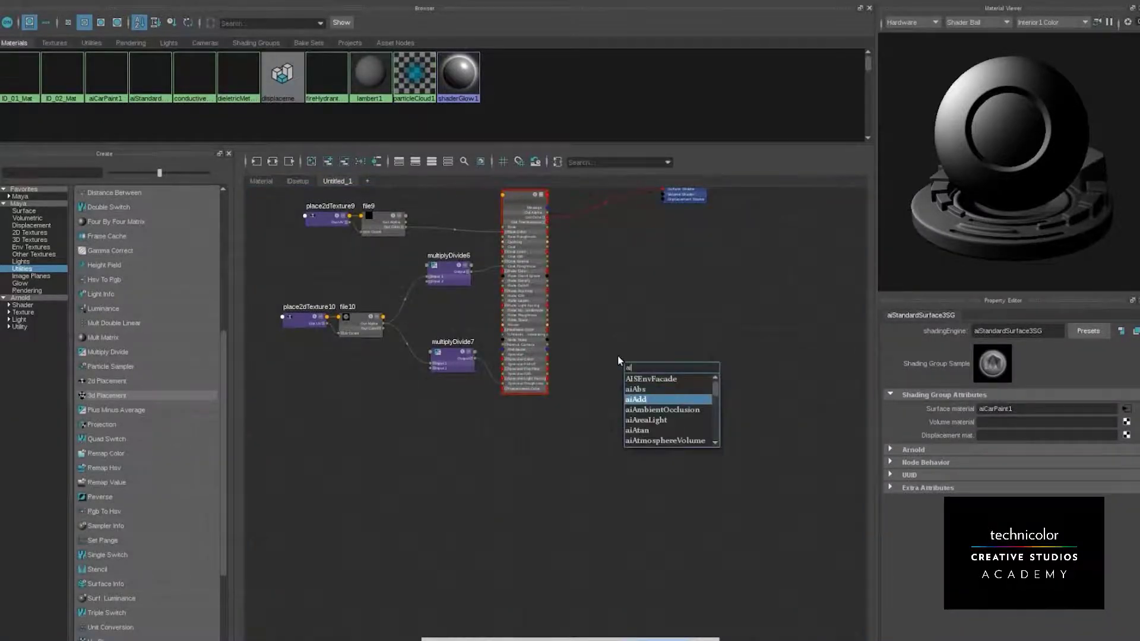
text(stan)
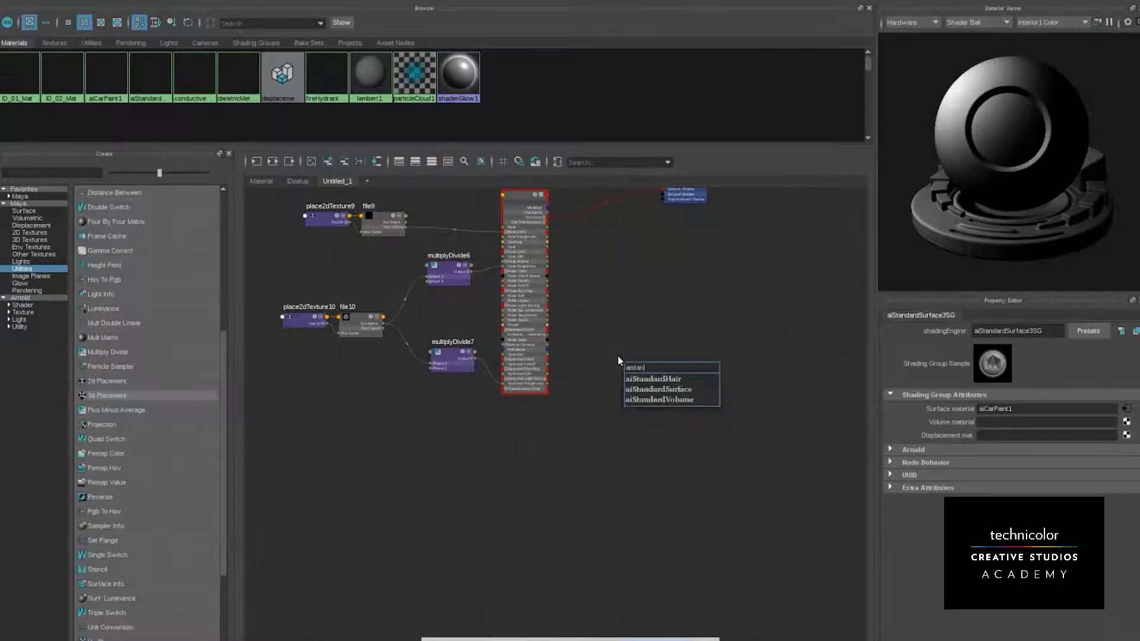
key(Return)
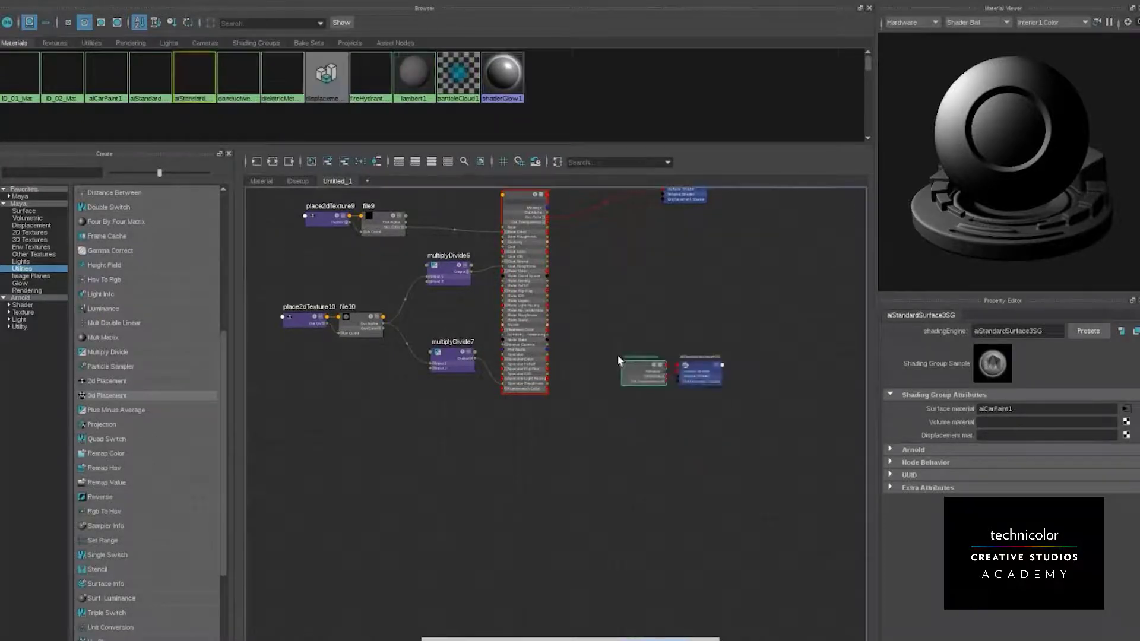
click(619, 362)
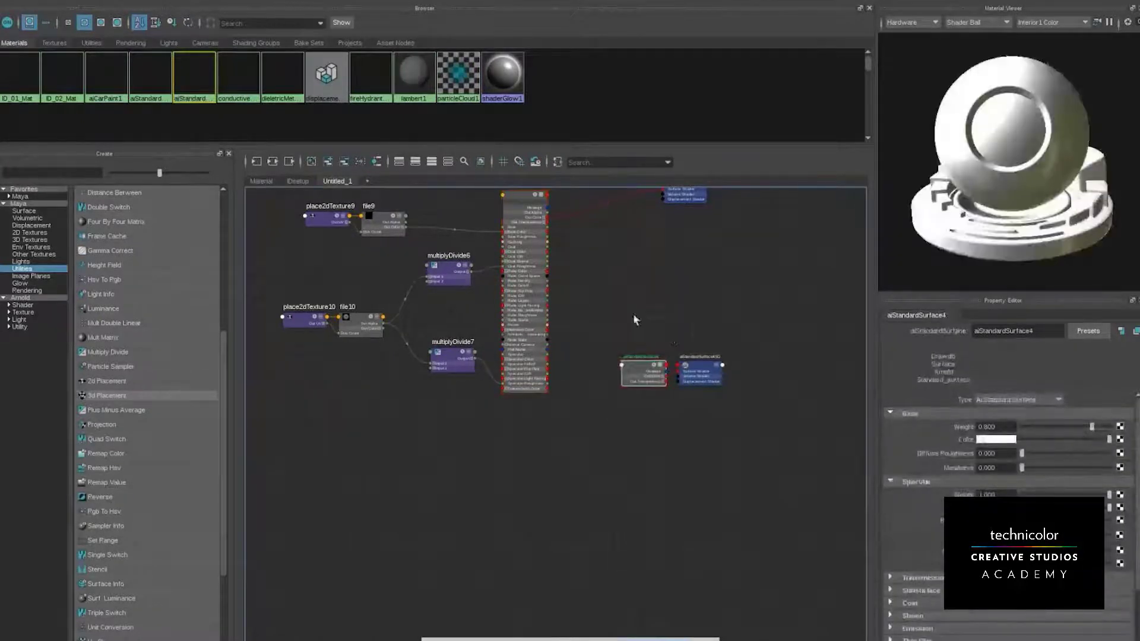
mouse_move(633, 315)
mouse_down()
mouse_move(680, 378)
mouse_move(526, 465)
mouse_move(537, 434)
mouse_up()
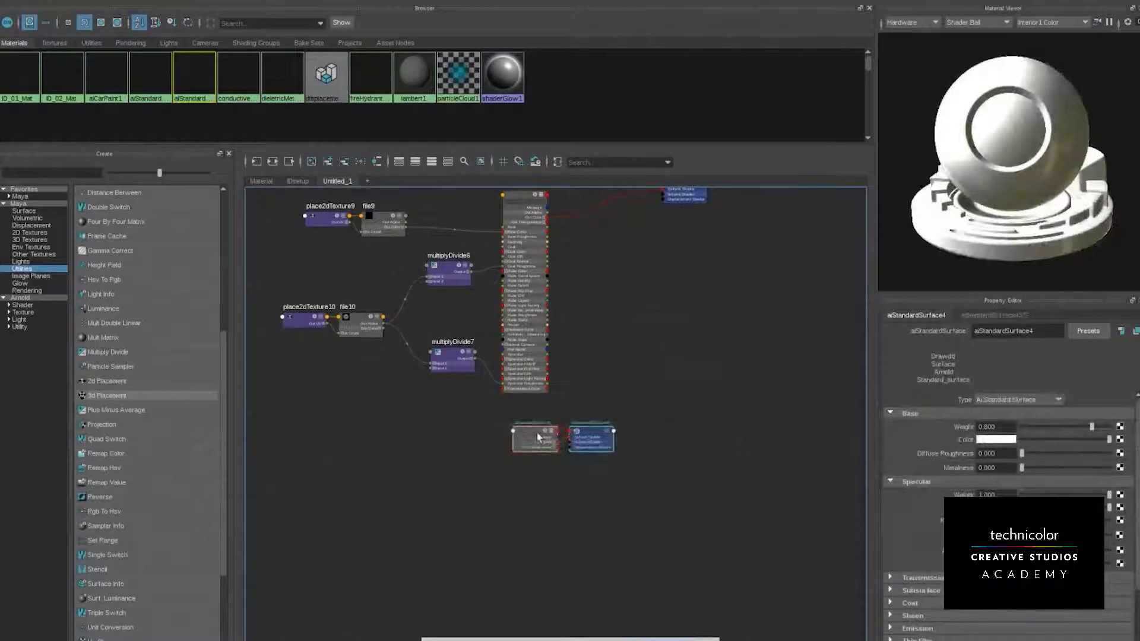
Move file9 with its placement node below file10 and show all attributes on the aiStandardSurface4 node
click(518, 525)
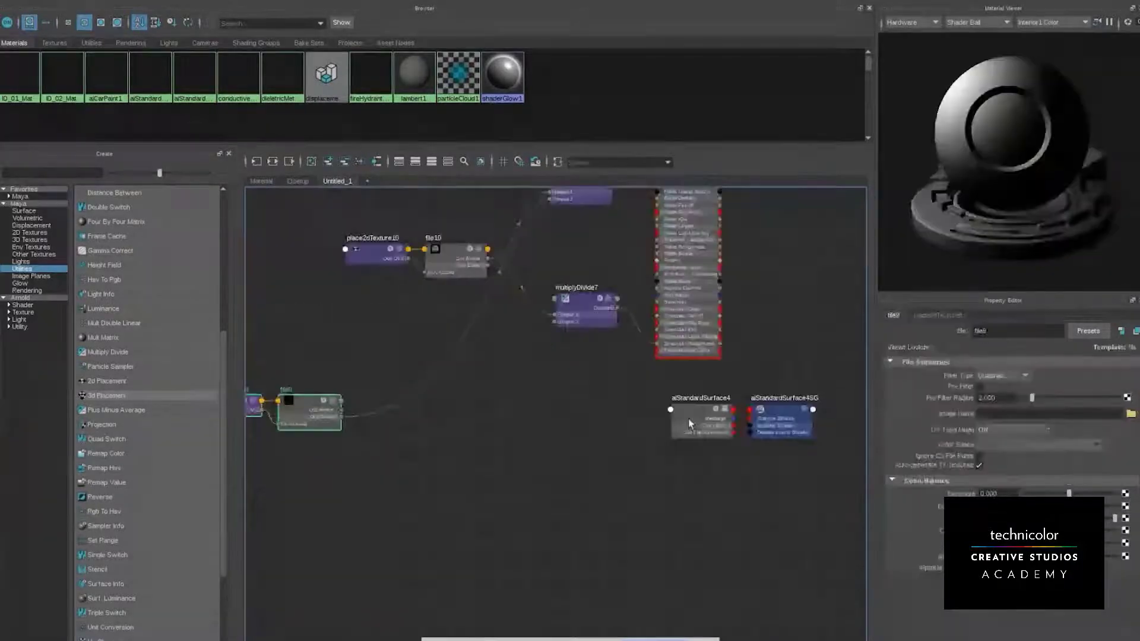
click(689, 423)
right_click(690, 423)
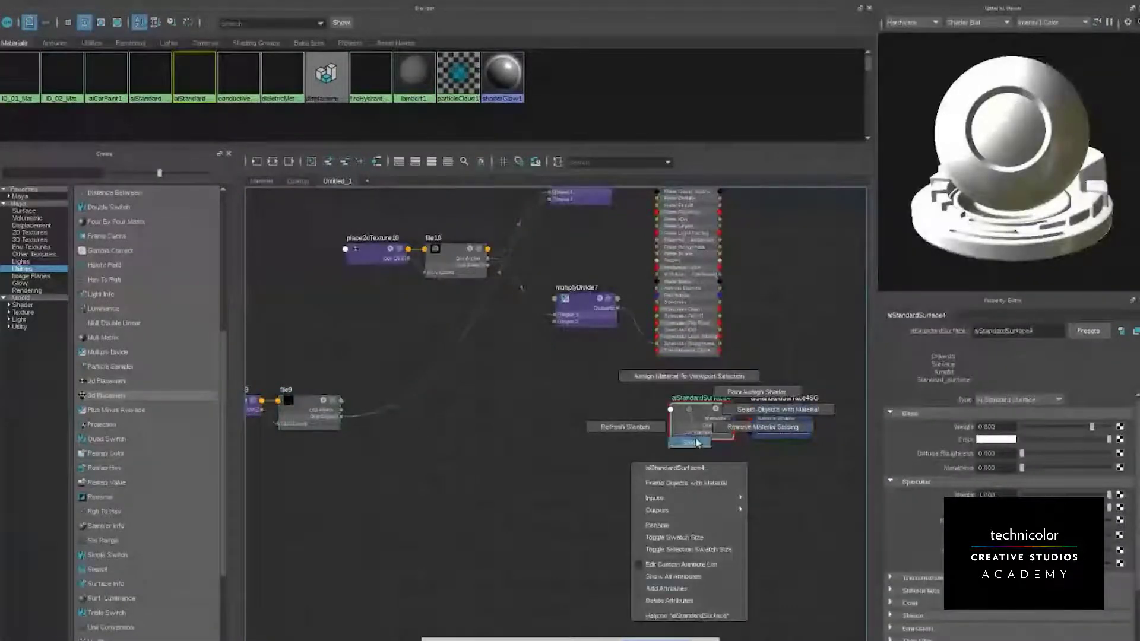
click(690, 587)
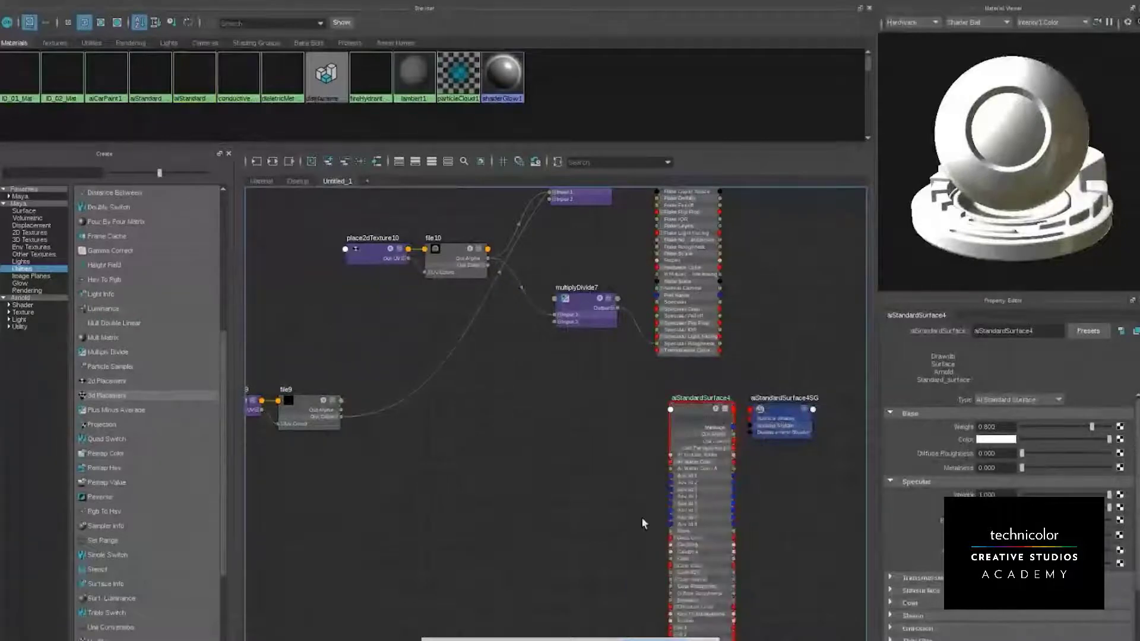
Connect file9's Out Color to aiStandardSurface4's Base Color and move the file10 and multiplyDivide nodes below file9
middle_drag(641, 517, 585, 425)
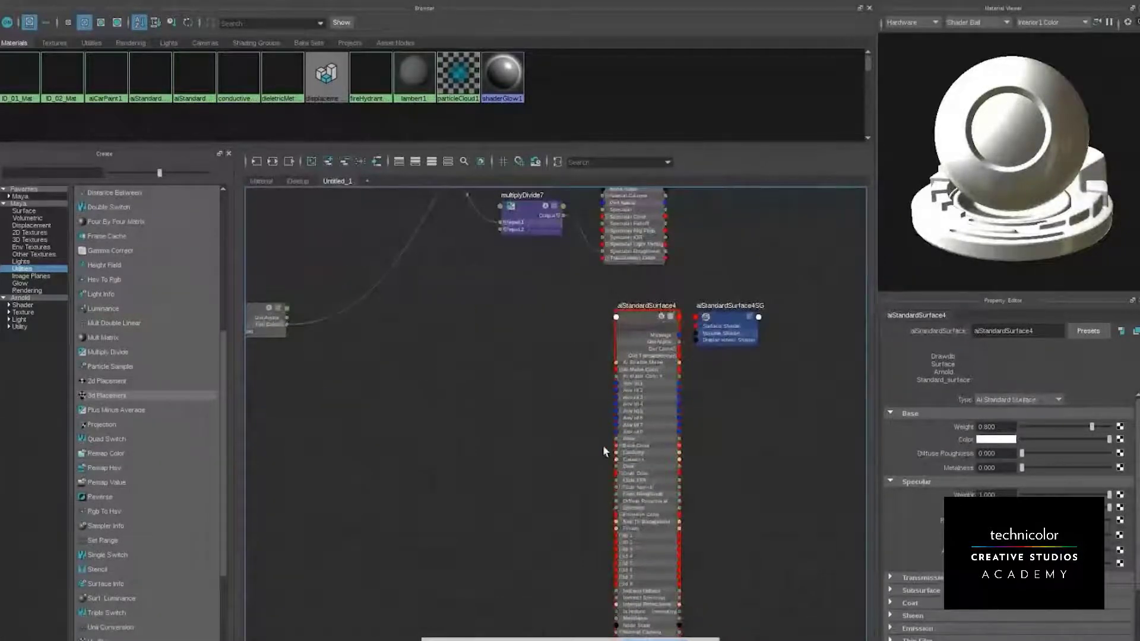
drag(286, 324, 627, 445)
scroll(480, 336, down, 4)
alt+middle_drag(501, 394, 555, 514)
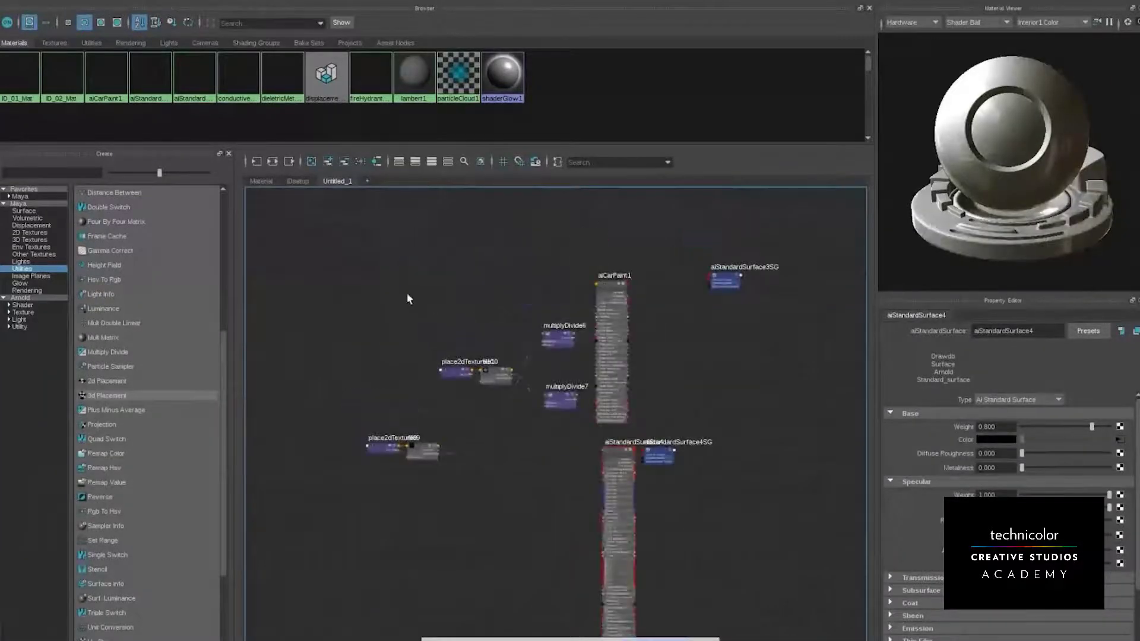
drag(407, 298, 555, 430)
drag(549, 391, 477, 568)
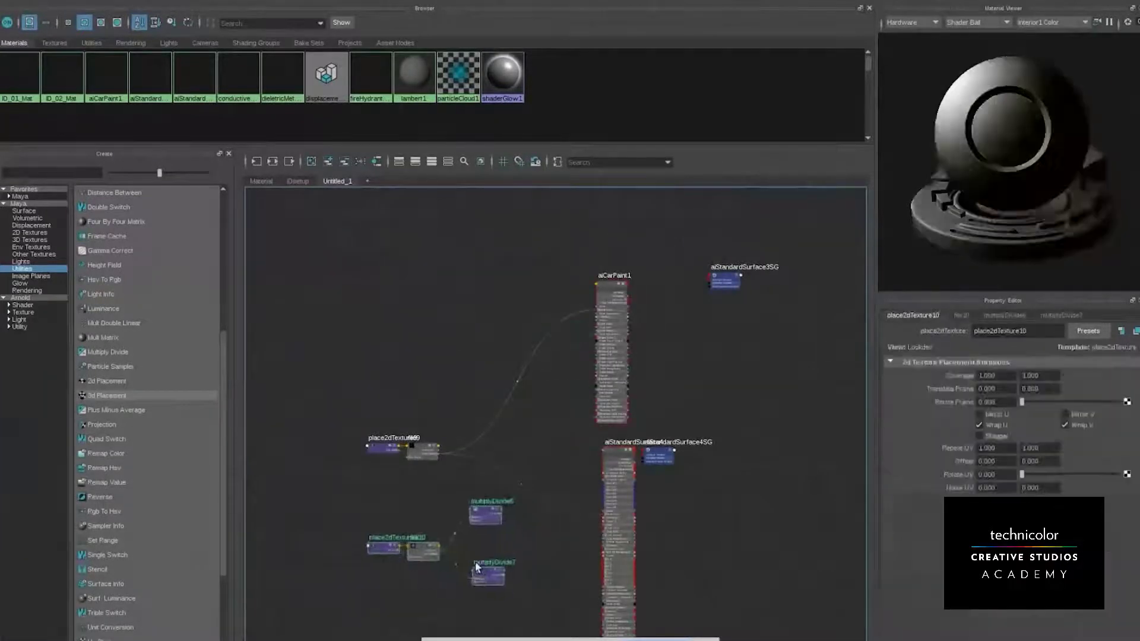
Connect multiplyDivide6's Output X to the Coat Roughness of aiStandardSurface4
scroll(568, 568, up, 3)
alt+middle_drag(541, 566, 516, 473)
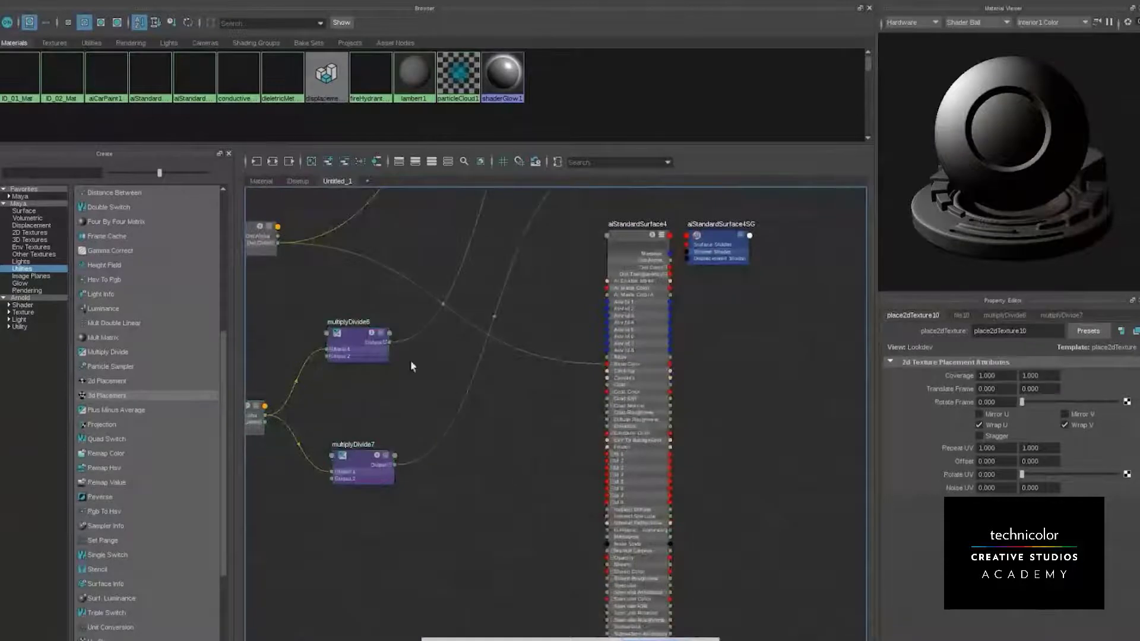
click(387, 344)
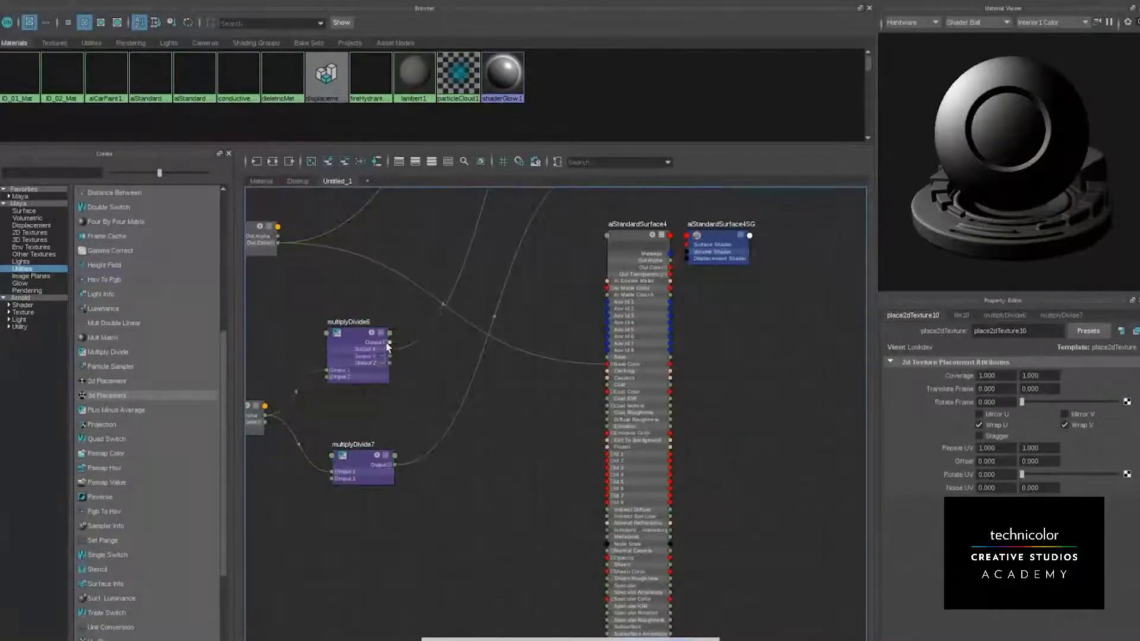
drag(392, 351, 621, 414)
Move multiplyDivide6 and multiplyDivide7 up together, beside aiCarPaint1 and above the aiStandardSurface4 level
alt+middle_drag(521, 263, 531, 481)
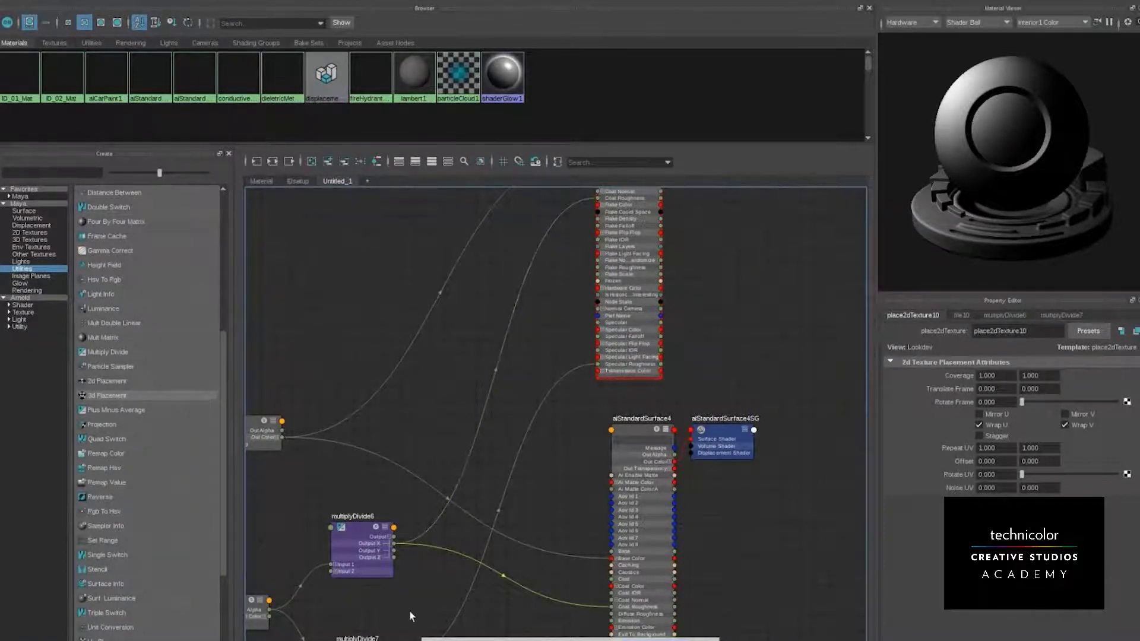
alt+middle_drag(548, 435, 573, 249)
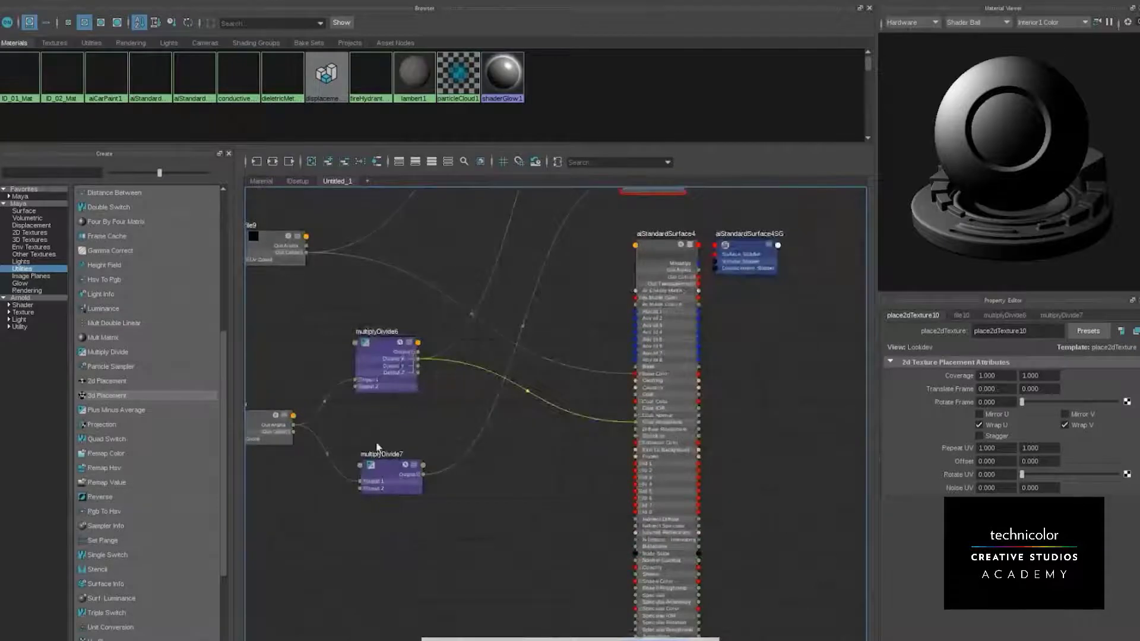
alt+middle_drag(443, 387, 499, 369)
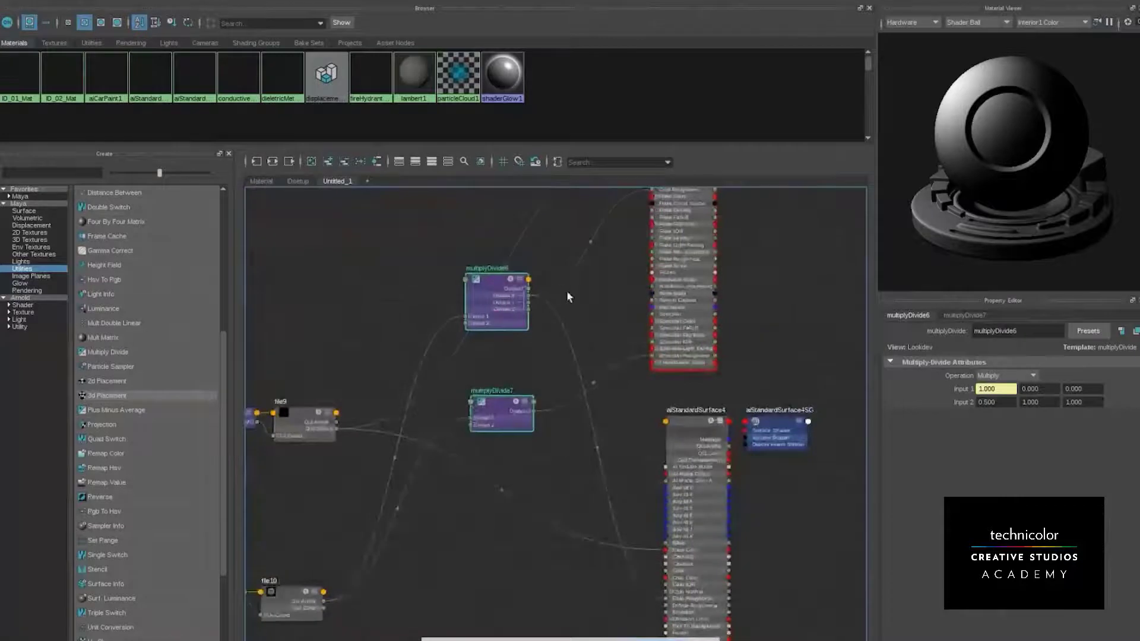
Connect file10's Out Alpha directly to aiStandardSurface4's Coat Roughness
click(552, 372)
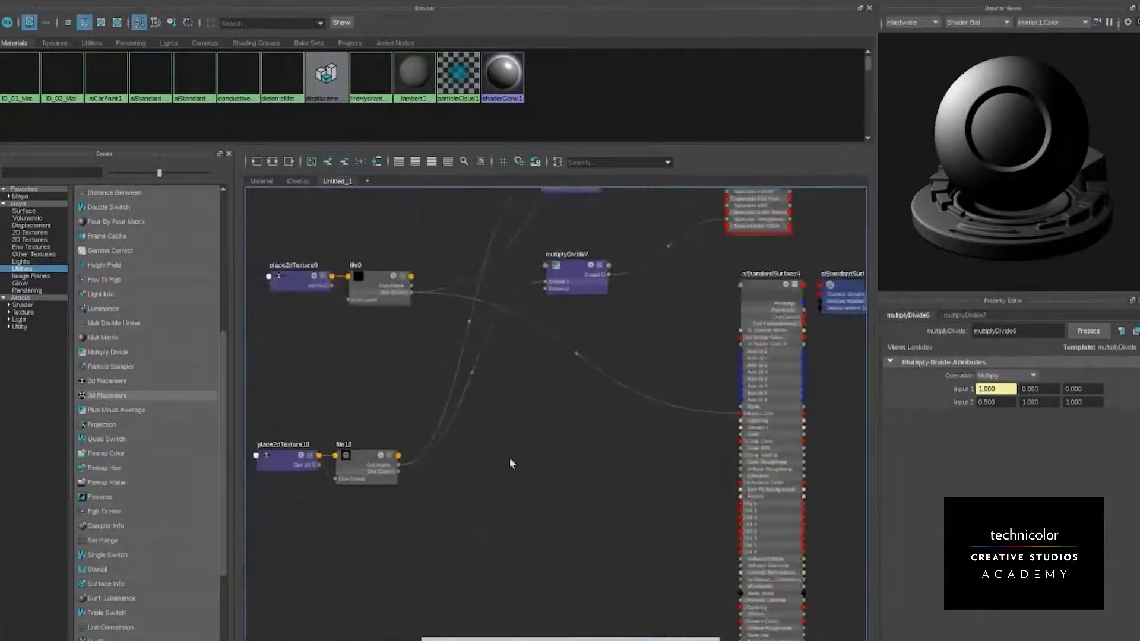
drag(399, 465, 755, 463)
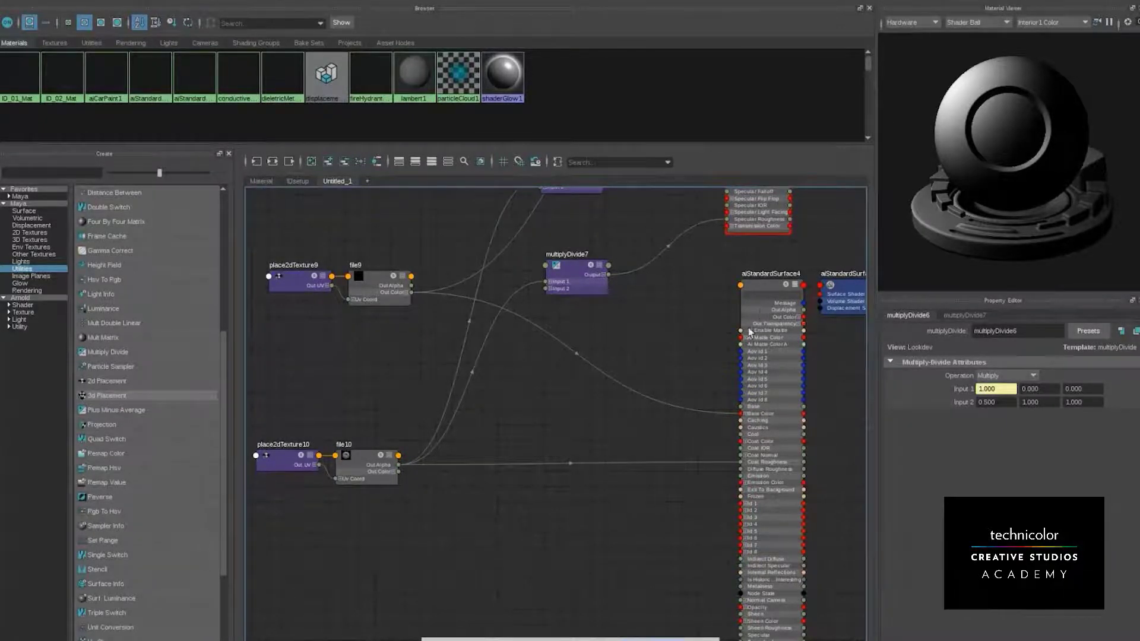
scroll(761, 304, down, 2)
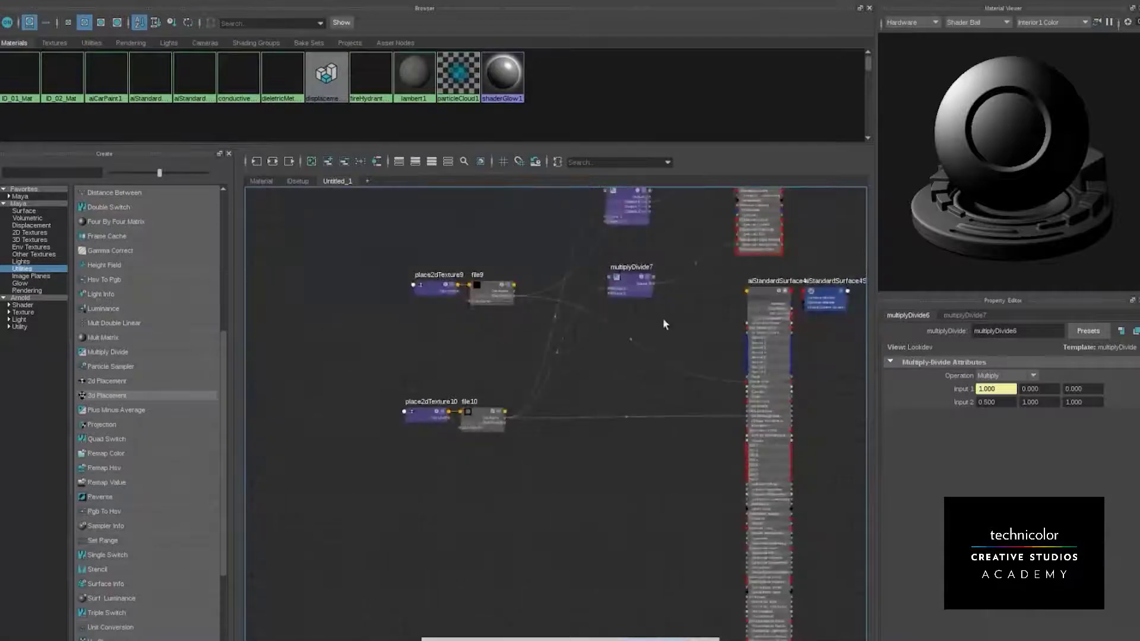
Rename the aiCarPaint1 shader to dielectric_mat
alt+middle_drag(660, 296, 503, 467)
click(615, 270)
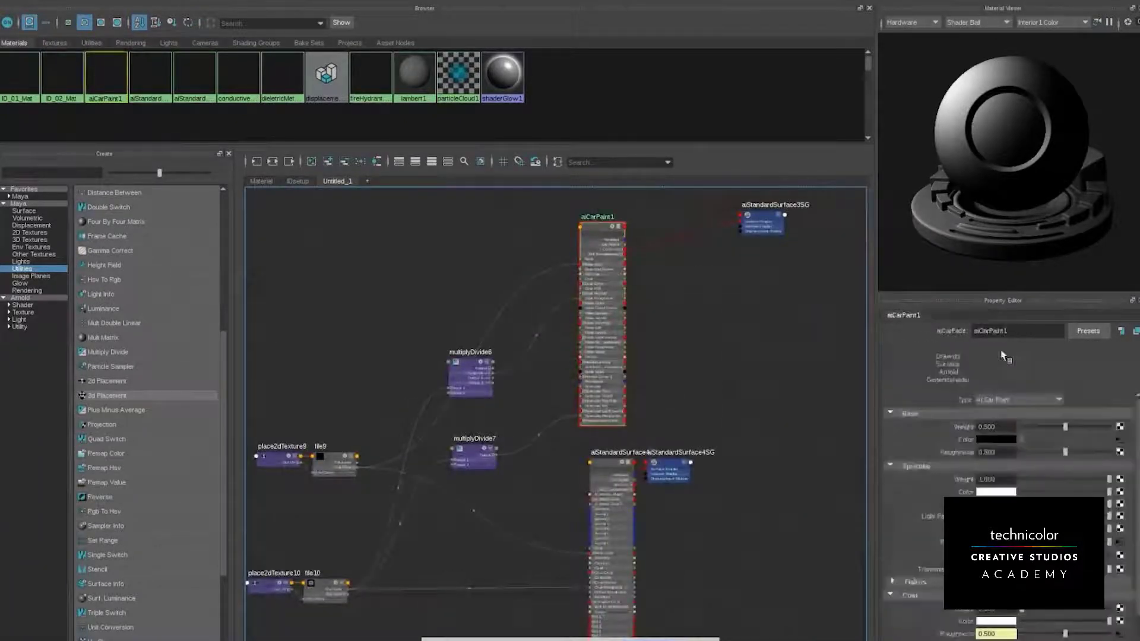
double_click(1022, 330)
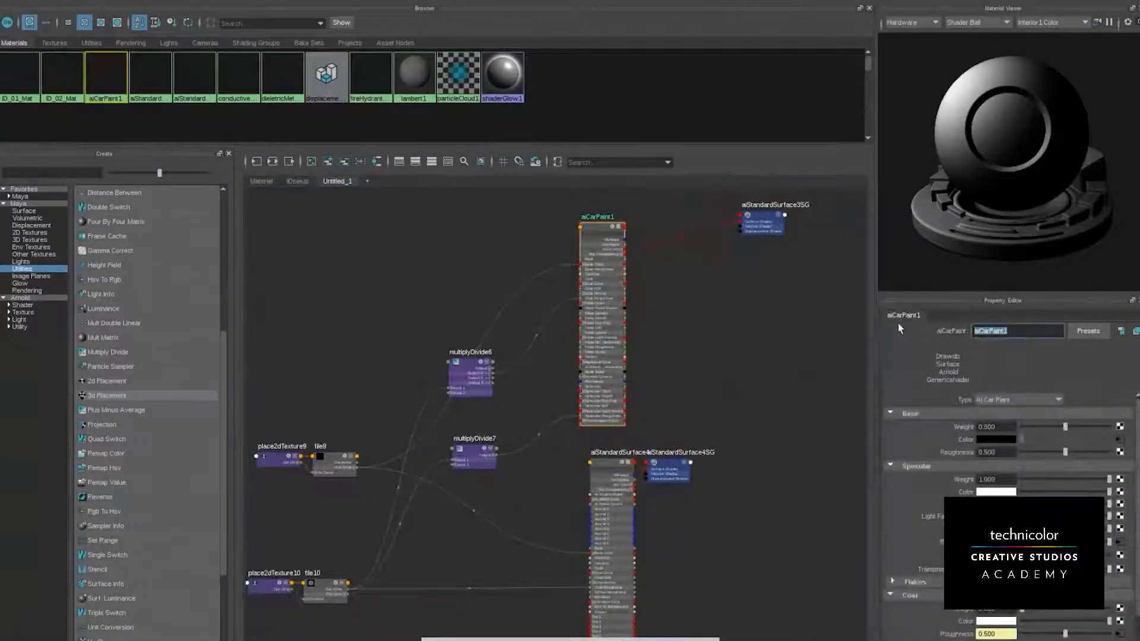
text(dielectric mat)
key(Return)
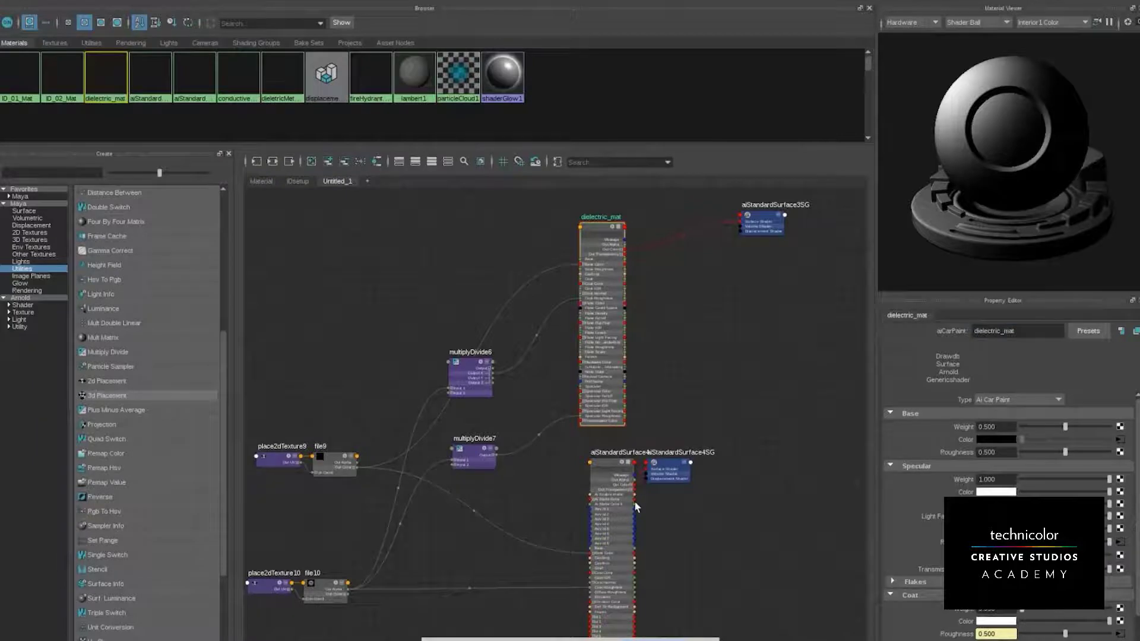
Rename the aiStandardSurface4 shader to conductive_mat
click(613, 493)
double_click(1009, 331)
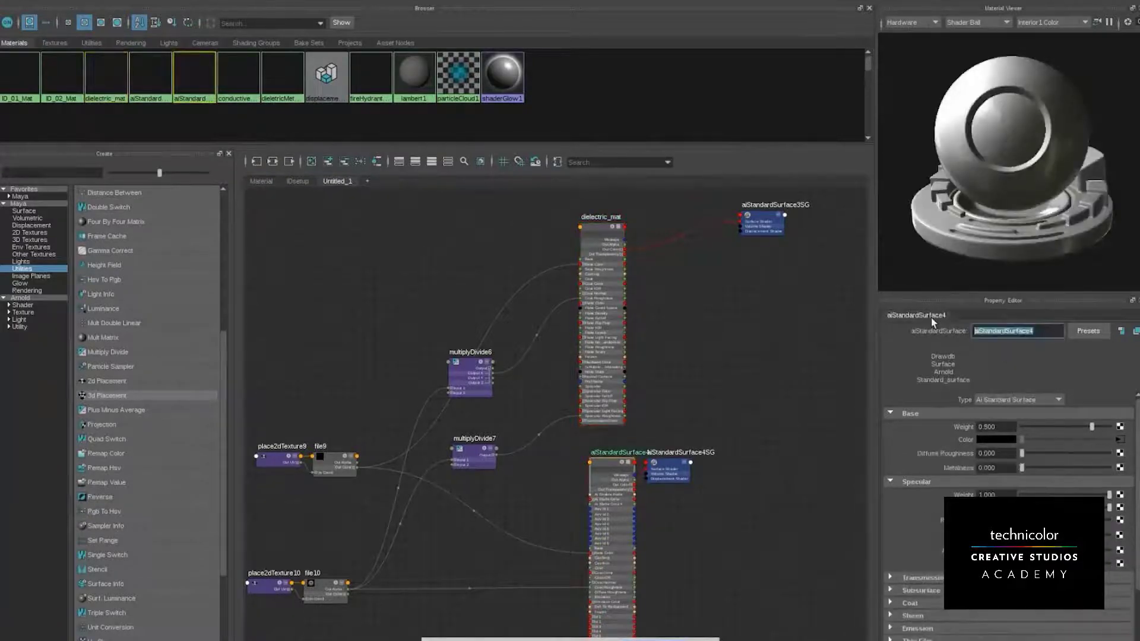
text(conductive_mat)
key(Return)
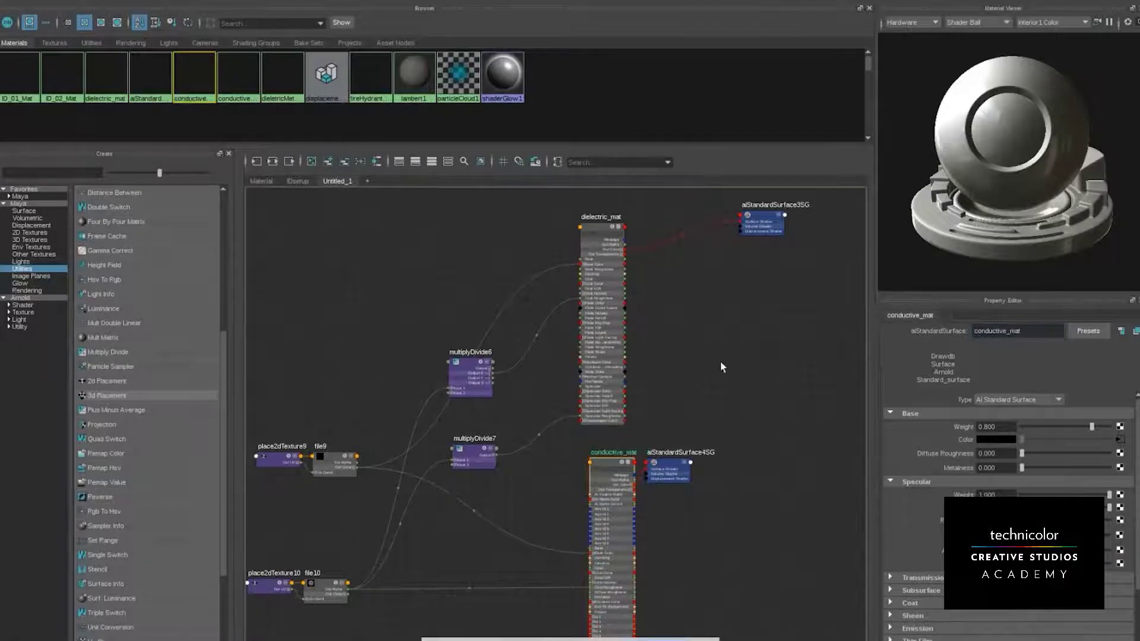
click(721, 365)
Move the aiStandardSurface4SG shading group down and away from conductive_mat
alt+middle_drag(738, 486, 583, 458)
alt+right_drag(583, 458, 529, 445)
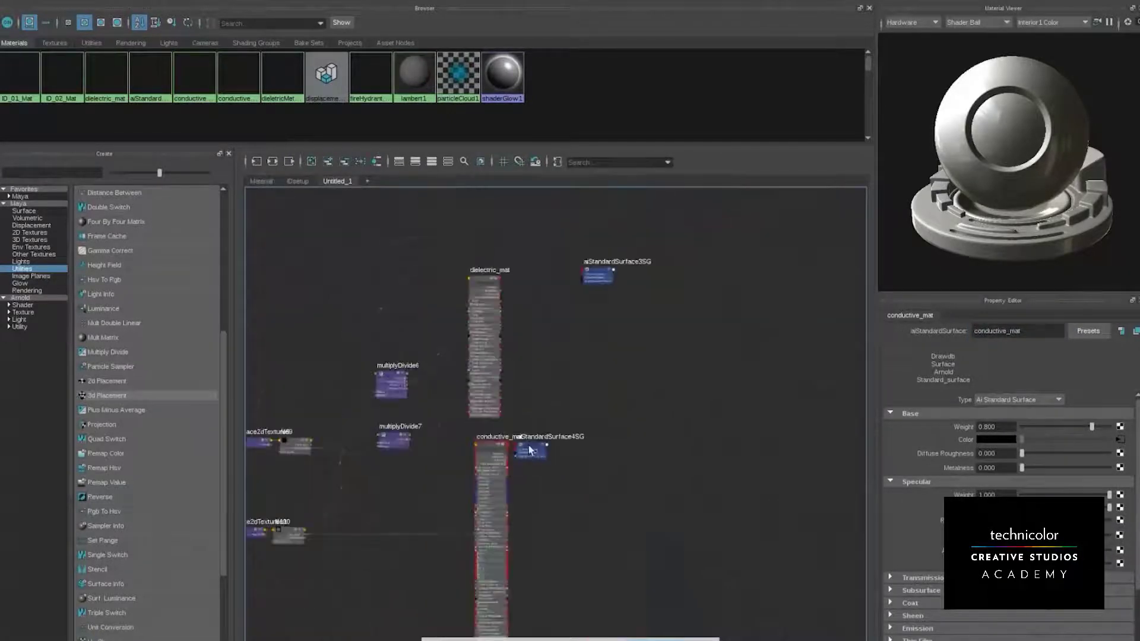
drag(529, 450, 605, 591)
alt+middle_drag(535, 479, 551, 454)
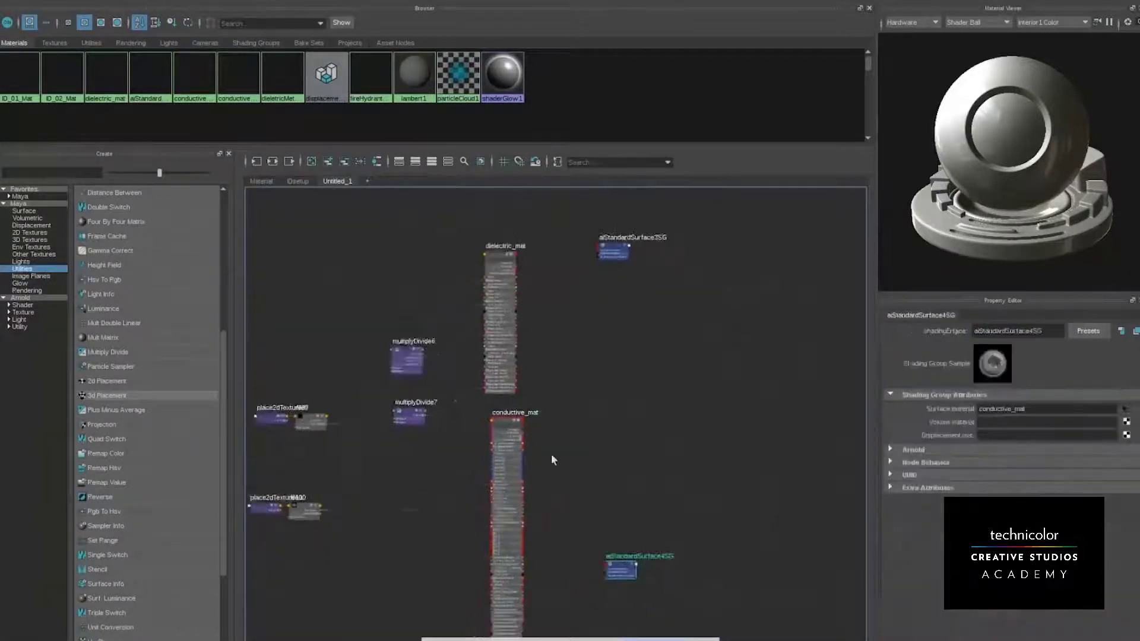
Try changing conductive_mat's type to Ai Car Paint, and undo the change
click(512, 453)
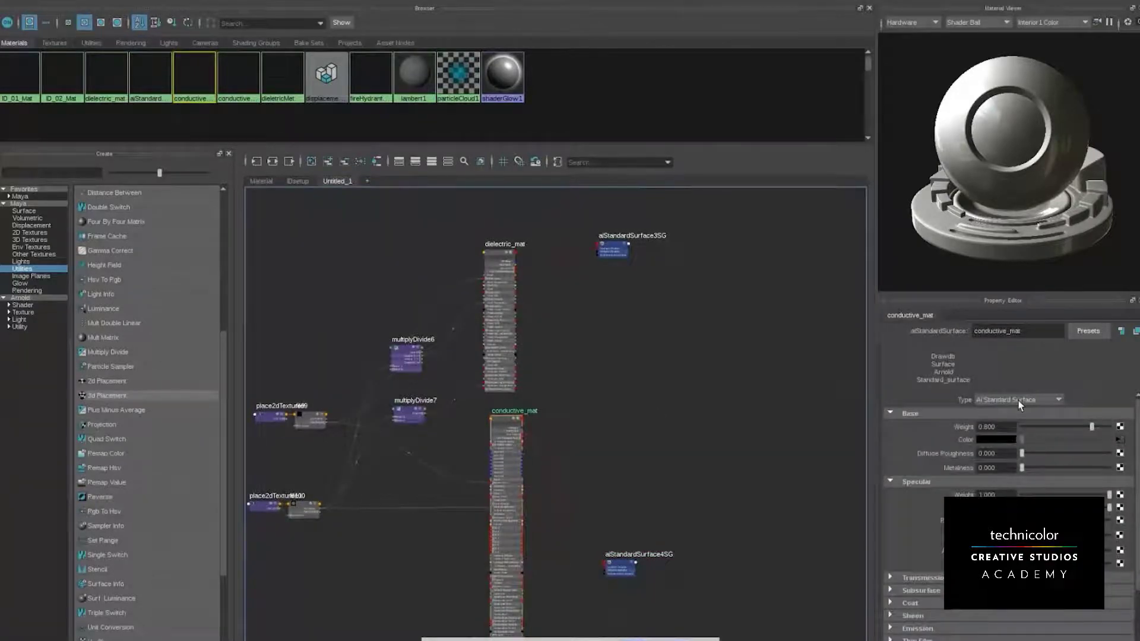
click(1018, 401)
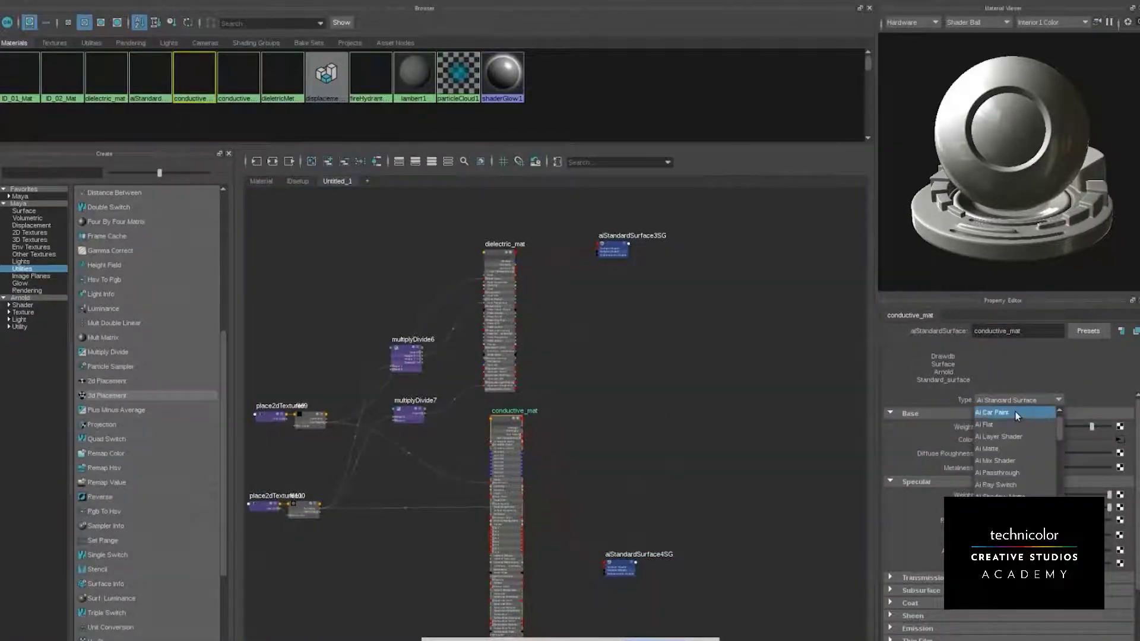
mouse_move(1059, 431)
mouse_down()
mouse_move(1062, 495)
mouse_move(1059, 432)
mouse_up()
click(1012, 425)
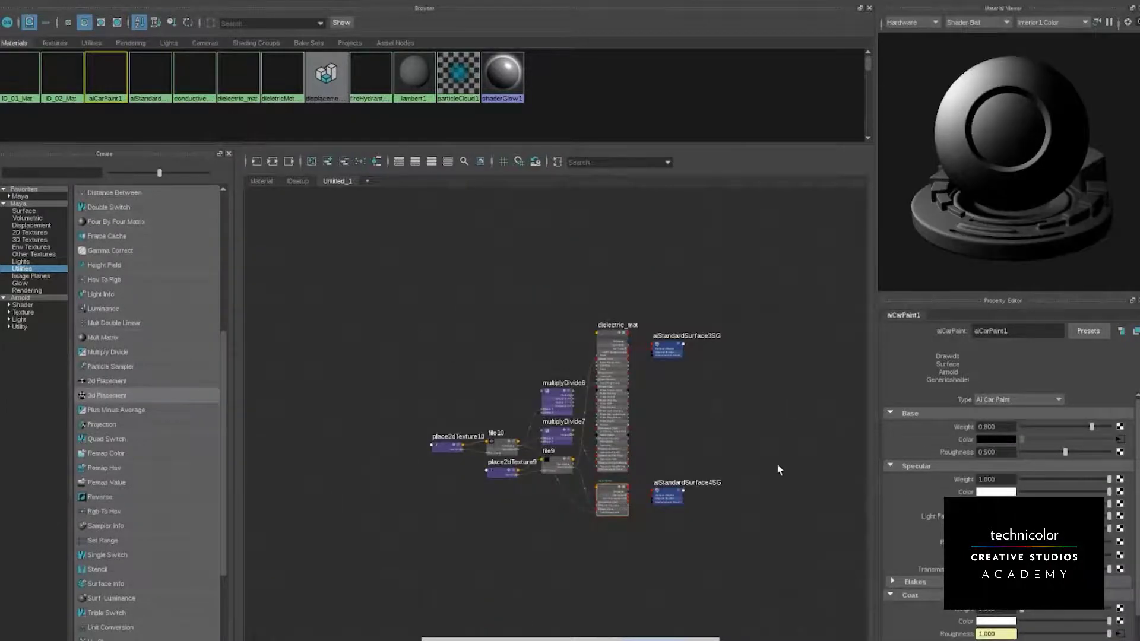
key(ctrl+z)
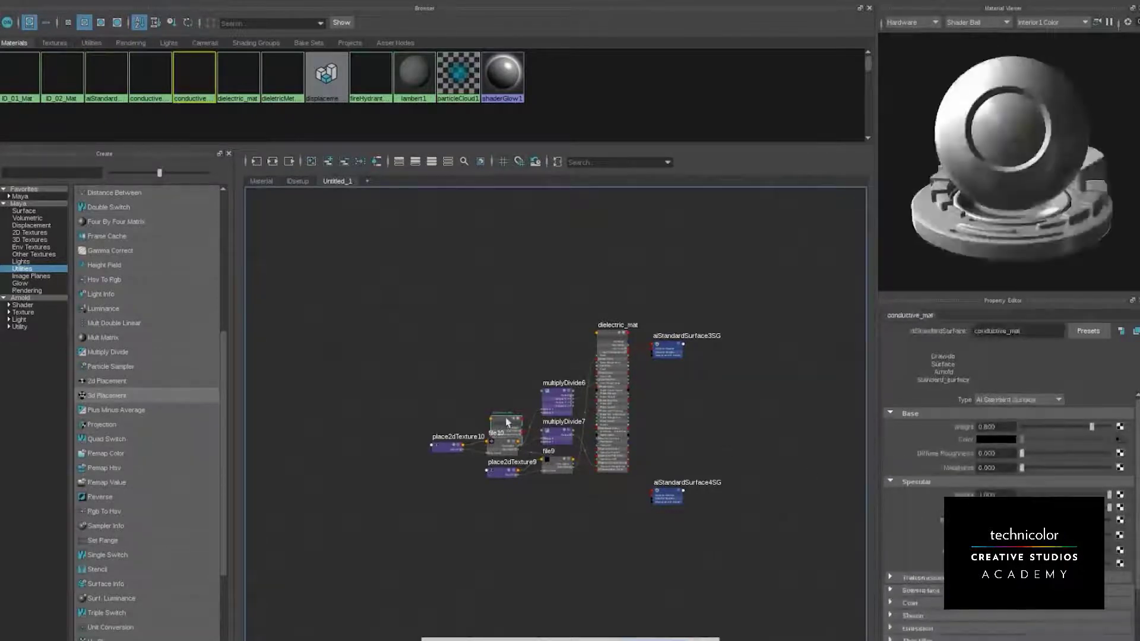
Place conductive_mat below dielectric_mat, and spread the file9, file10 and placement nodes farther left of the multiplyDivide nodes
drag(507, 419, 617, 501)
alt+middle_drag(695, 443, 614, 416)
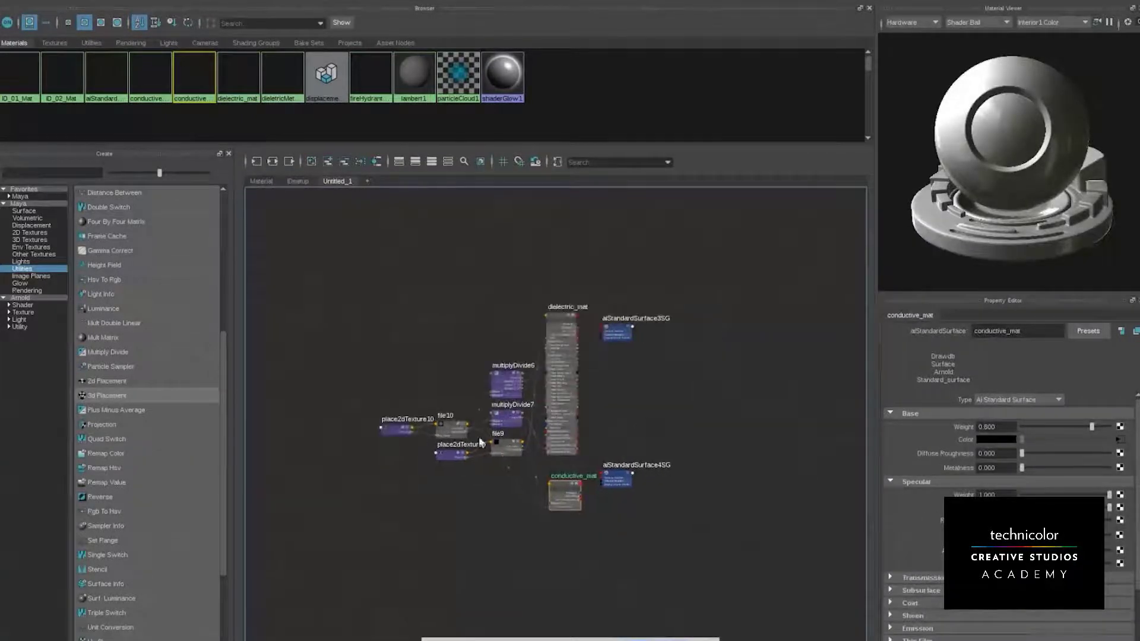
drag(322, 261, 682, 531)
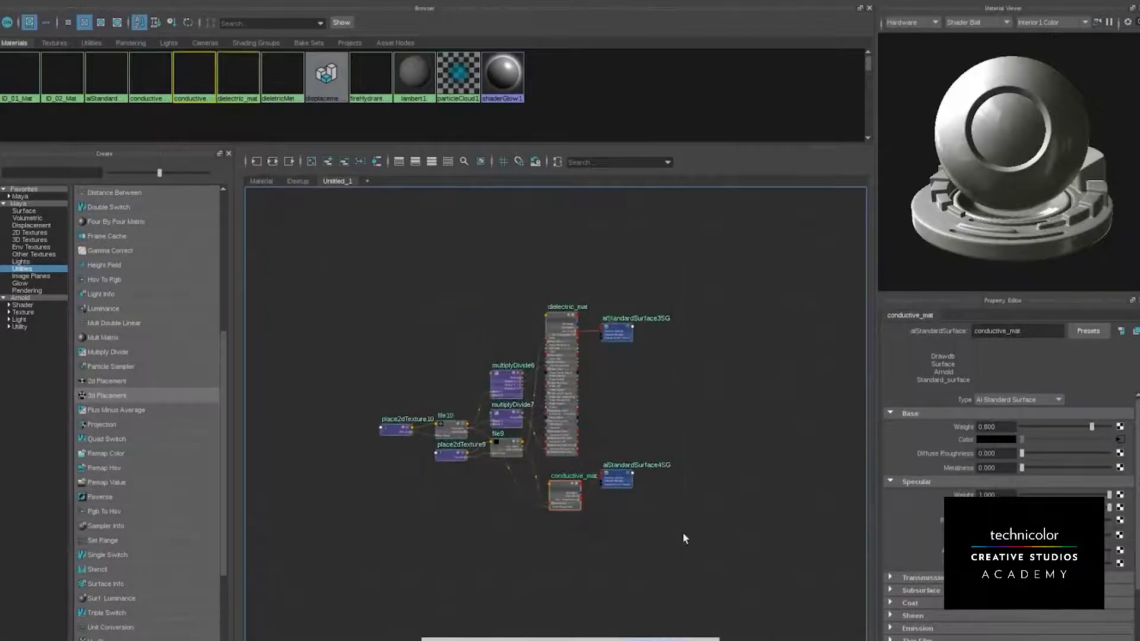
drag(338, 355, 465, 511)
drag(443, 429, 312, 425)
drag(456, 345, 506, 461)
drag(511, 451, 386, 454)
drag(373, 326, 510, 423)
click(714, 411)
Set the base Metalness of conductive_mat to 0.8
click(602, 472)
click(565, 490)
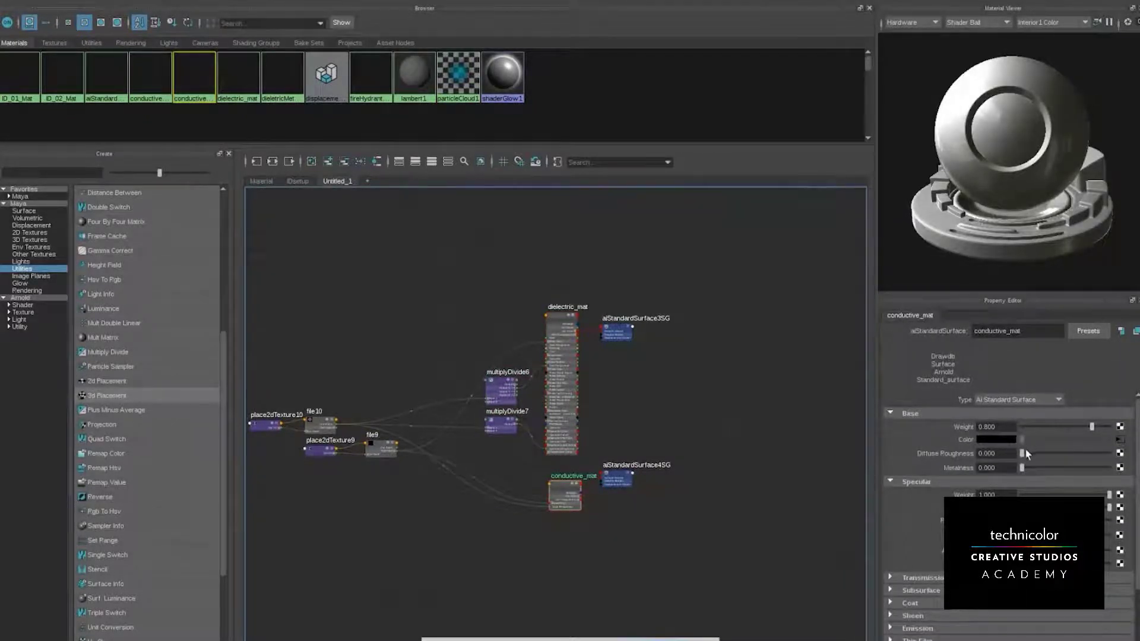
drag(1023, 469, 1116, 468)
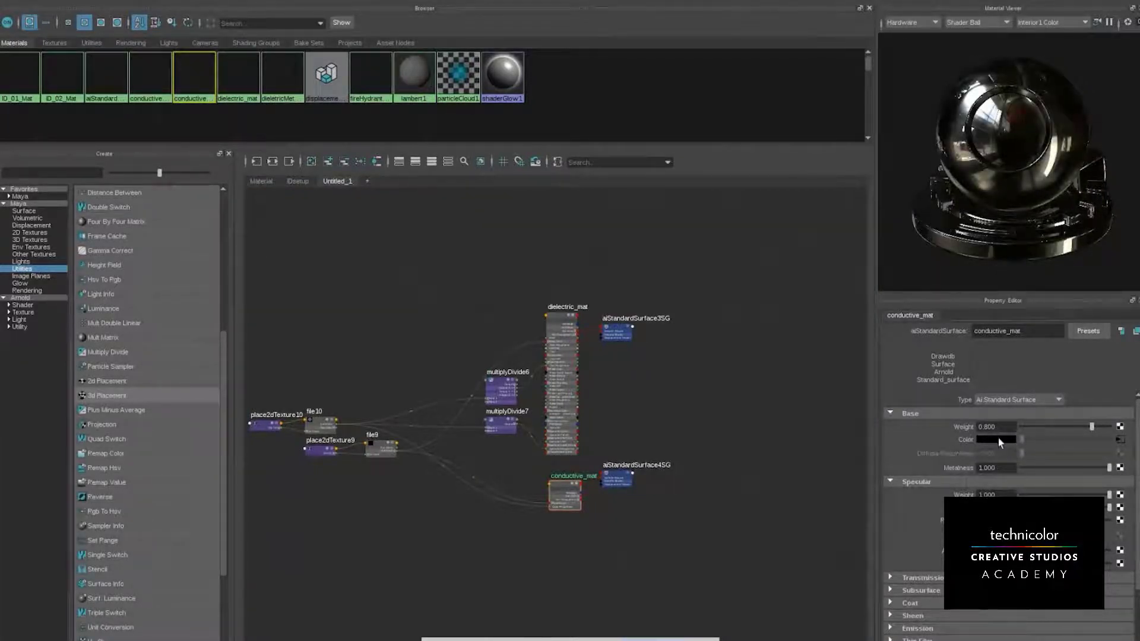
double_click(1014, 468)
text(0.8)
key(Return)
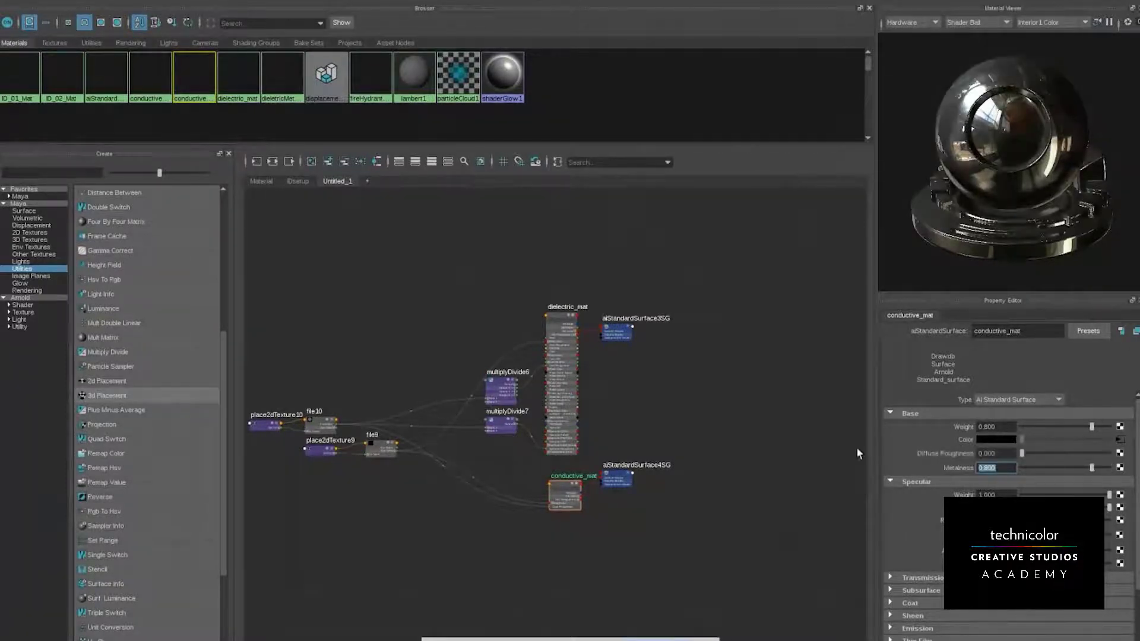
click(770, 378)
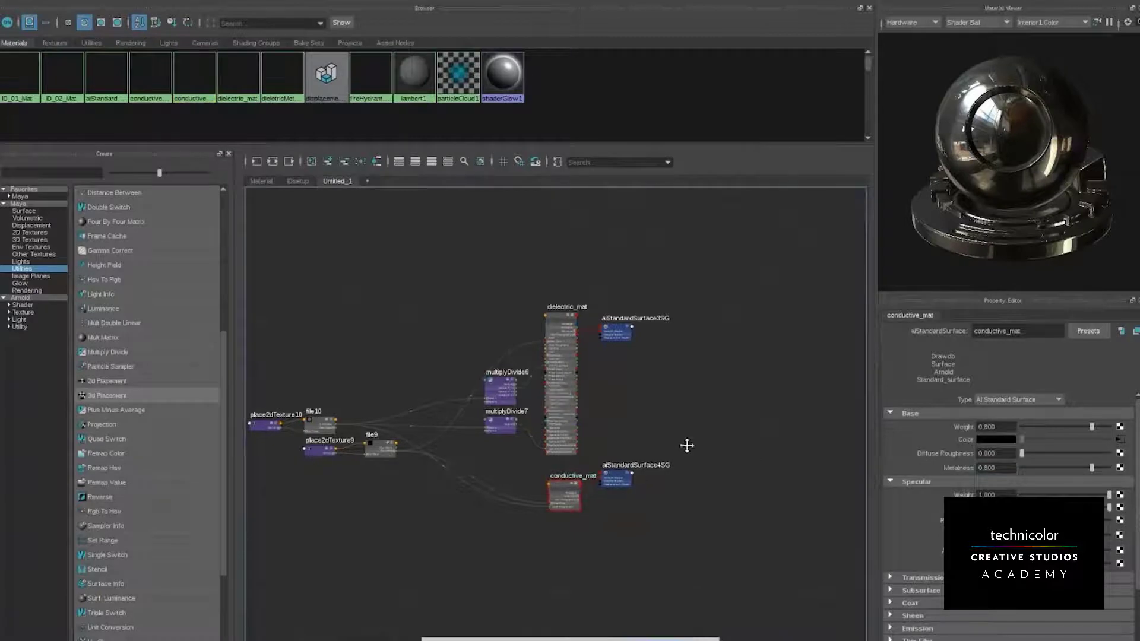
Move aiStandardSurface4SG down below conductive_mat and aiStandardSurface3SG up above dielectric_mat to clear space beside the materials
alt+middle_drag(697, 447, 629, 442)
drag(550, 482, 584, 572)
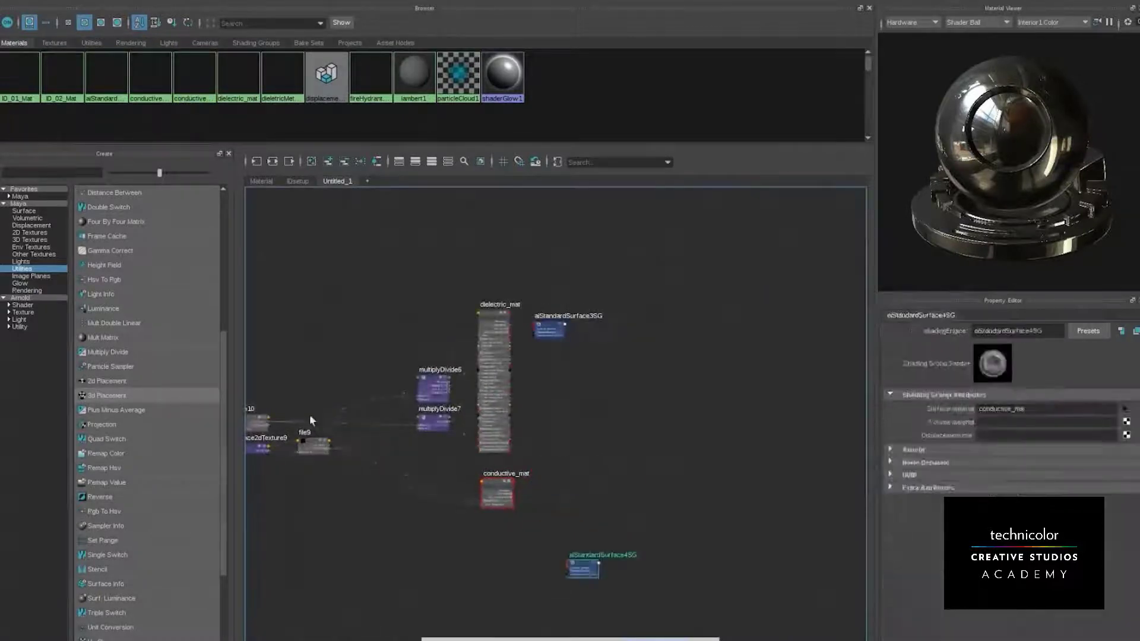
alt+middle_drag(441, 486, 544, 485)
alt+middle_drag(744, 477, 685, 475)
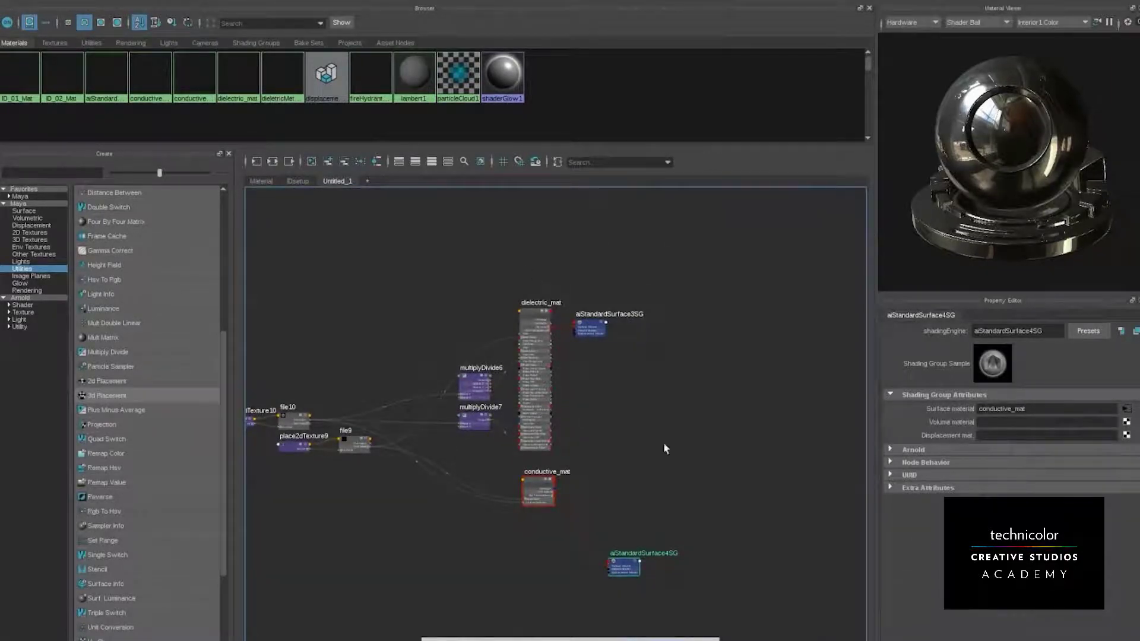
alt+middle_drag(666, 448, 639, 445)
click(580, 331)
drag(558, 326, 567, 295)
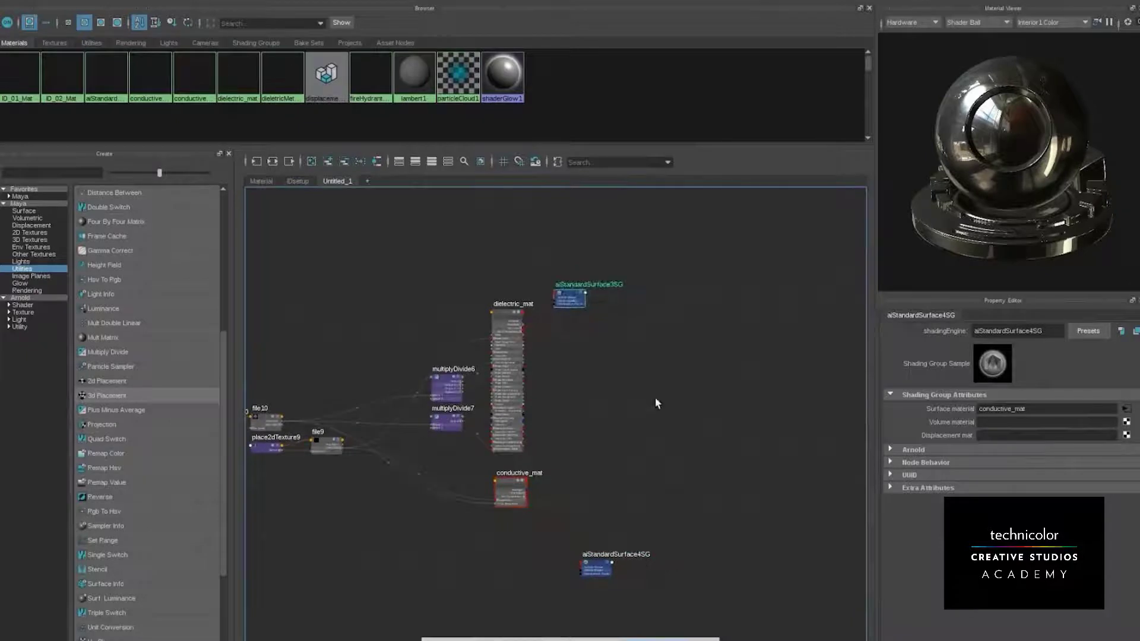
click(521, 498)
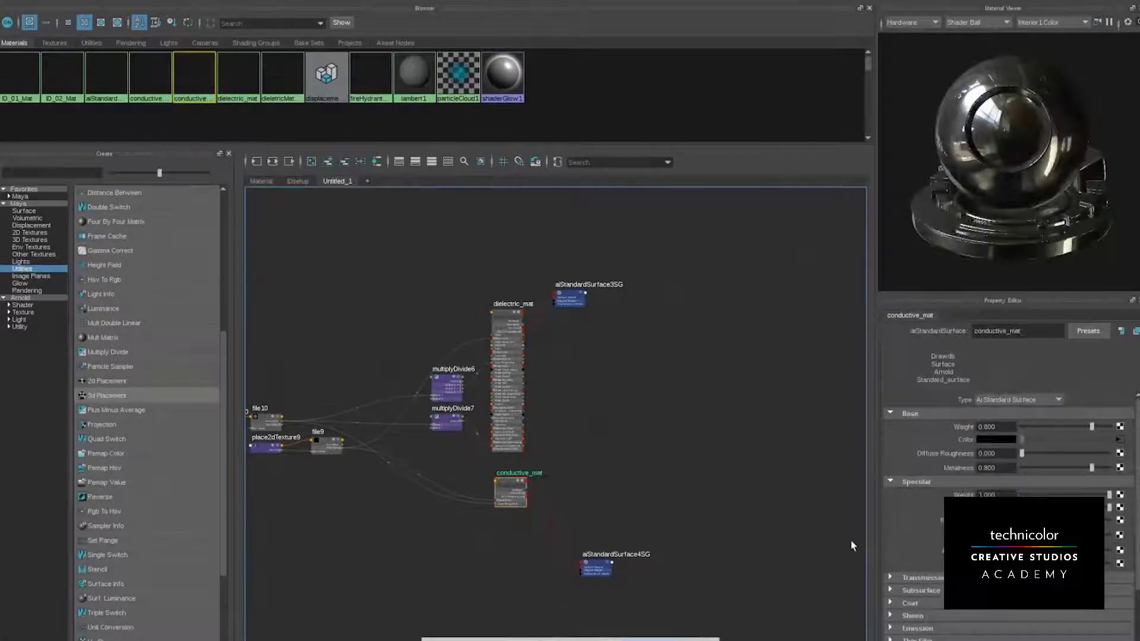
Create an aiMixShader node and move it with its shading group to the right of the two materials
alt+middle_drag(665, 484, 628, 482)
click(592, 396)
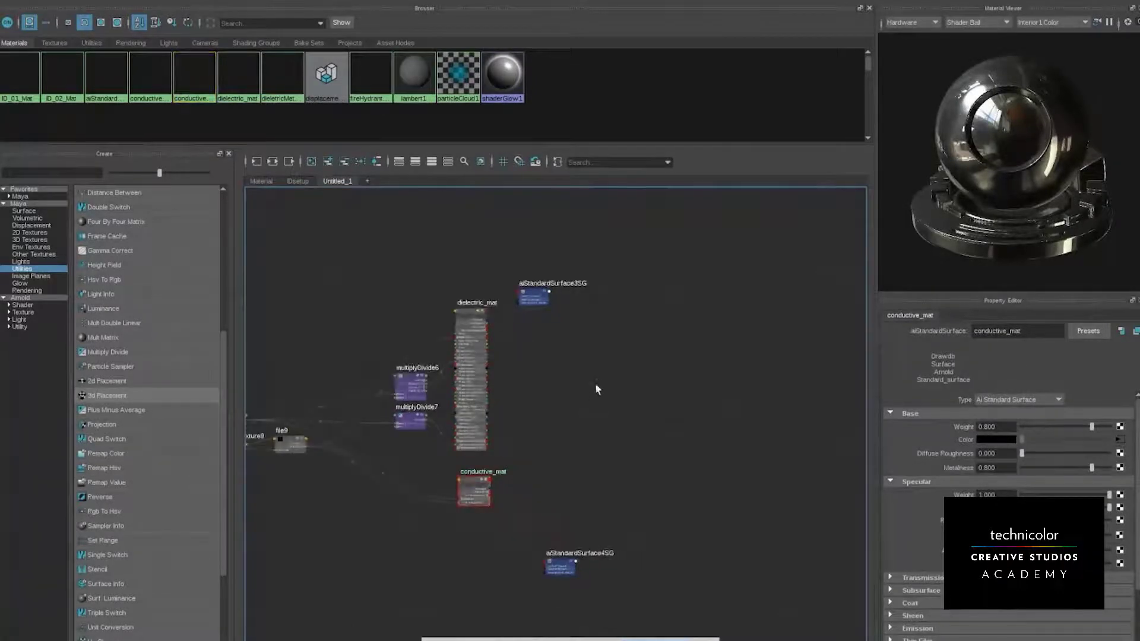
key(Tab)
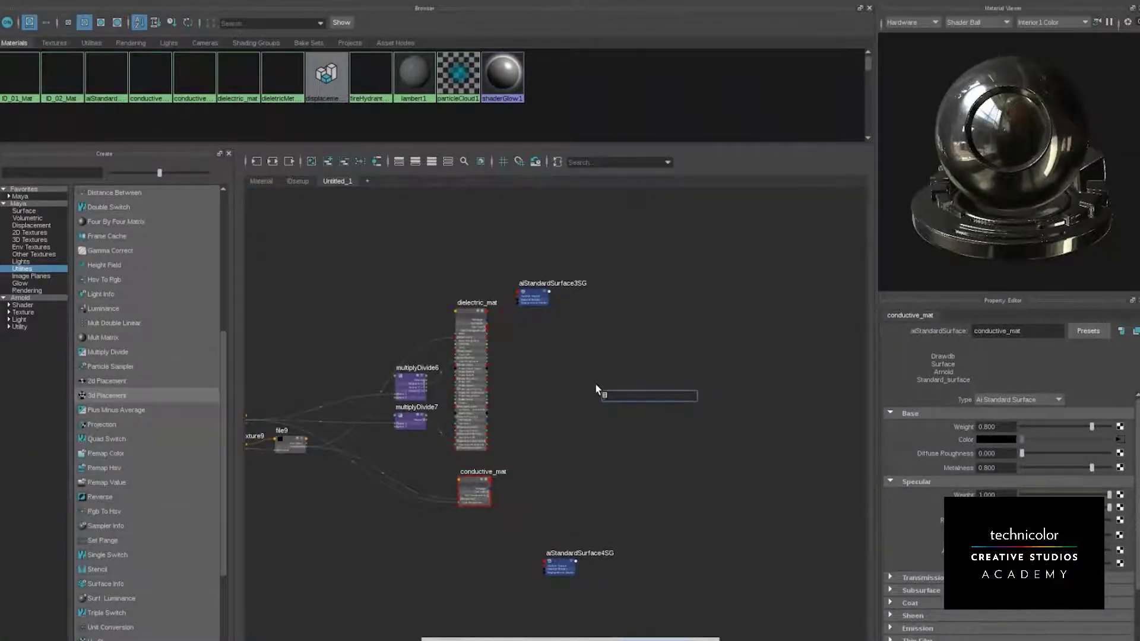
text(aimix)
key(Return)
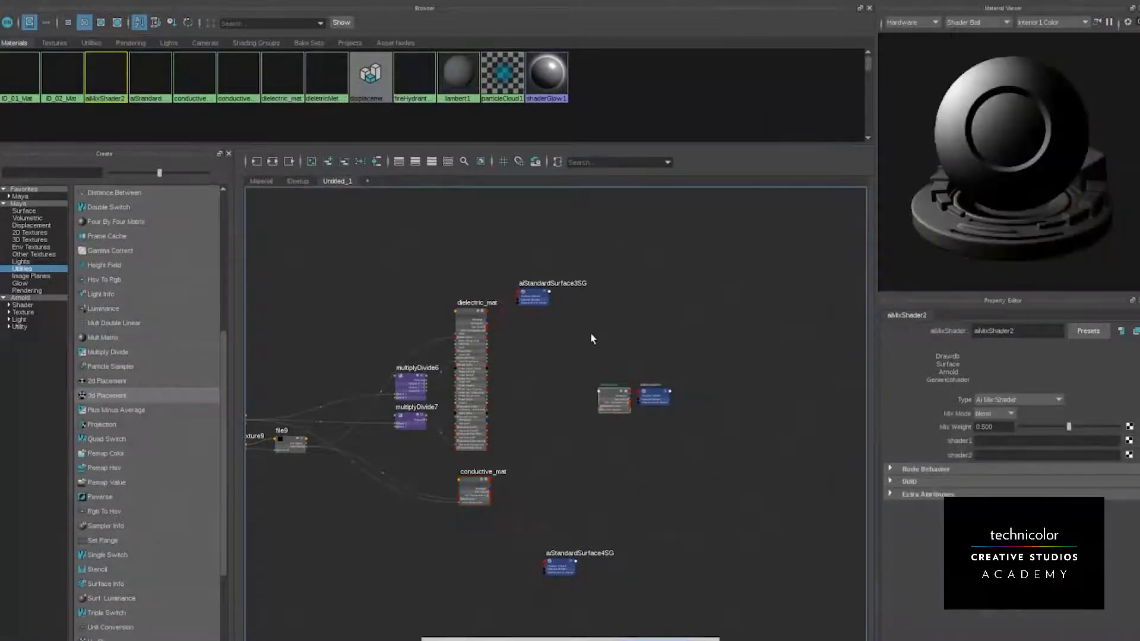
drag(590, 338, 686, 444)
drag(618, 402, 655, 418)
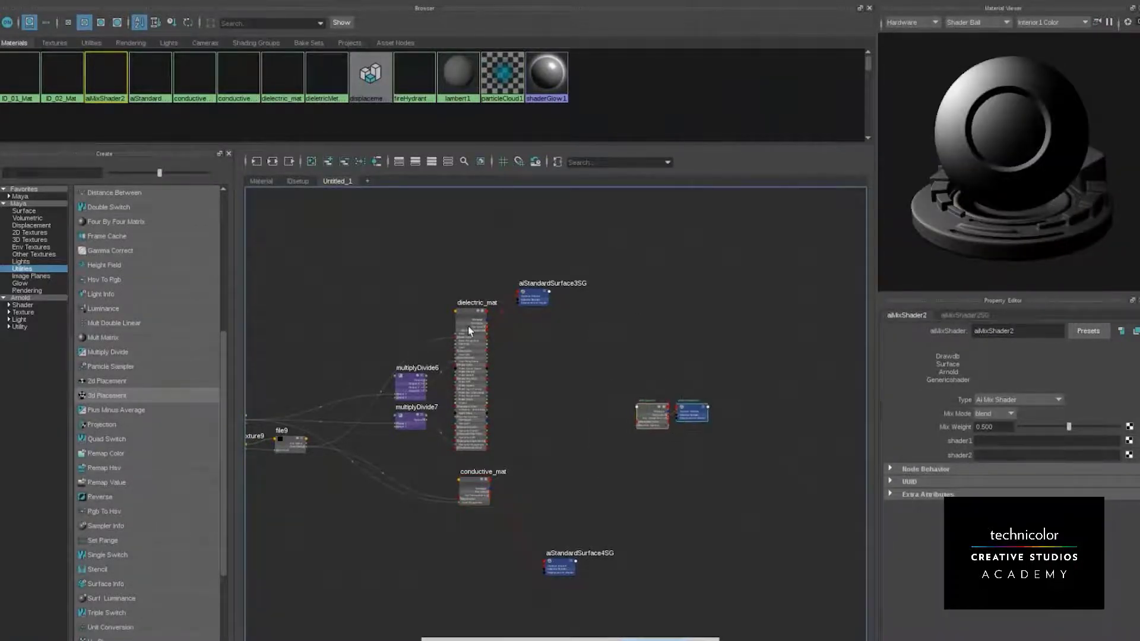
click(539, 375)
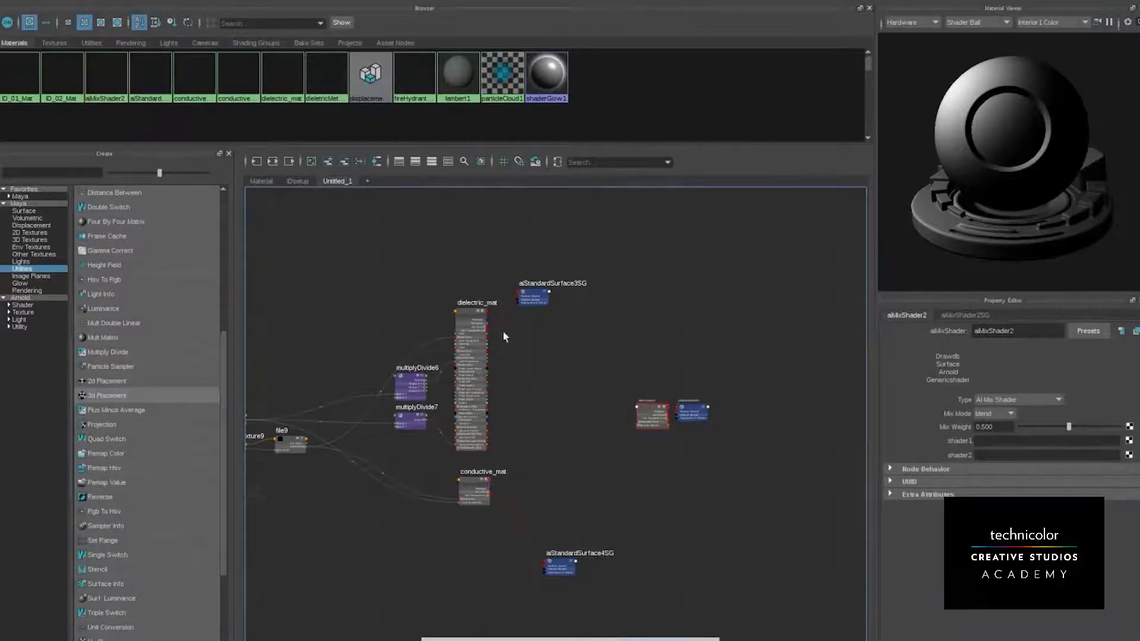
Try to connect dielectric_mat's Out Color to the aiMixShader2 node
scroll(504, 331, up, 3)
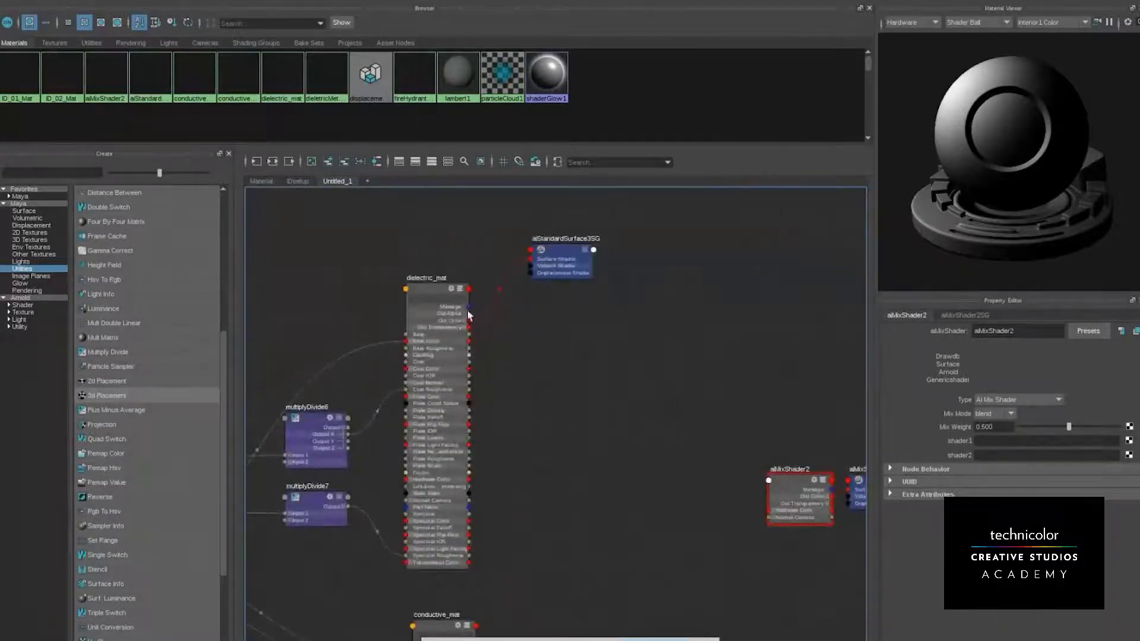
click(468, 296)
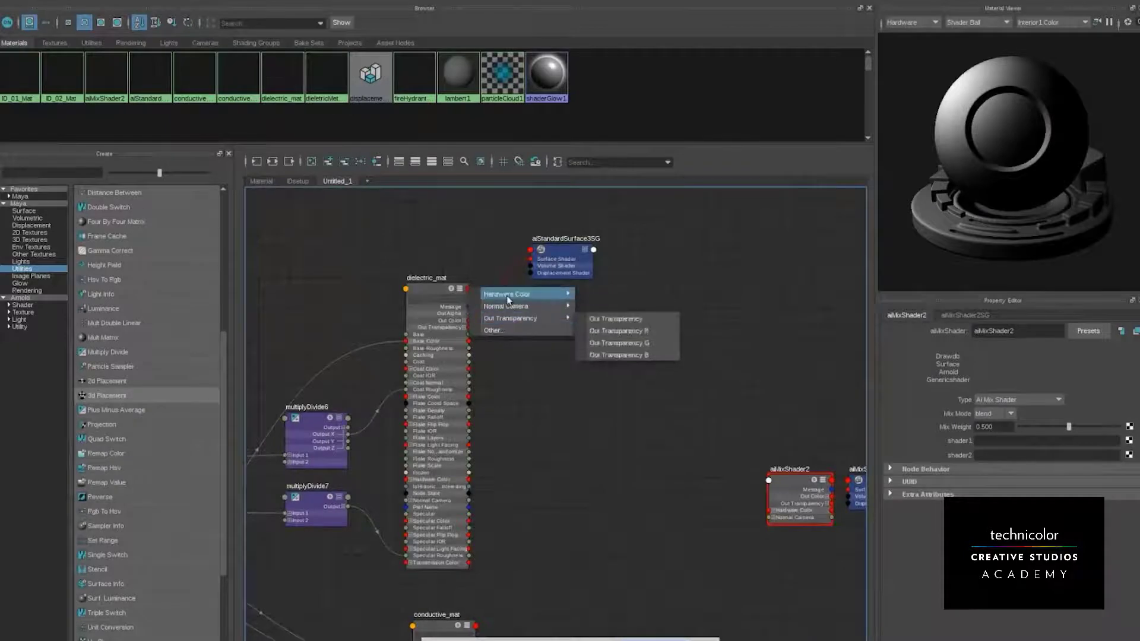
drag(468, 321, 777, 439)
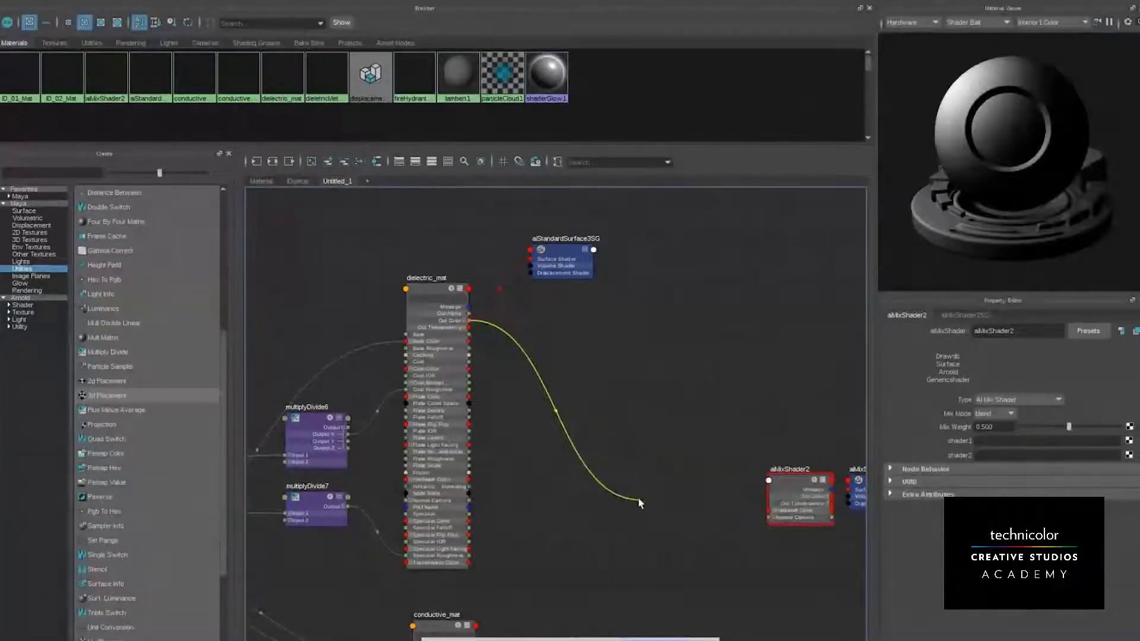
click(762, 520)
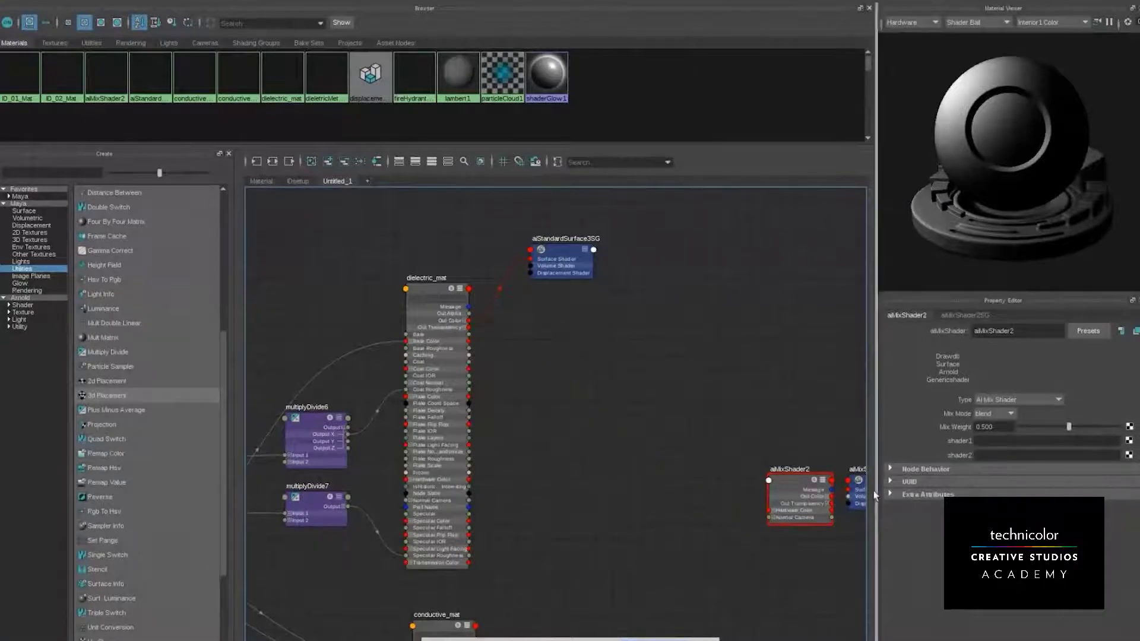
alt+middle_drag(767, 441, 636, 408)
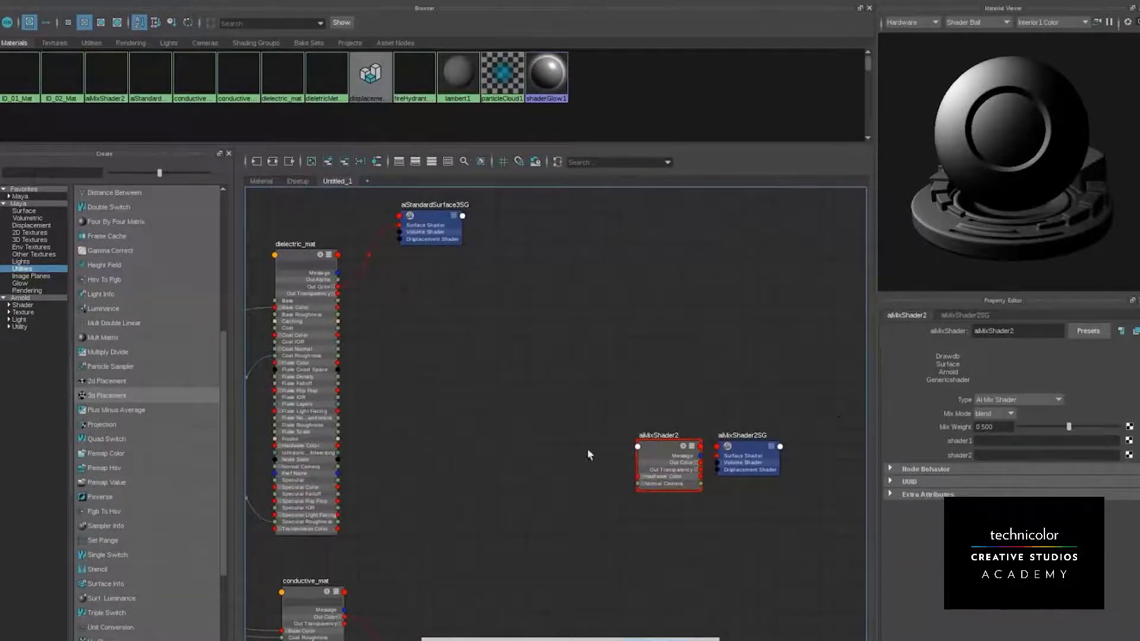
alt+middle_drag(649, 418, 659, 364)
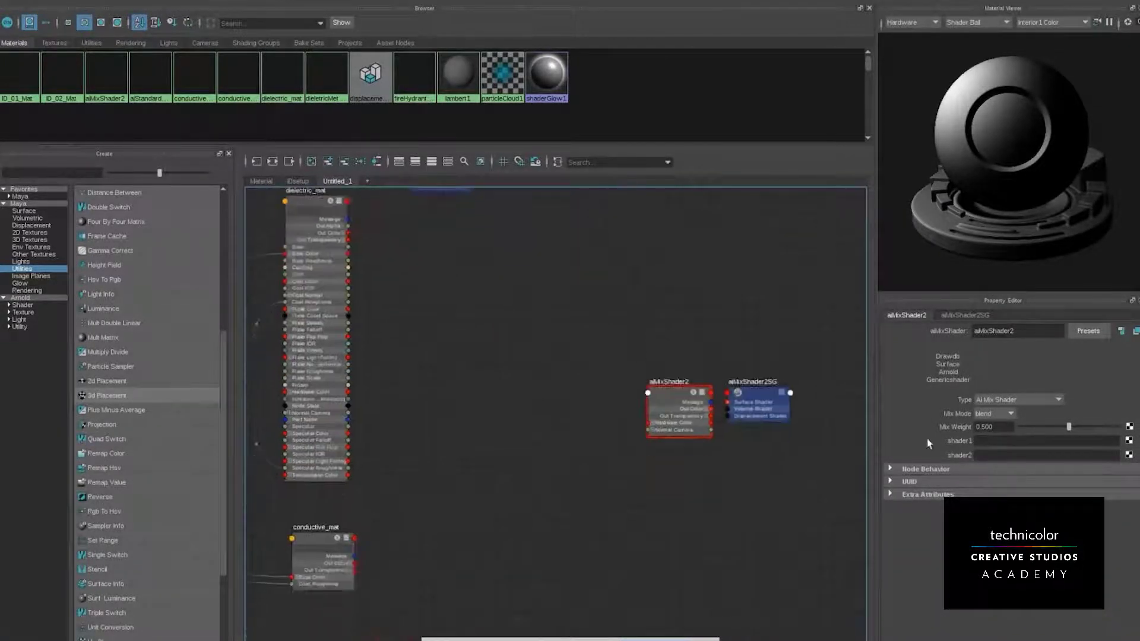
Assign dielectric_mat to the shader1 input of aiMixShader2
click(995, 441)
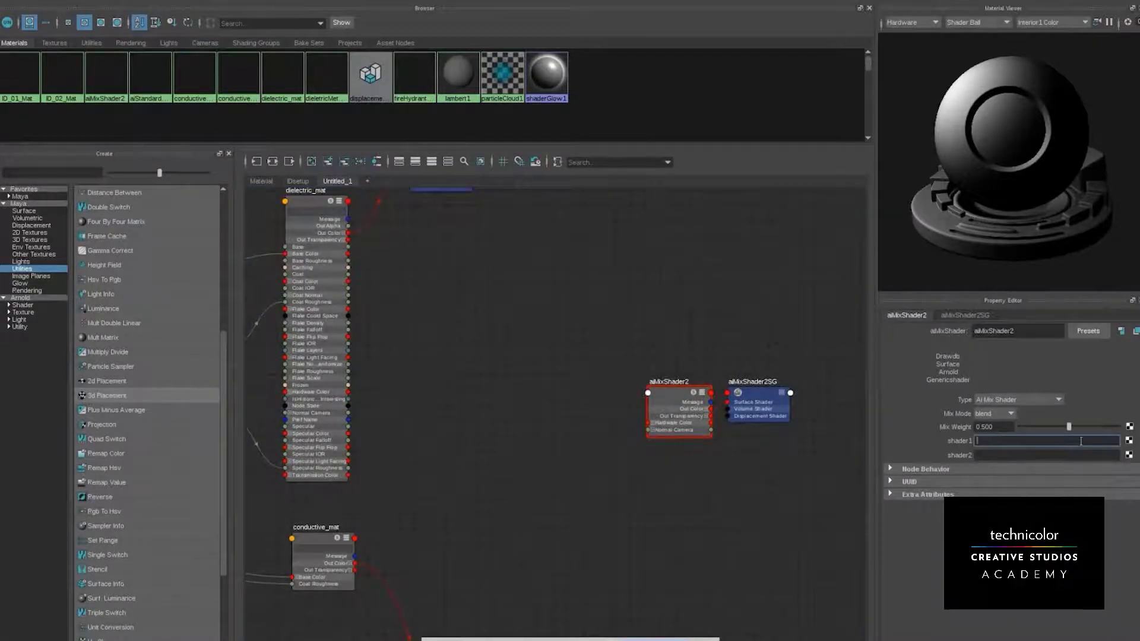
click(654, 427)
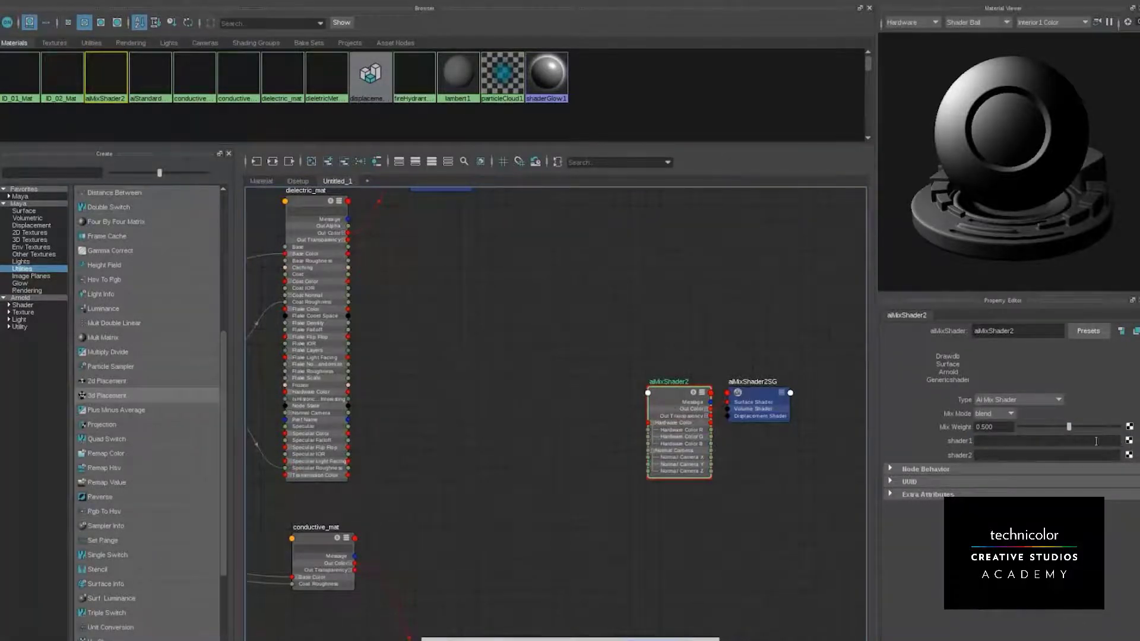
click(1059, 441)
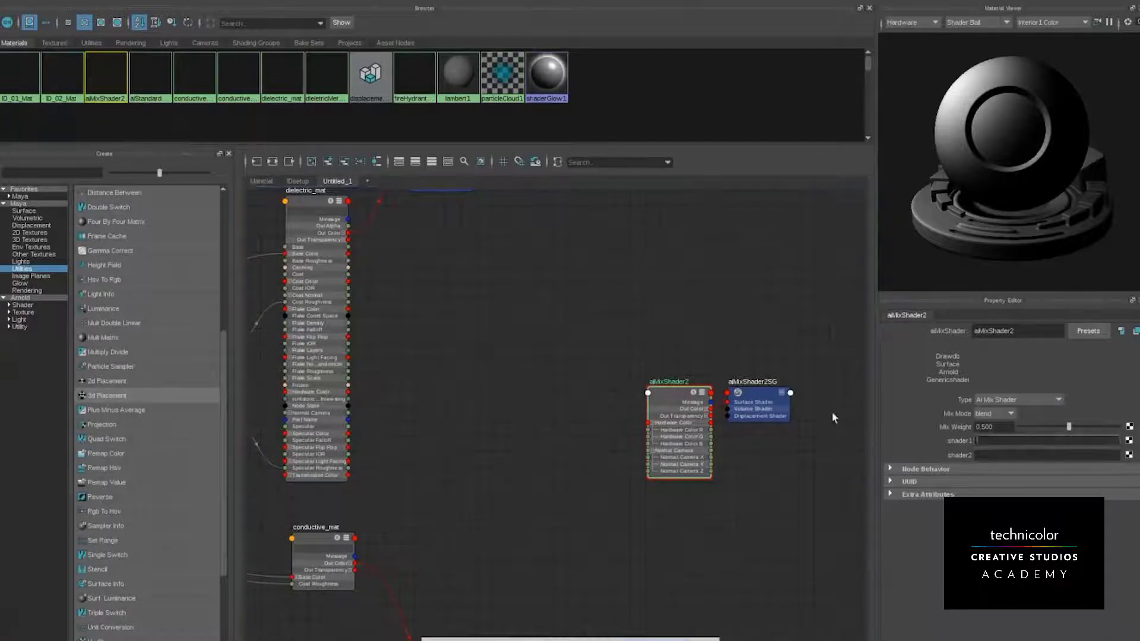
alt+middle_drag(505, 295, 539, 393)
click(999, 441)
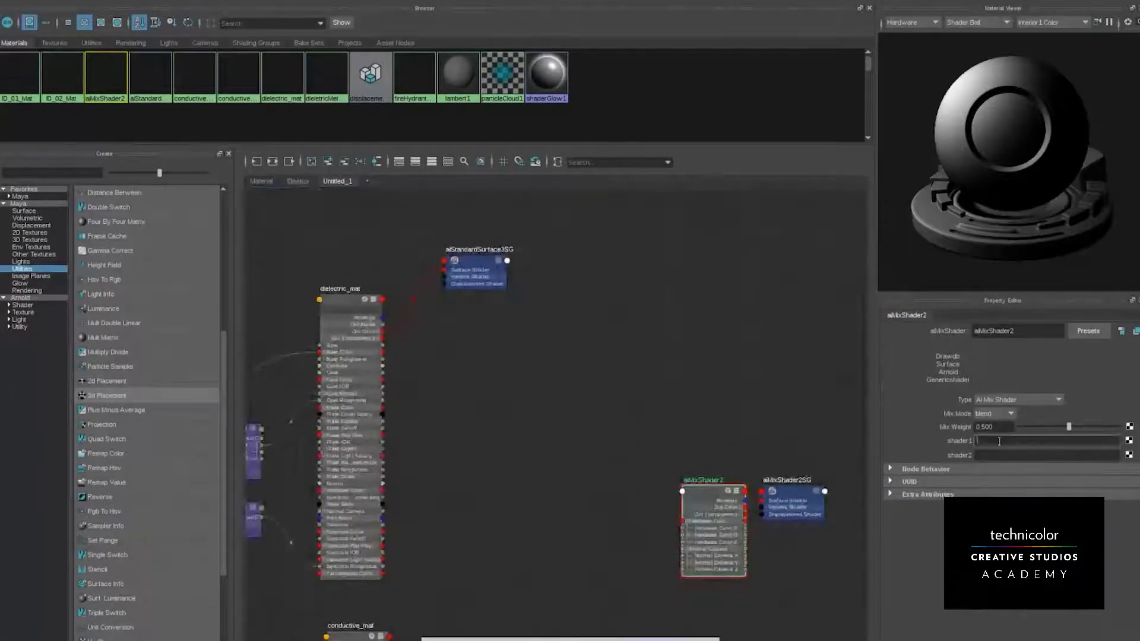
click(369, 328)
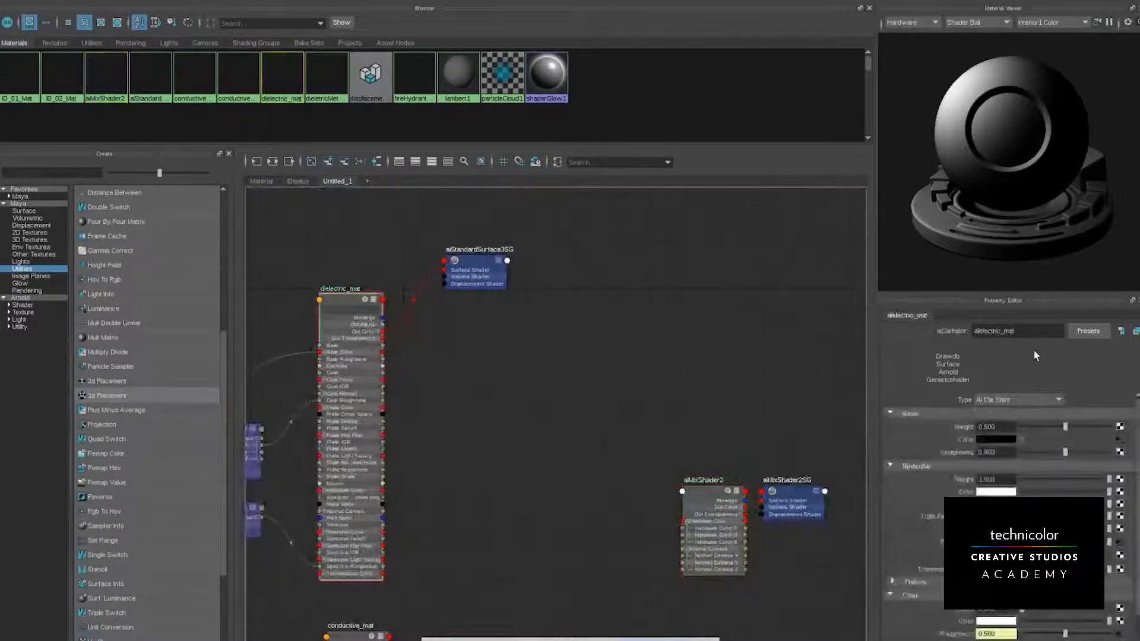
click(709, 502)
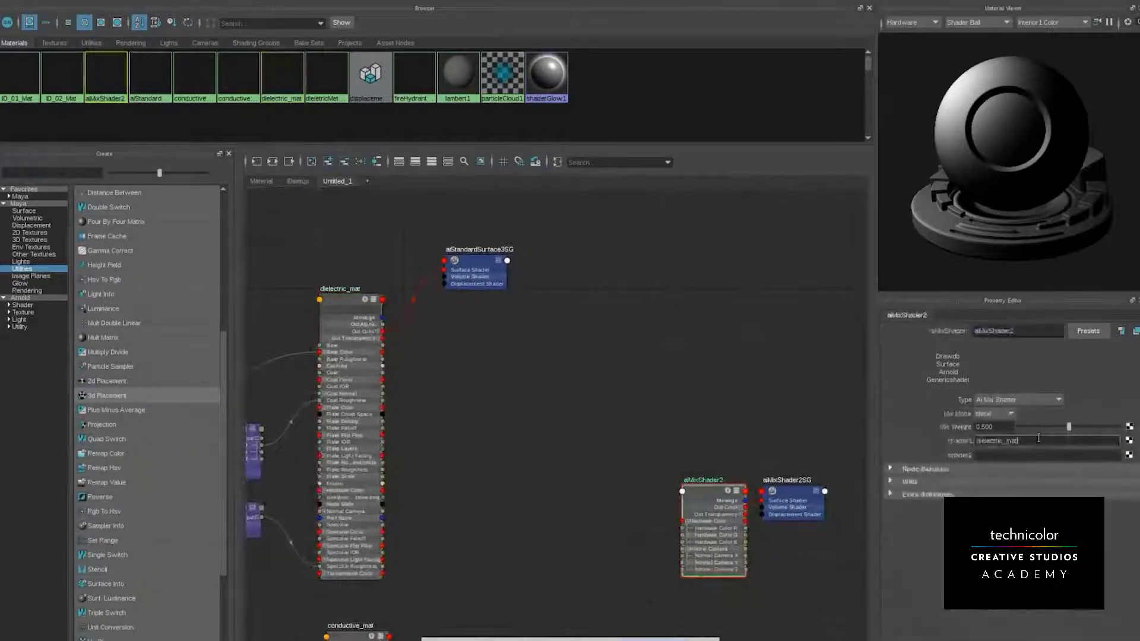
key(Return)
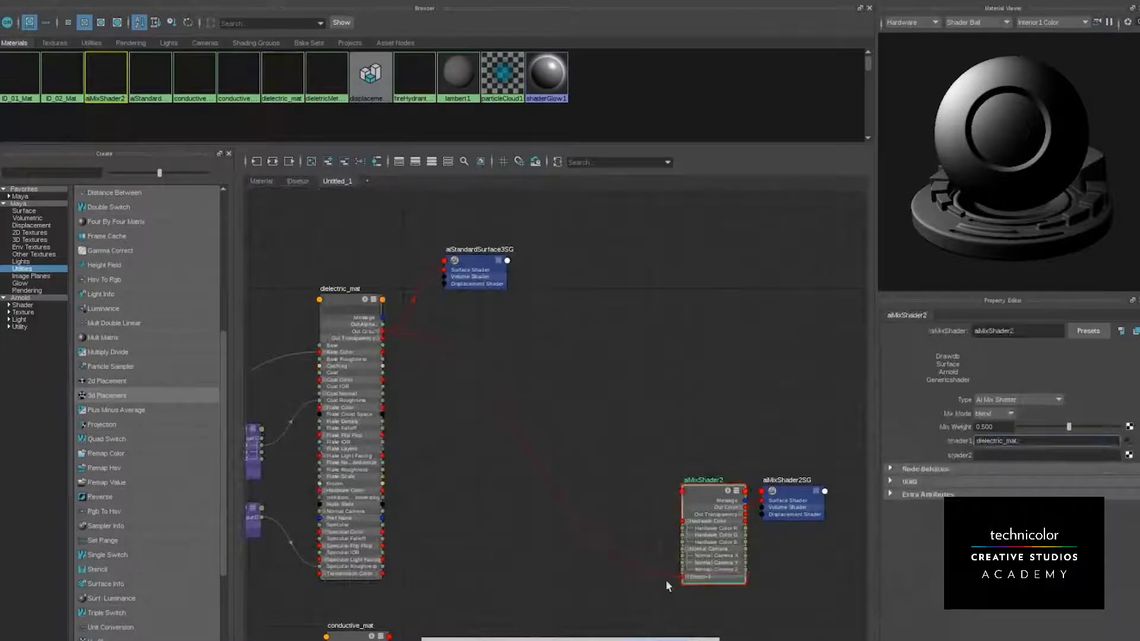
click(714, 545)
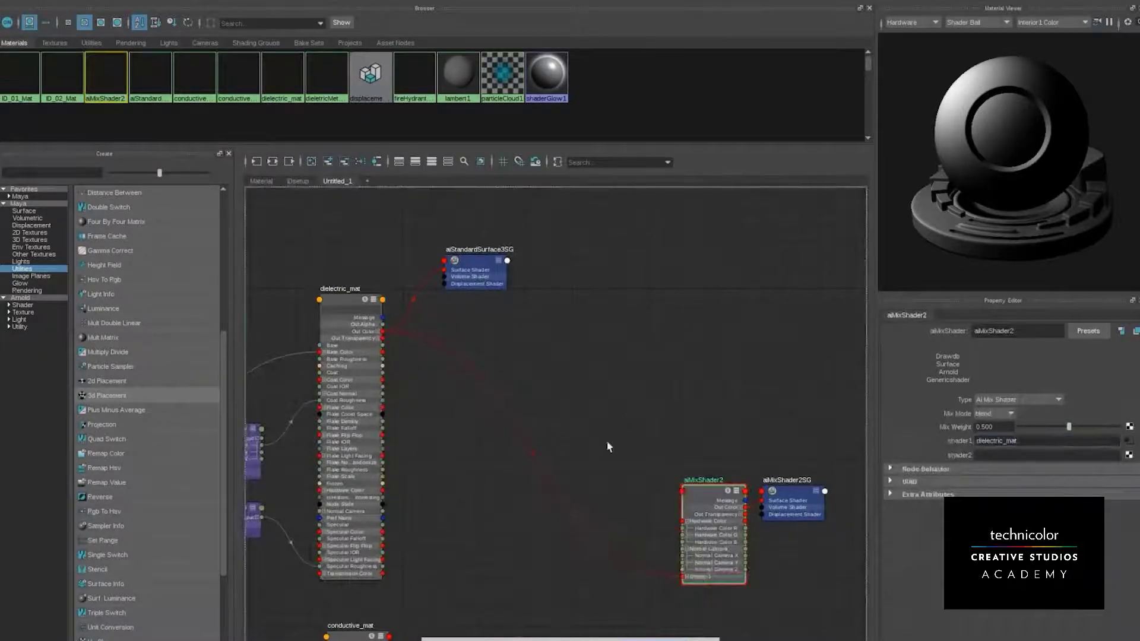
Assign conductive_mat to the shader2 input of aiMixShader2
alt+middle_drag(608, 451, 592, 293)
click(358, 483)
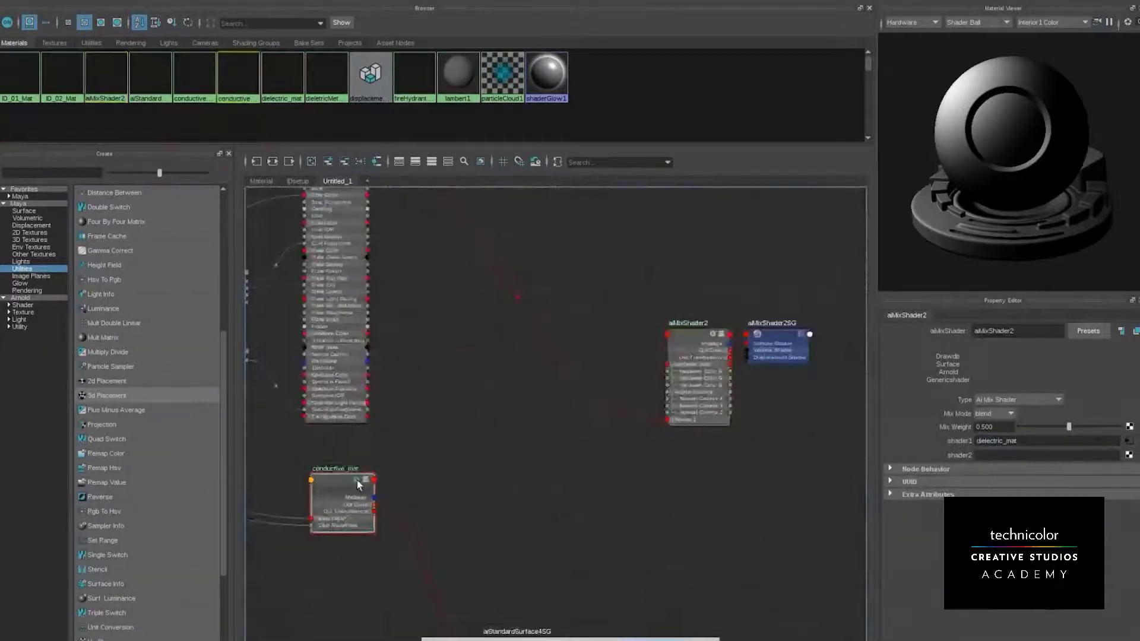
double_click(1034, 333)
key(super+c)
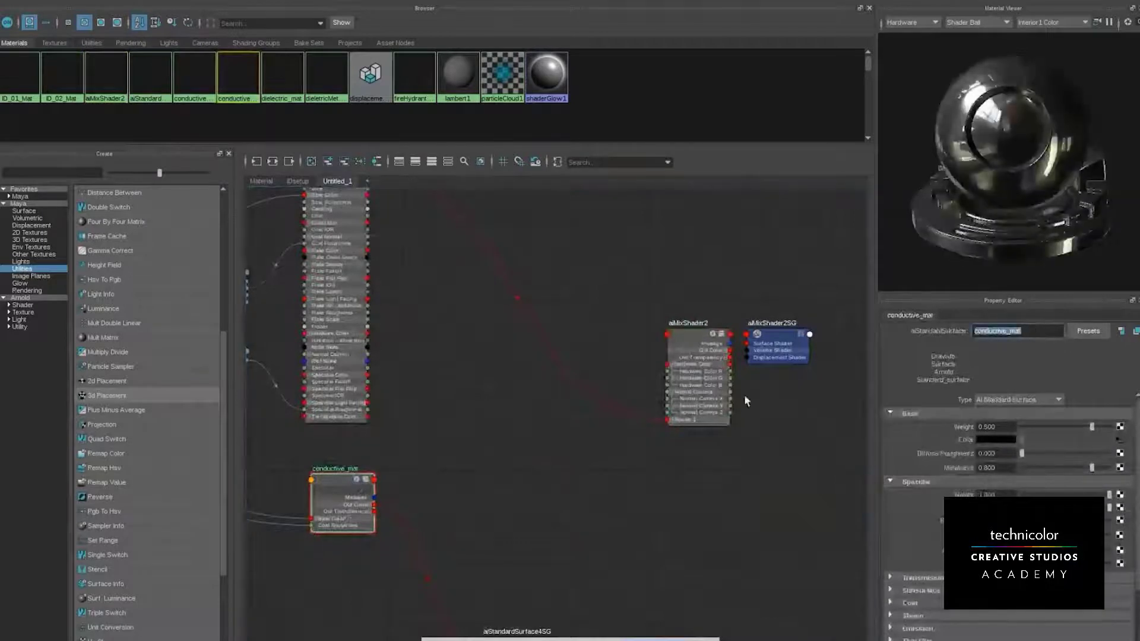
click(679, 322)
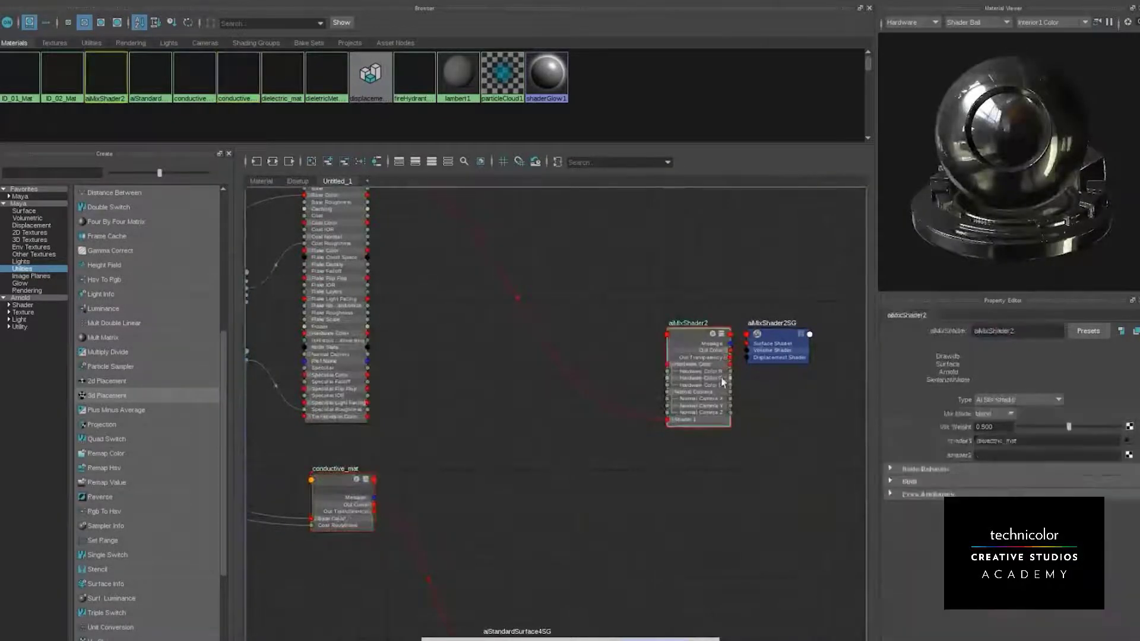
middle_click(999, 459)
key(Return)
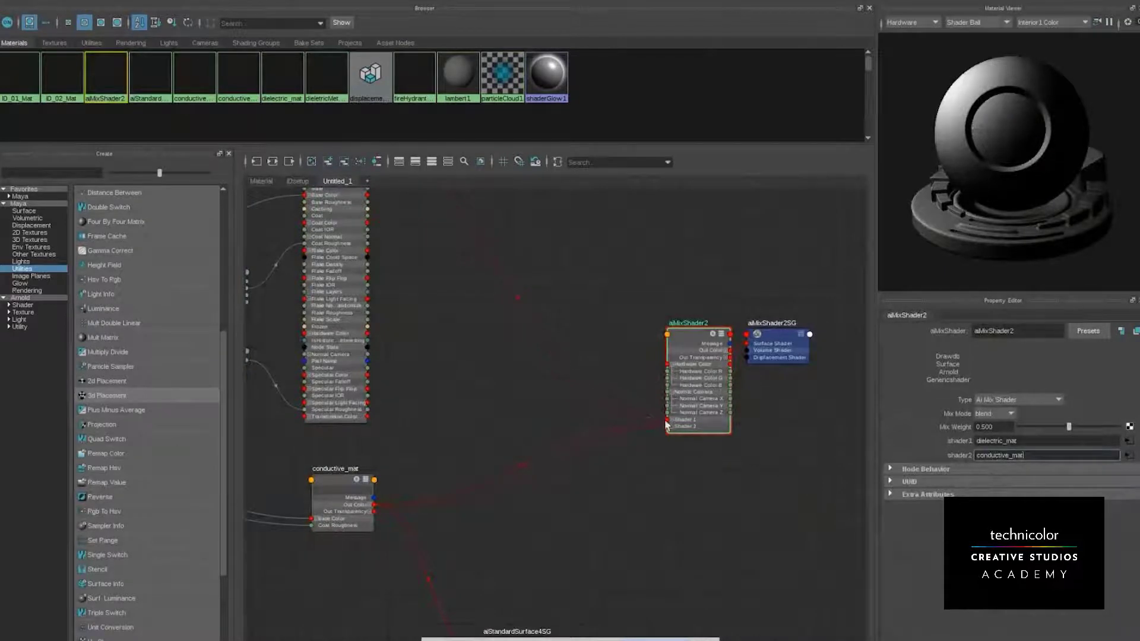
Try Mix Weight values of 1.0 and 0.454 on aiMixShader2 to shift the blend between the two materials
alt+middle_drag(719, 437, 661, 449)
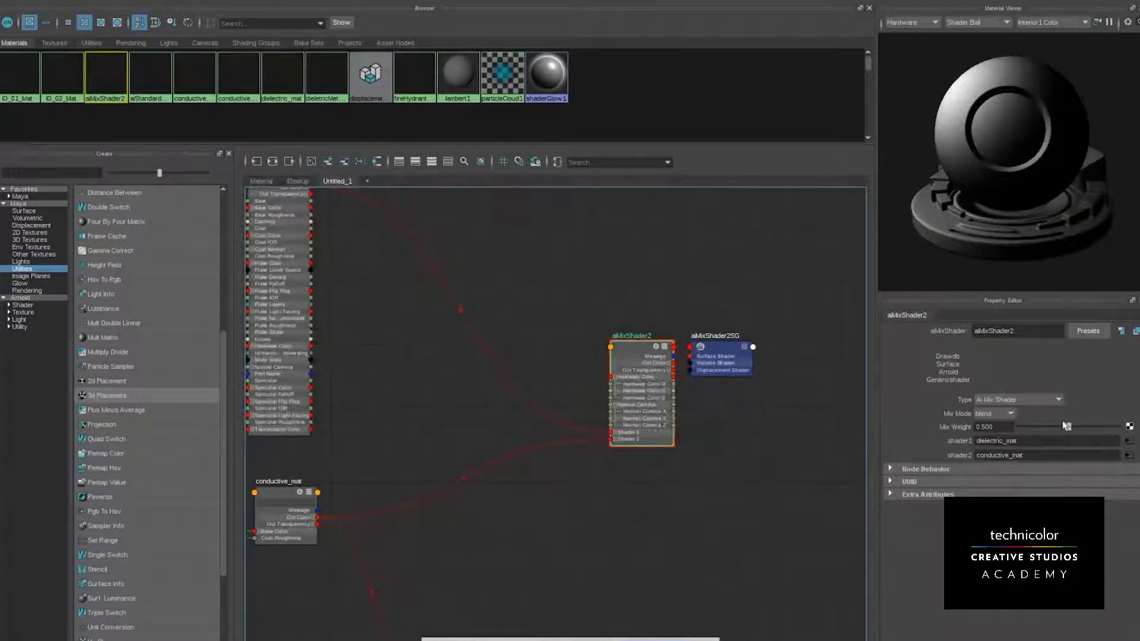
drag(1068, 426, 1127, 430)
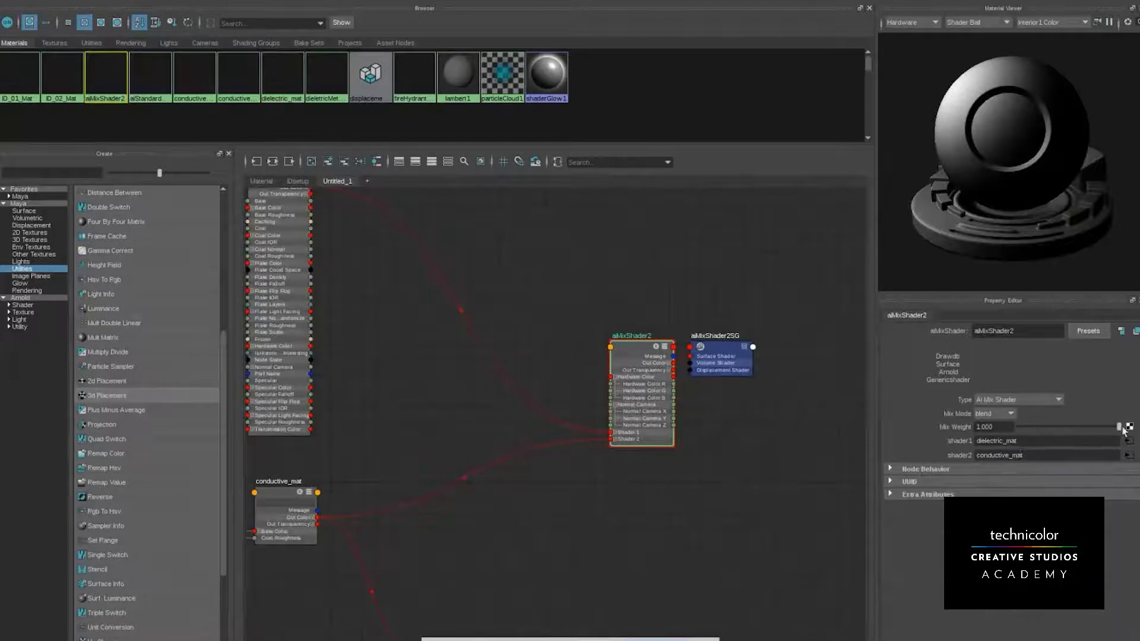
click(1015, 427)
drag(1007, 449, 1064, 449)
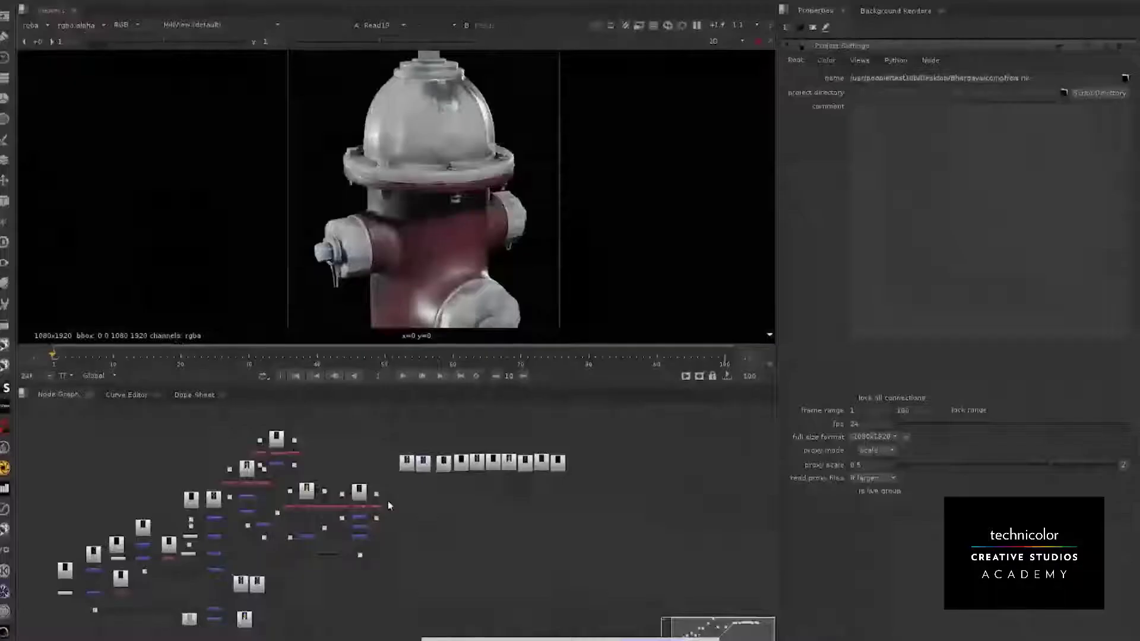
Switch to Nuke to view the hydrant's mask textures, and examine the conductive metal mask on the texture requirements slide in Google Slides
scroll(472, 467, up, 4)
click(519, 468)
key(1)
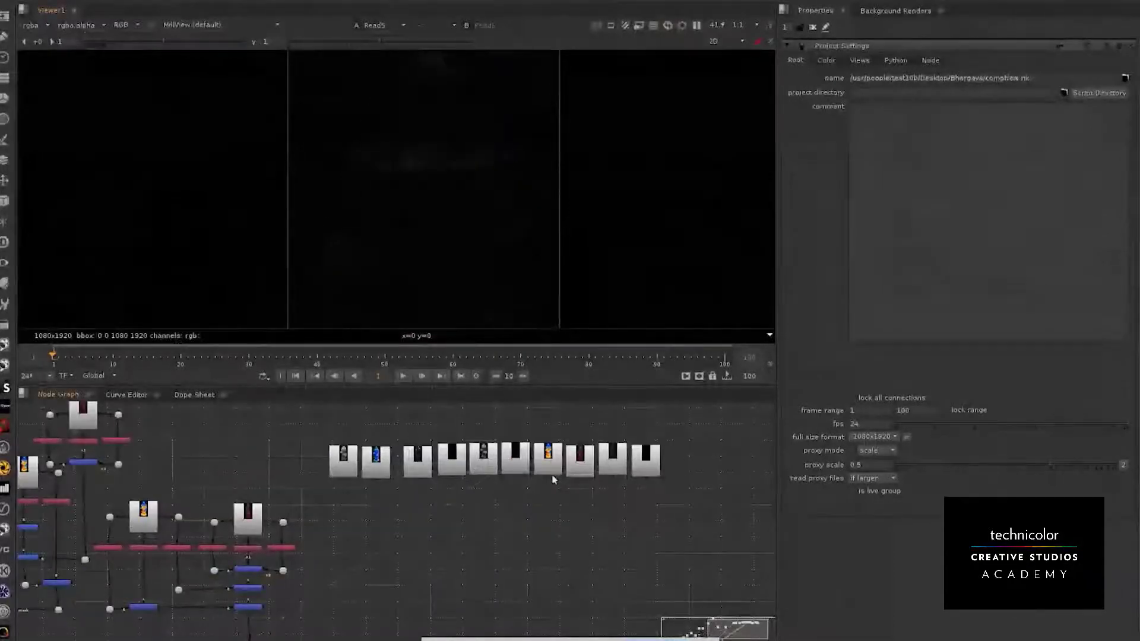
click(606, 464)
key(1)
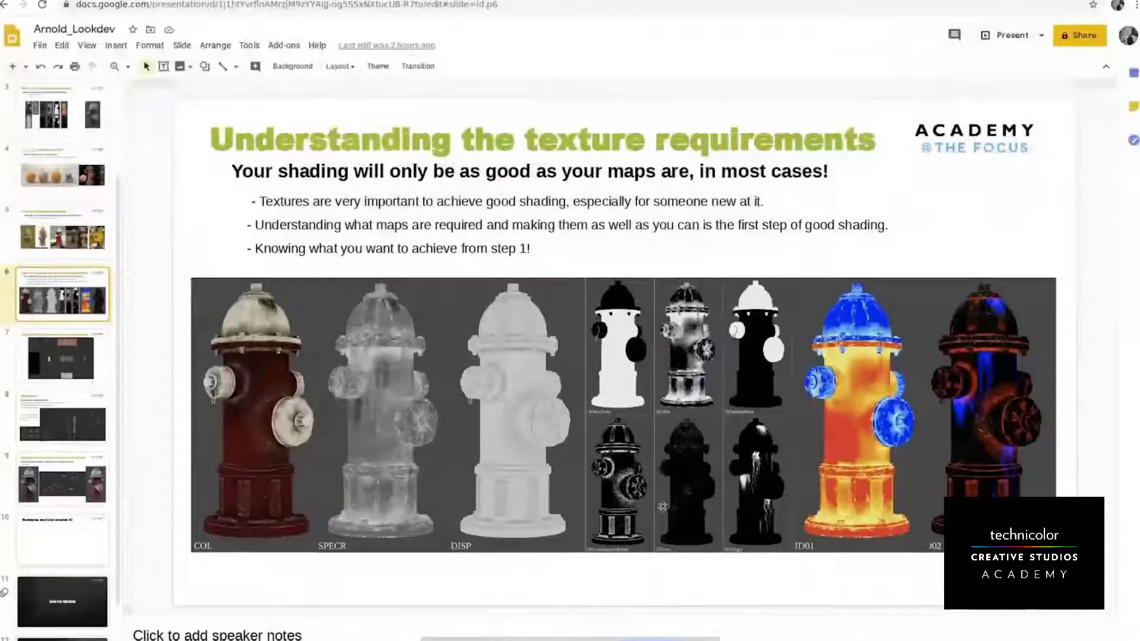
click(652, 506)
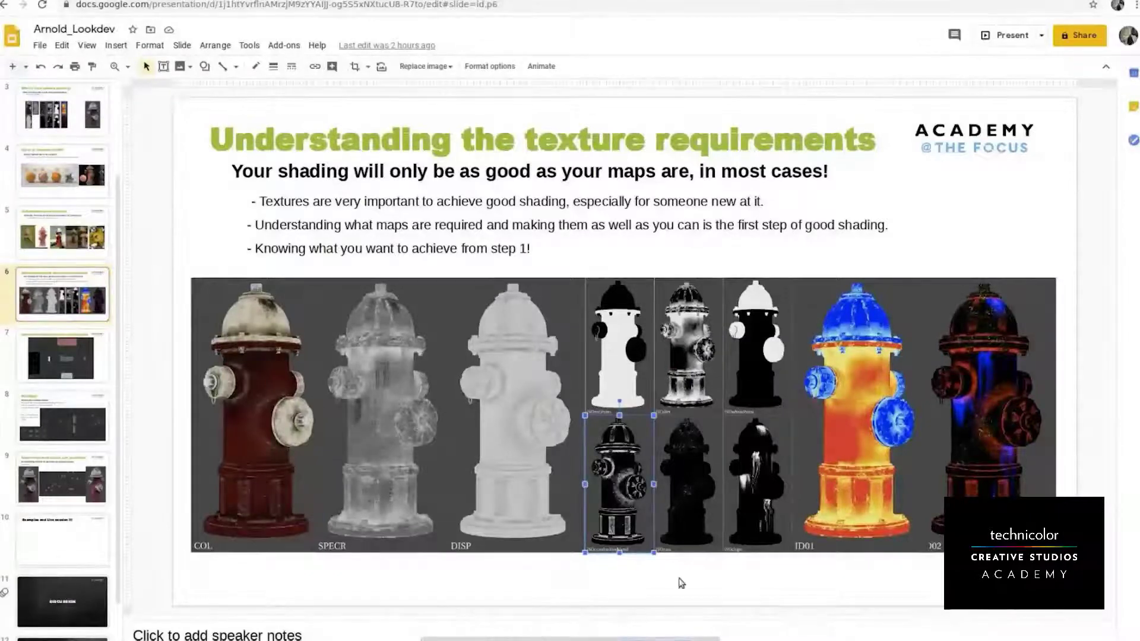
click(681, 583)
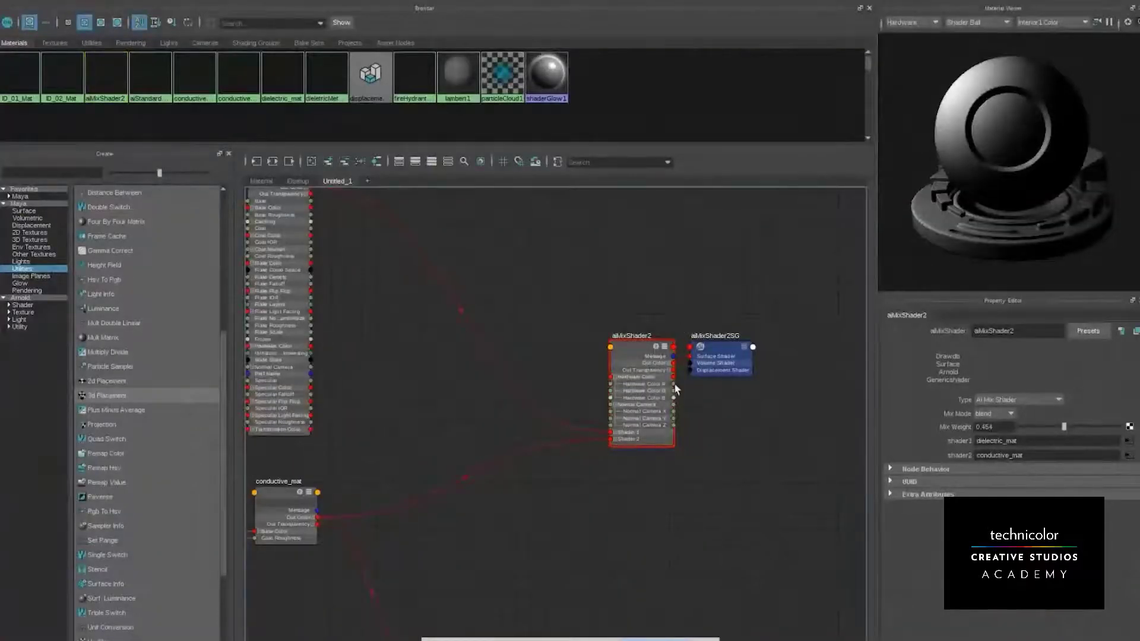
Back in Maya, move aiMixShader2 and its shading group farther away from dielectric_mat and conductive_mat
scroll(675, 389, down, 5)
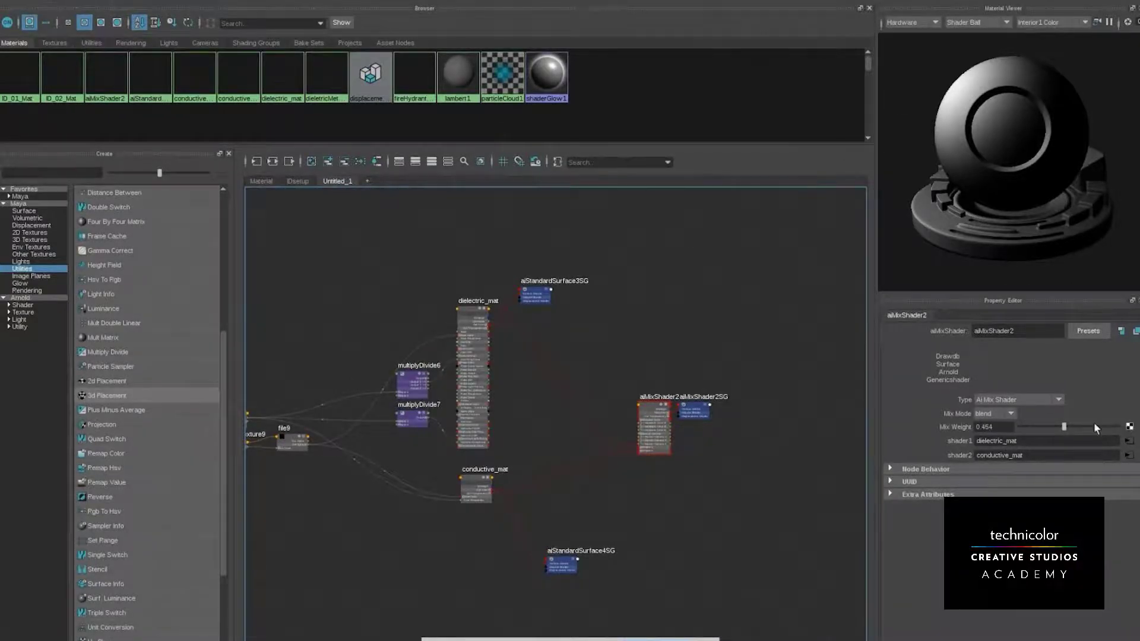
click(655, 439)
drag(654, 436, 768, 445)
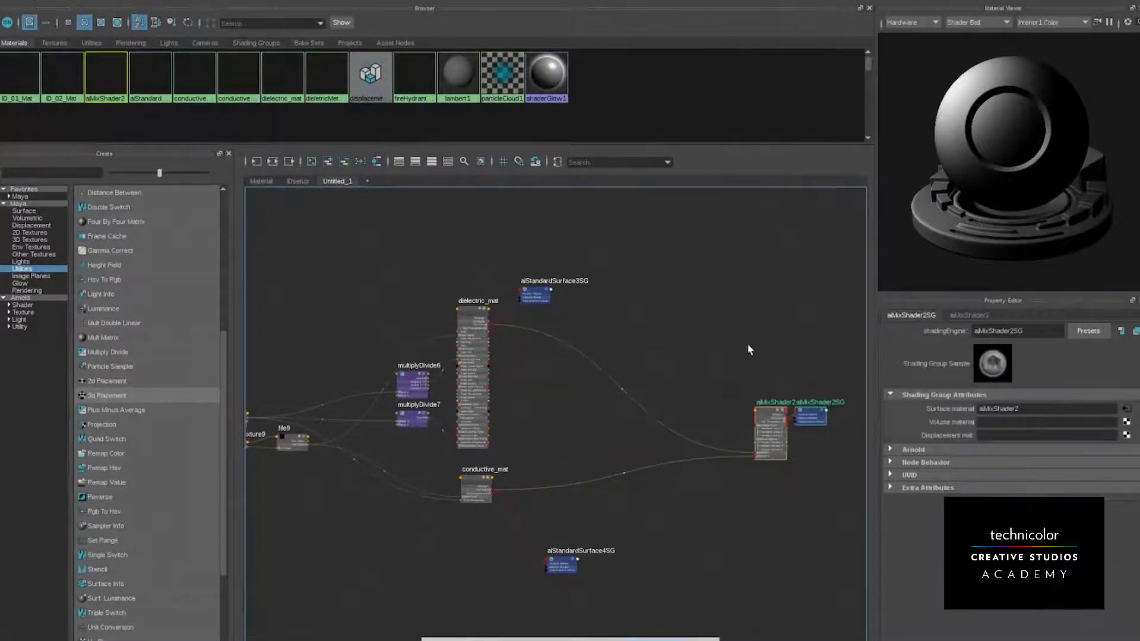
click(747, 345)
alt+middle_drag(704, 355, 631, 367)
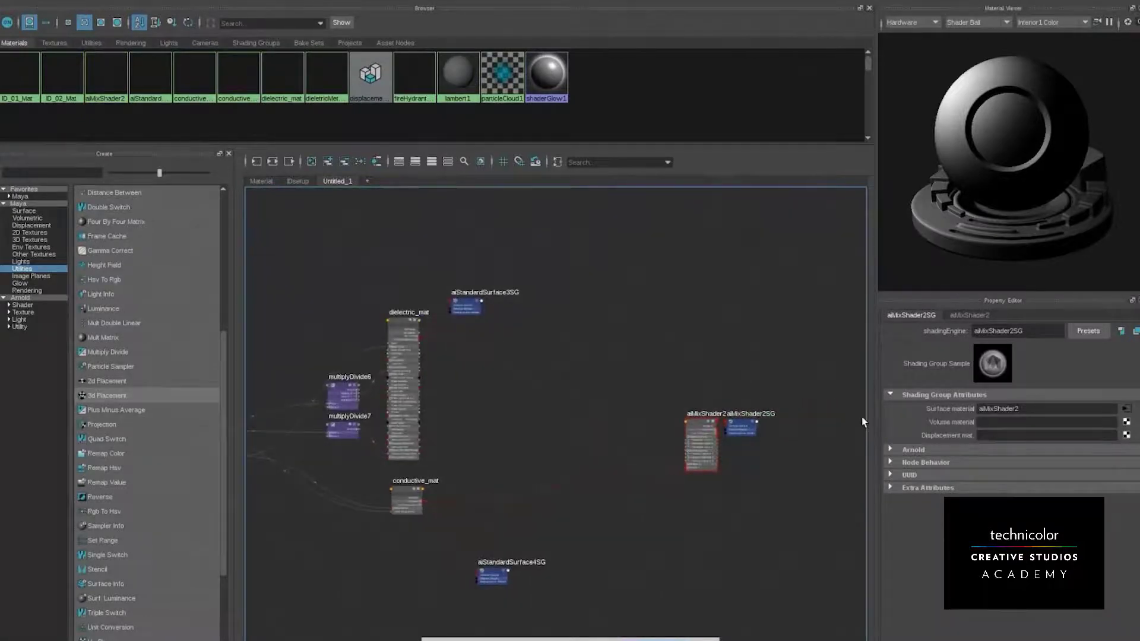
Map a new File texture to the Mix Weight of aiMixShader2
click(707, 453)
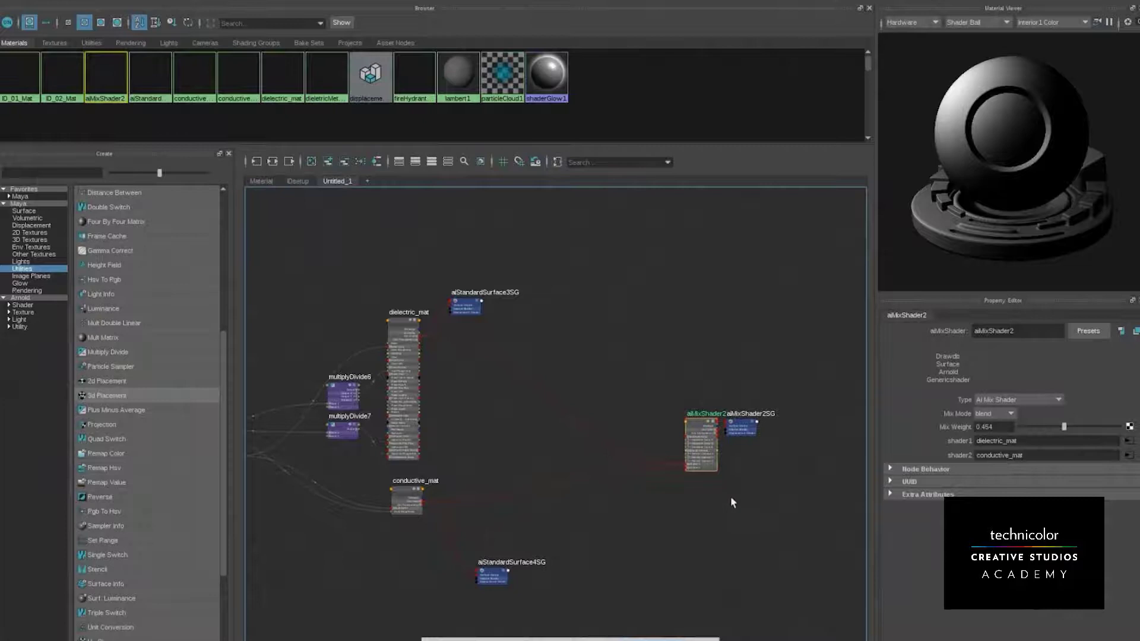
click(1128, 426)
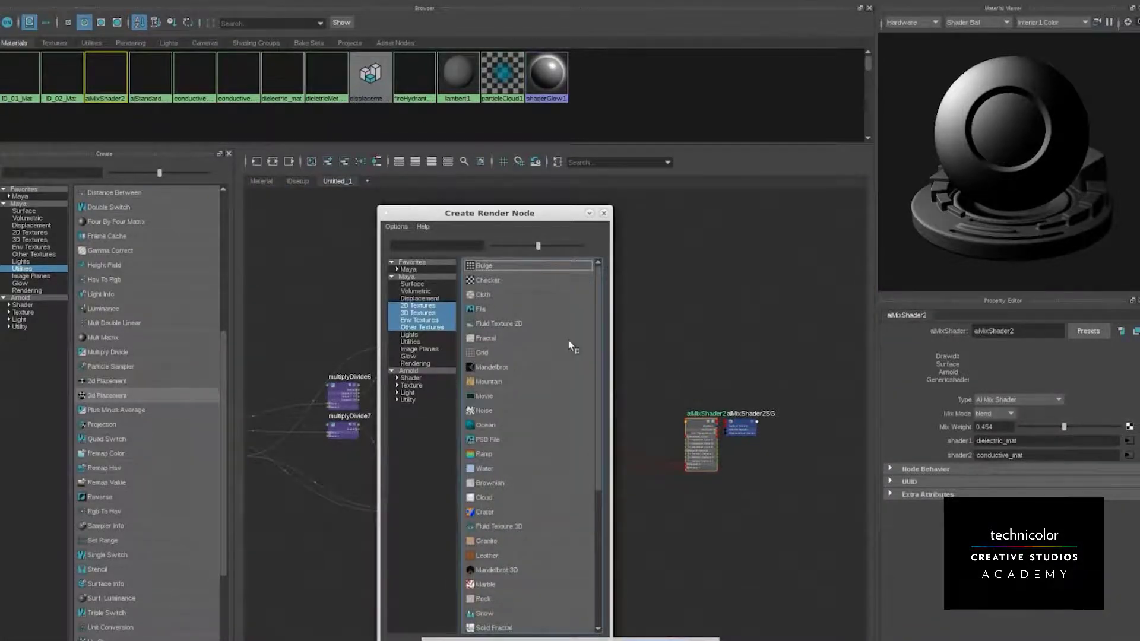
click(490, 308)
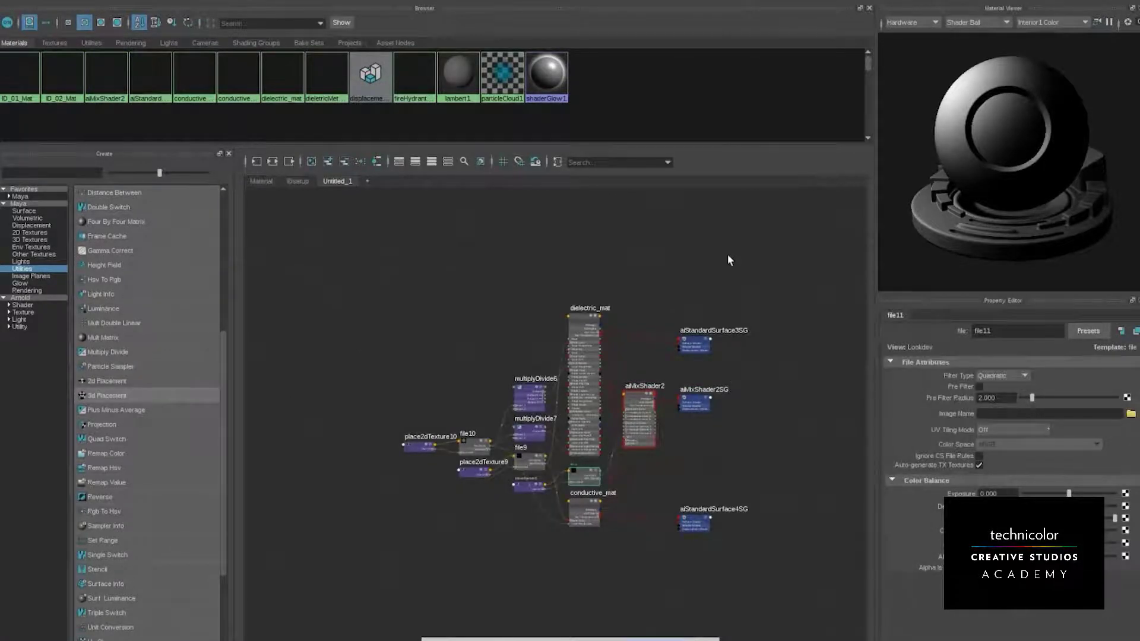
key(Tab)
Move aiMixShader2 and its shading group well to the right of the materials, and place file11 with place2dTexture11 just above and before it
click(651, 256)
alt+middle_drag(659, 462, 578, 462)
drag(671, 381, 539, 440)
drag(555, 431, 816, 439)
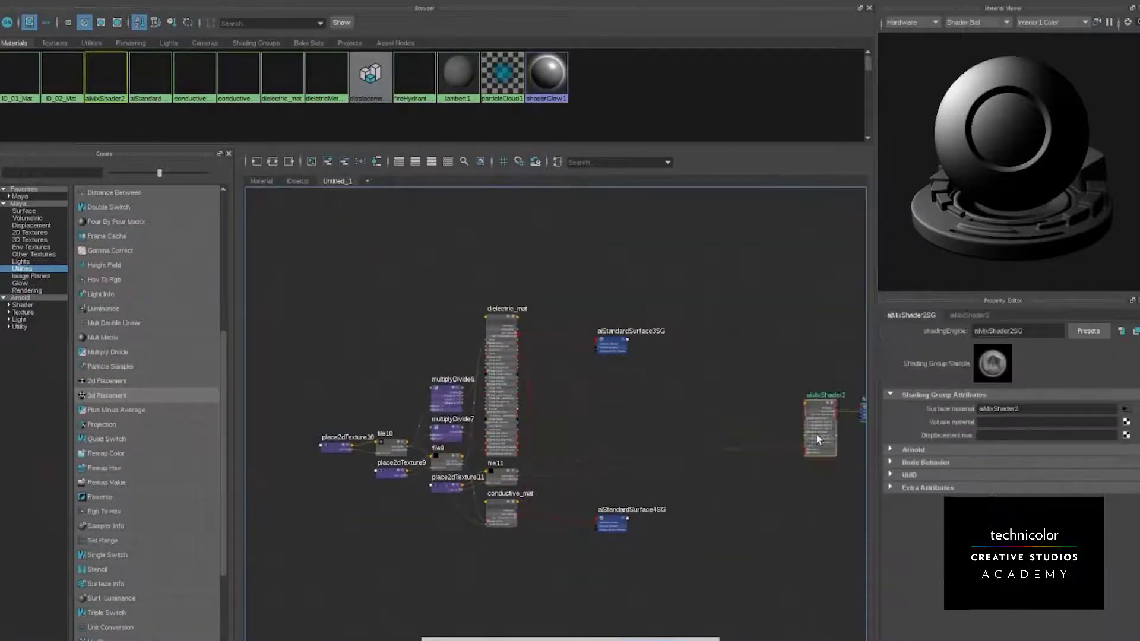
drag(420, 501, 703, 342)
shift+click(505, 525)
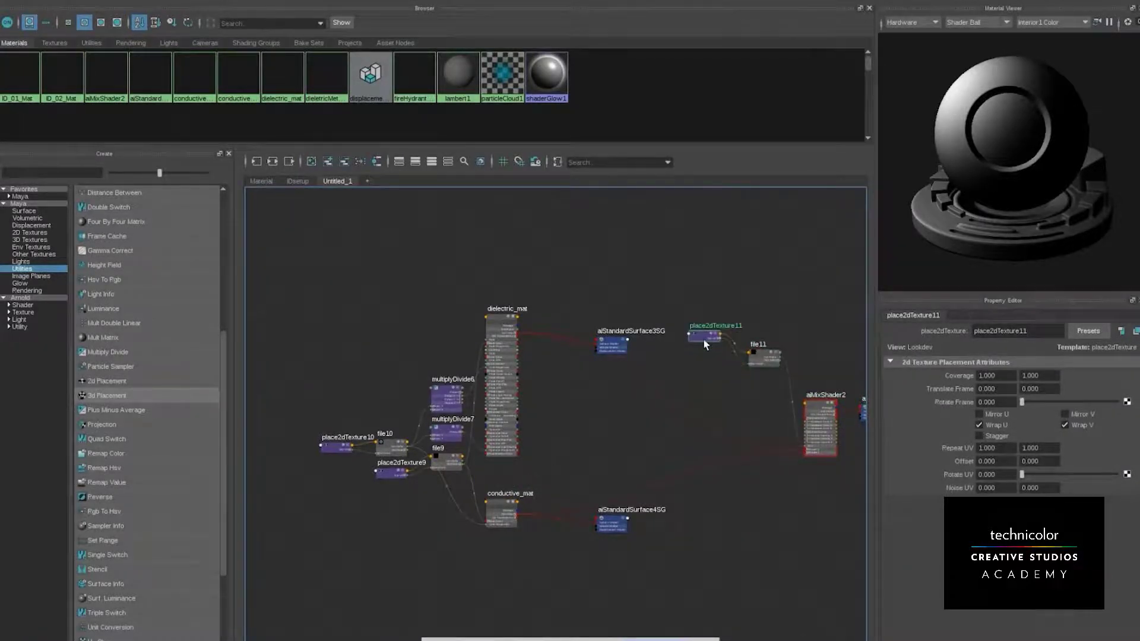
Load ISOconductiveMetal_1001.exr from the Textures folder as the image of file11
click(760, 357)
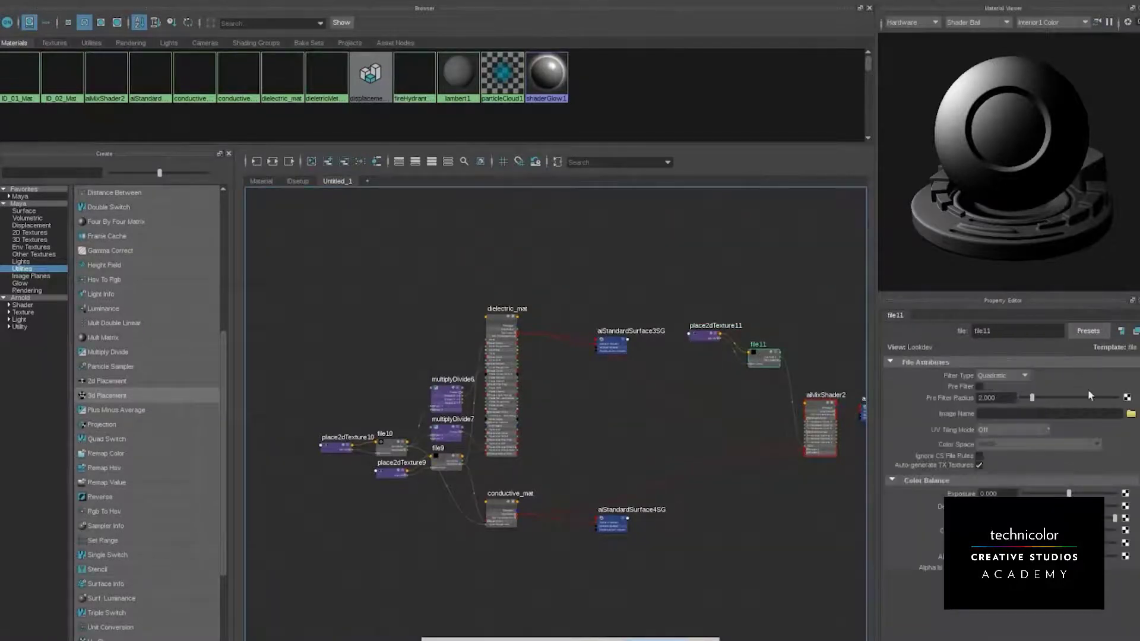
click(1130, 414)
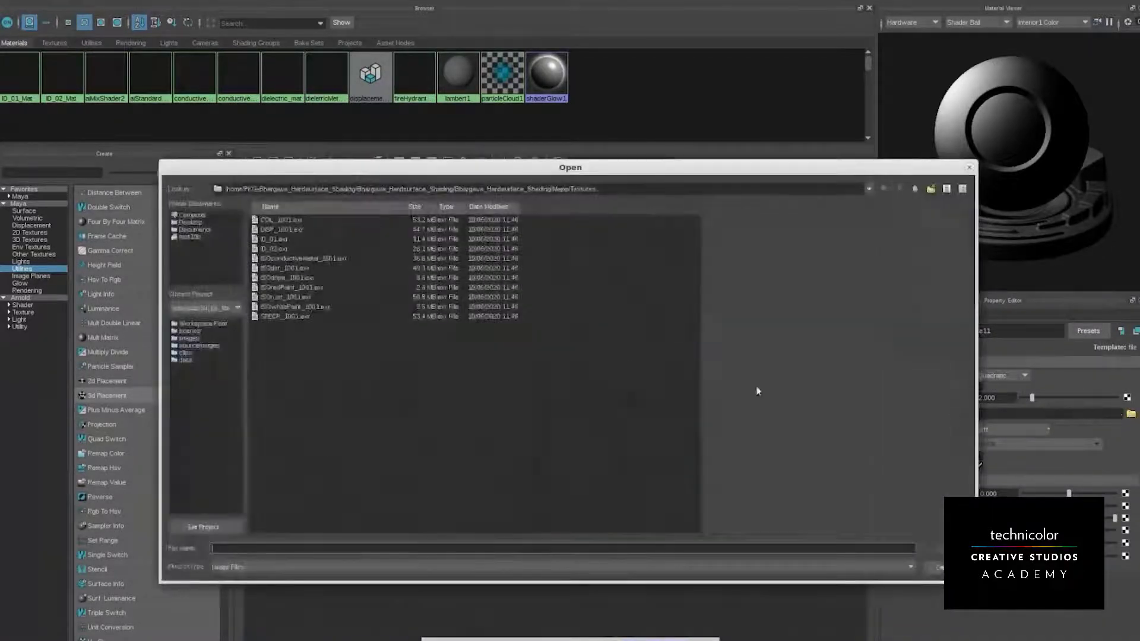
click(316, 259)
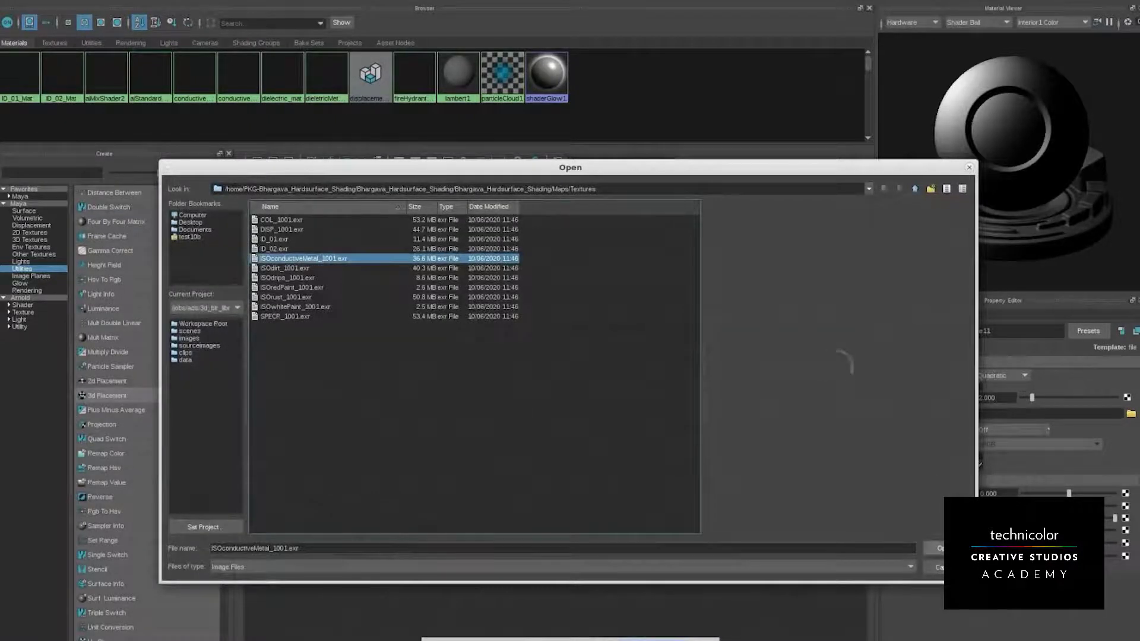
key(Return)
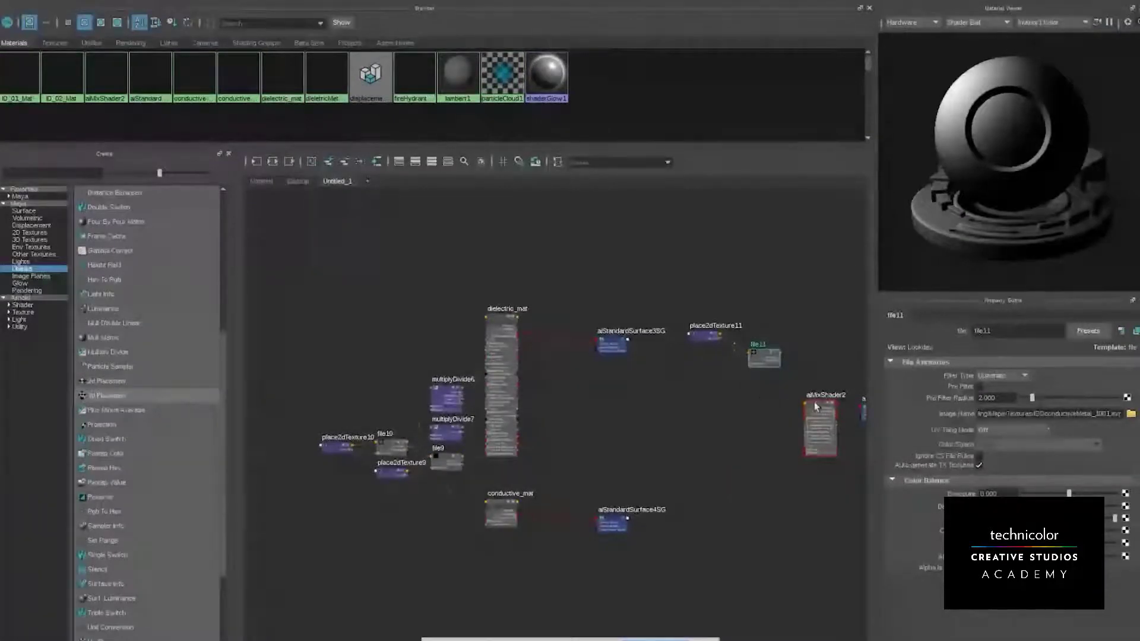
Check file11's connection to the aiMixShader2 Mix input, and move aiMixShader2SG farther right and slightly down from the mix shader
scroll(742, 409, up, 8)
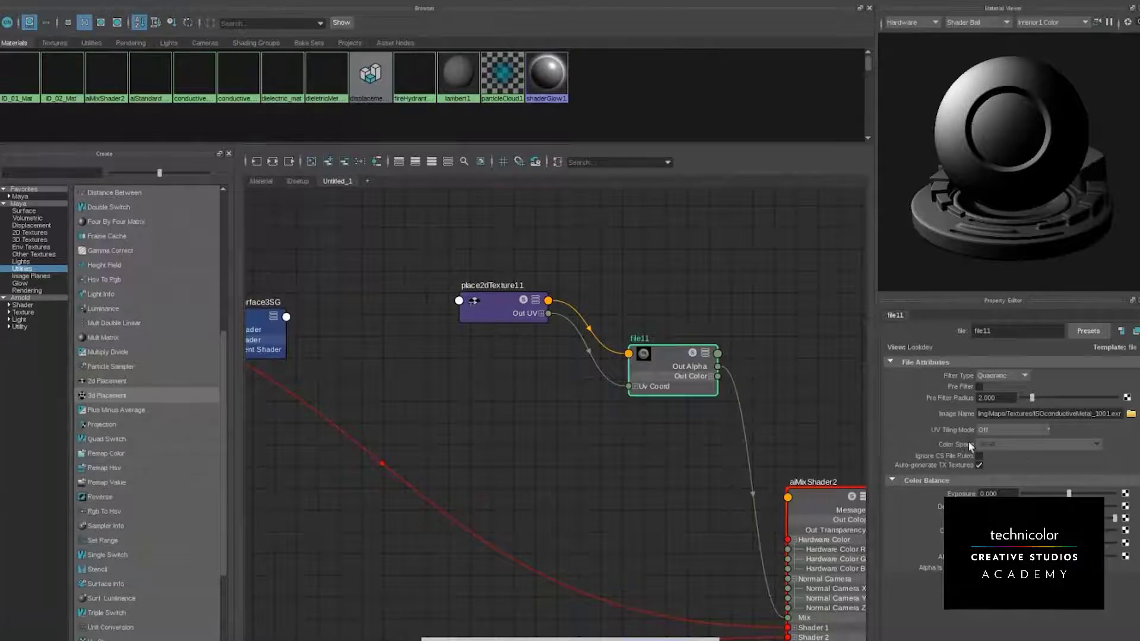
click(793, 441)
alt+middle_drag(795, 441, 702, 444)
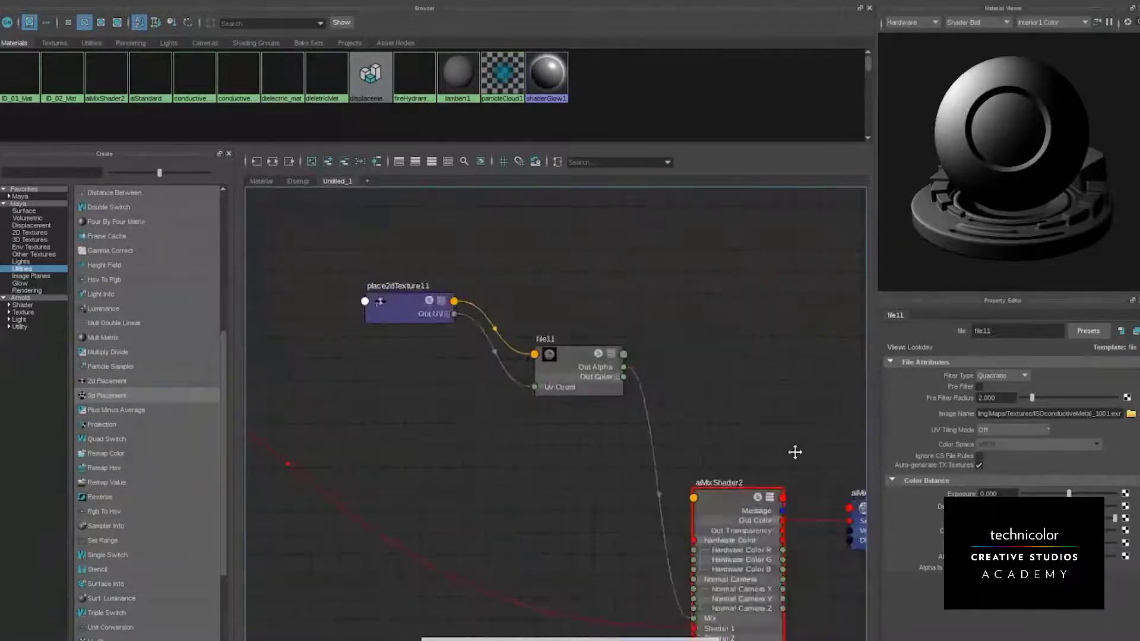
scroll(716, 441, down, 5)
alt+middle_drag(751, 501, 661, 431)
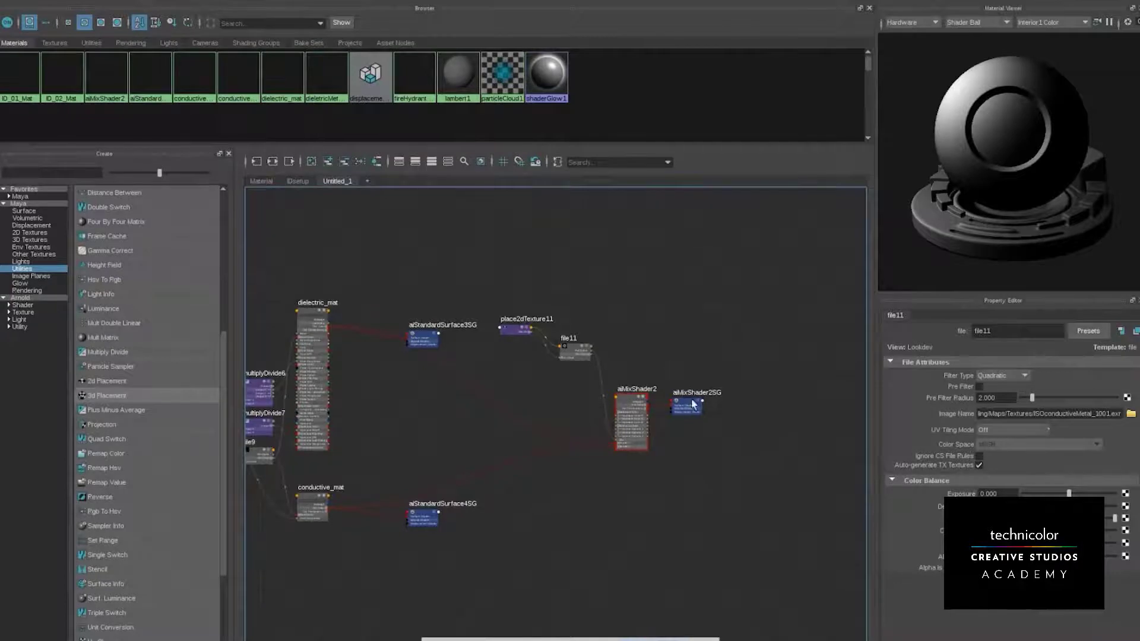
drag(703, 407, 778, 453)
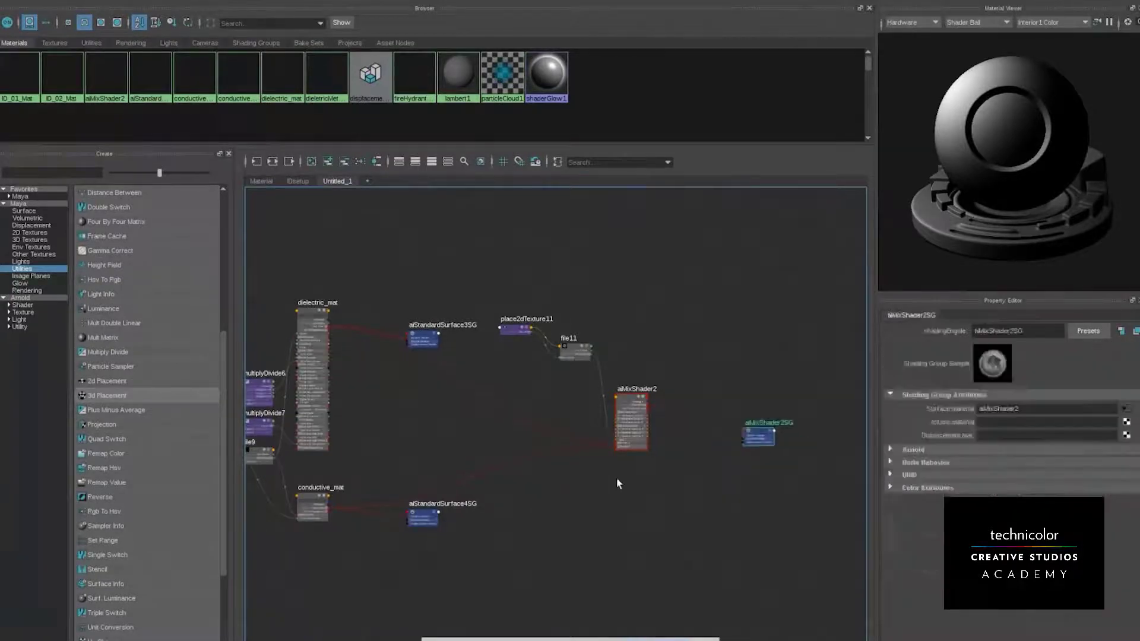
Create a displacement shader without its own shading group and connect it to the Displacement Shader input of aiMixShader2SG
scroll(617, 494, up, 5)
alt+middle_drag(616, 497, 597, 504)
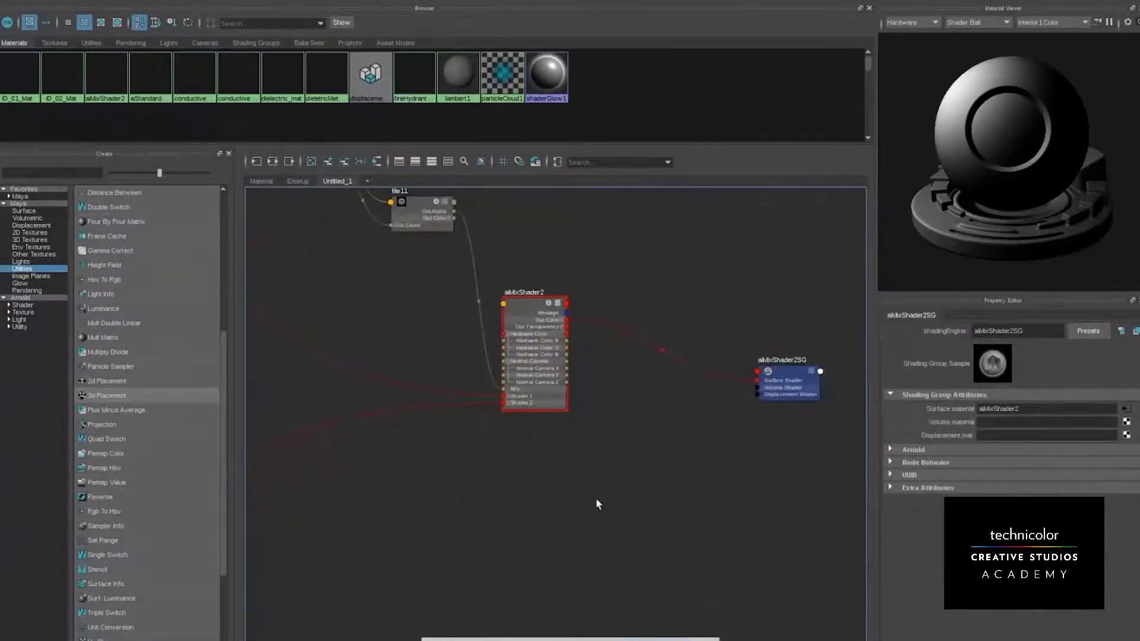
key(Tab)
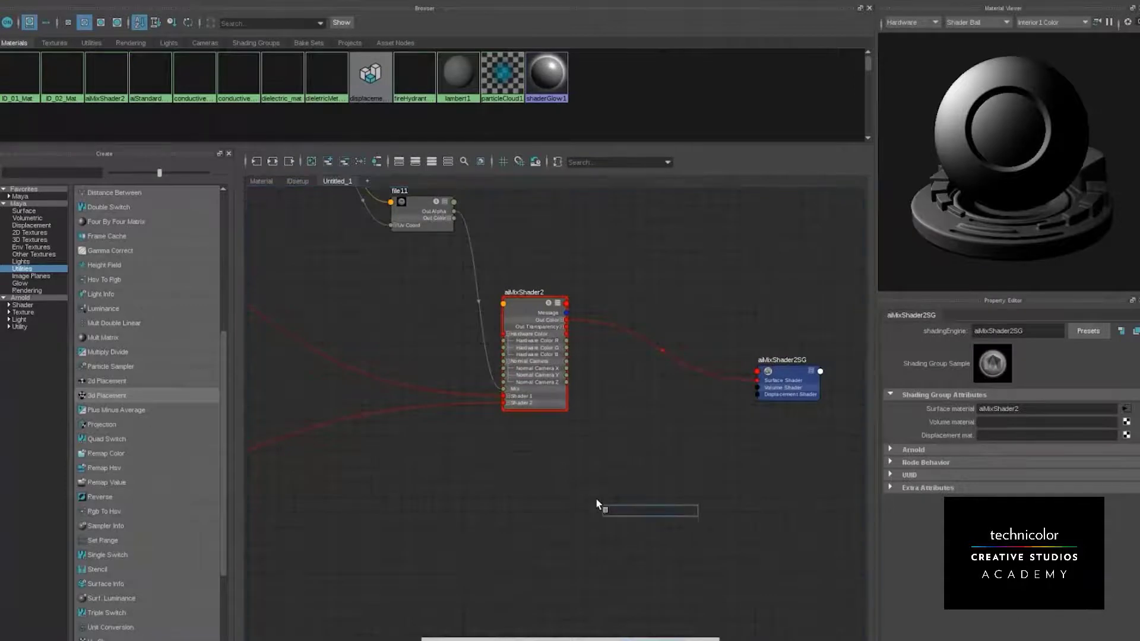
text(displ)
key(Down)
key(Return)
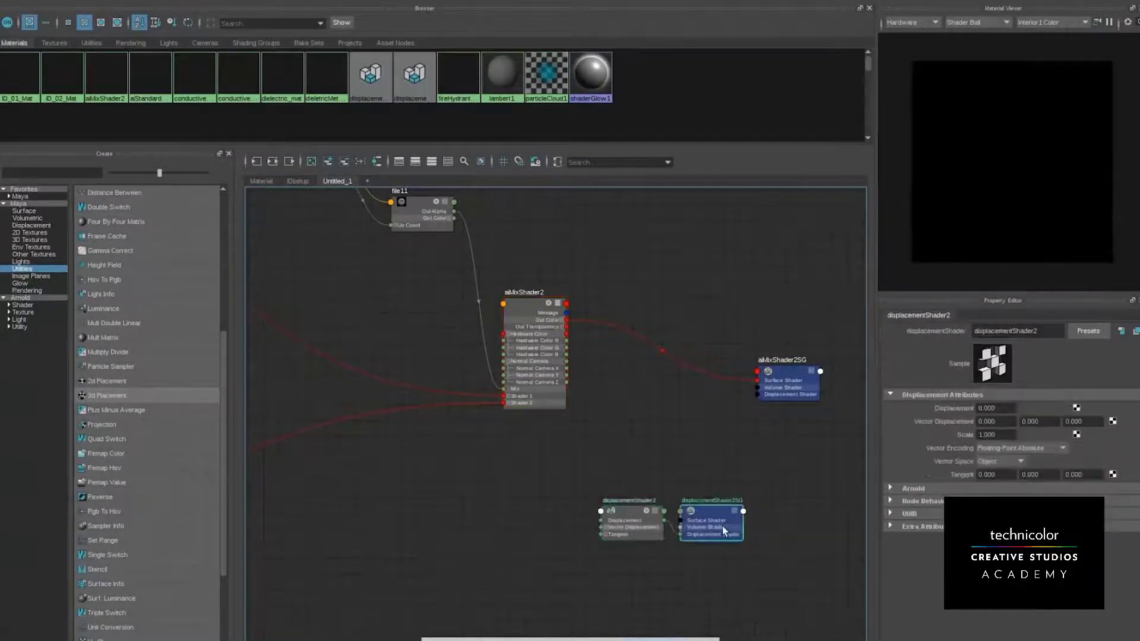
key(Delete)
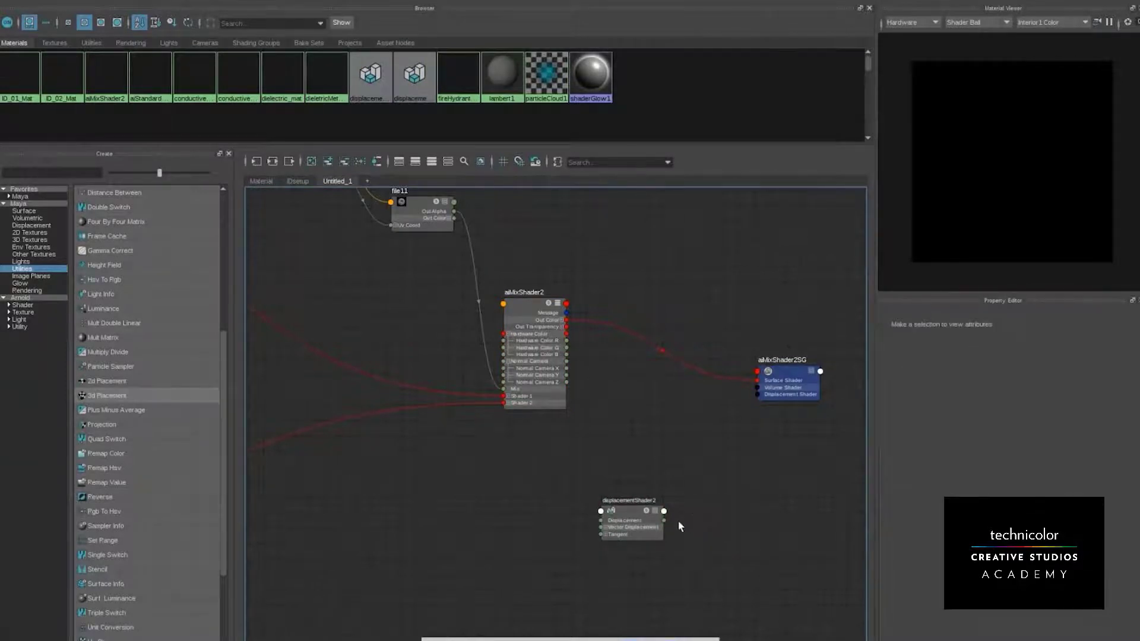
drag(663, 520, 772, 396)
Add a File texture to the left of displacementShader2 and connect its Out Alpha to the Displacement input
key(Tab)
text(fil)
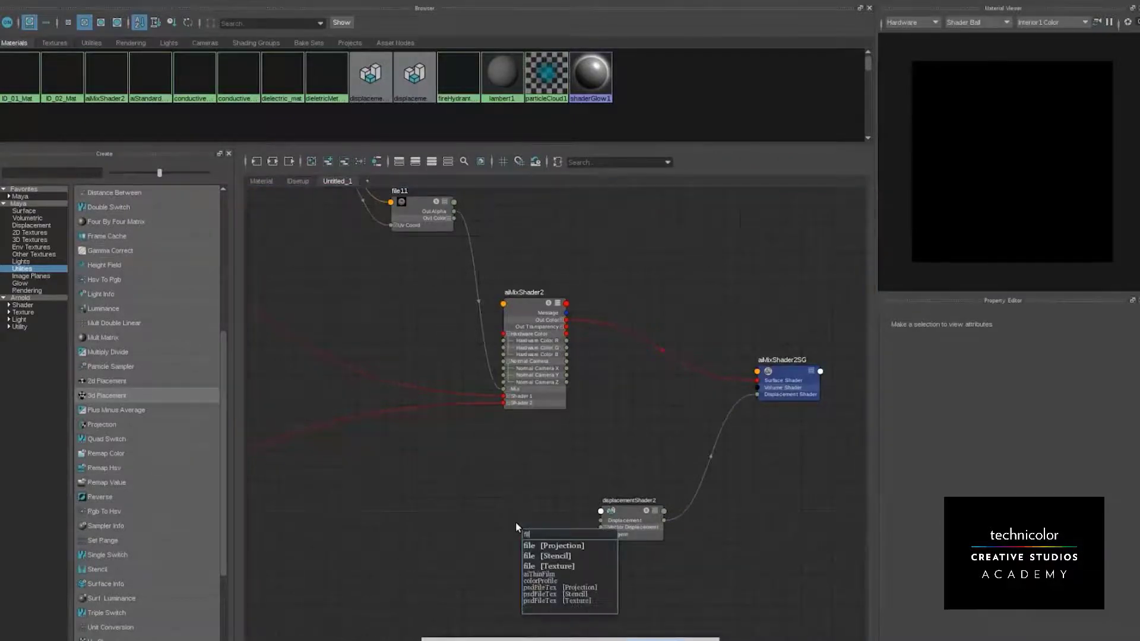
key(Down)
key(Down)
key(Down)
key(Return)
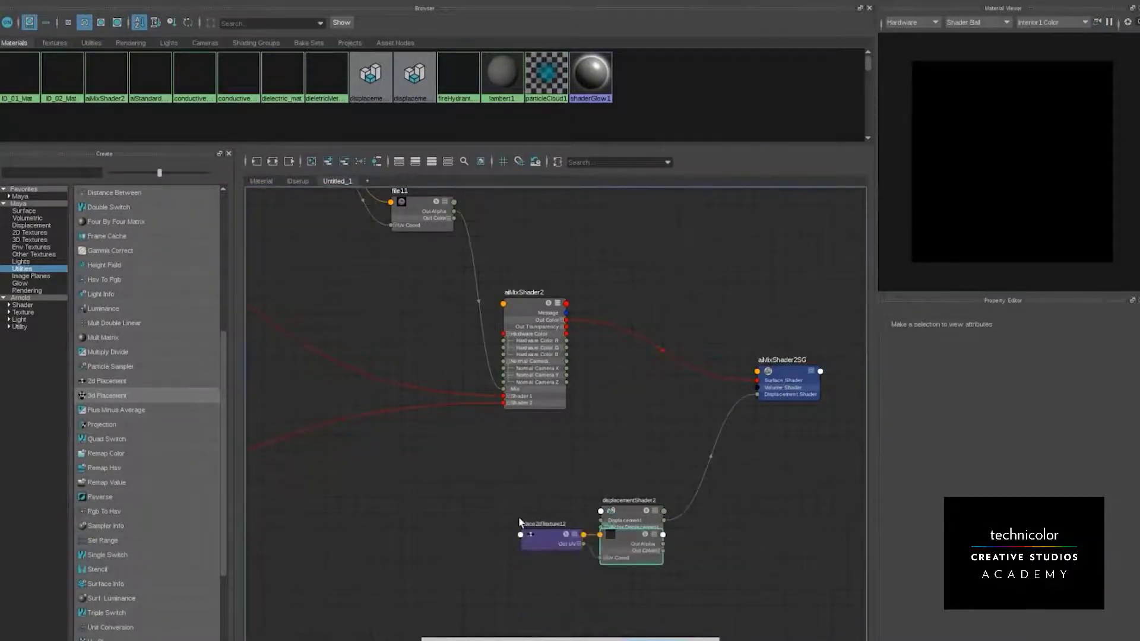
mouse_move(622, 543)
mouse_down()
mouse_move(365, 539)
mouse_move(365, 523)
mouse_move(383, 513)
mouse_move(632, 525)
mouse_up()
click(434, 537)
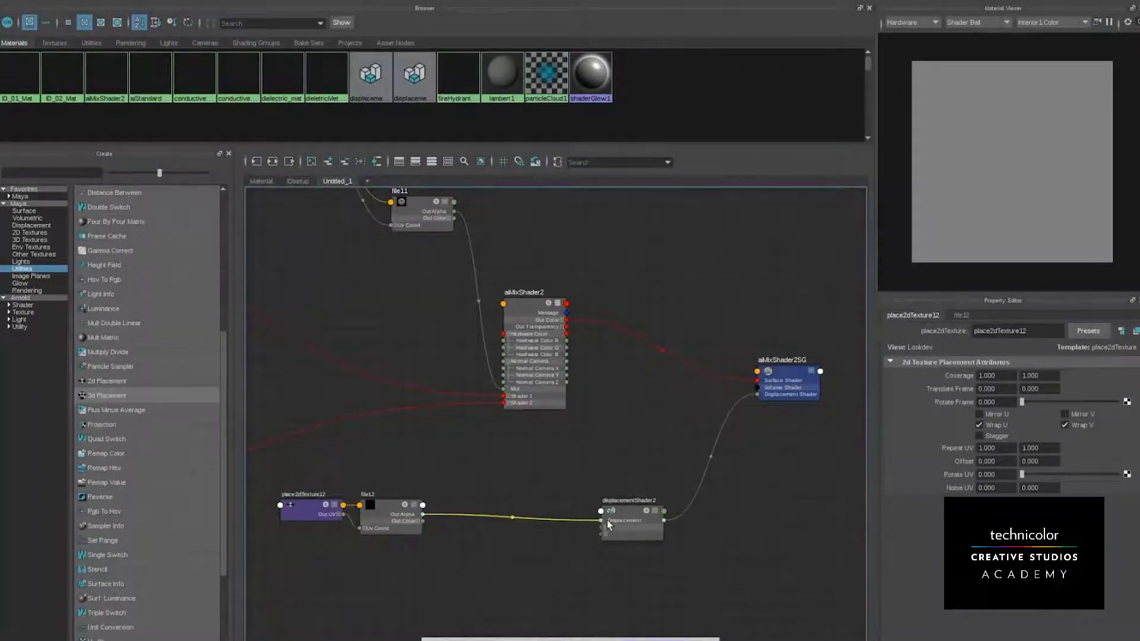
Load DISP_1001.exr from the Textures folder as the image of file12, and shift file12 with its placement node slightly toward the displacement shader
click(405, 523)
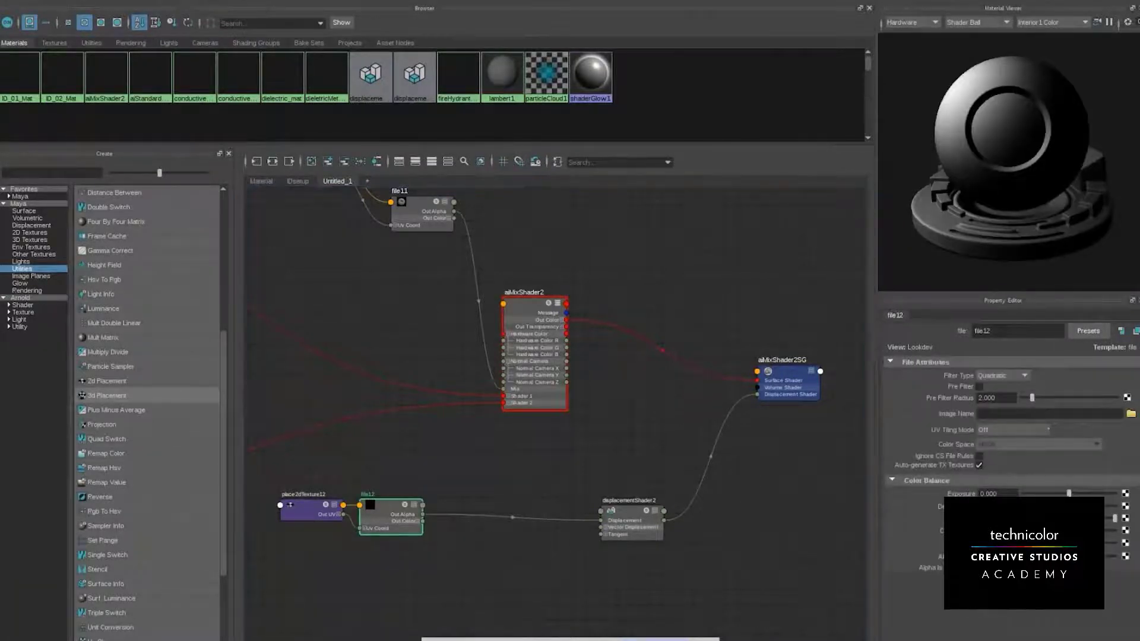
click(1130, 414)
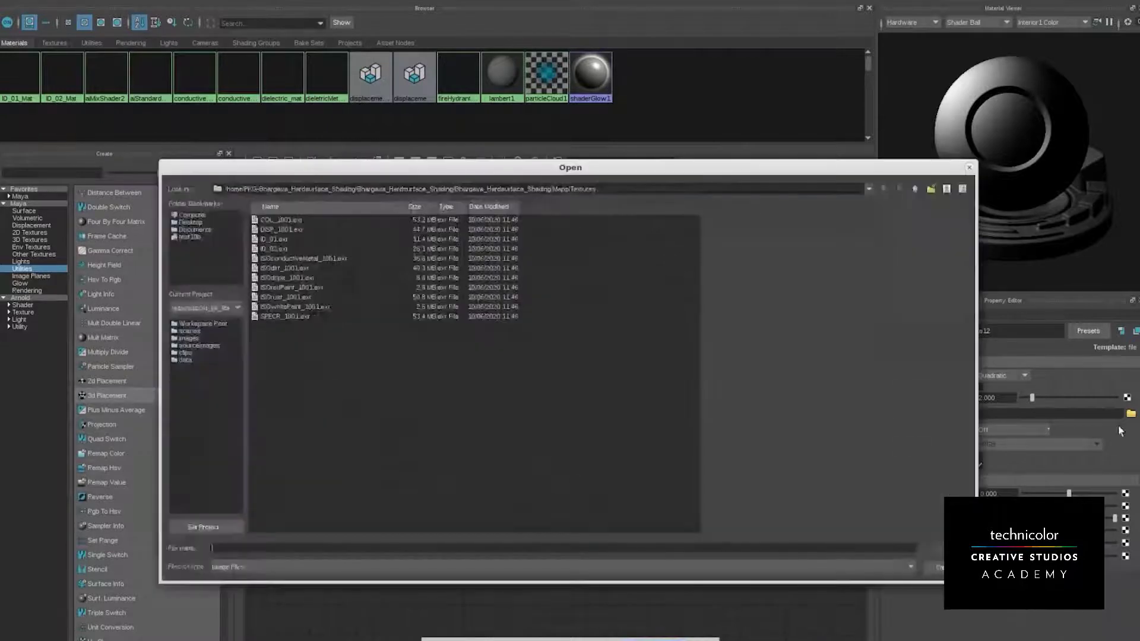
double_click(283, 231)
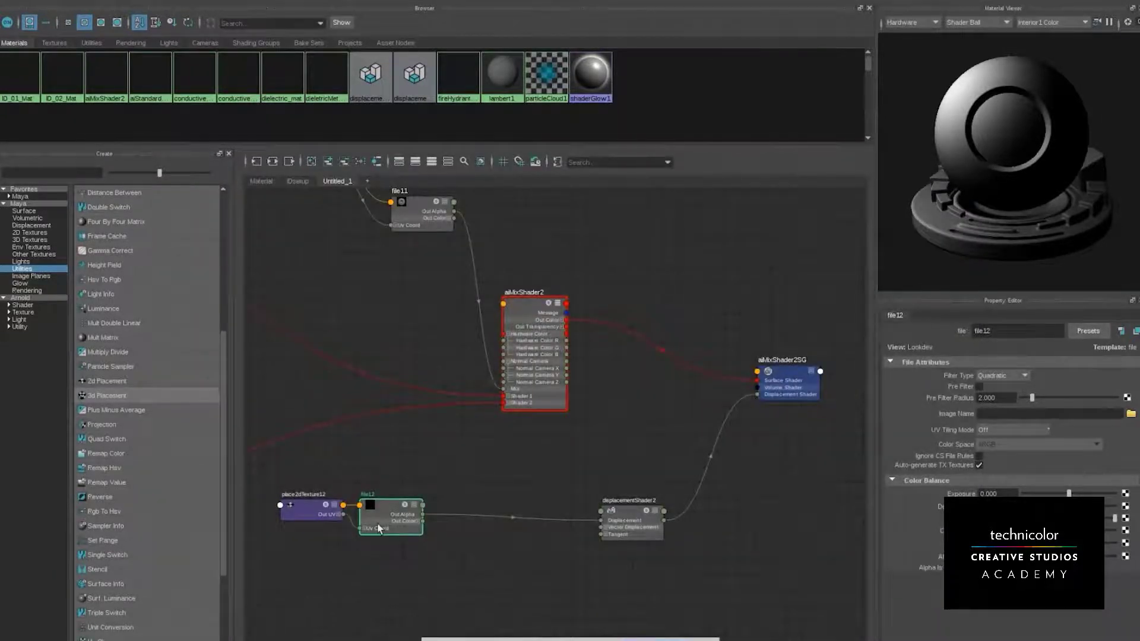
drag(377, 523, 396, 536)
click(588, 546)
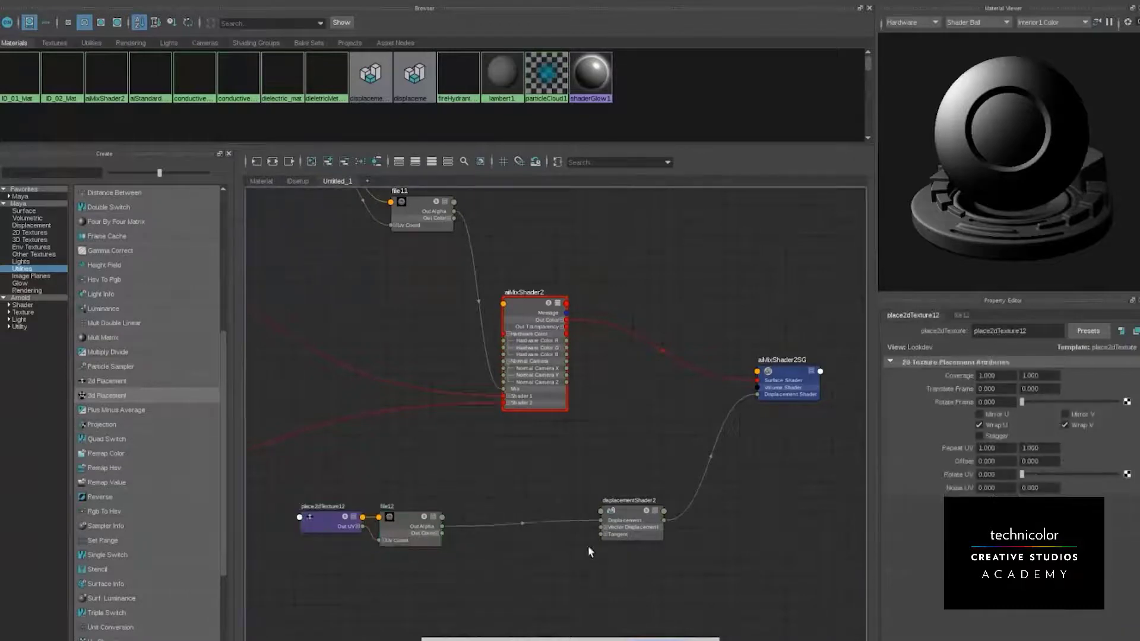
Set the Scale of displacementShader2 to 0.5
click(631, 526)
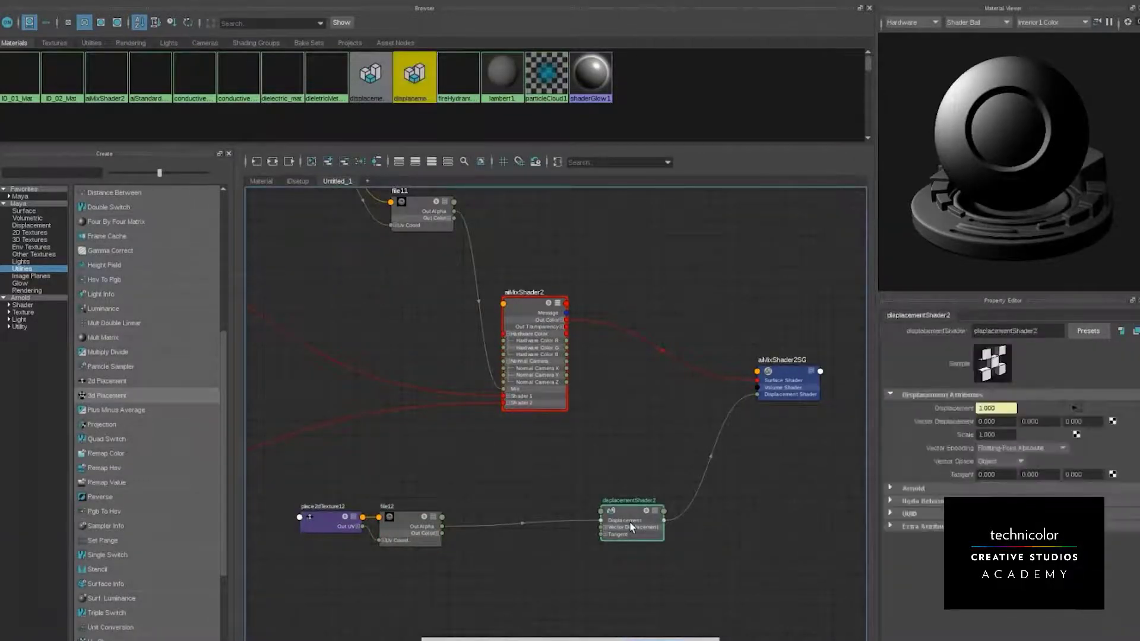
click(1011, 434)
drag(1011, 433, 848, 431)
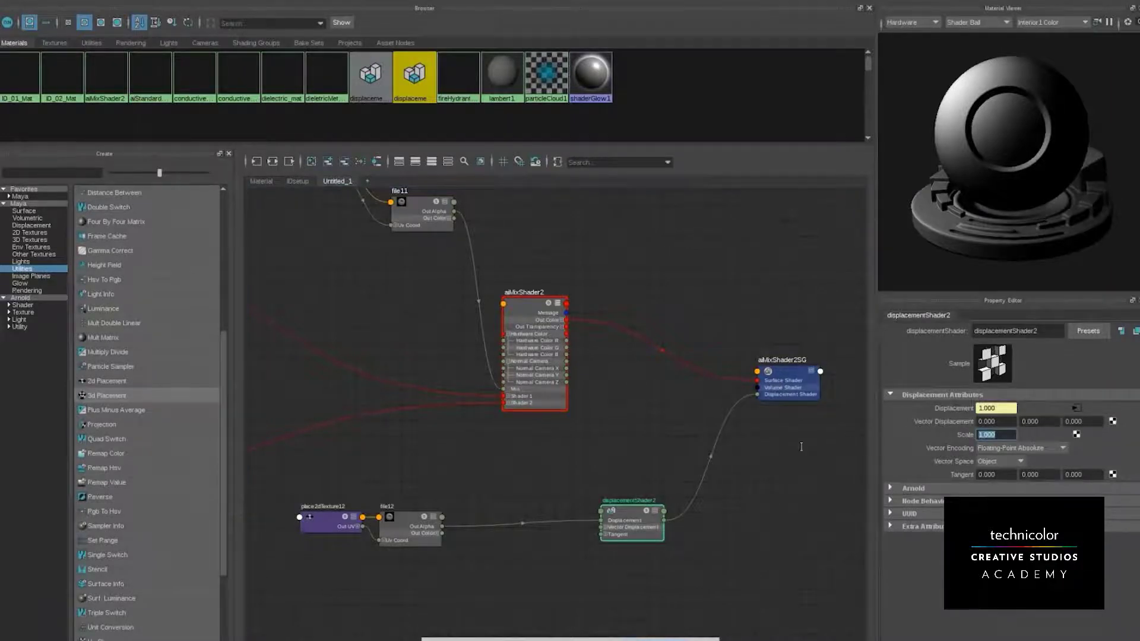
key(BackSpace)
text(.5)
key(Return)
drag(1006, 438, 1058, 434)
click(694, 301)
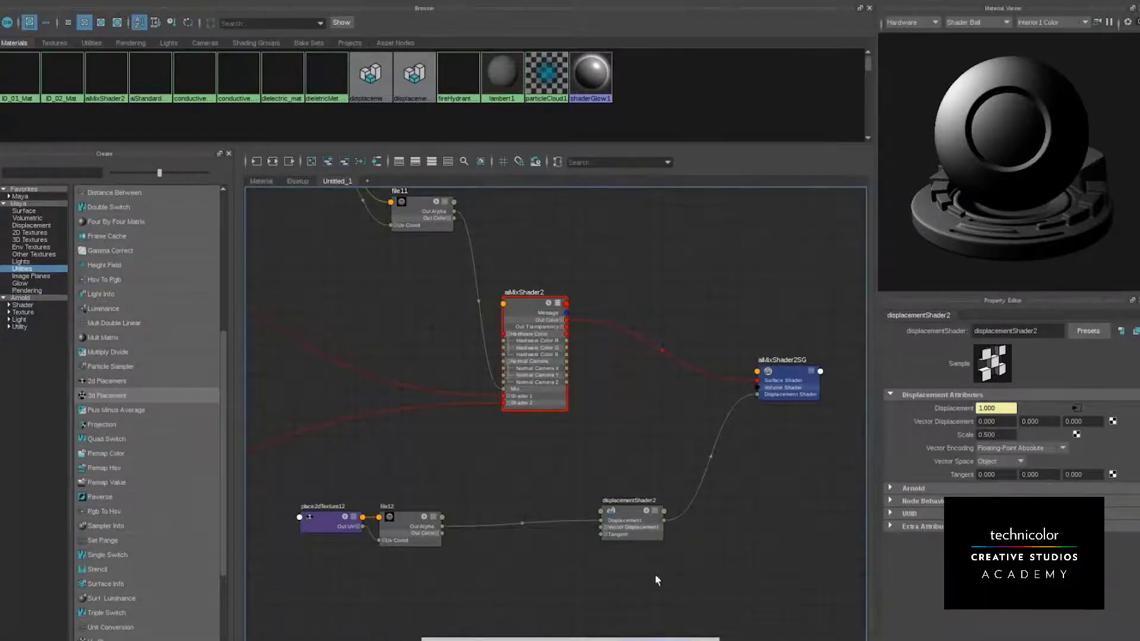
Delete the unused aiStandardSurface2 and its shading group from the Material network
scroll(603, 382, down, 5)
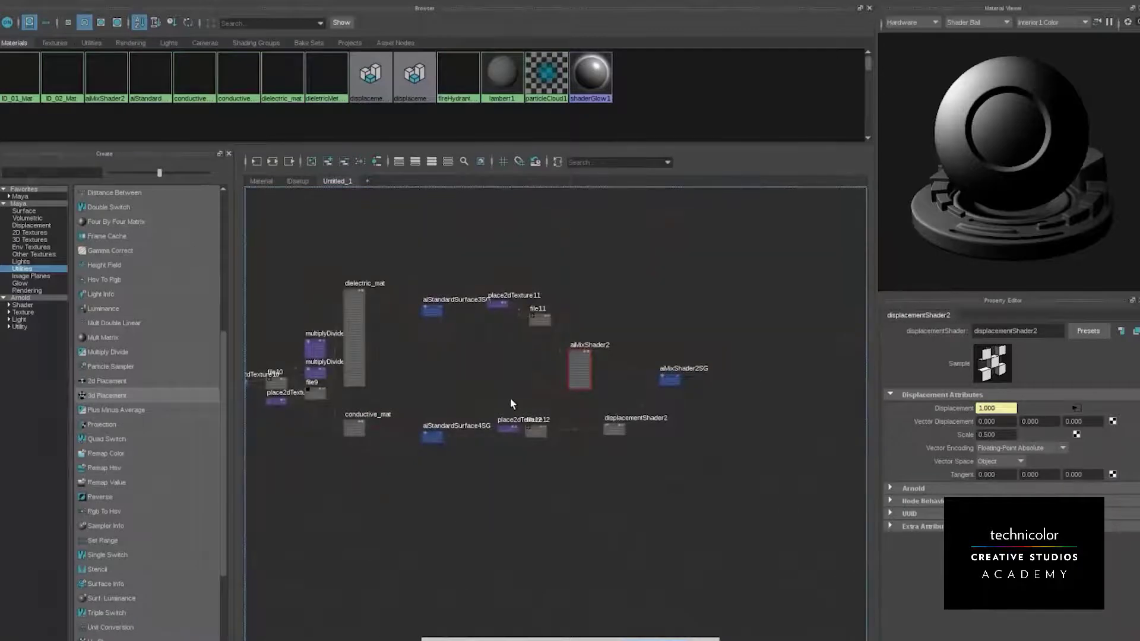
alt+middle_drag(324, 269, 416, 302)
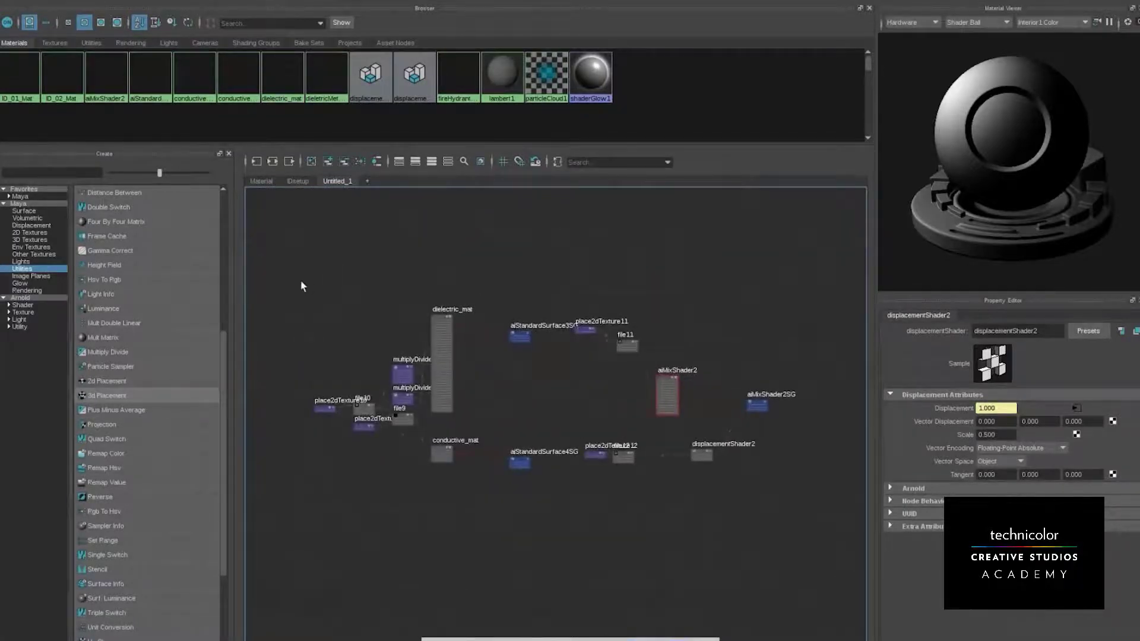
click(364, 249)
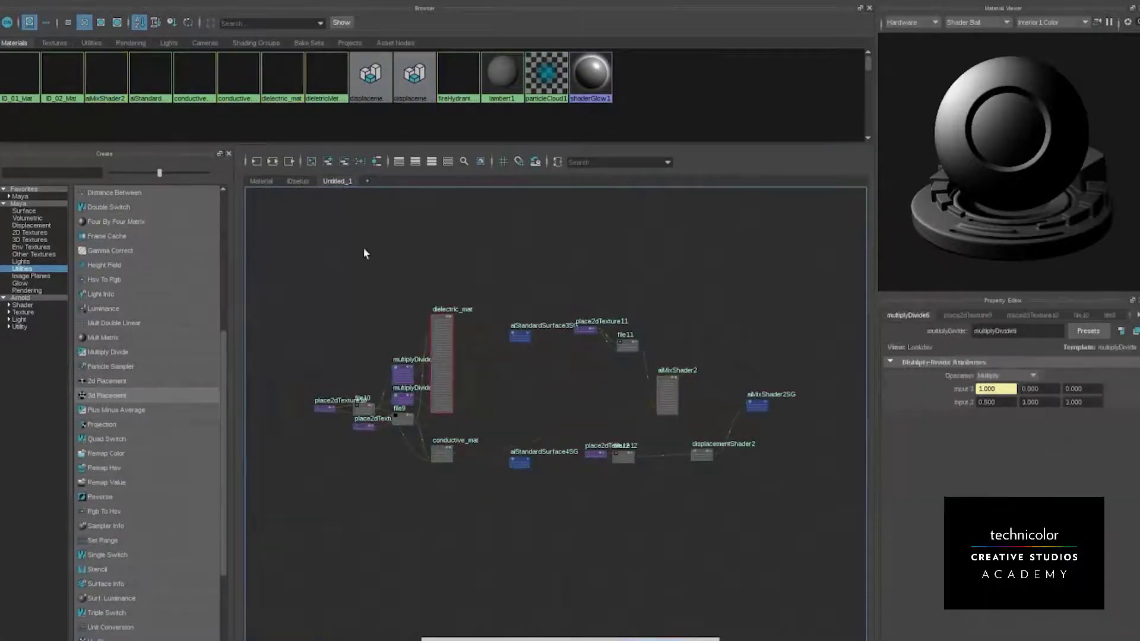
click(256, 181)
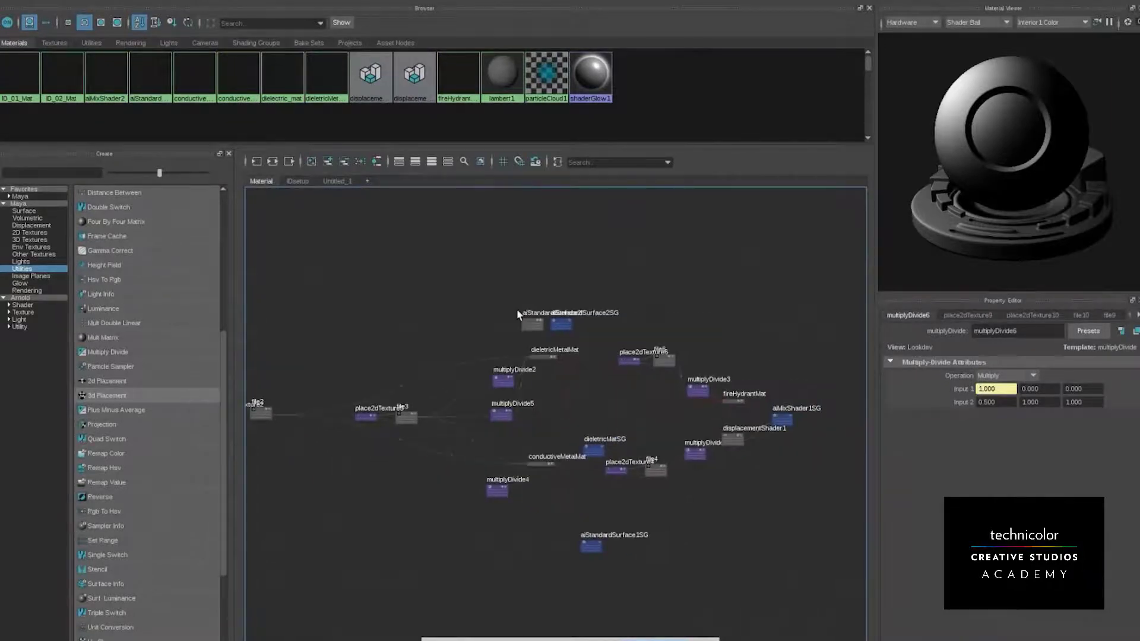
scroll(516, 312, up, 5)
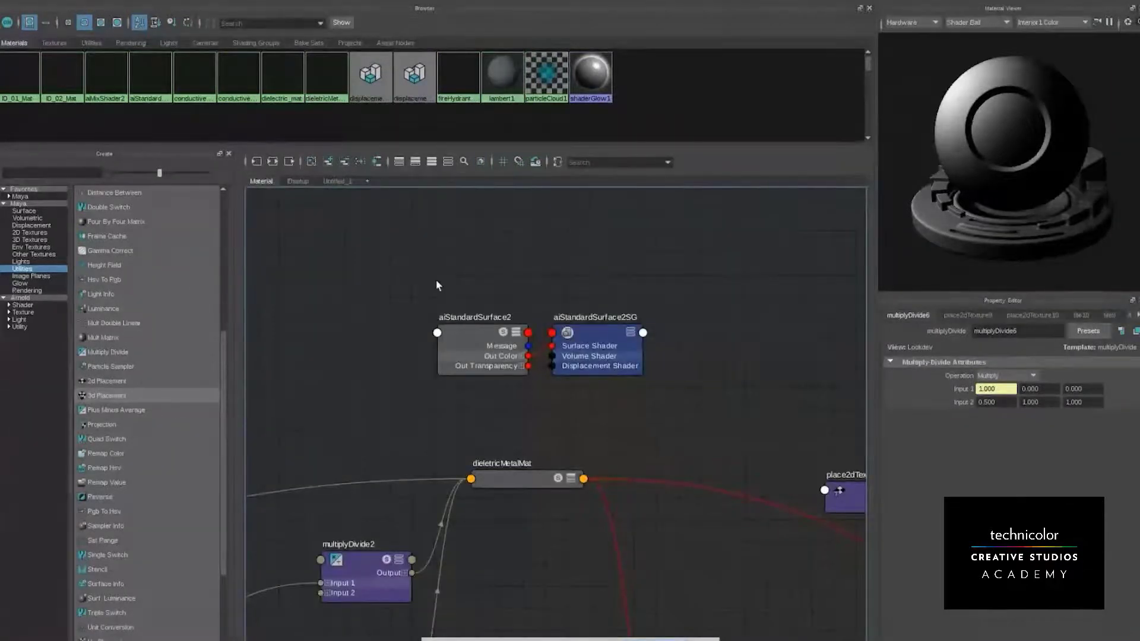
drag(435, 285, 645, 374)
scroll(645, 374, down, 1)
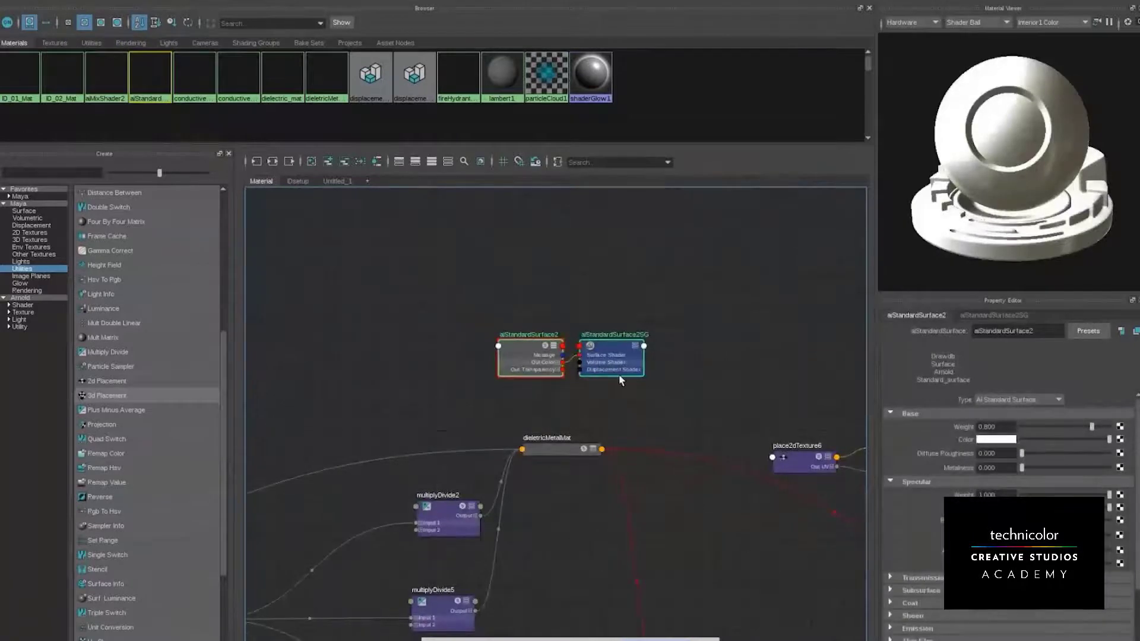
key(Delete)
scroll(594, 353, down, 1)
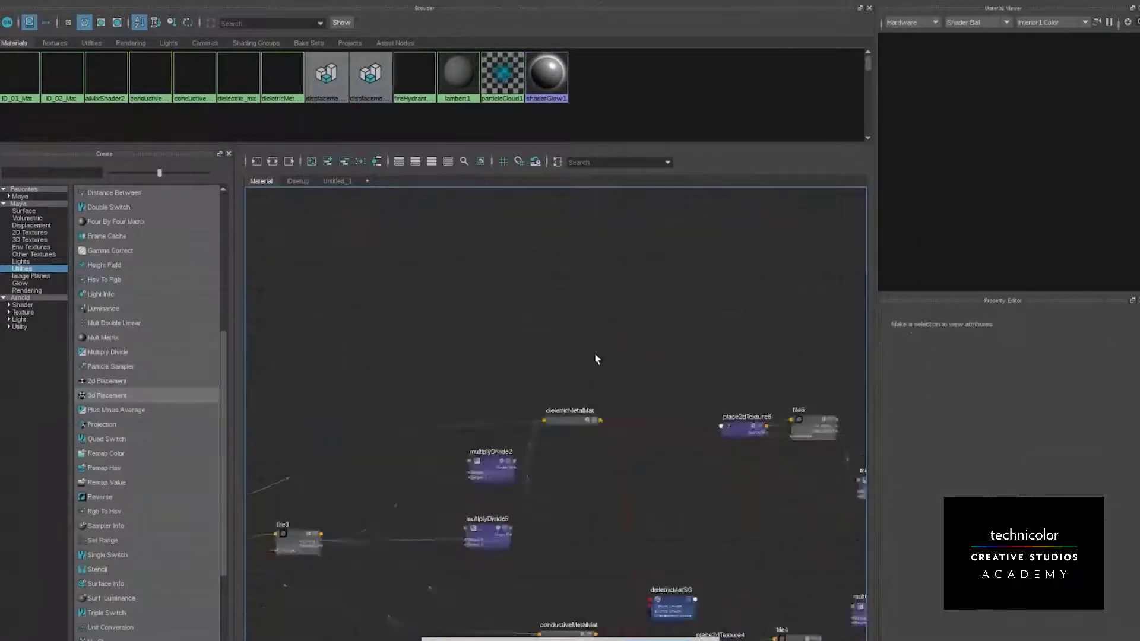
Examine the multiplyDivide2, multiplyDivide5 and multiplyDivide4 nodes between file3 and the two metal materials
alt+middle_drag(536, 405, 657, 293)
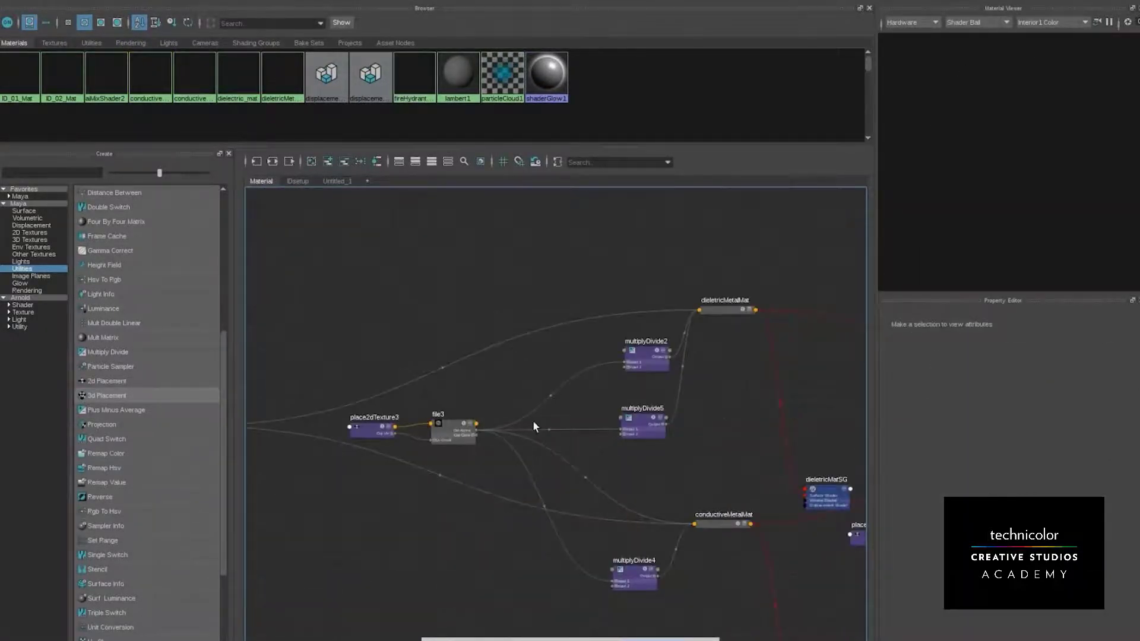
alt+middle_drag(533, 422, 391, 448)
click(509, 378)
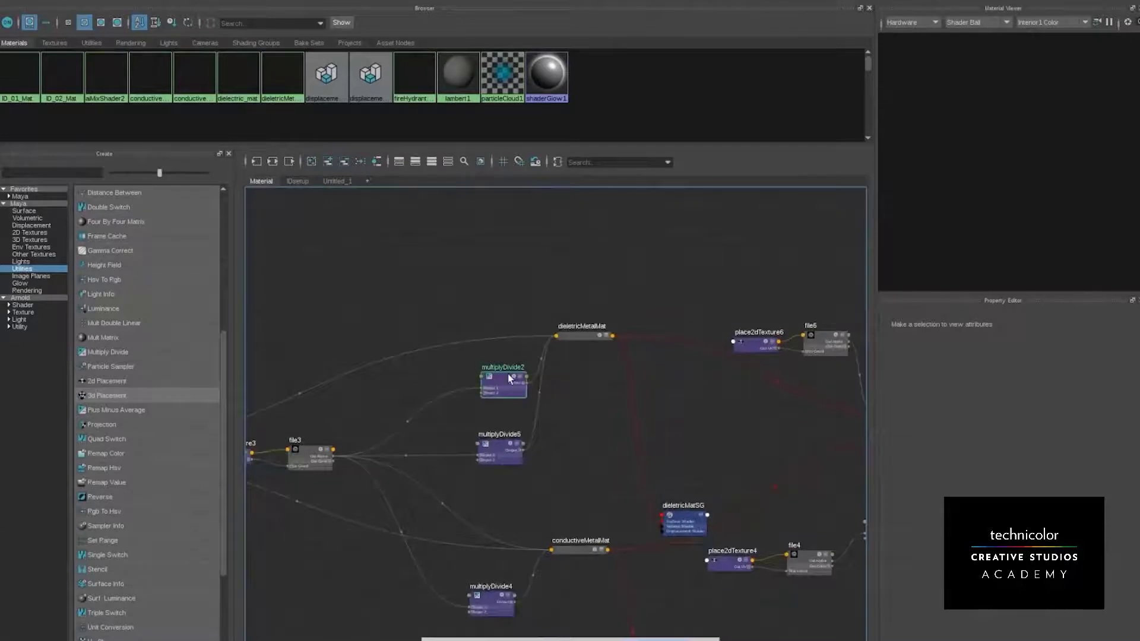
click(499, 462)
alt+middle_drag(616, 473, 617, 388)
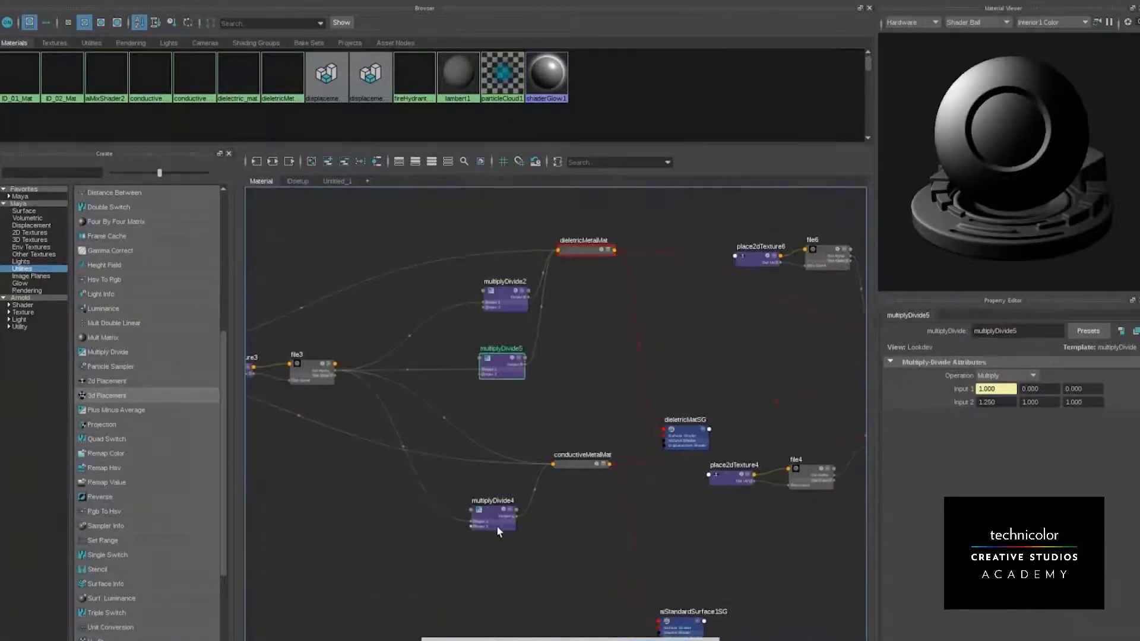
click(496, 525)
alt+middle_drag(351, 430, 469, 458)
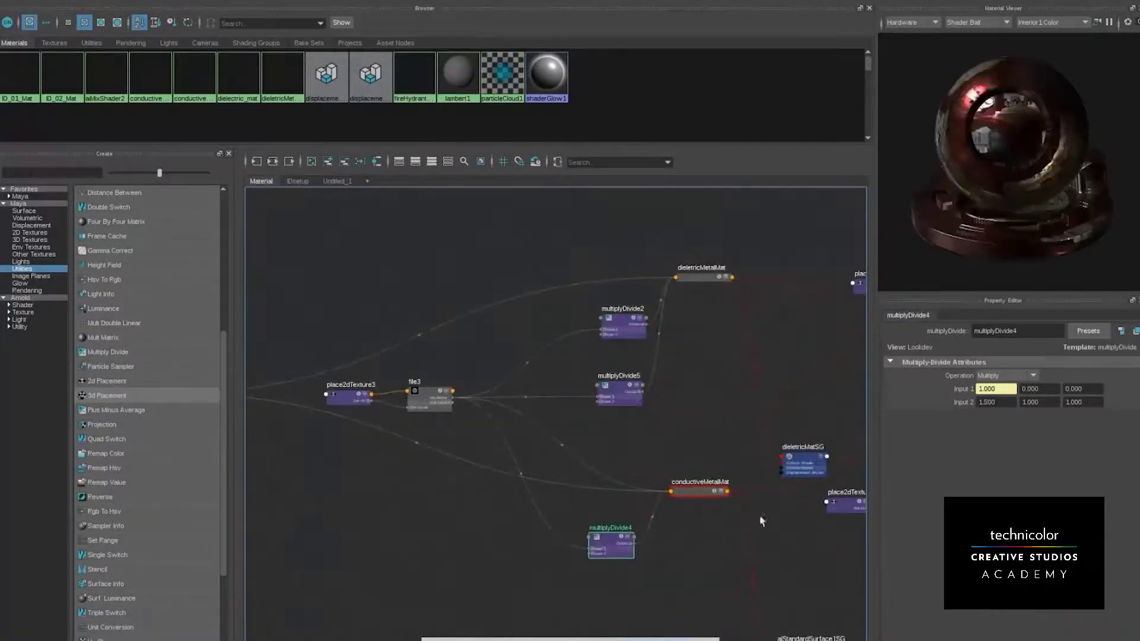
alt+middle_drag(714, 313, 505, 399)
Review the Base, Specular, Transmission, Subsurface and Coat attributes of dieletricMetalMat
click(514, 355)
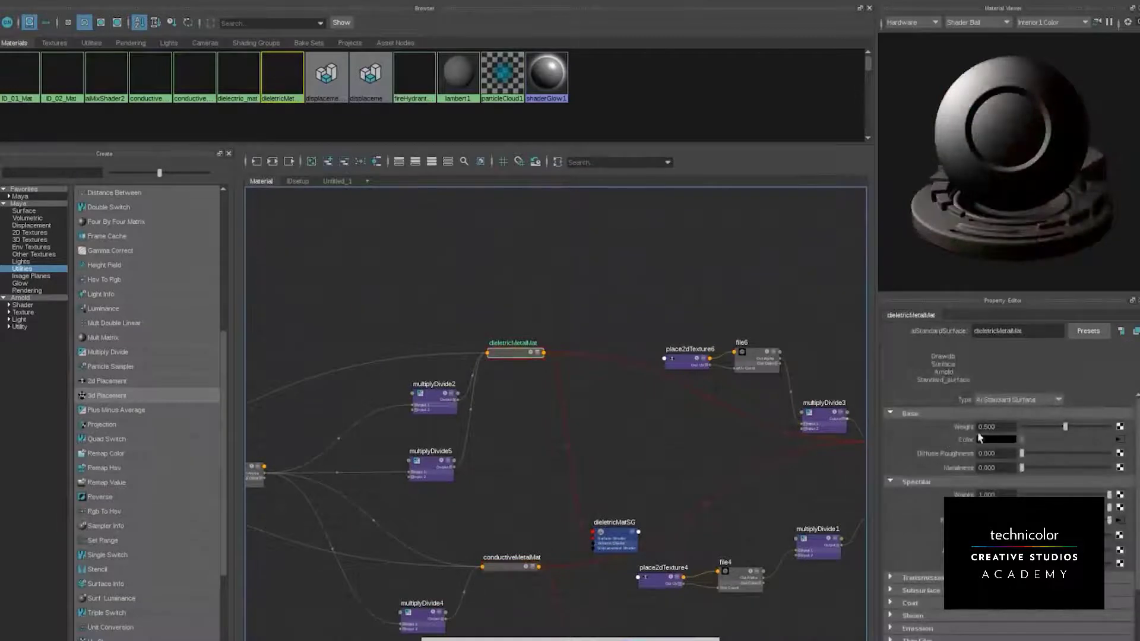
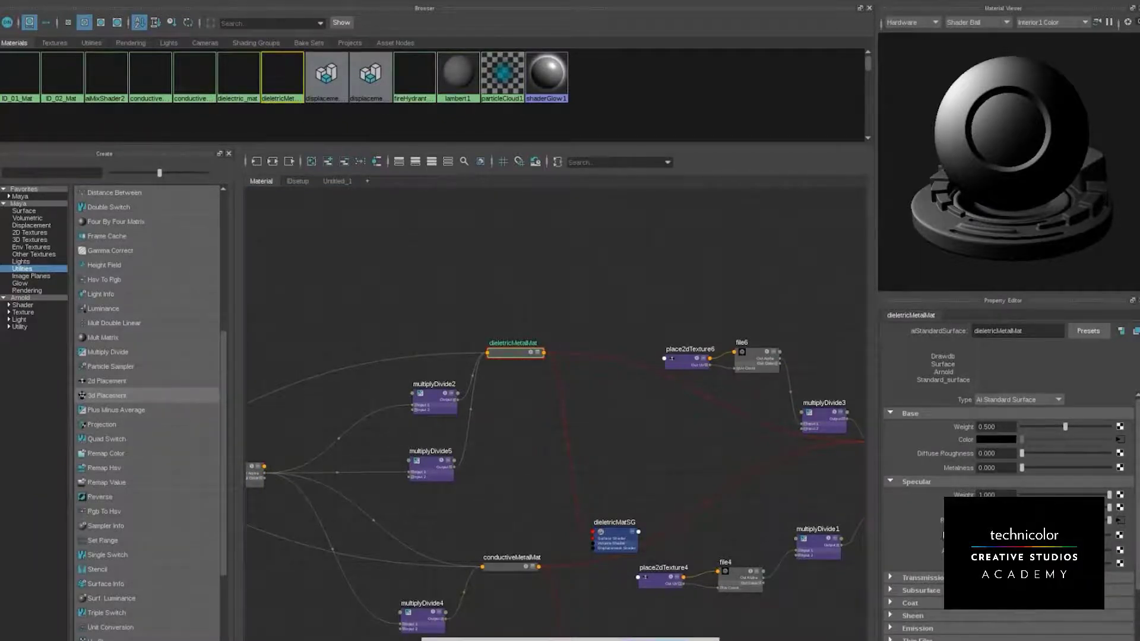
middle_drag(731, 502, 690, 369)
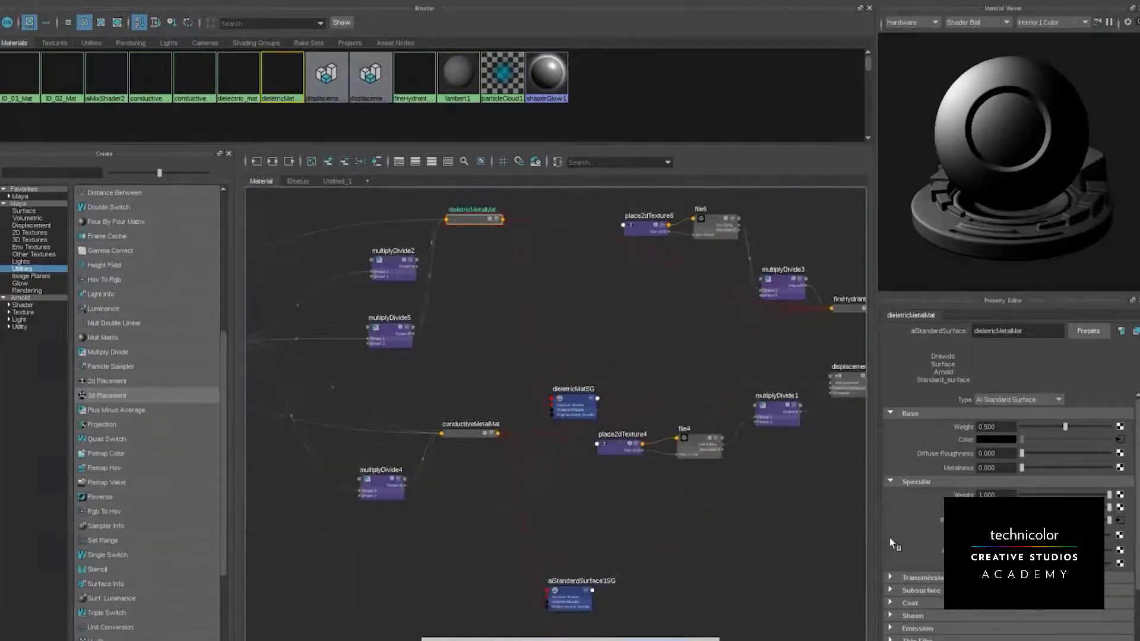
click(895, 580)
click(896, 579)
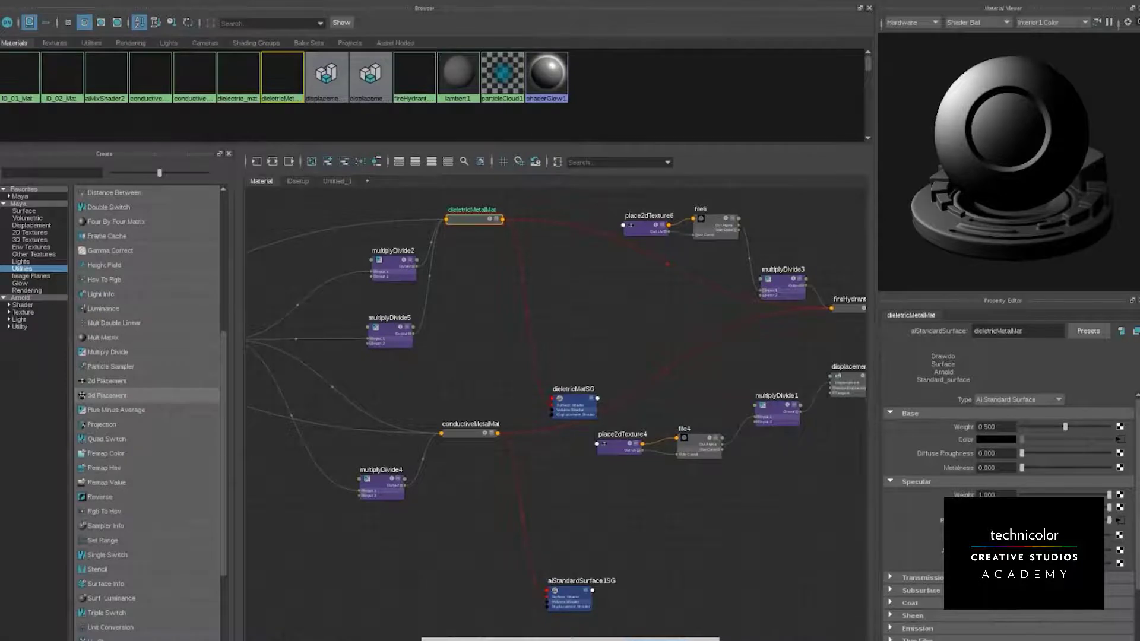
click(931, 590)
scroll(924, 557, down, 2)
scroll(924, 557, down, 2)
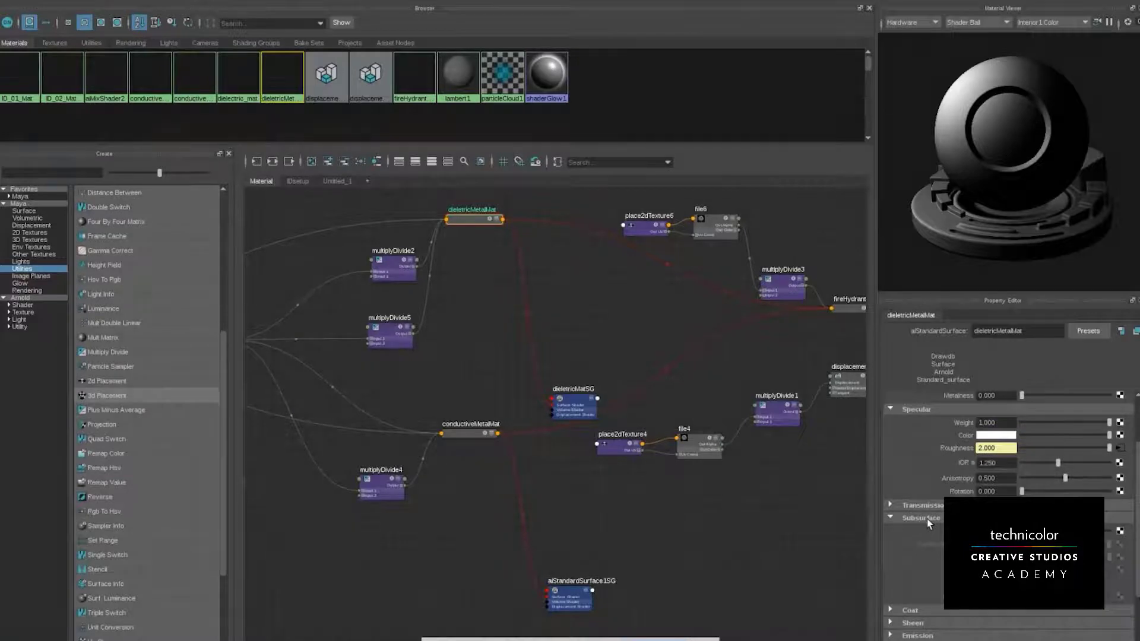
click(927, 518)
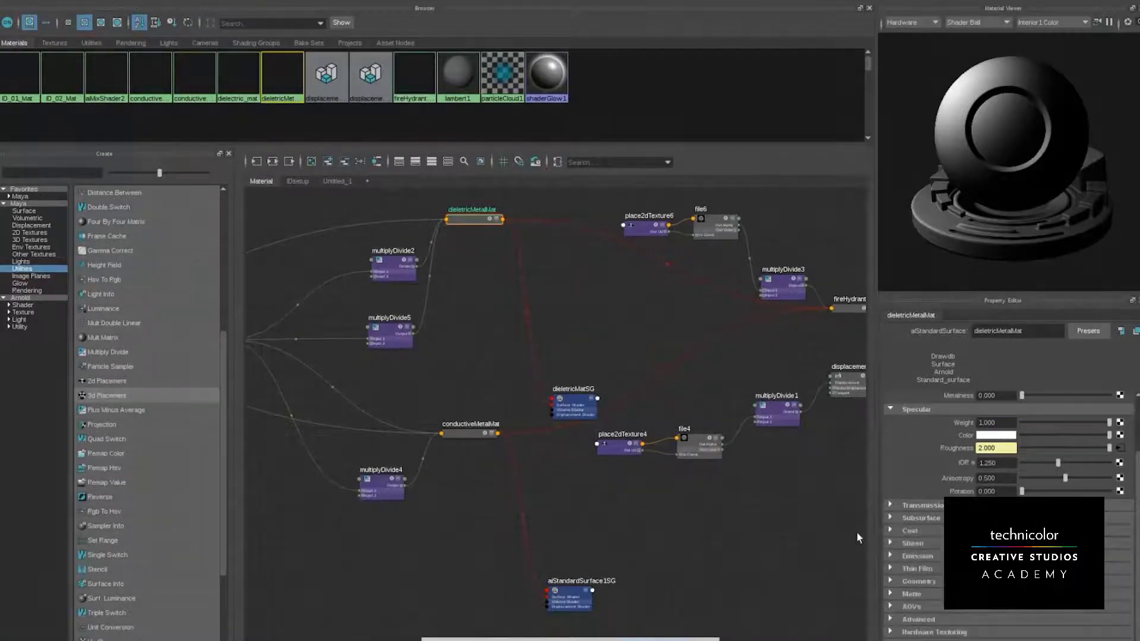
click(907, 516)
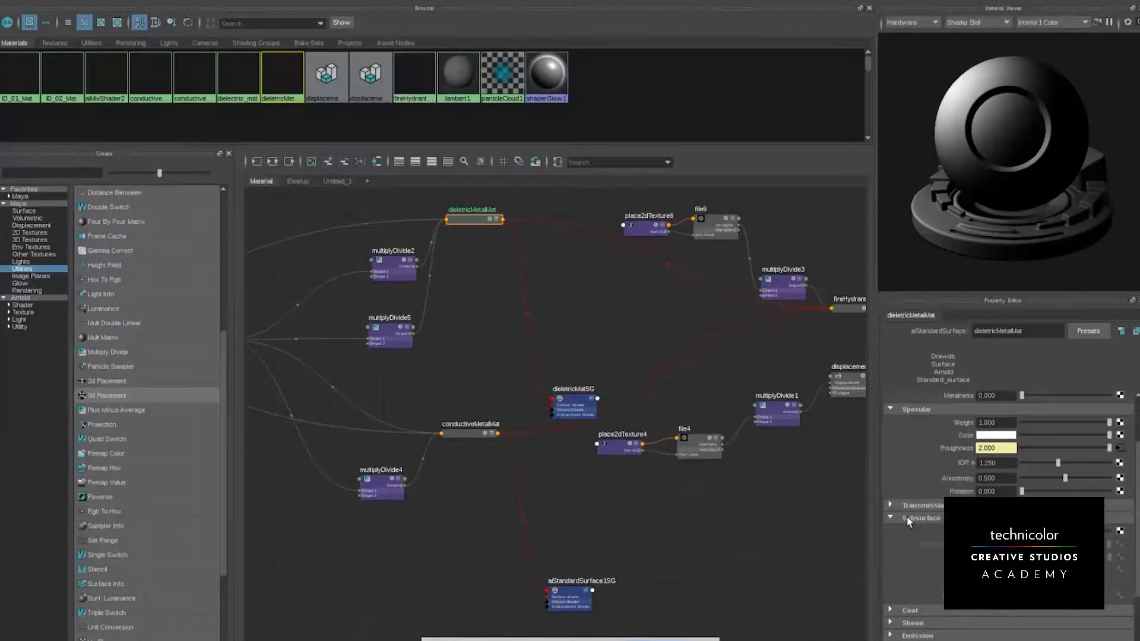
click(907, 517)
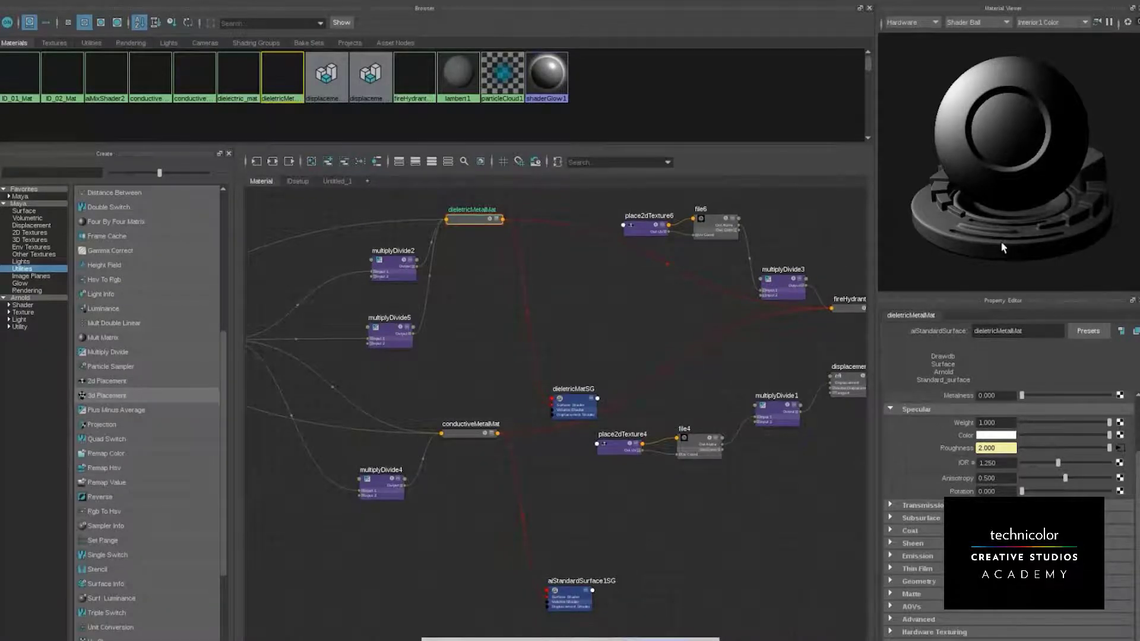
click(632, 348)
click(912, 531)
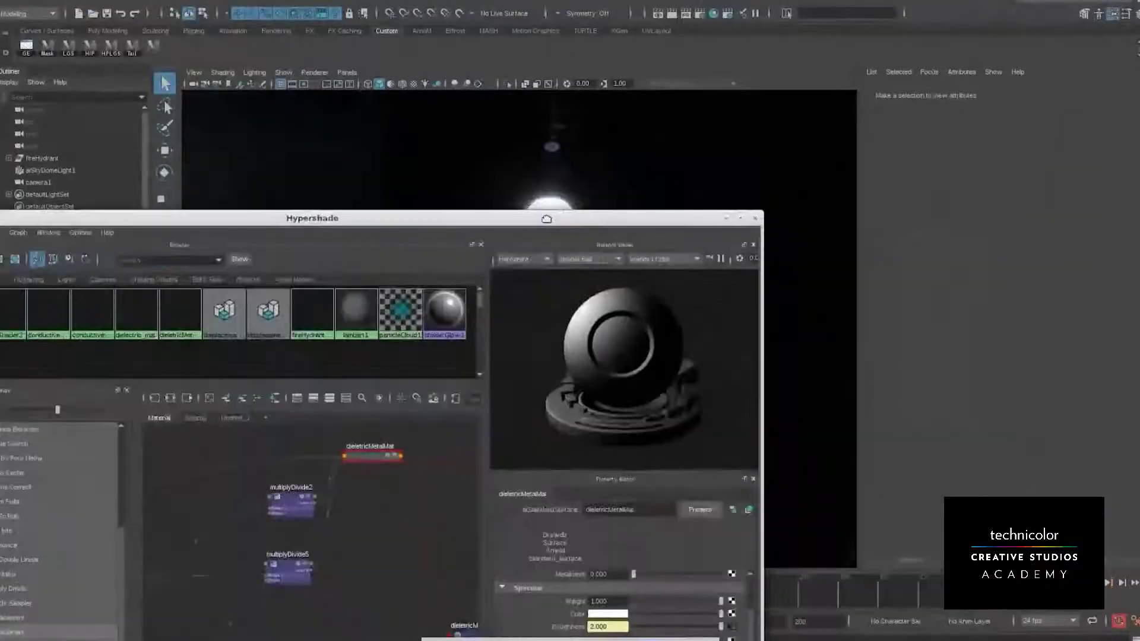
Start an Arnold render of the fire hydrant and discard the empty second Maya scene without saving it
drag(547, 219, 768, 99)
click(612, 4)
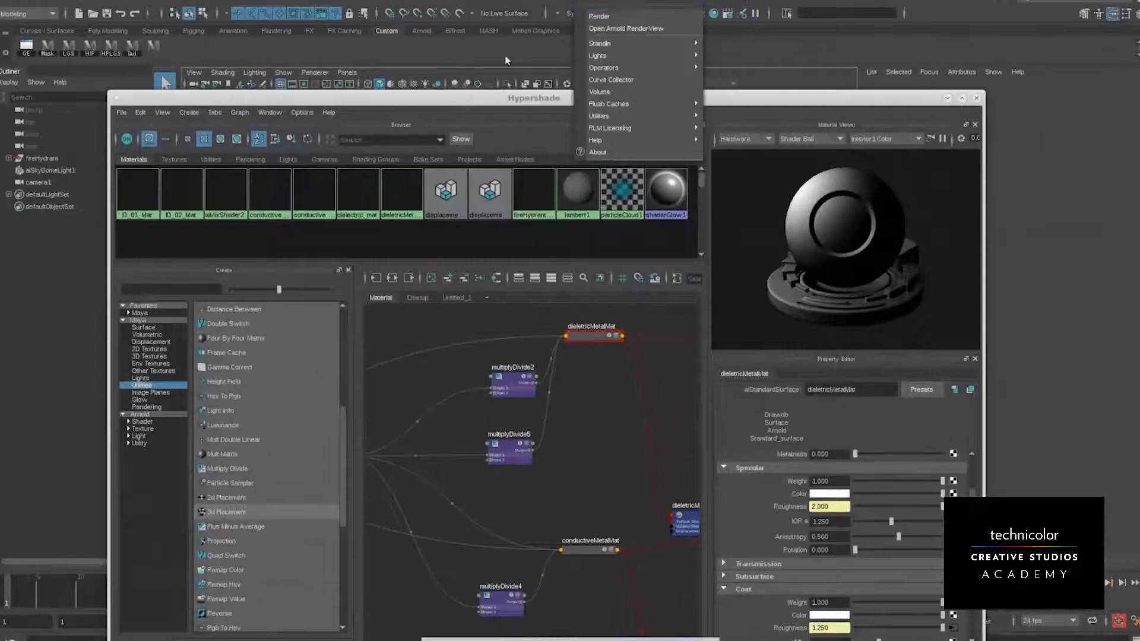
click(605, 17)
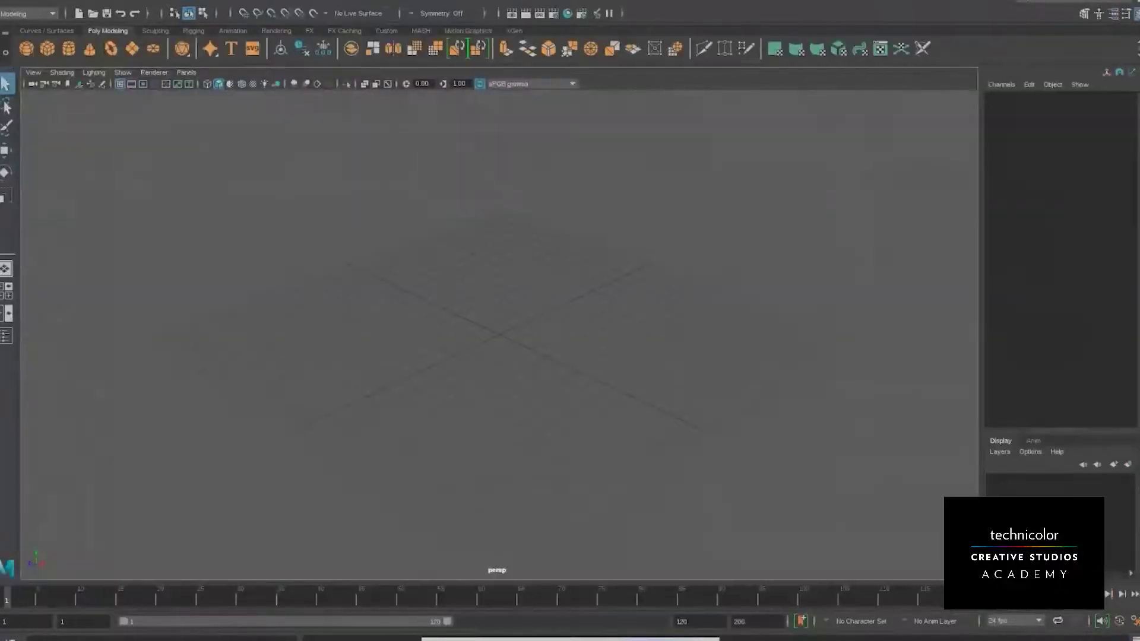
key(ctrl+n)
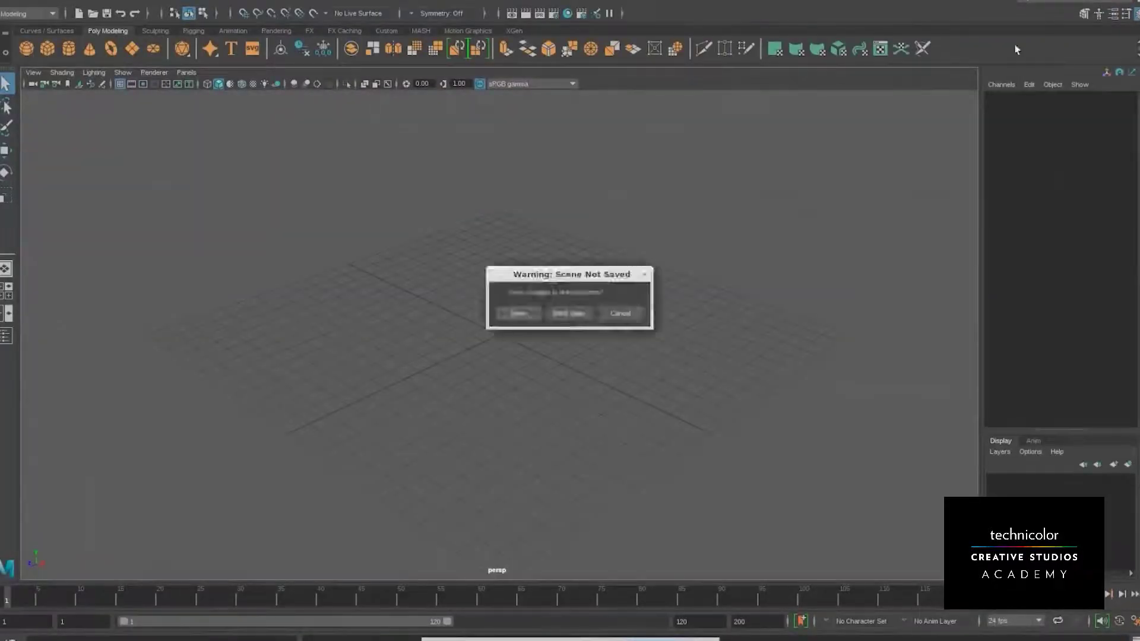
click(579, 315)
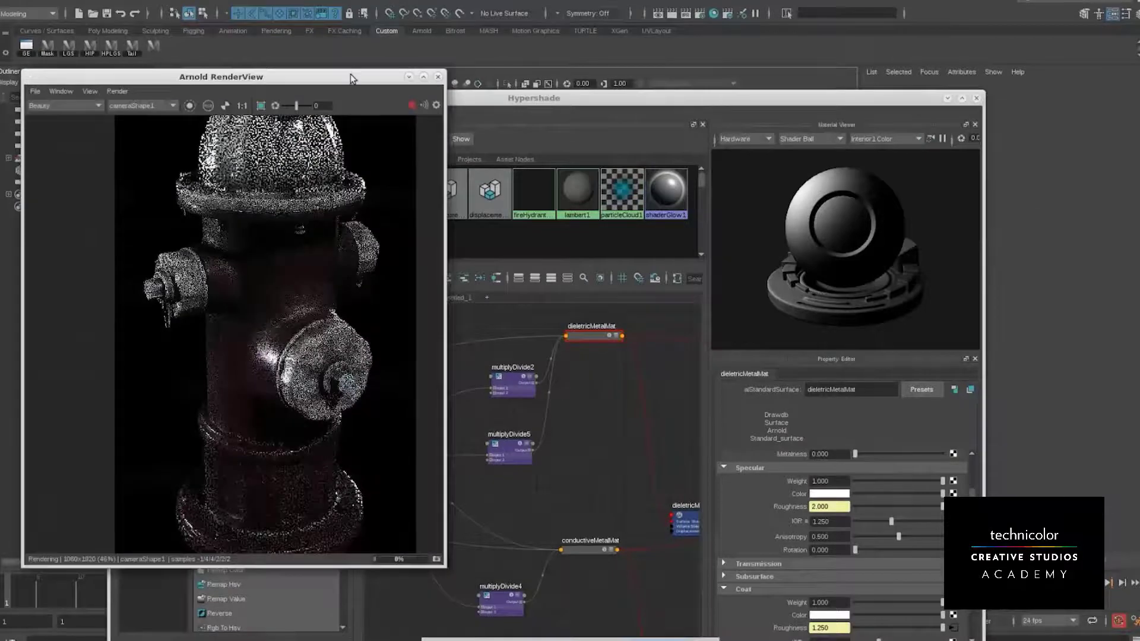
drag(354, 72, 708, 82)
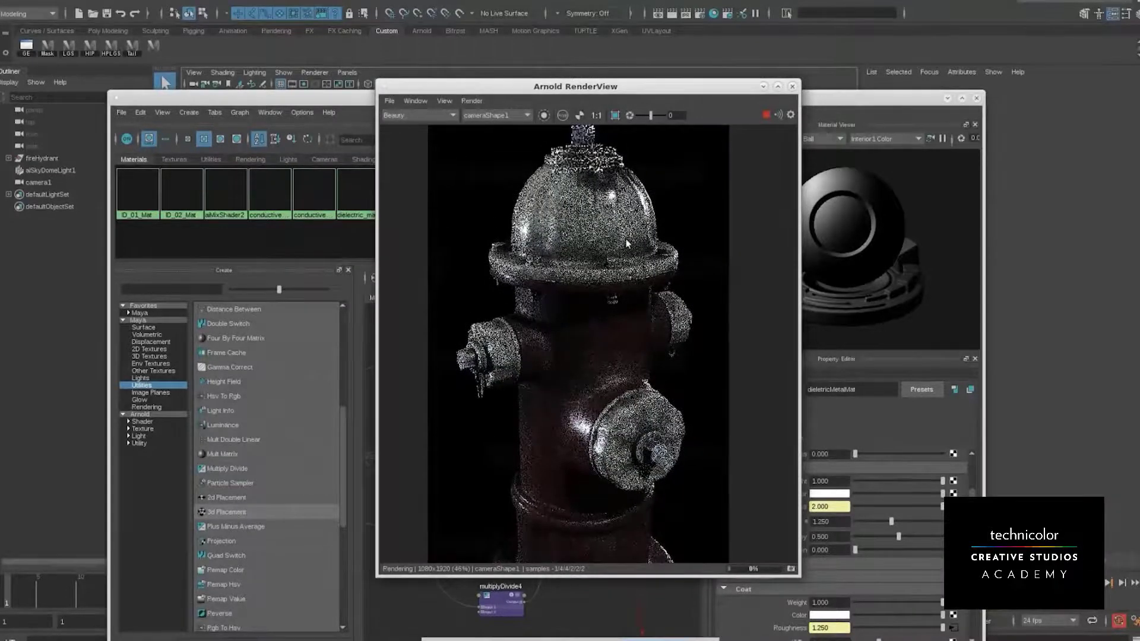
Set the Coat Weight of dieletricMetalMat to 0 and bring the Arnold RenderView back to the front
click(846, 433)
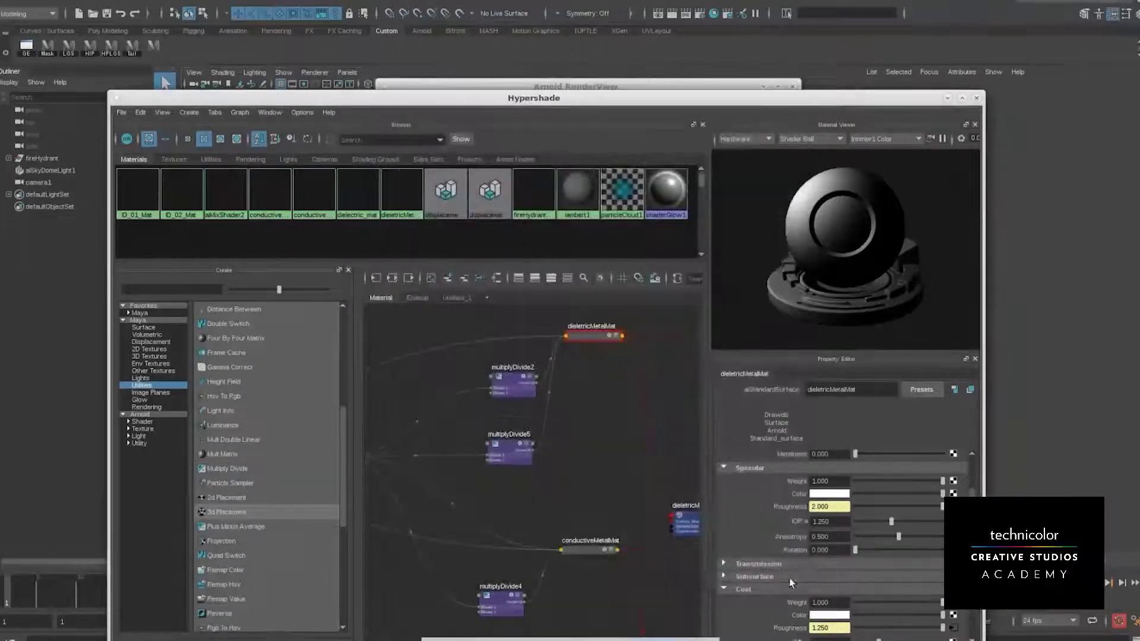
scroll(867, 569, down, 1)
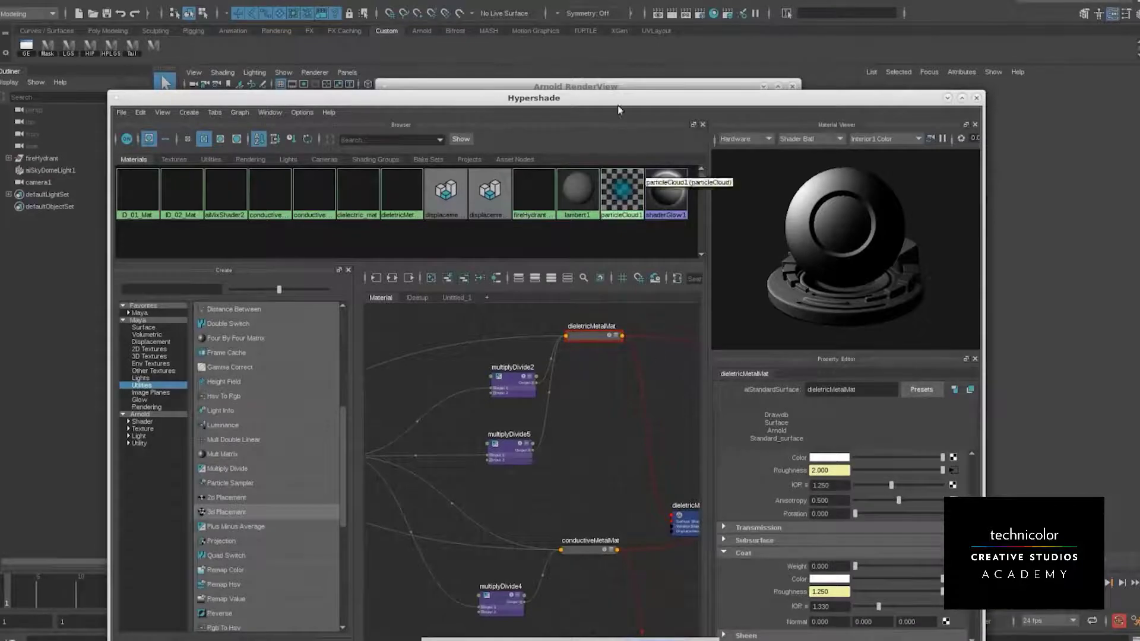
click(617, 86)
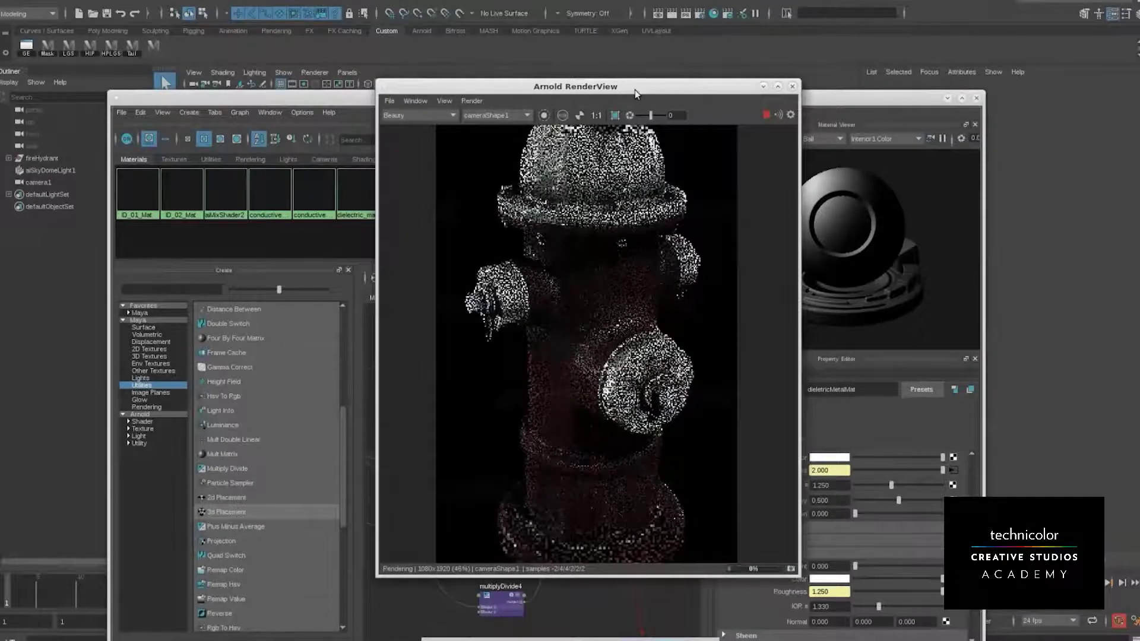
Place the Arnold RenderView beside a narrowed Hypershade and stop the running render
drag(635, 96, 264, 0)
double_click(539, 105)
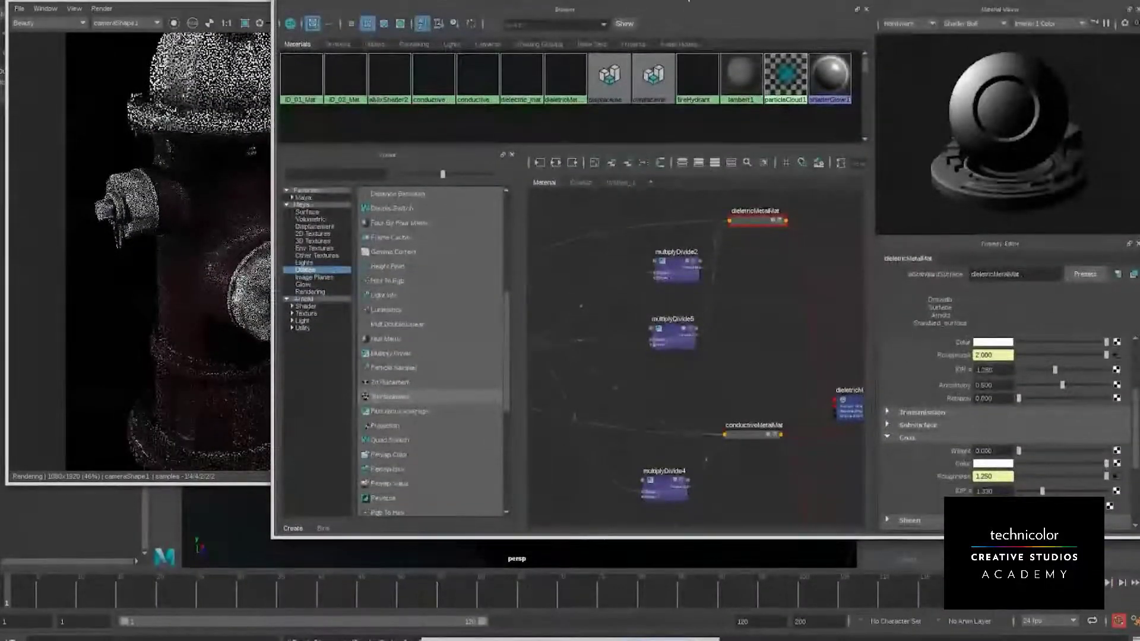
drag(276, 329, 464, 329)
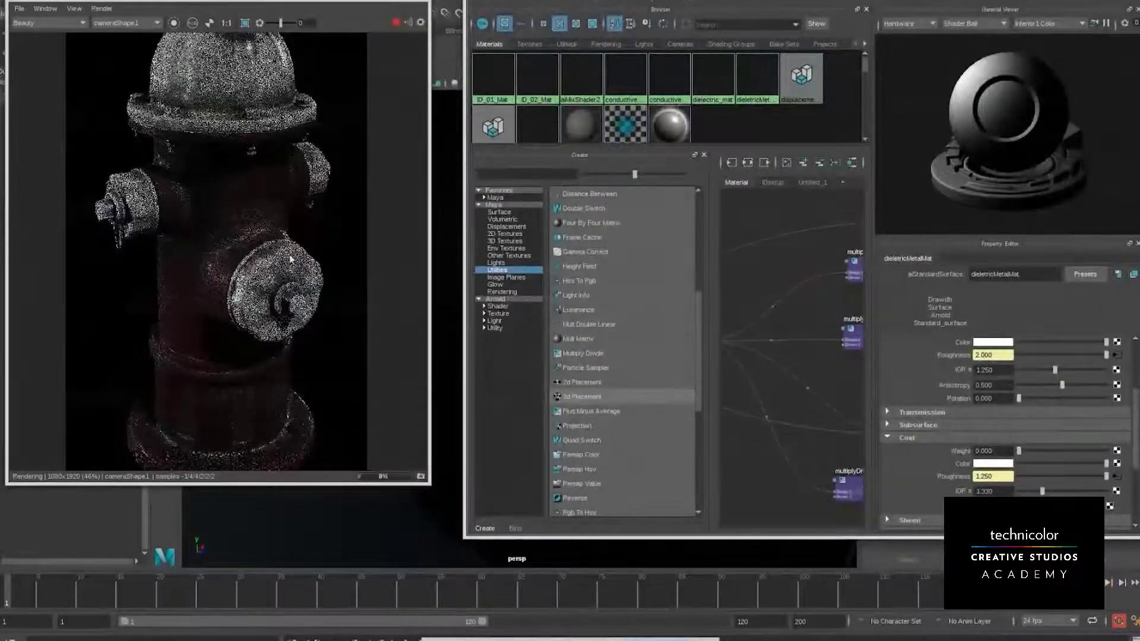
click(395, 23)
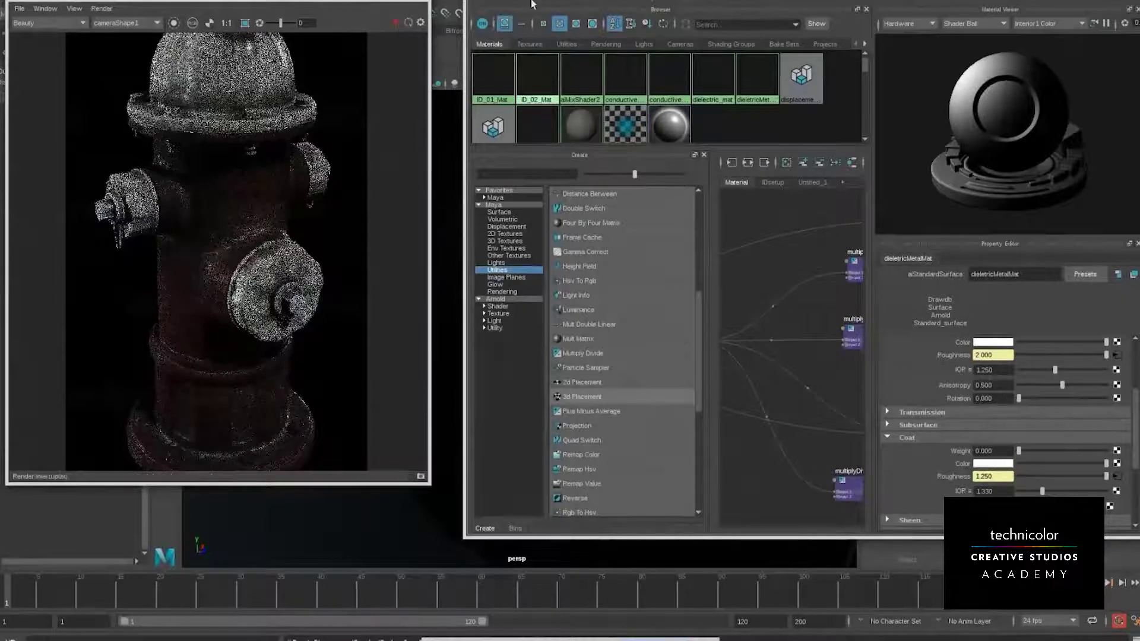
Close the Arnold RenderView and set the Coat Weight of dieletricMetalMat to 1
click(46, 24)
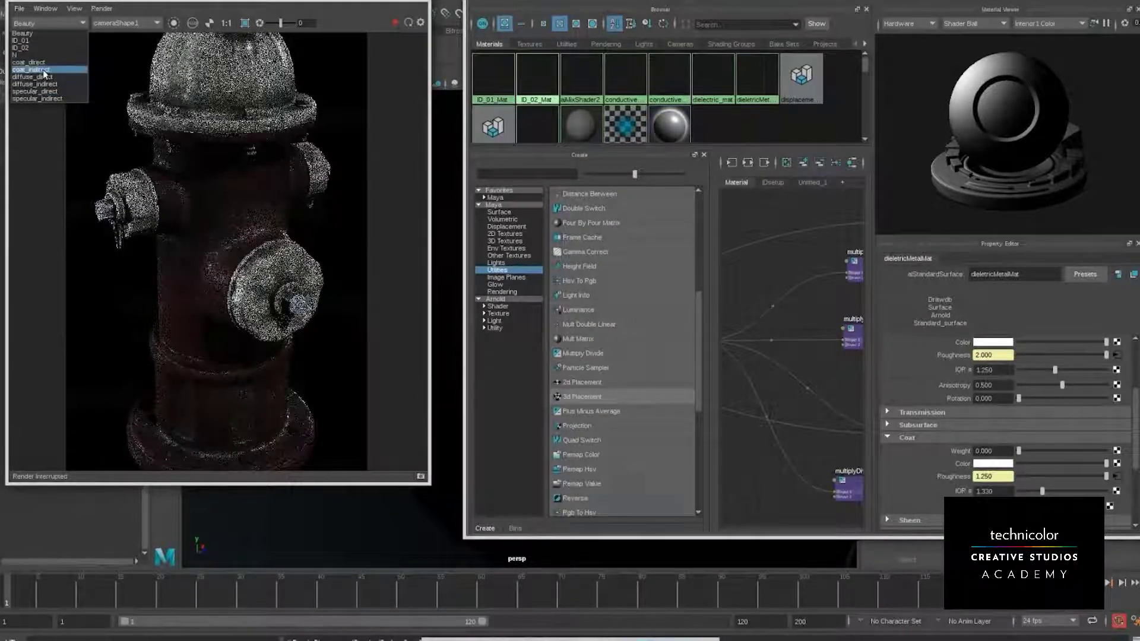
click(392, 2)
click(403, 1)
drag(746, 1, 461, 52)
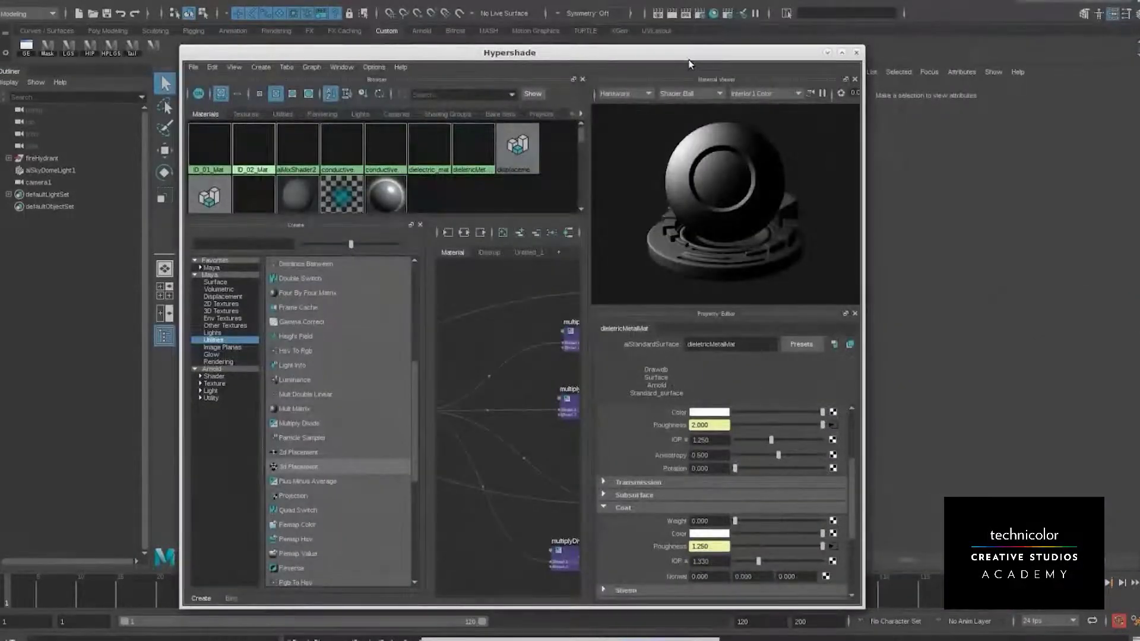
drag(742, 523, 879, 514)
Open the Render Settings enlarged to full height and review the common file output, renderable camera and image size options
click(700, 16)
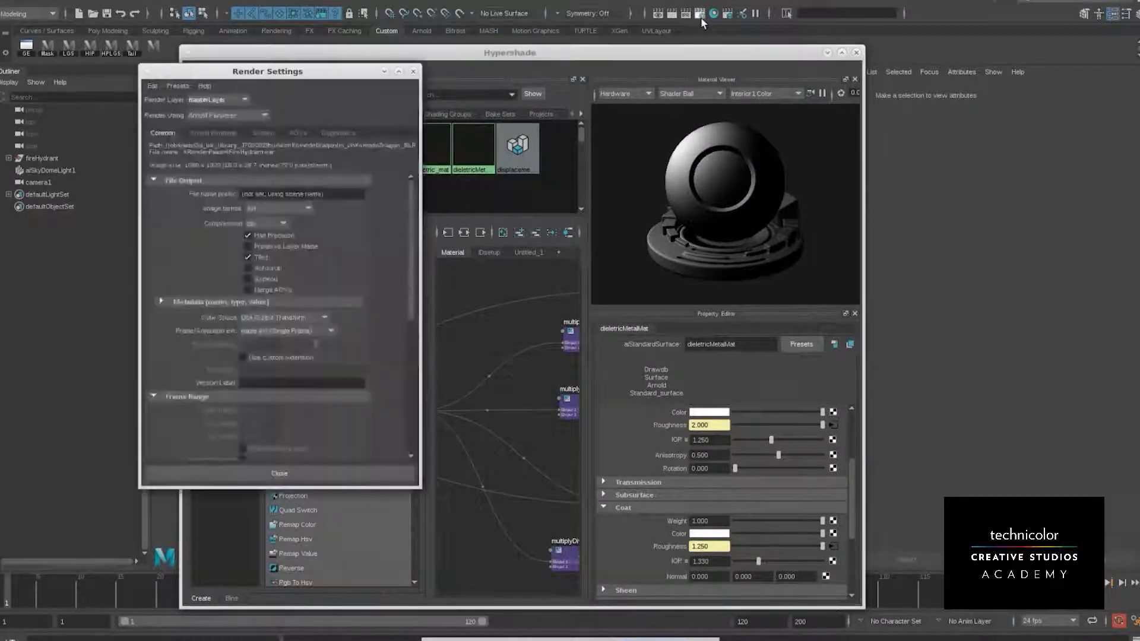
drag(339, 73, 617, 1)
drag(693, 398, 682, 633)
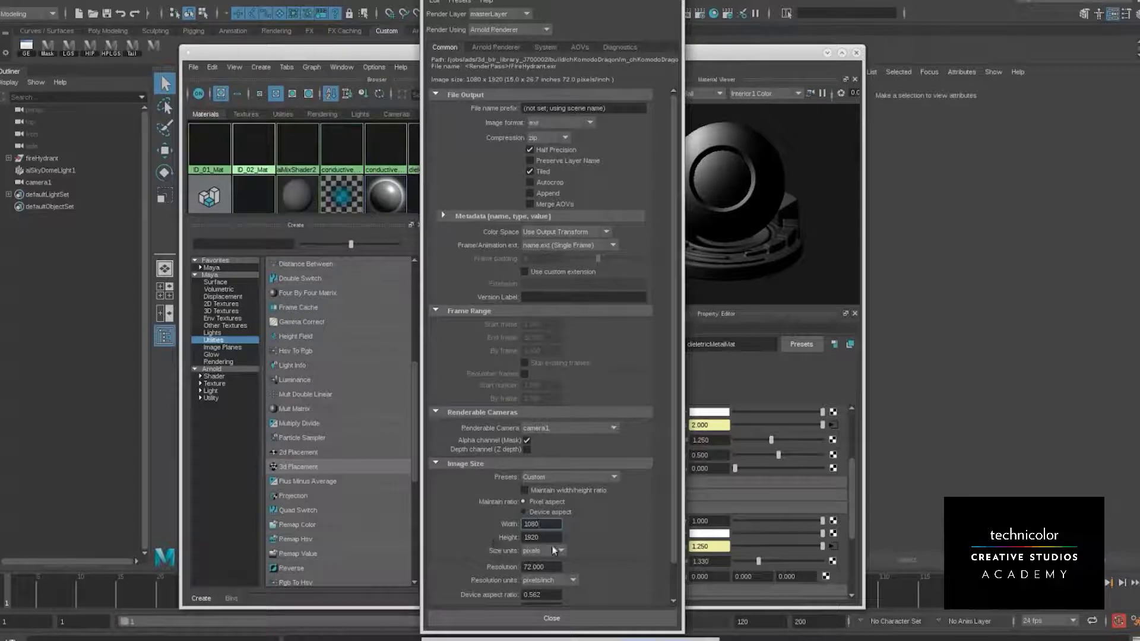
click(540, 523)
Review the Arnold sampling settings for Camera (AA), Diffuse, Specular and Transmission
click(505, 48)
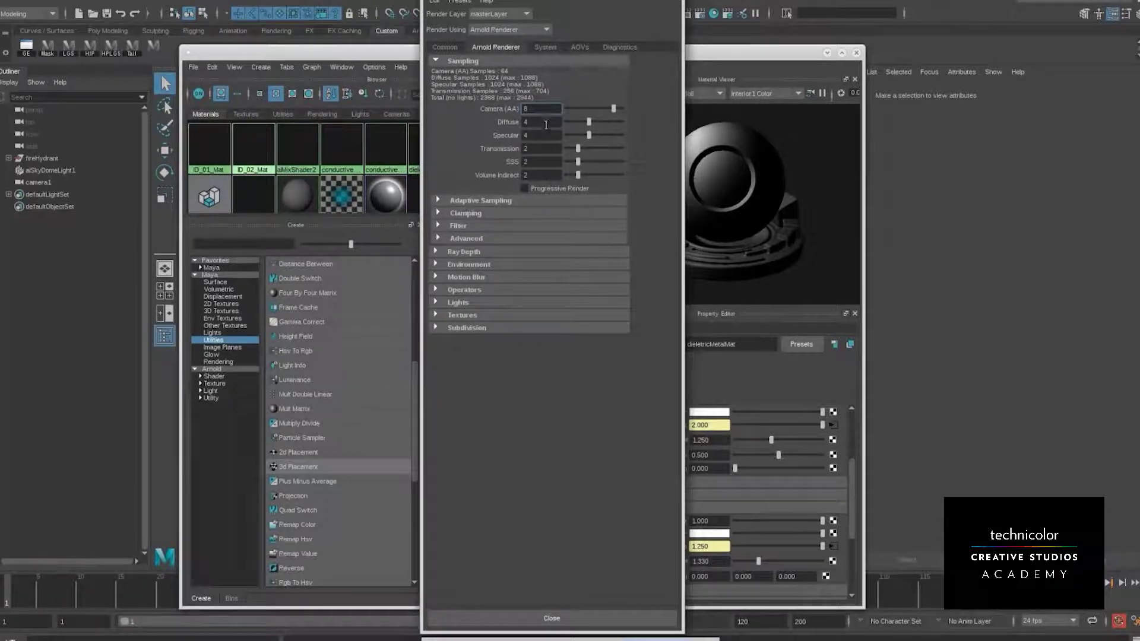
click(540, 149)
click(548, 107)
key(Tab)
click(532, 121)
drag(539, 109, 486, 100)
key(Tab)
key(Tab)
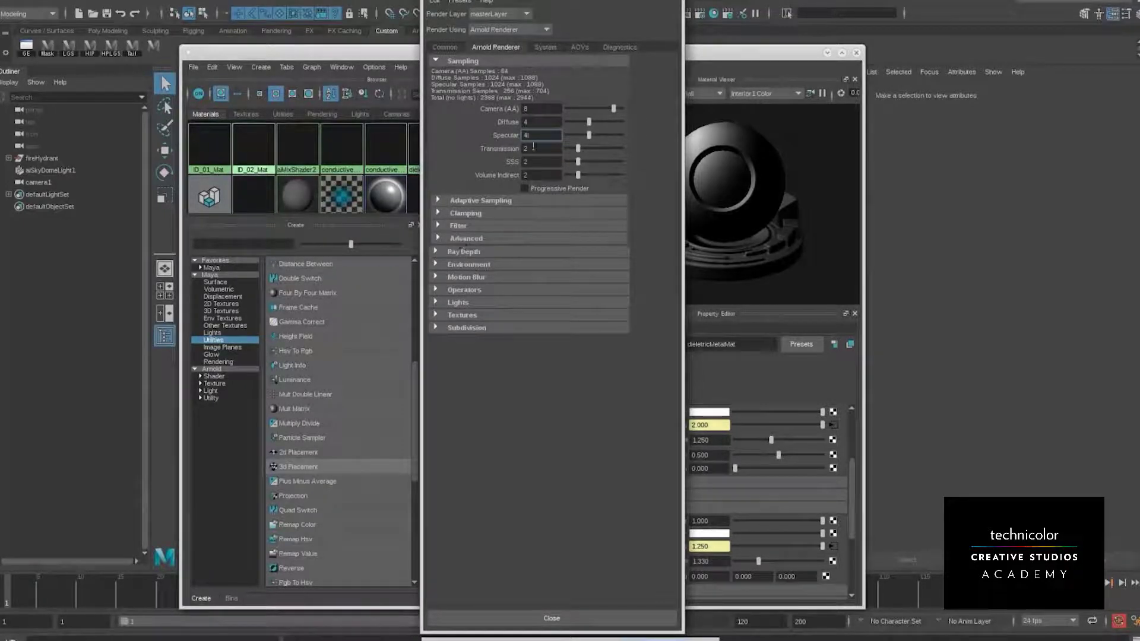
Look through the Arnold sampling filter types and keep catrom as the filter
click(459, 227)
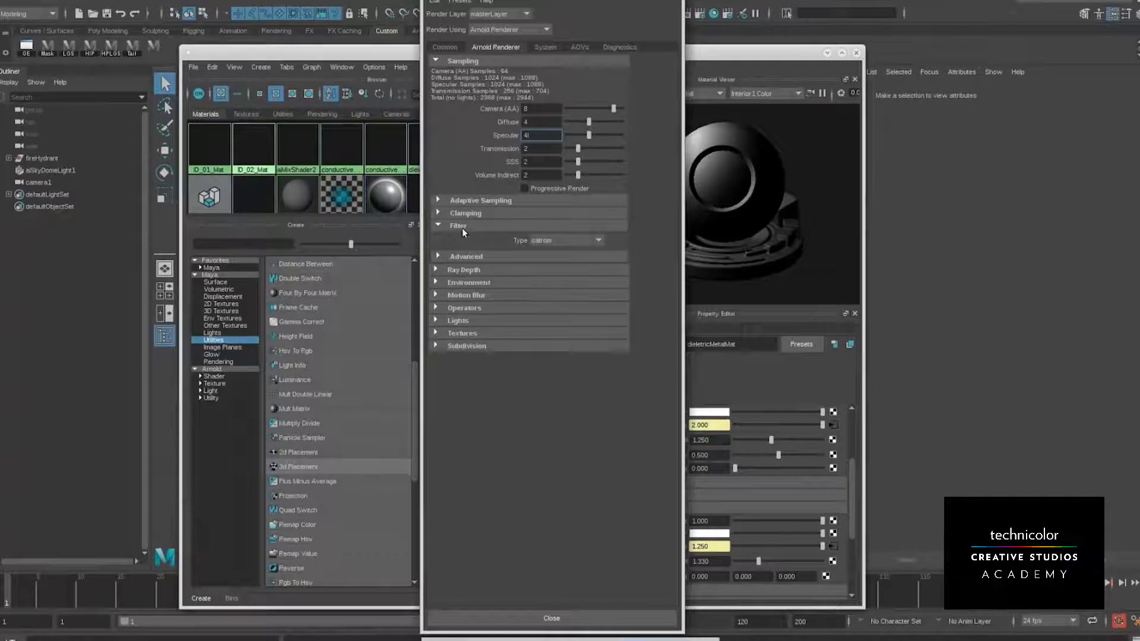
click(582, 241)
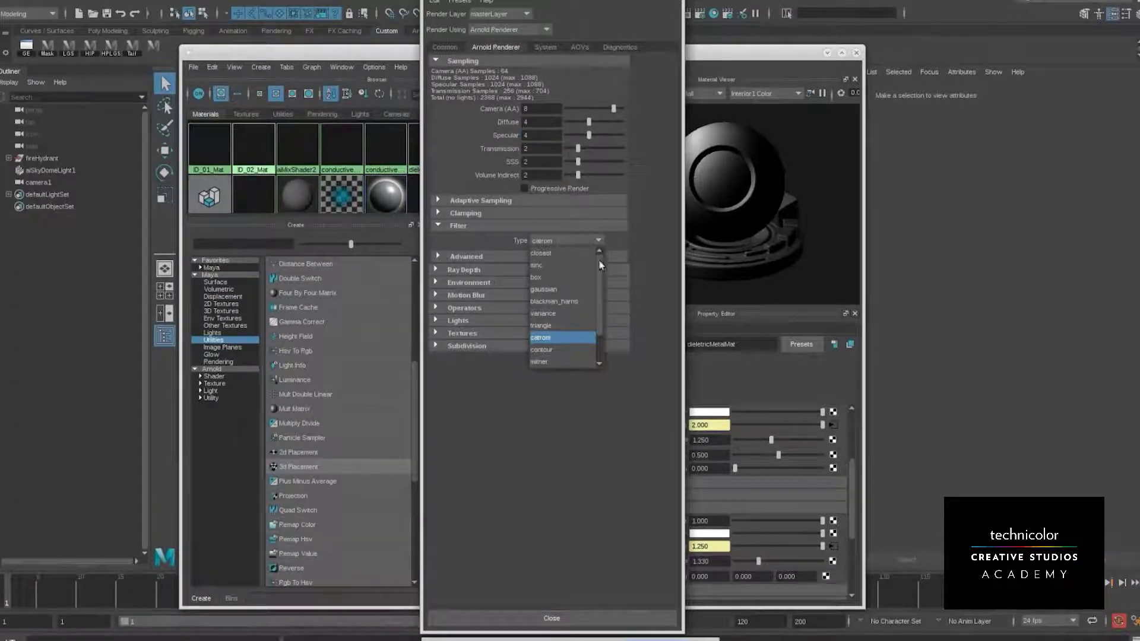
mouse_move(601, 265)
mouse_down()
mouse_move(601, 293)
mouse_move(600, 265)
mouse_up()
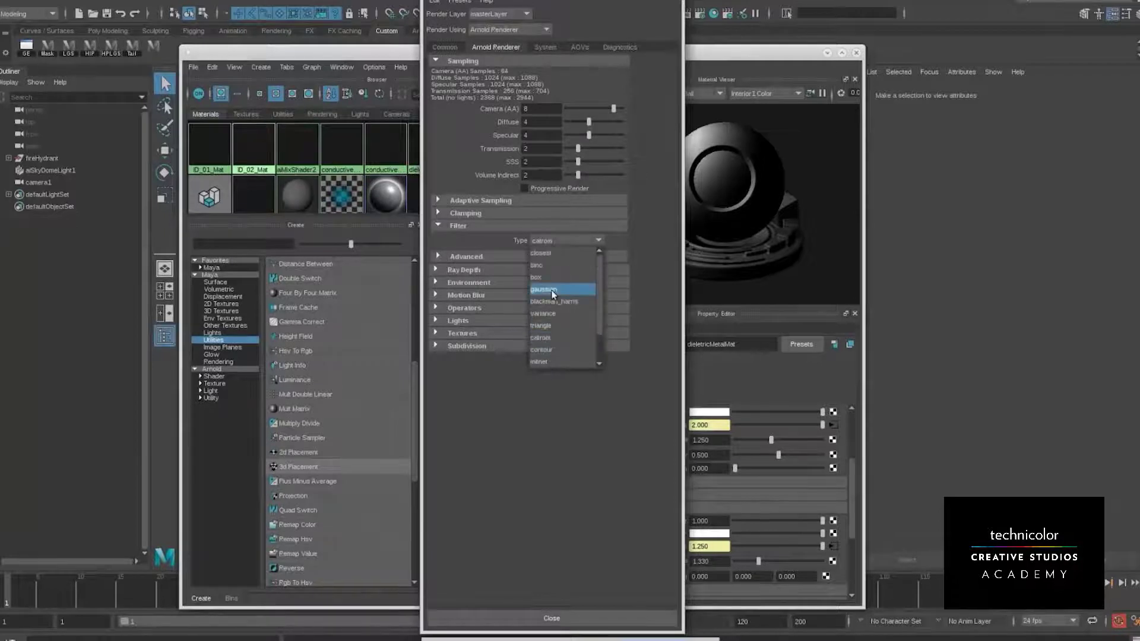
click(558, 337)
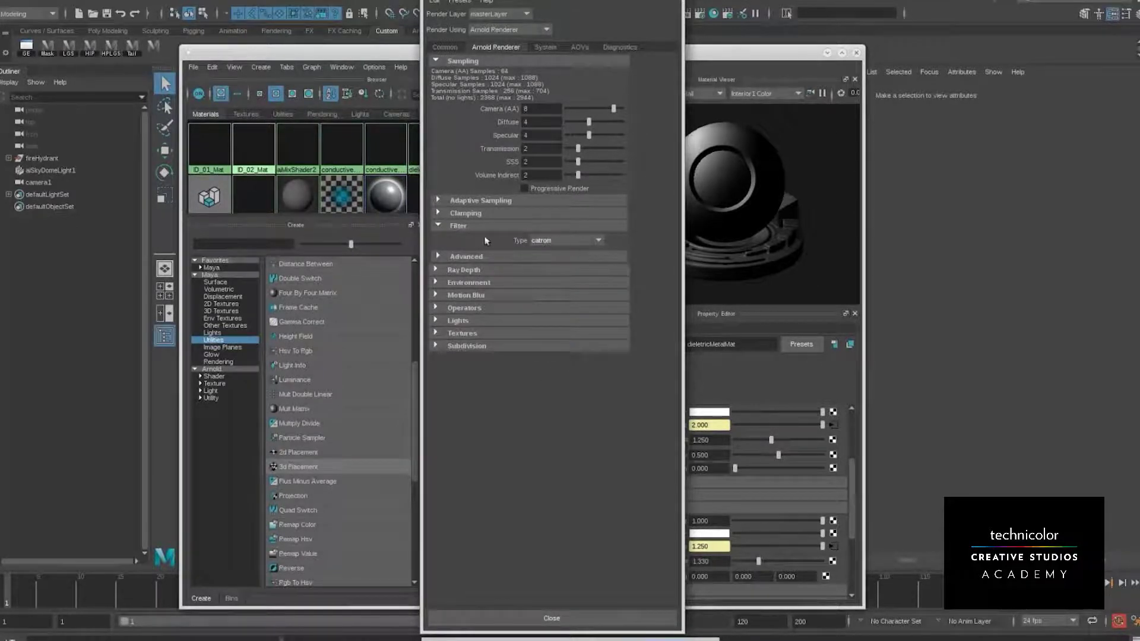
click(460, 226)
Examine the Clamping, Advanced and Adaptive Sampling options of the Arnold renderer
click(463, 213)
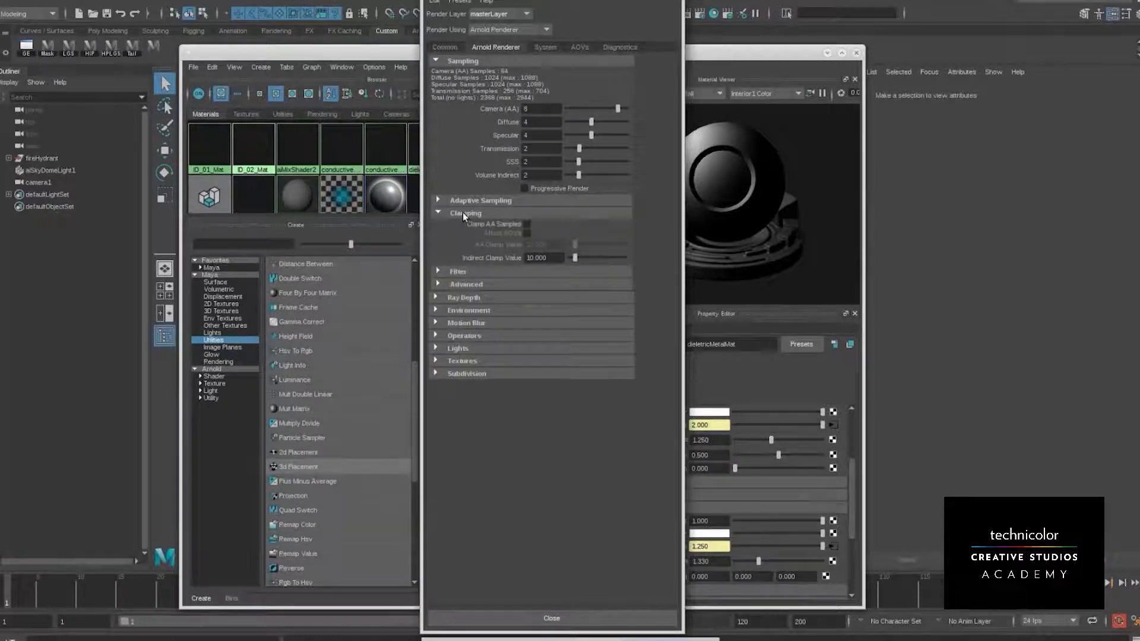
click(461, 212)
click(466, 239)
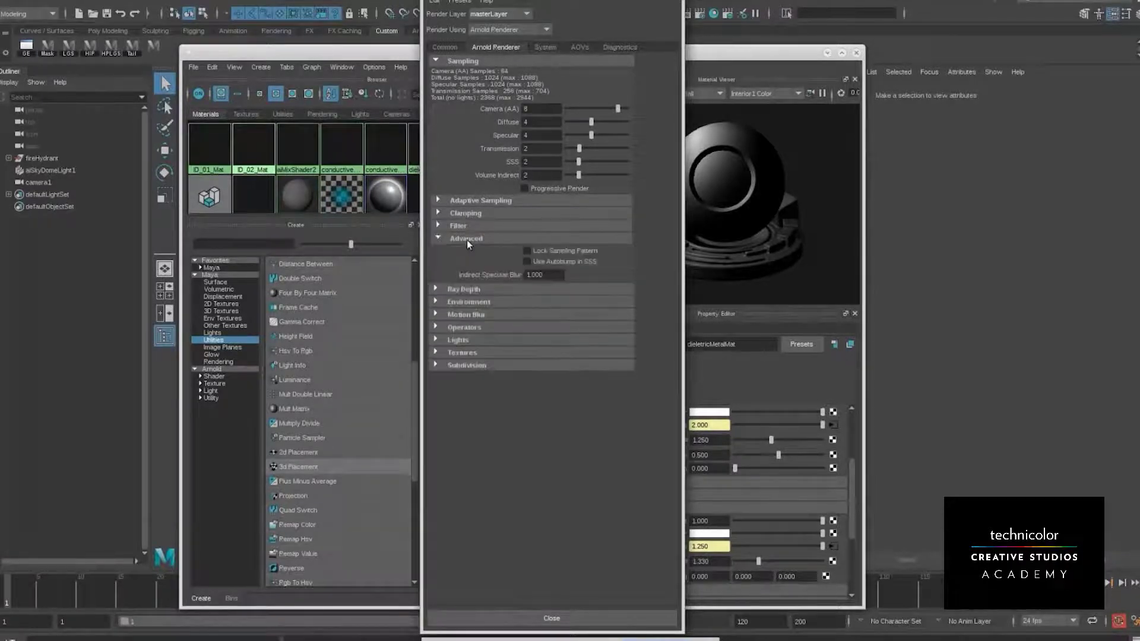
click(466, 240)
click(457, 201)
click(457, 201)
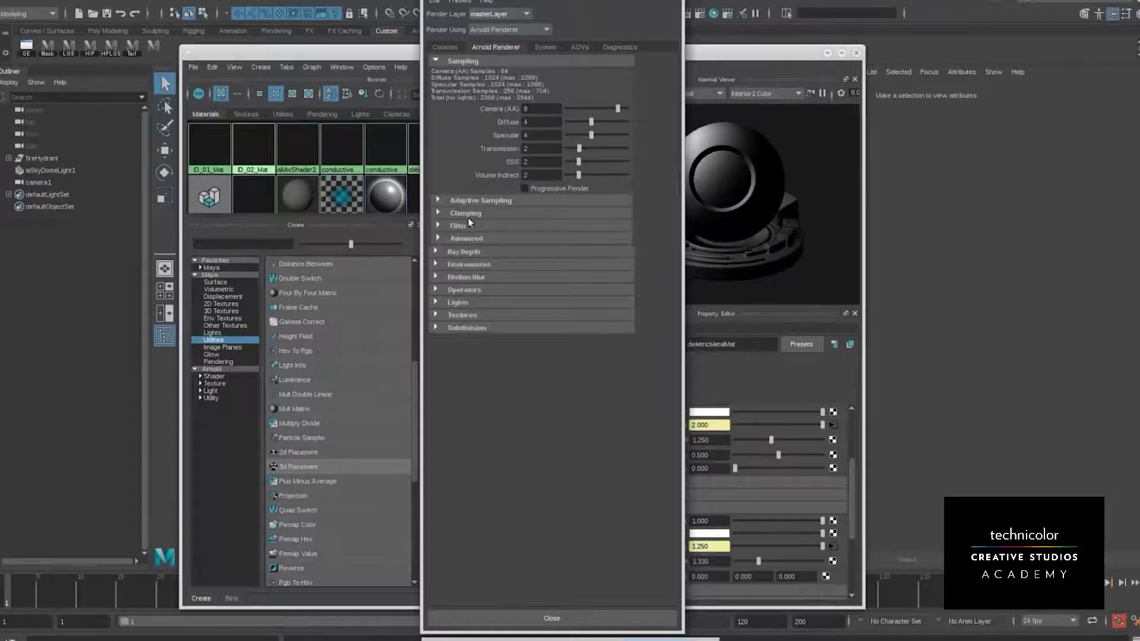
click(467, 215)
click(468, 215)
Review the Arnold system settings, then compare the available and active AOVs, inspecting N and coat_direct individually
click(551, 47)
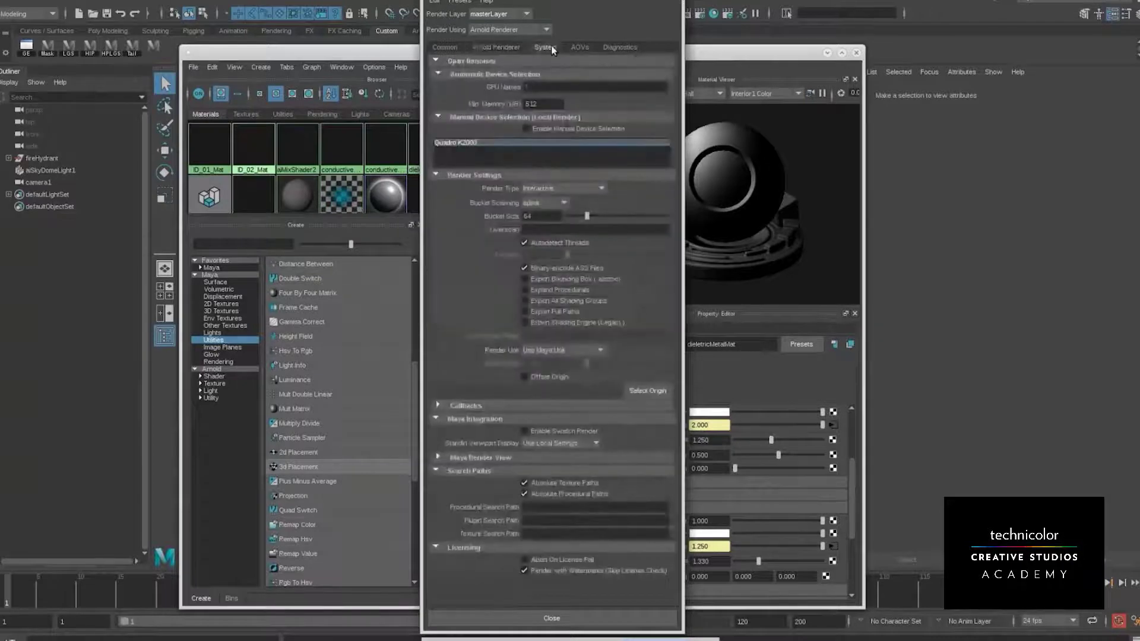
click(592, 47)
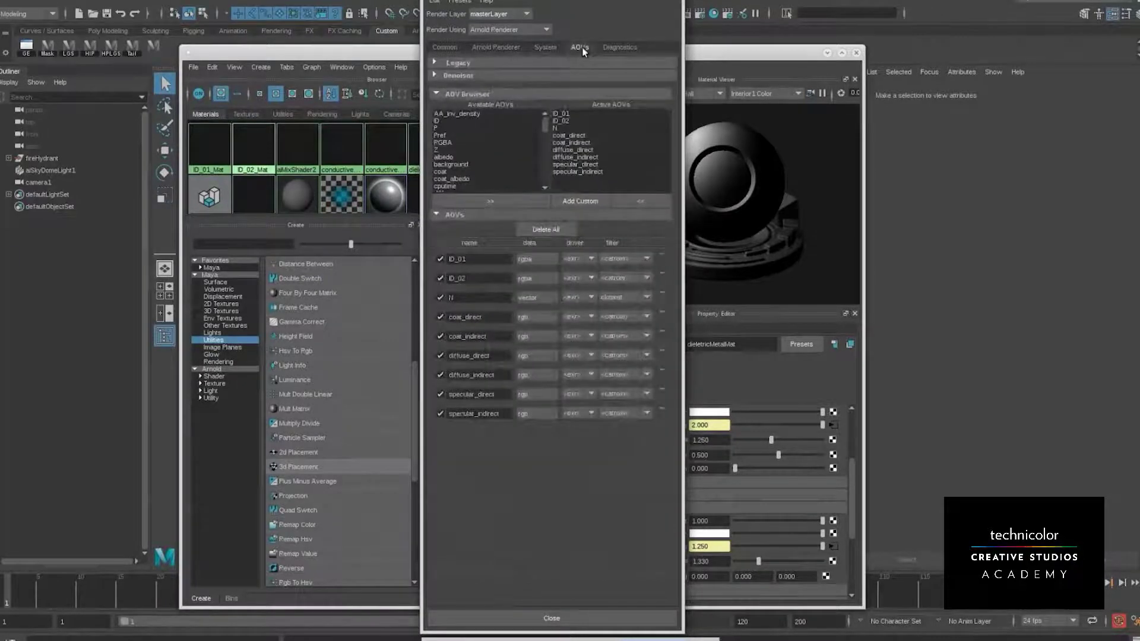
mouse_move(544, 120)
mouse_down()
mouse_move(544, 166)
mouse_move(544, 108)
mouse_up()
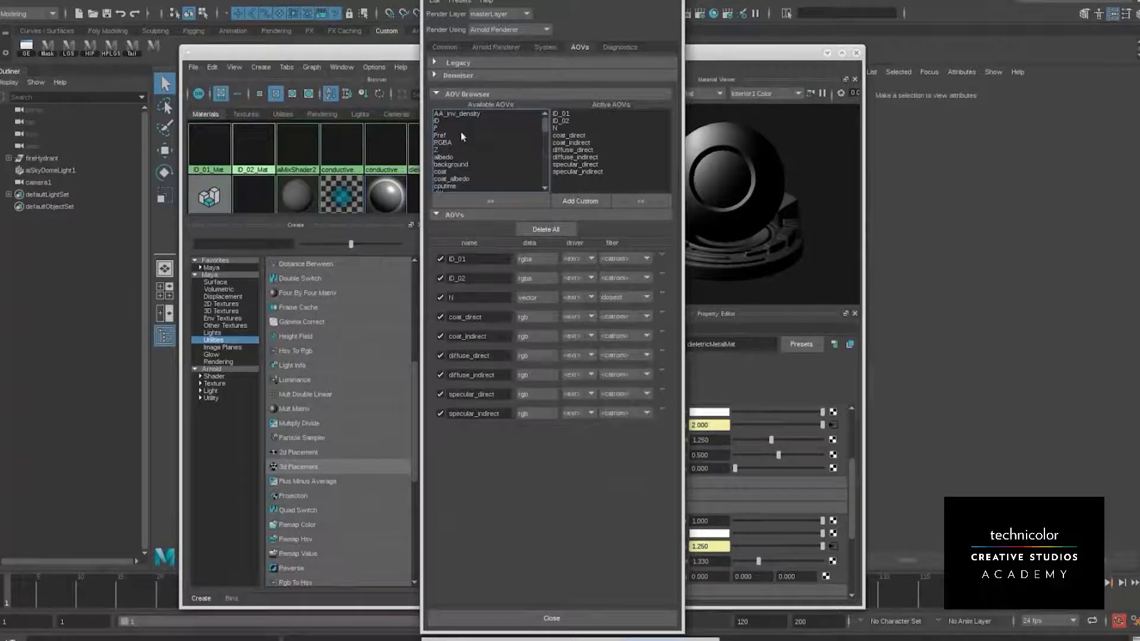
drag(457, 122, 456, 189)
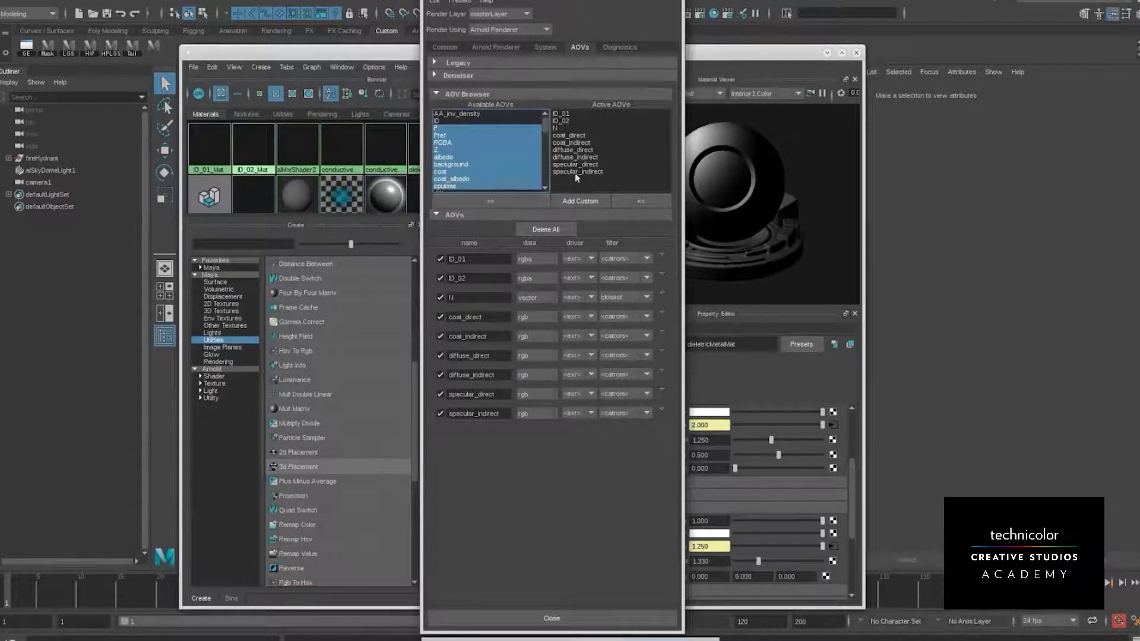
drag(575, 183, 567, 134)
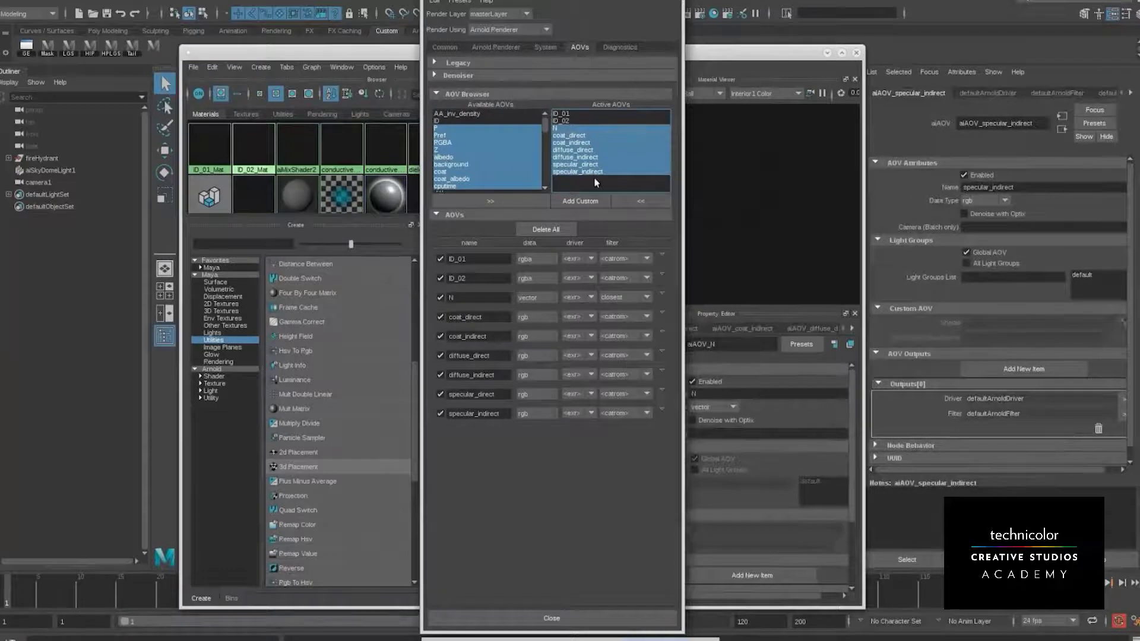
click(567, 128)
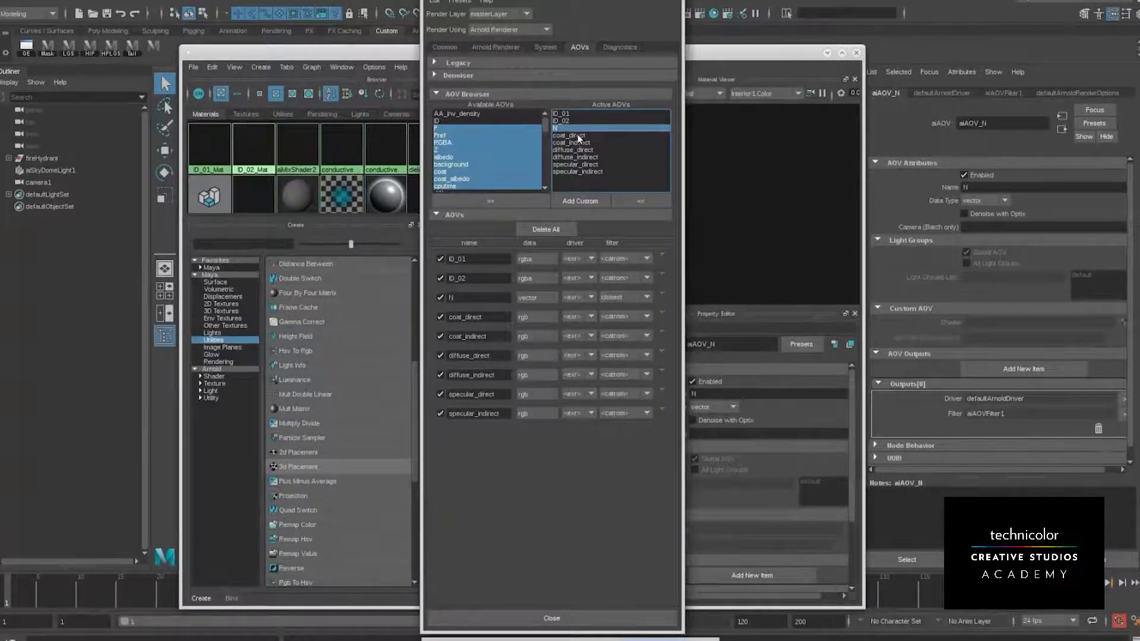
click(579, 137)
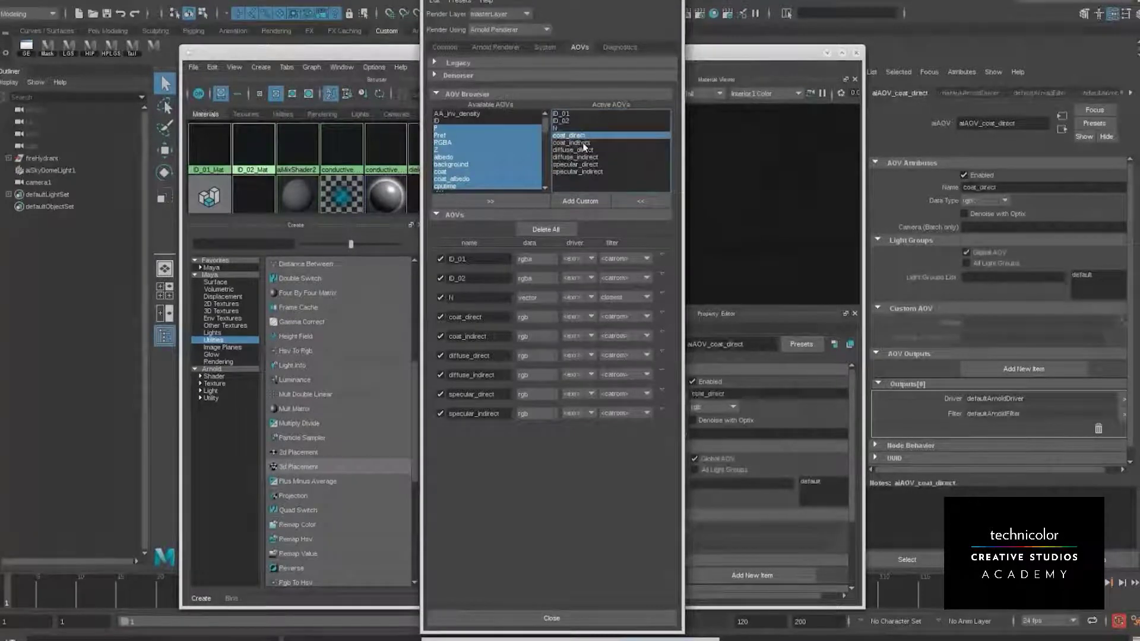
Inspect the dielectricMetalMat attributes in the Hypershade, collapsing the Coat section and checking the Transmission section
drag(585, 150, 587, 172)
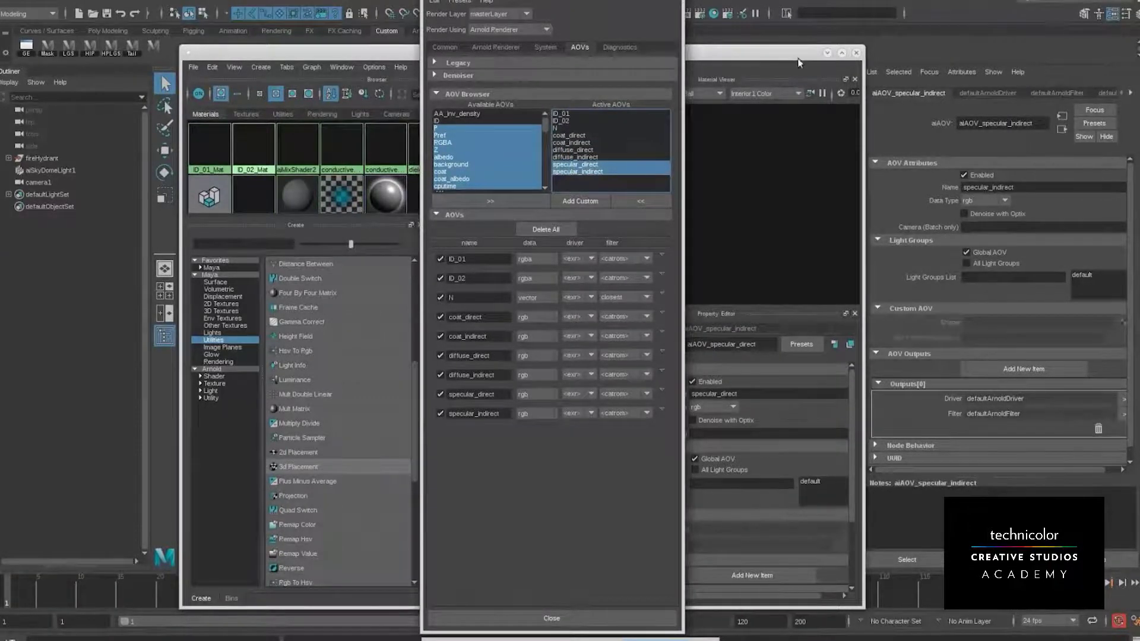
drag(797, 58, 923, 41)
scroll(661, 343, up, 2)
alt+middle_drag(661, 343, 582, 396)
scroll(599, 392, down, 2)
click(638, 323)
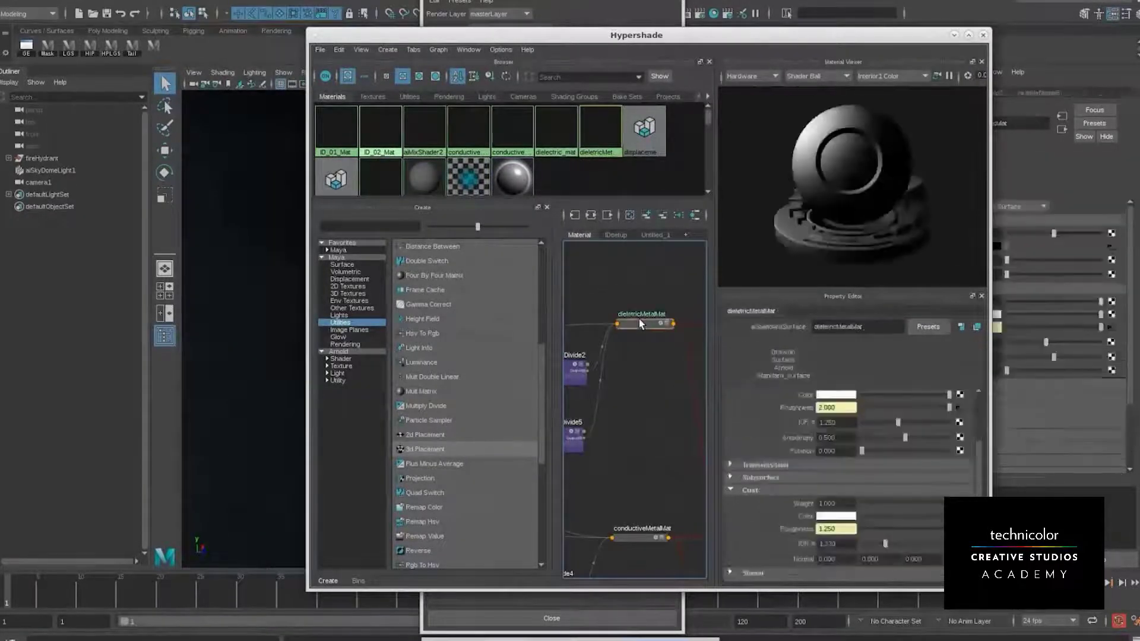
click(747, 488)
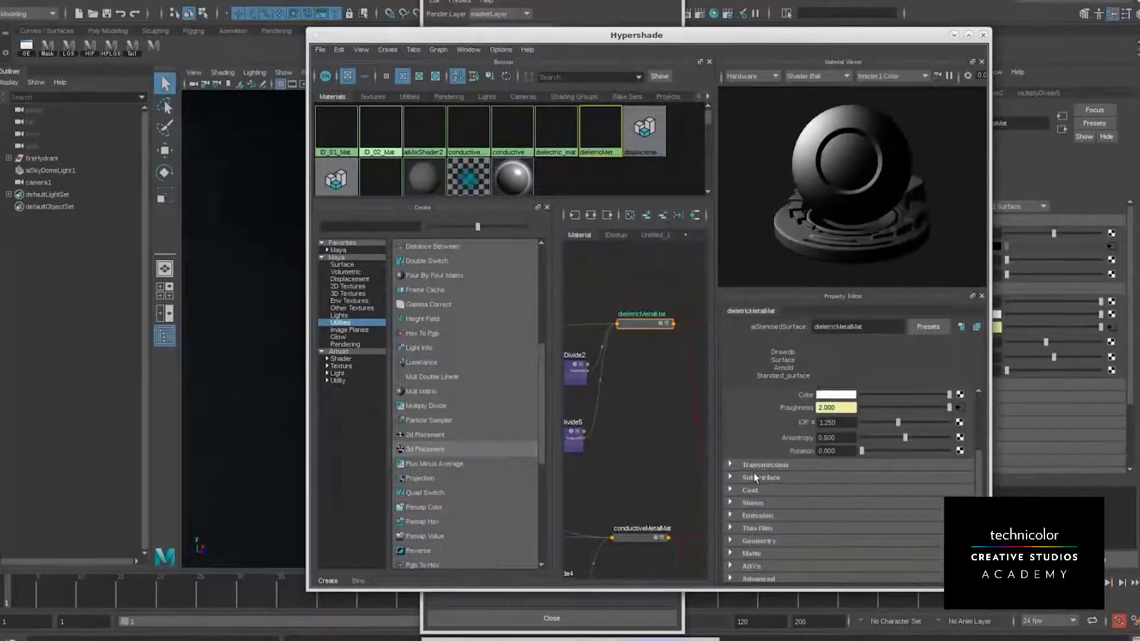
click(749, 464)
click(749, 464)
Add transmission_direct and transmission_indirect to the active AOVs in the render settings
click(658, 12)
click(496, 163)
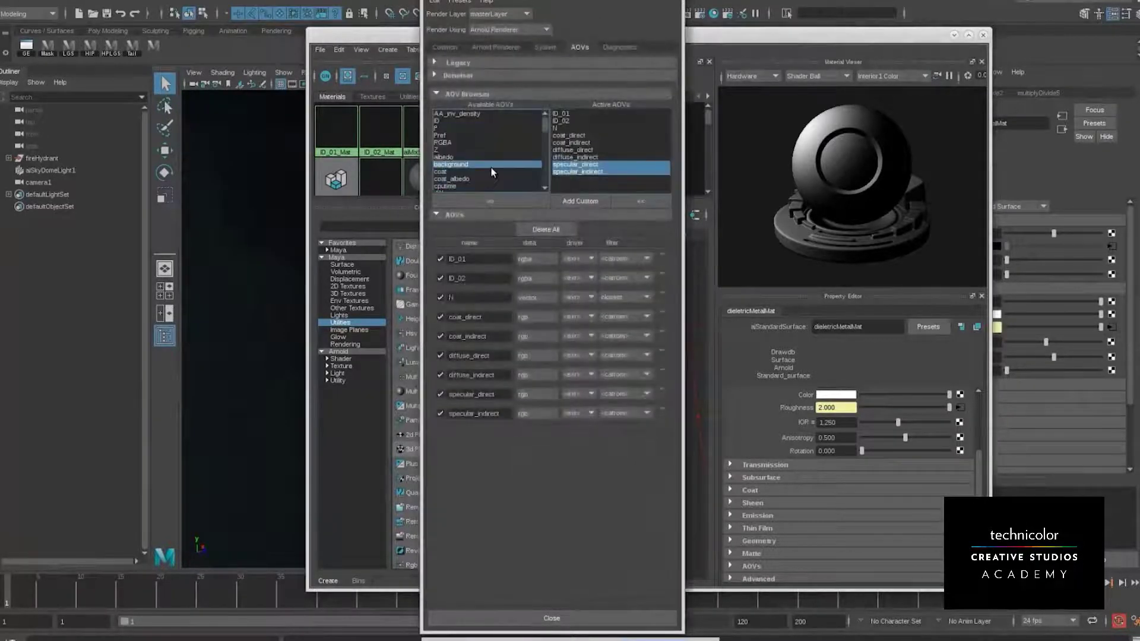
scroll(490, 171, down, 3)
scroll(490, 171, down, 5)
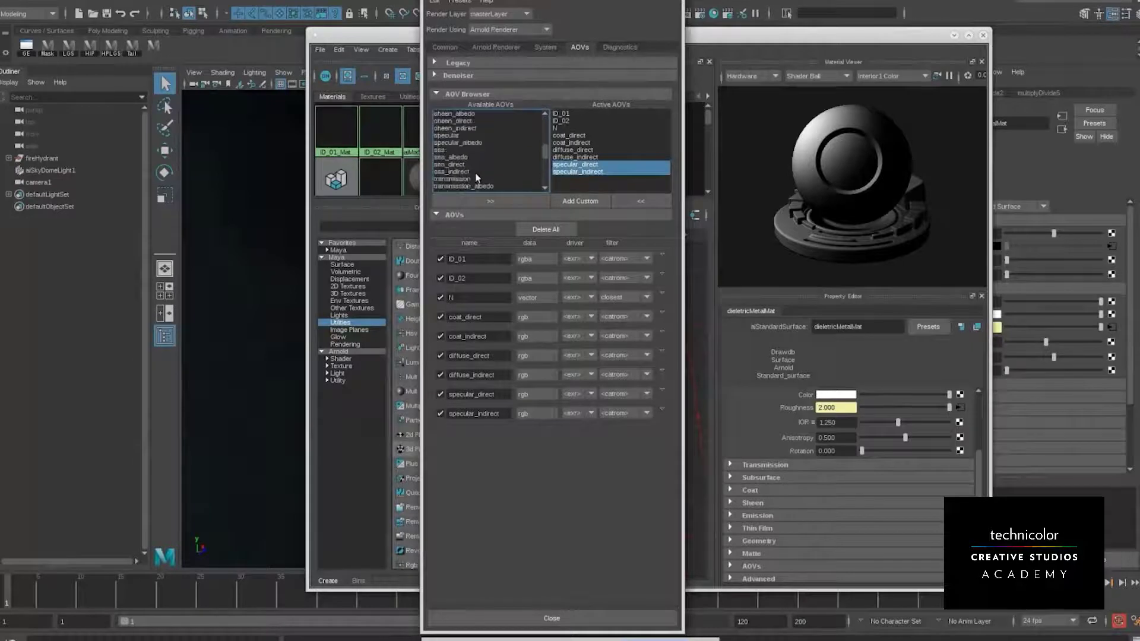
drag(491, 150, 497, 146)
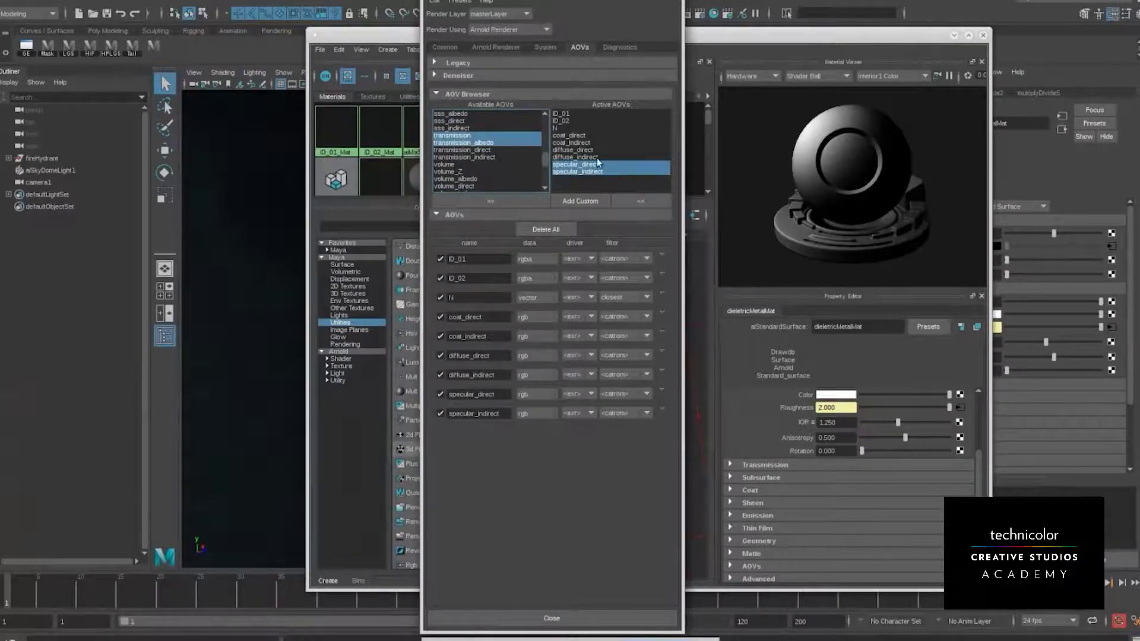
drag(581, 136, 602, 183)
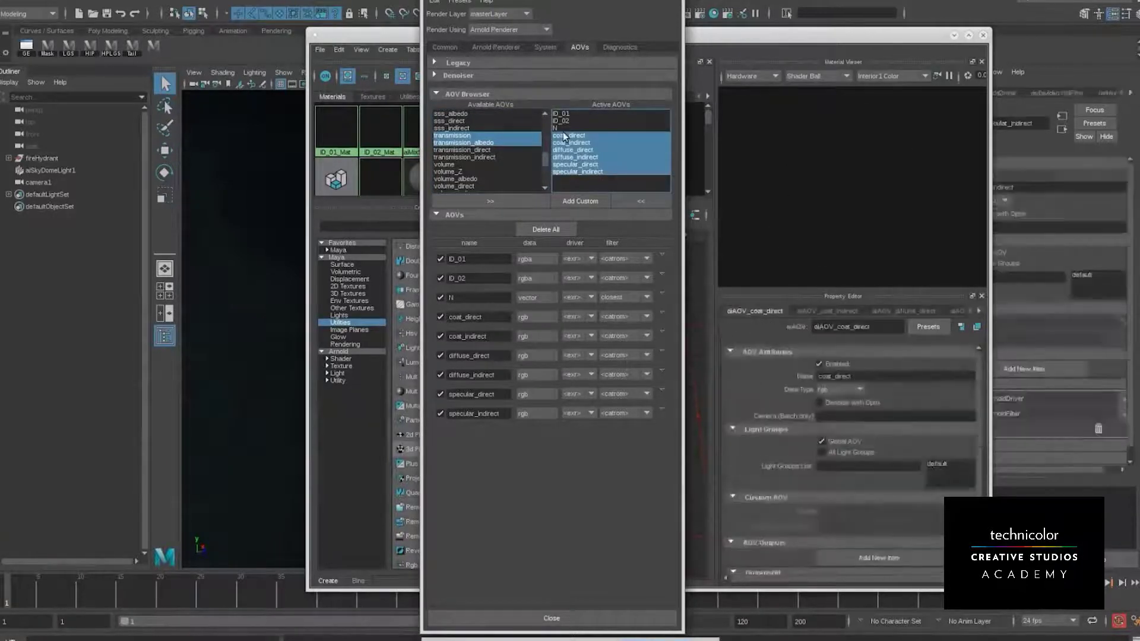
drag(560, 127, 582, 169)
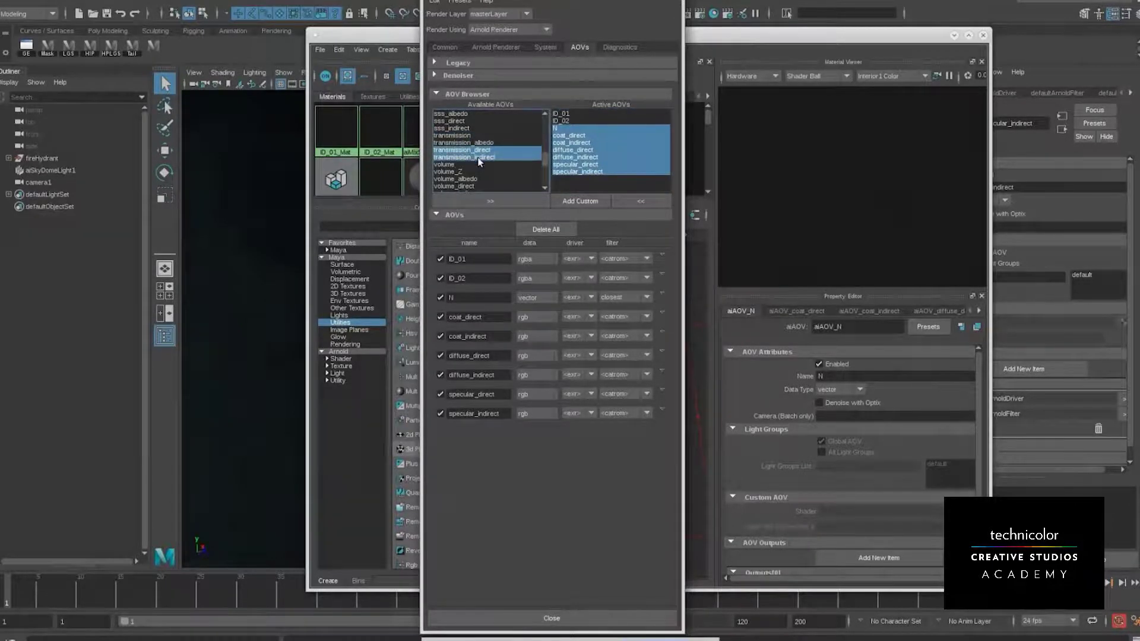
click(498, 200)
Remove transmission_direct and transmission_indirect from the active AOVs
click(603, 180)
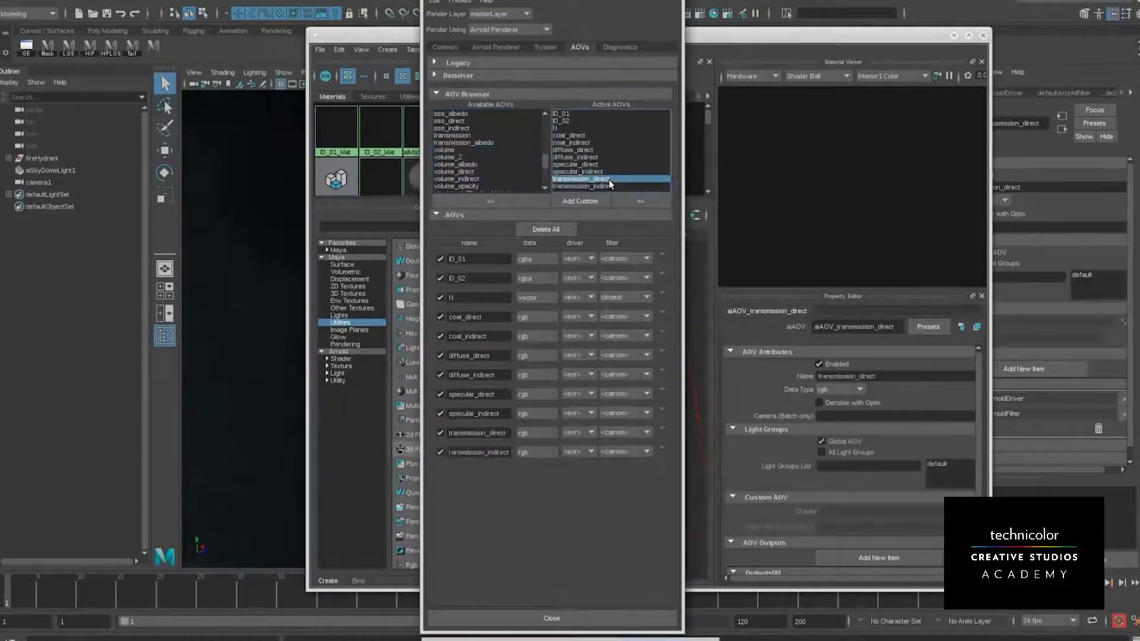
shift+click(603, 186)
click(632, 199)
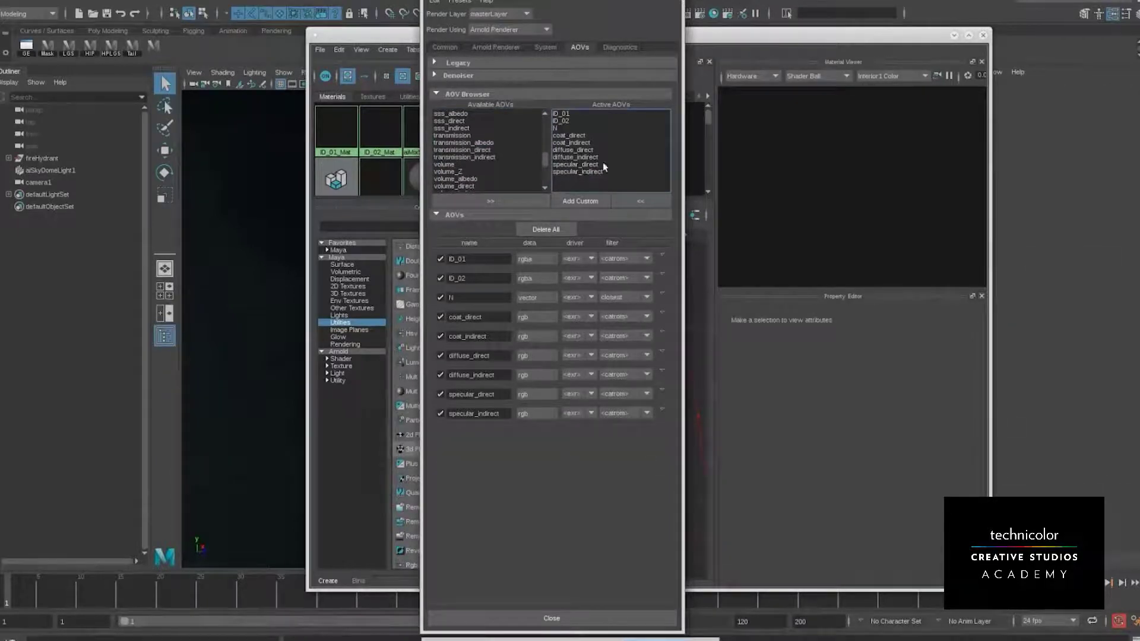
Review the ID_01 and ID_02 AOVs, the custom AOV prompt and the ID maps on the Google Slides texture requirements slide
drag(567, 113, 572, 120)
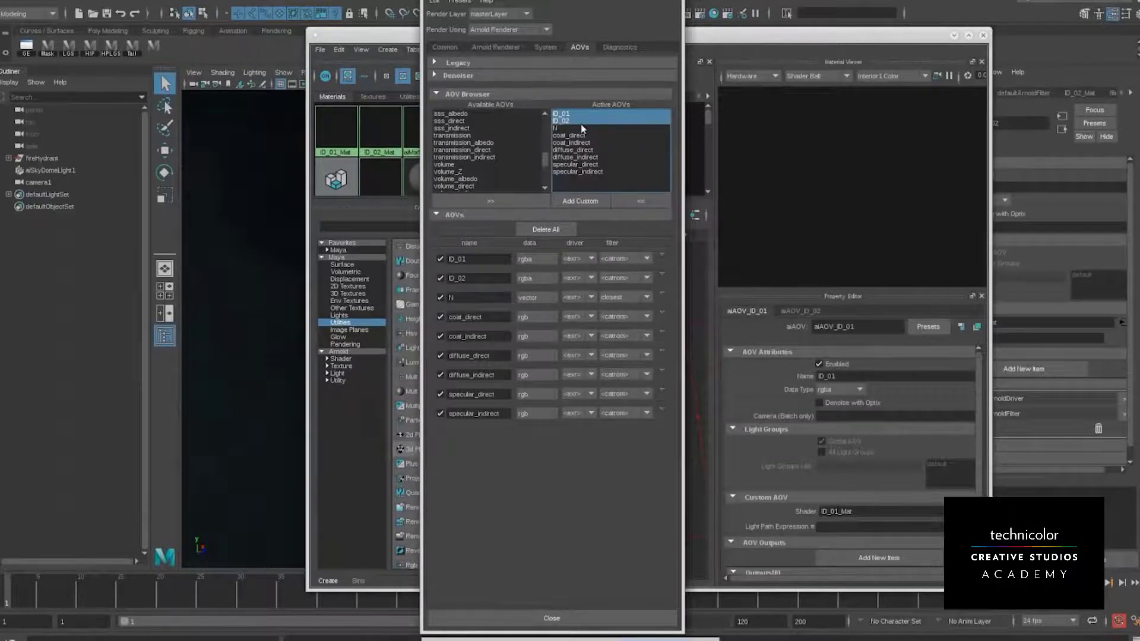
click(617, 150)
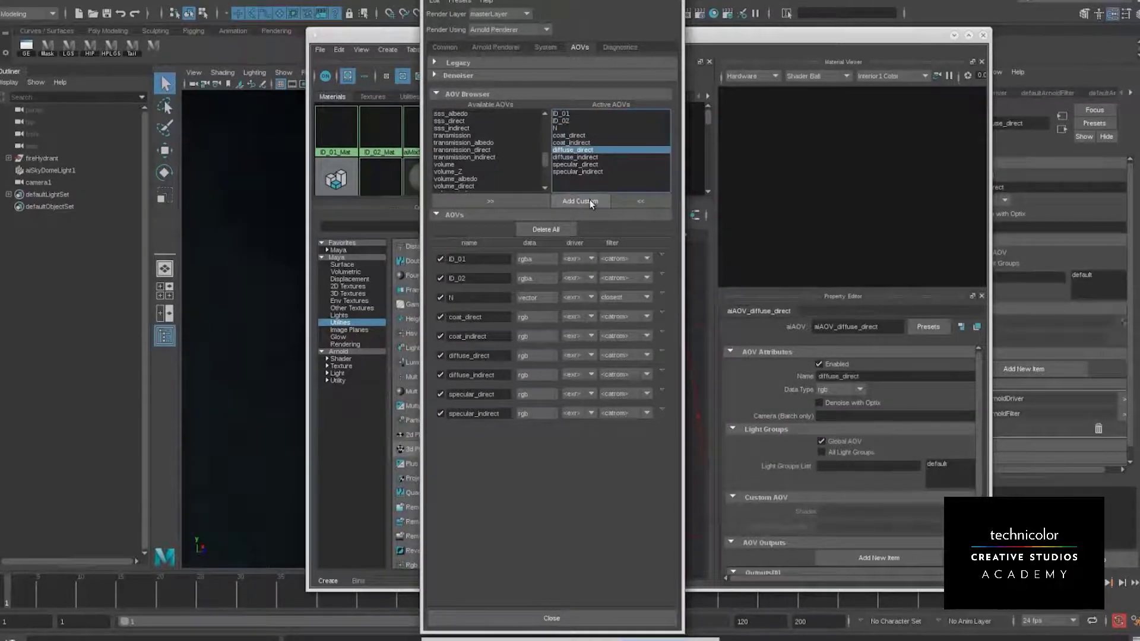
click(589, 200)
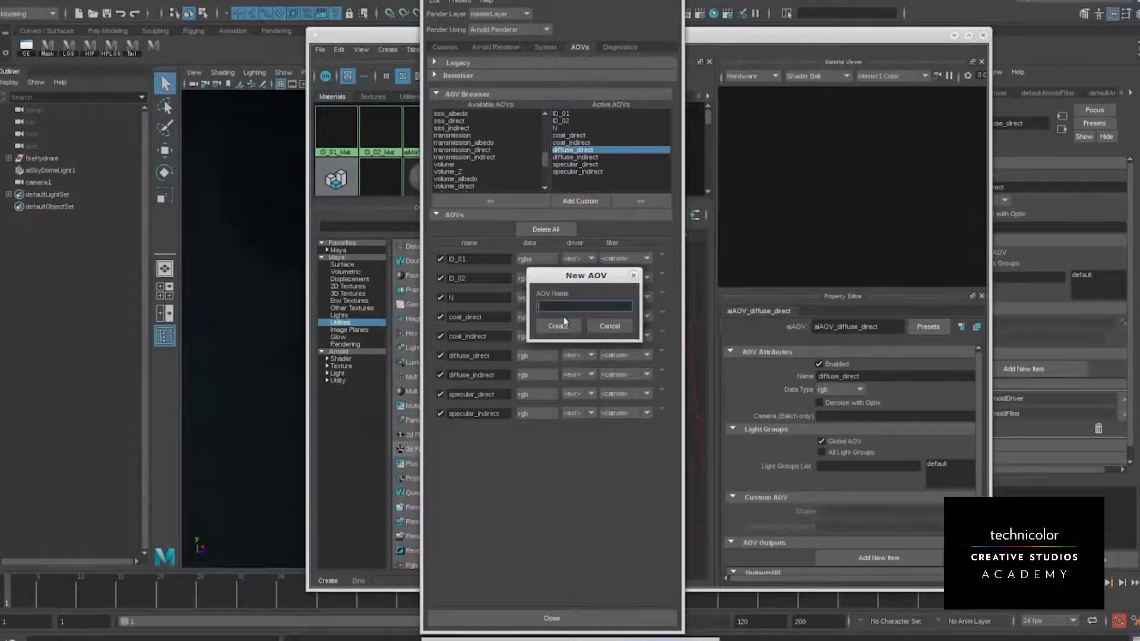
click(610, 326)
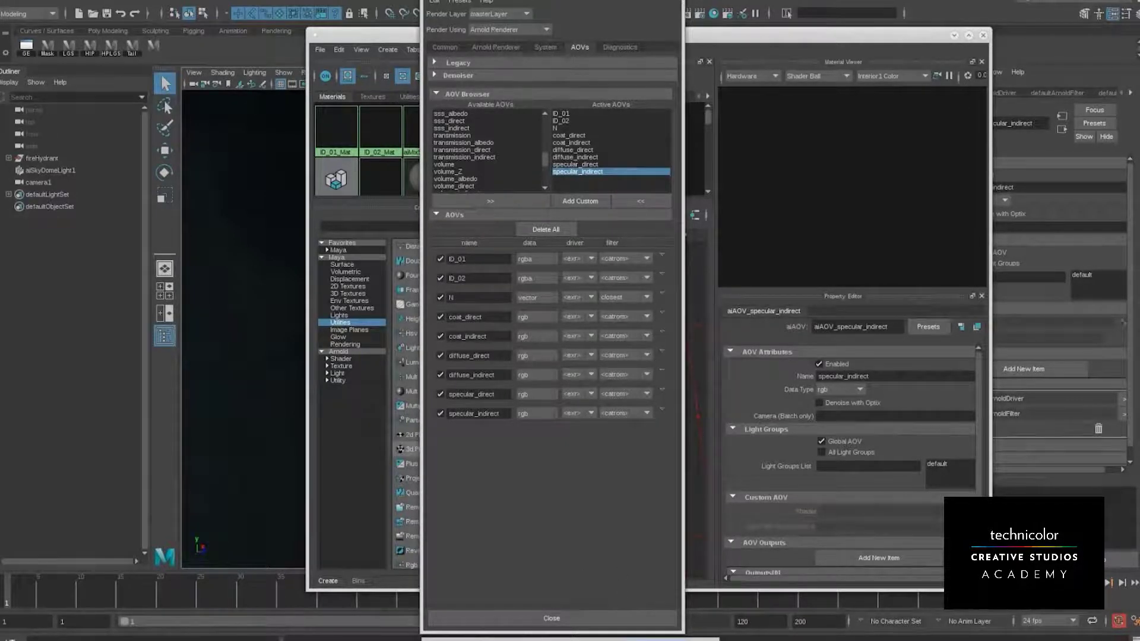
key(alt+Tab)
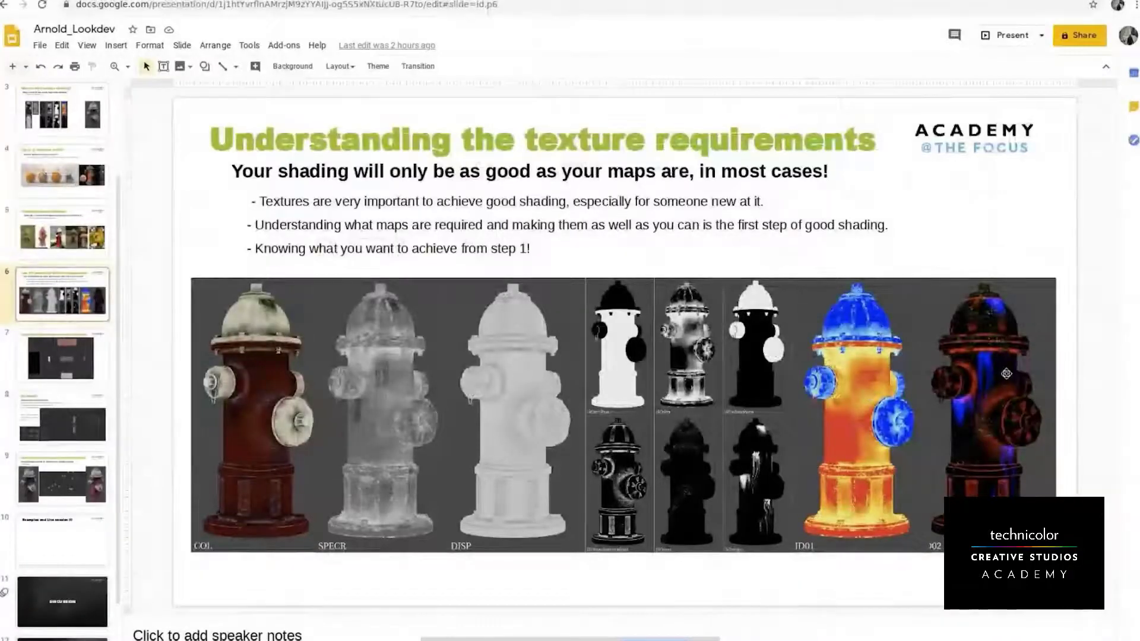
key(alt+Tab)
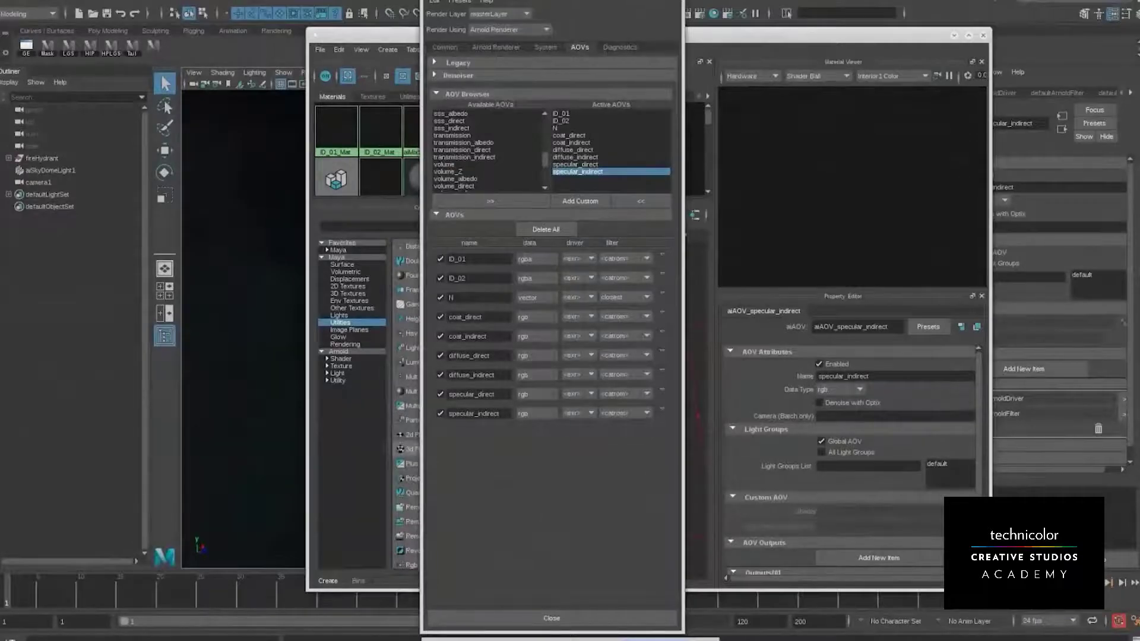
Maximize the Hypershade and bring up the IDsetup node graph with the ID material networks in view
click(676, 2)
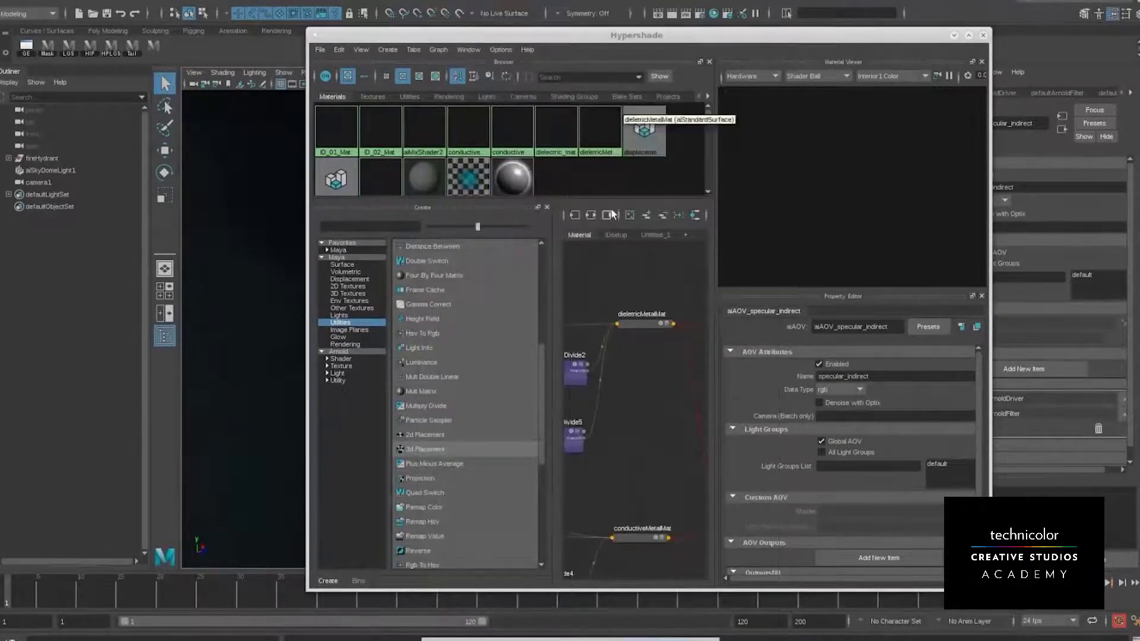
double_click(768, 43)
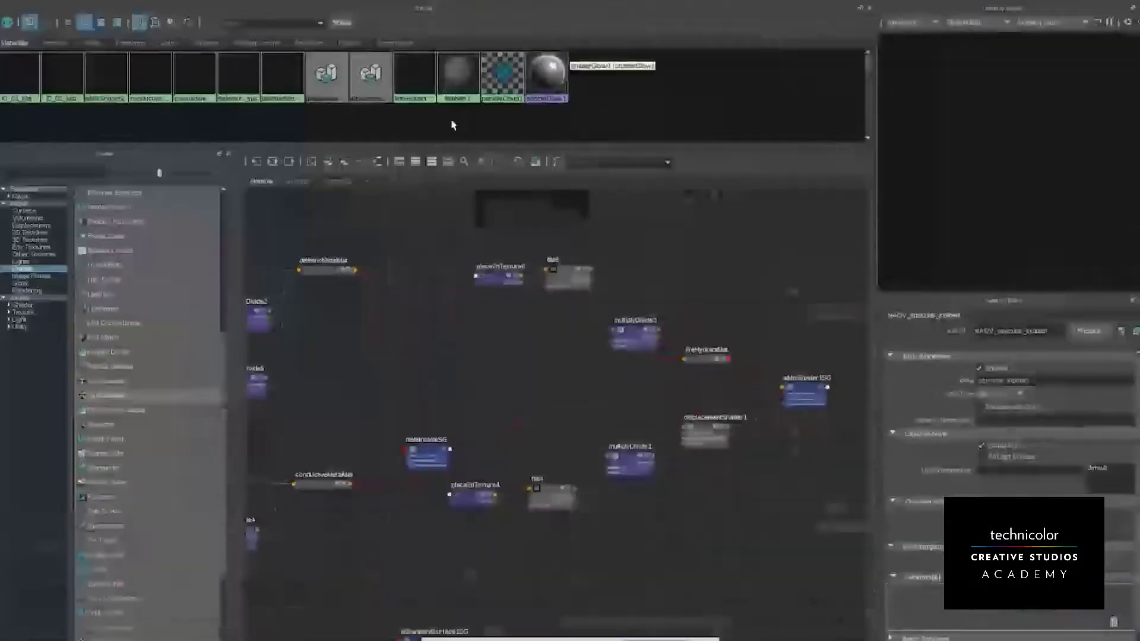
click(303, 182)
scroll(678, 327, up, 6)
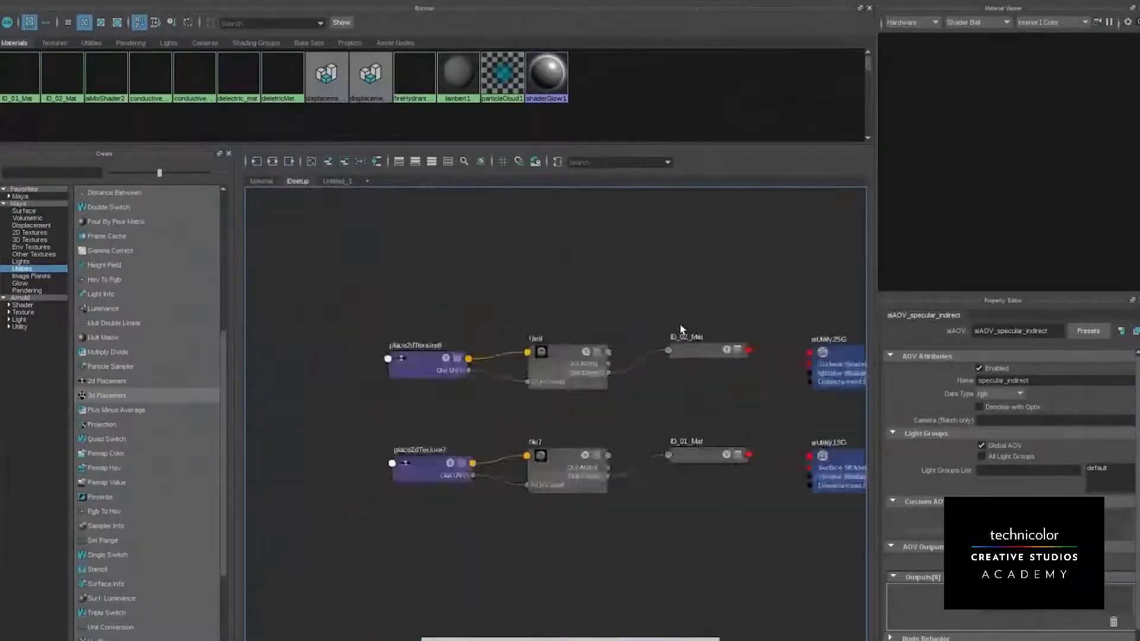
click(660, 360)
click(666, 268)
scroll(672, 272, down, 3)
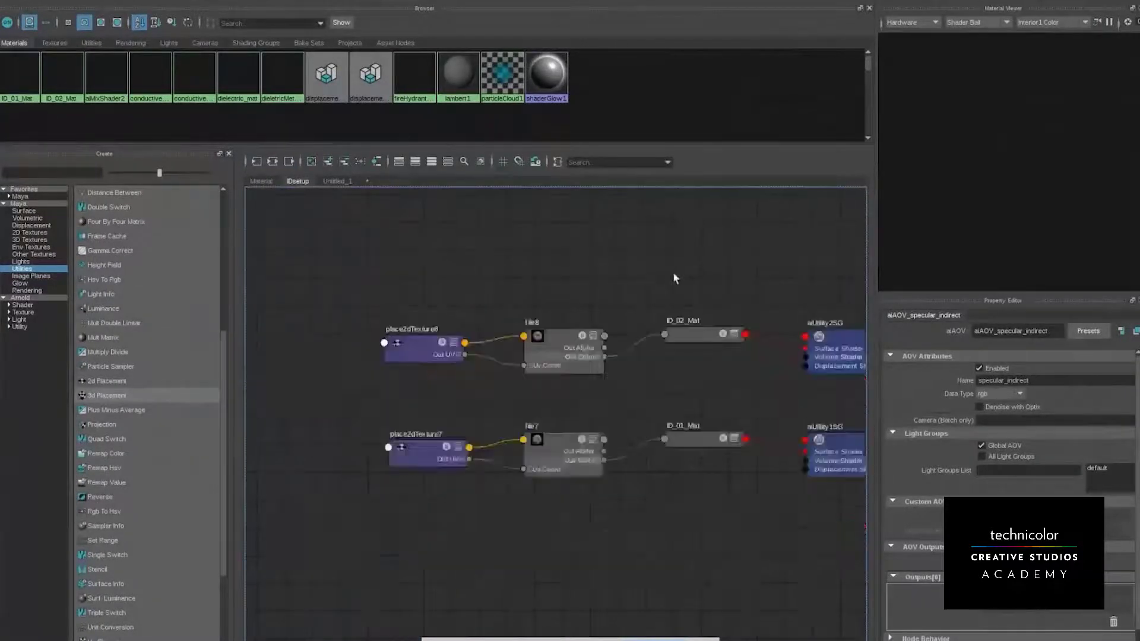
alt+middle_drag(672, 272, 585, 327)
Examine the file8 and file7 texture nodes and the ID_01_Mat and ID_02_Mat shaders they feed
click(479, 426)
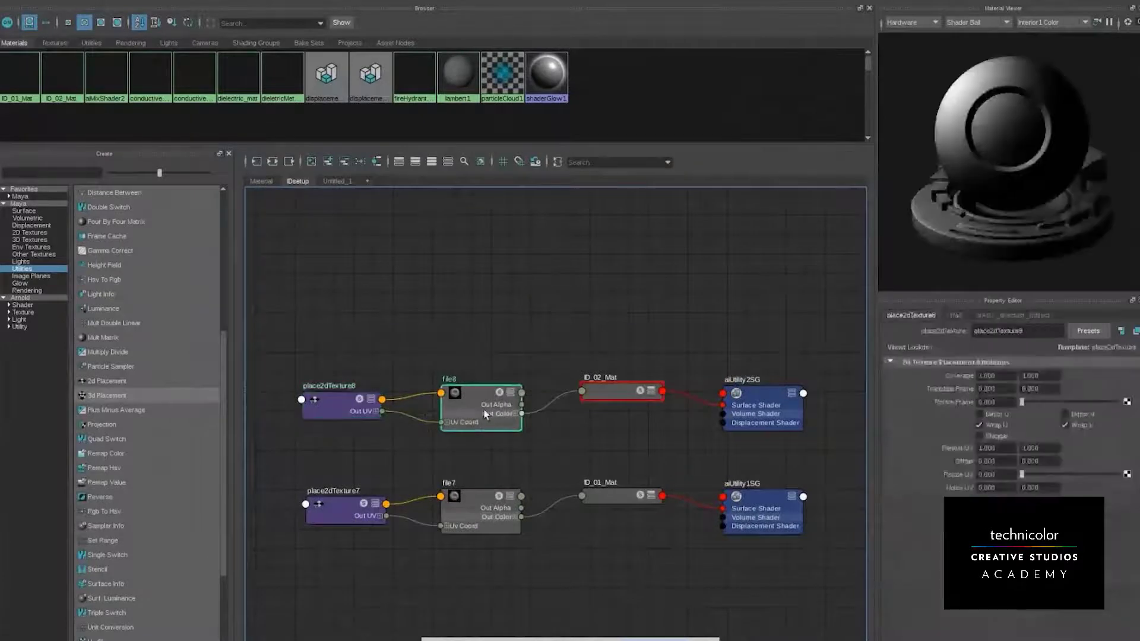
click(497, 521)
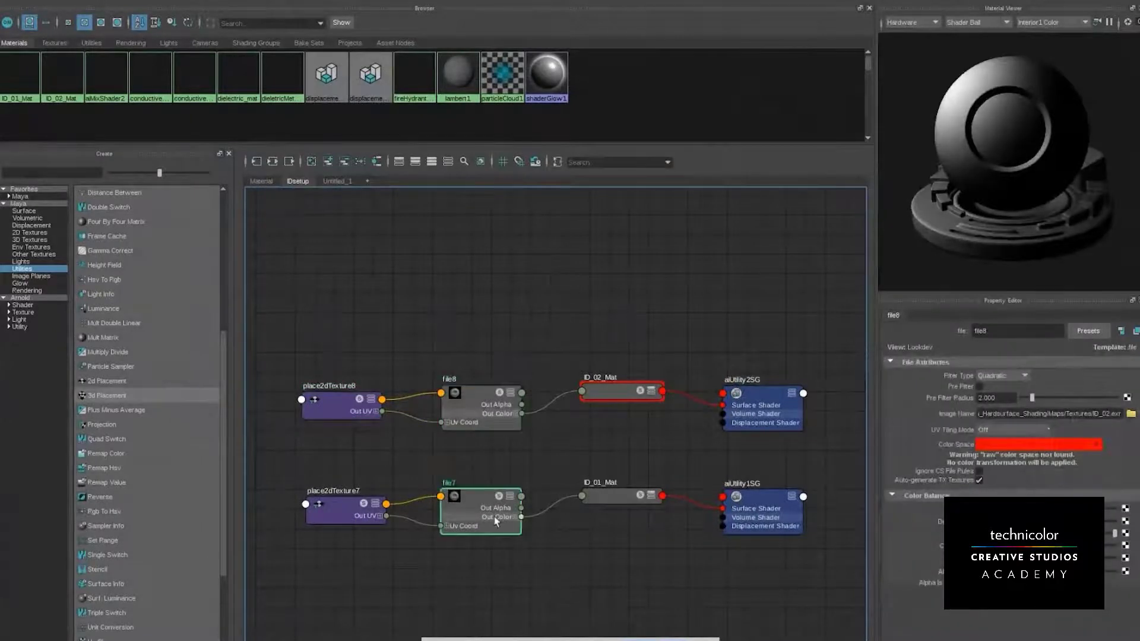
click(628, 465)
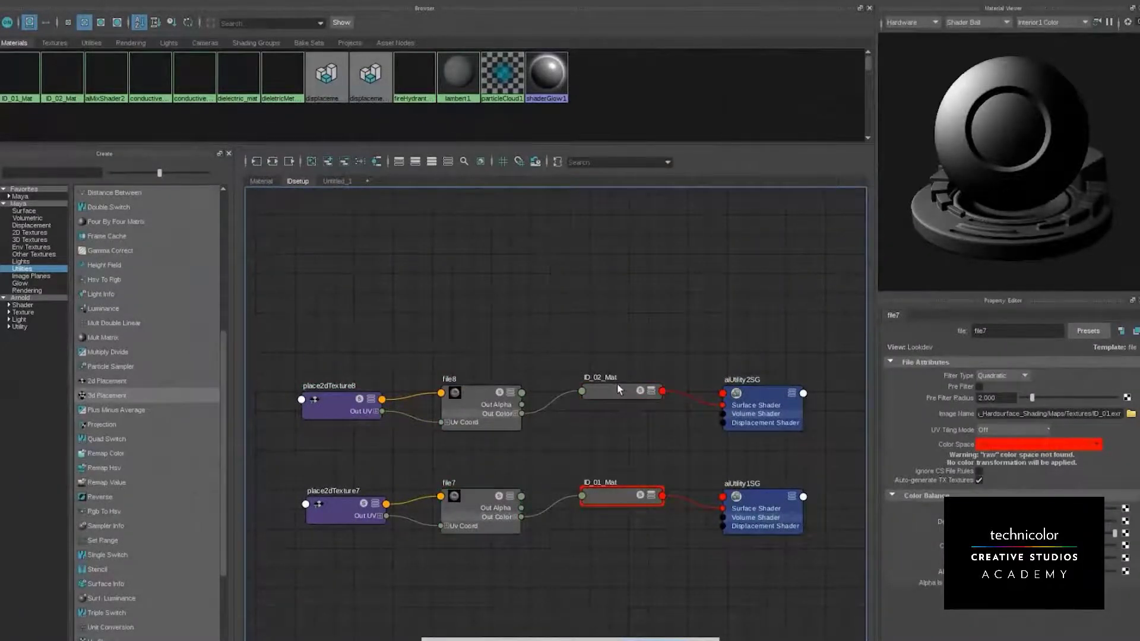
click(618, 385)
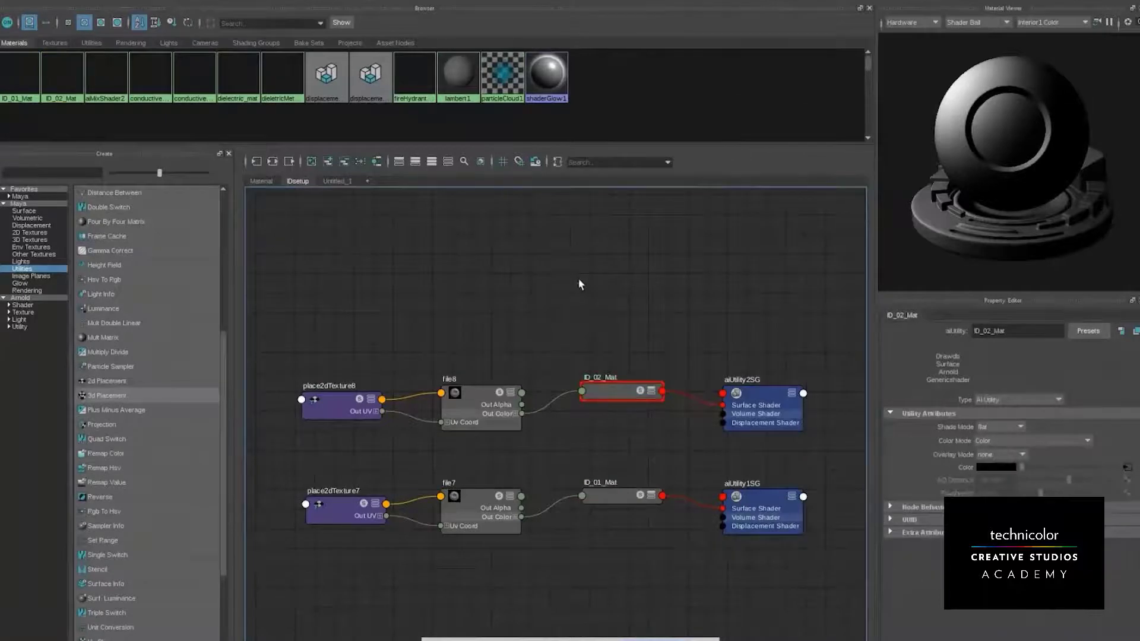
Create an aiUtility shader above ID_02_Mat in the IDsetup graph and set its Shade Mode to flat
key(Tab)
text(ai)
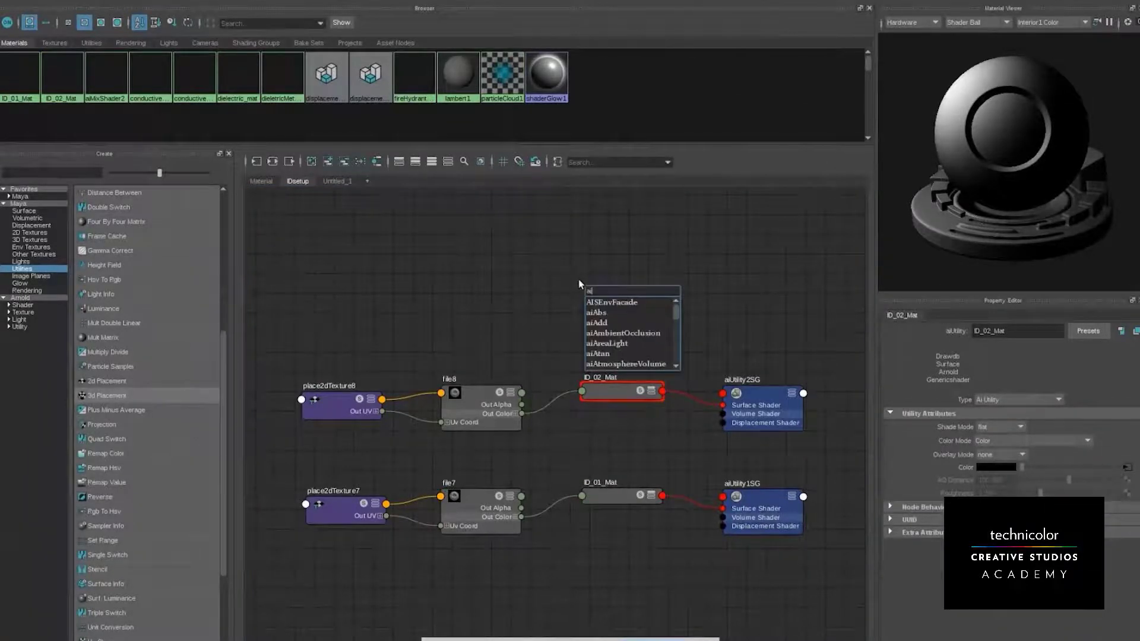
text(uti)
key(Return)
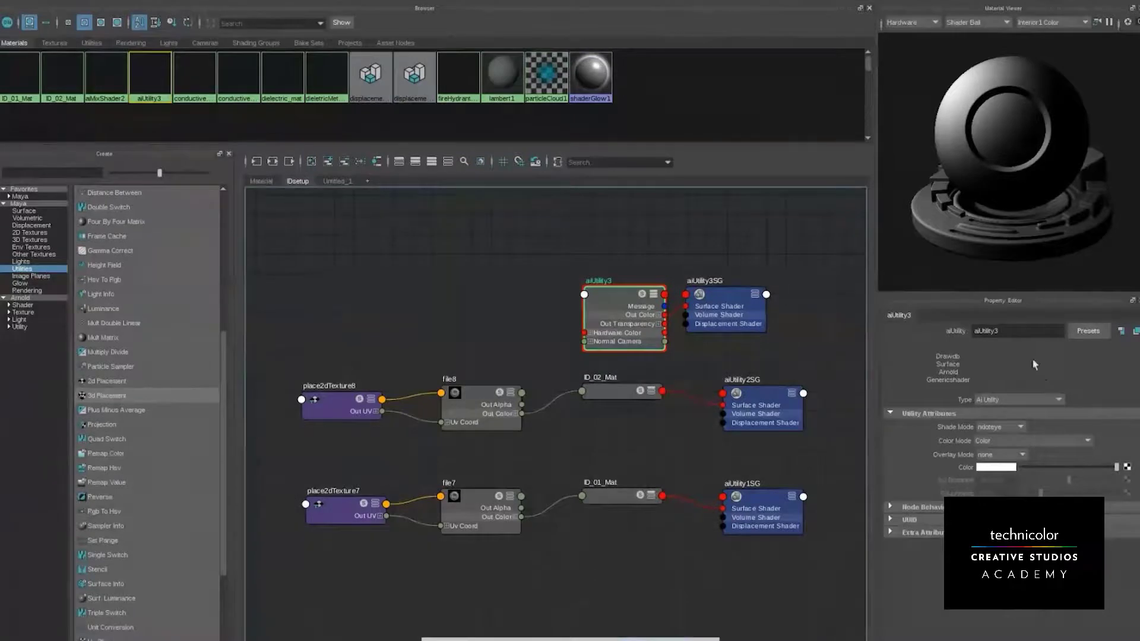
click(1022, 404)
click(1022, 404)
click(1016, 427)
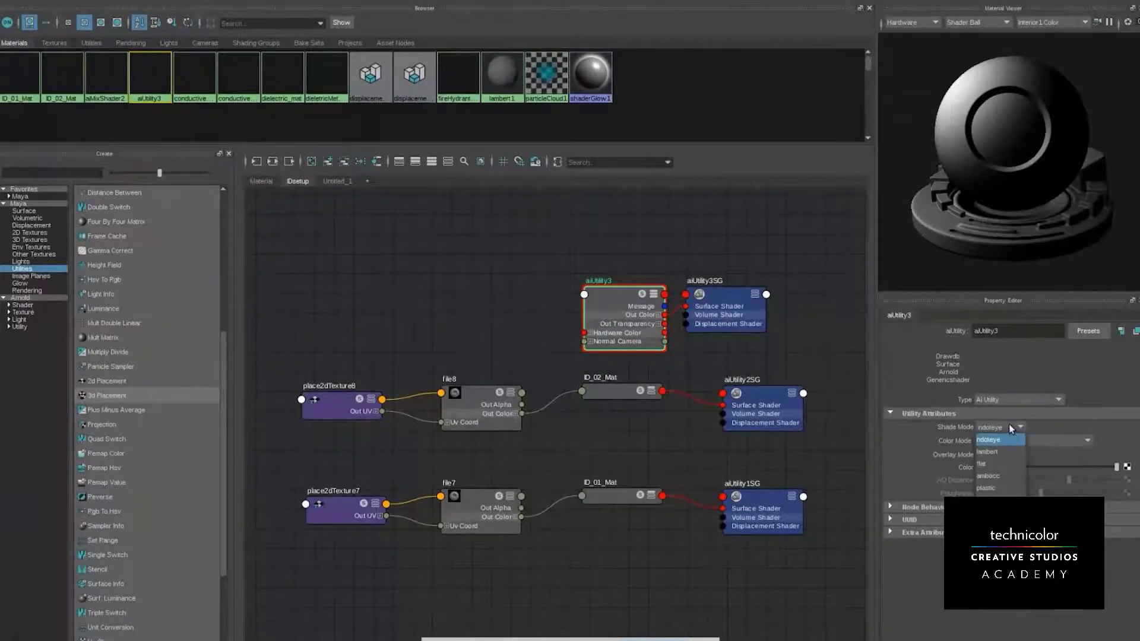
click(989, 465)
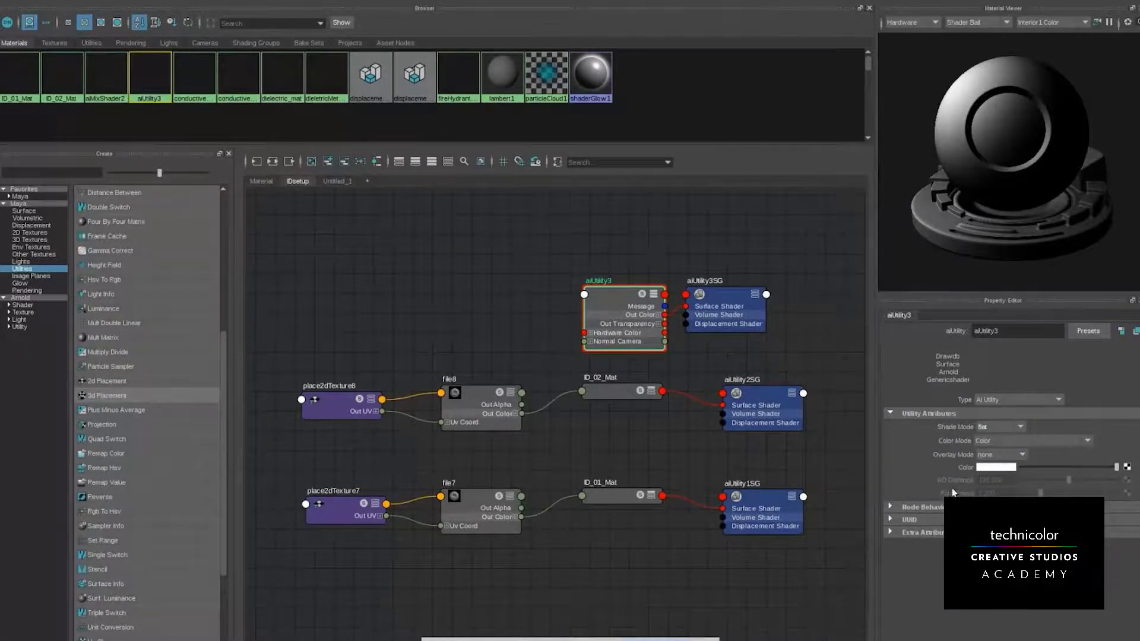
Connect a new File texture to the new aiUtility shader's Color and compare its network with the ID_02_Mat one
click(1126, 467)
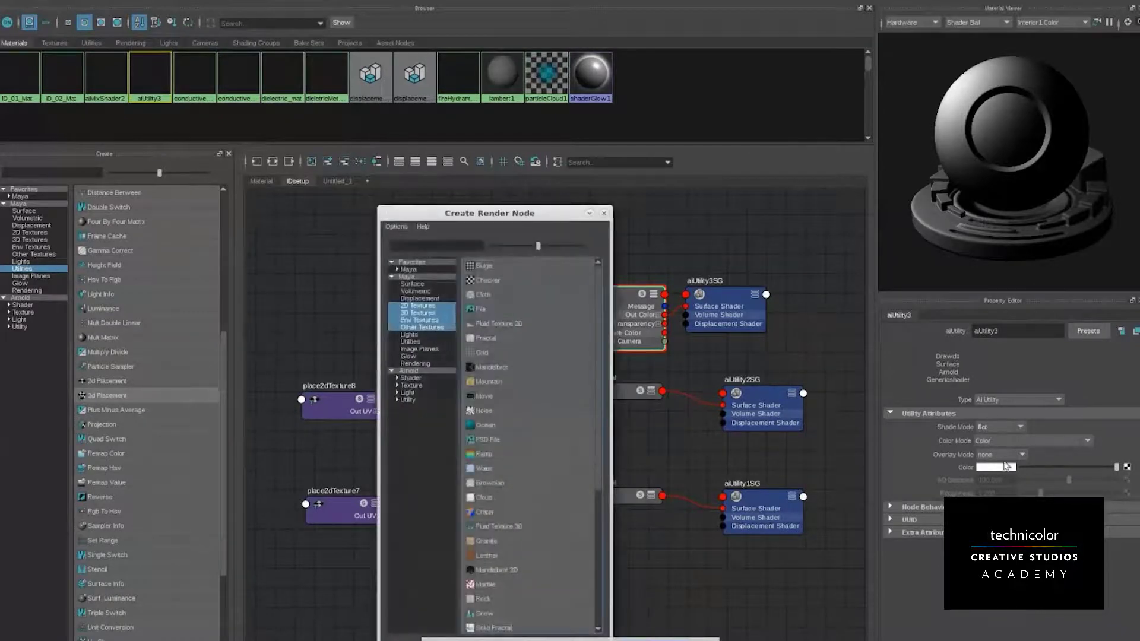
click(496, 308)
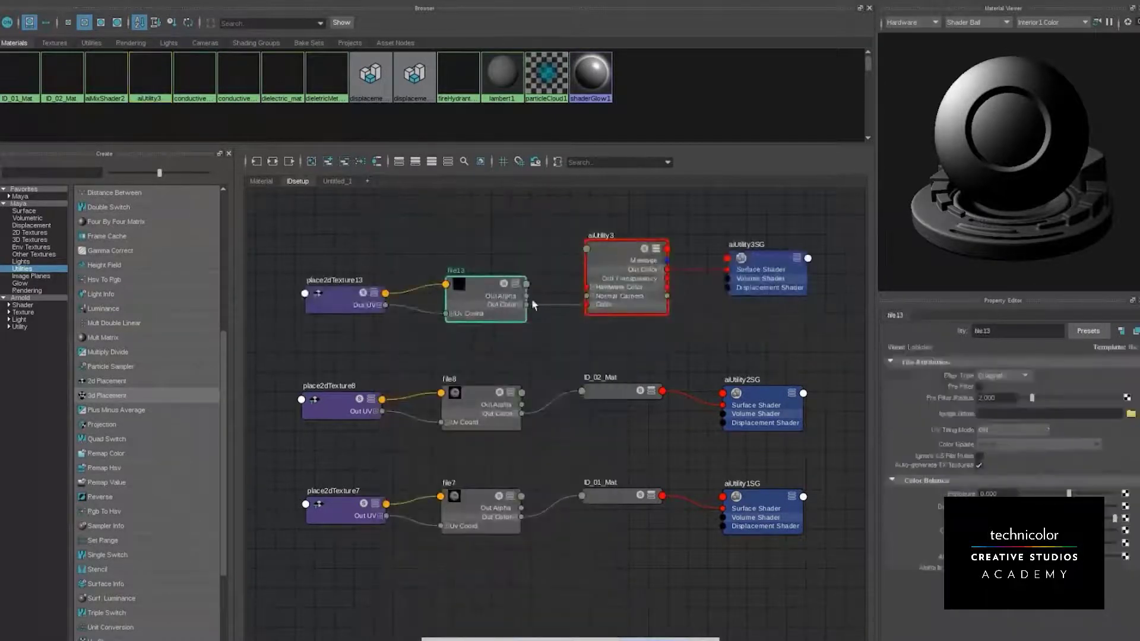
click(471, 411)
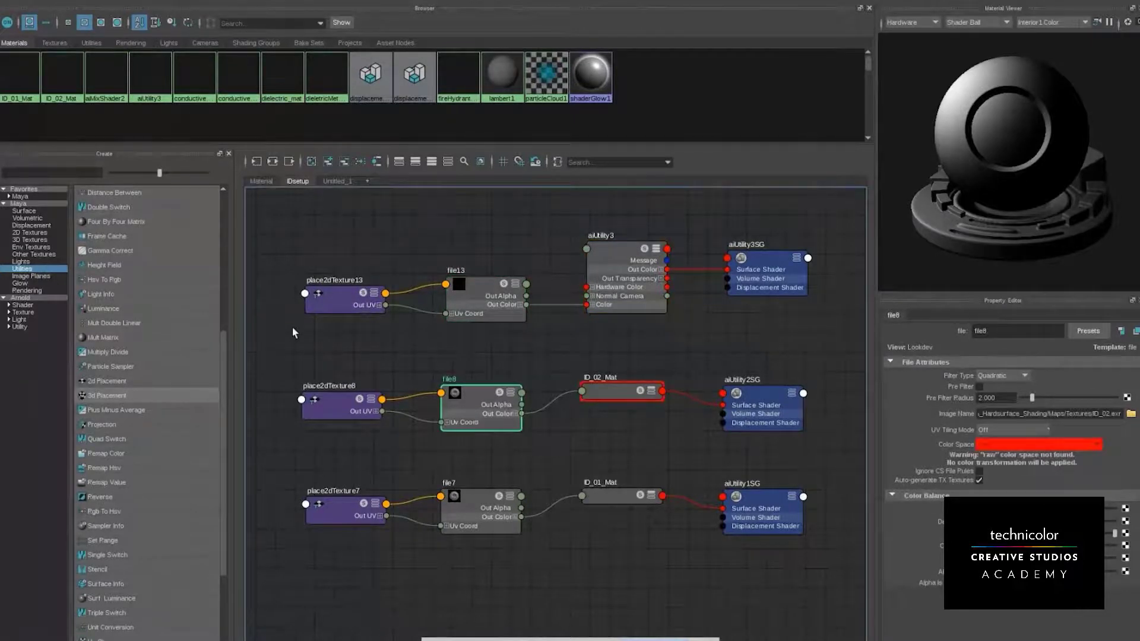
drag(292, 327, 835, 255)
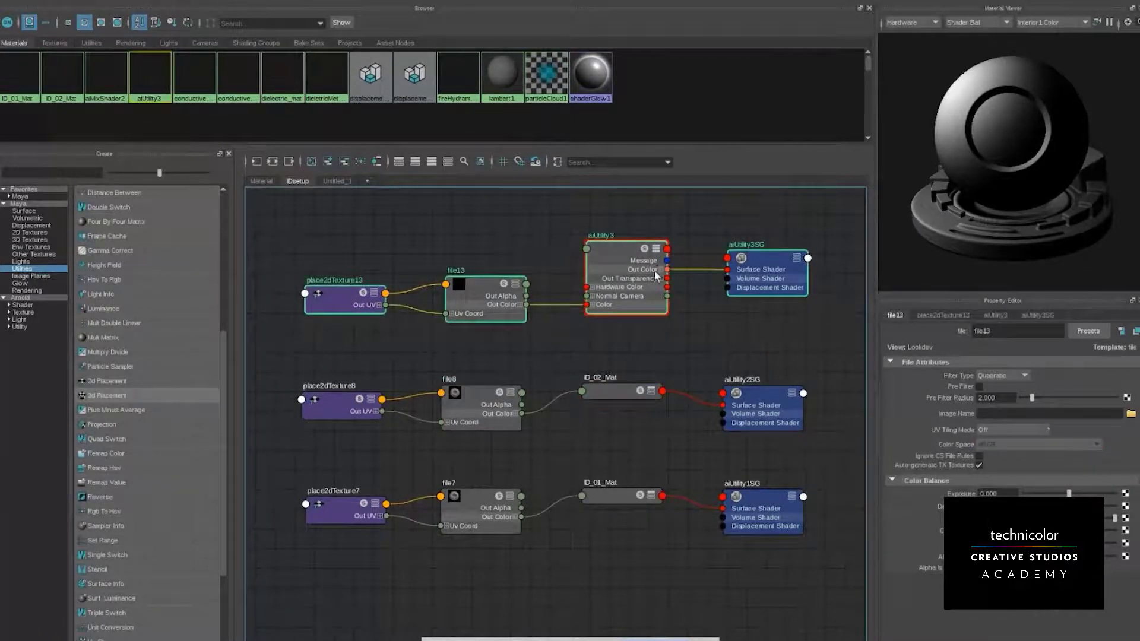
Rename the new aiUtility shader as test
click(632, 276)
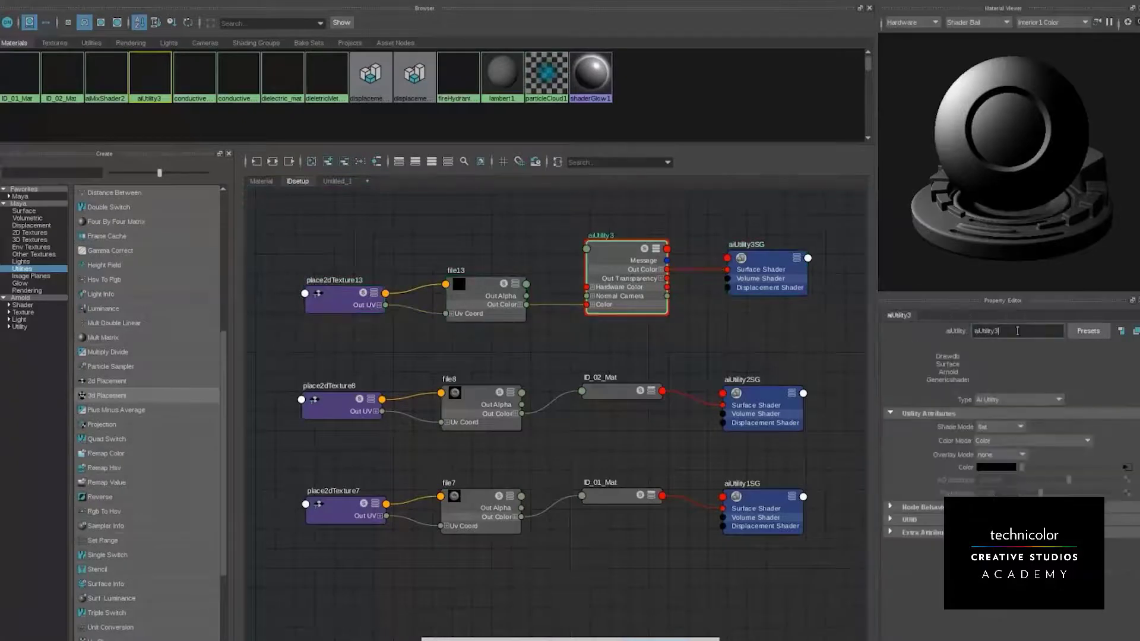
text(test)
key(Return)
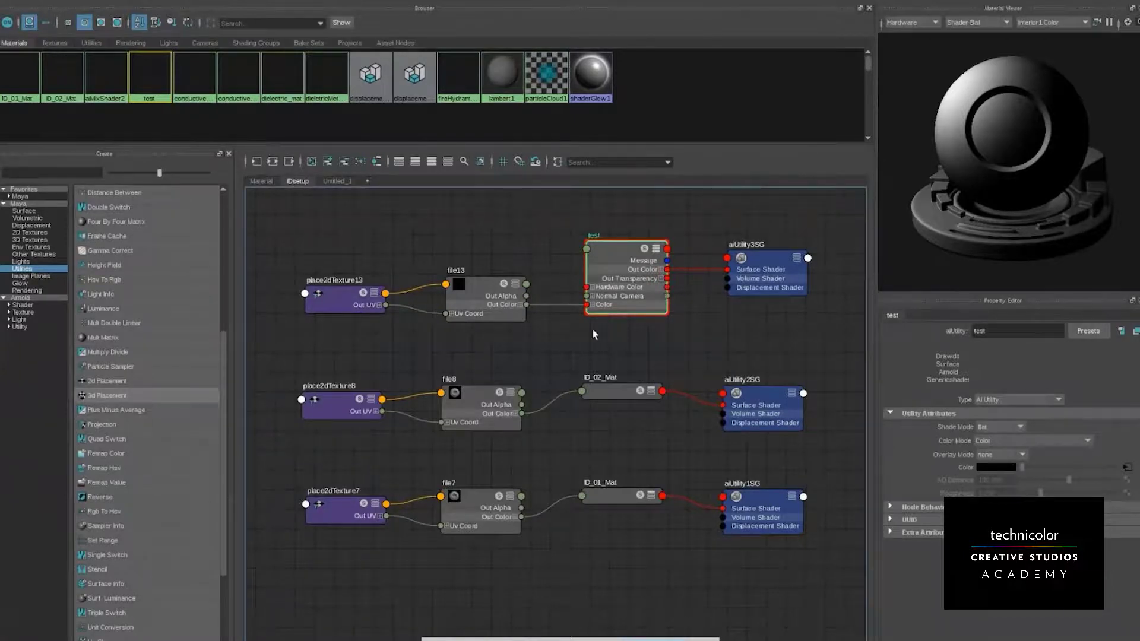
Delete the new file texture and its 2D placement node from the test shader's network
drag(504, 238, 341, 320)
key(Delete)
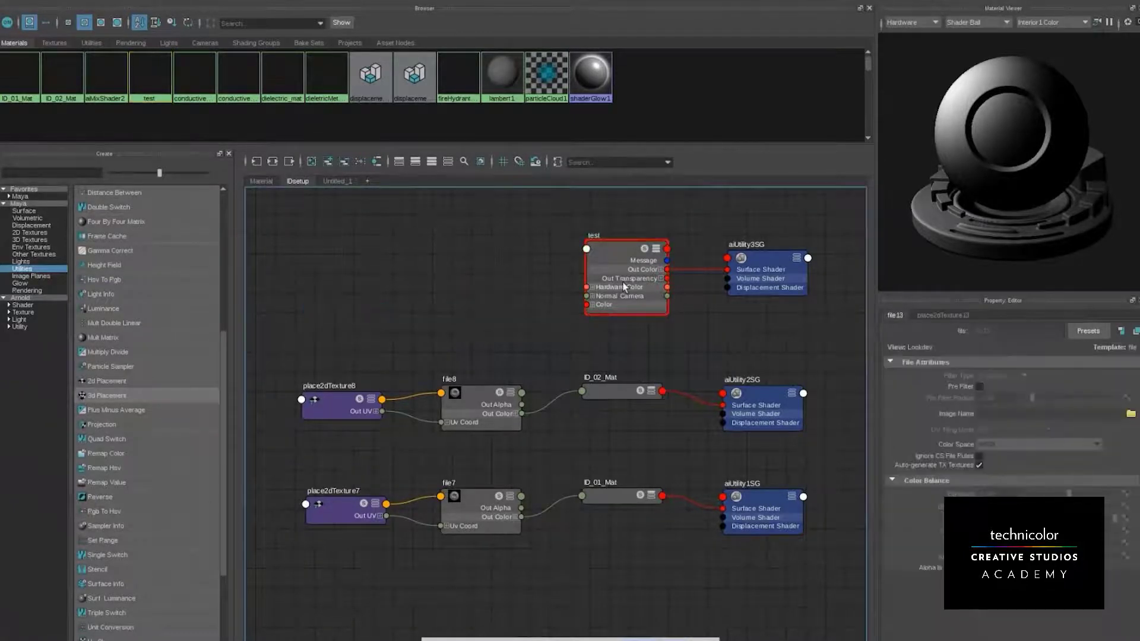
Set the test aiUtility shader's Color to yellow
click(635, 288)
drag(1023, 466, 1077, 468)
click(1003, 467)
click(971, 435)
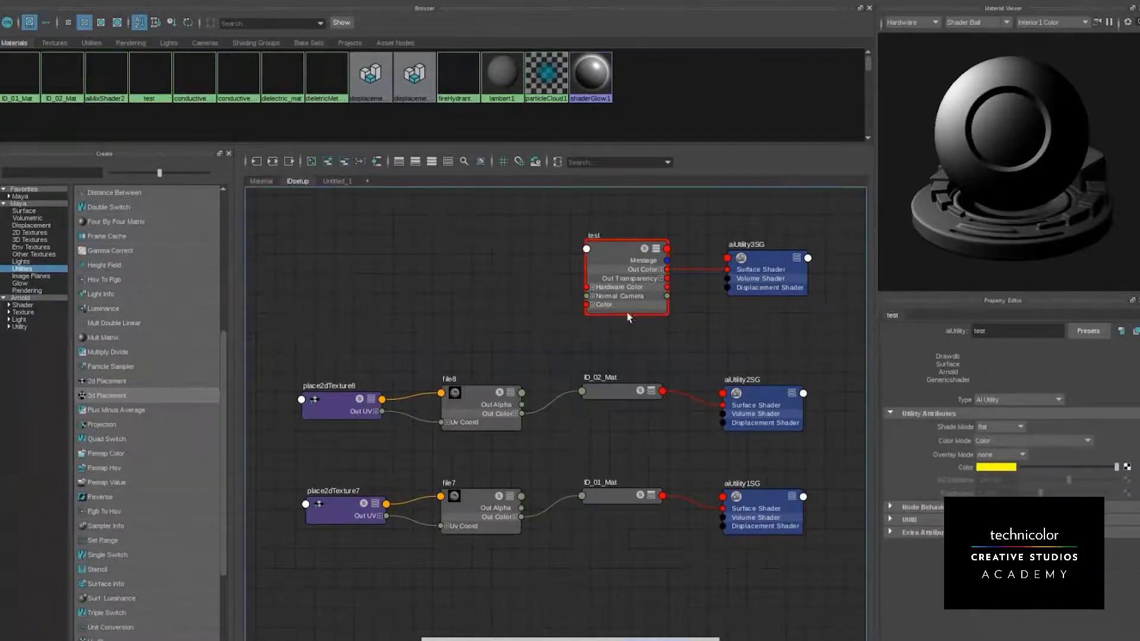
Change the test shader's Shade Mode to ndoteye
click(604, 272)
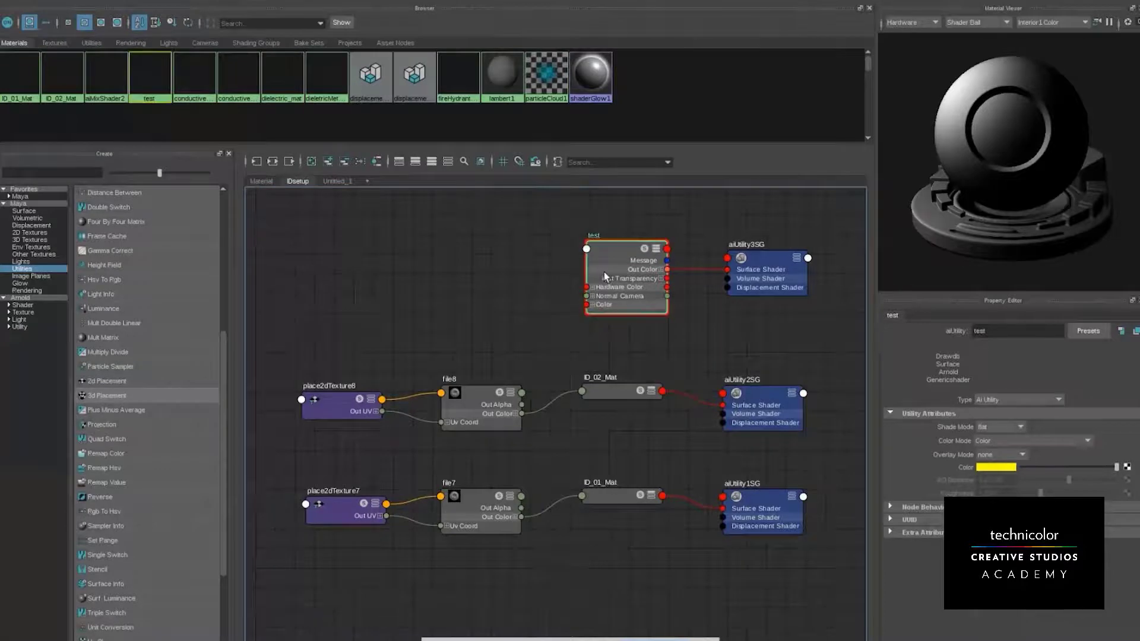
click(991, 425)
click(999, 439)
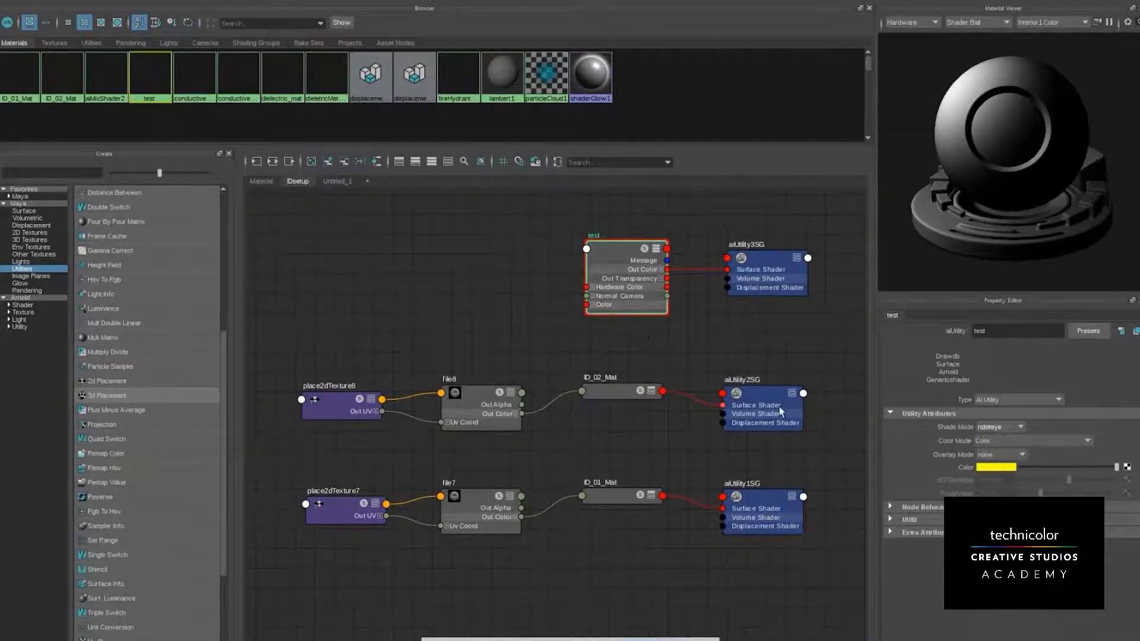
Add a custom AOV named test in the Arnold render settings
middle_drag(790, 342, 728, 419)
drag(590, 3, 481, 101)
click(705, 13)
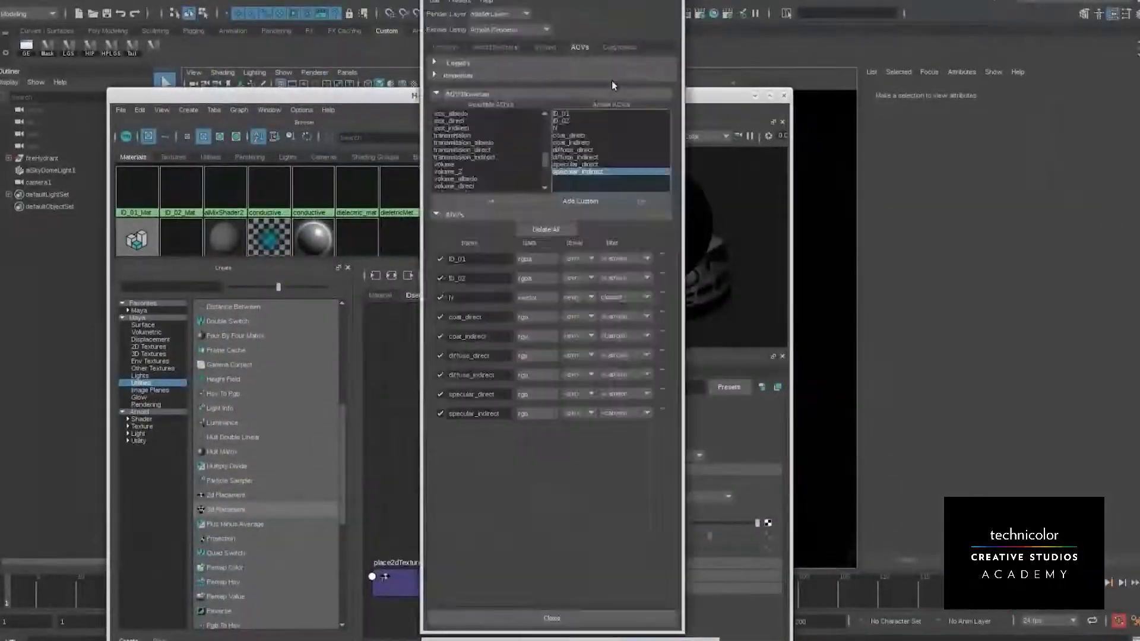
click(576, 201)
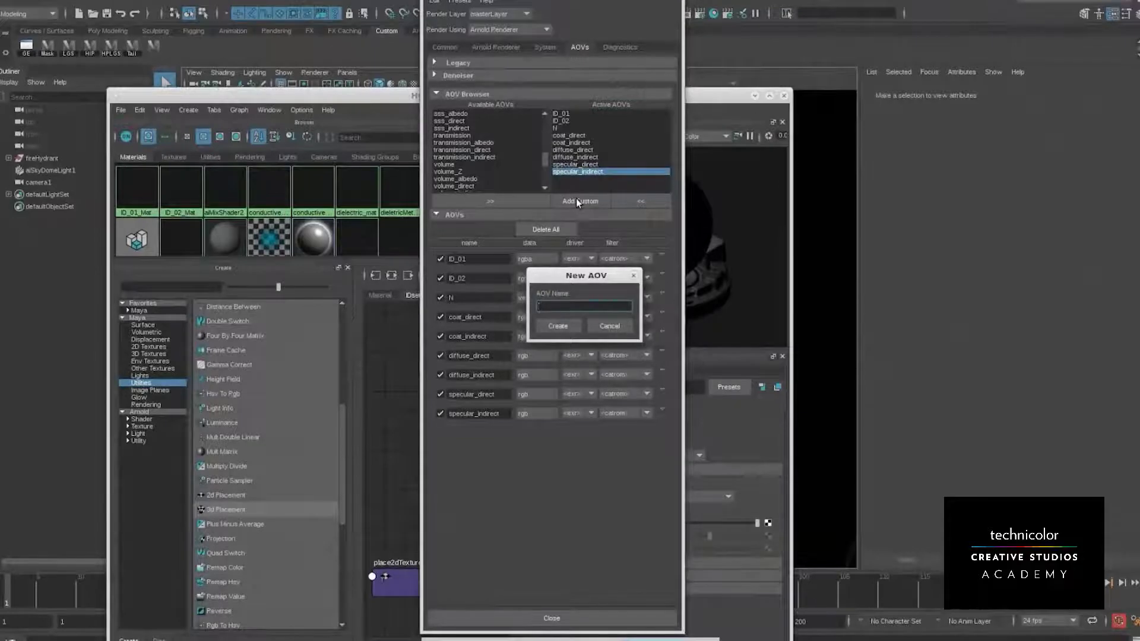
text(test)
key(Return)
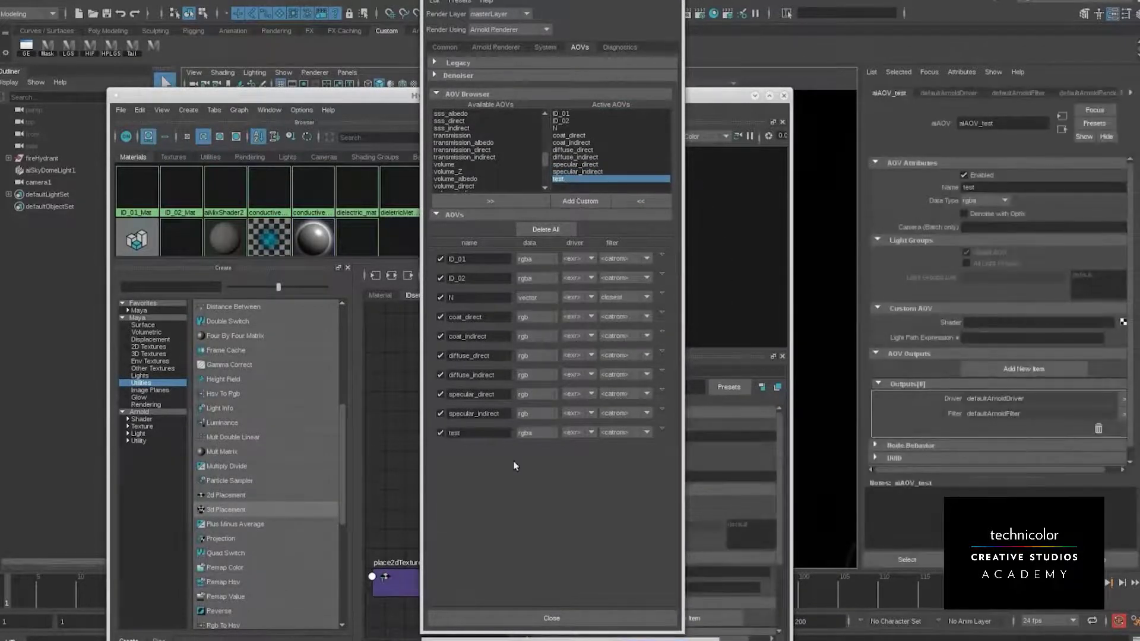
Assign the test shader as the Custom AOV shader of the test AOV
click(661, 429)
click(678, 436)
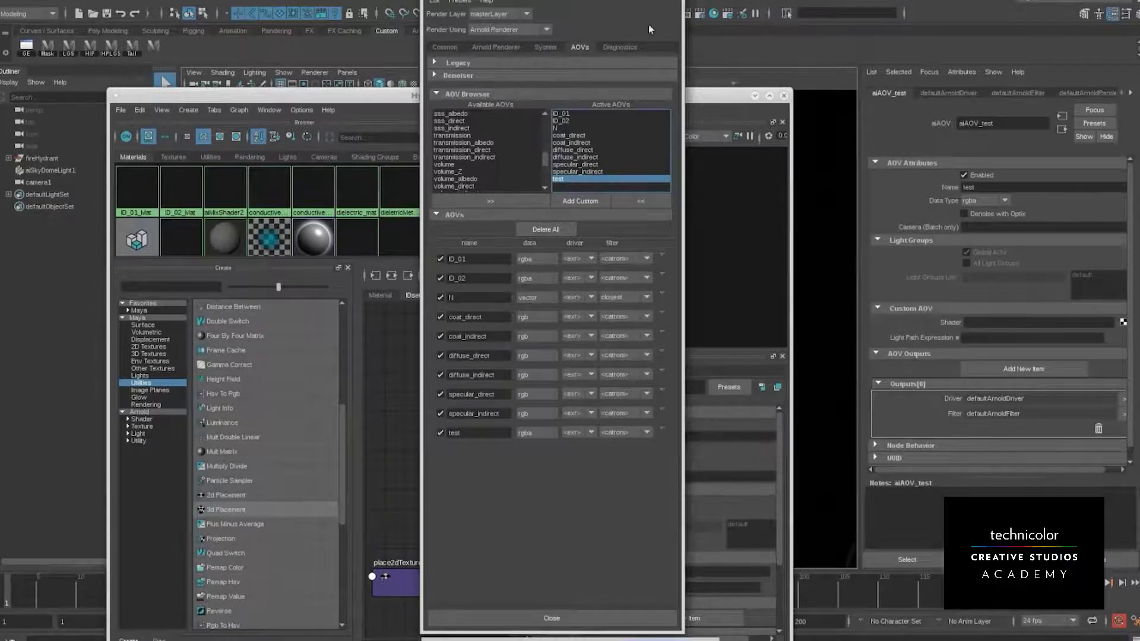
drag(624, 16, 1028, 110)
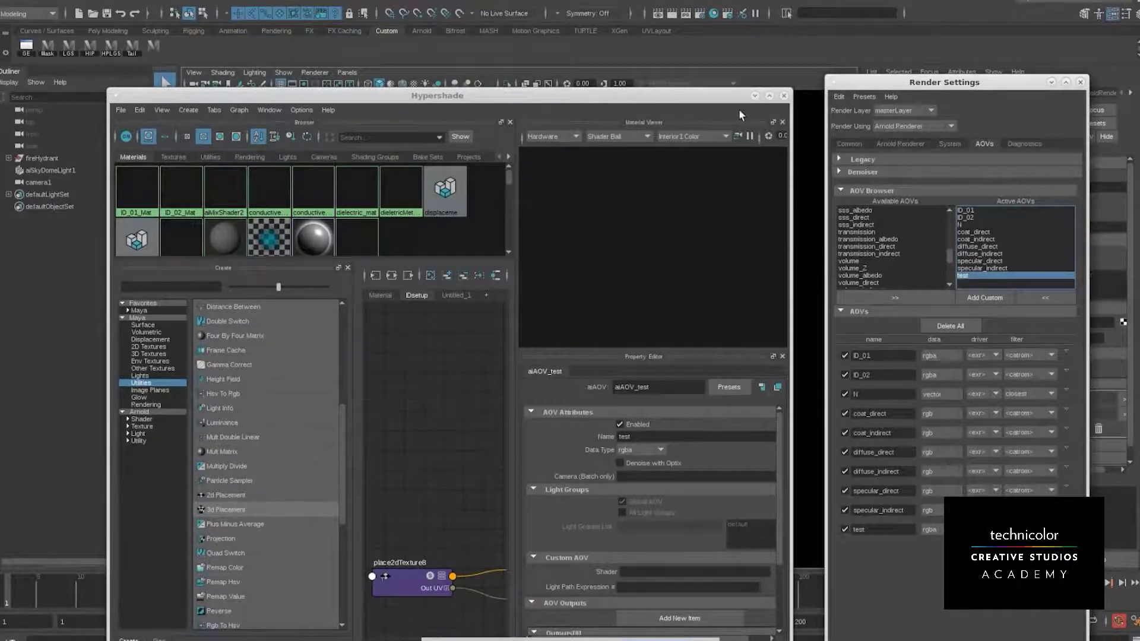
drag(727, 98, 737, 28)
scroll(503, 420, down, 3)
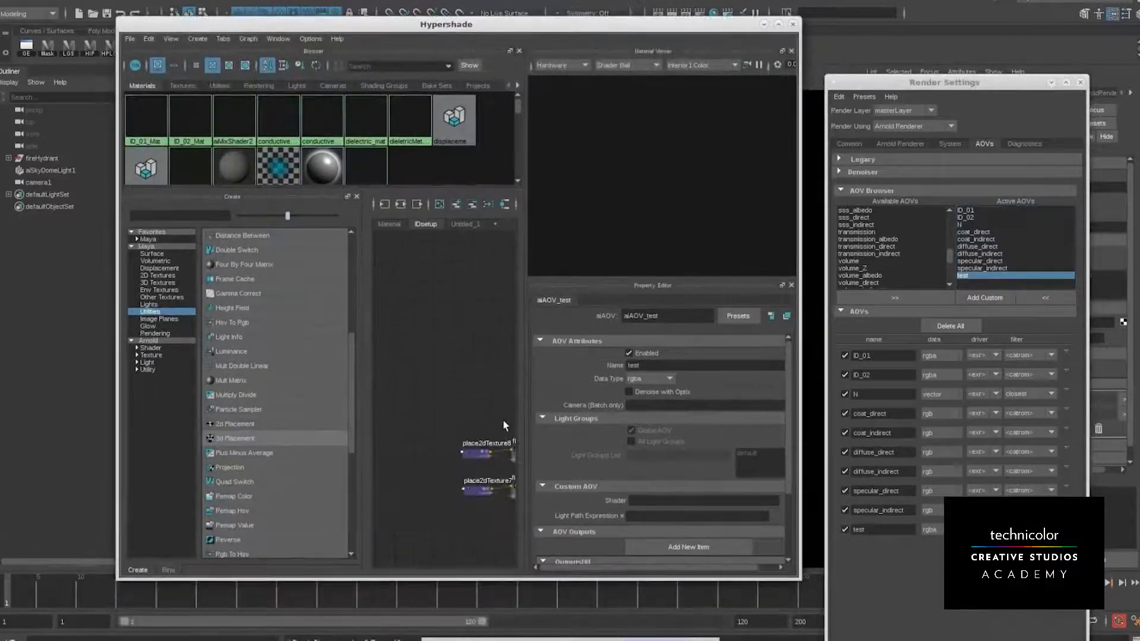
alt+middle_drag(503, 420, 432, 370)
scroll(431, 370, down, 4)
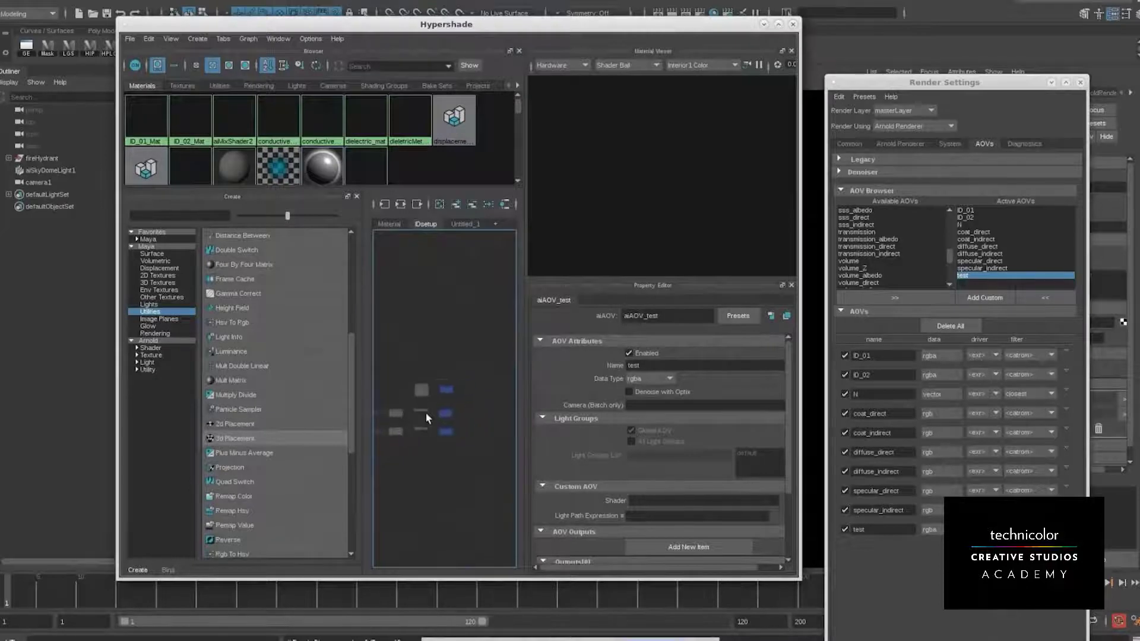
scroll(580, 536, down, 1)
scroll(568, 494, up, 1)
click(647, 501)
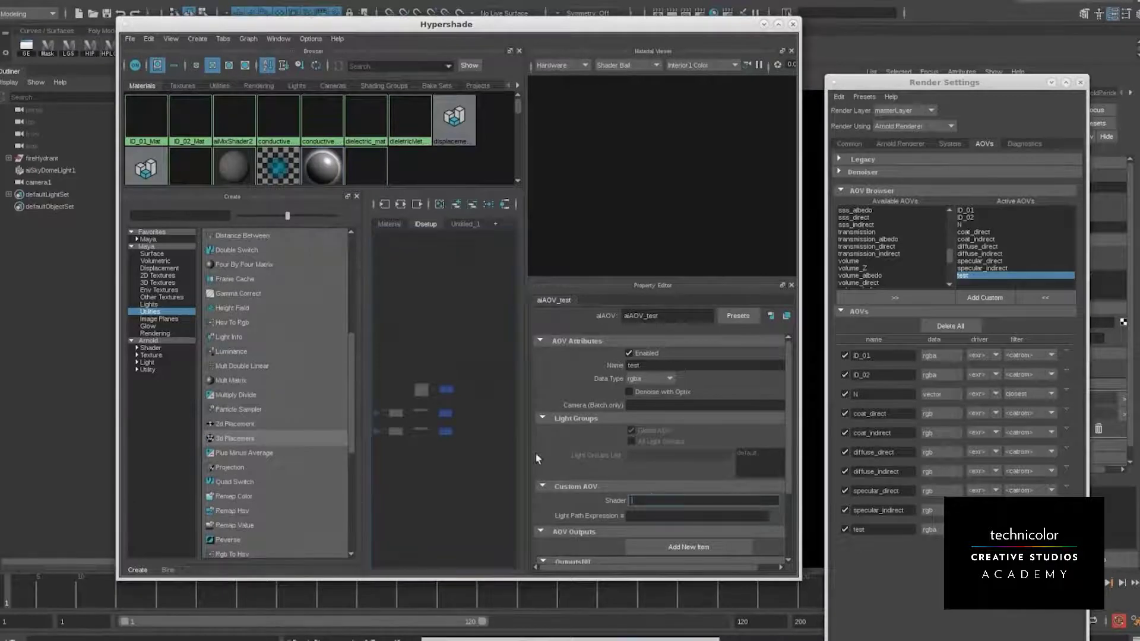
scroll(432, 416, up, 2)
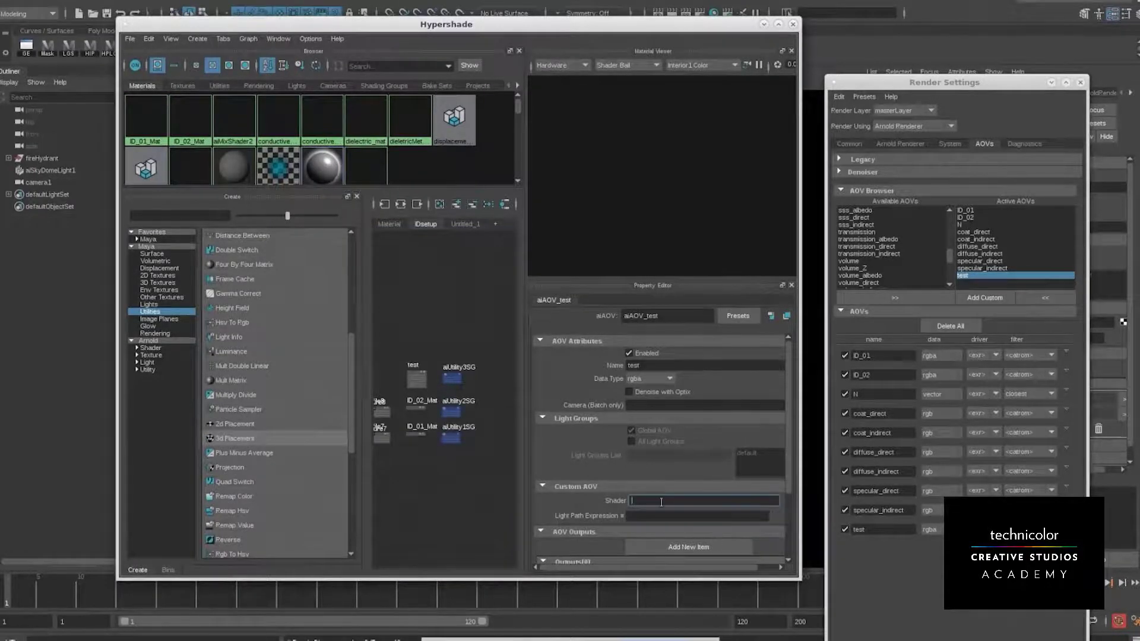
text(test)
key(Return)
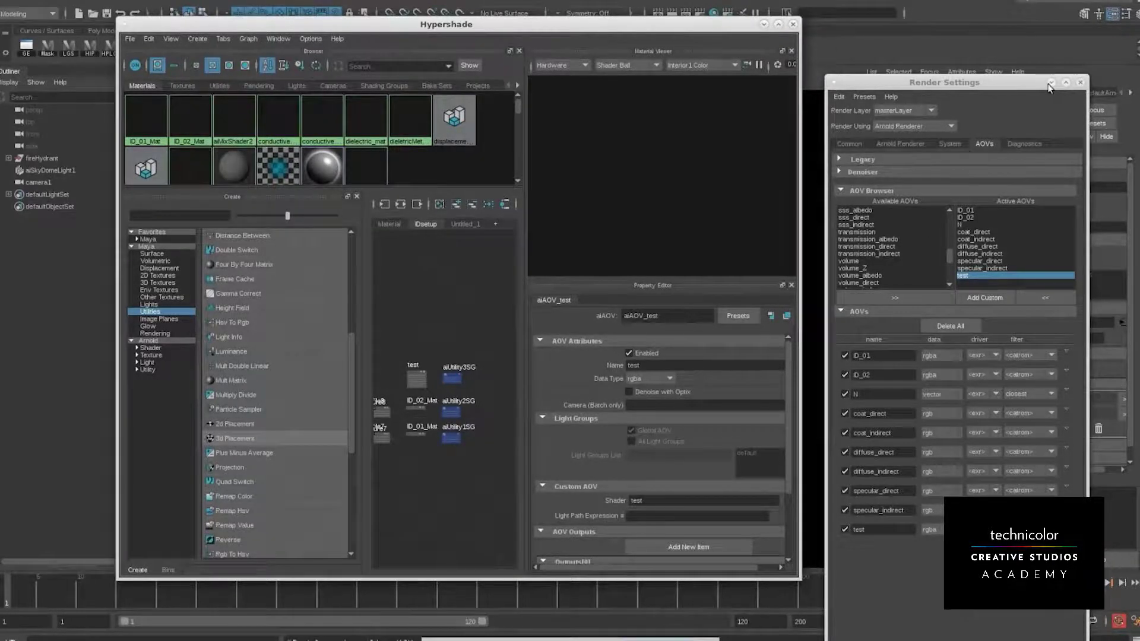
Highlight all active AOVs in the render settings and minimise the Render Settings and Hypershade windows
drag(1019, 90, 465, 67)
shift+click(417, 188)
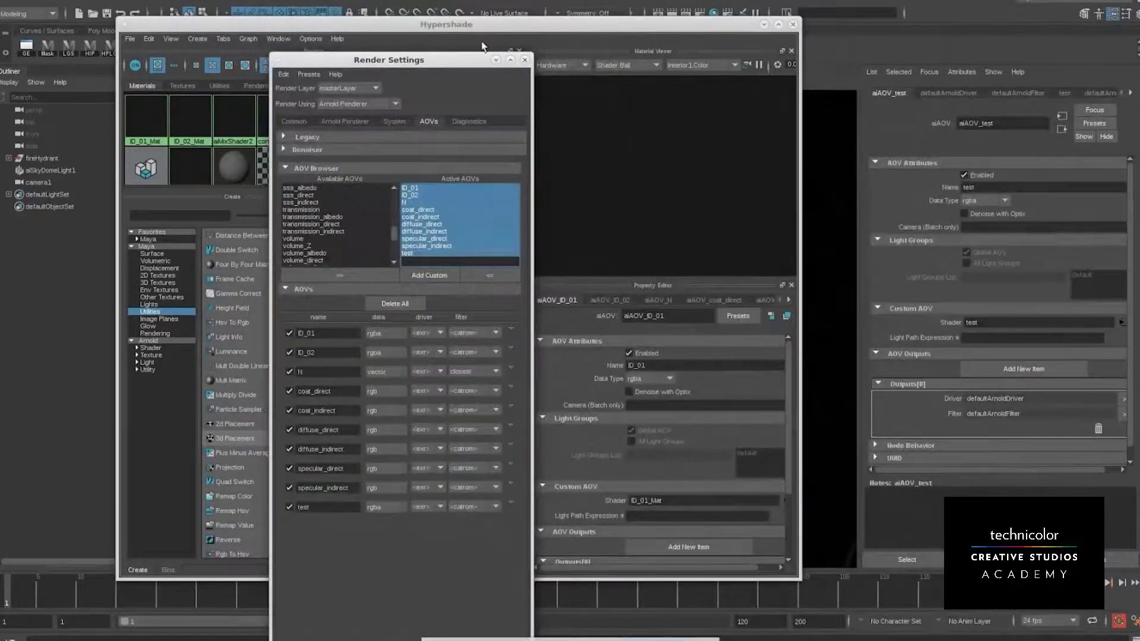
click(496, 60)
click(763, 24)
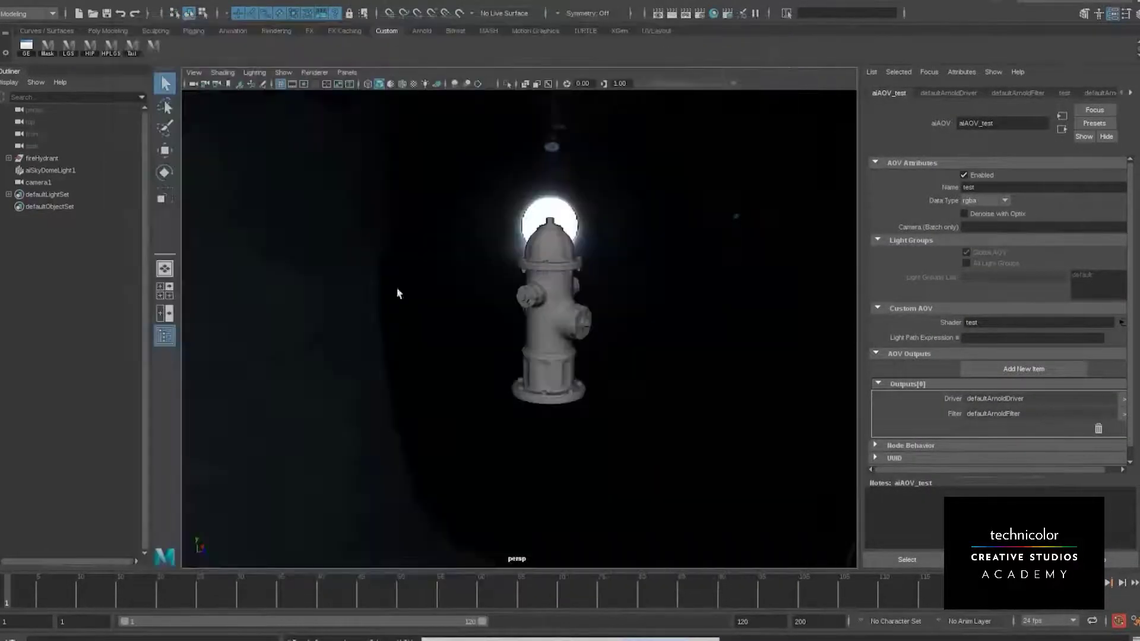
Select camera1 in the viewport and check the Renderable Camera assignment in the common render settings
alt+drag(660, 339, 670, 336)
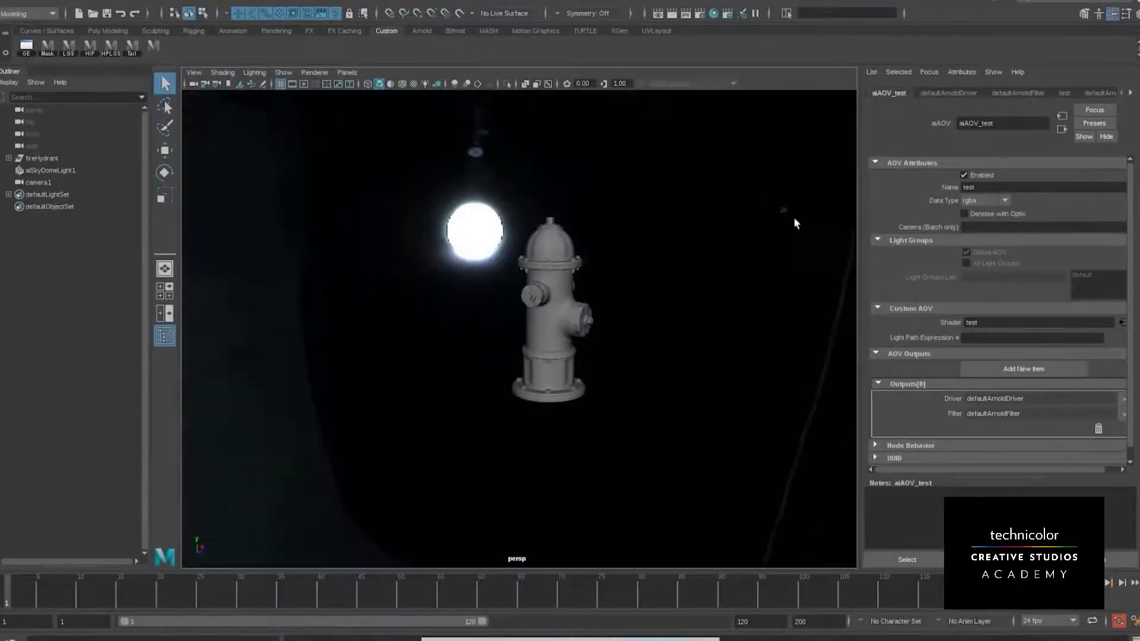
click(783, 211)
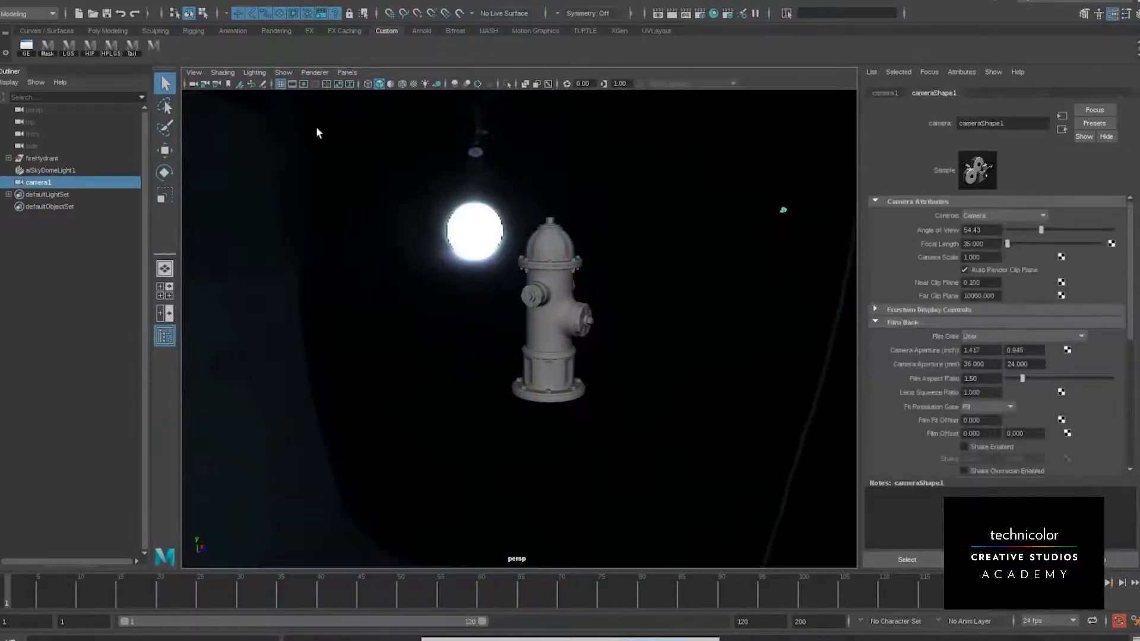
click(714, 14)
click(288, 120)
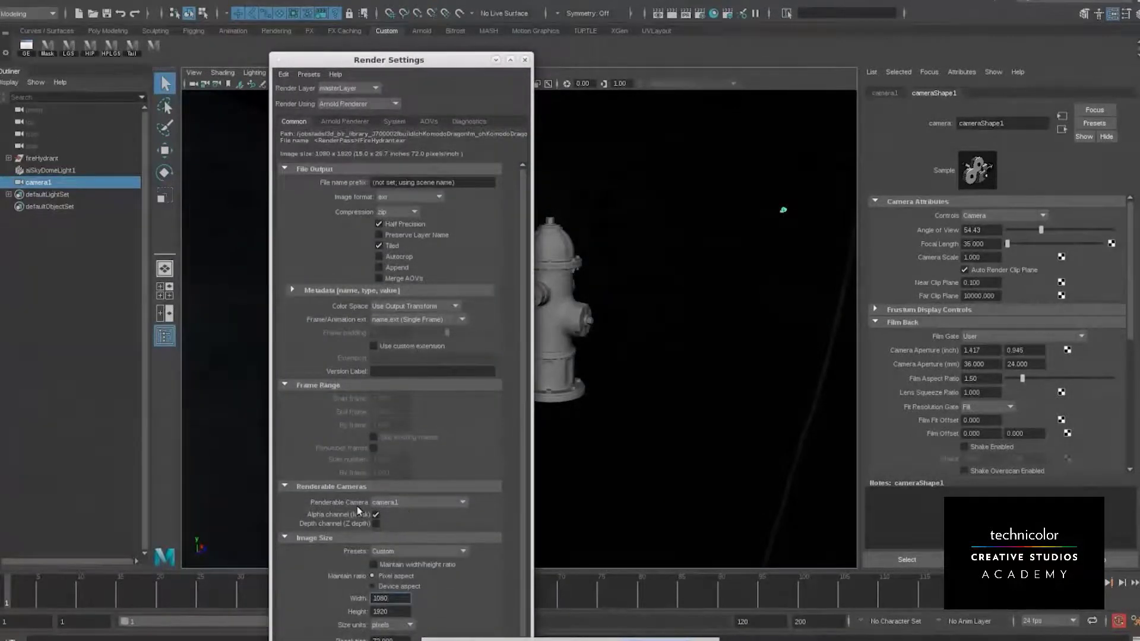
click(494, 60)
Render the fire hydrant from camera1 with Arnold and display the test AOV in the render view
click(586, 2)
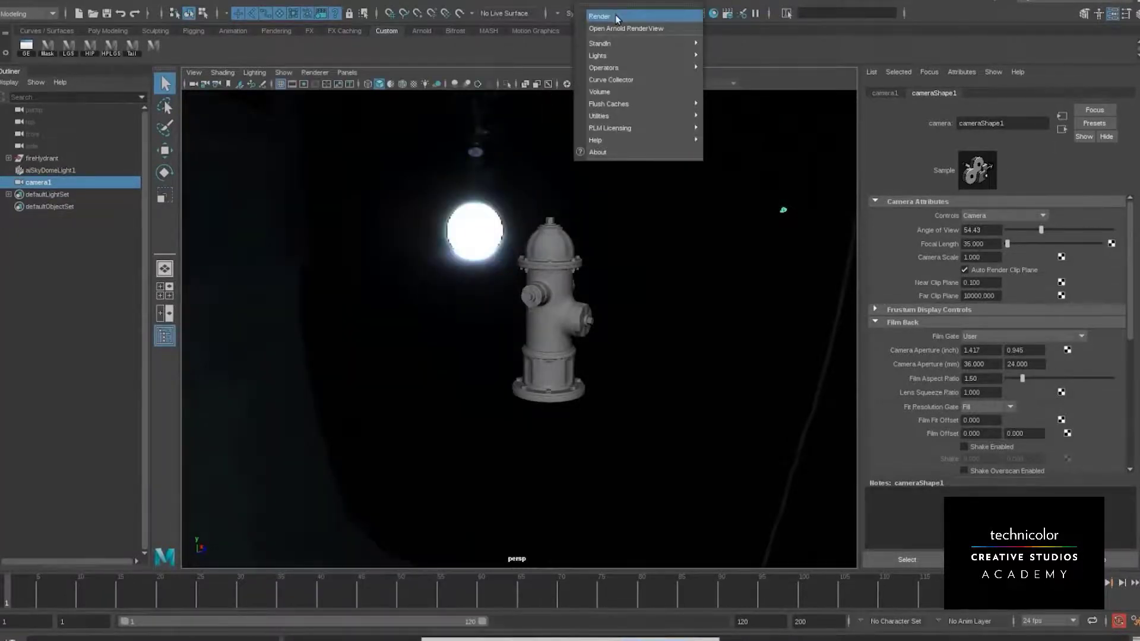
click(599, 16)
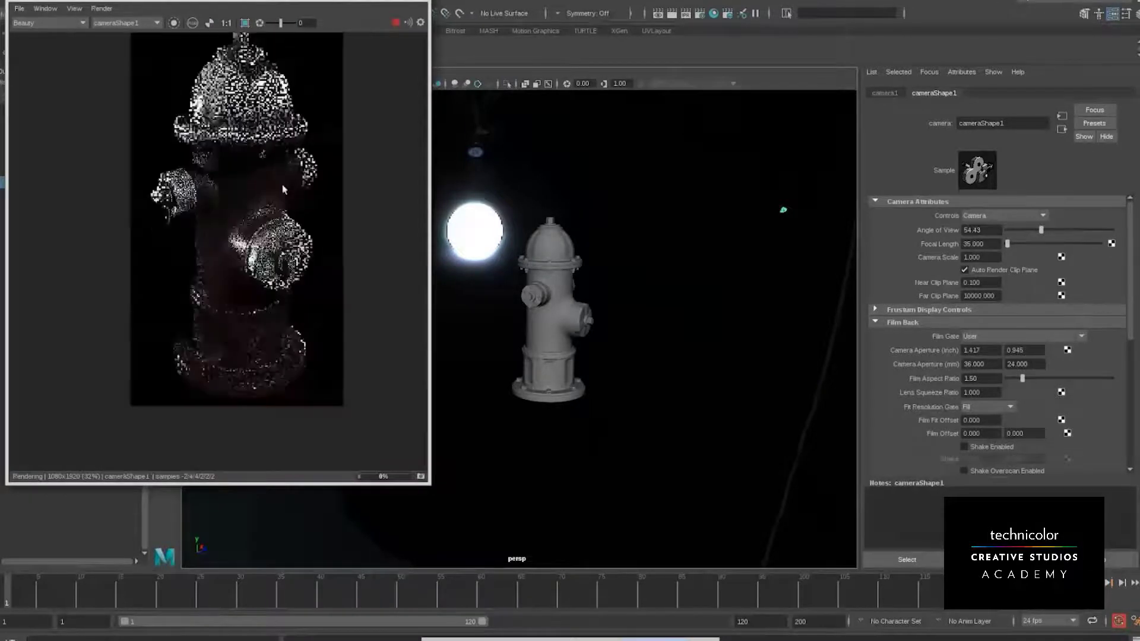
scroll(290, 165, down, 2)
click(44, 21)
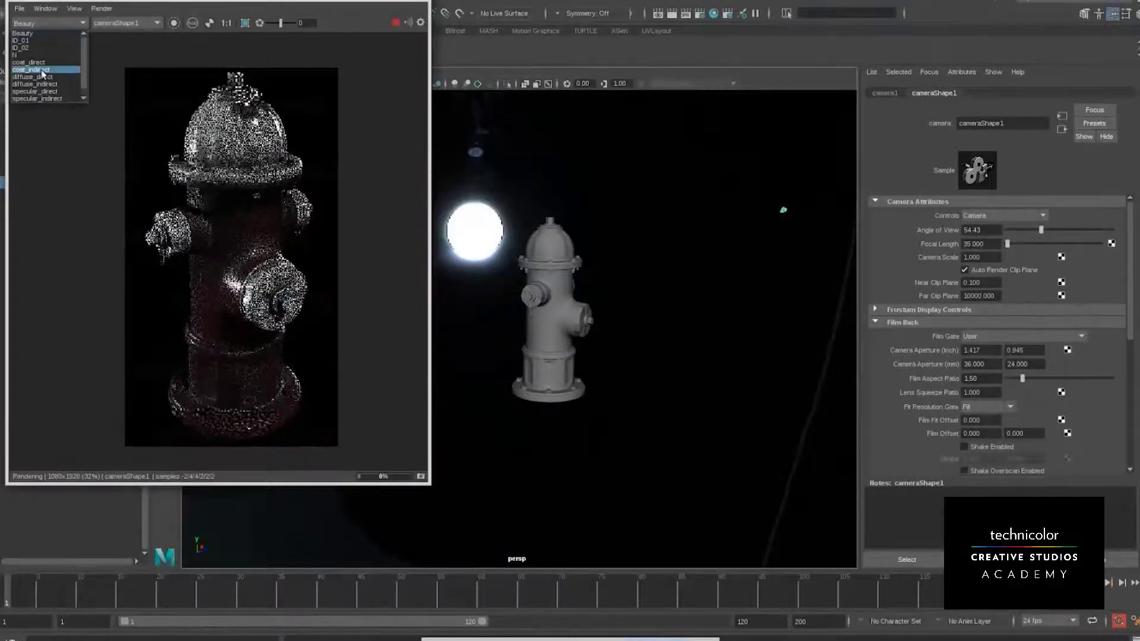
scroll(41, 71, down, 2)
click(35, 98)
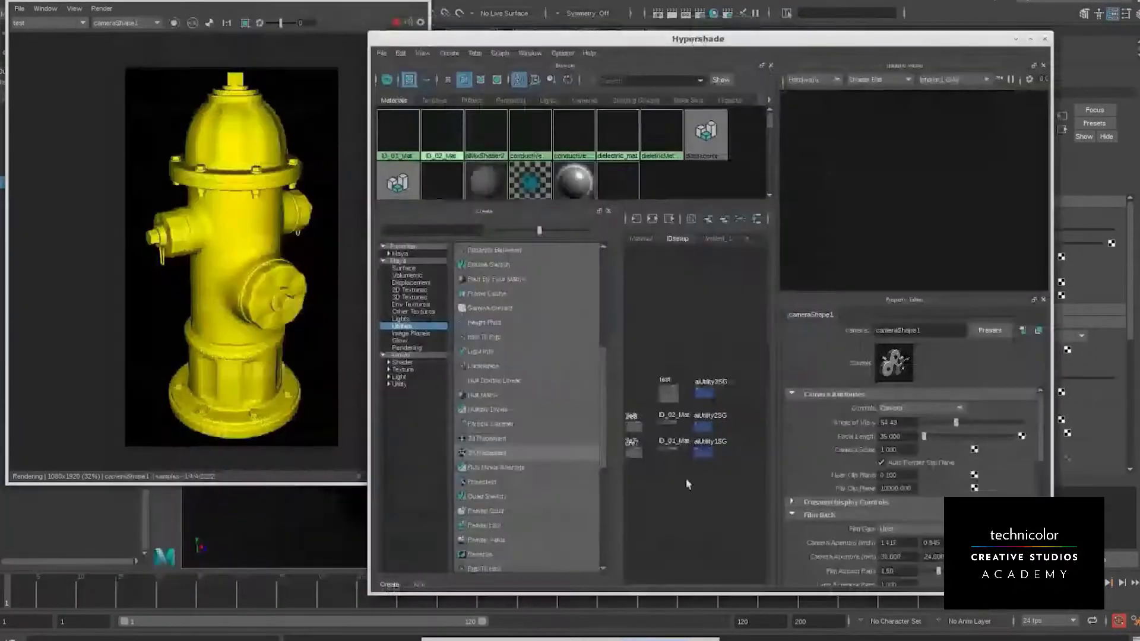
Set the test shader's Shade Mode to flat in the IDsetup graph
scroll(676, 388, up, 5)
click(645, 404)
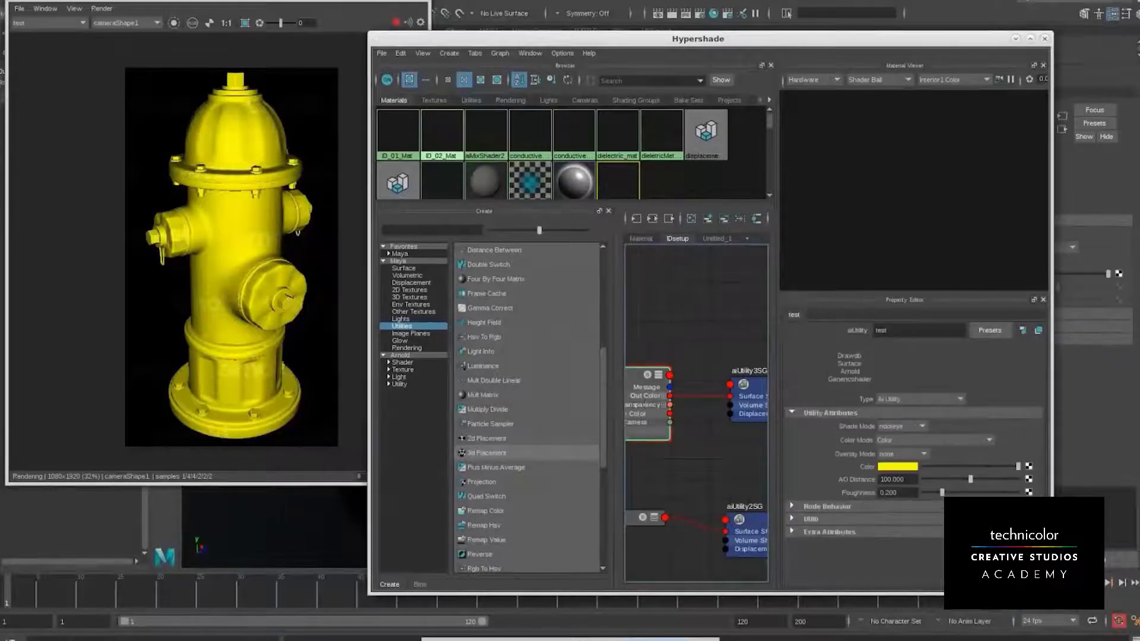
alt+middle_drag(646, 366, 681, 362)
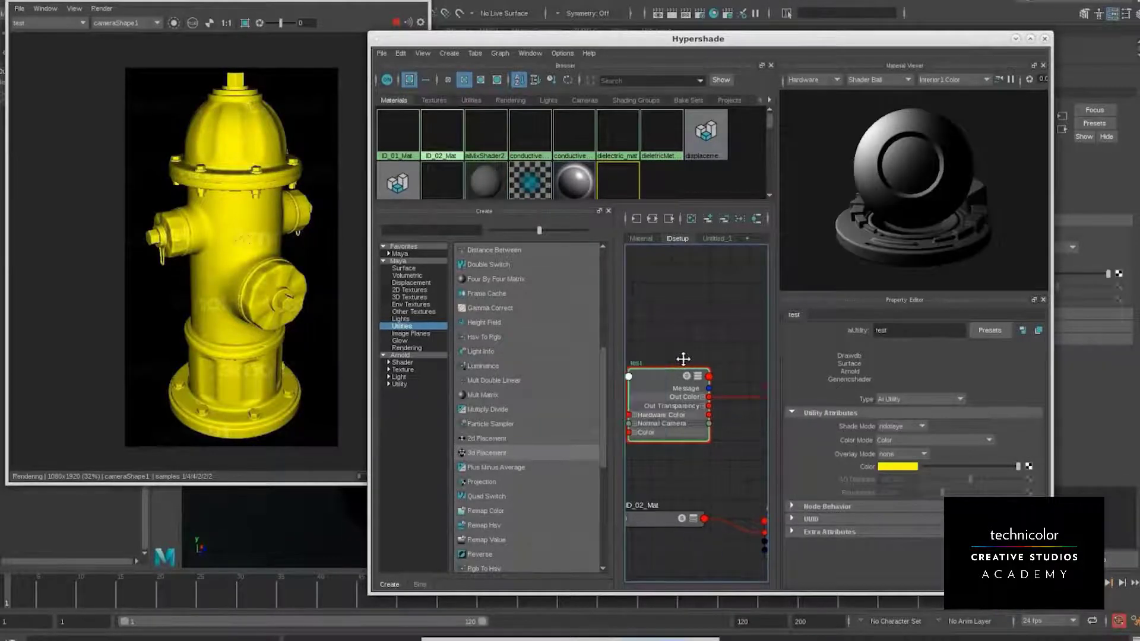
click(914, 399)
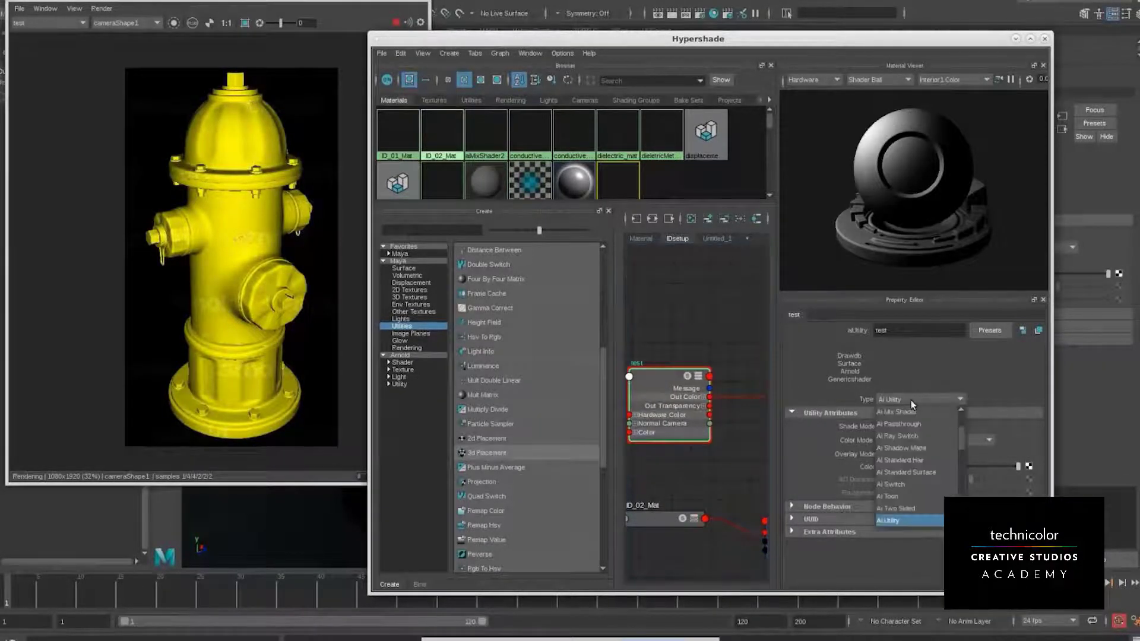
click(912, 403)
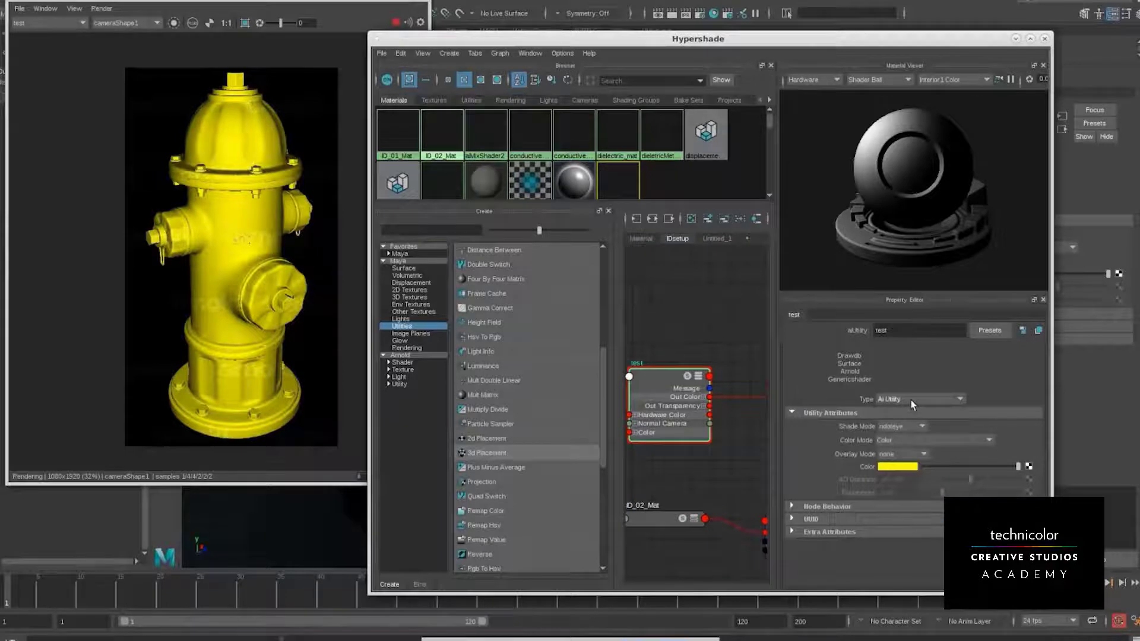
click(898, 427)
click(899, 463)
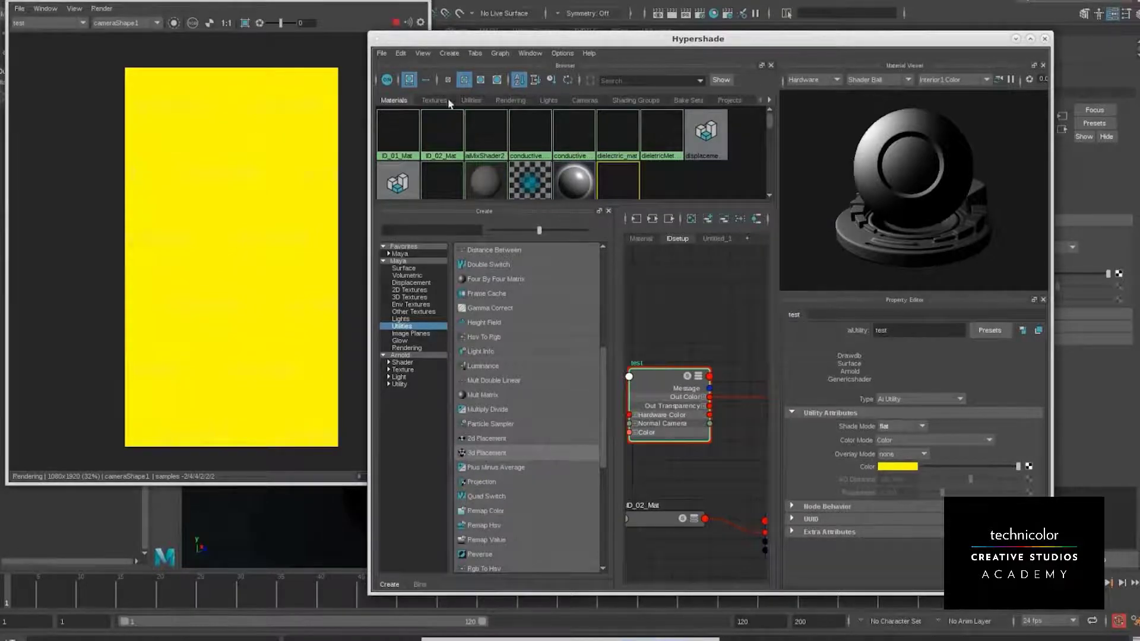
Set the sky dome light's Camera visibility to 0
drag(769, 39, 421, 331)
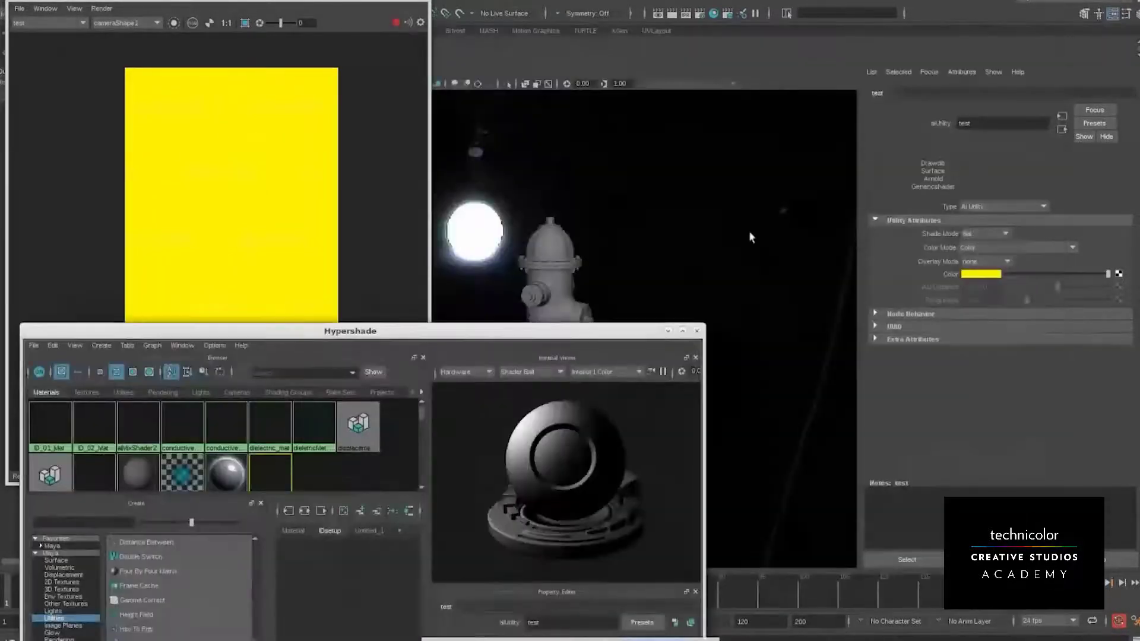
click(694, 165)
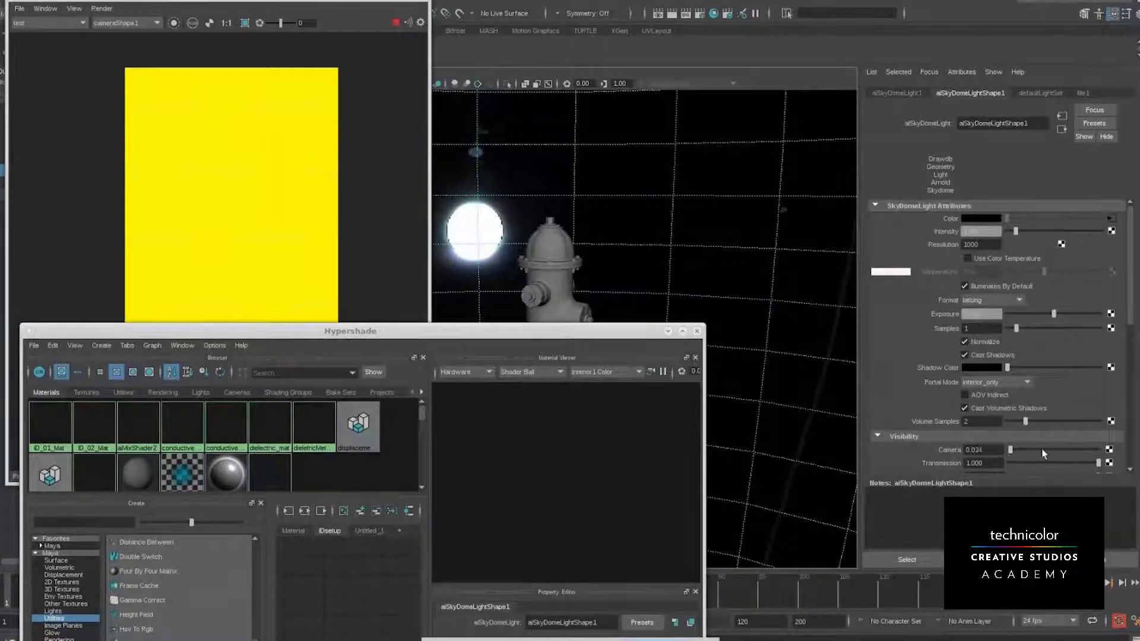
scroll(885, 455, down, 3)
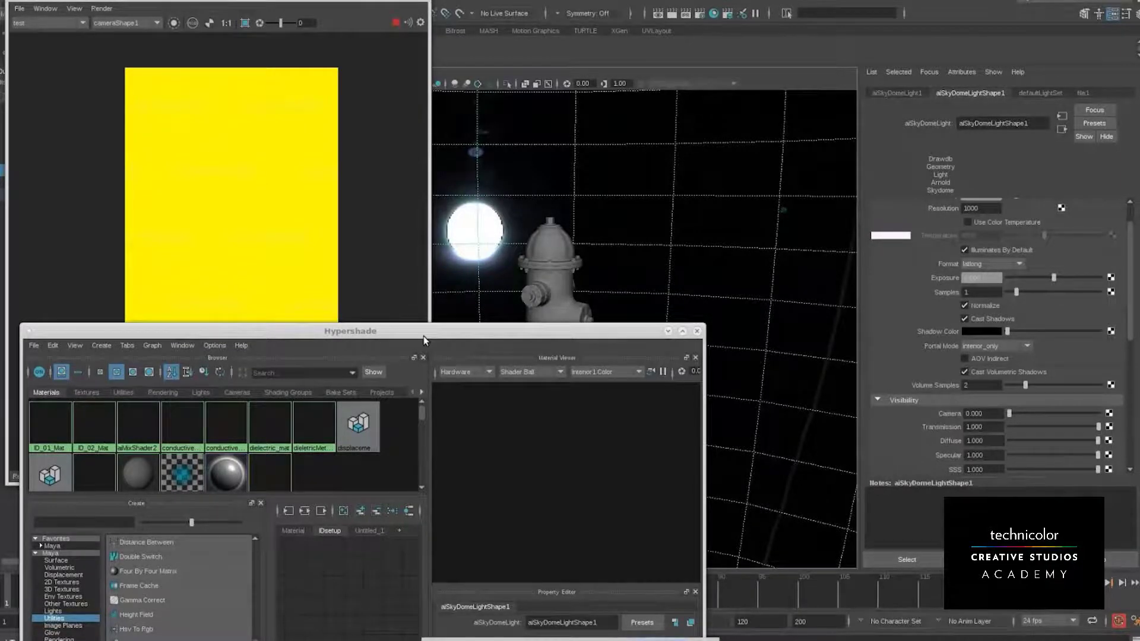
Bring the render view to the front and switch its displayed AOV to Beauty
drag(422, 337, 692, 21)
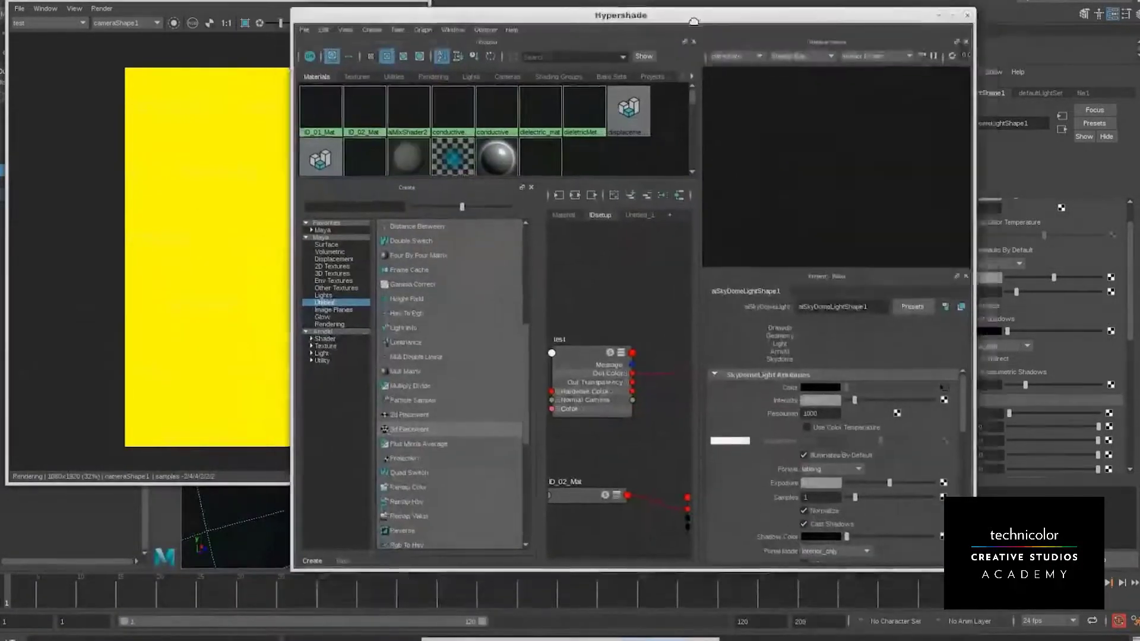
click(216, 56)
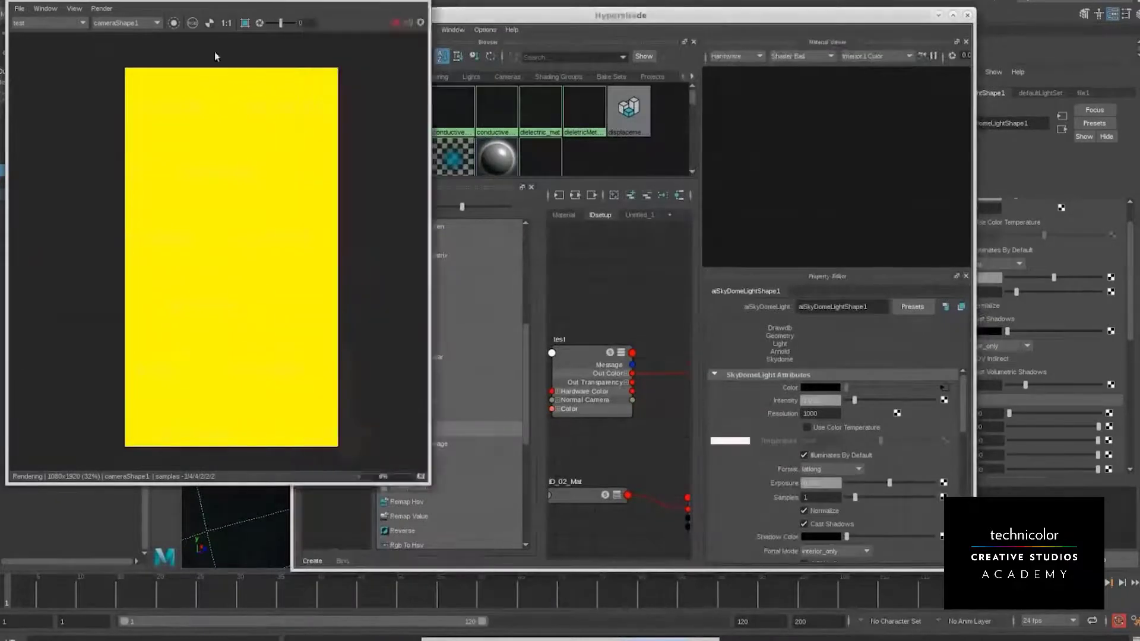
click(47, 23)
click(21, 37)
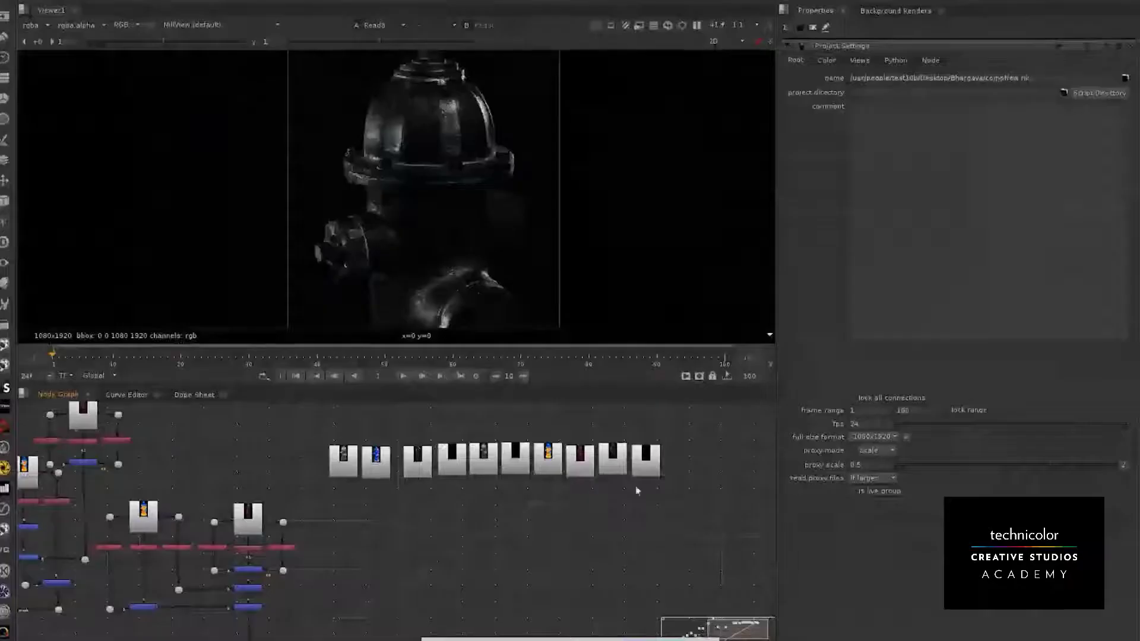
Switch to Nuke and view the yellow, red and blue ID pass from its Read node, framing the hydrant's body
click(549, 457)
key(1)
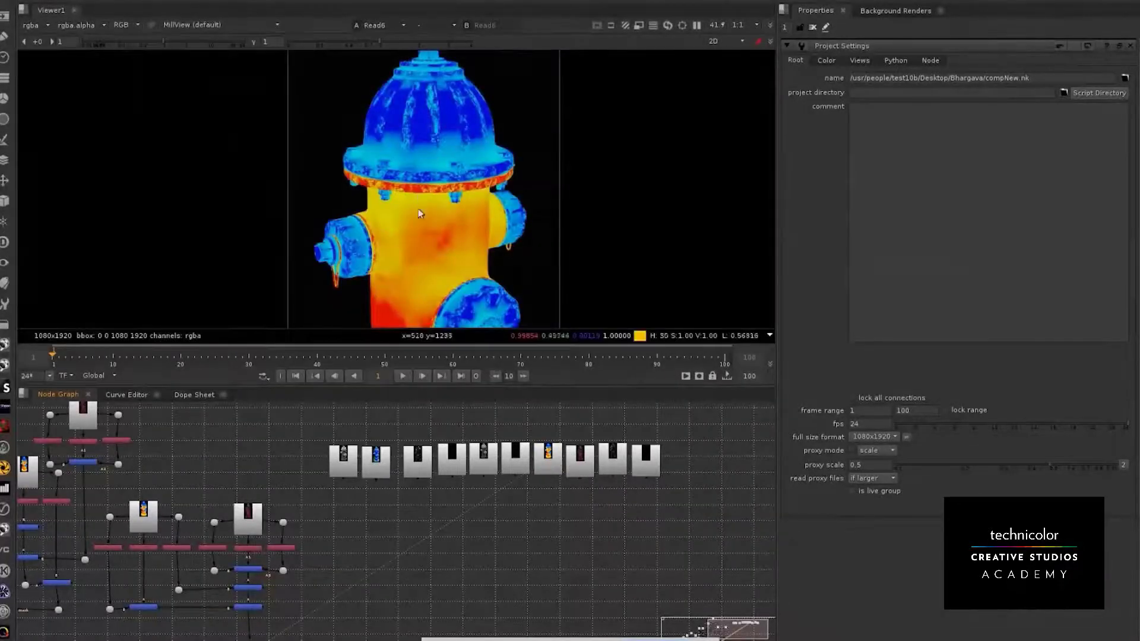
middle_drag(418, 208, 429, 158)
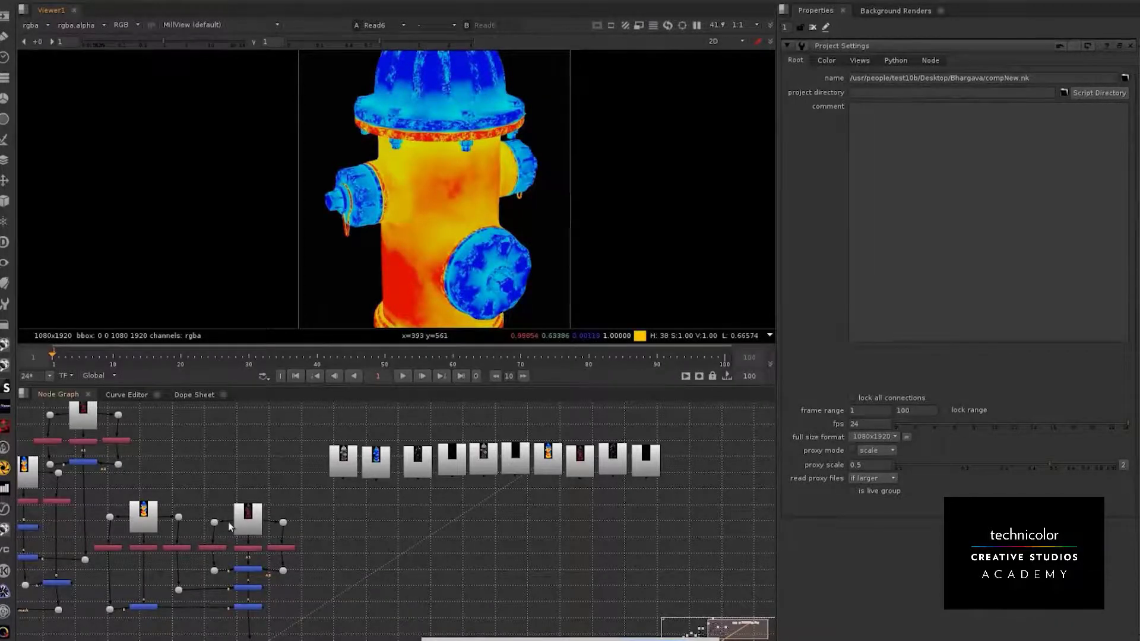
View the separated masks of the yellow, red and blue ID pass through the Shuffle nodes beneath its Read node
middle_drag(270, 517, 295, 501)
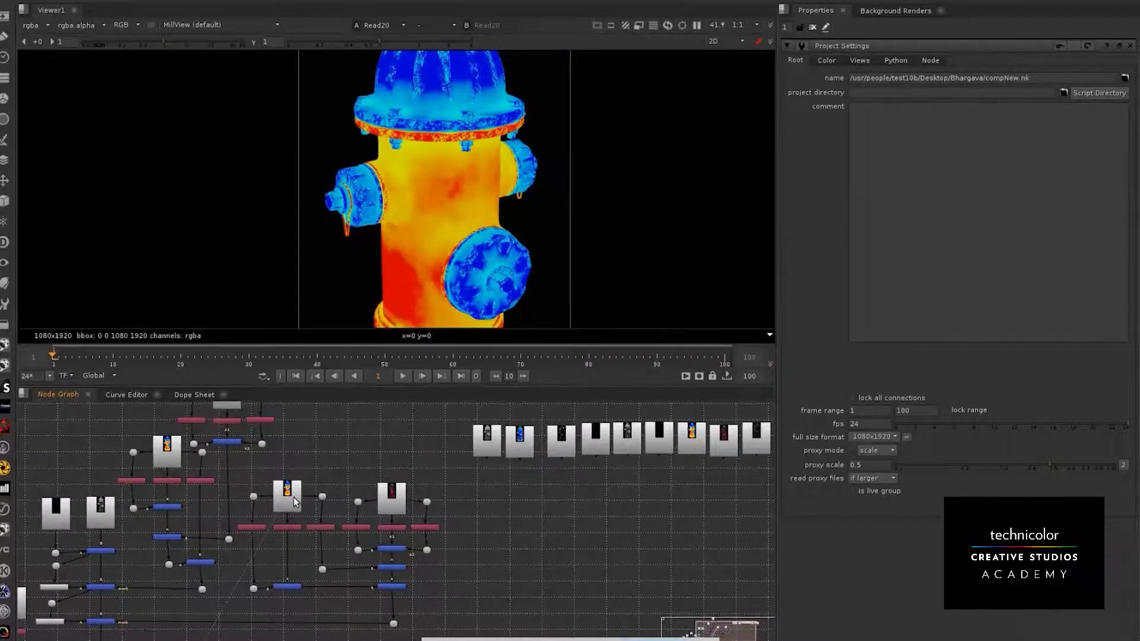
click(261, 528)
key(1)
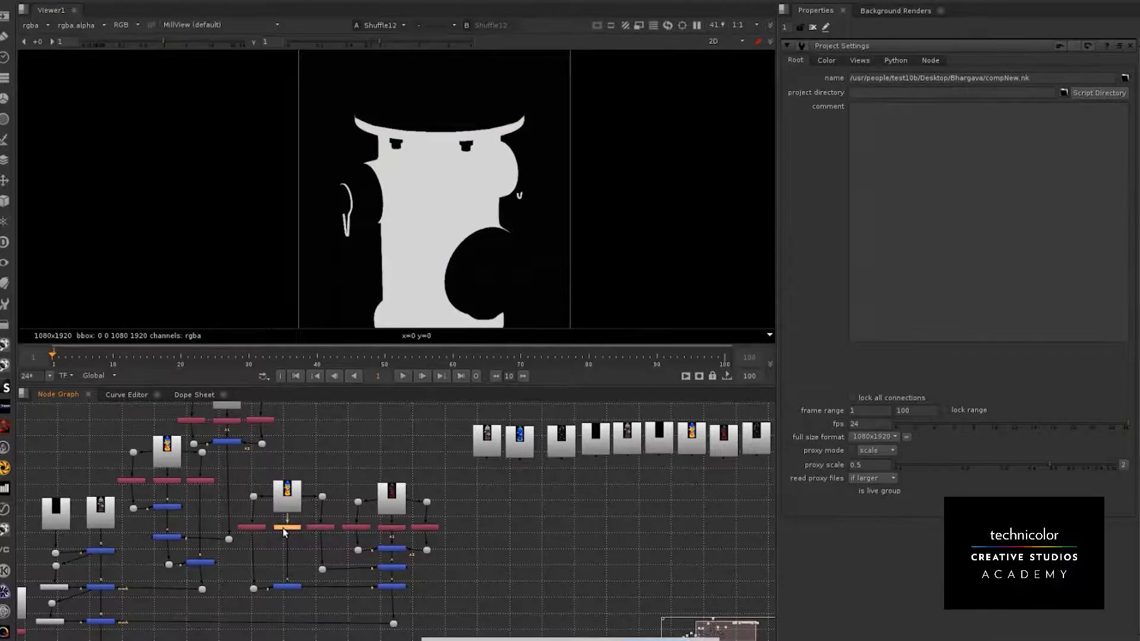
key(1)
click(316, 528)
key(1)
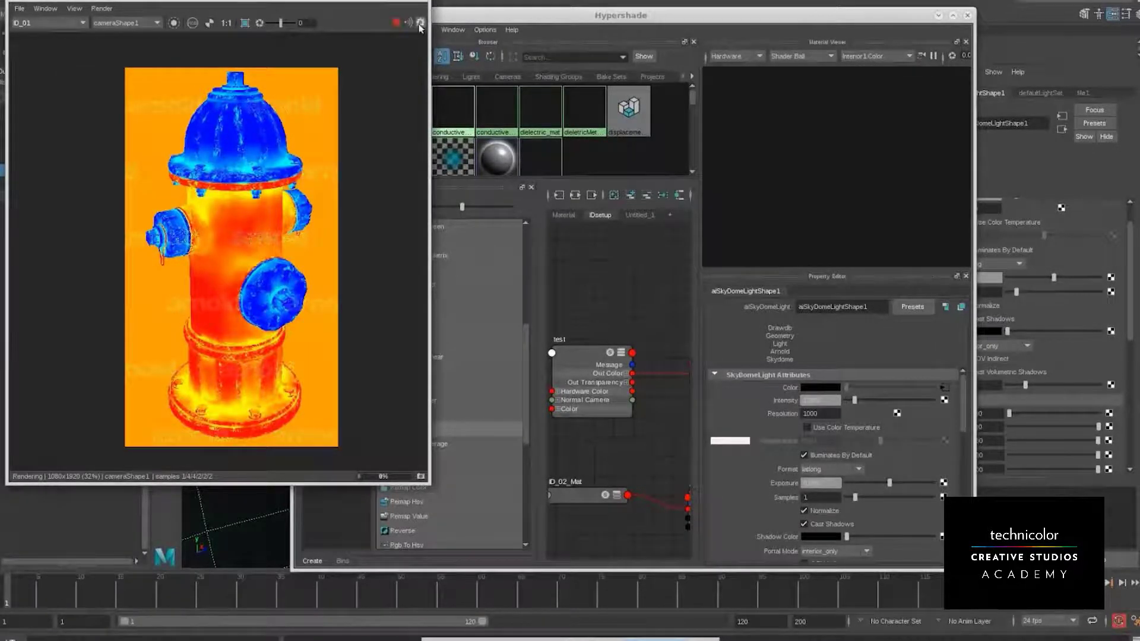
Switch to Maya, stop the render, display the Beauty AOV in the render view and restart the render
click(393, 22)
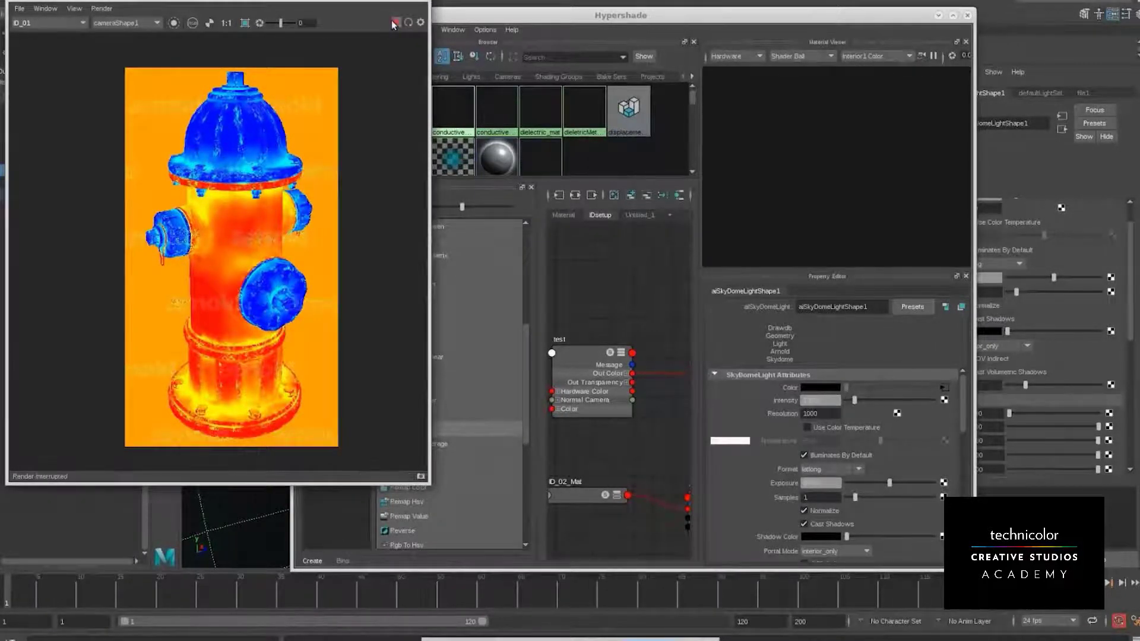
click(49, 24)
click(35, 54)
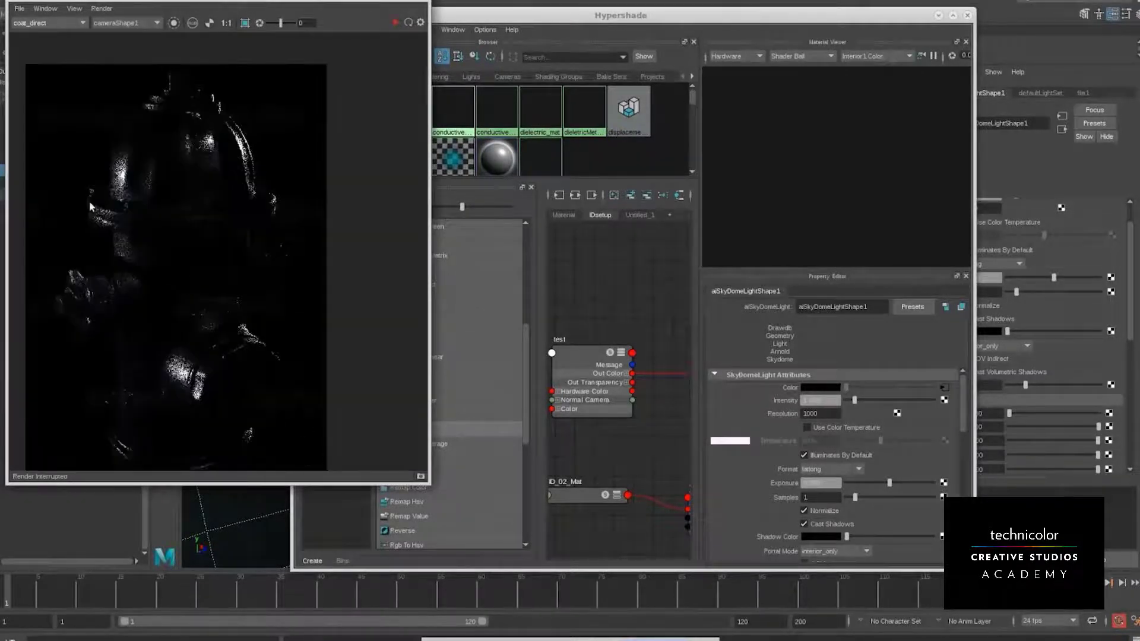
click(41, 23)
click(24, 34)
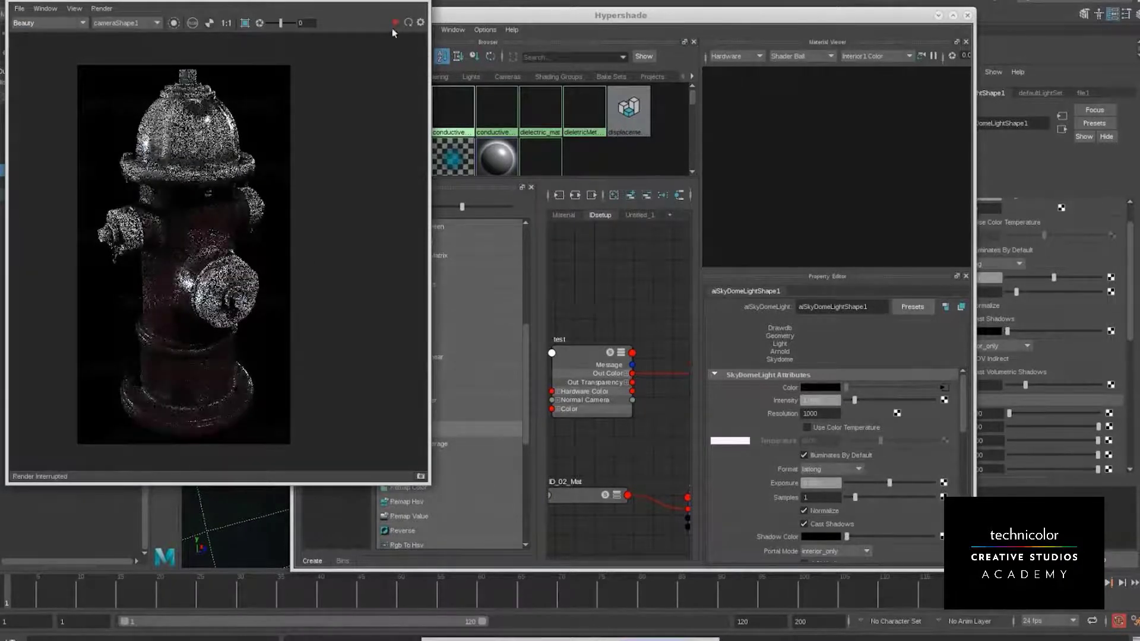
click(408, 22)
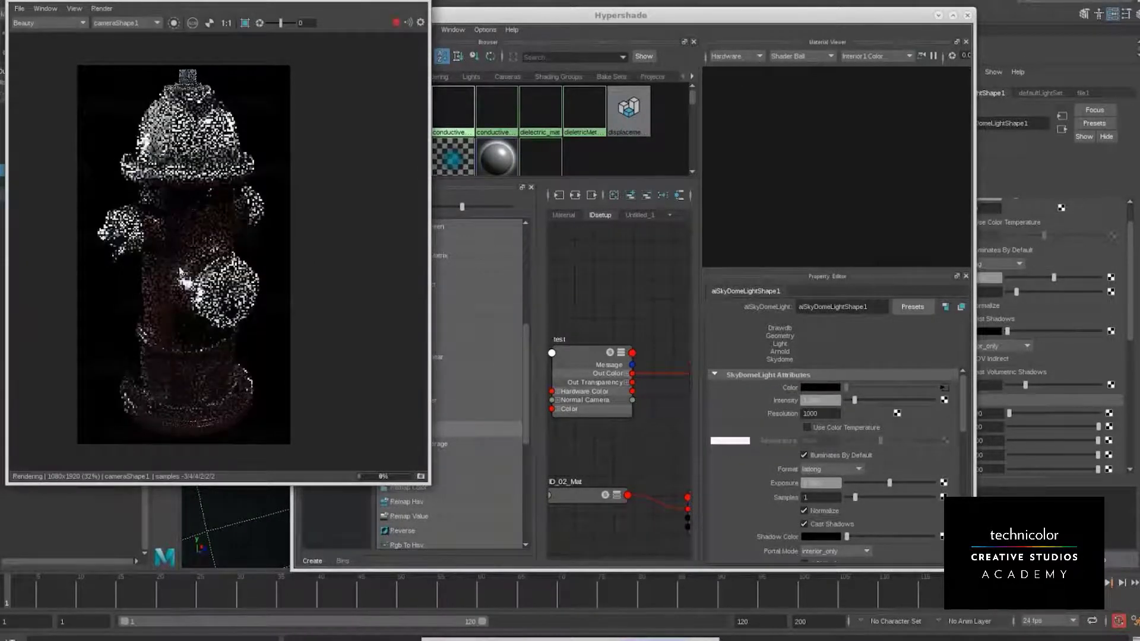
Limit the render to a region around the hydrant's upper body and side outlet, and display the N AOV
drag(87, 140, 235, 276)
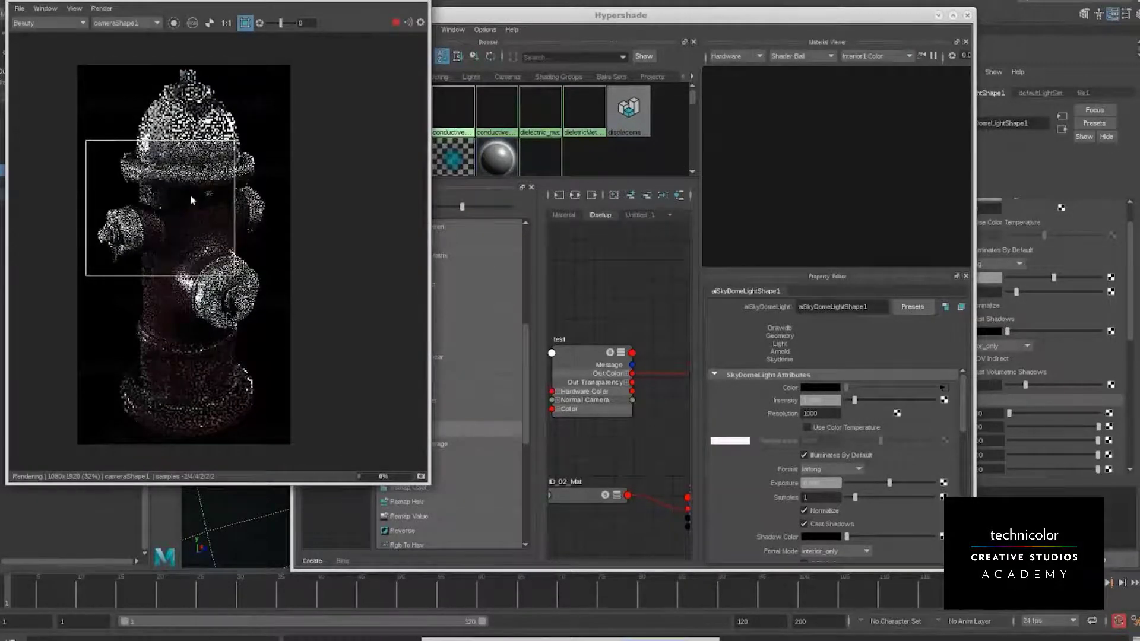
scroll(168, 195, down, 1)
scroll(168, 199, up, 3)
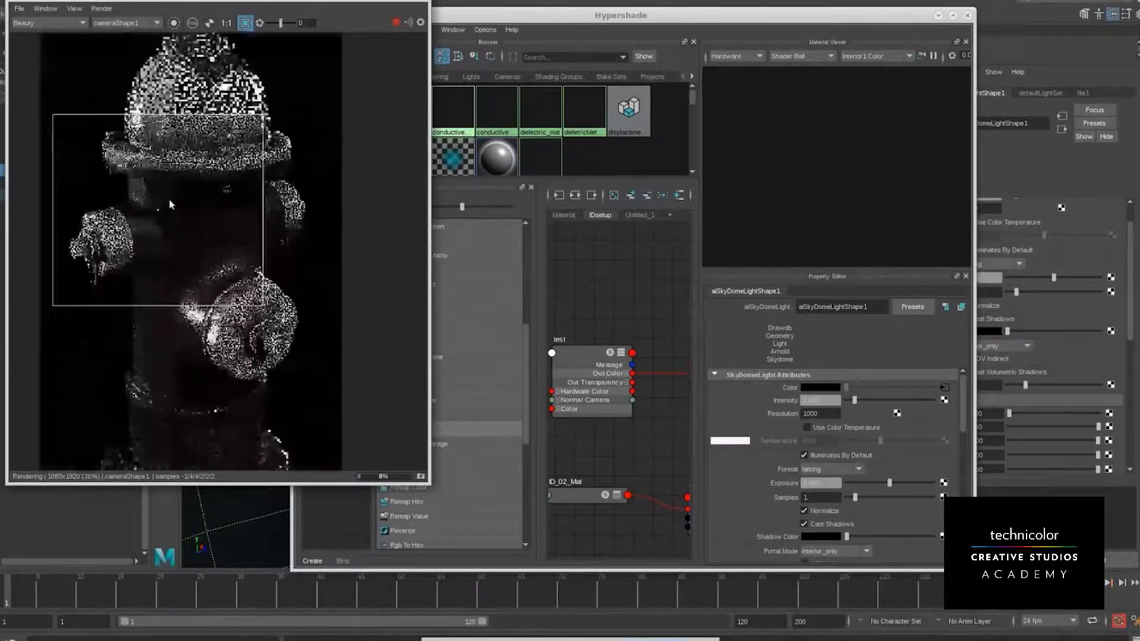
alt+right_drag(208, 237, 755, 268)
alt+middle_drag(273, 278, 257, 284)
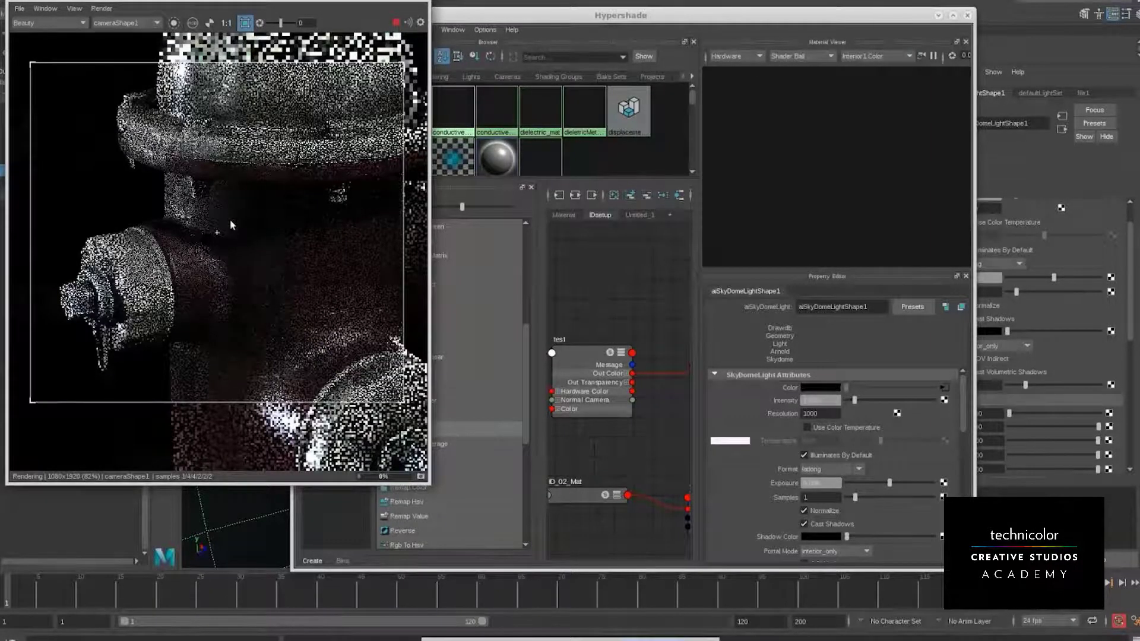
click(49, 23)
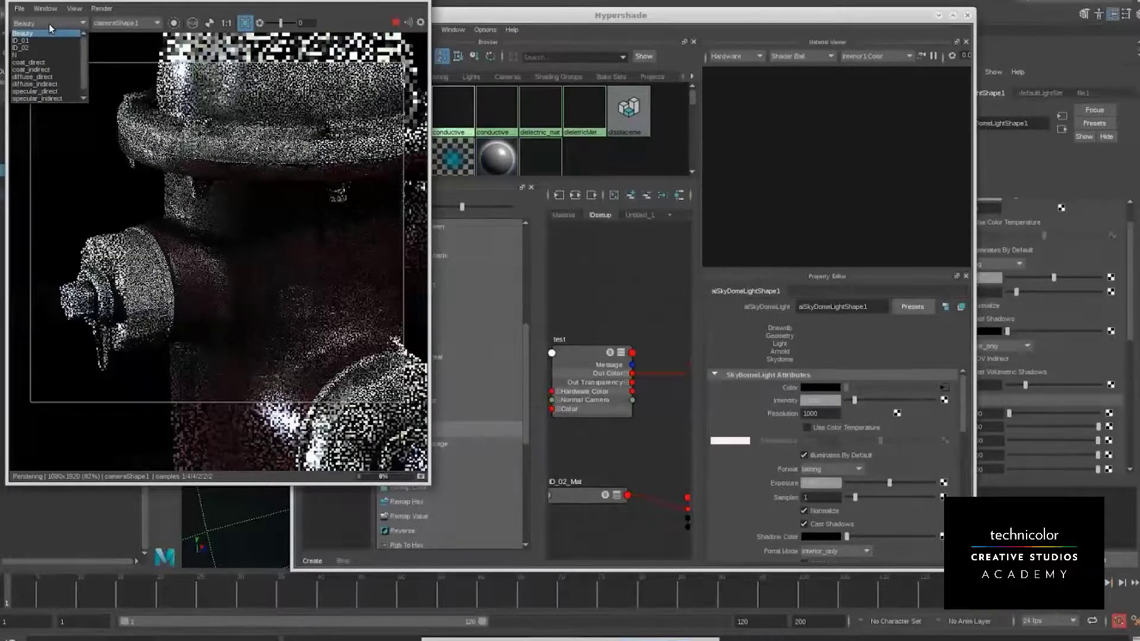
click(36, 55)
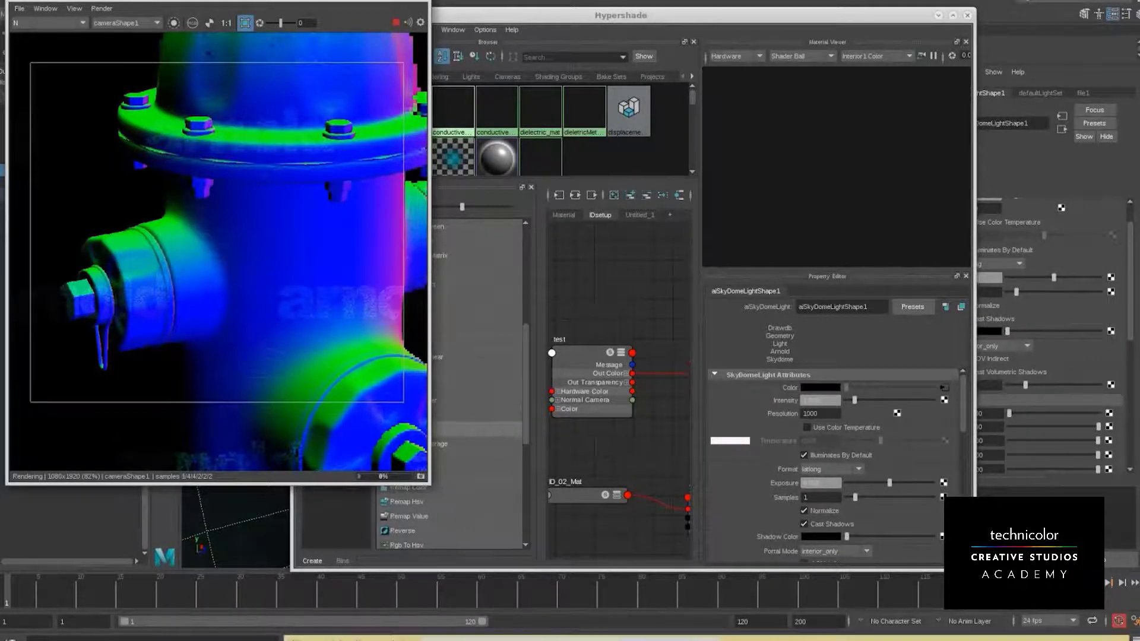
Switch to the Arnold_Lookdev presentation, review slides 3 and 6, and return to the render view
key(alt+Tab)
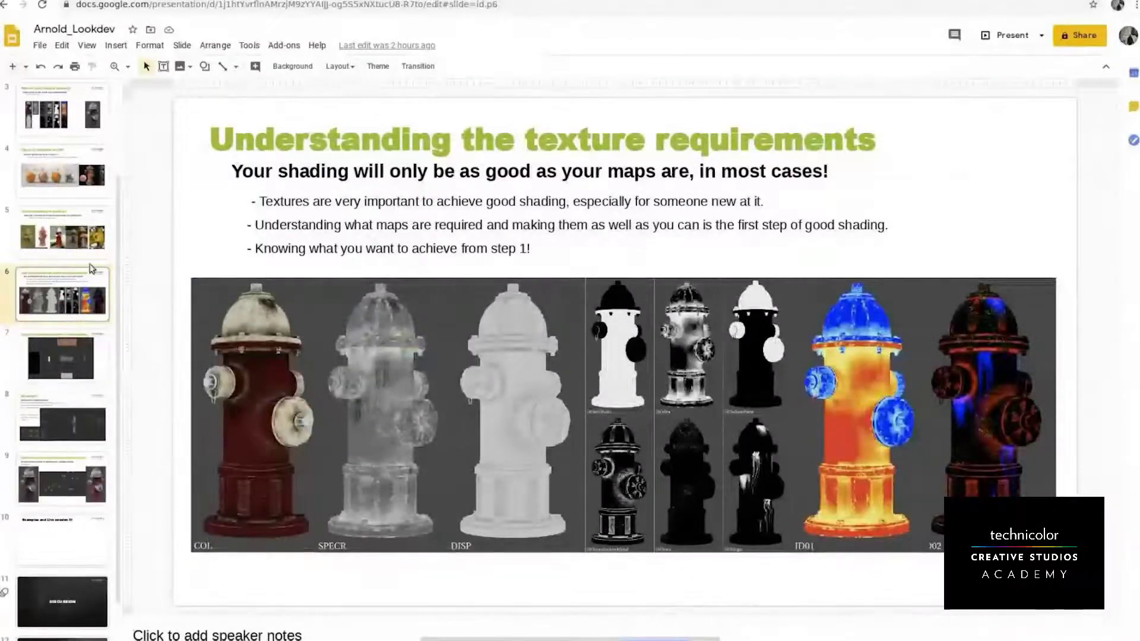
click(65, 122)
click(64, 306)
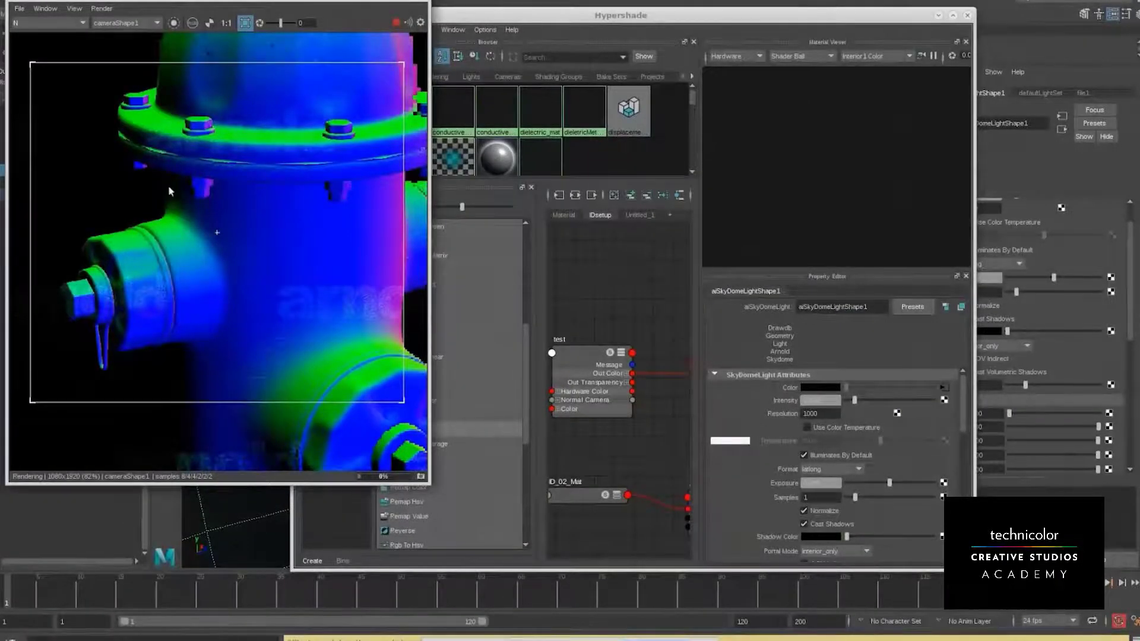
click(67, 23)
click(66, 24)
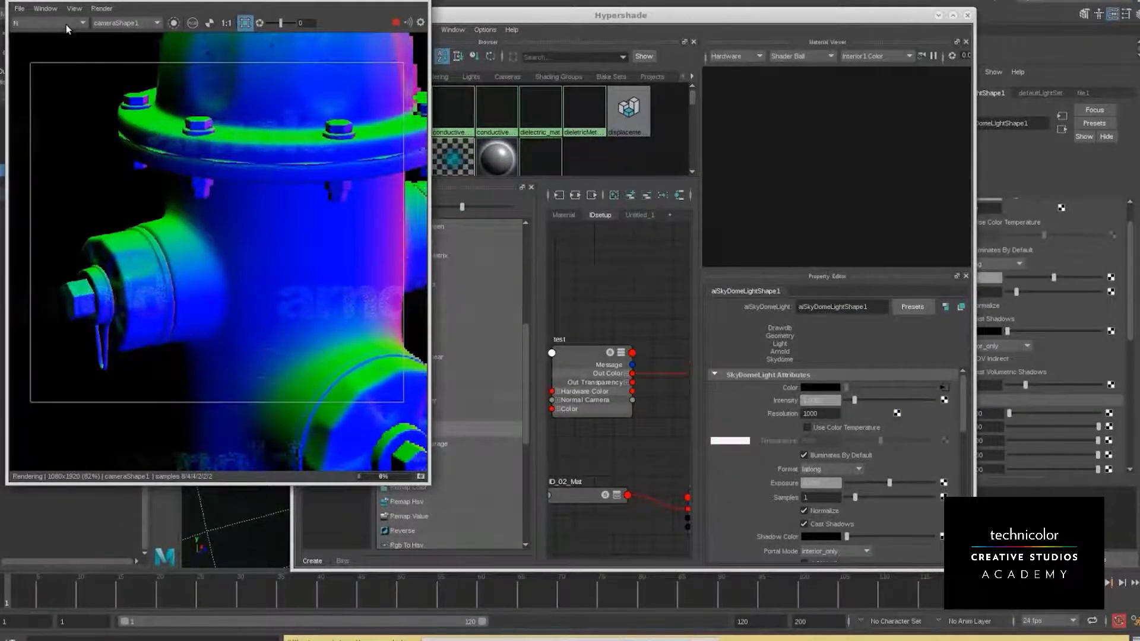
Open the Material graph in Hypershade and maximise the Hypershade window
click(605, 327)
click(561, 214)
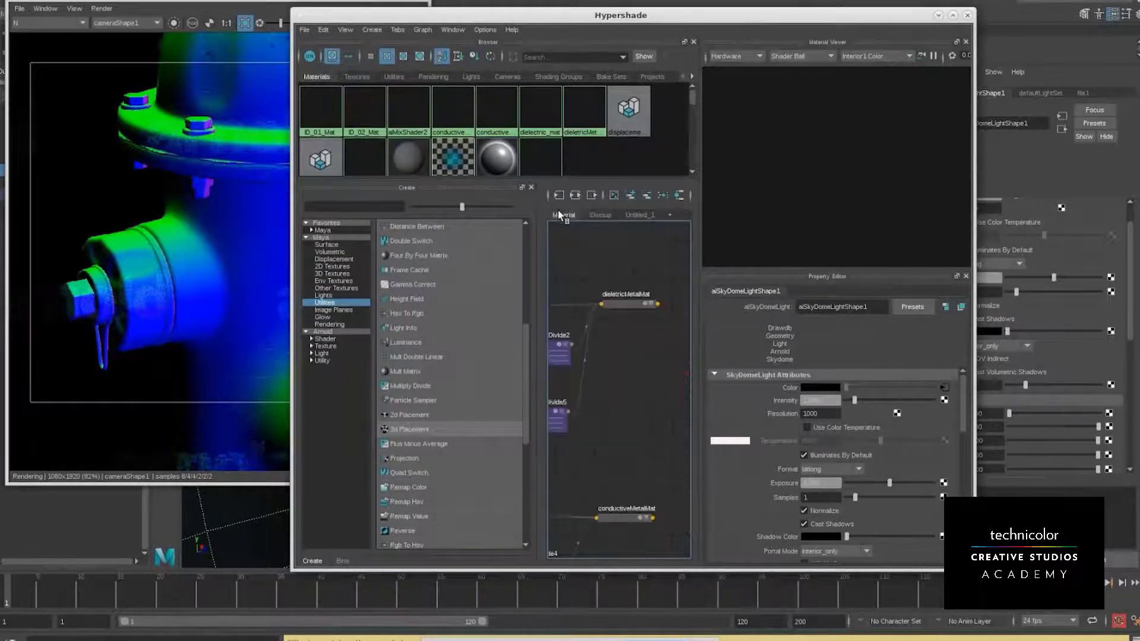
drag(698, 20, 670, 0)
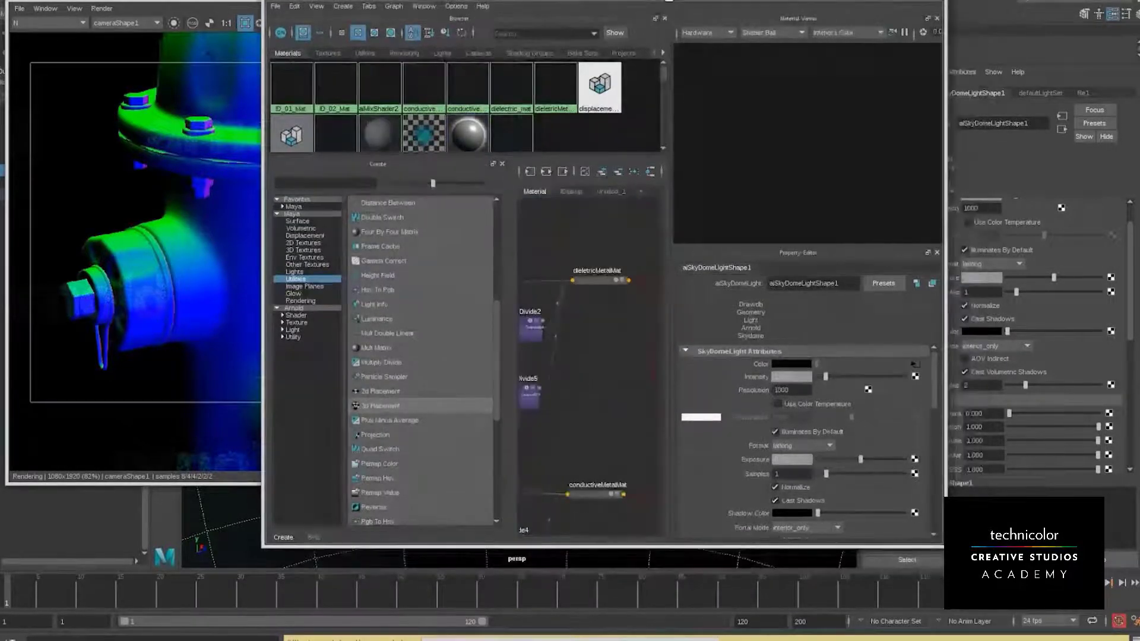
click(925, 0)
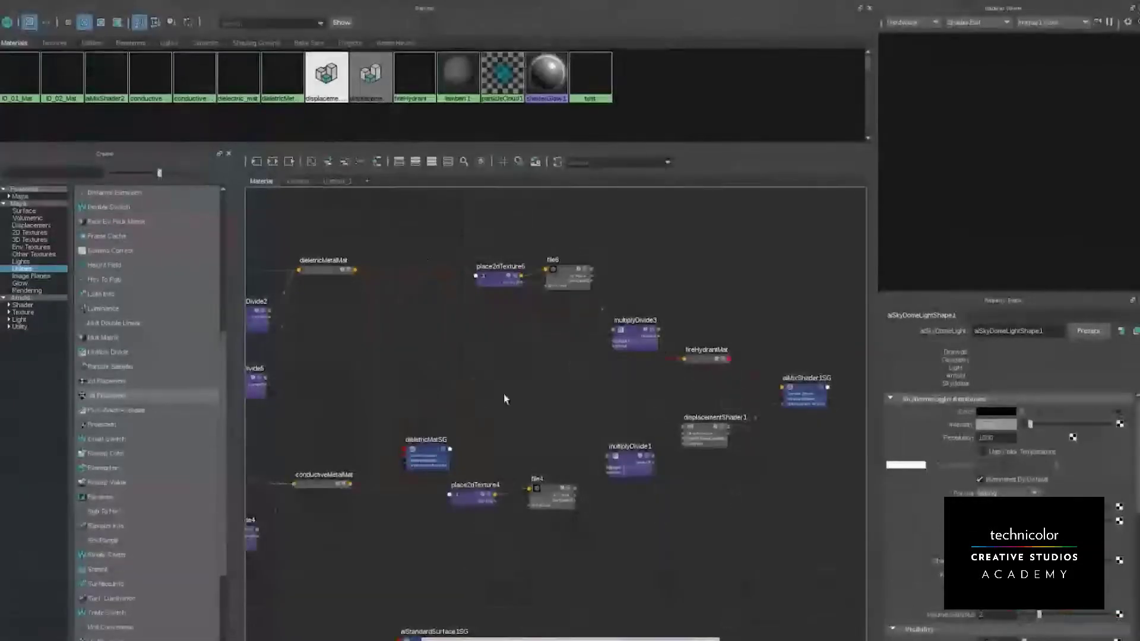
Examine the Input 2 values of the multiplyDivide1 node between file4 and displacementShader1
scroll(503, 393, down, 7)
scroll(579, 413, up, 2)
scroll(579, 413, up, 5)
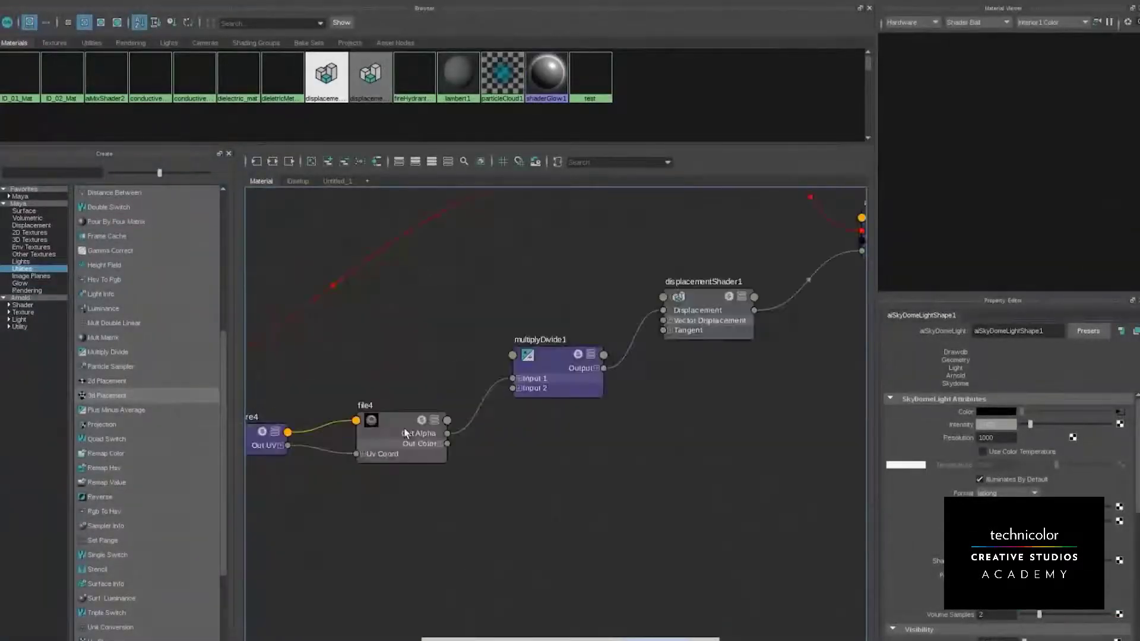
click(562, 379)
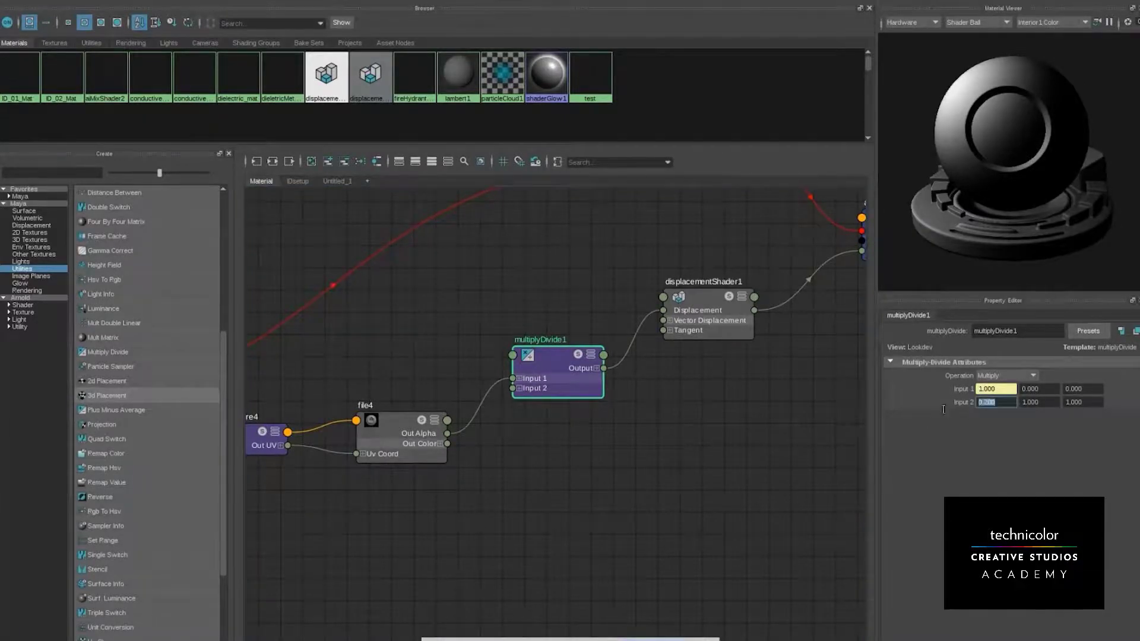
scroll(699, 456, down, 3)
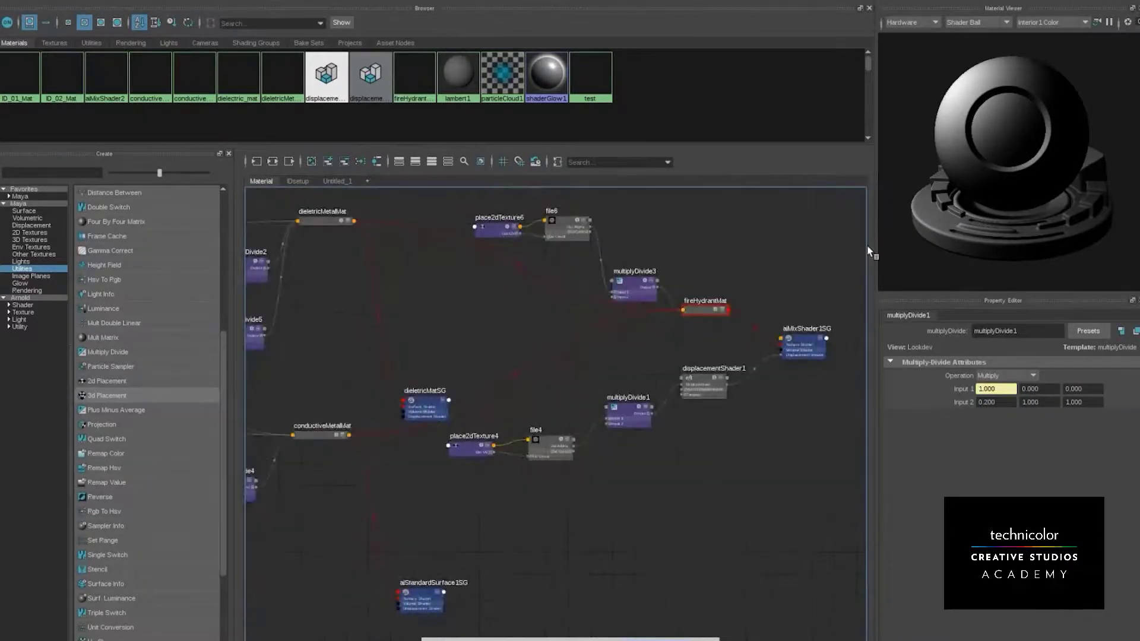
alt+middle_drag(601, 367, 603, 399)
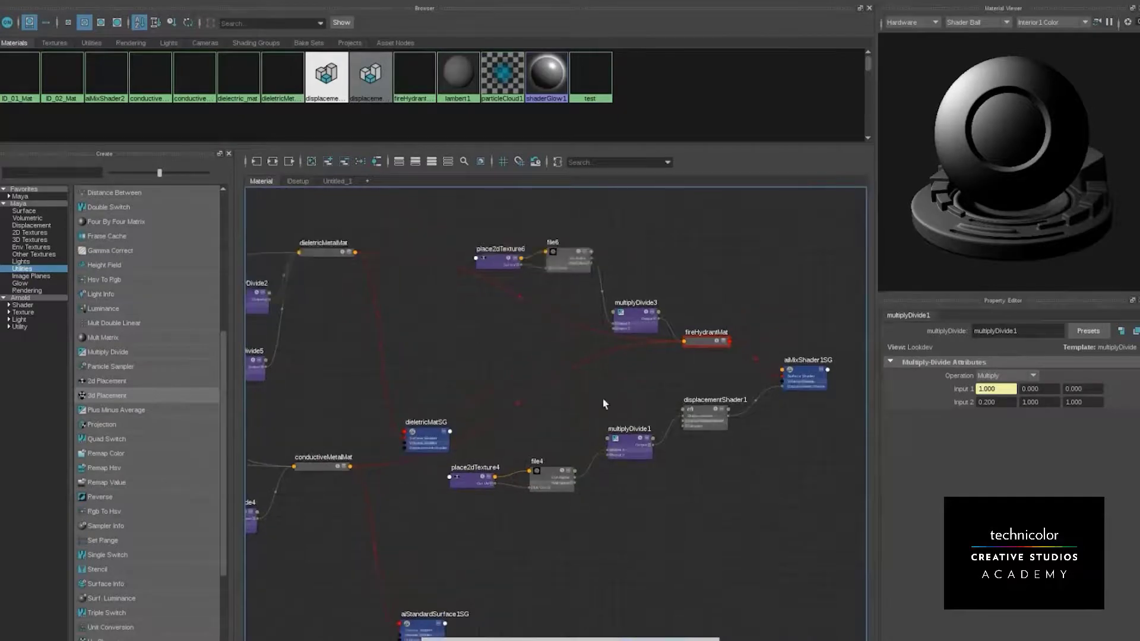
click(1009, 402)
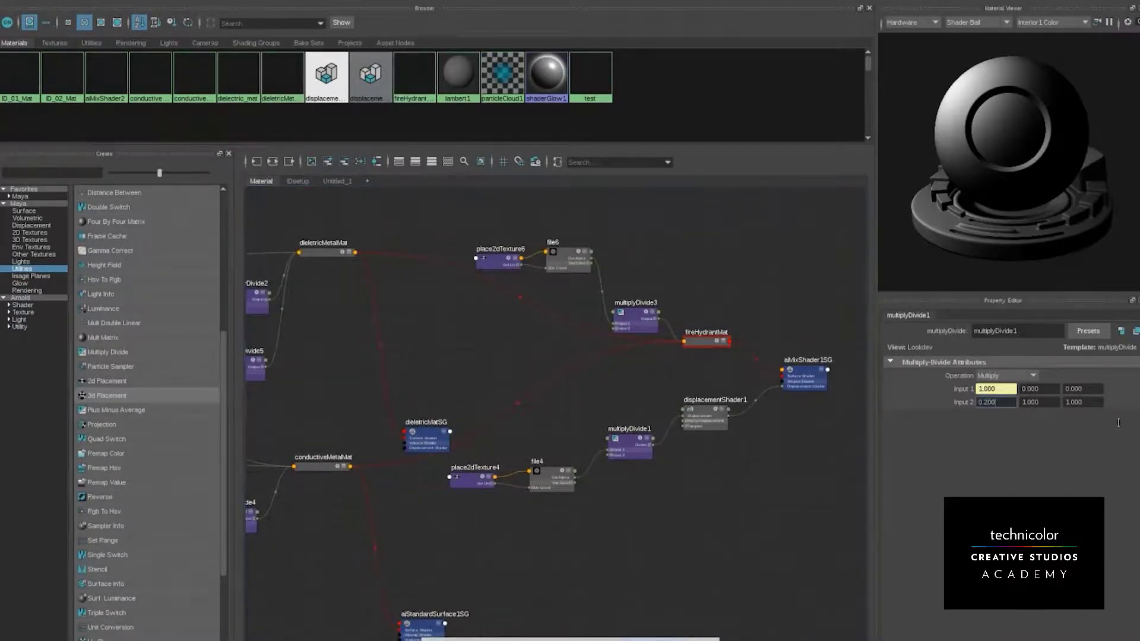
alt+middle_drag(601, 376, 578, 410)
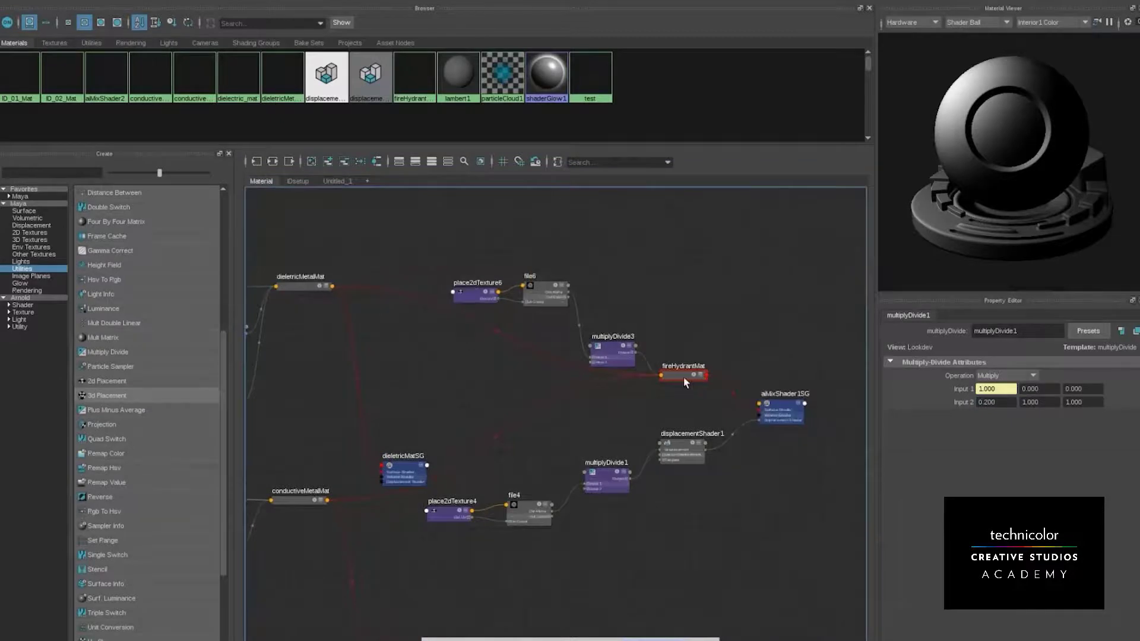
Inspect the attributes of the fireHydrantMat mix shader, its file6 mask texture and the dieletricMetalMat shader
click(683, 377)
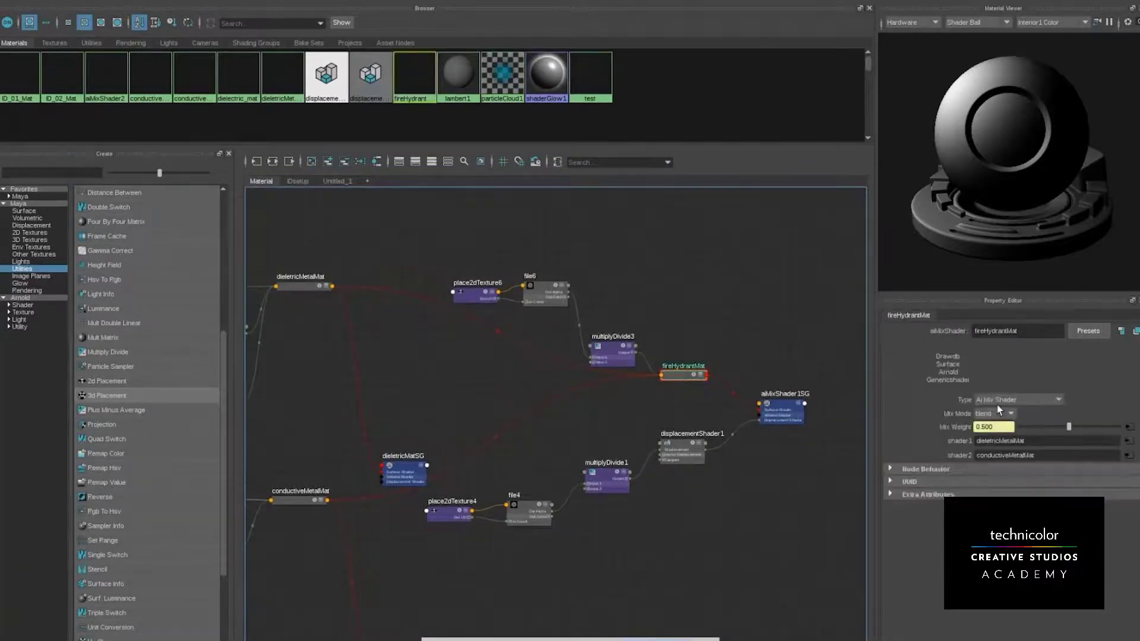
click(546, 298)
alt+middle_drag(341, 391, 588, 402)
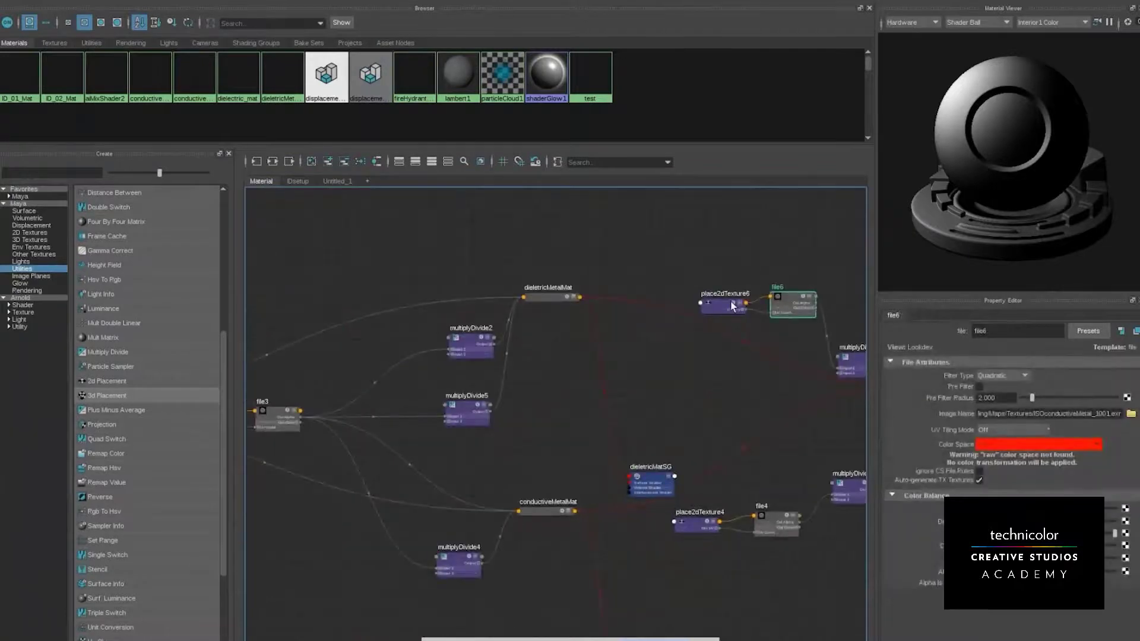
alt+middle_drag(412, 399, 421, 381)
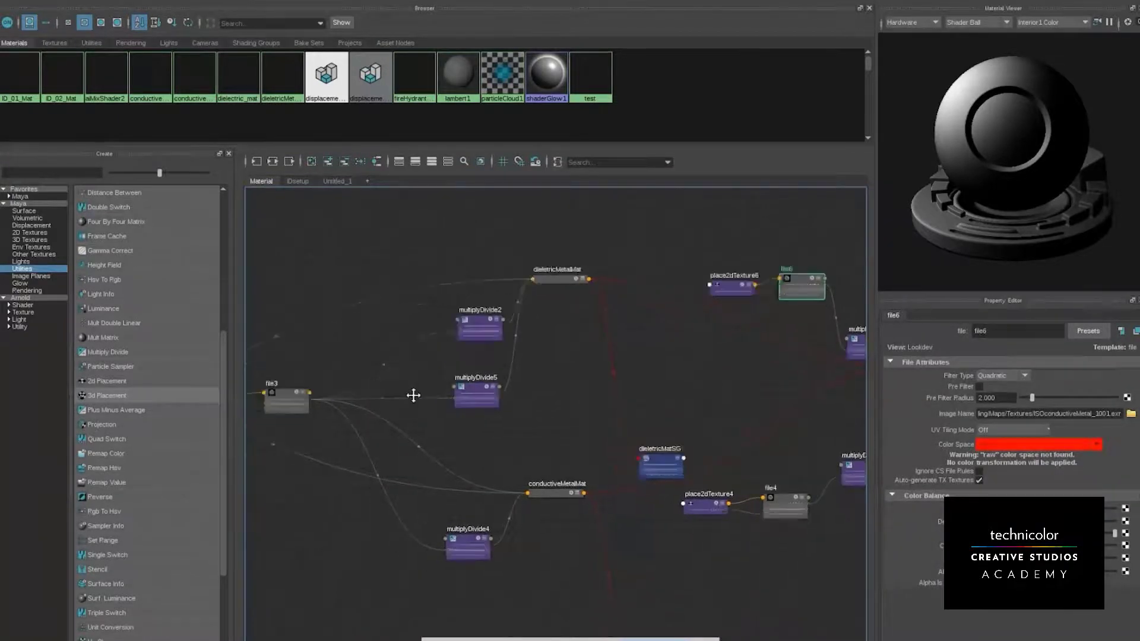
click(560, 282)
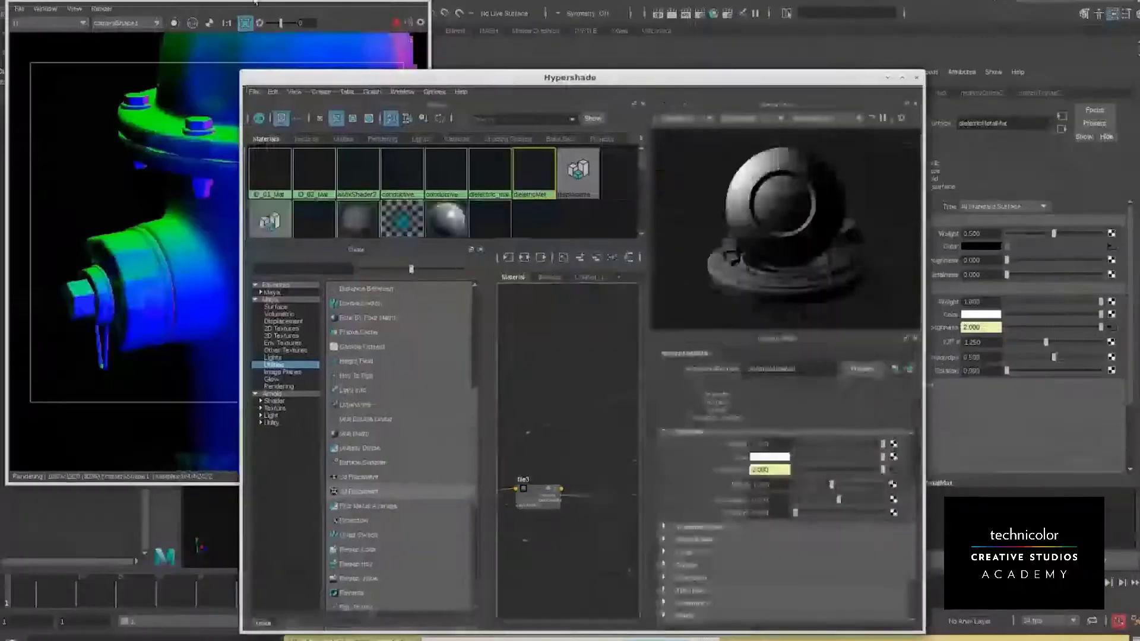
Set the render view window to Always on Top, shrink it and place it over the node graph
click(255, 3)
right_click(256, 3)
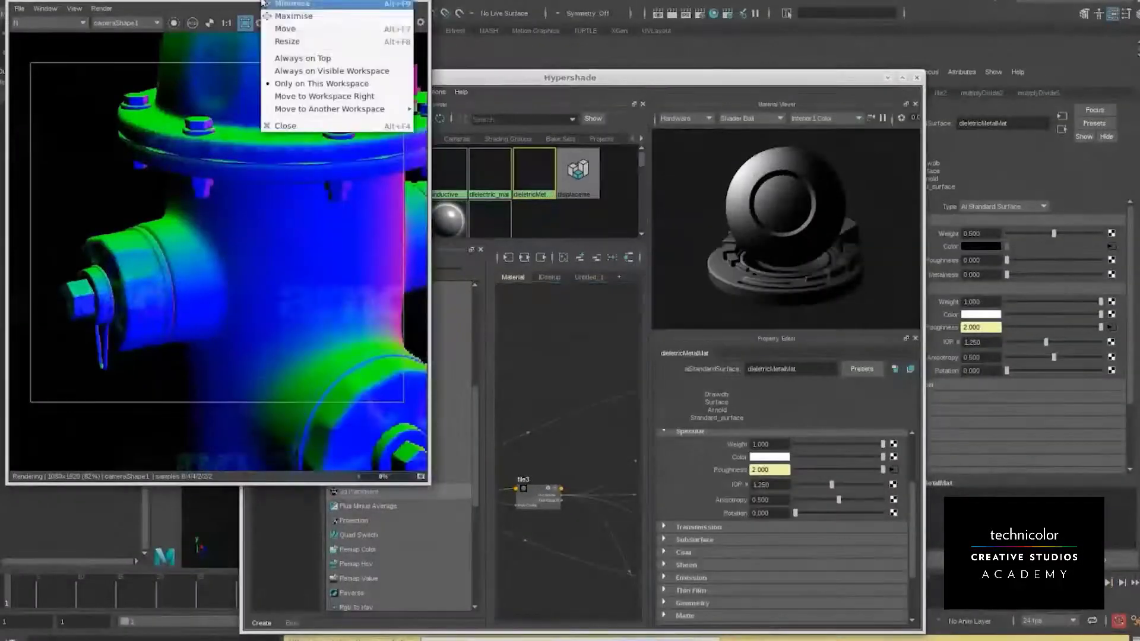
click(344, 61)
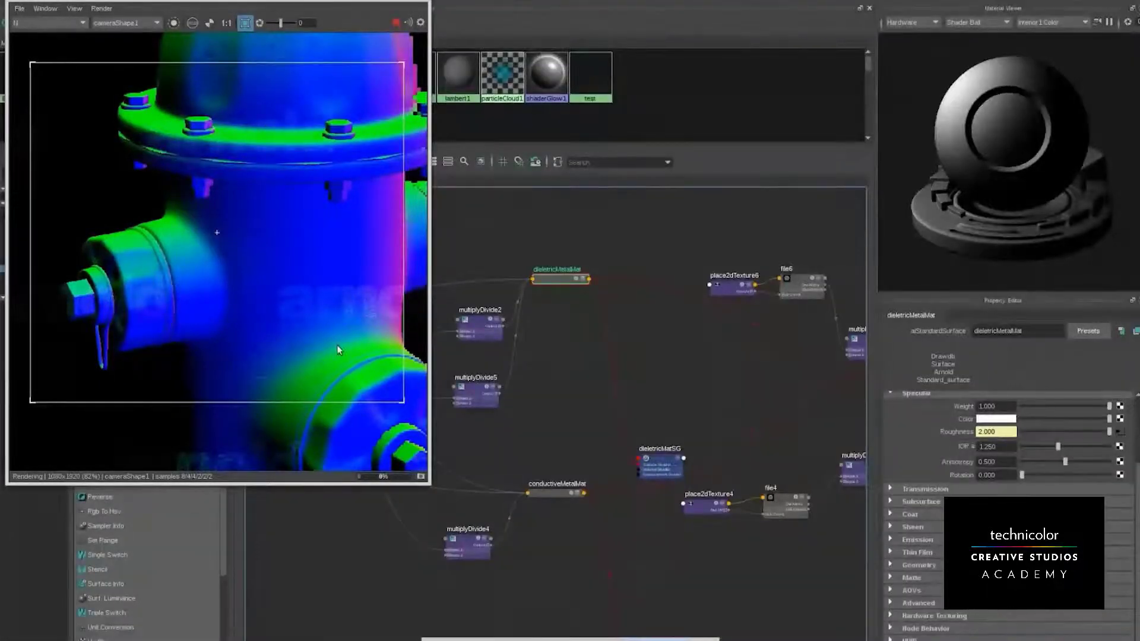
drag(426, 480, 321, 329)
alt+drag(162, 153, 377, 372)
alt+right_drag(381, 389, 138, 369)
Display the Beauty AOV in the render view and darken the Specular Color of dieletricMetalMat
click(264, 240)
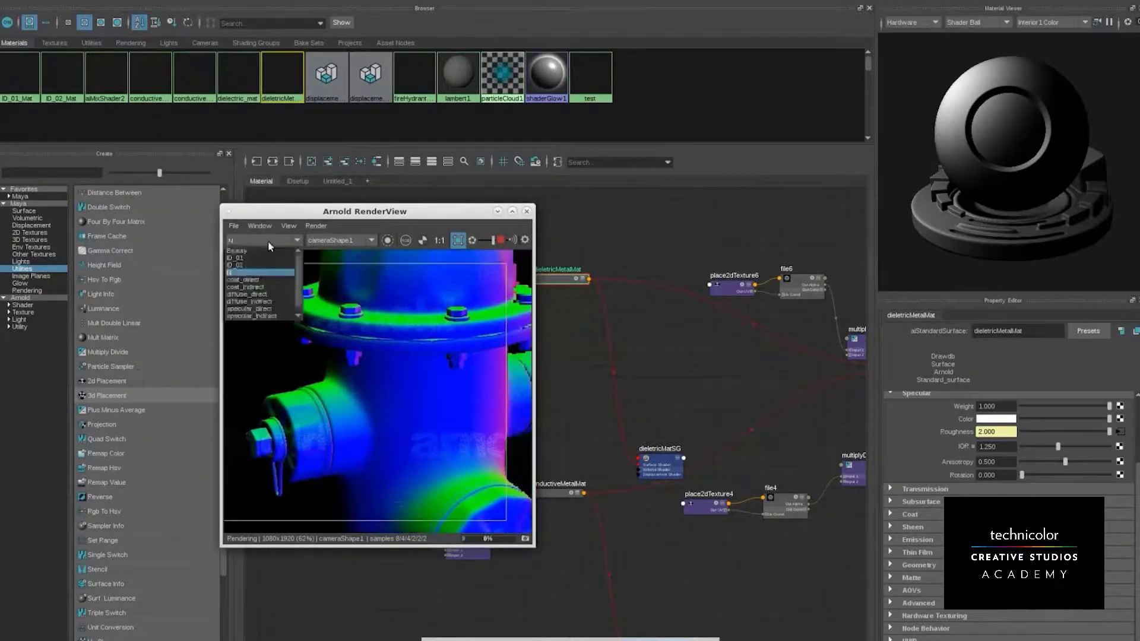
click(247, 250)
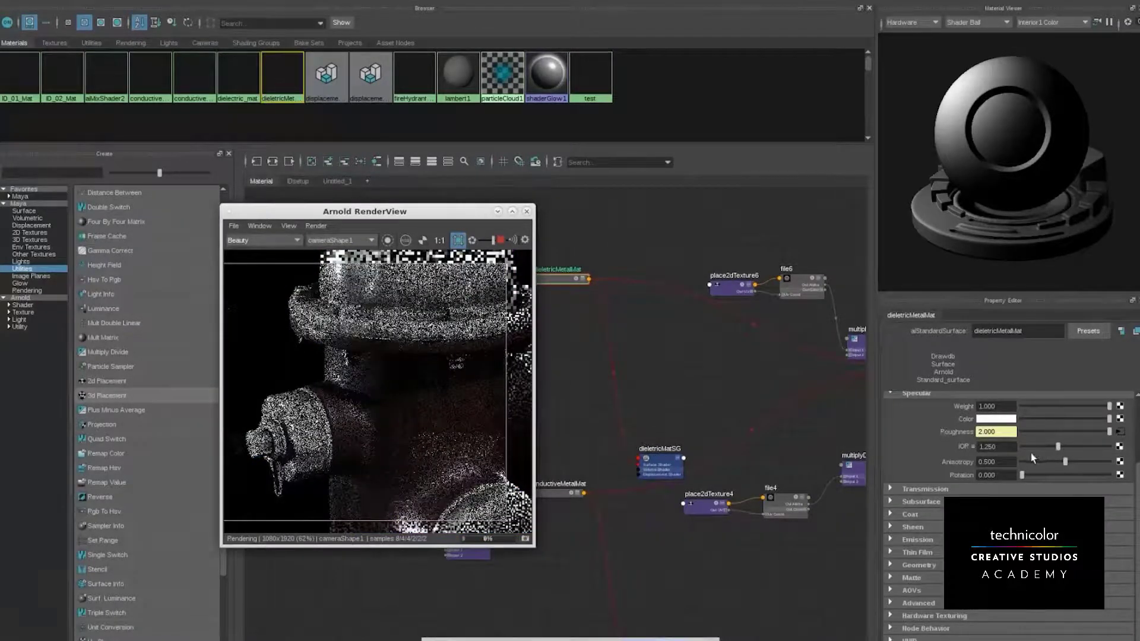
scroll(915, 450, up, 3)
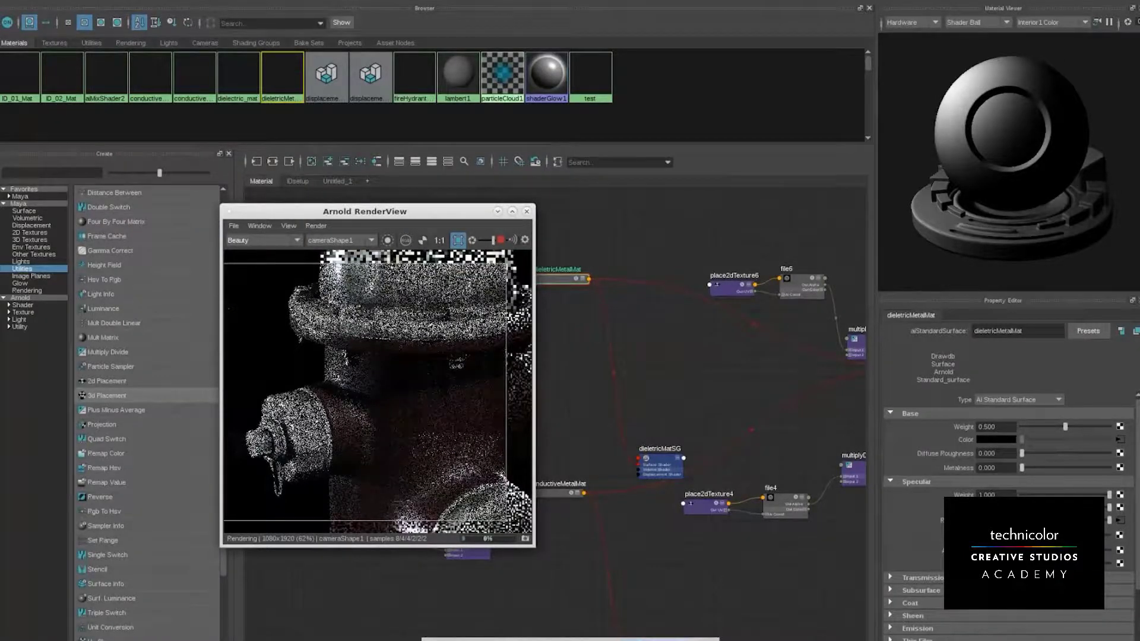
click(1110, 508)
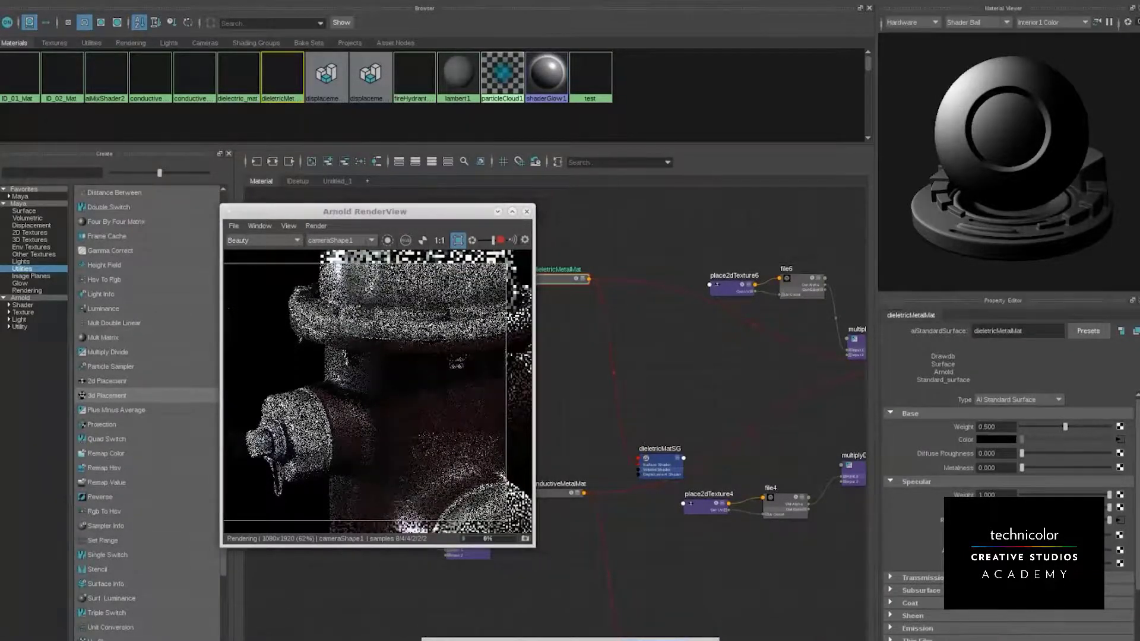
drag(1108, 508, 1068, 508)
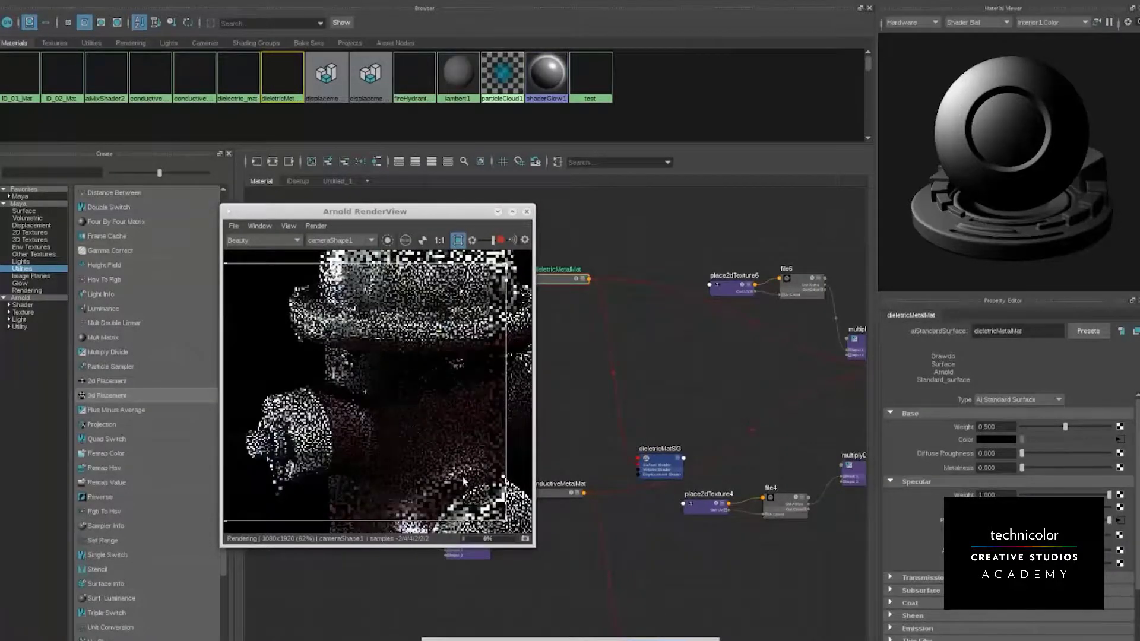
Display the specular_direct AOV in the render view and check the Specular Color of dieletricMetalMat
click(262, 240)
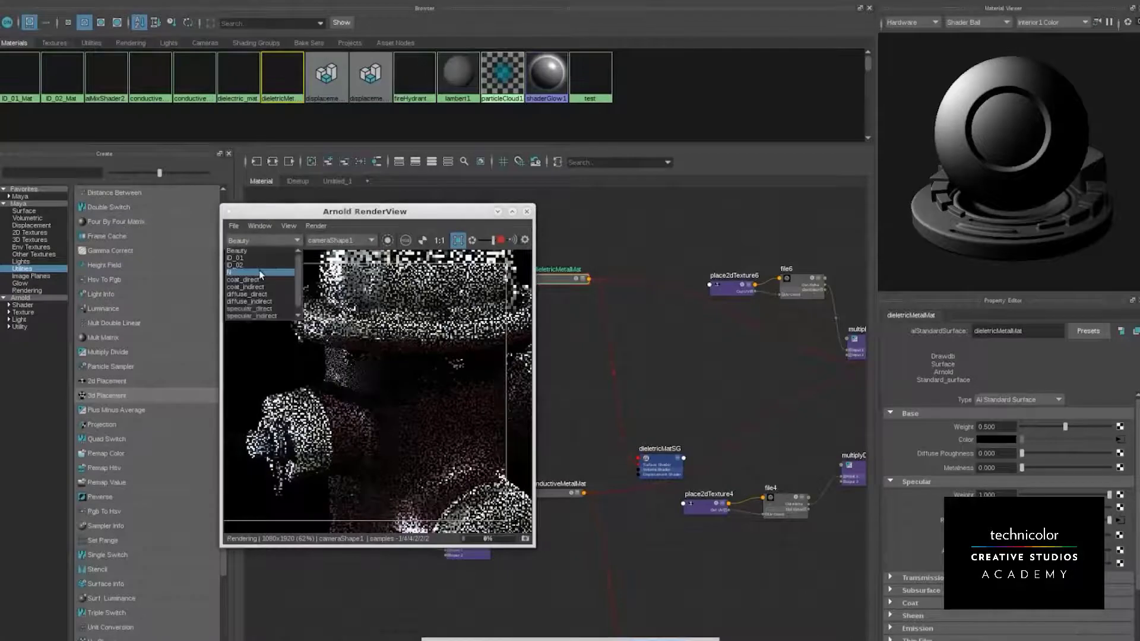
click(271, 314)
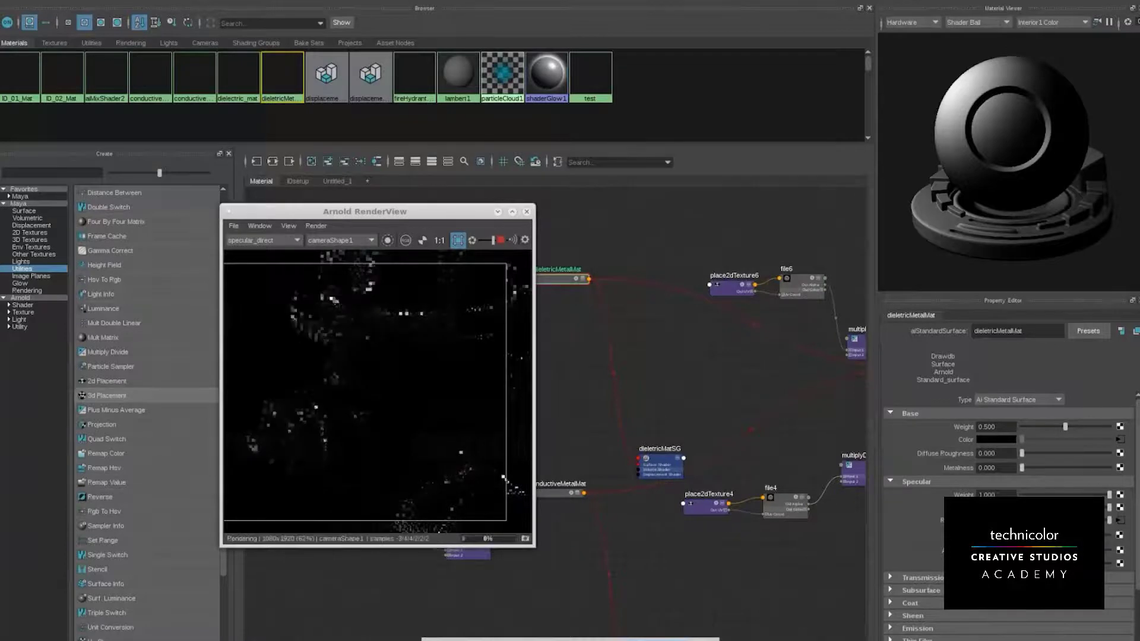
click(995, 507)
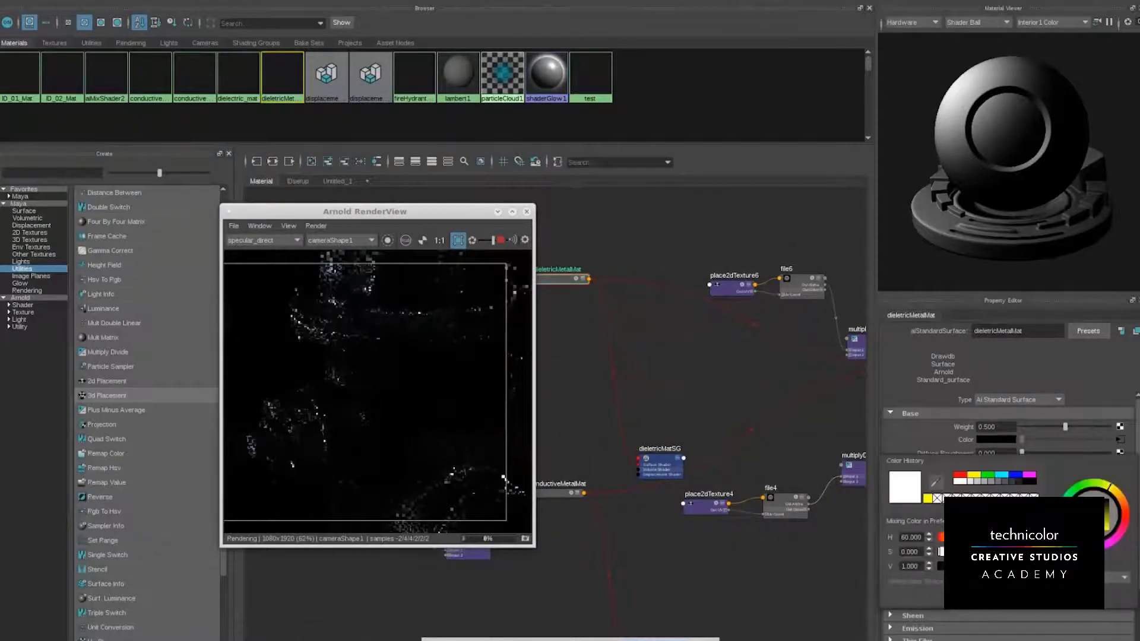
click(959, 476)
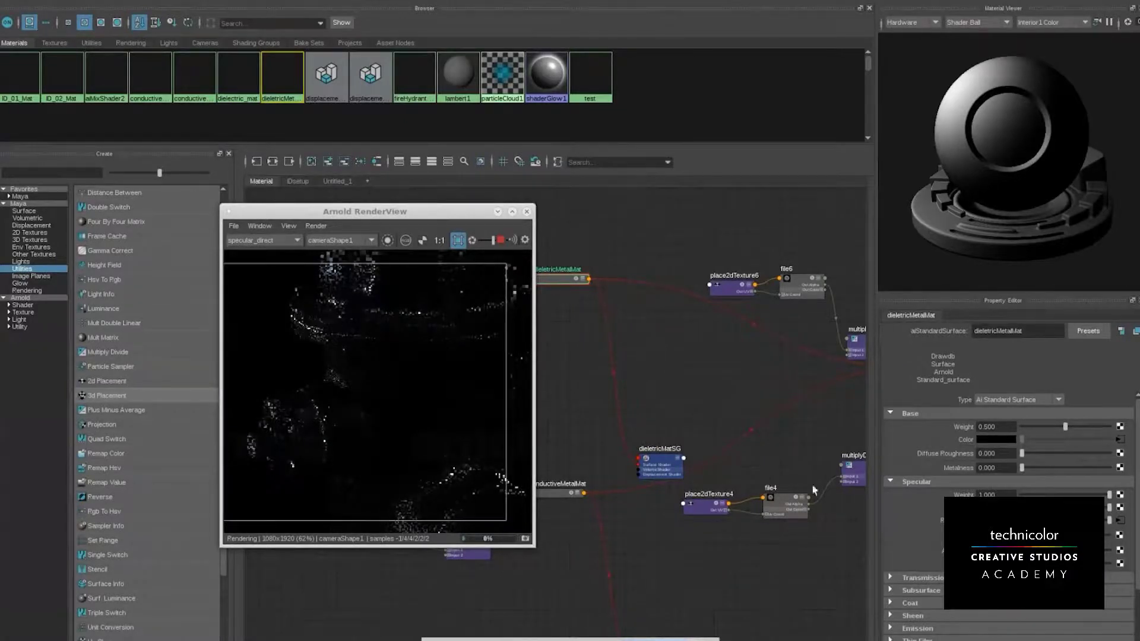
Expand the Coat attributes of dieletricMetalMat and display the coat_direct AOV in the render view
click(913, 603)
scroll(913, 604, down, 2)
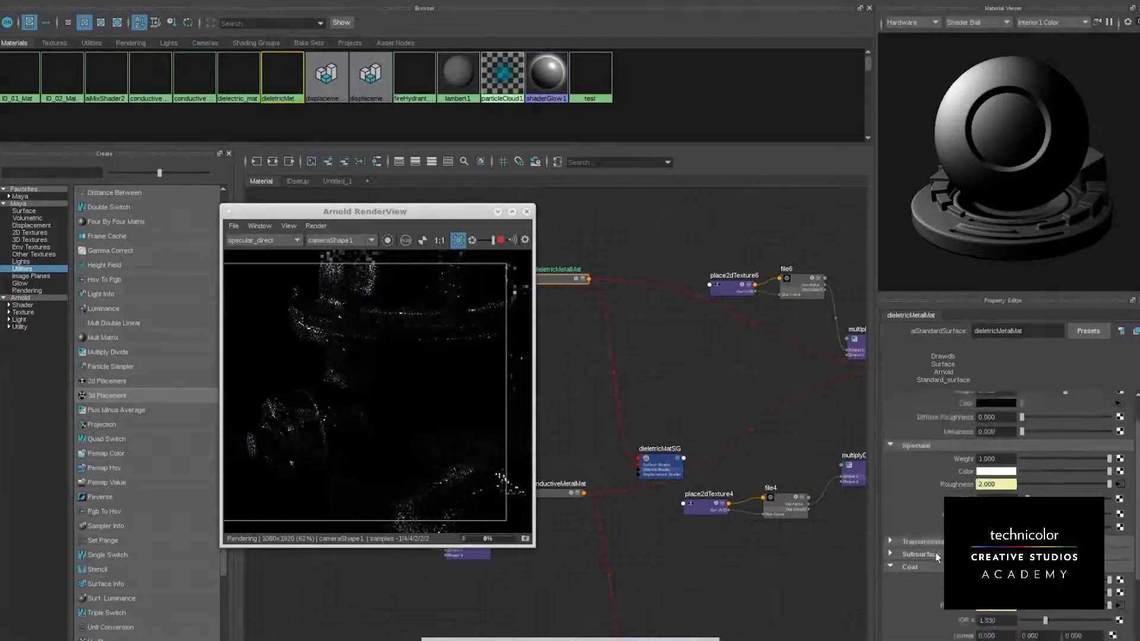
scroll(932, 554, down, 4)
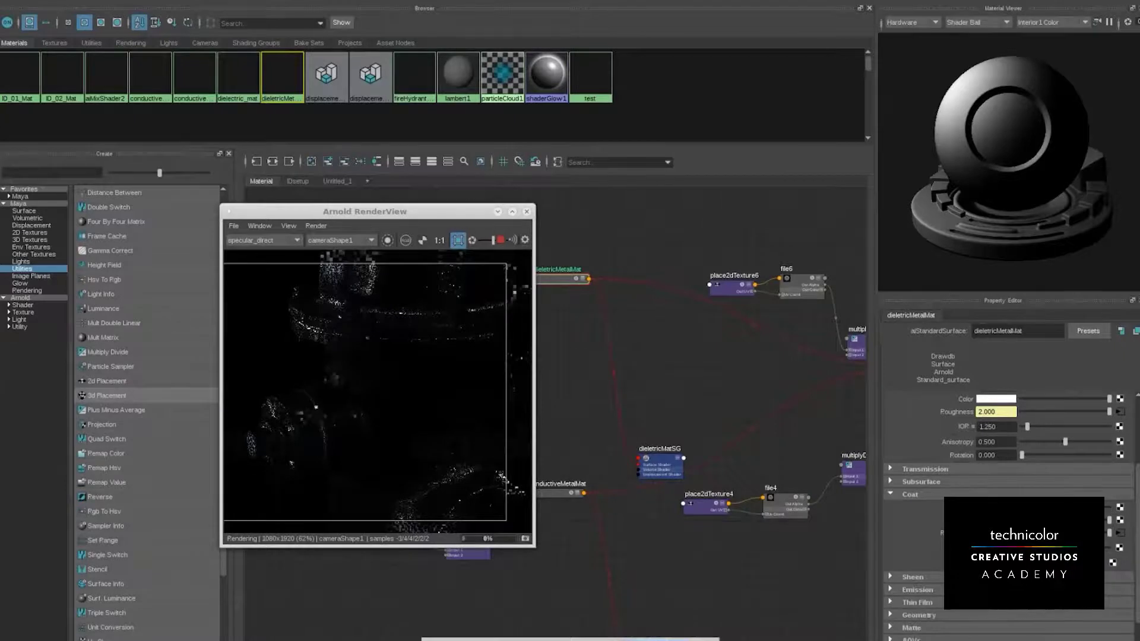
click(264, 240)
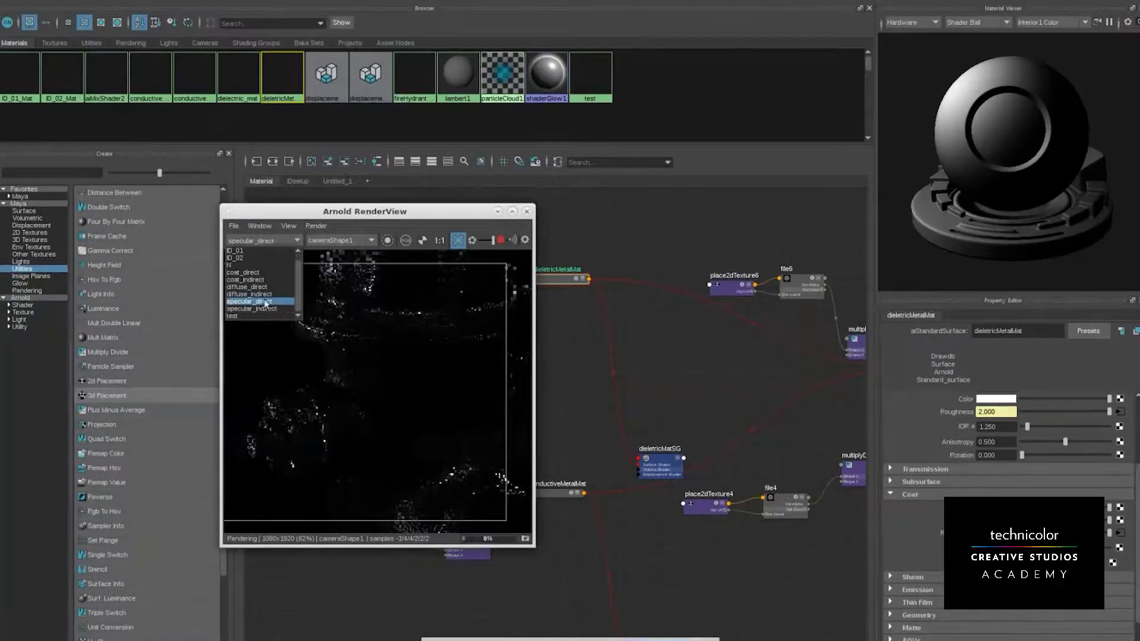
click(245, 273)
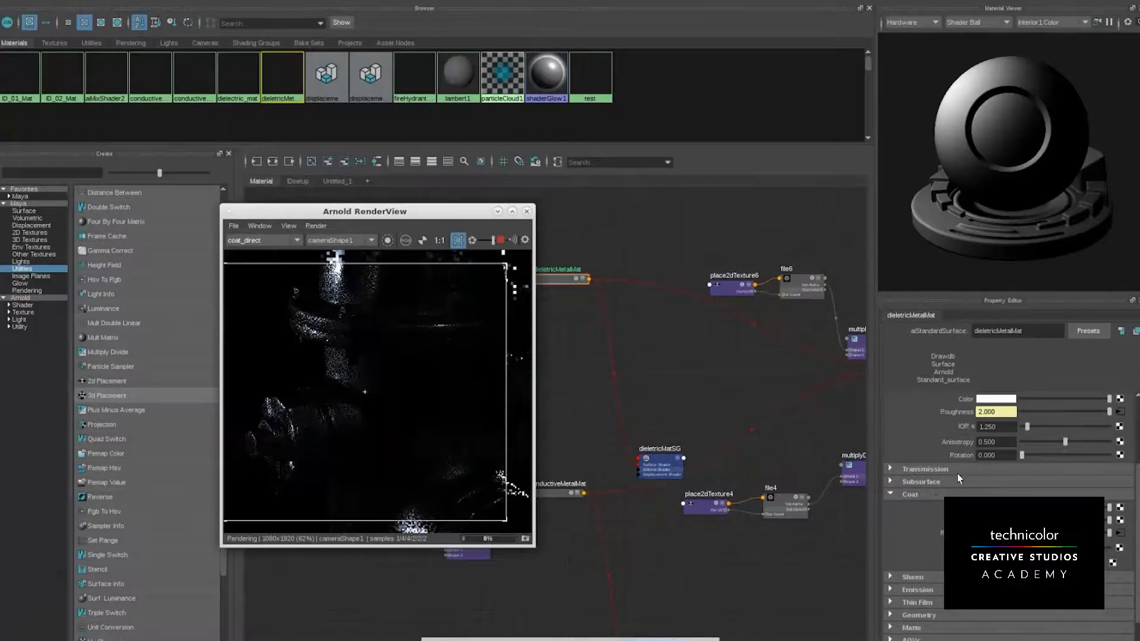
Compare the Specular and Coat attributes of dieletricMetalMat against the coat_direct render of the hydrant
scroll(956, 473, up, 2)
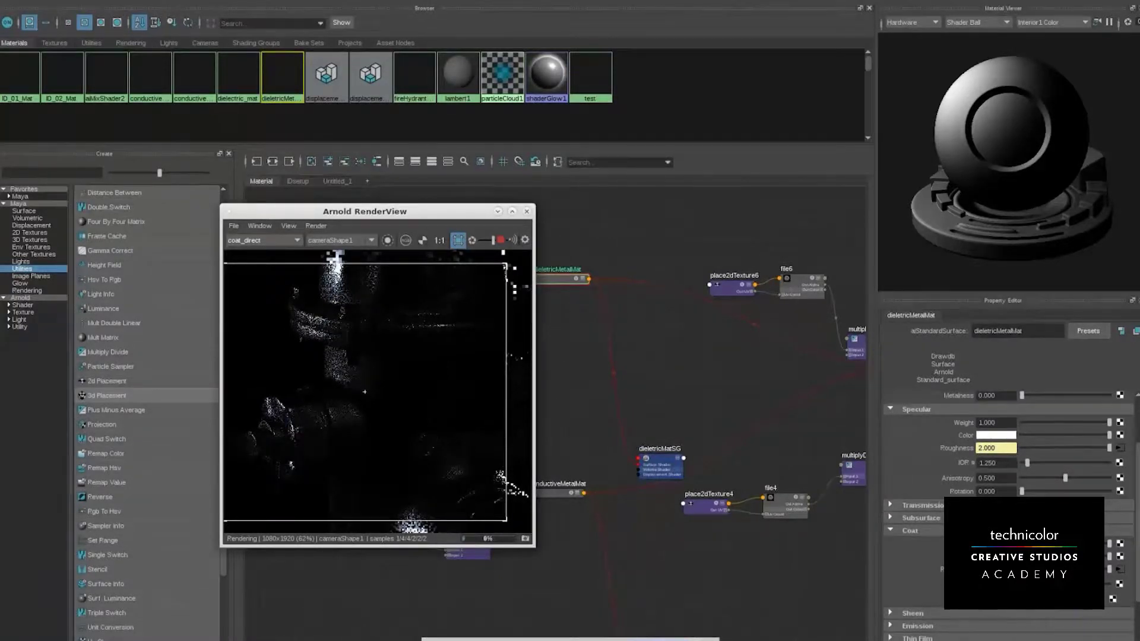
scroll(933, 555, down, 4)
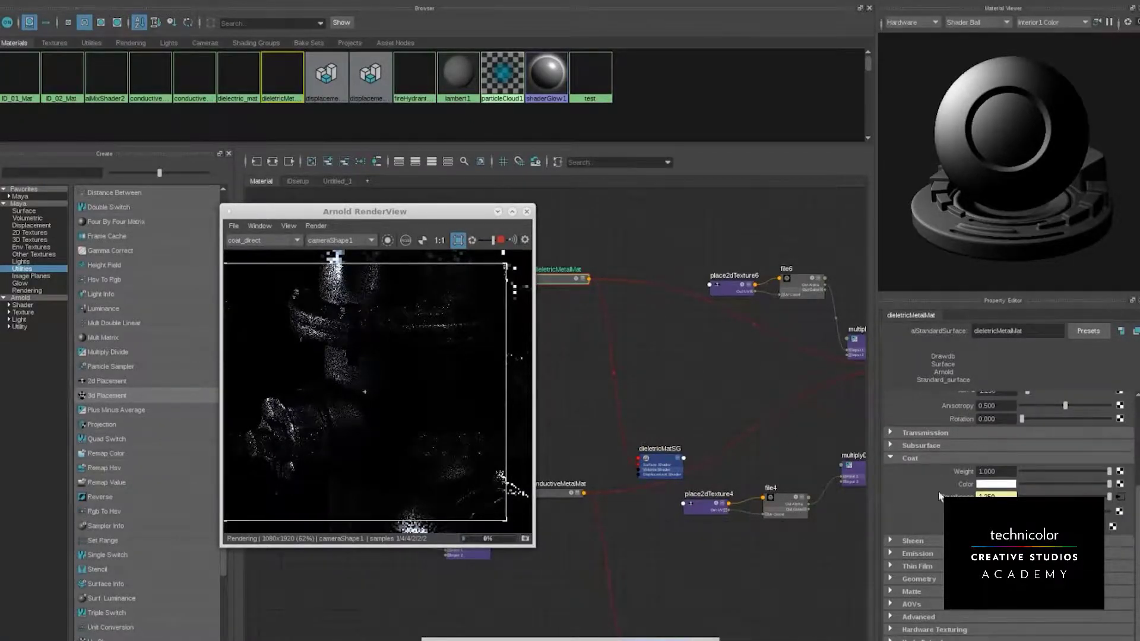
scroll(962, 466, up, 3)
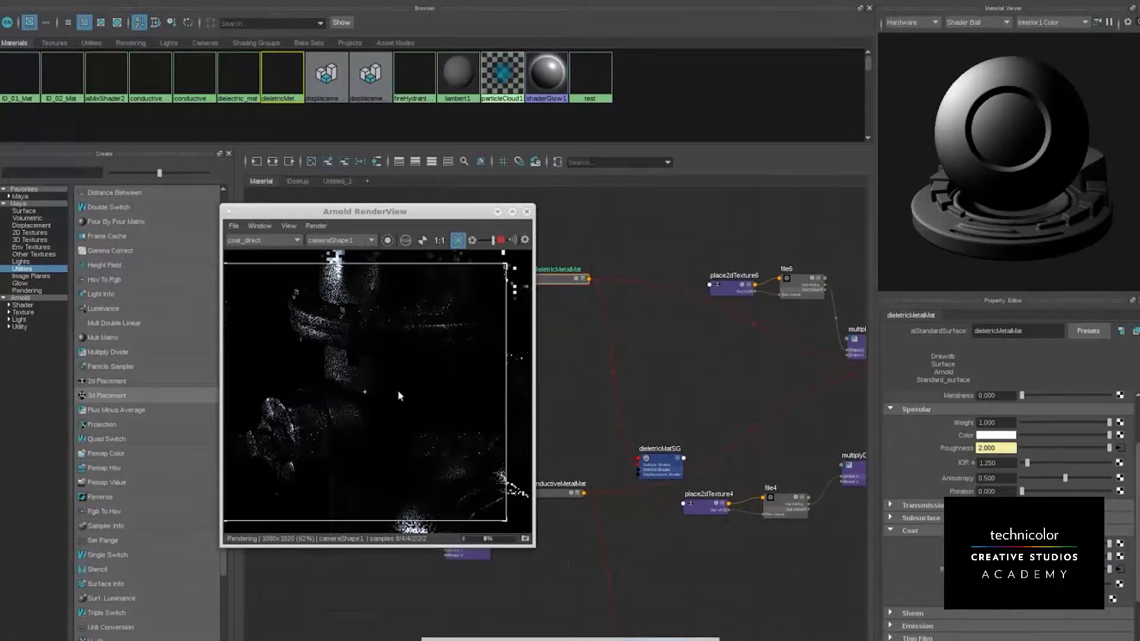
scroll(356, 373, down, 2)
middle_drag(339, 376, 345, 390)
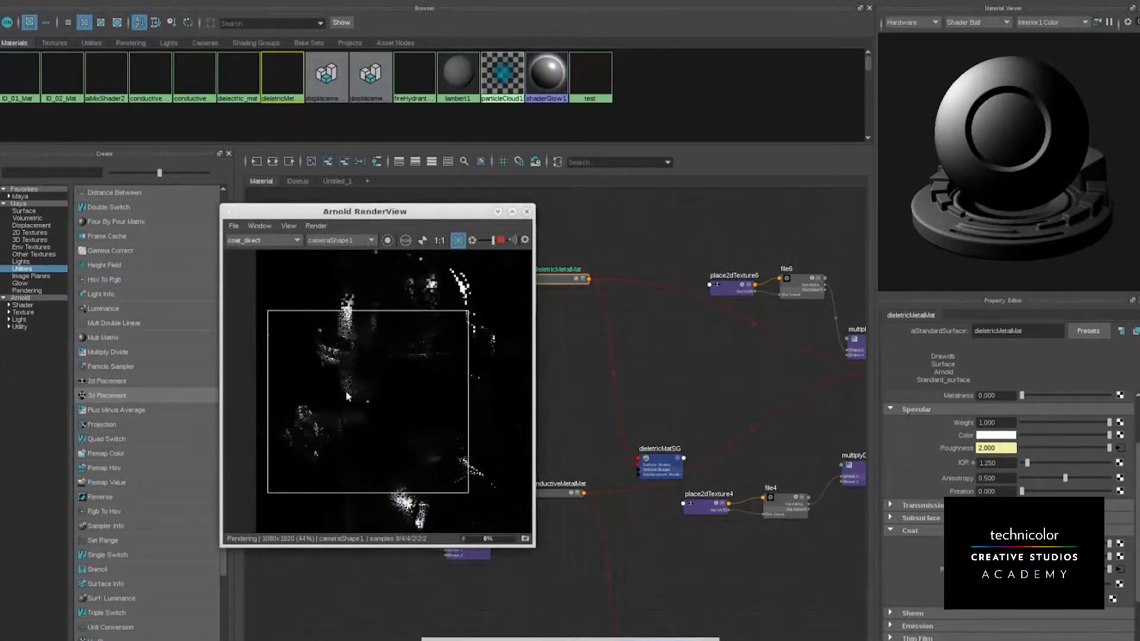
Inspect the Base and Metalness attributes of conductiveMetalMat and the multiplyDivide4 node feeding it
middle_drag(564, 387, 628, 340)
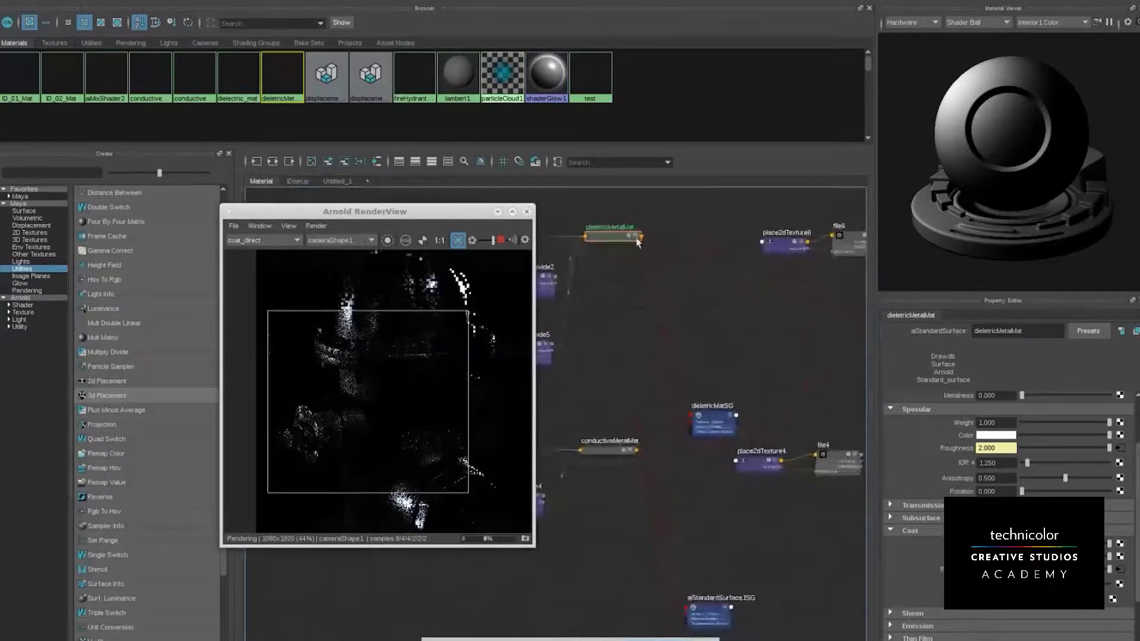
click(612, 450)
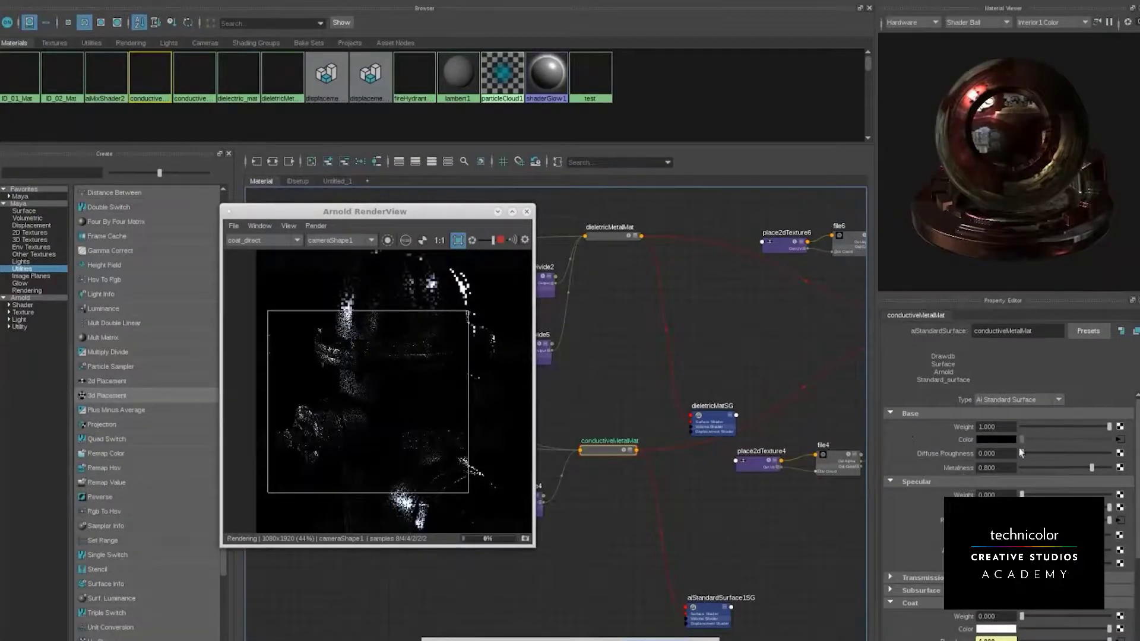
click(994, 468)
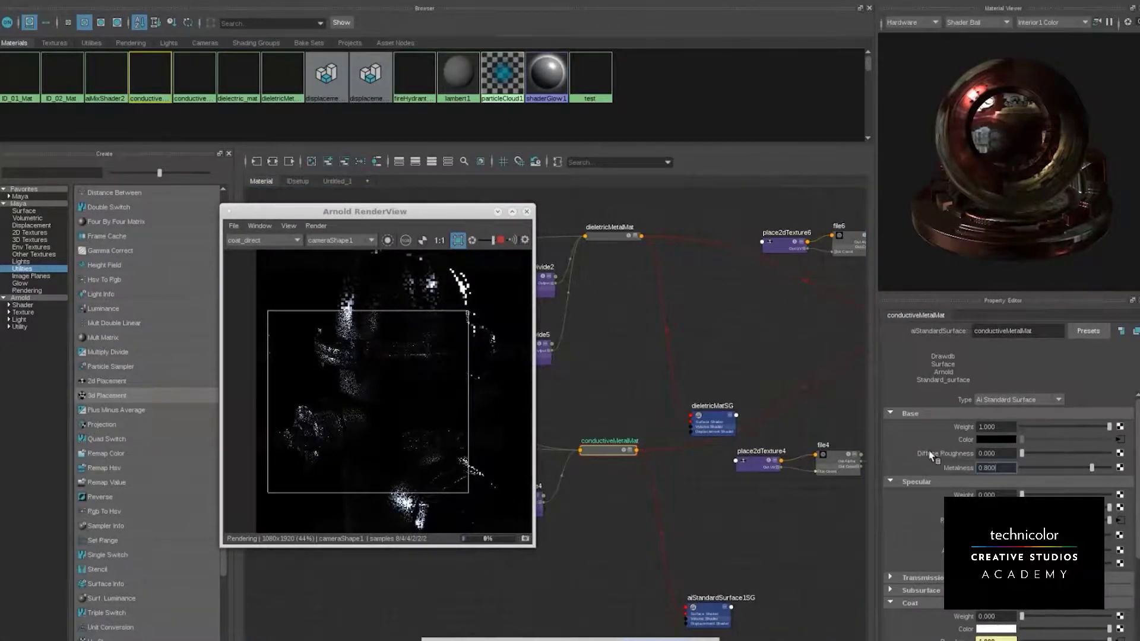
scroll(930, 456, down, 2)
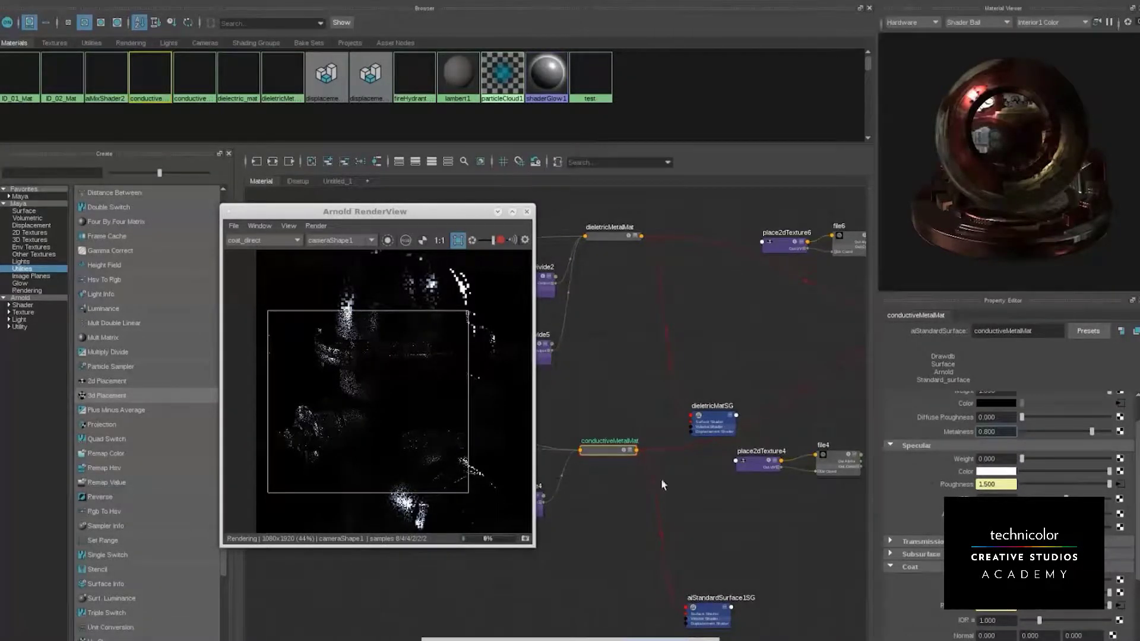
alt+middle_drag(618, 470, 720, 466)
click(618, 506)
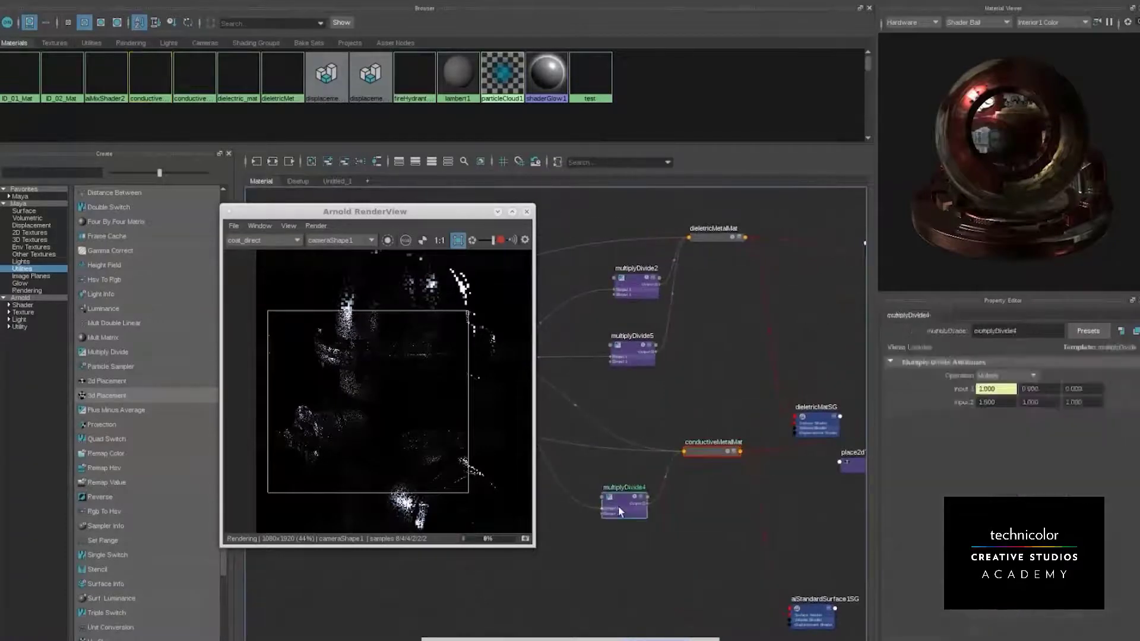
Review the Specular Roughness, IOR, Anisotropy and Coat attributes of conductiveMetalMat
click(724, 454)
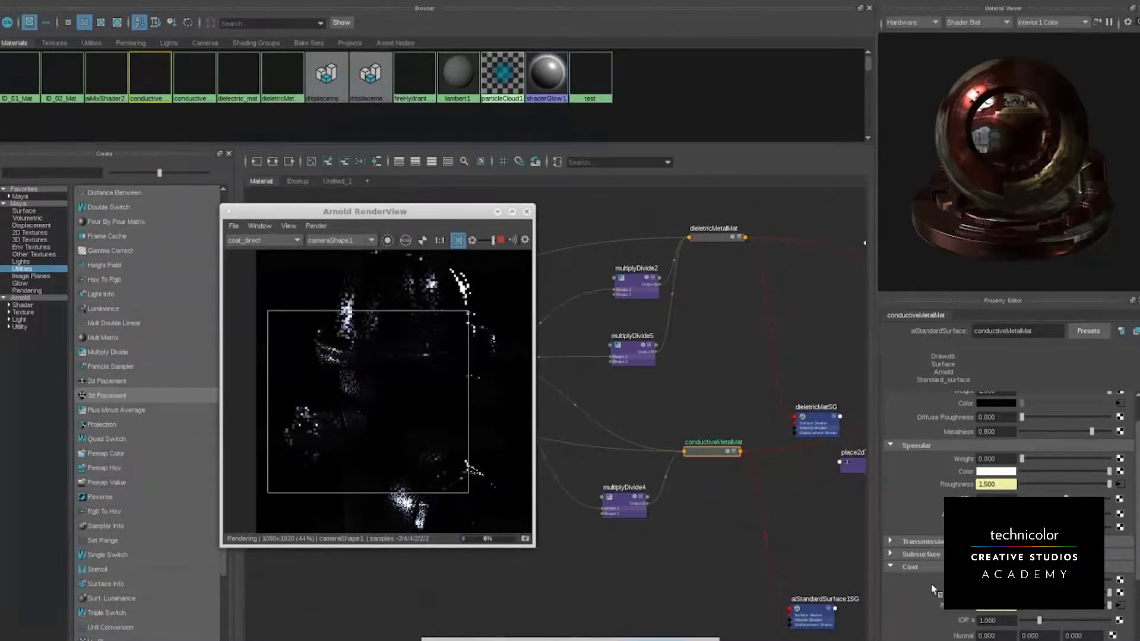
scroll(916, 525, down, 3)
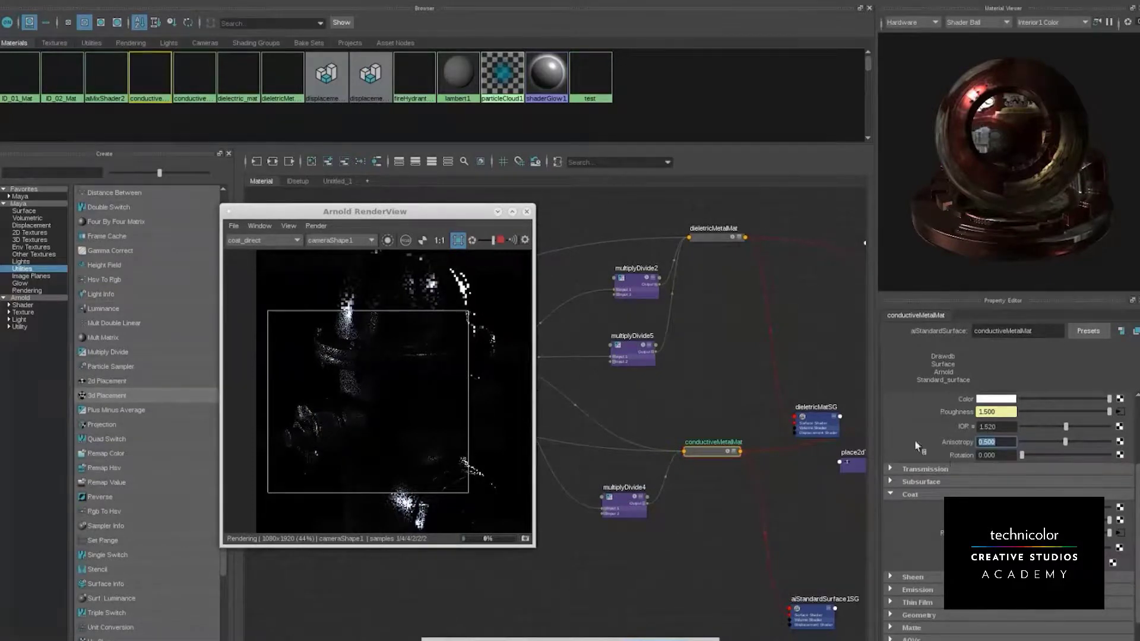
click(937, 438)
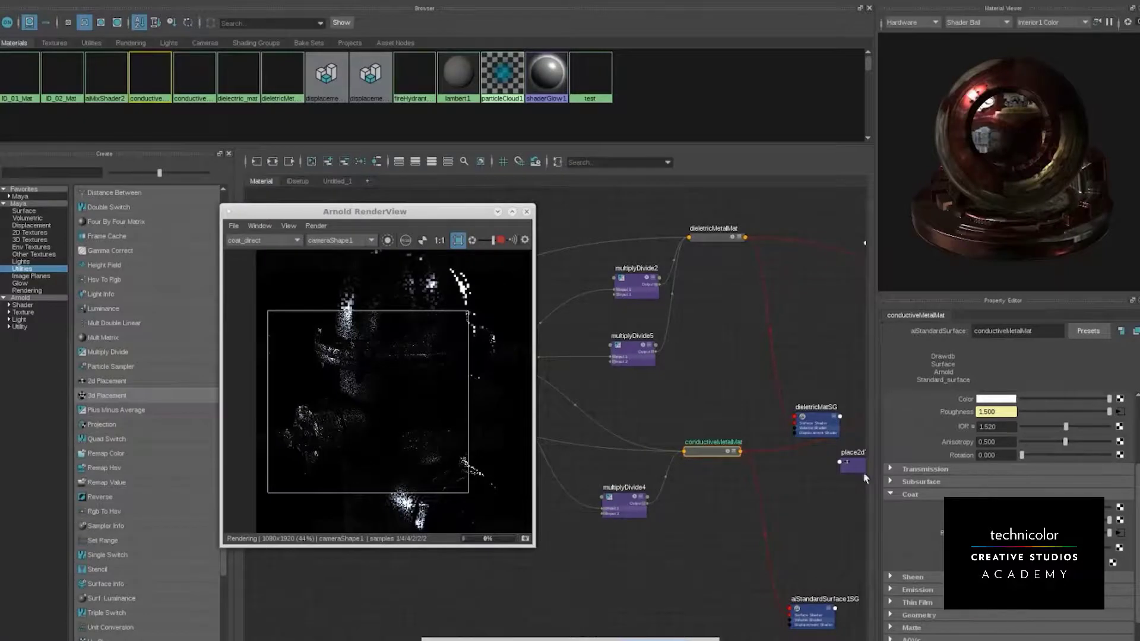
scroll(933, 458, up, 3)
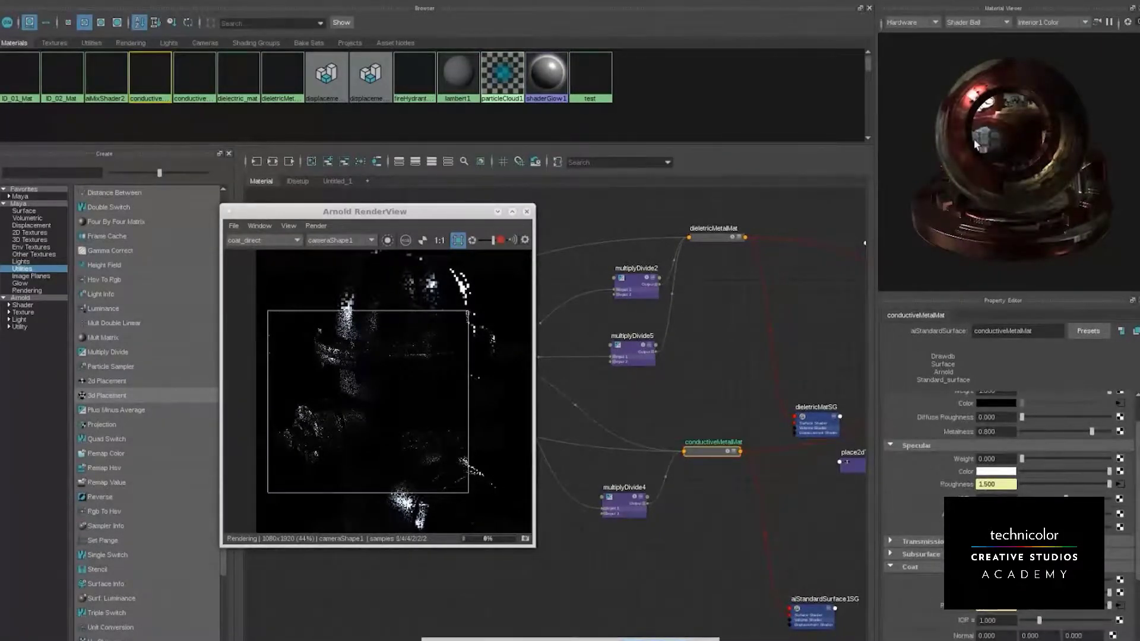
Inspect the aiMixShader1SG shading group's attributes and switch the render view back to the Beauty AOV
alt+middle_drag(827, 458, 433, 540)
click(822, 426)
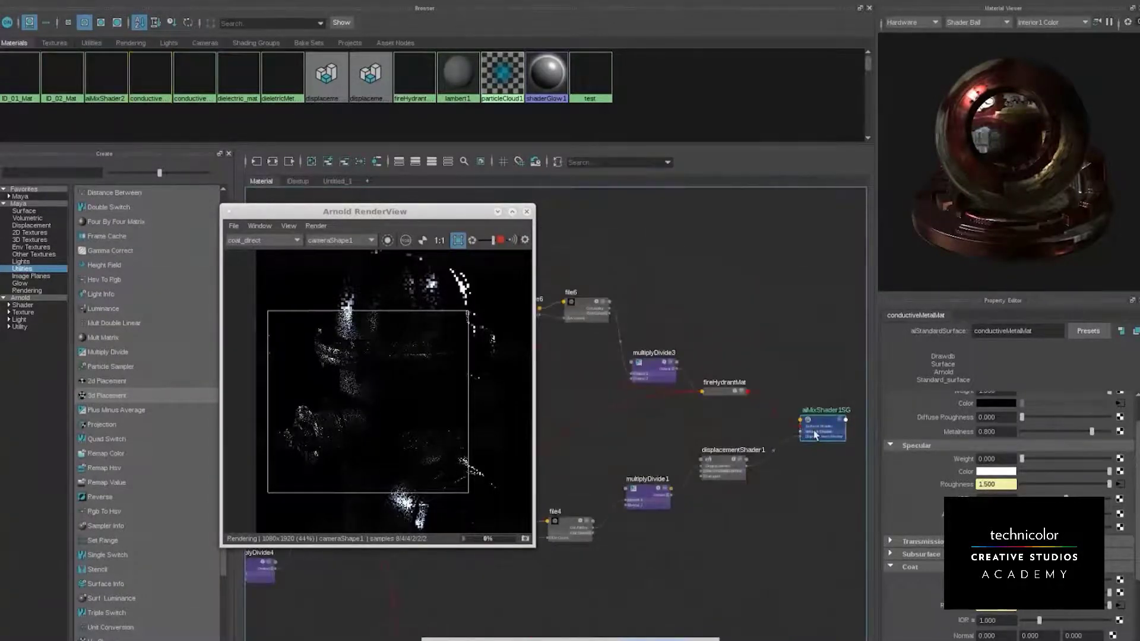
click(248, 241)
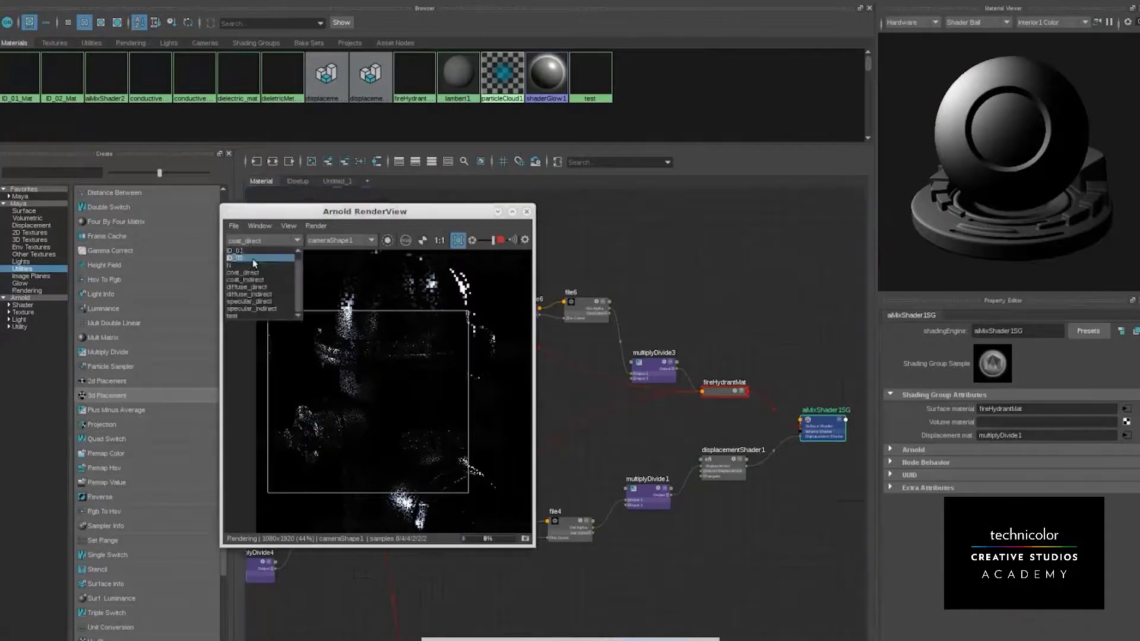
scroll(258, 263, up, 1)
click(231, 251)
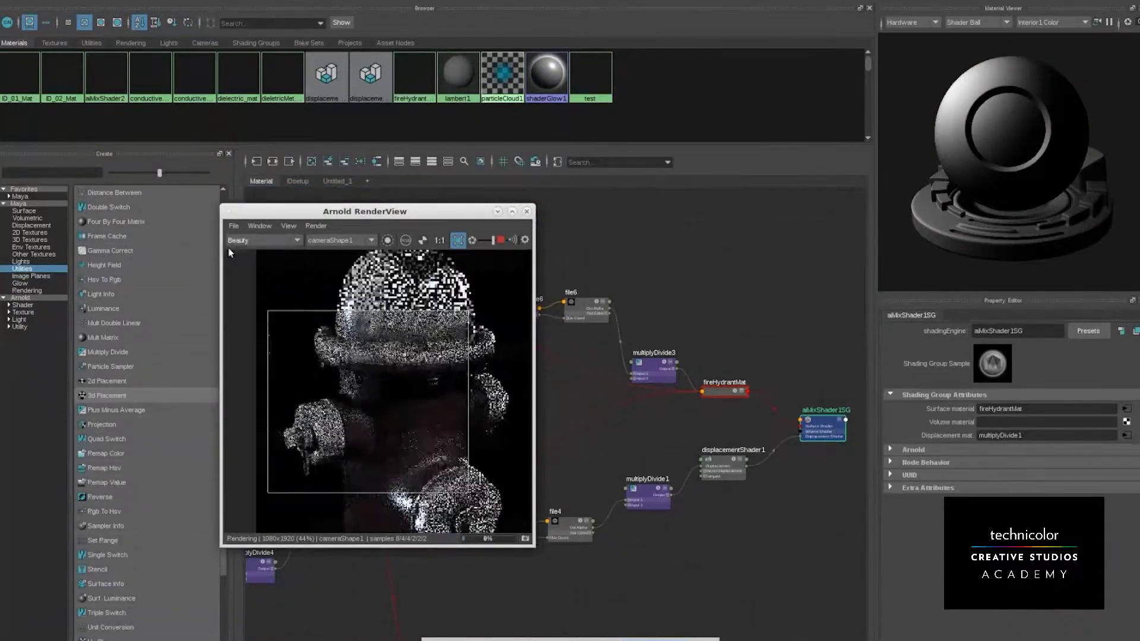
Restart the live region render and examine the hydrant's body up close in the Beauty AOV
click(500, 240)
click(499, 241)
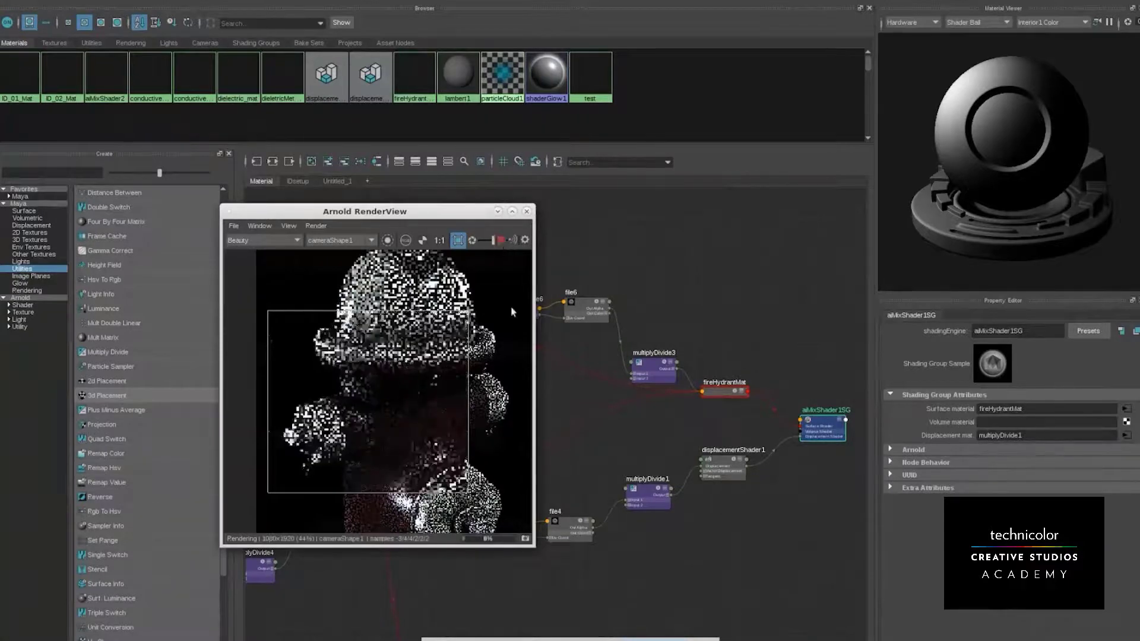
click(248, 239)
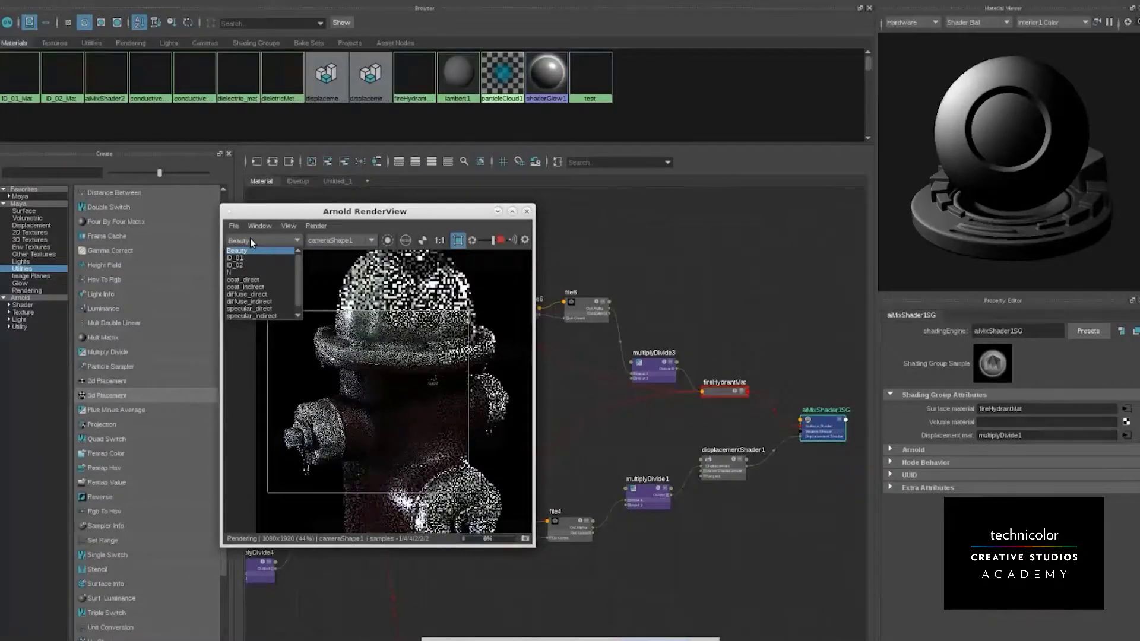
click(250, 238)
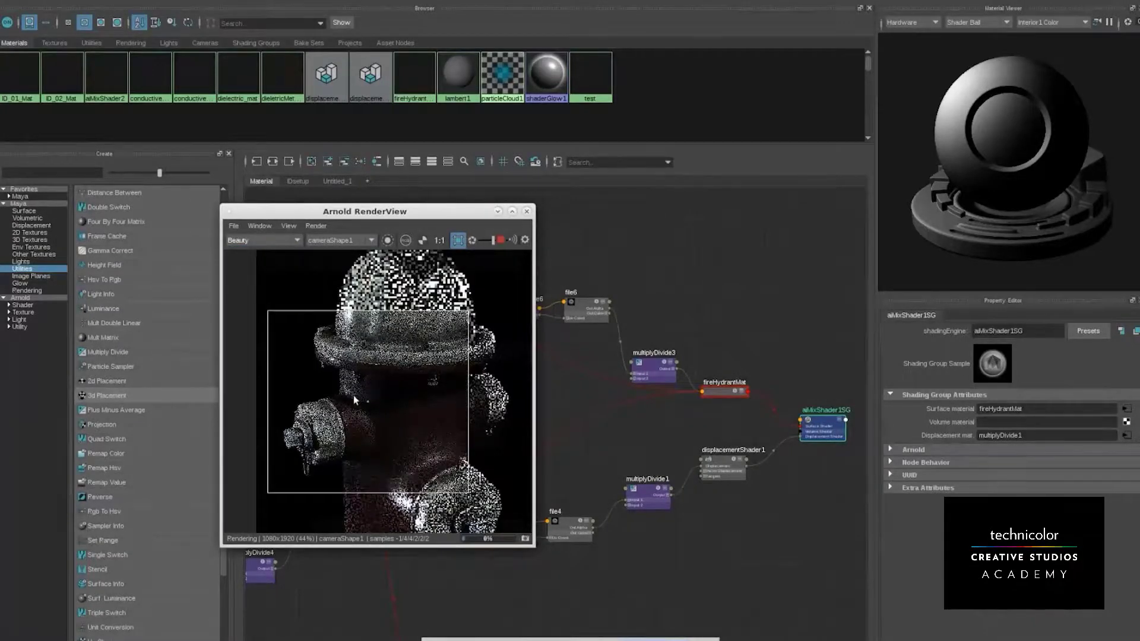
scroll(336, 392, up, 2)
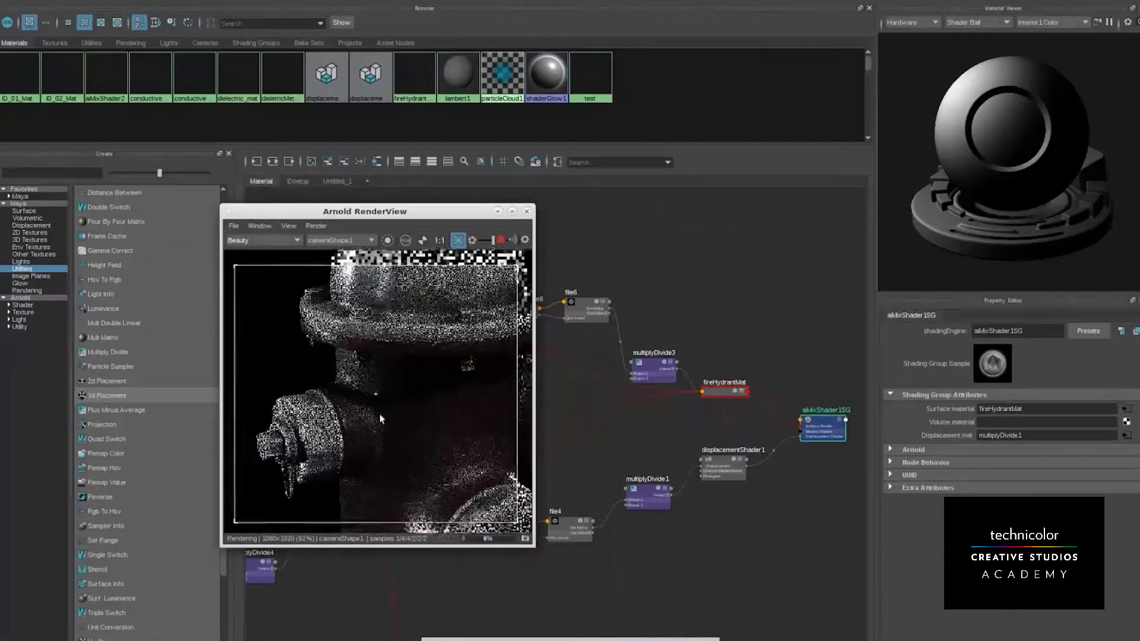
middle_drag(377, 413, 387, 415)
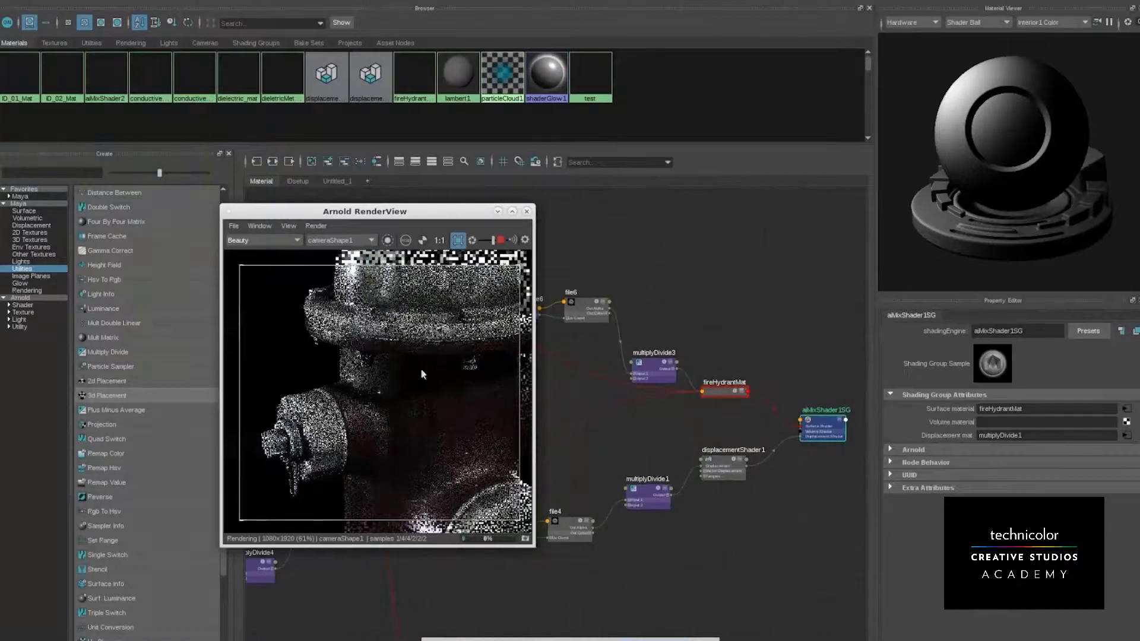
Display the ID_01, ID_02 and N AOVs in turn in the Arnold RenderView to examine the hydrant passes
click(246, 241)
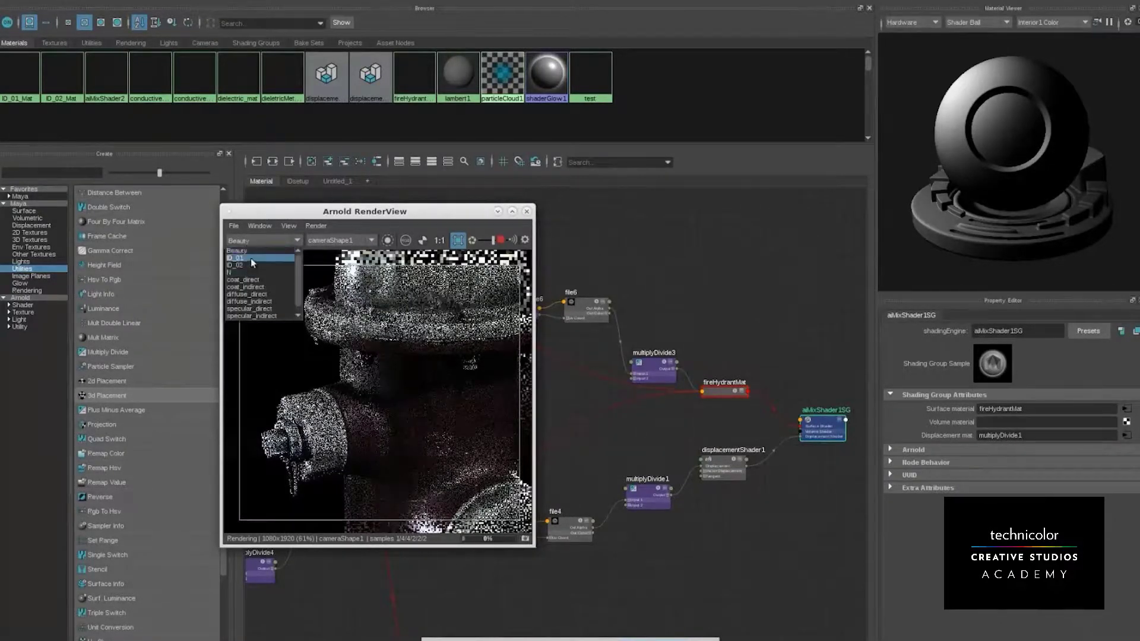
click(250, 258)
click(252, 240)
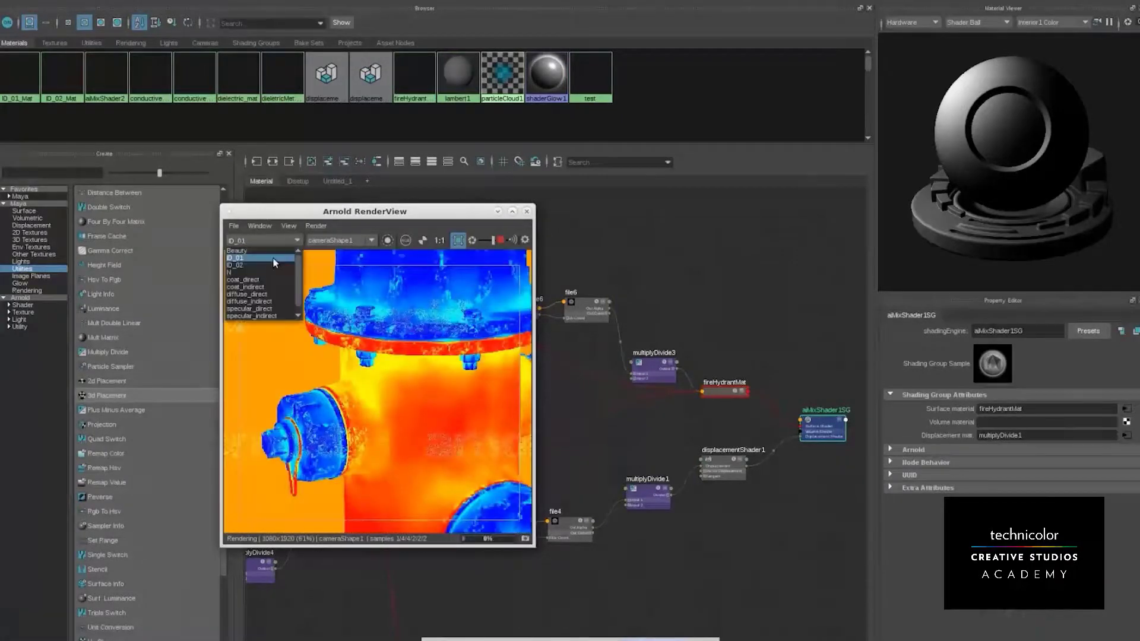
click(264, 265)
click(261, 240)
click(258, 272)
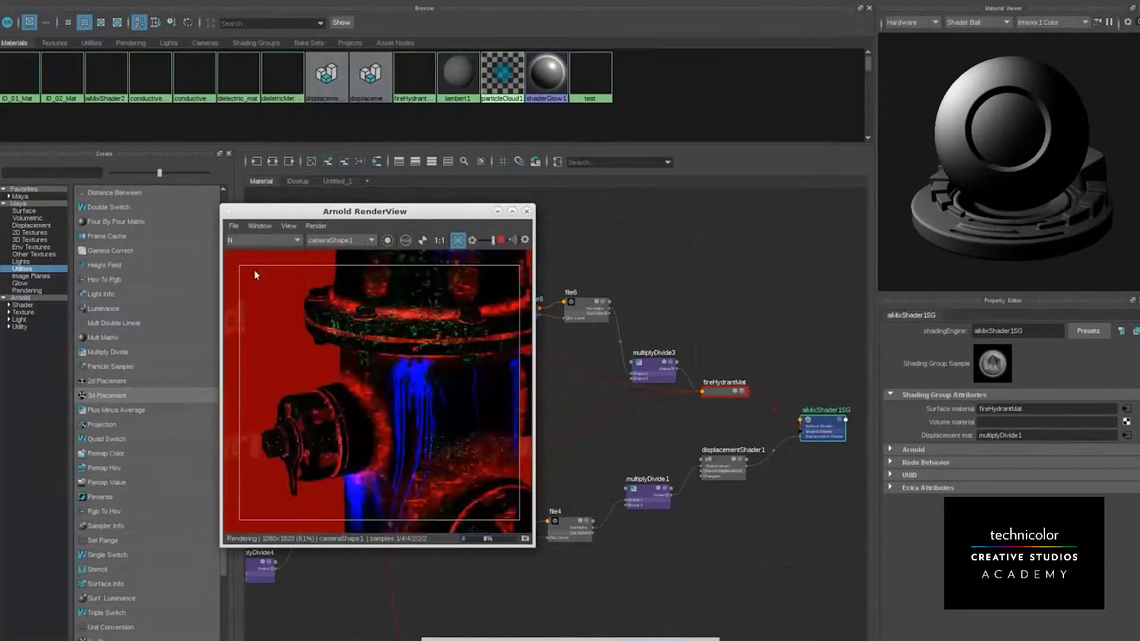
Display the coat_direct, coat_indirect, diffuse_direct and diffuse_indirect AOVs one after another in the render view
click(251, 239)
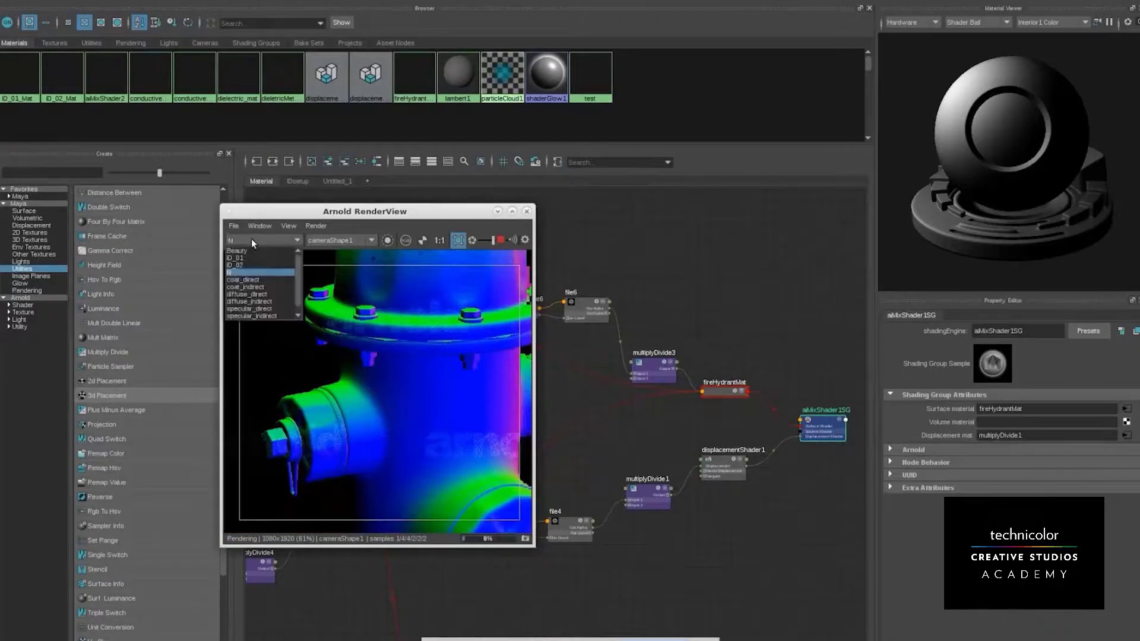
click(249, 280)
click(283, 238)
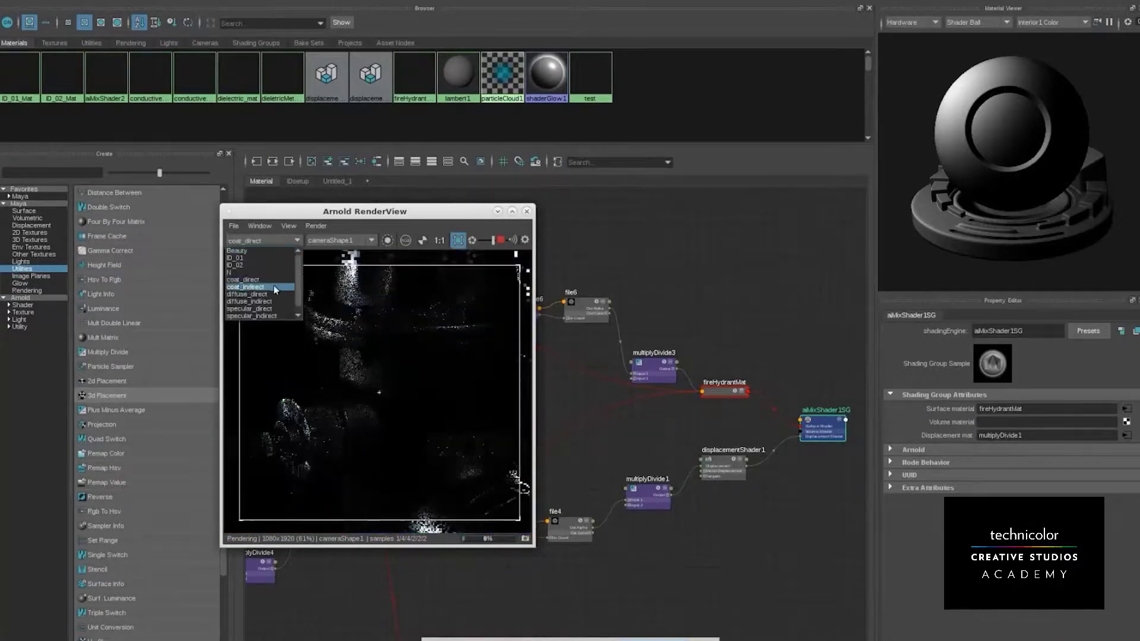
click(274, 286)
click(279, 240)
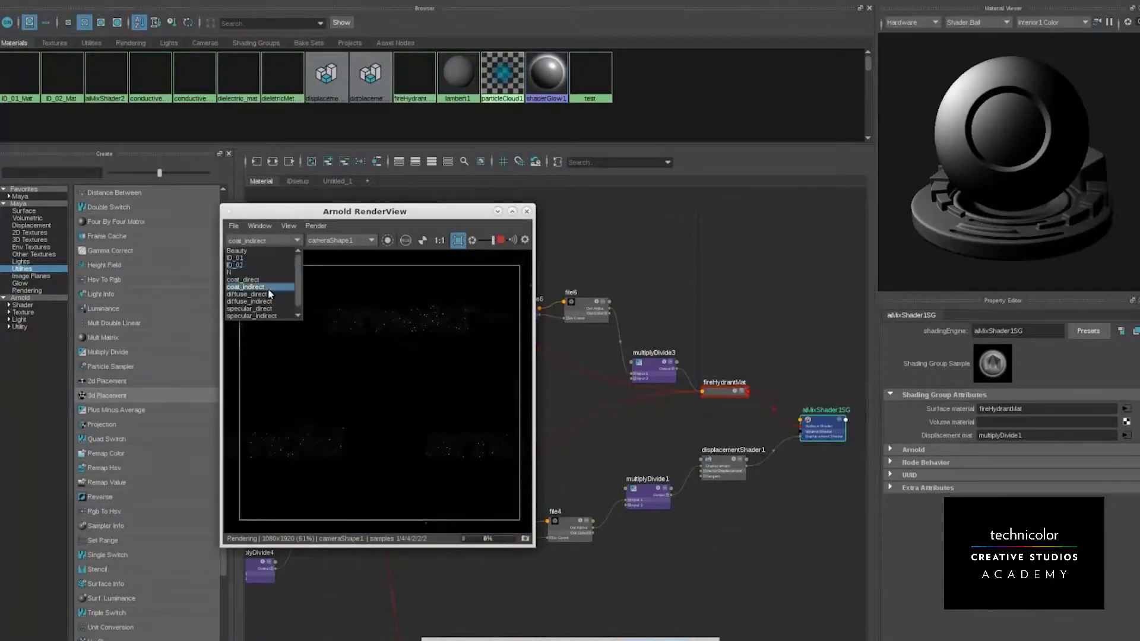
click(250, 294)
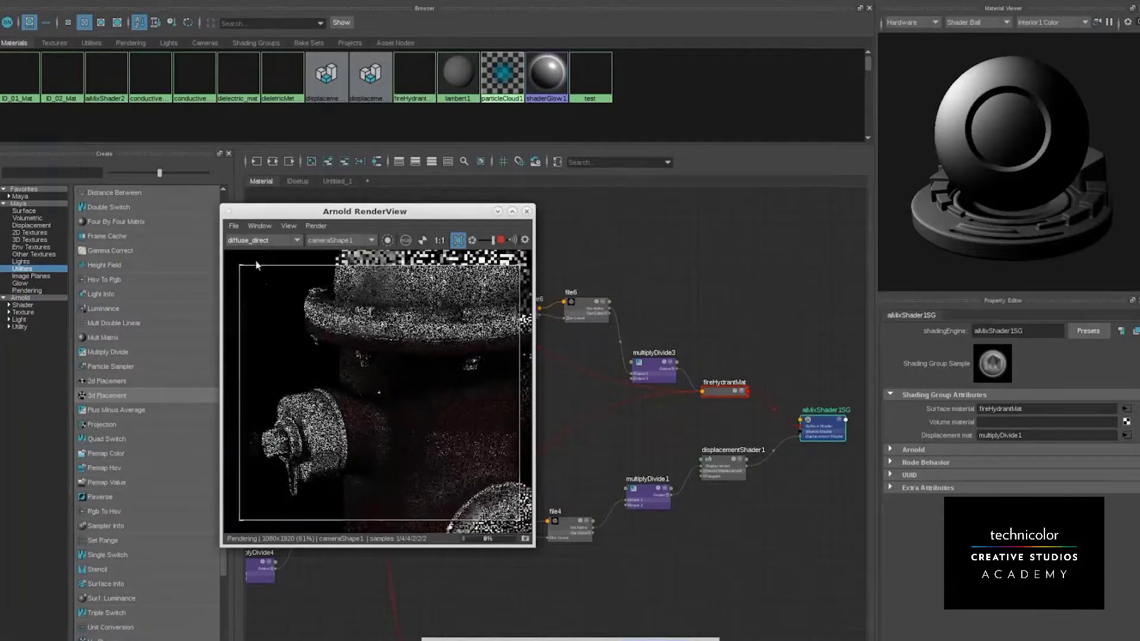
click(261, 239)
click(266, 303)
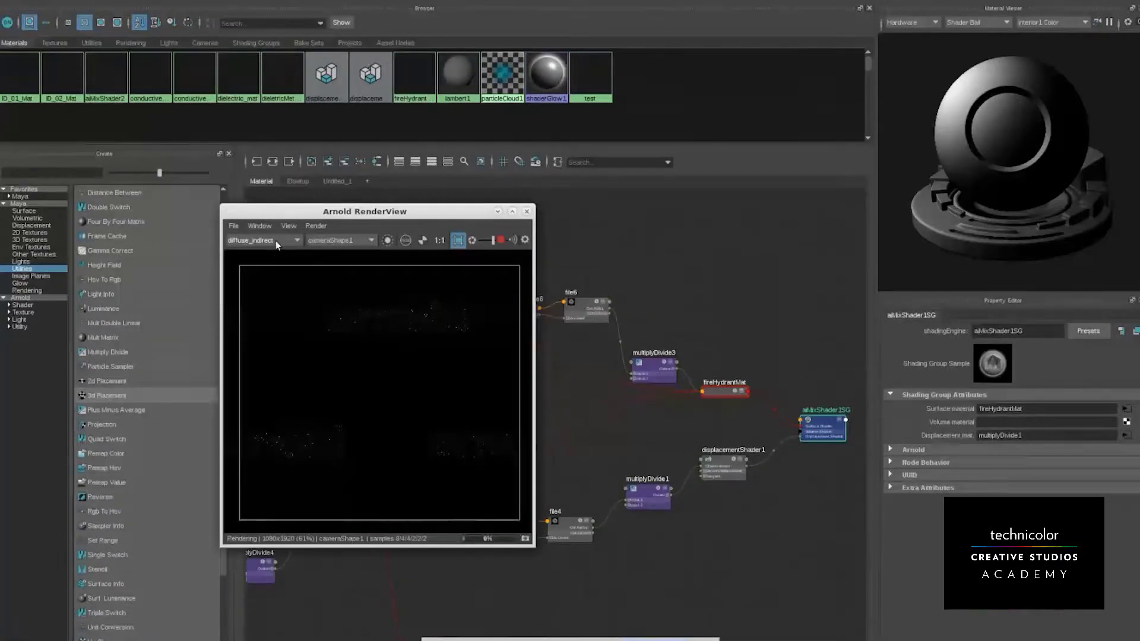
Display the specular_indirect AOV and the custom test AOV in the render view
click(275, 241)
click(267, 311)
click(261, 240)
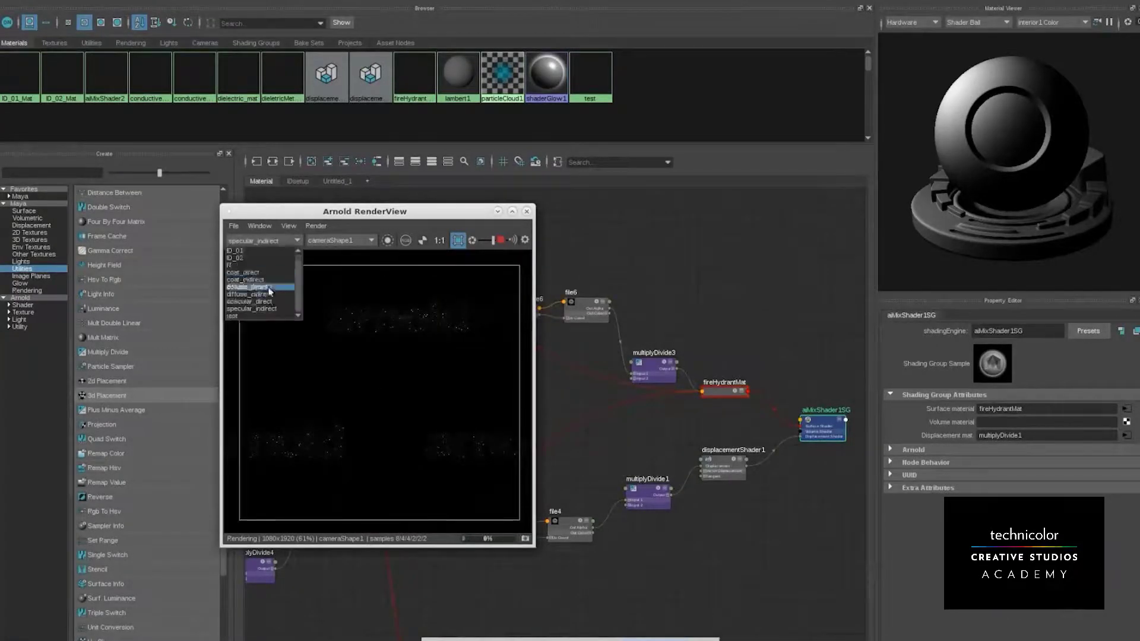
click(262, 313)
scroll(425, 365, down, 3)
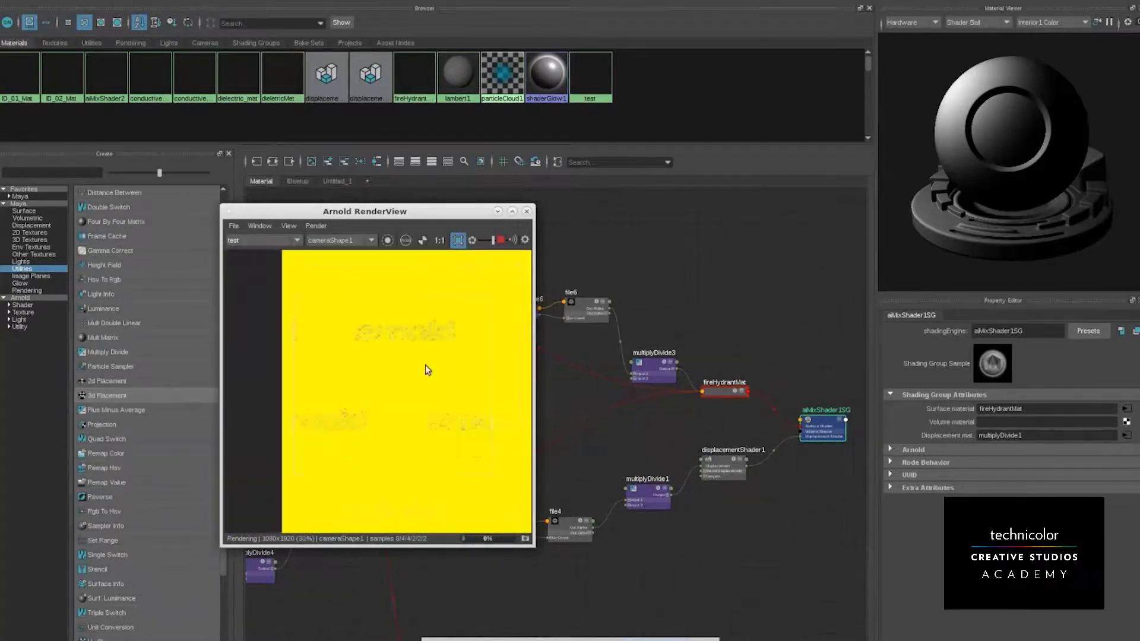
Switch the render view back to the Beauty AOV and examine the whole hydrant and its body up close
click(246, 240)
click(242, 244)
click(256, 242)
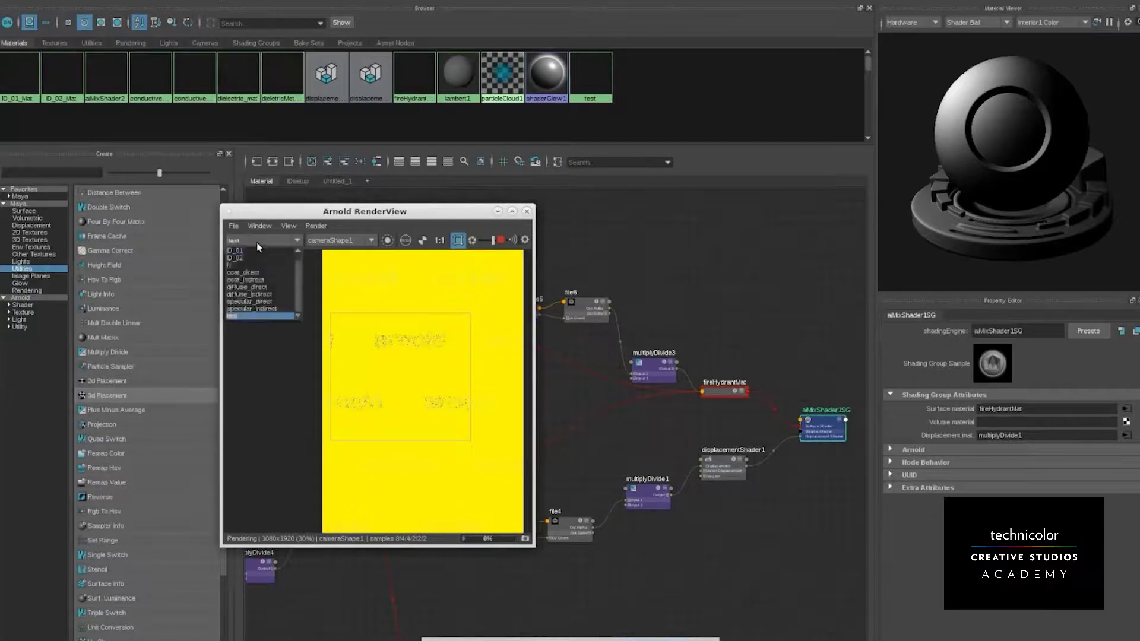
scroll(259, 252, up, 1)
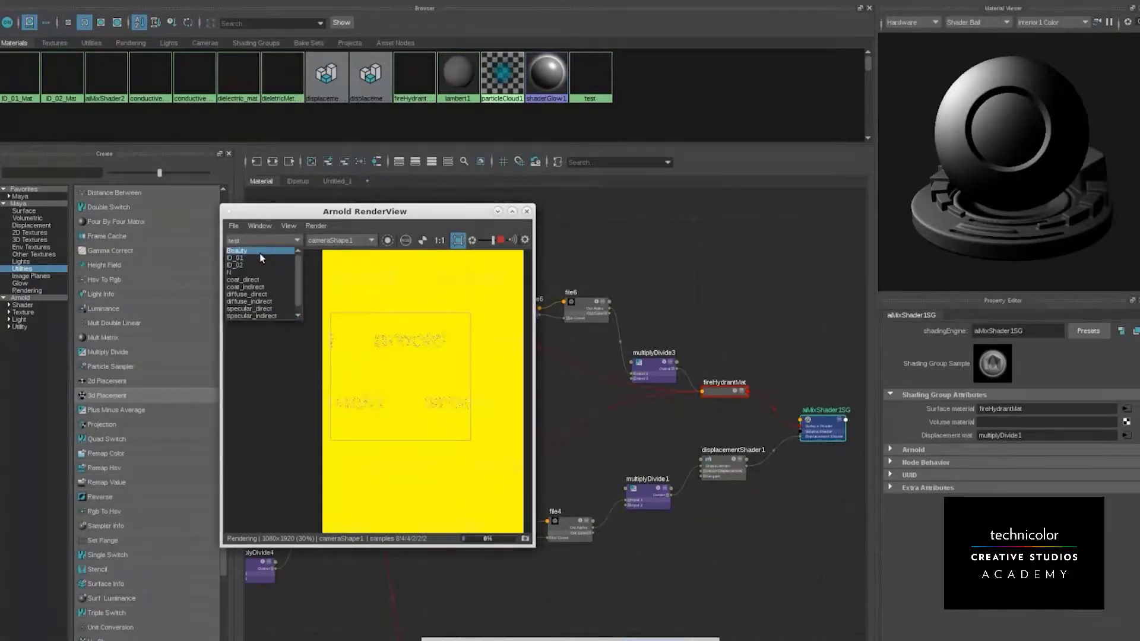
click(261, 251)
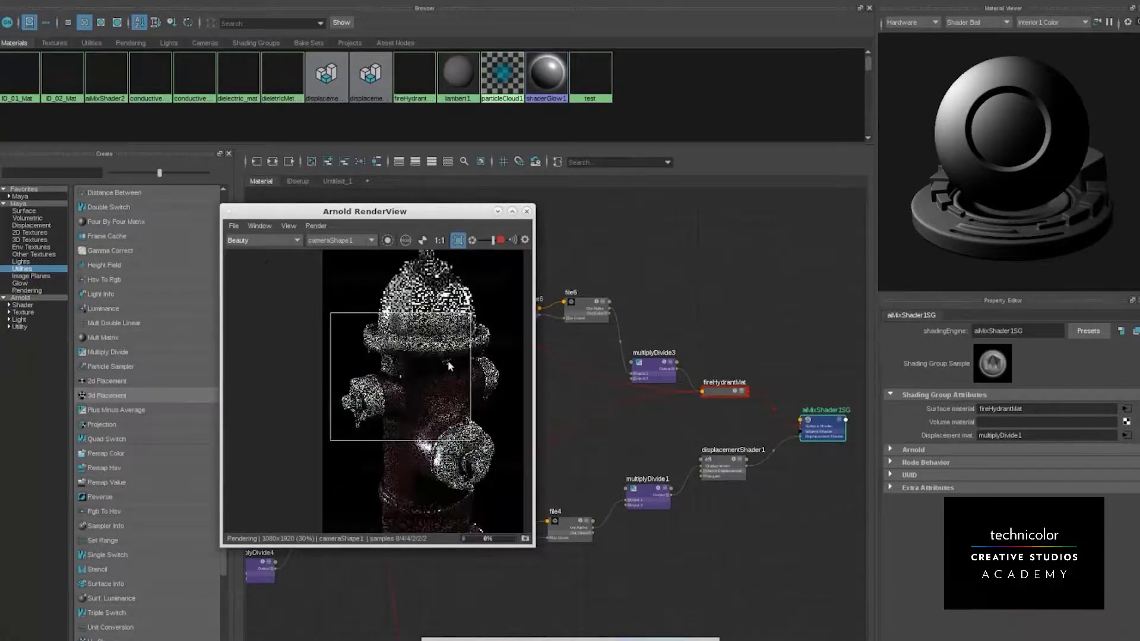
middle_drag(481, 287, 463, 292)
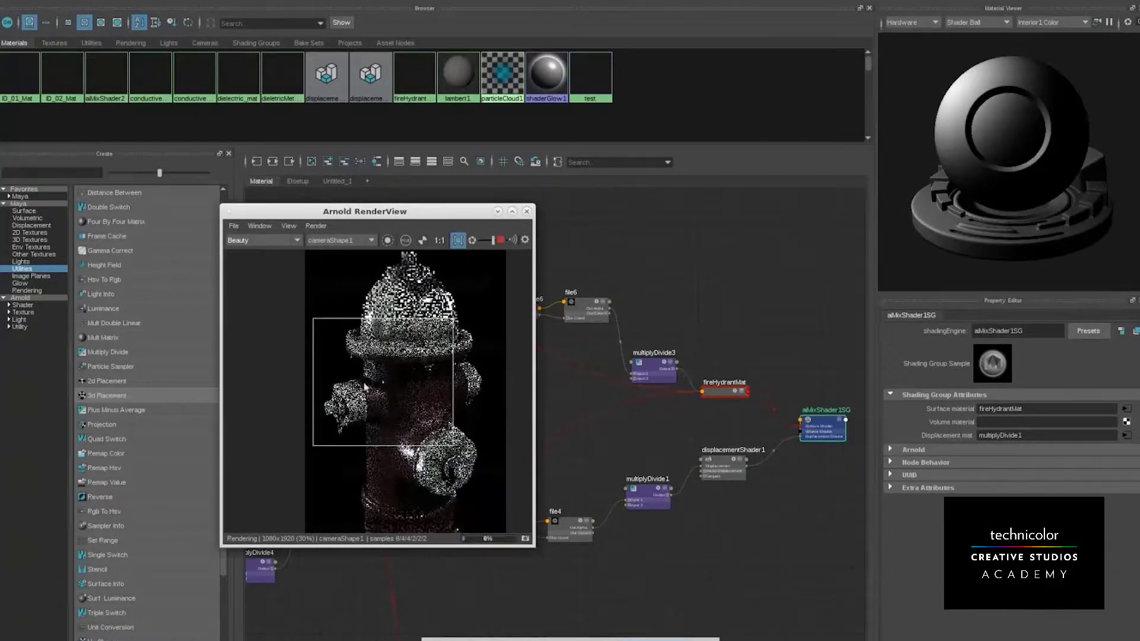
scroll(365, 387, down, 2)
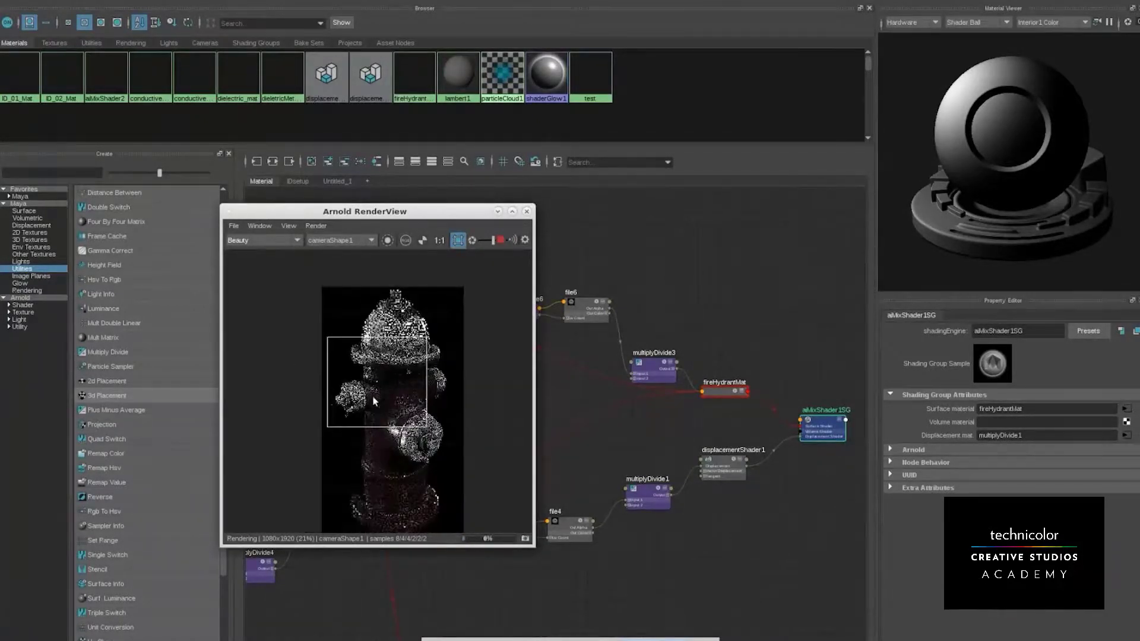
scroll(416, 442, up, 2)
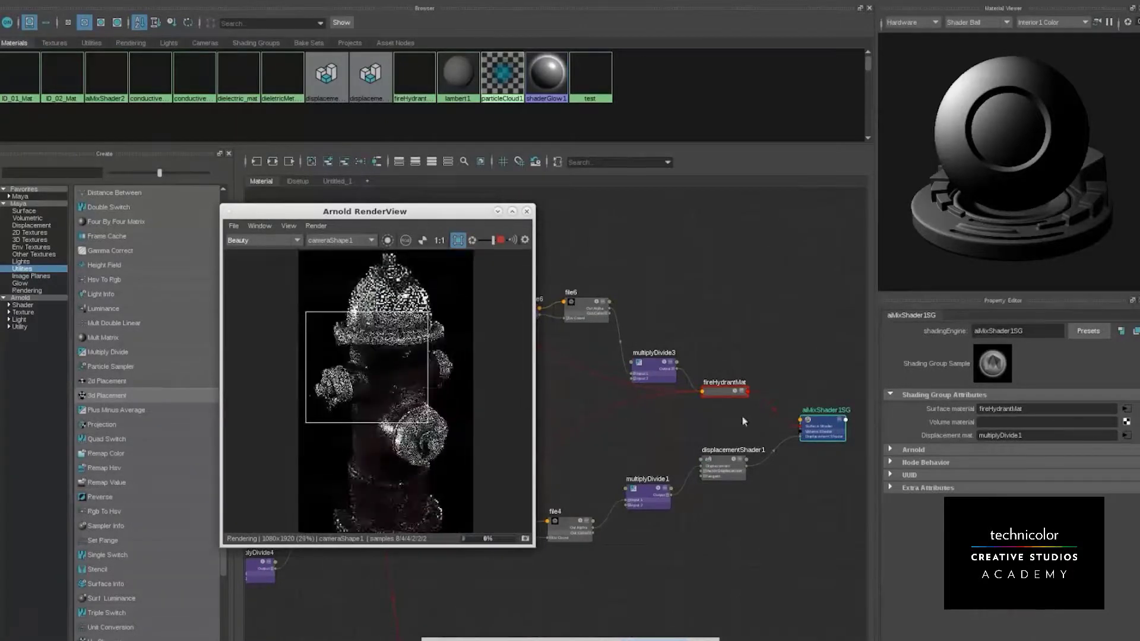
scroll(376, 386, up, 3)
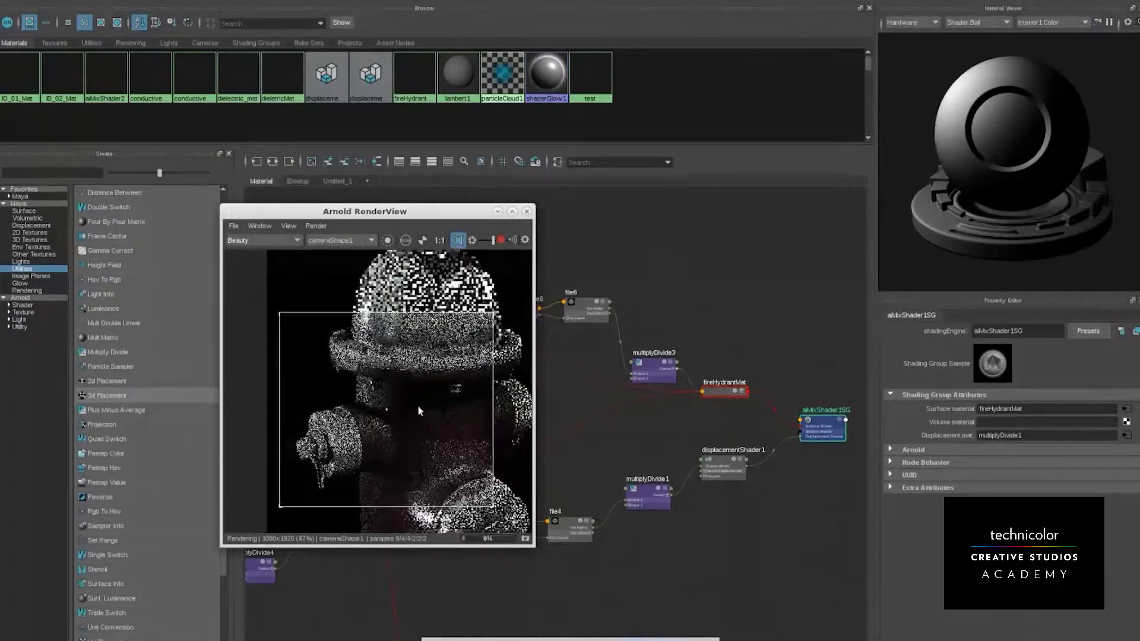
middle_drag(418, 411, 419, 404)
scroll(400, 380, up, 1)
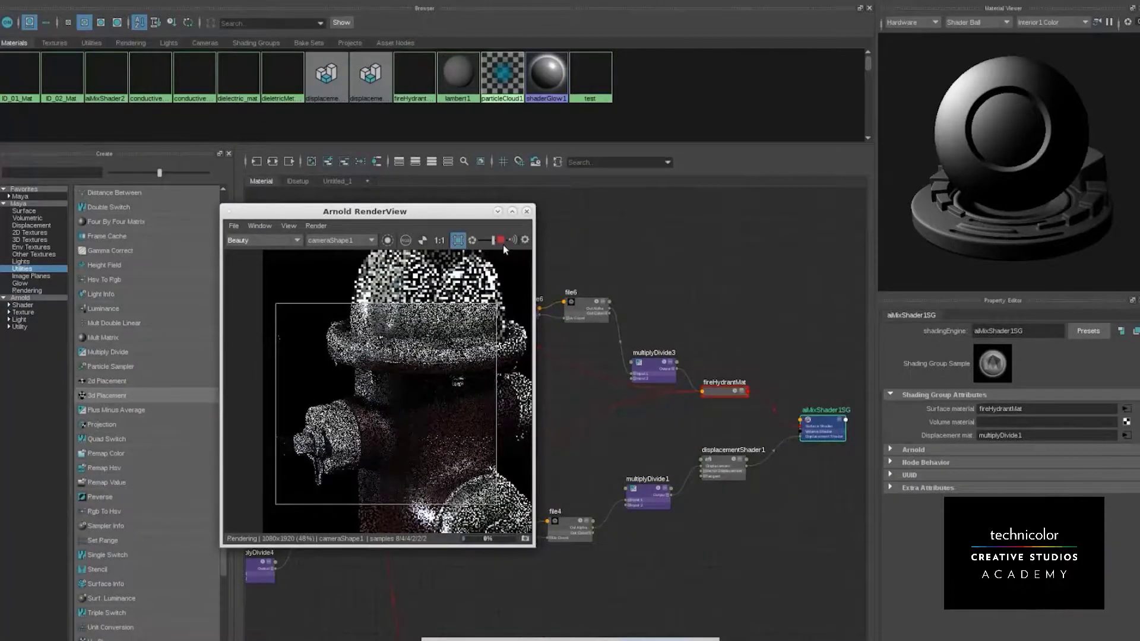
Minimise the Arnold RenderView and the Hypershade to return to the Maya scene view
click(498, 211)
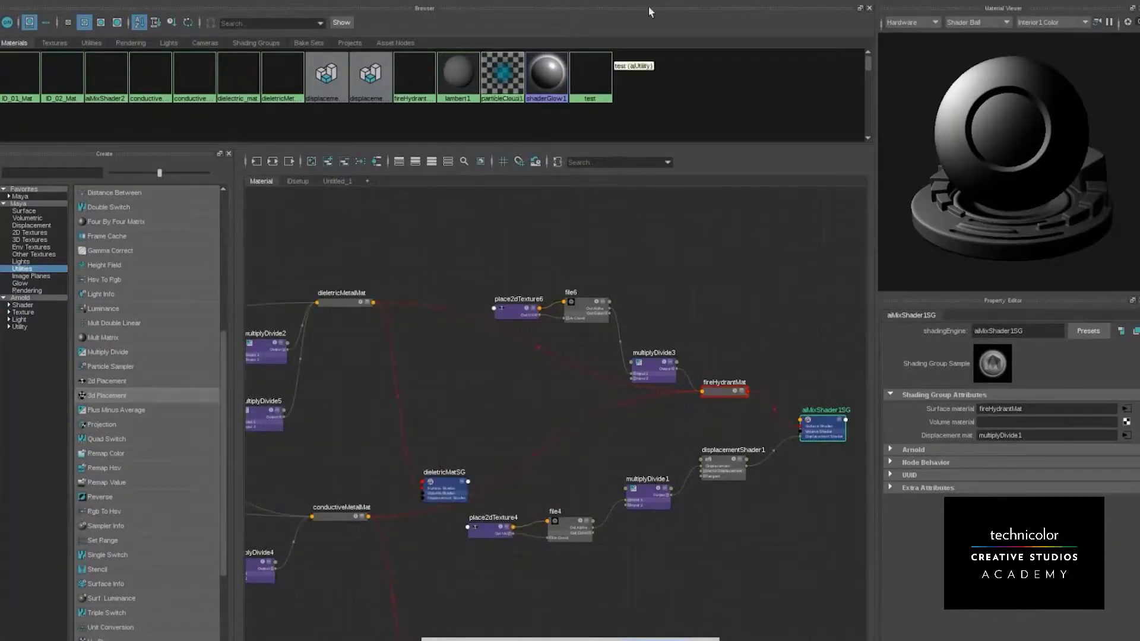
click(733, 3)
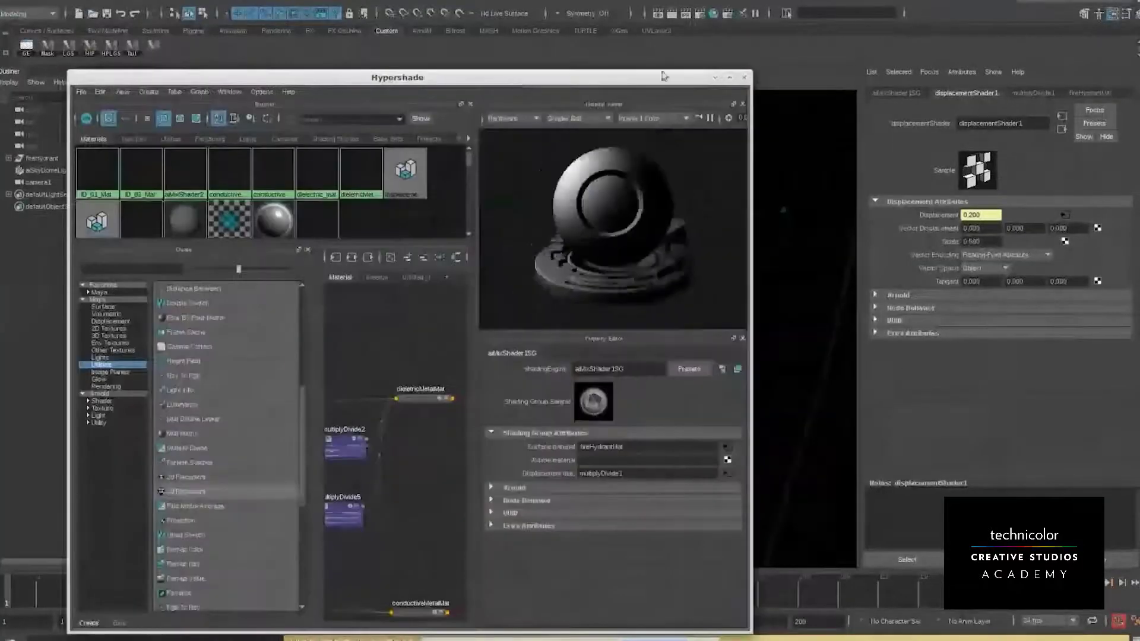
click(717, 78)
click(557, 2)
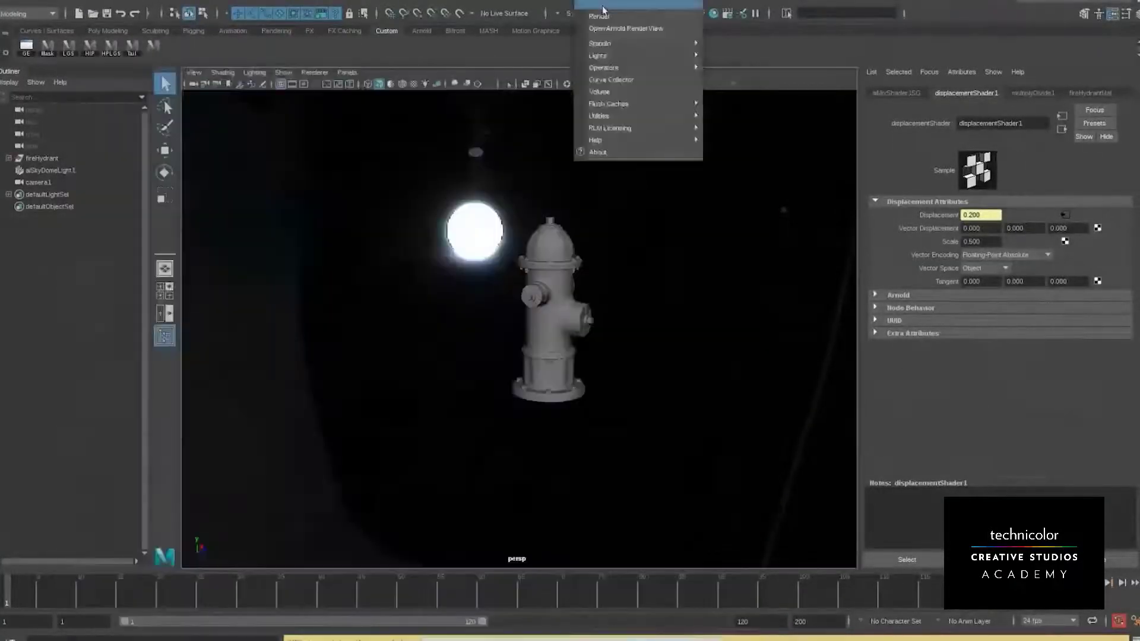
mouse_move(13, 3)
click(71, 29)
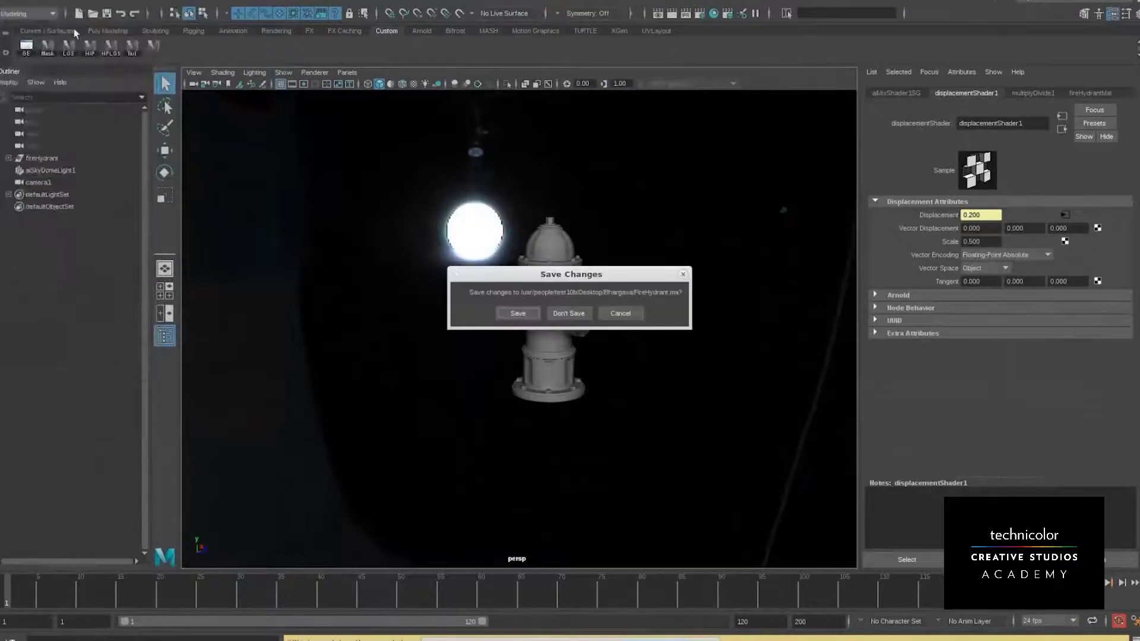
click(618, 313)
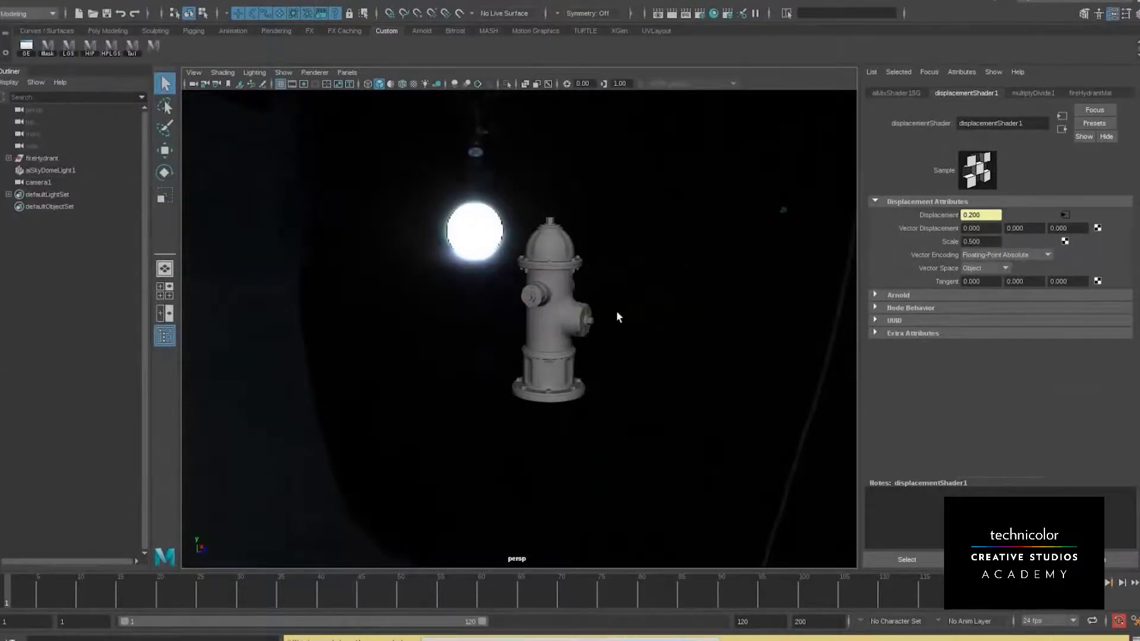
Change the workspace mode from Modeling to Rendering and review the available render and batch render commands
click(14, 14)
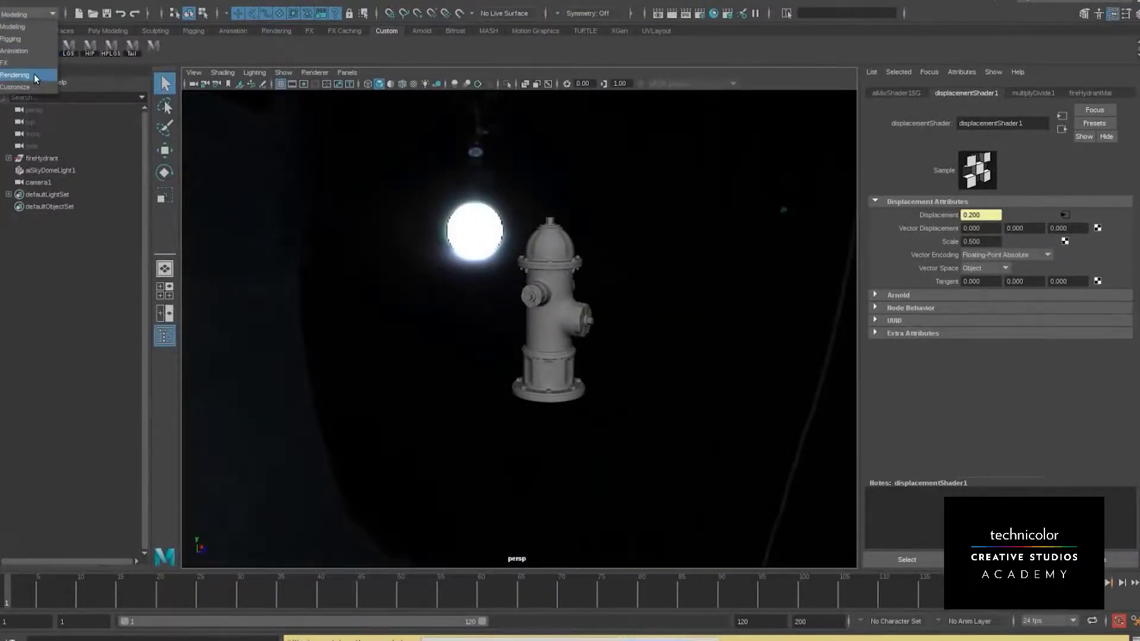
click(34, 76)
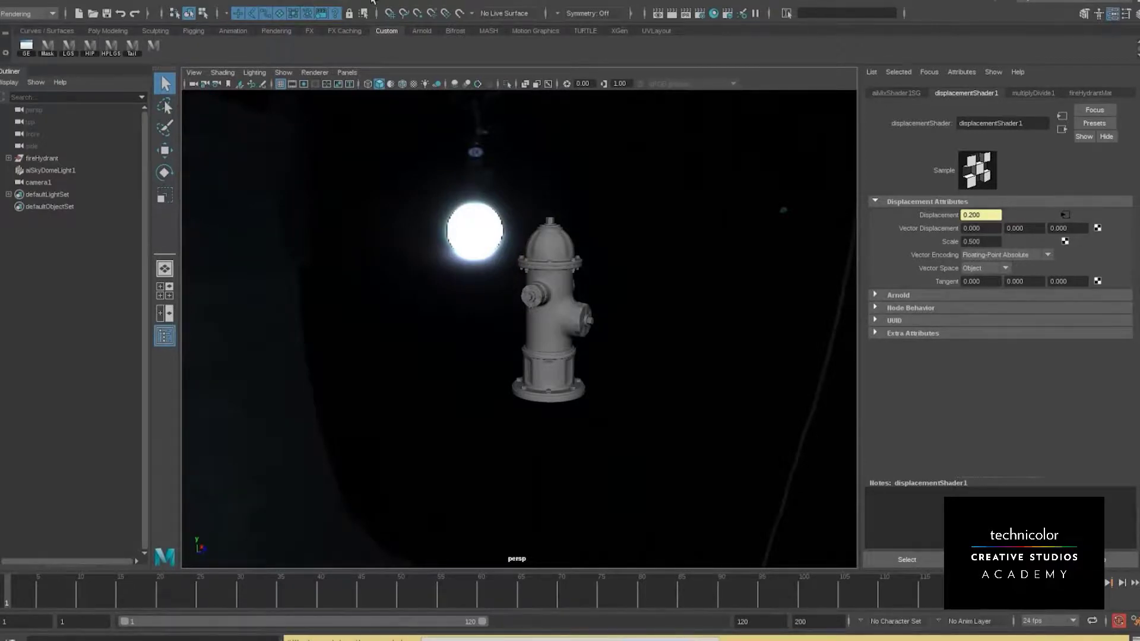
click(302, 2)
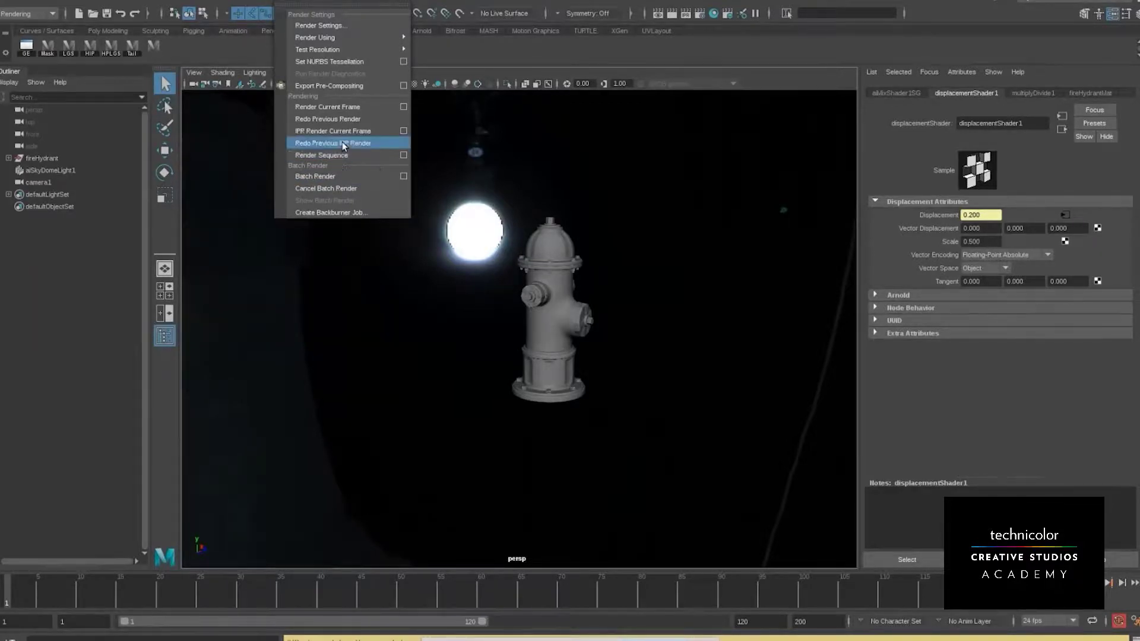
mouse_move(374, 1)
key(Escape)
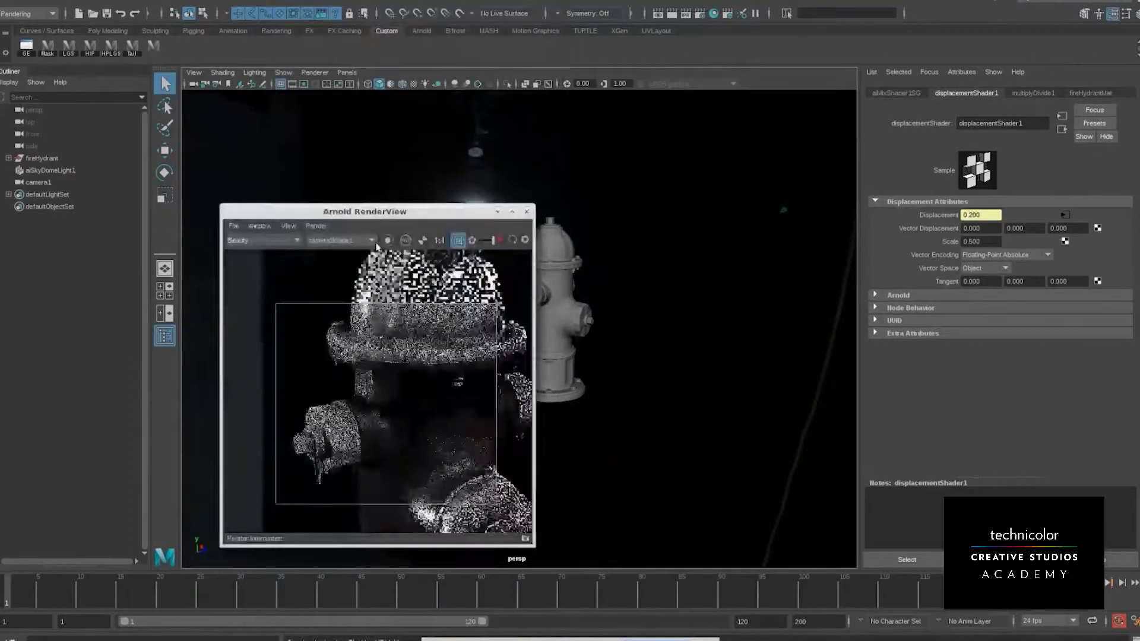
Review the list of available AOVs in the Arnold RenderView, keep Beauty, and minimise the render window
click(263, 240)
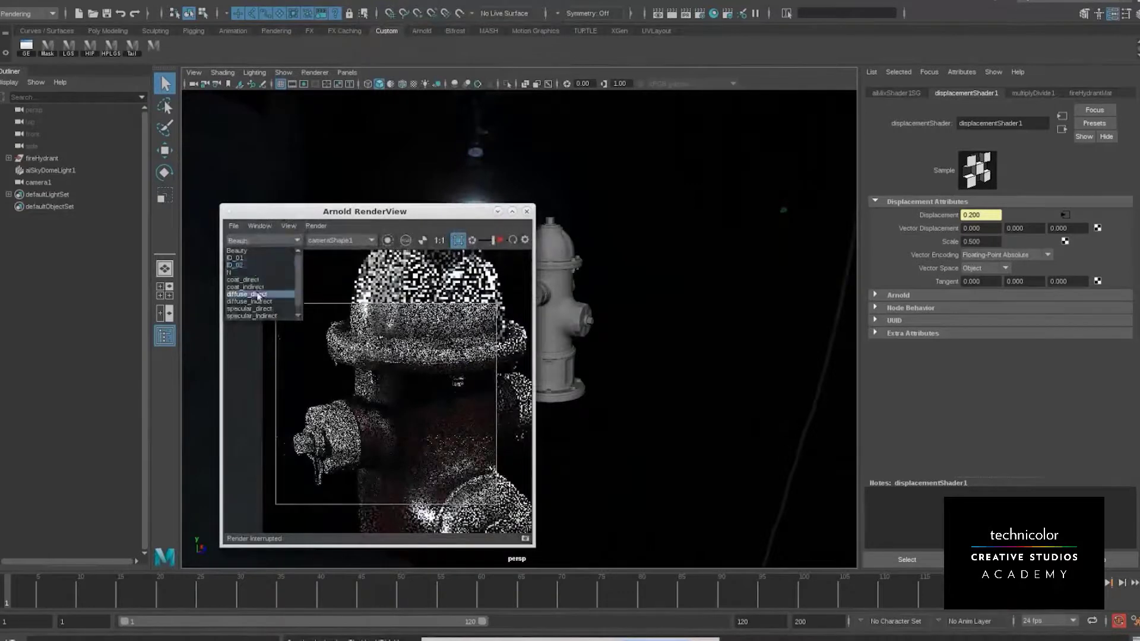
click(255, 242)
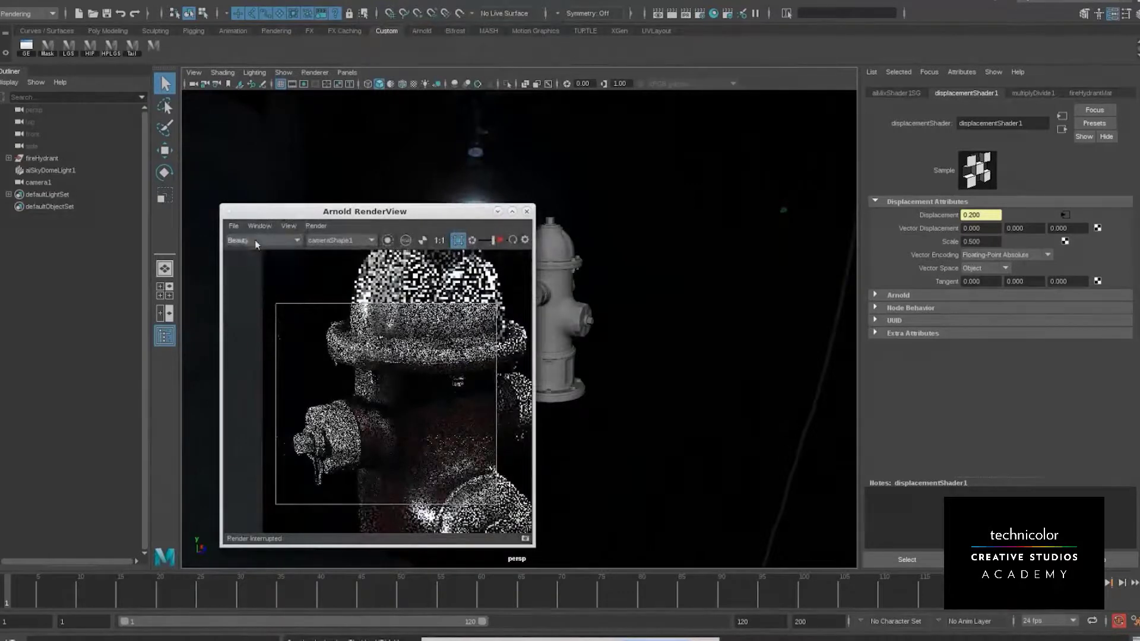
click(497, 211)
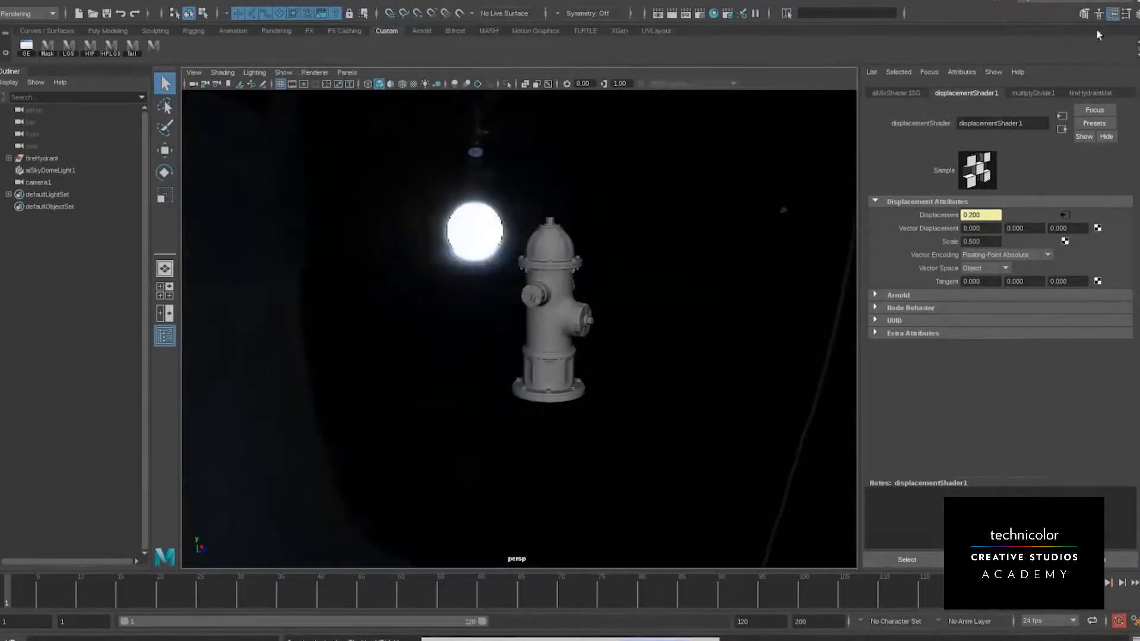
Switch to the Nuke script and frame the row of AOV Read nodes in the Node Graph
key(super+d)
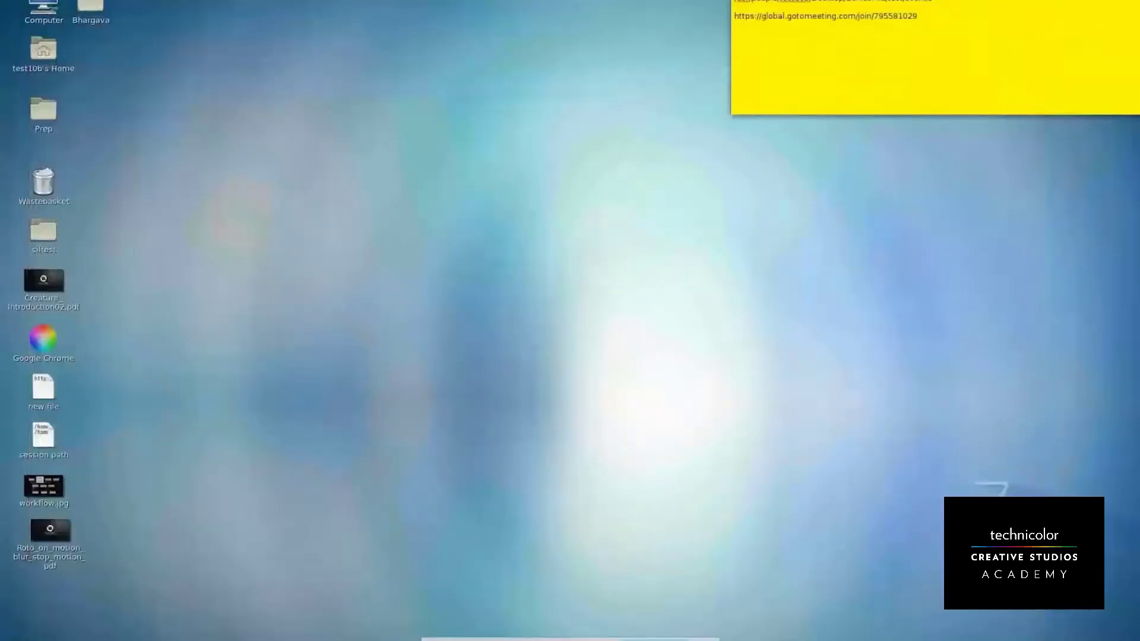
key(alt+Tab)
mouse_move(649, 483)
middle_down()
mouse_move(448, 552)
mouse_move(277, 500)
mouse_move(257, 514)
mouse_move(386, 513)
middle_up()
scroll(271, 496, down, 2)
drag(19, 434, 91, 447)
drag(378, 449, 947, 462)
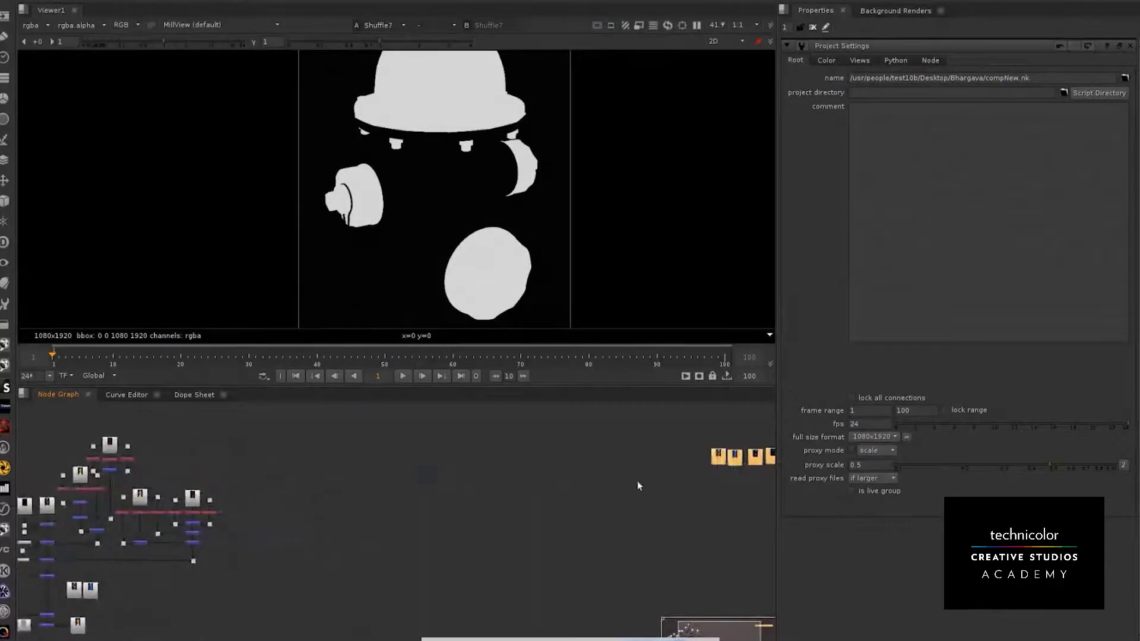
middle_drag(636, 481, 186, 506)
drag(185, 424, 539, 578)
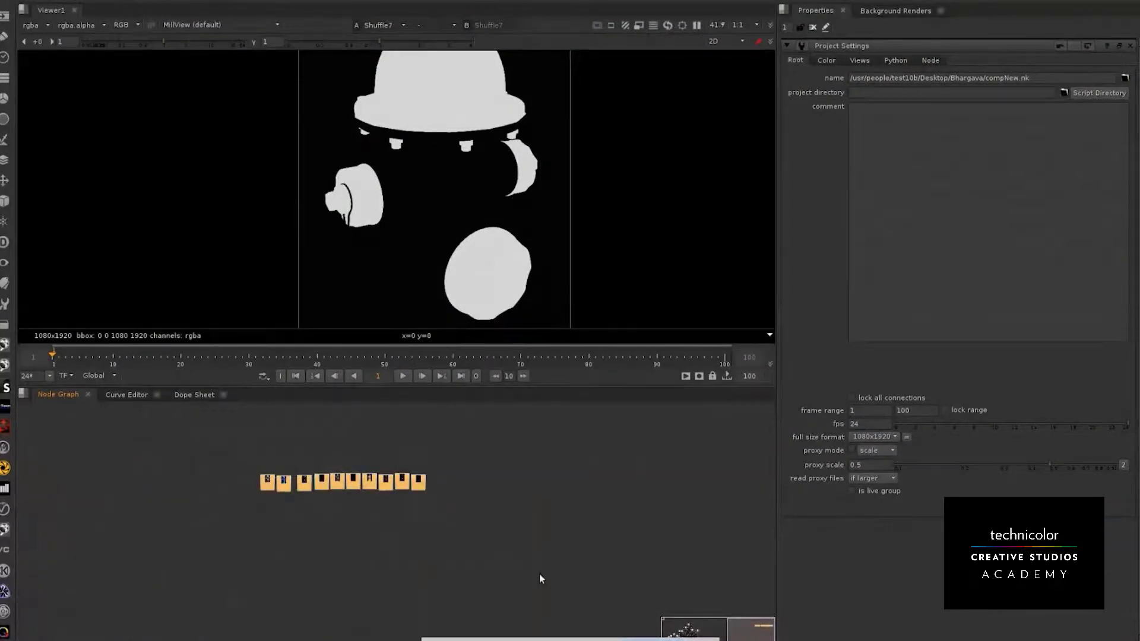
key(f)
click(331, 569)
scroll(331, 570, up, 2)
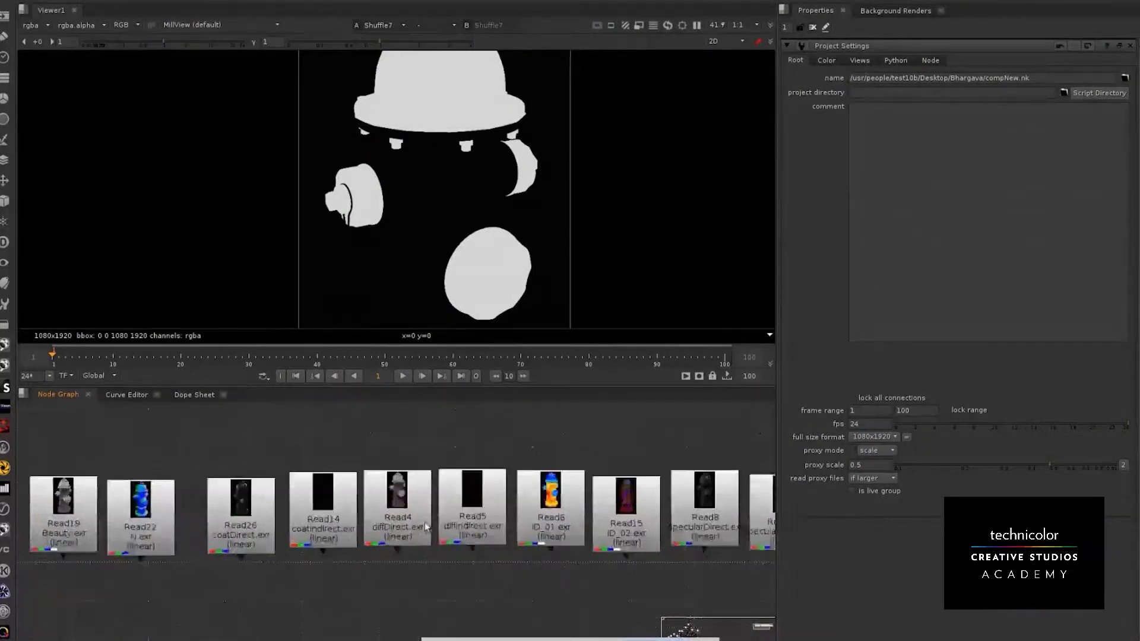
Move the diffDirect.exr and diffIndirect.exr Read nodes together above the row of AOV Read nodes
click(415, 523)
shift+click(478, 525)
scroll(481, 528, down, 3)
drag(481, 528, 503, 380)
middle_drag(469, 508, 418, 617)
scroll(457, 573, down, 2)
middle_drag(457, 573, 446, 510)
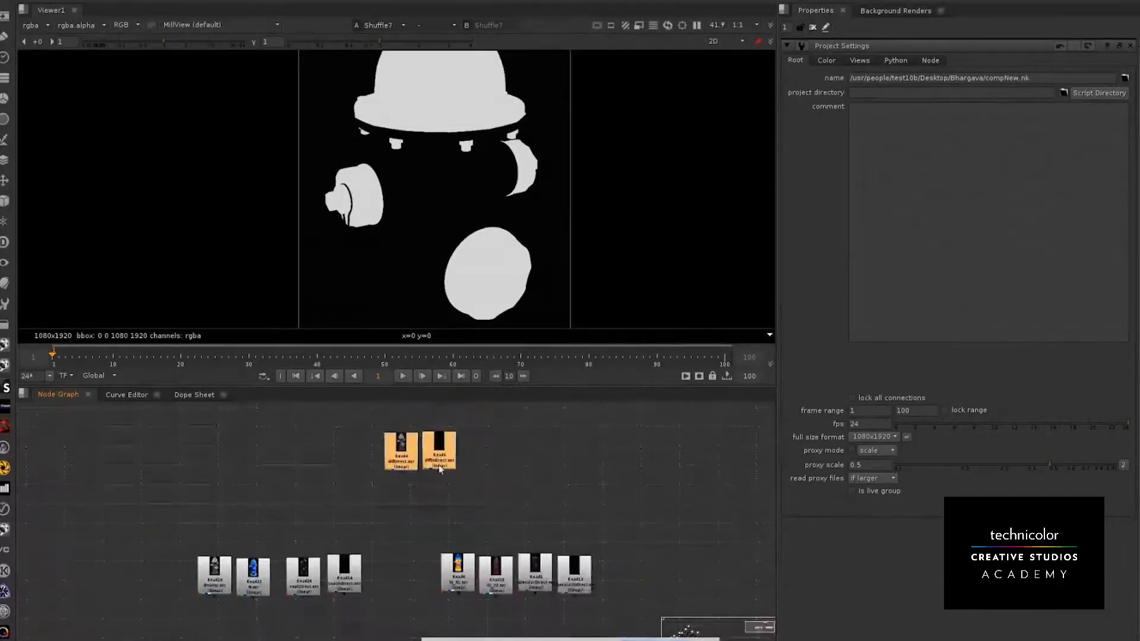
Separate the diffuse, coat and specular Read node pairs into their own groups above the remaining Read nodes in the Node Graph
drag(438, 456, 480, 448)
drag(279, 539, 390, 623)
drag(337, 575, 379, 515)
drag(509, 533, 608, 620)
drag(558, 572, 413, 473)
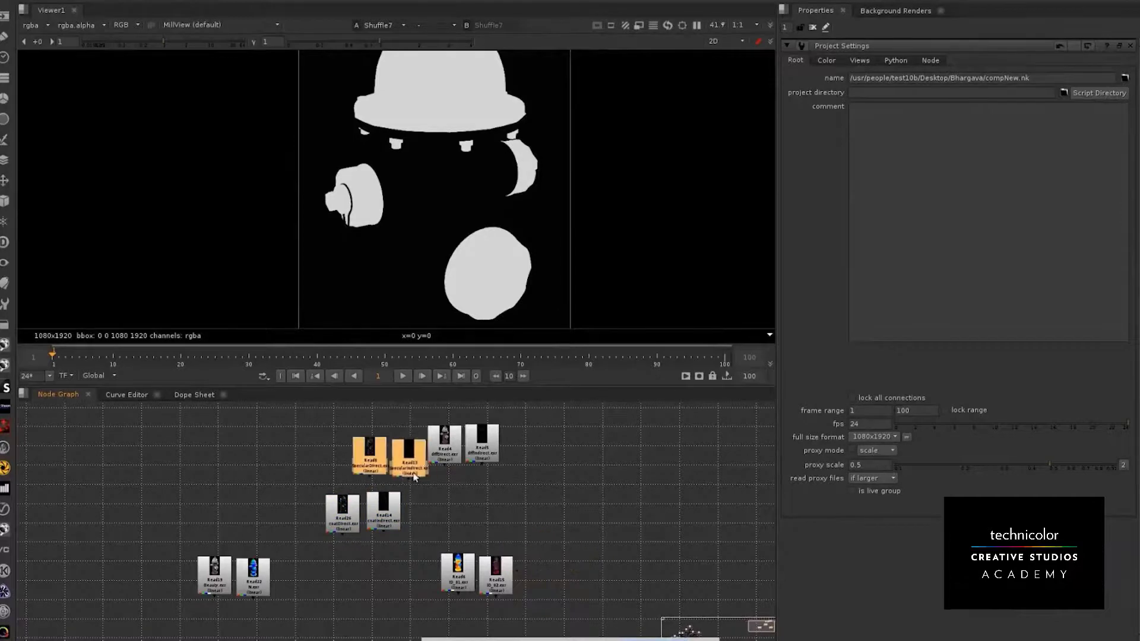
middle_drag(474, 477, 479, 557)
drag(519, 556, 467, 466)
middle_drag(516, 513, 496, 522)
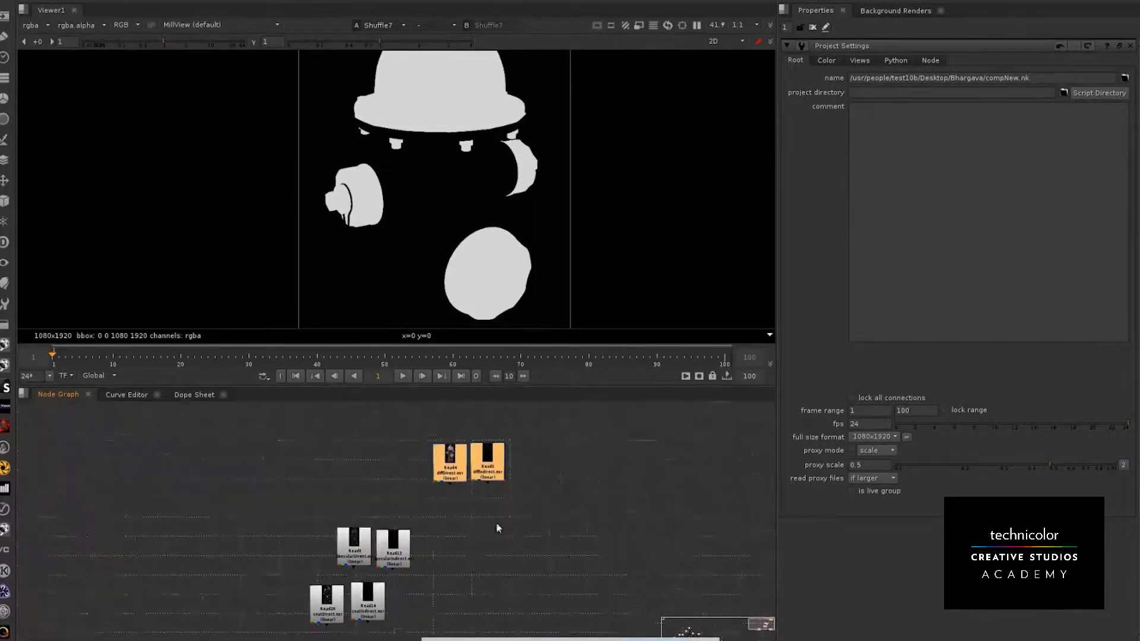
Merge the diffDirect.exr and diffIndirect.exr Read nodes with a new Merge node
click(496, 522)
drag(405, 423, 555, 509)
key(m)
click(482, 497)
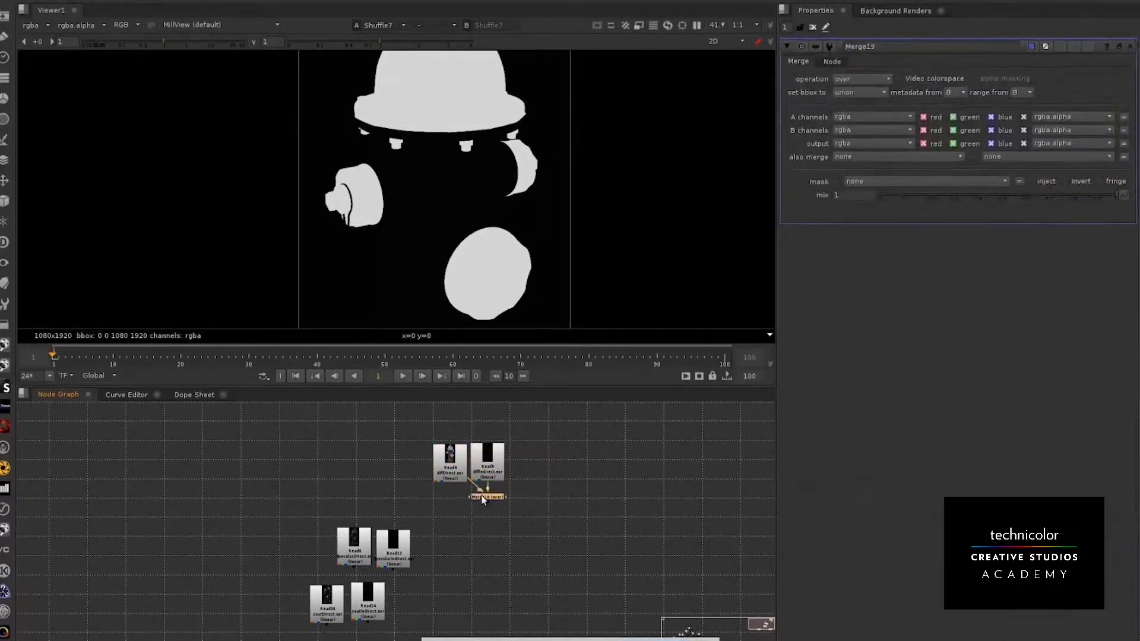
View diffDirect.exr and diffIndirect.exr in turn with the whole frame fitted, and centre the Merge node beneath the two Read nodes
click(451, 463)
key(1)
click(487, 465)
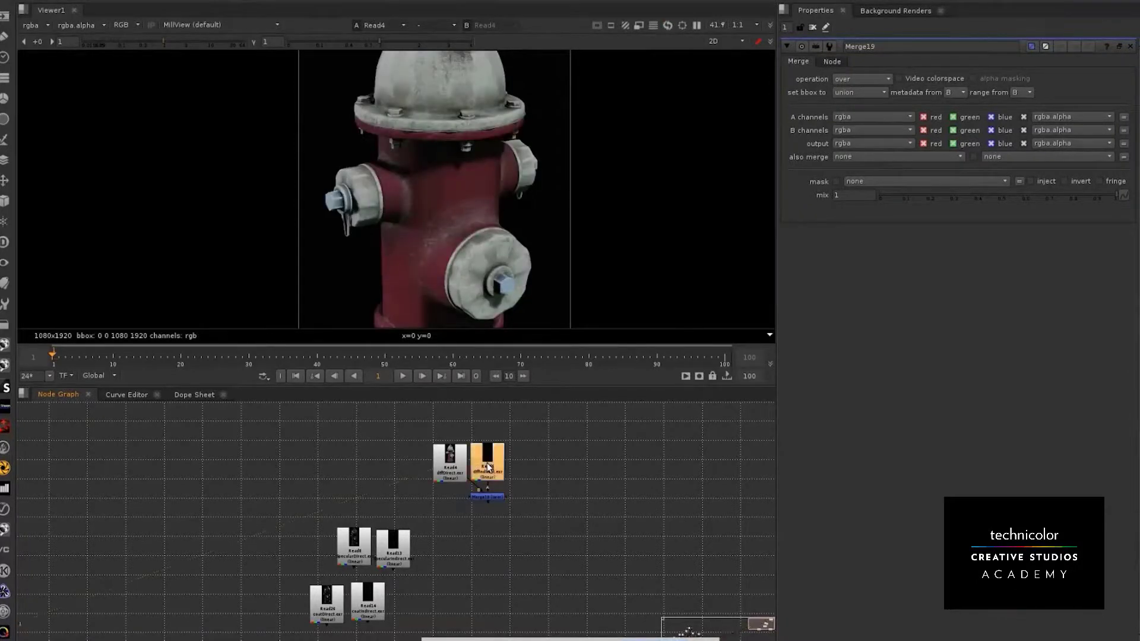
key(1)
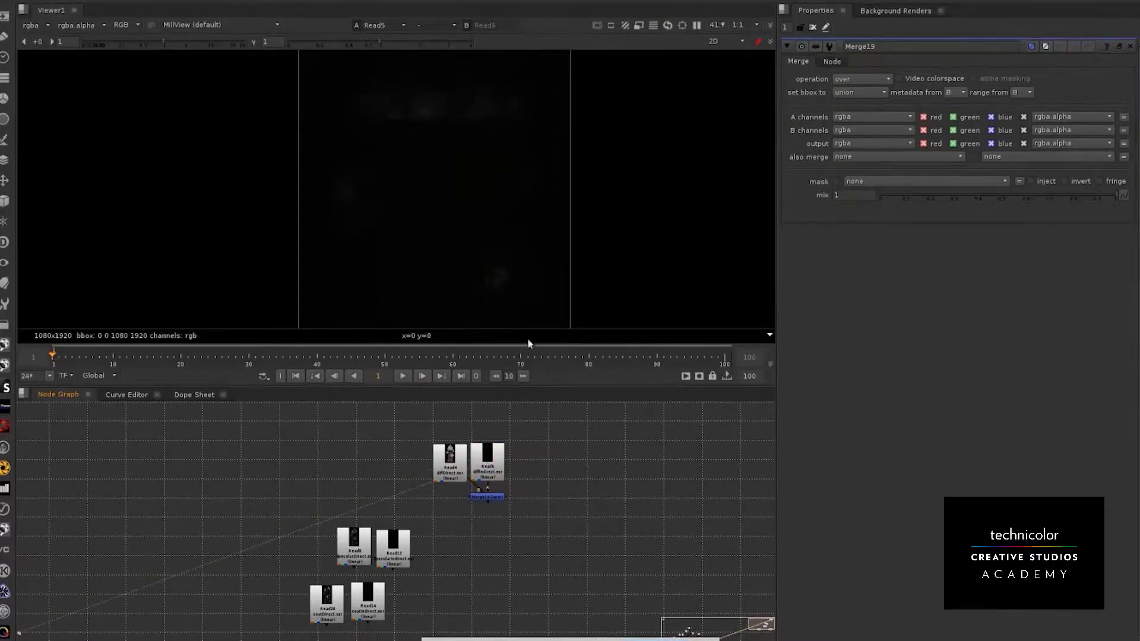
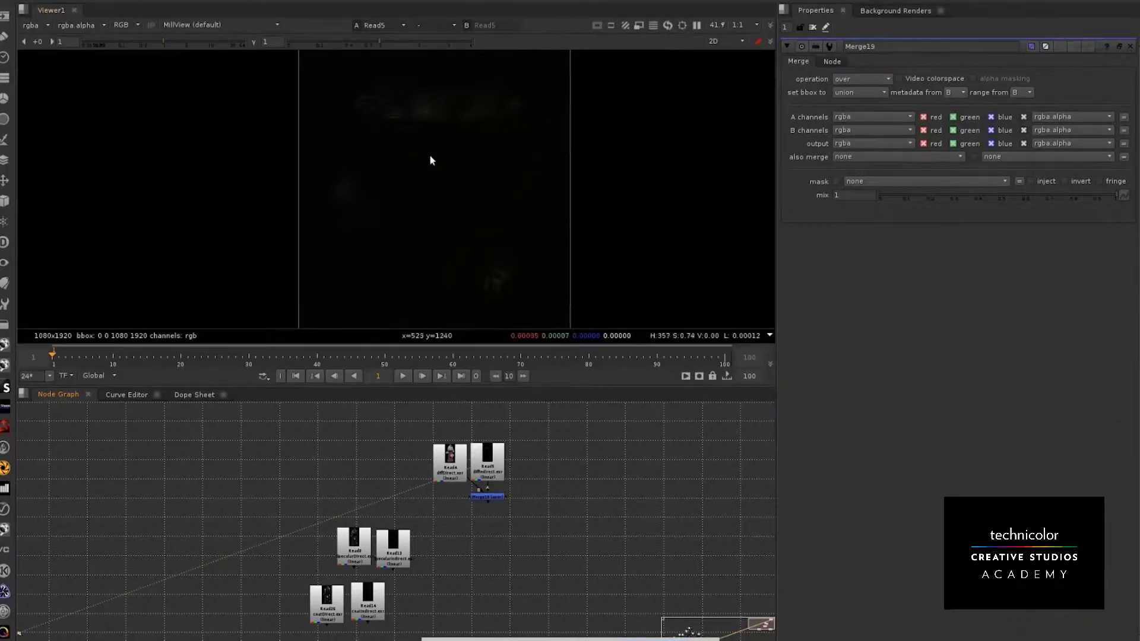
key(f)
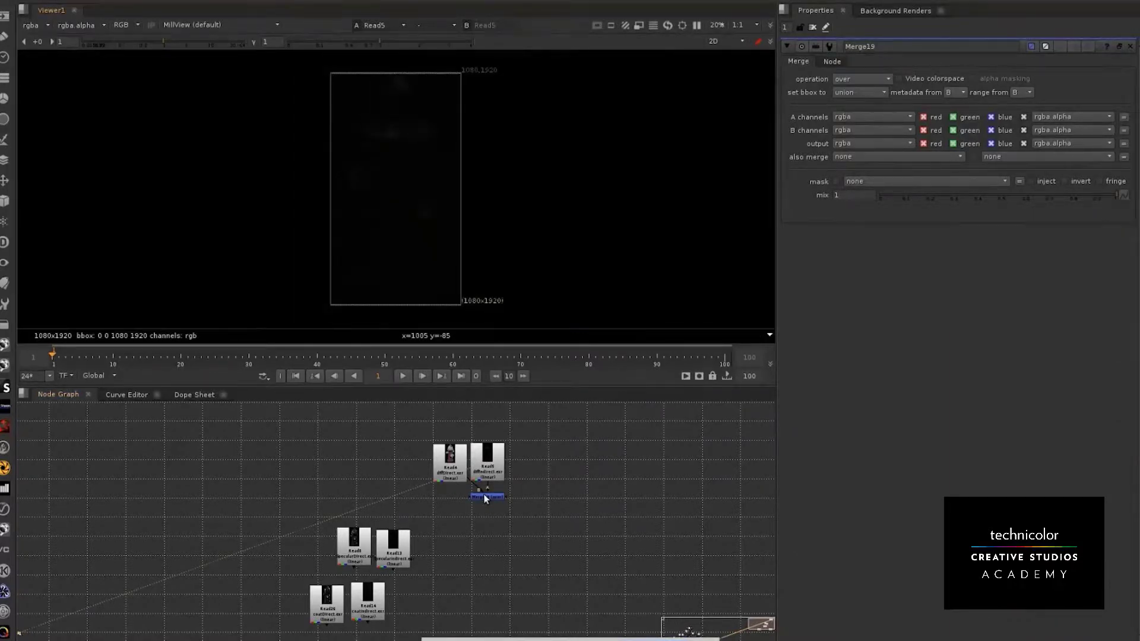
drag(486, 498, 473, 502)
Check the source files of the diffDirect.exr and diffIndirect.exr Read nodes and compare their images in the viewer
double_click(450, 462)
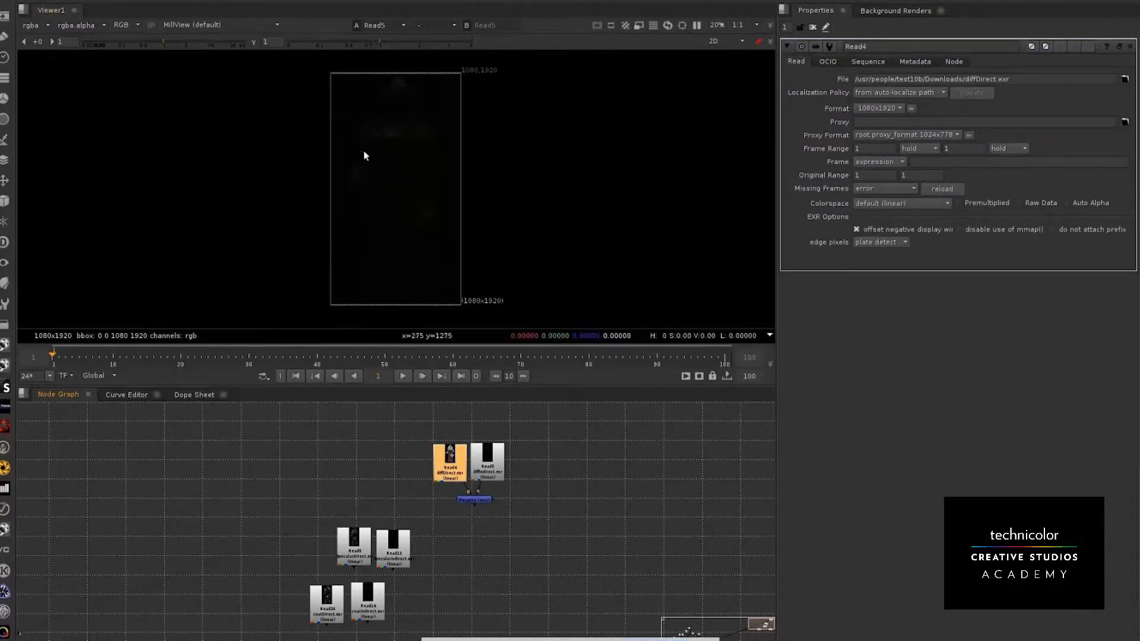
double_click(496, 465)
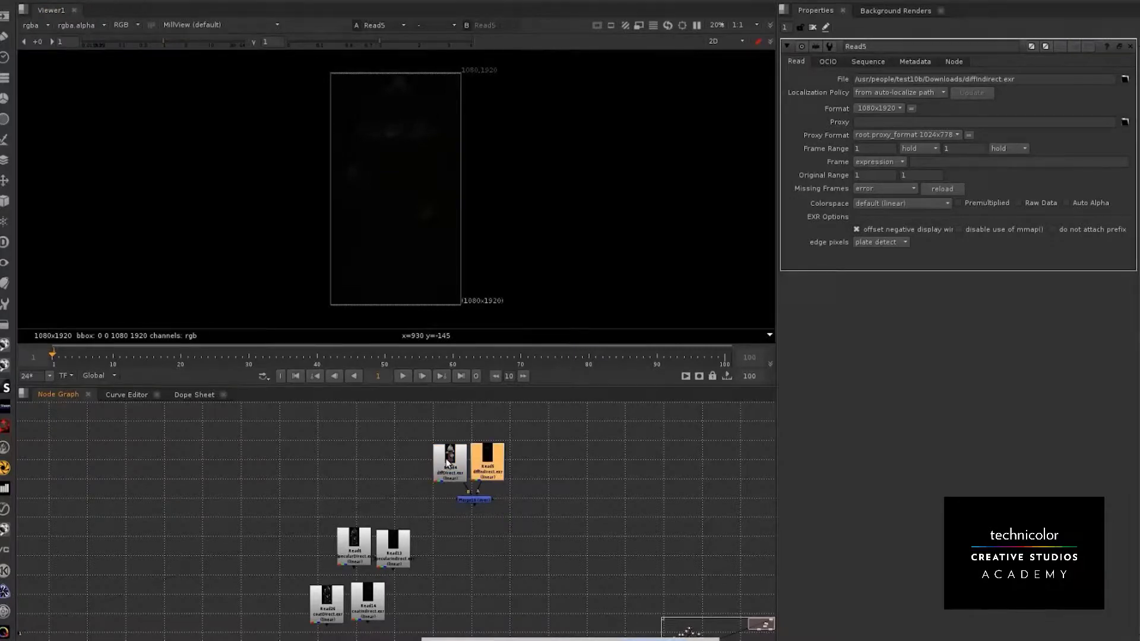
click(447, 460)
key(1)
click(498, 464)
key(1)
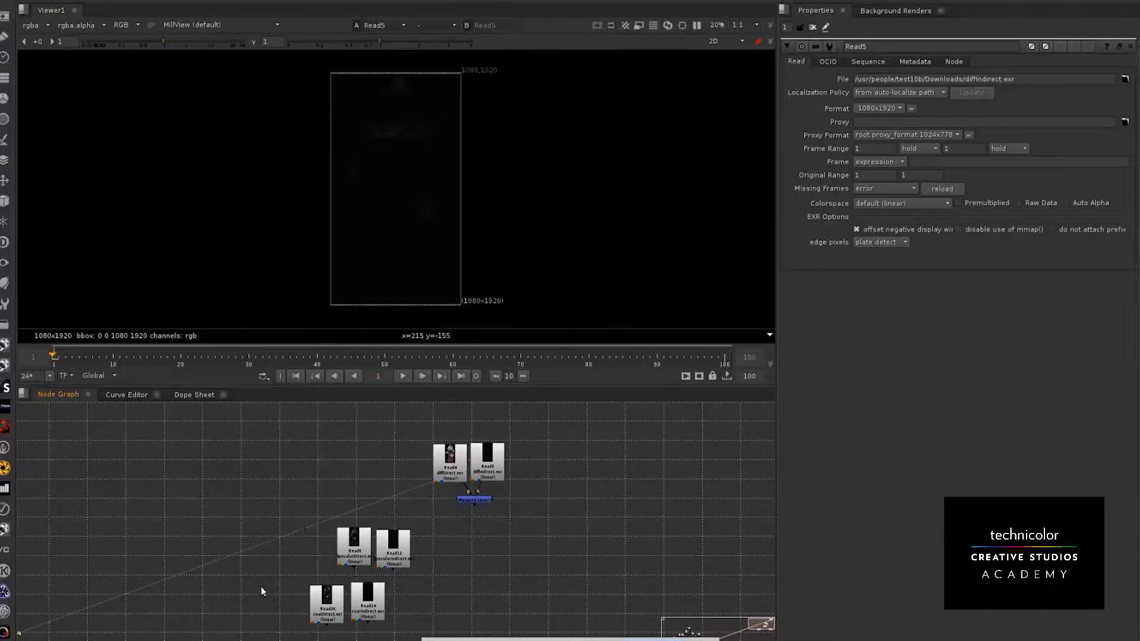
drag(302, 580, 470, 530)
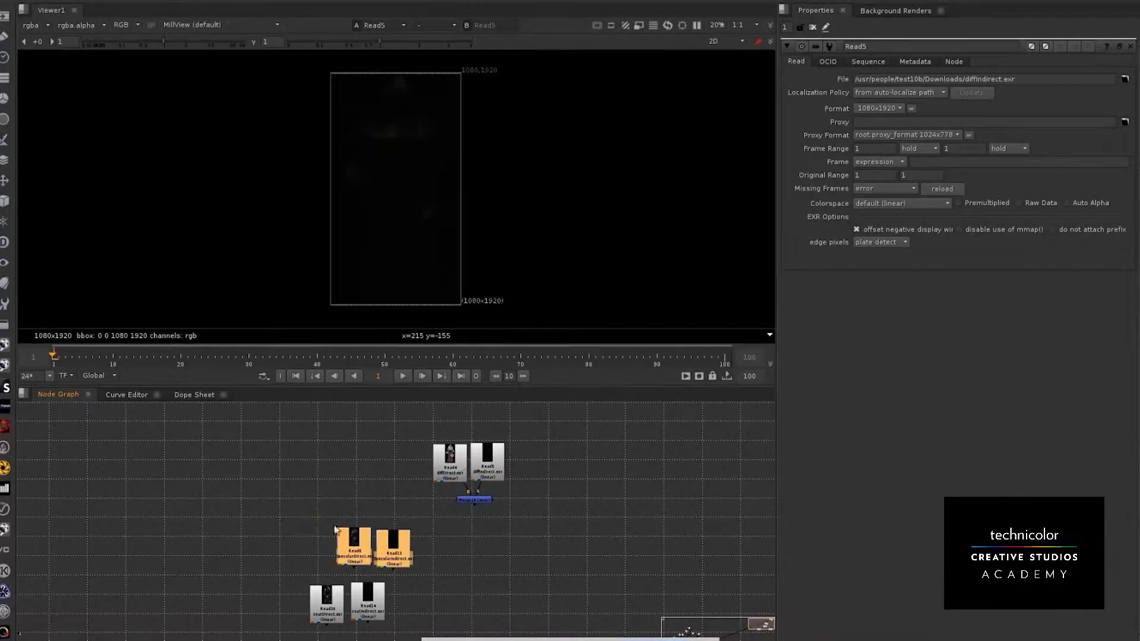
click(484, 502)
click(447, 467)
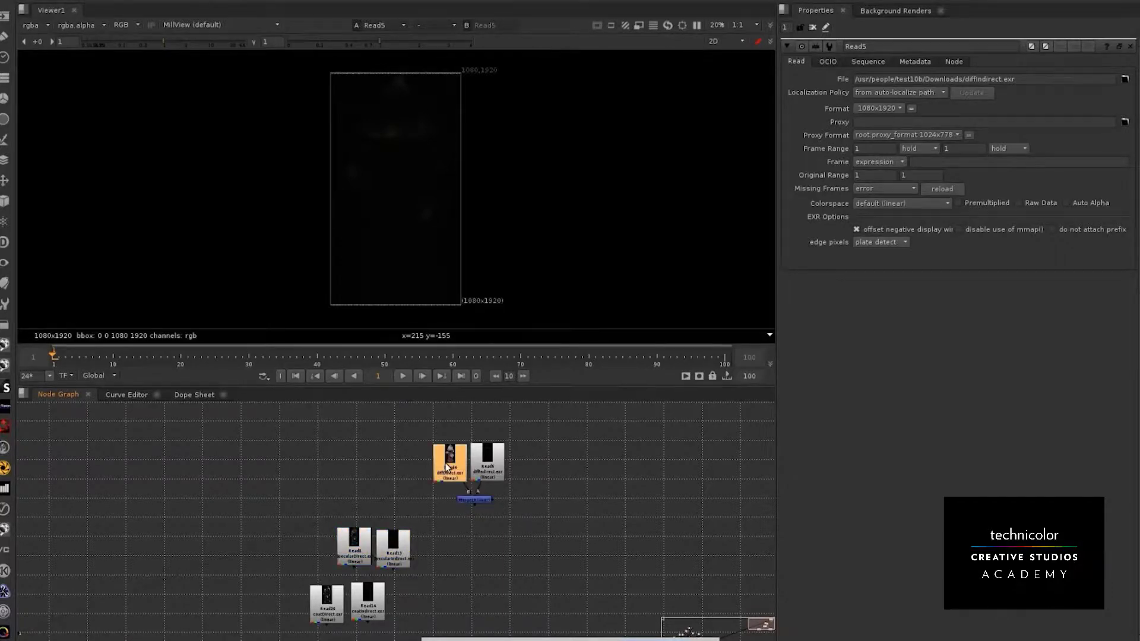
key(1)
click(491, 468)
key(2)
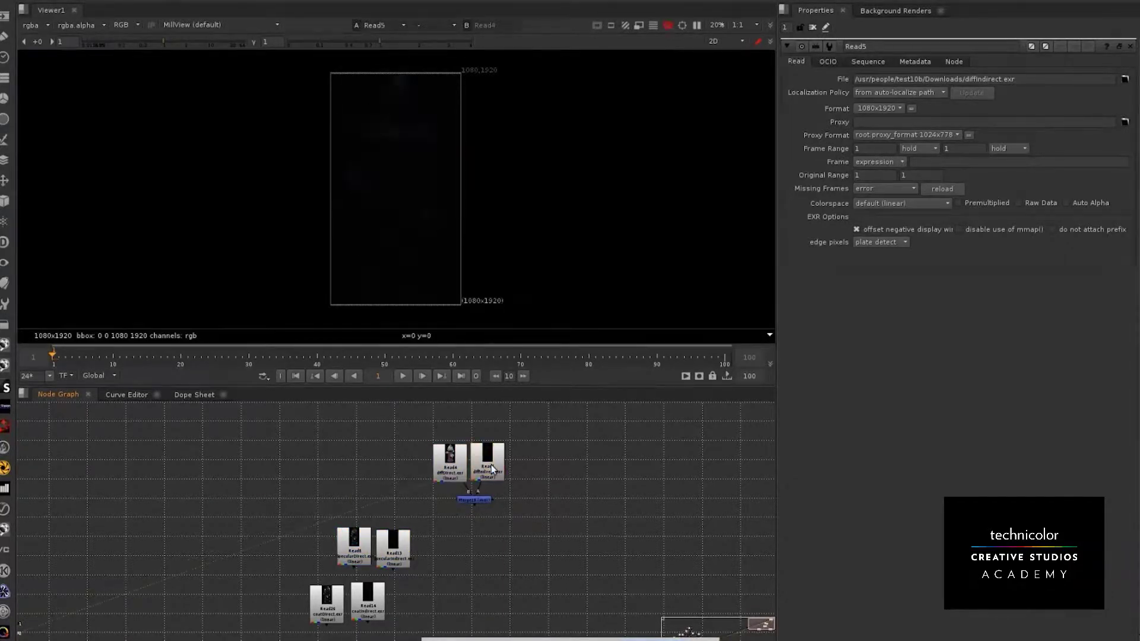
View the diffuse Merge node's output and set its operation to plus
click(474, 499)
key(1)
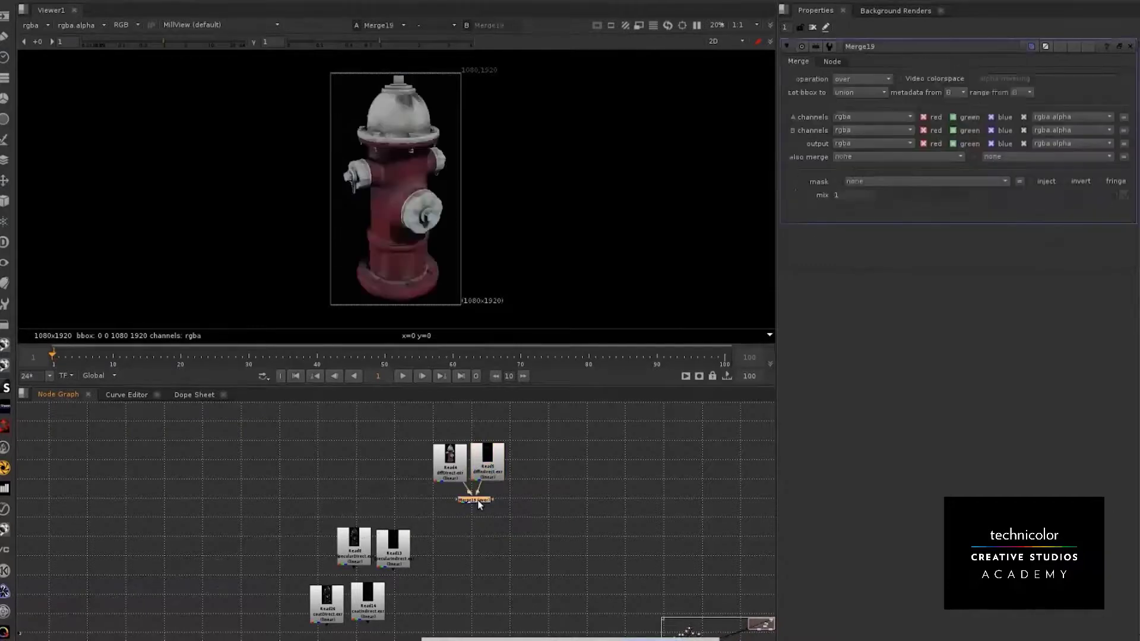
click(873, 81)
click(864, 254)
click(856, 77)
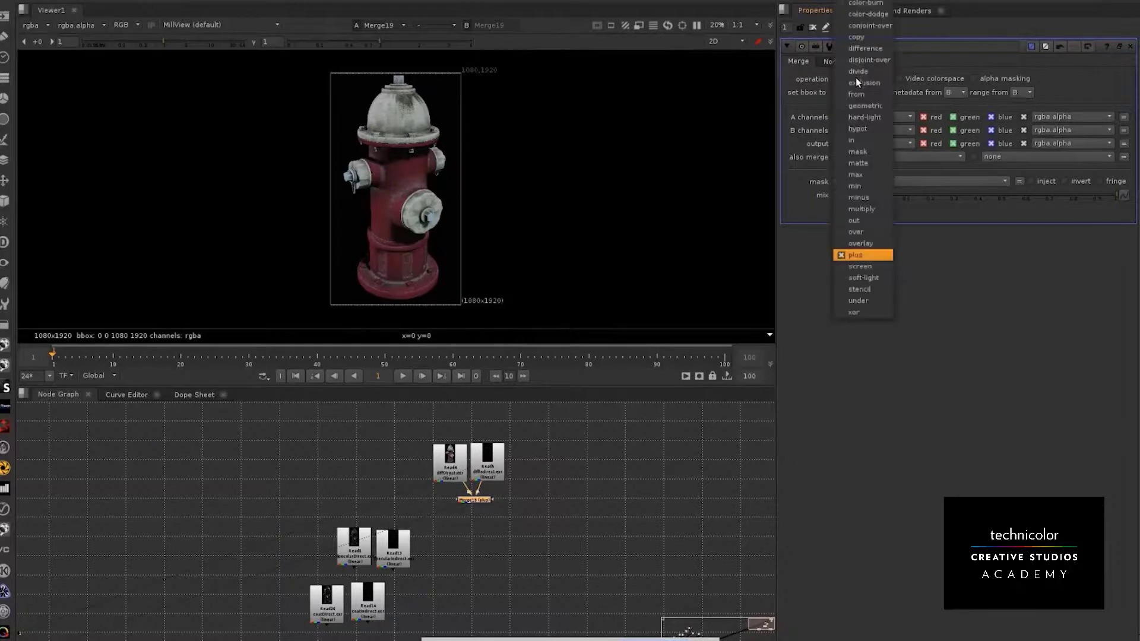
click(838, 411)
Merge the specularDirect.exr and specularIndirect.exr Read nodes with a copy of the plus Merge and place the group beside the diffuse group
scroll(394, 540, down, 4)
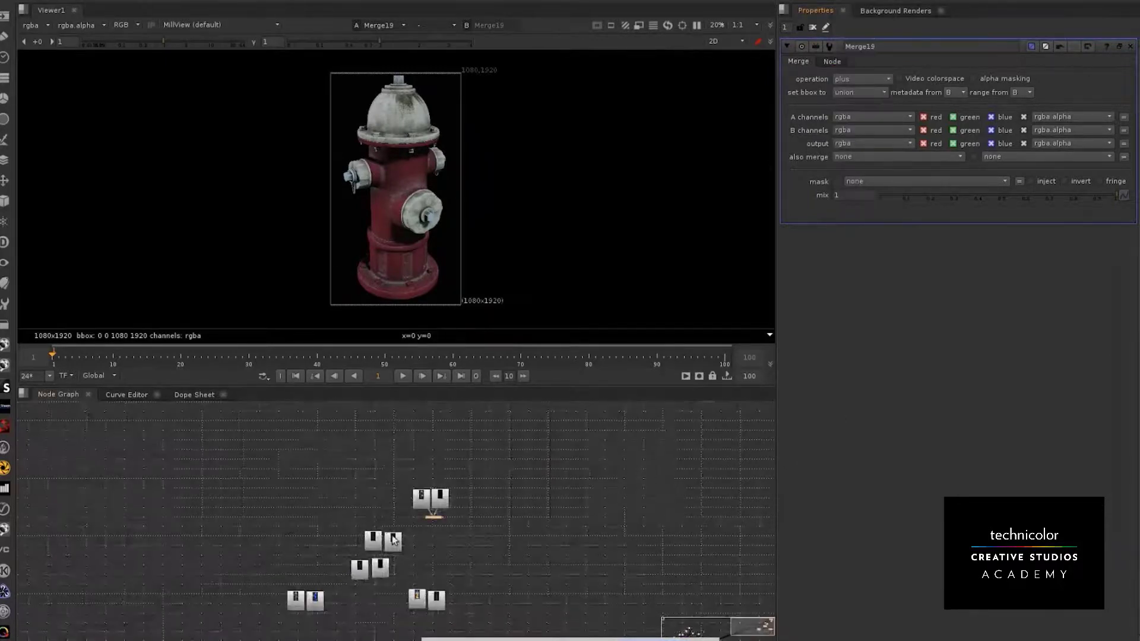
scroll(393, 541, up, 3)
middle_drag(452, 521, 445, 471)
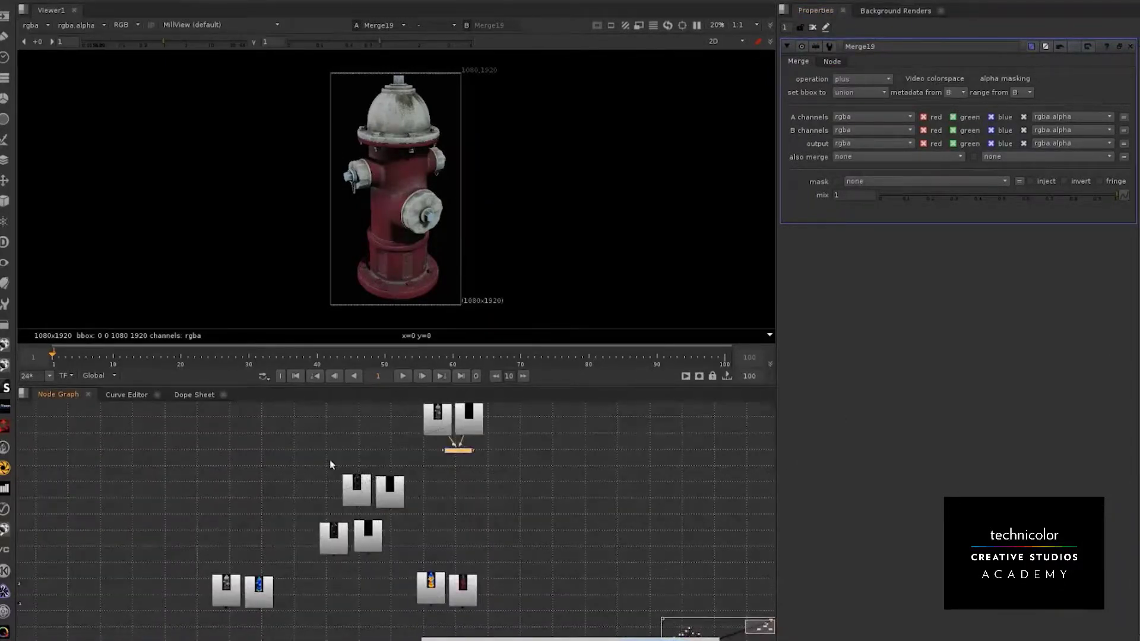
click(331, 463)
click(455, 451)
drag(313, 458, 444, 523)
key(m)
drag(389, 491, 374, 448)
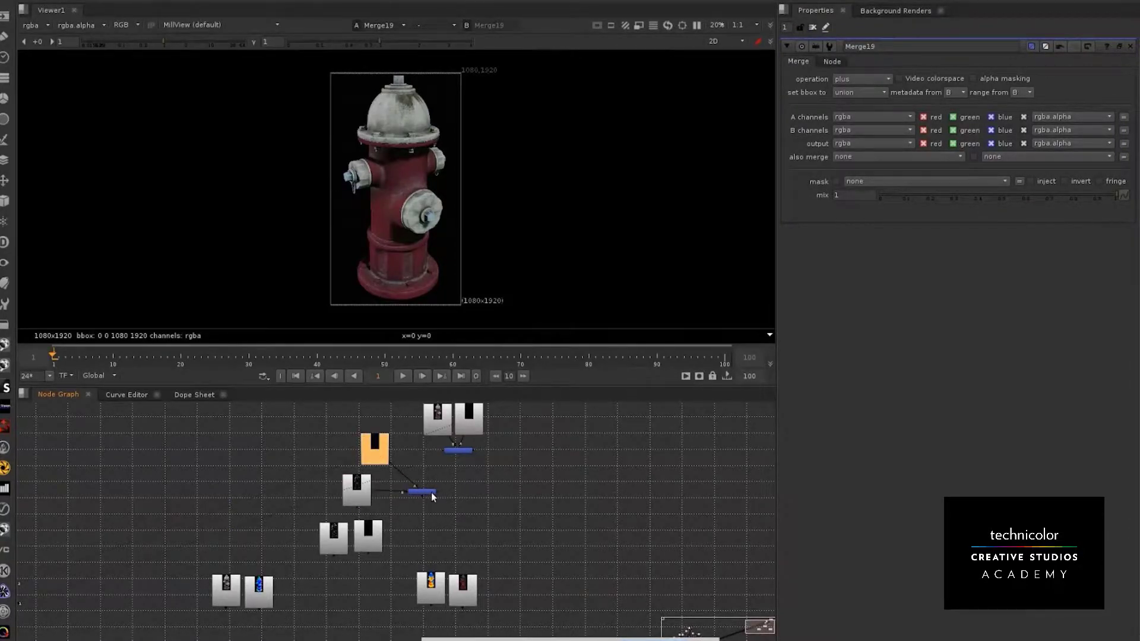
ctrl+drag(431, 492, 368, 464)
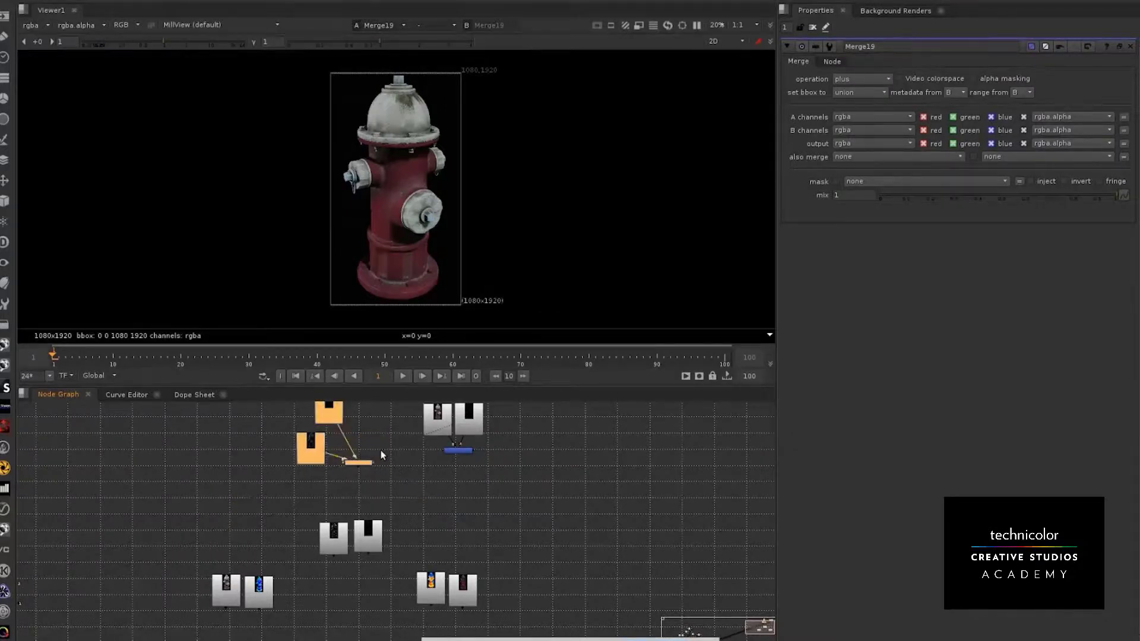
Merge the coatDirect.exr and coatIndirect.exr Read nodes with another plus Merge, and move the ID_01.exr and ID_02.exr pair beside N.exr
drag(399, 504, 308, 564)
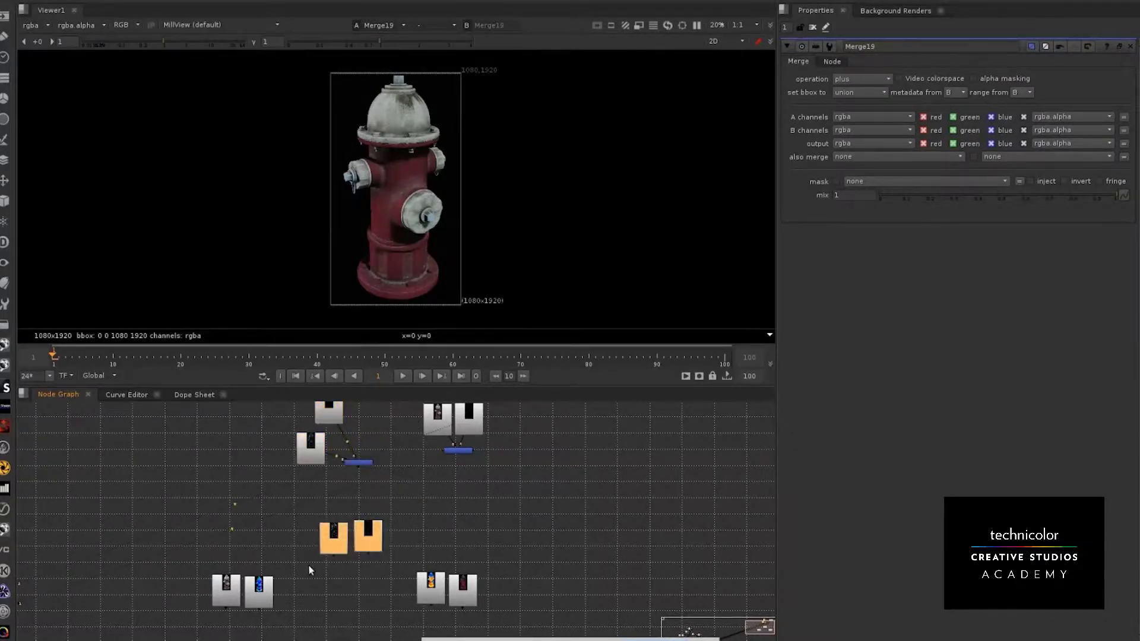
key(m)
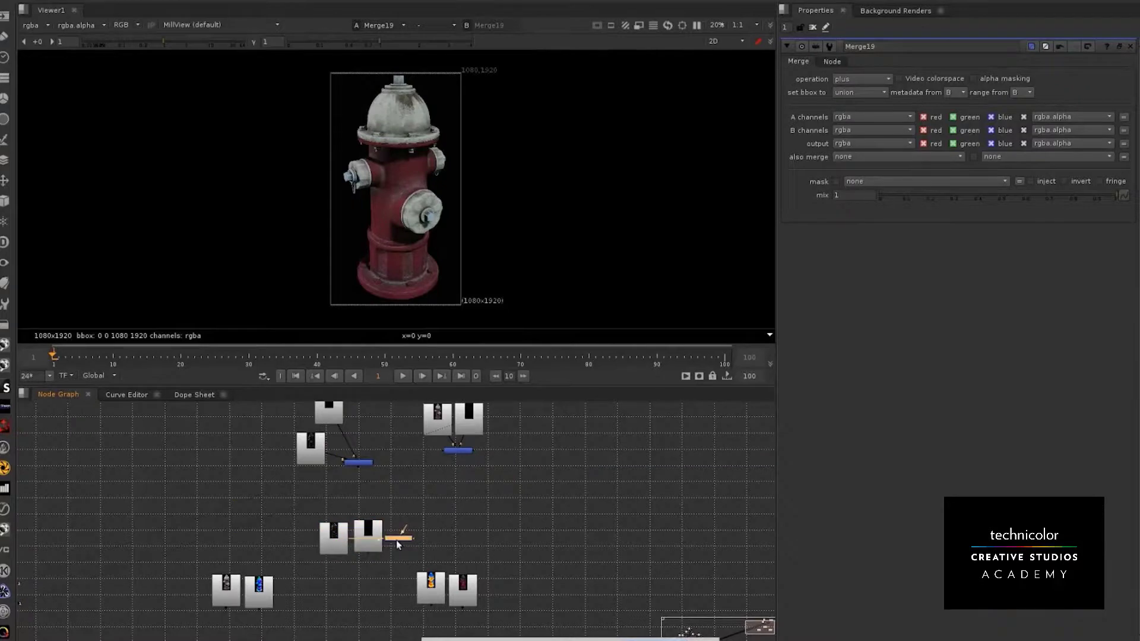
drag(396, 540, 337, 541)
drag(396, 562, 470, 597)
drag(443, 586, 328, 586)
View the individual diffuse, specular and coat passes one after another in the viewer
middle_drag(483, 500, 479, 543)
click(475, 457)
key(1)
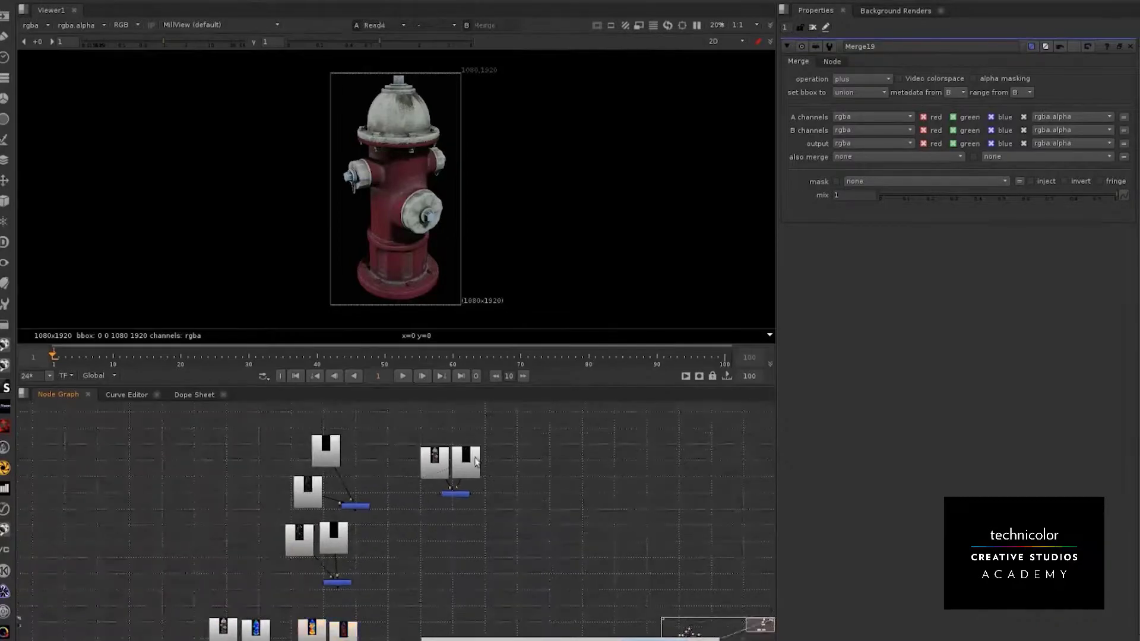
key(1)
click(315, 497)
key(1)
click(329, 454)
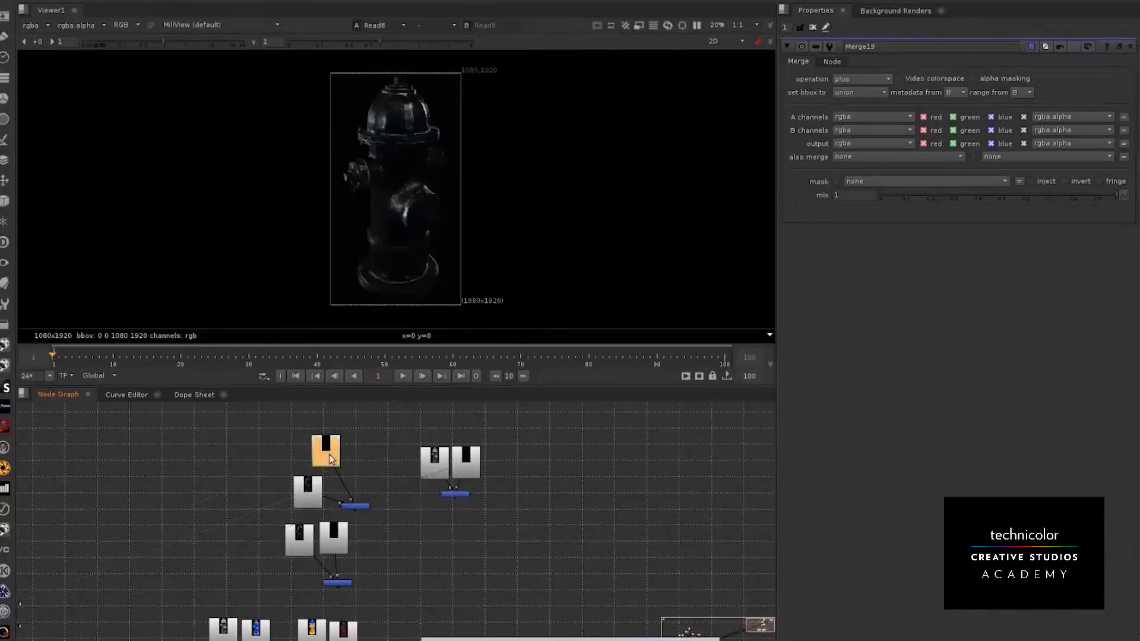
key(1)
click(323, 484)
click(300, 545)
key(1)
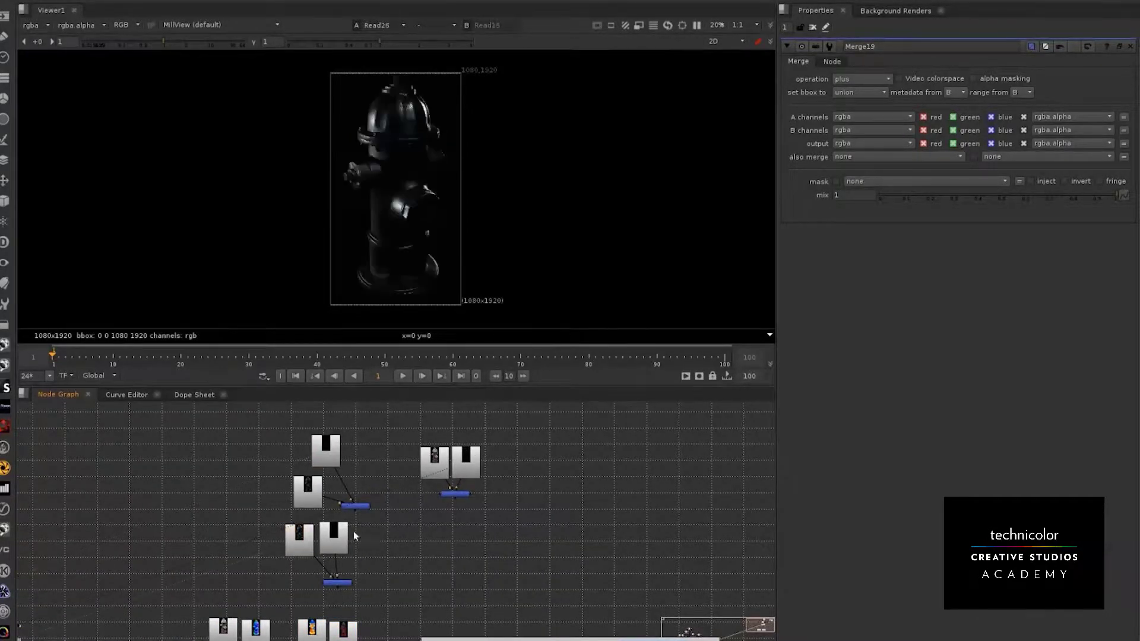
click(341, 537)
key(1)
Combine the specular and diffuse merge outputs with a new Merge node set to plus, placed below the diffuse merge
click(355, 505)
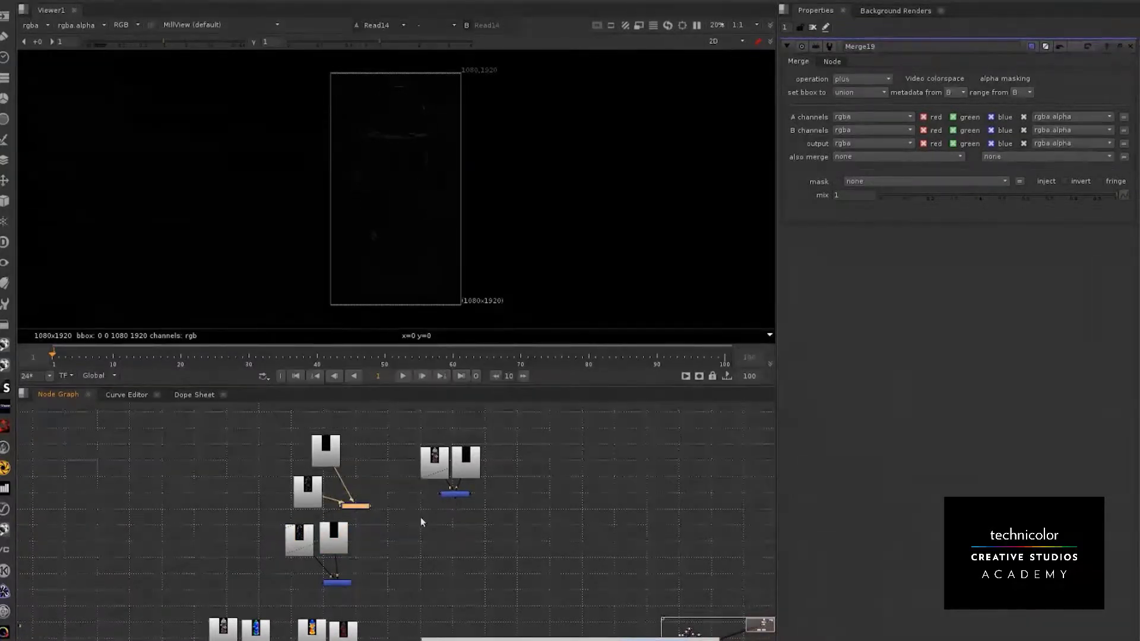
click(449, 494)
key(ctrl+v)
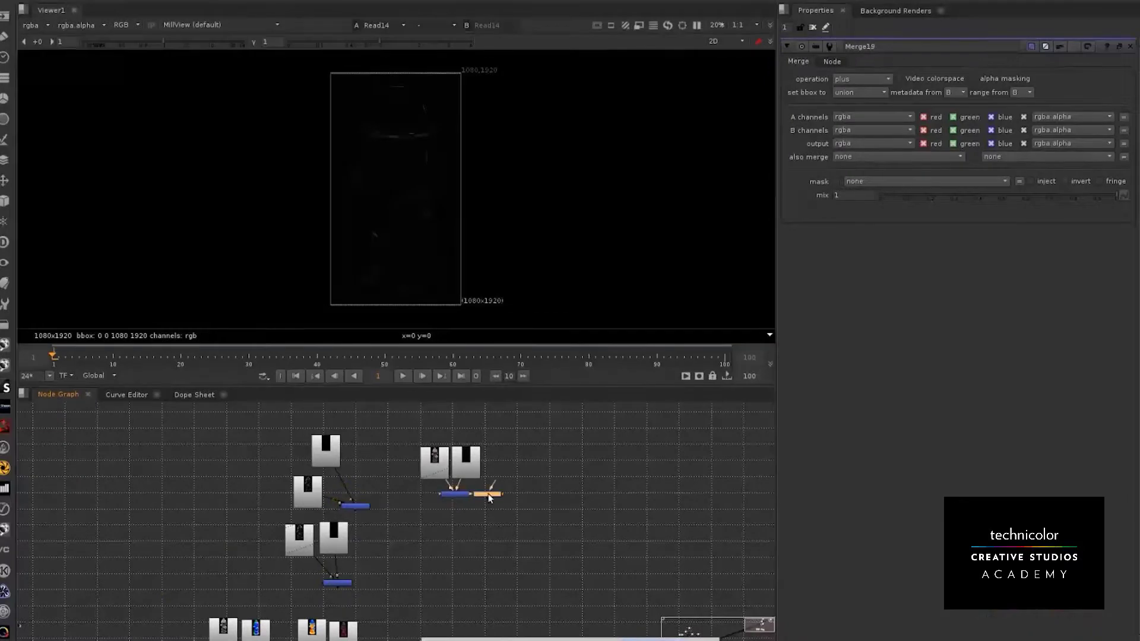
drag(492, 496, 356, 506)
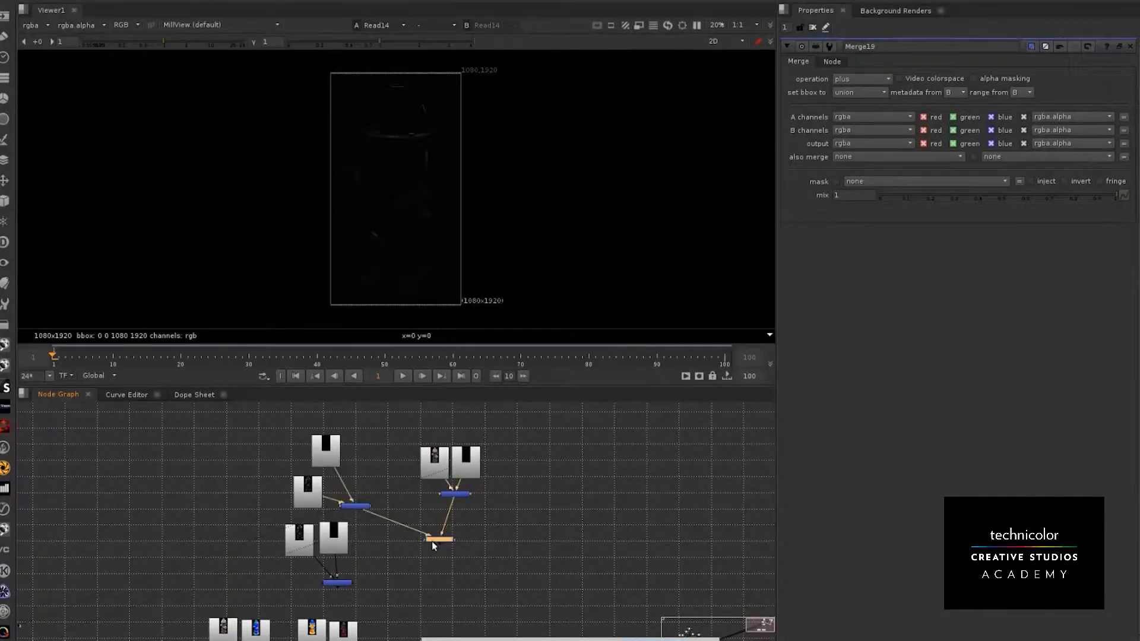
scroll(433, 542, up, 2)
scroll(435, 543, up, 1)
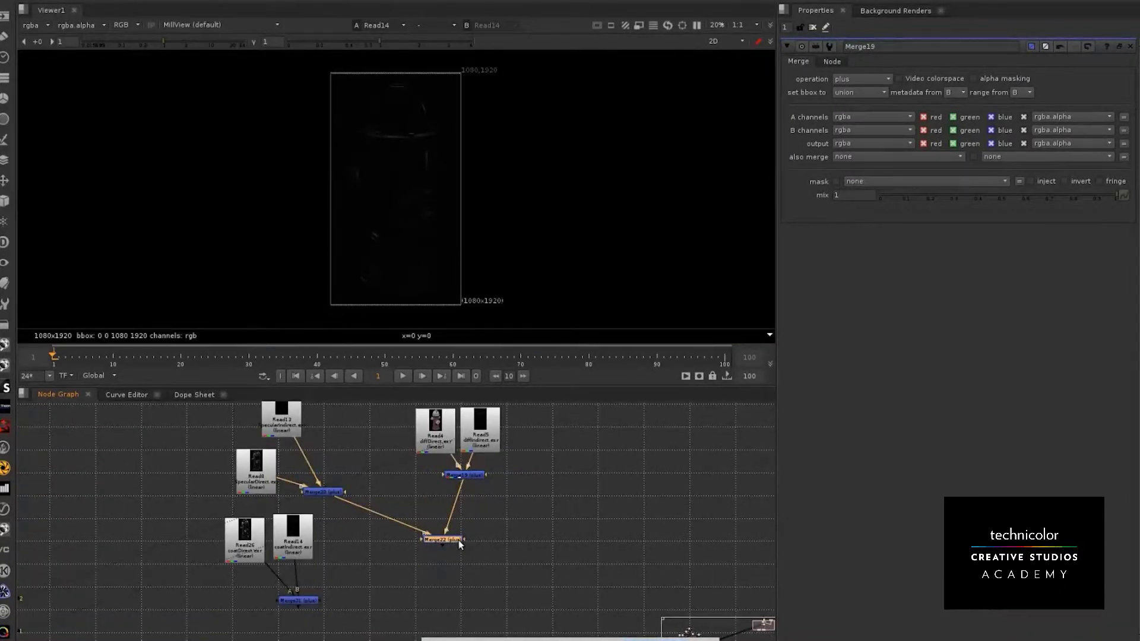
click(860, 78)
click(860, 258)
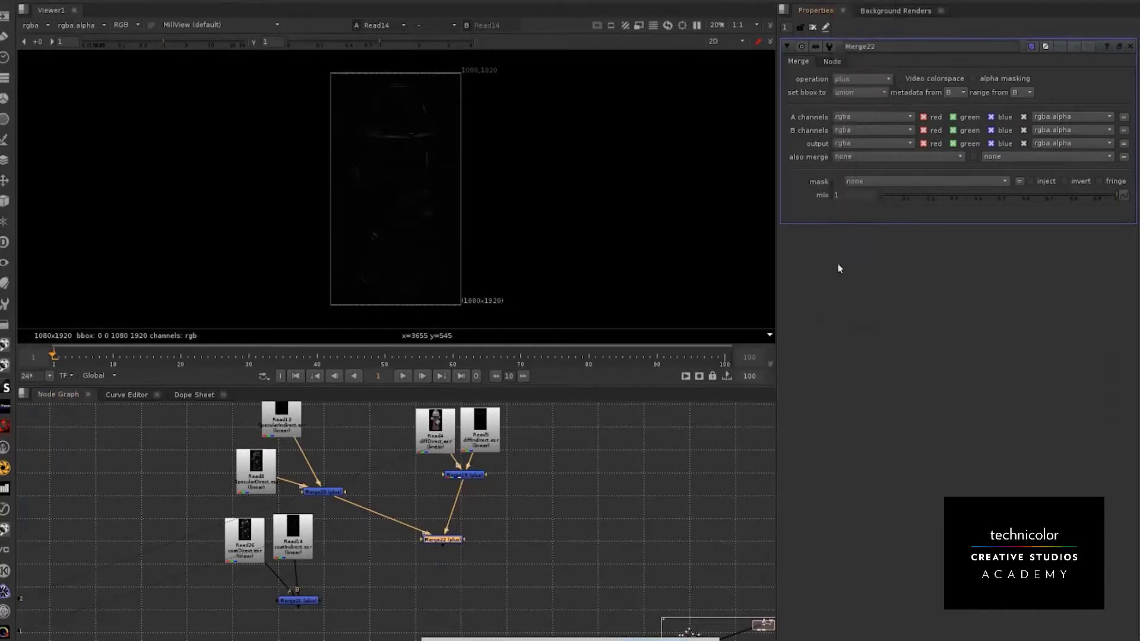
Add the coat merge to the combined diffuse and specular result with another plus Merge node, and view its output
click(488, 558)
click(444, 541)
shift+click(295, 603)
key(ctrl+v)
drag(353, 593, 439, 540)
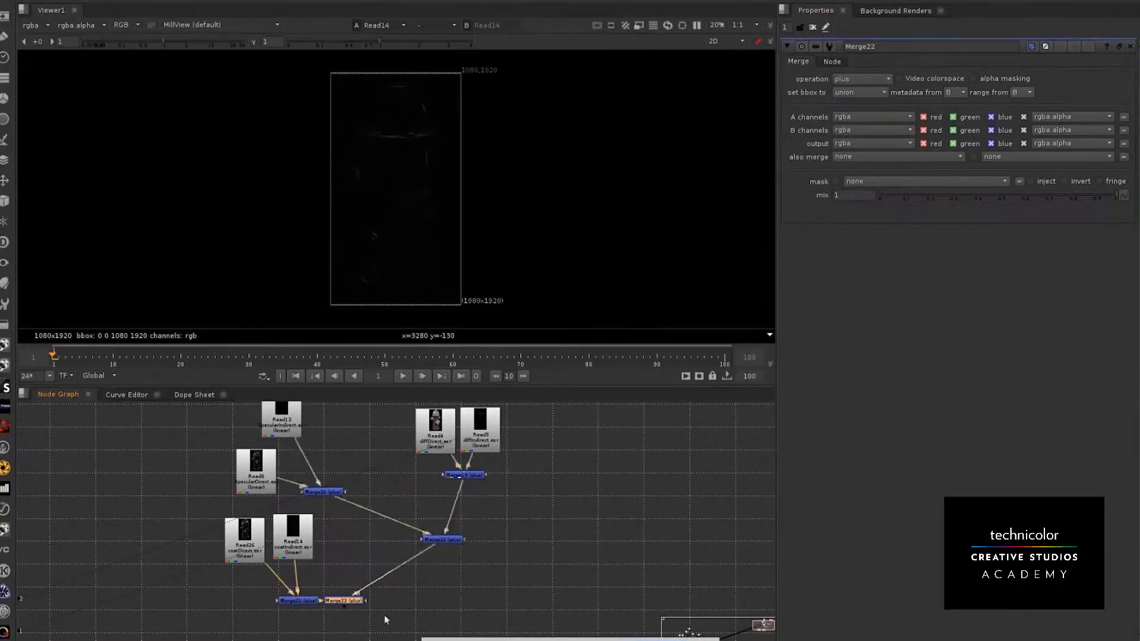
drag(357, 601, 465, 604)
key(1)
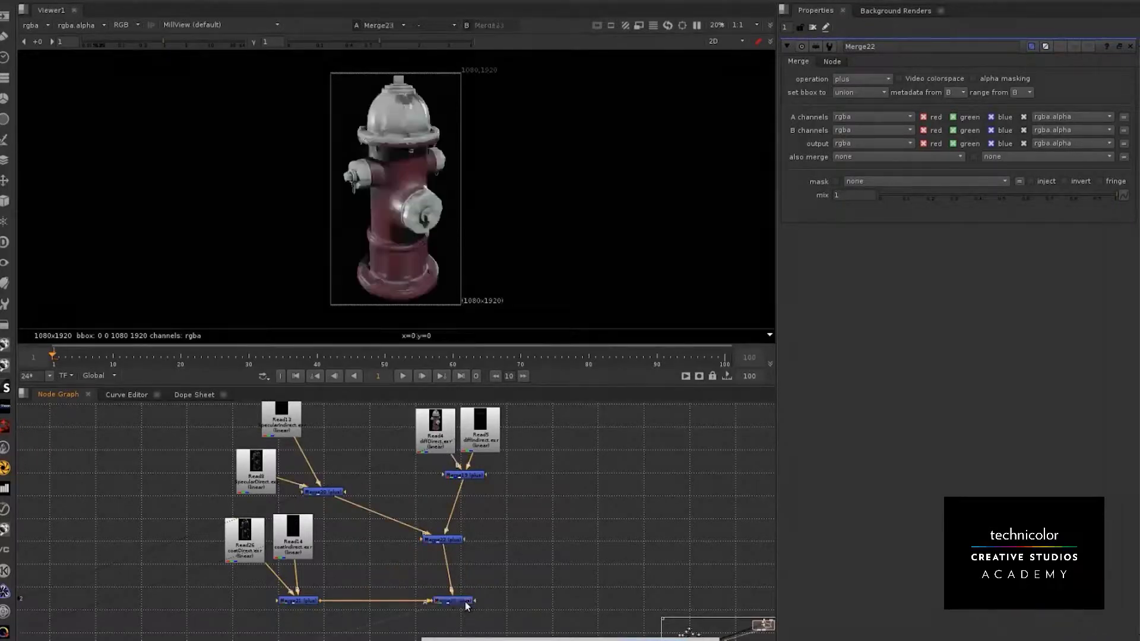
Move the Beauty.exr Read node to the far side of the merge tree and compare its image with the final merge output
scroll(411, 196, up, 1)
middle_drag(411, 195, 415, 142)
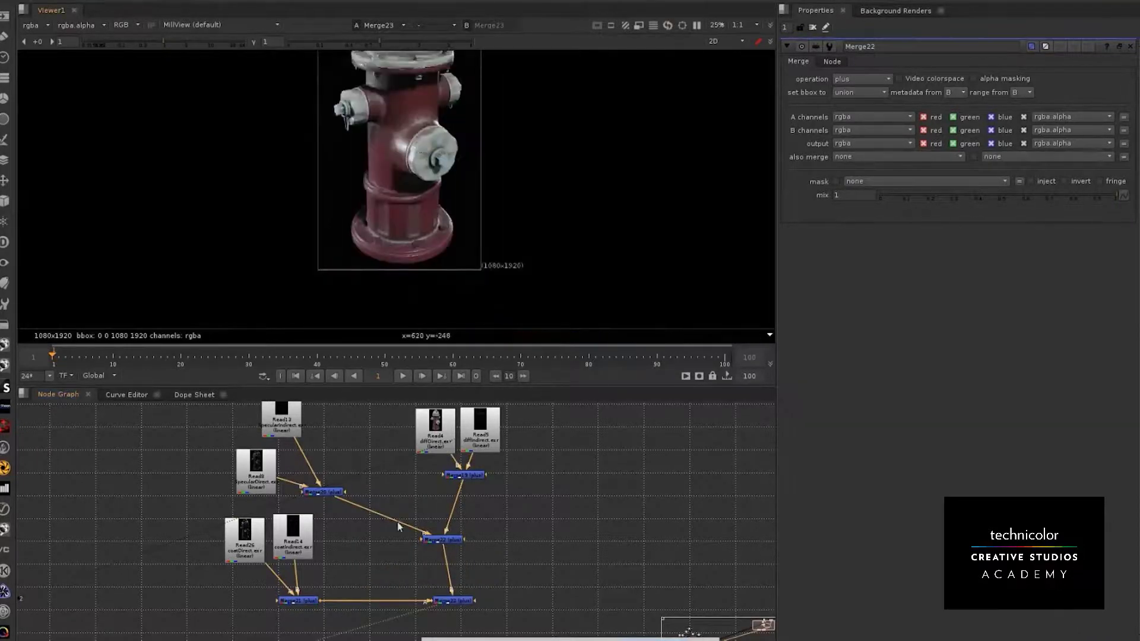
middle_drag(356, 594, 404, 485)
click(181, 562)
key(1)
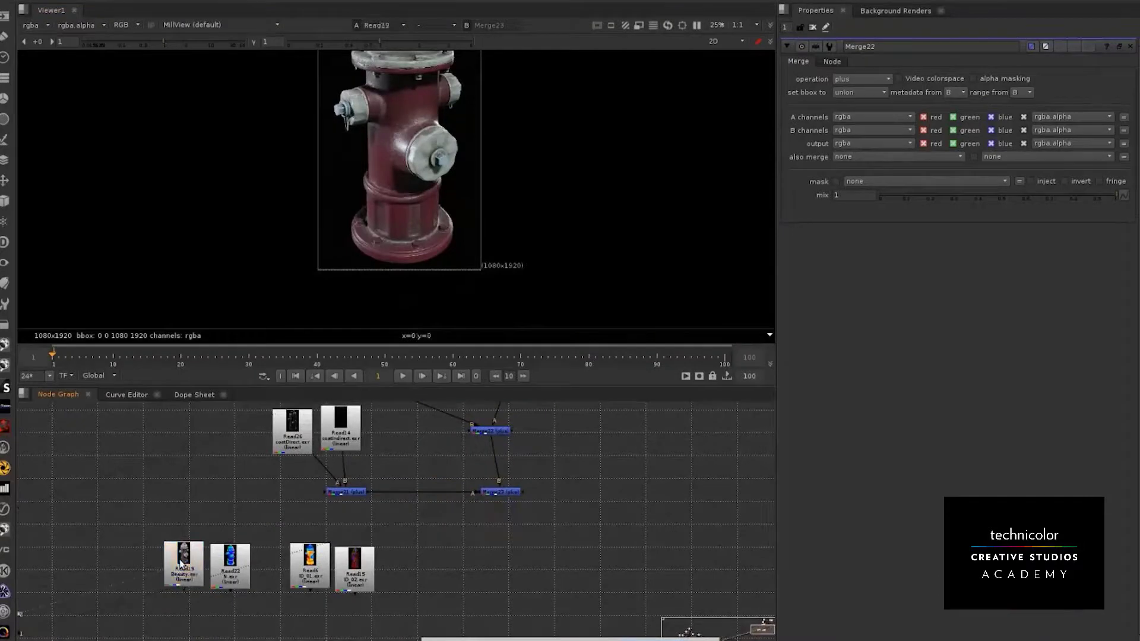
drag(182, 562, 651, 441)
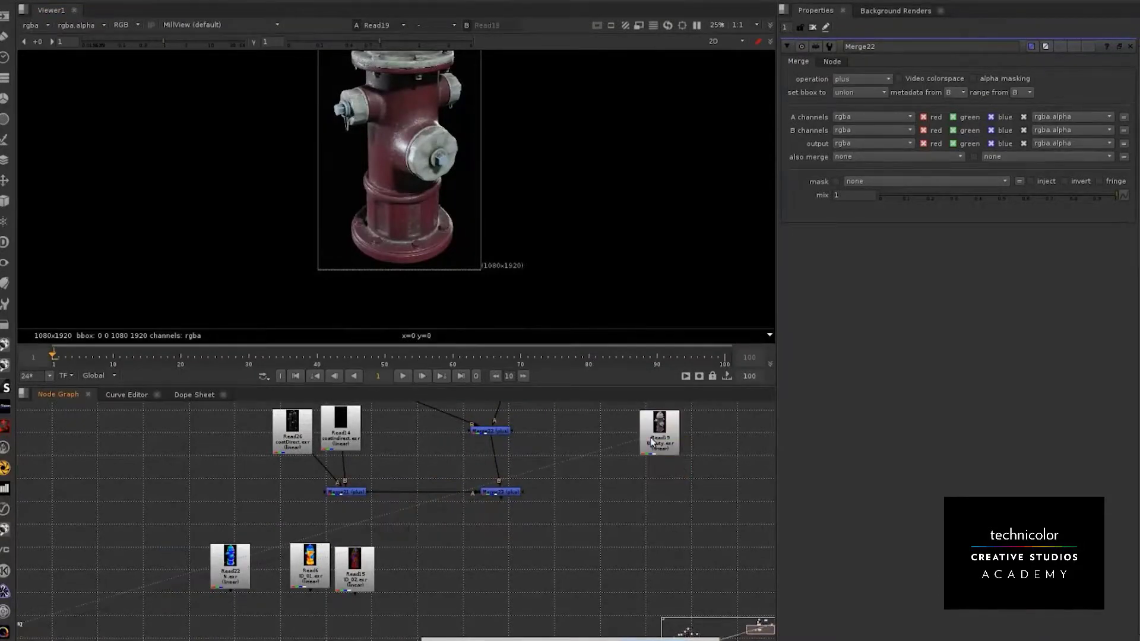
click(503, 492)
key(1)
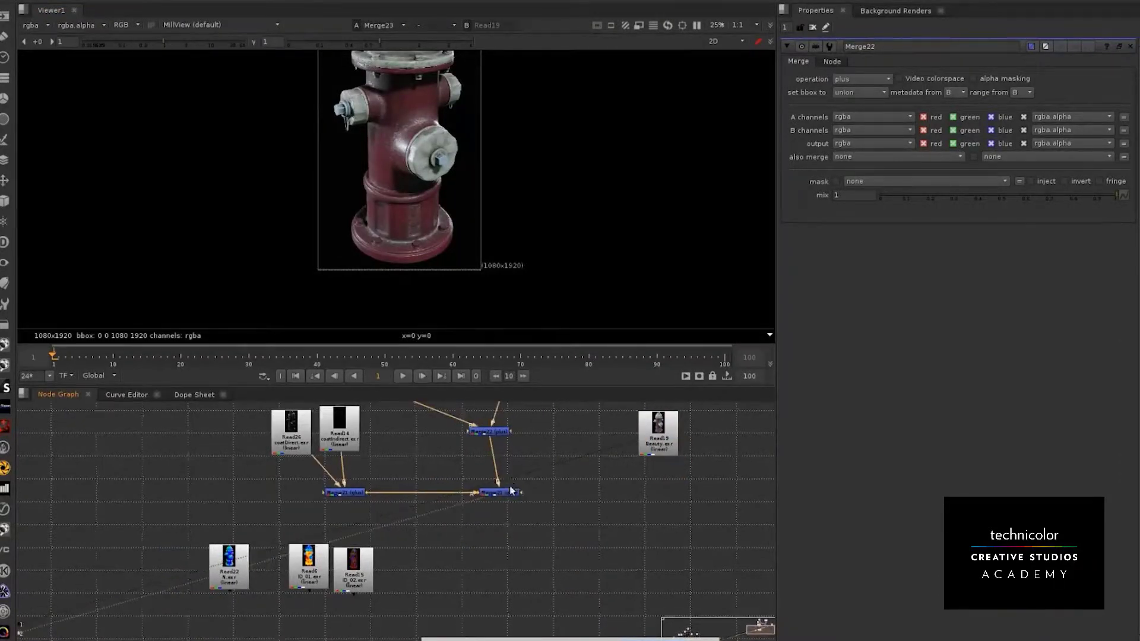
View the diffuse merge, the combined diffuse and specular merge, and the final merge output one after another
middle_drag(510, 490, 489, 583)
click(500, 460)
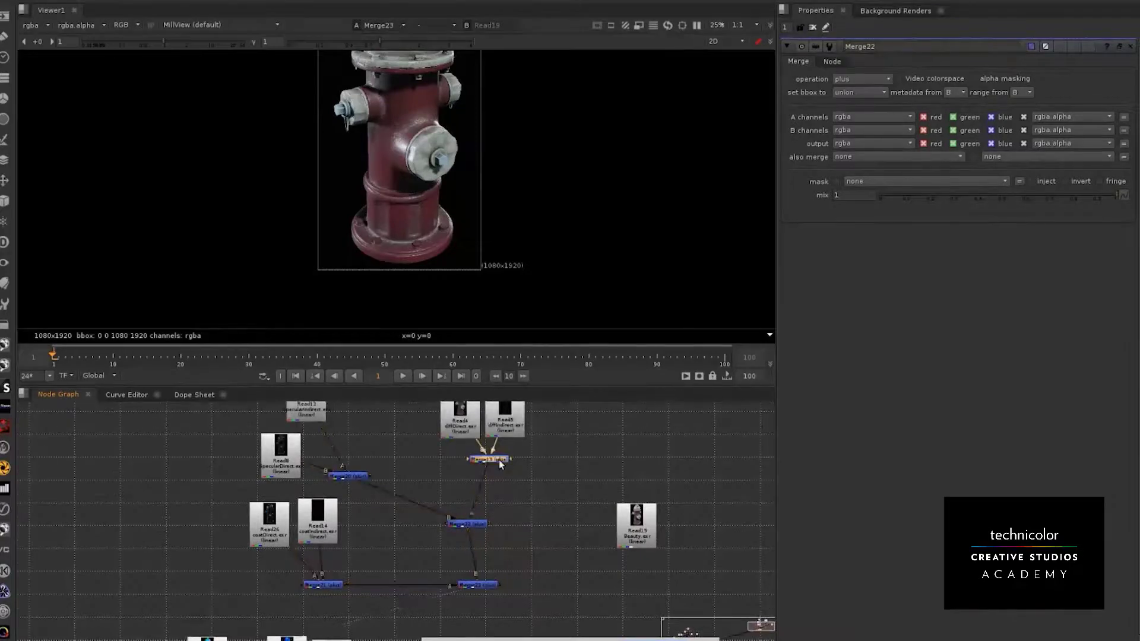
key(1)
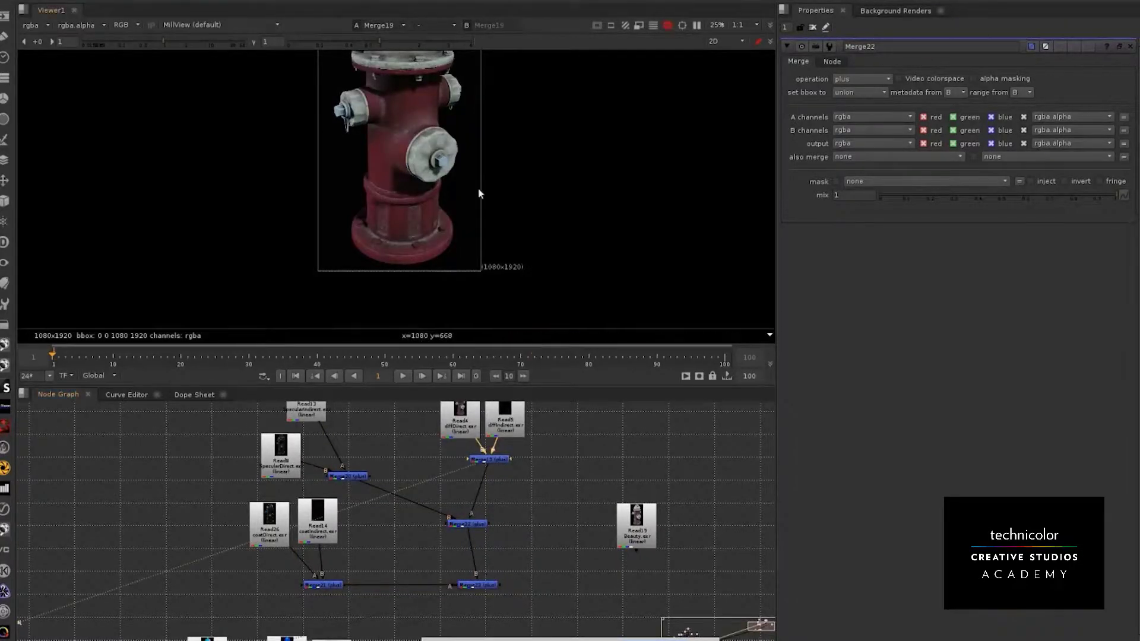
middle_drag(479, 187, 474, 242)
click(485, 524)
key(1)
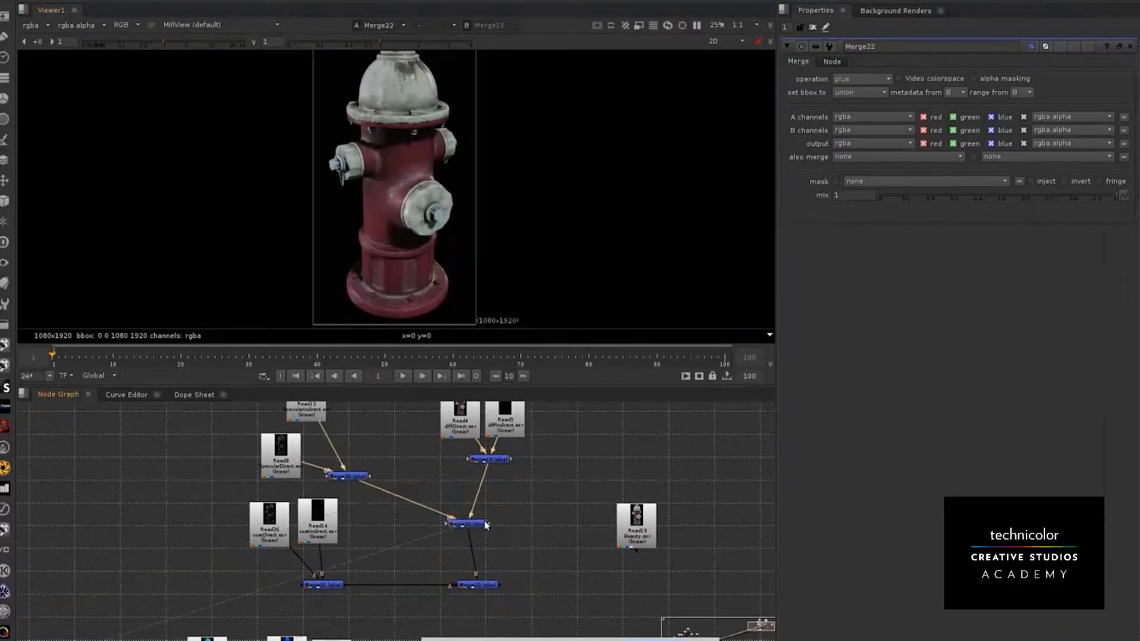
middle_drag(516, 575, 508, 525)
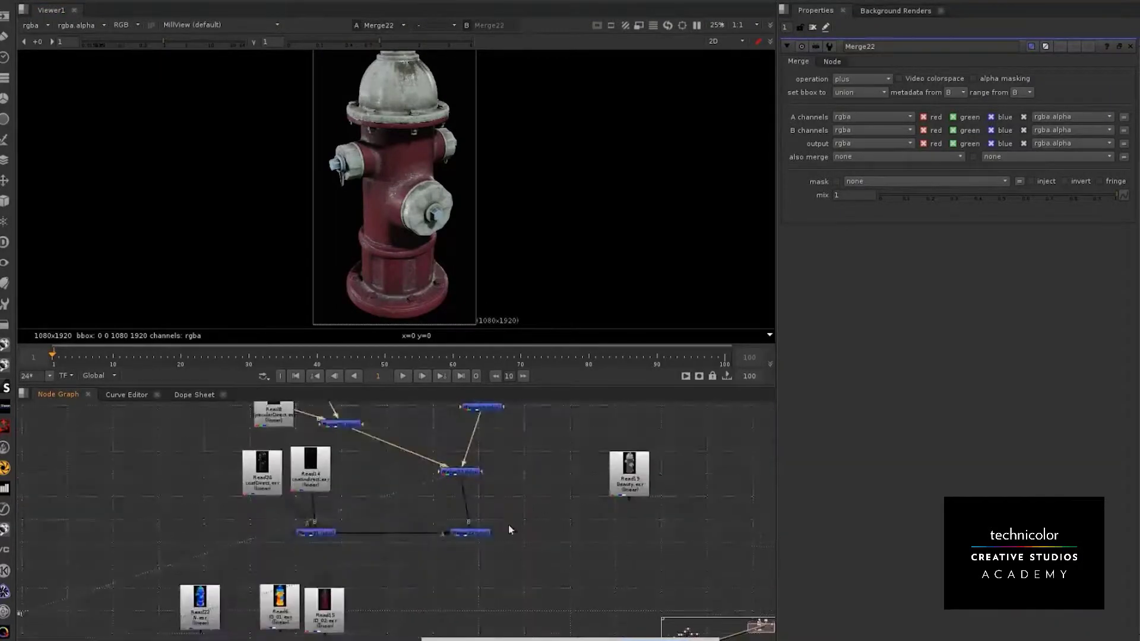
click(478, 533)
key(1)
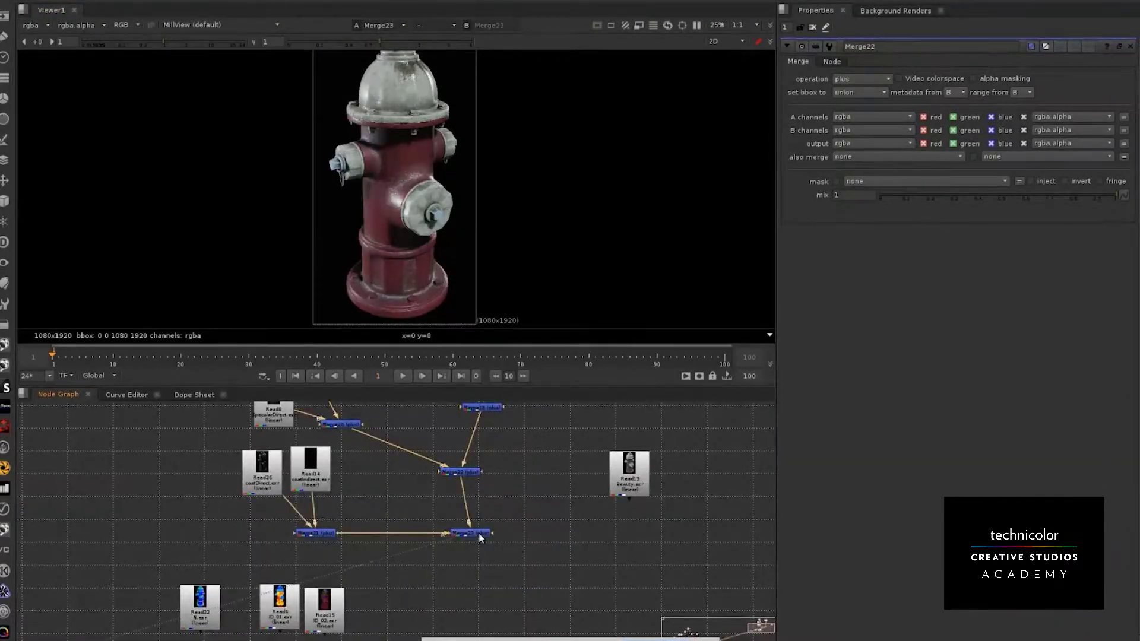
Compare the Beauty.exr image with the final merge output by switching repeatedly between them in the viewer
click(478, 533)
click(629, 486)
key(1)
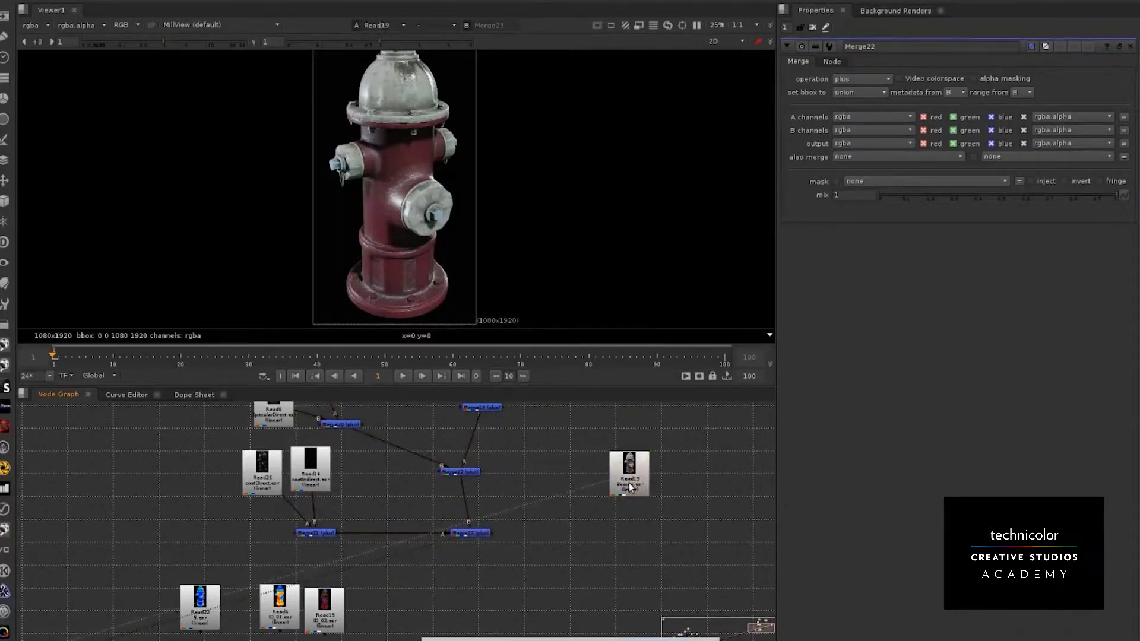
key(2)
key(1)
key(2)
key(1)
key(2)
key(1)
key(2)
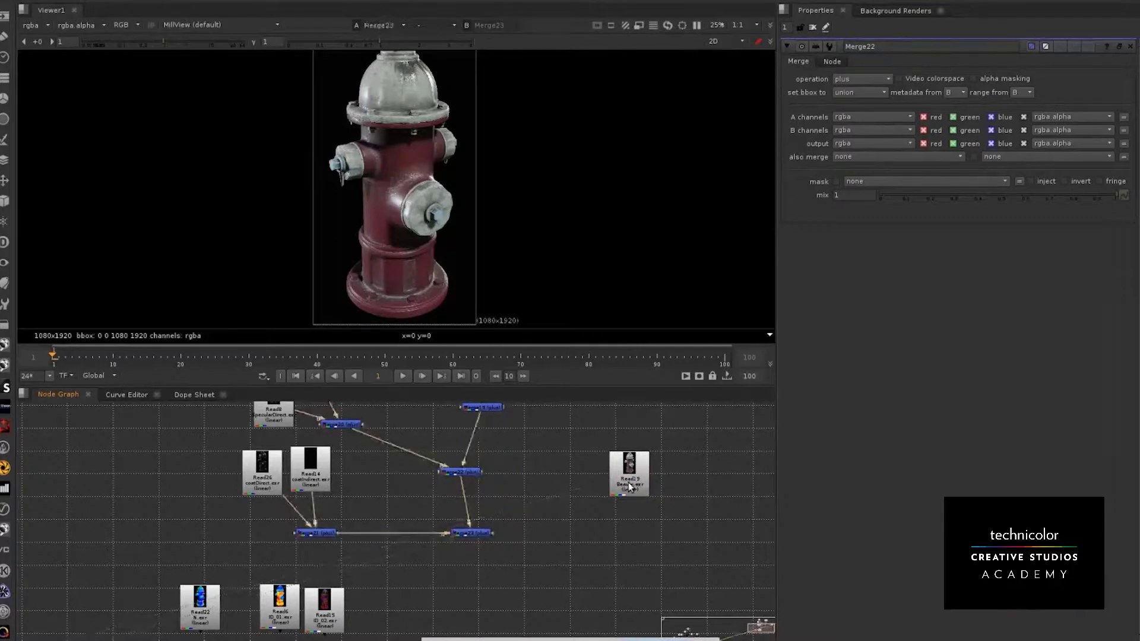
key(1)
Add an Exposure node below the Beauty.exr Read node and set its red, green and blue to 3.2 stops
drag(629, 486, 635, 467)
key(Tab)
text(ex)
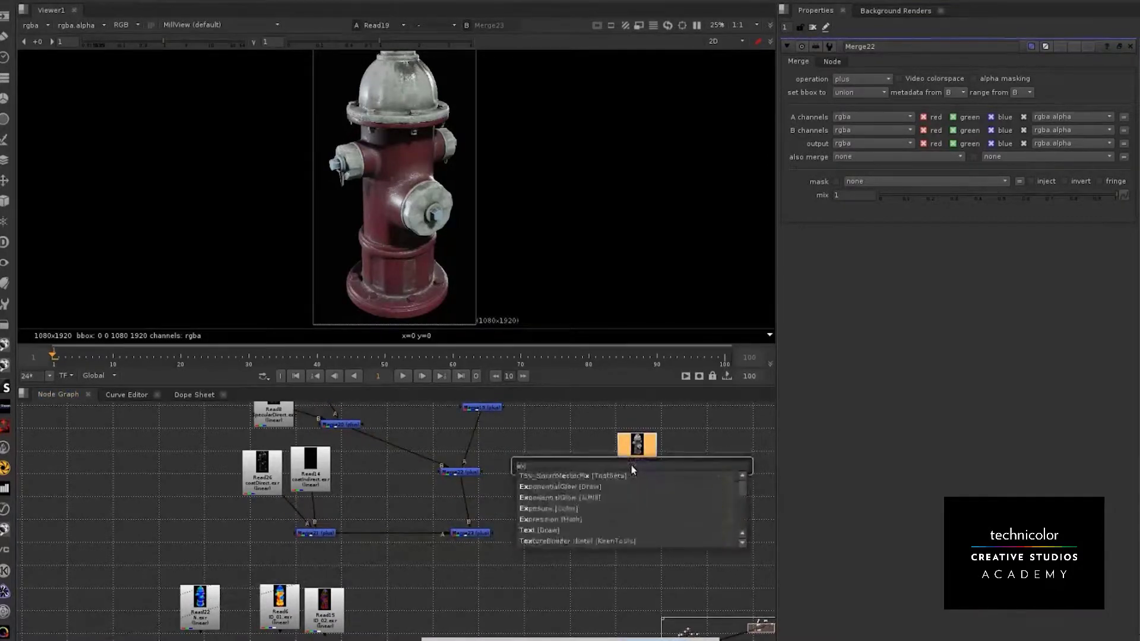
text(posure)
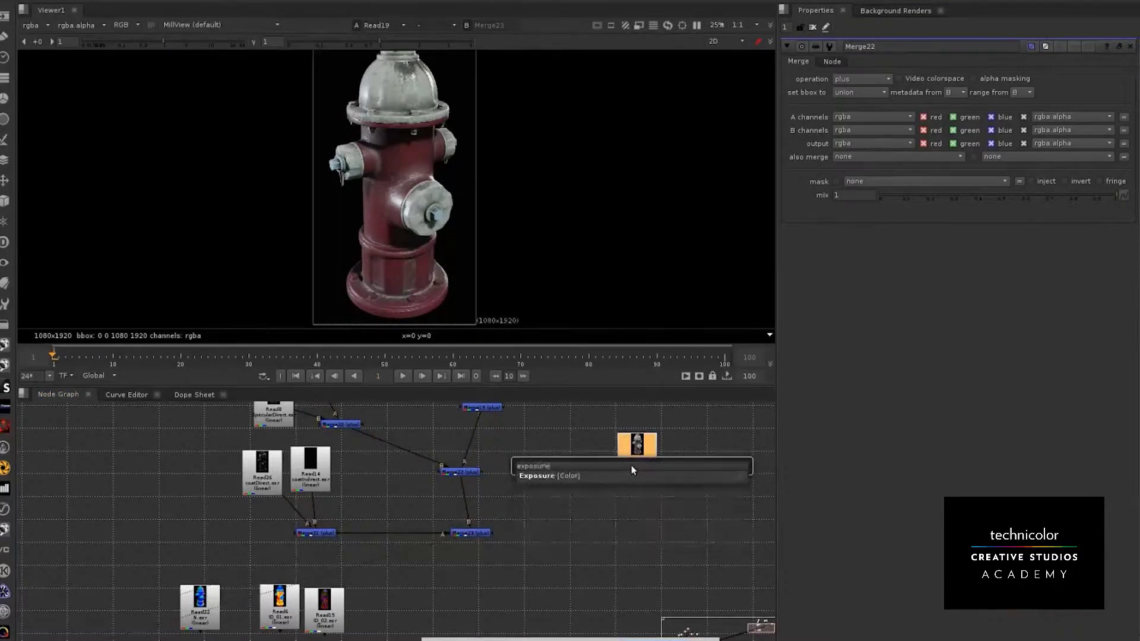
key(Return)
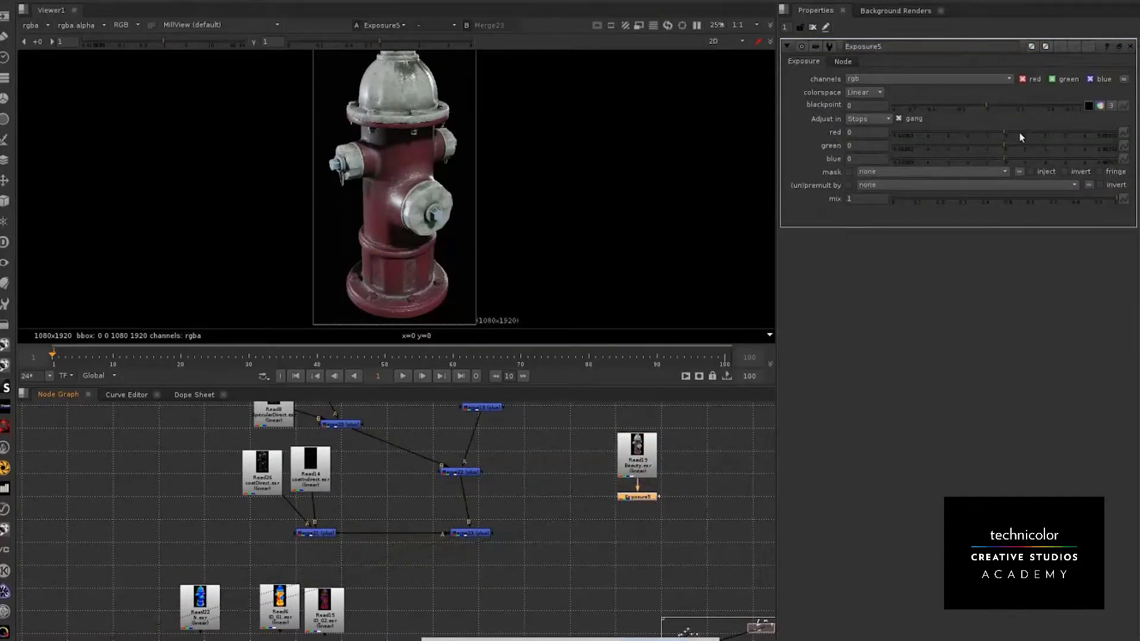
drag(1009, 133, 1066, 132)
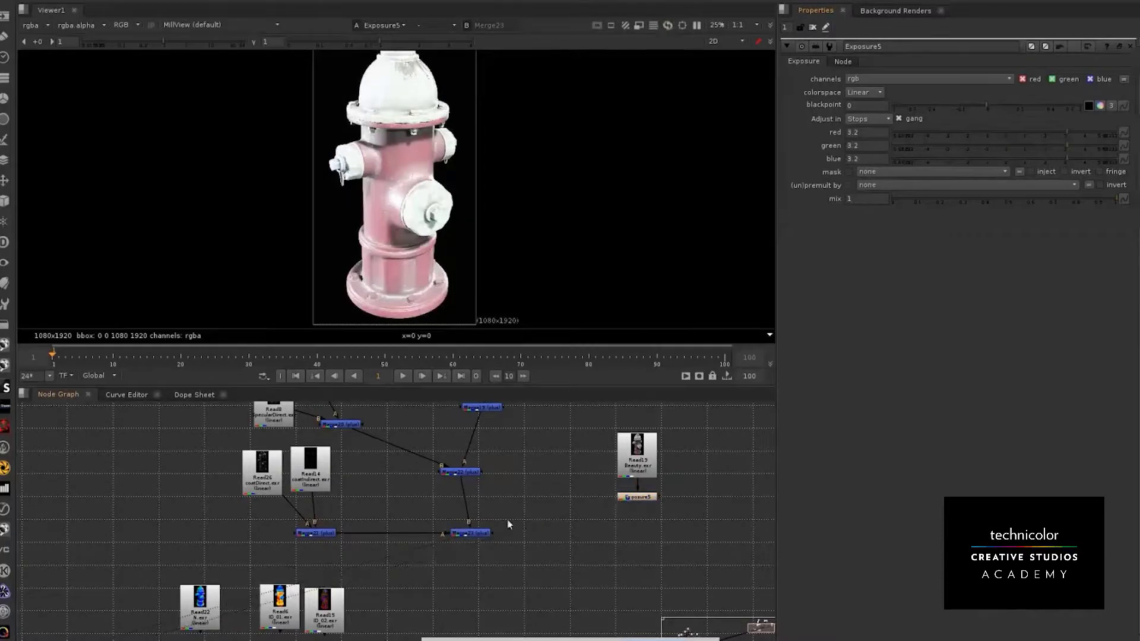
Compare the final merge output with the Beauty branch, first with its Exposure node active and again with it disabled
click(472, 532)
key(1)
click(637, 499)
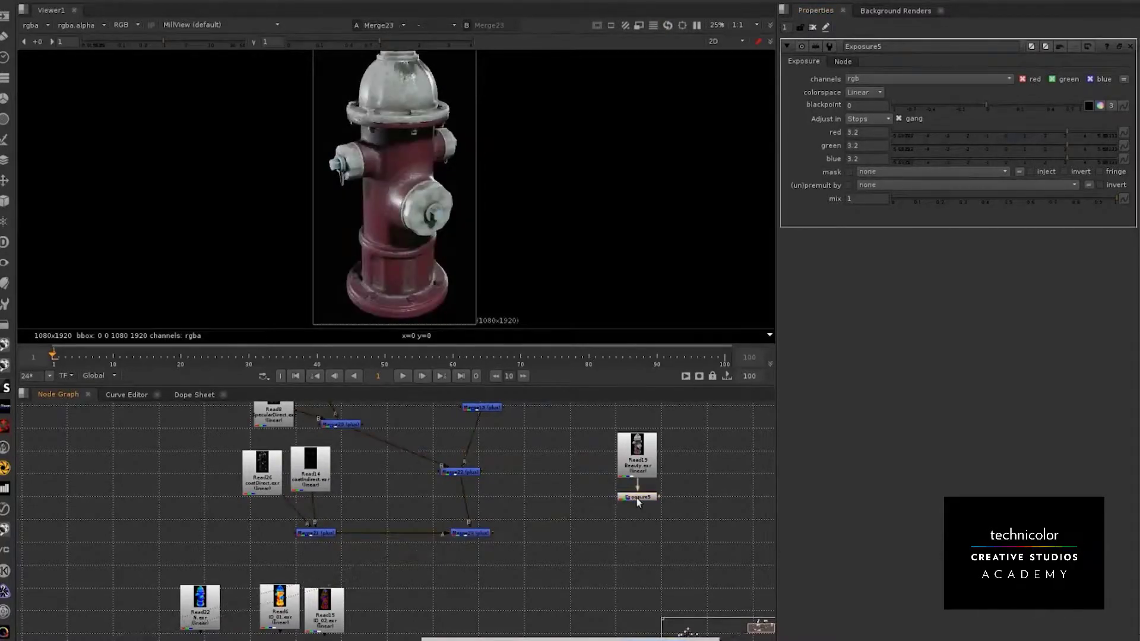
key(1)
key(d)
click(628, 571)
key(2)
key(1)
key(2)
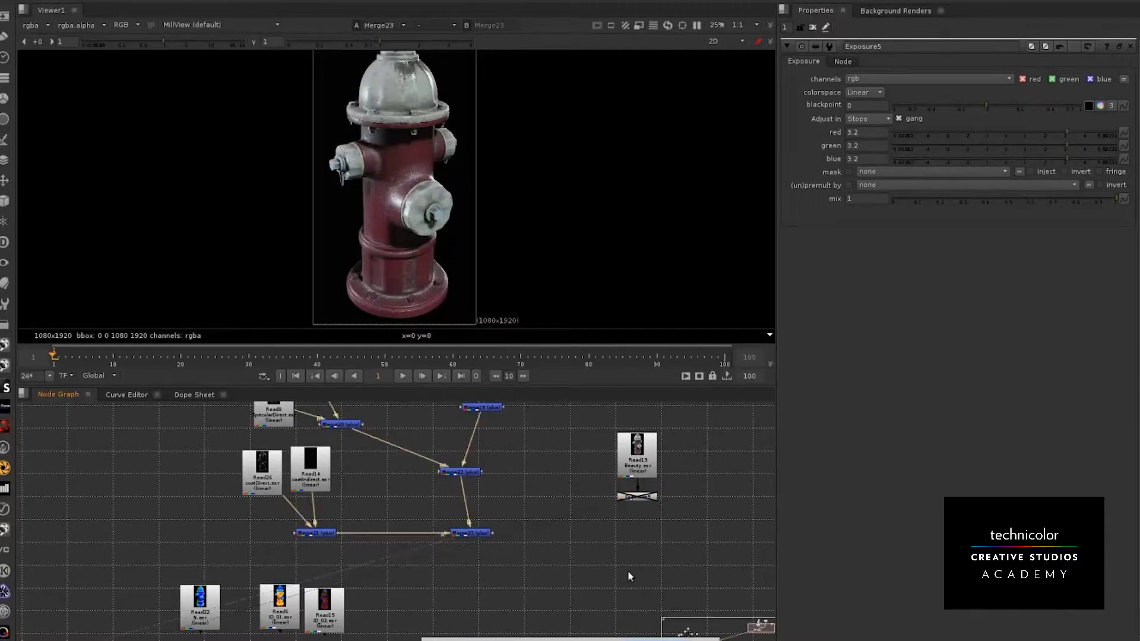
key(1)
key(2)
key(1)
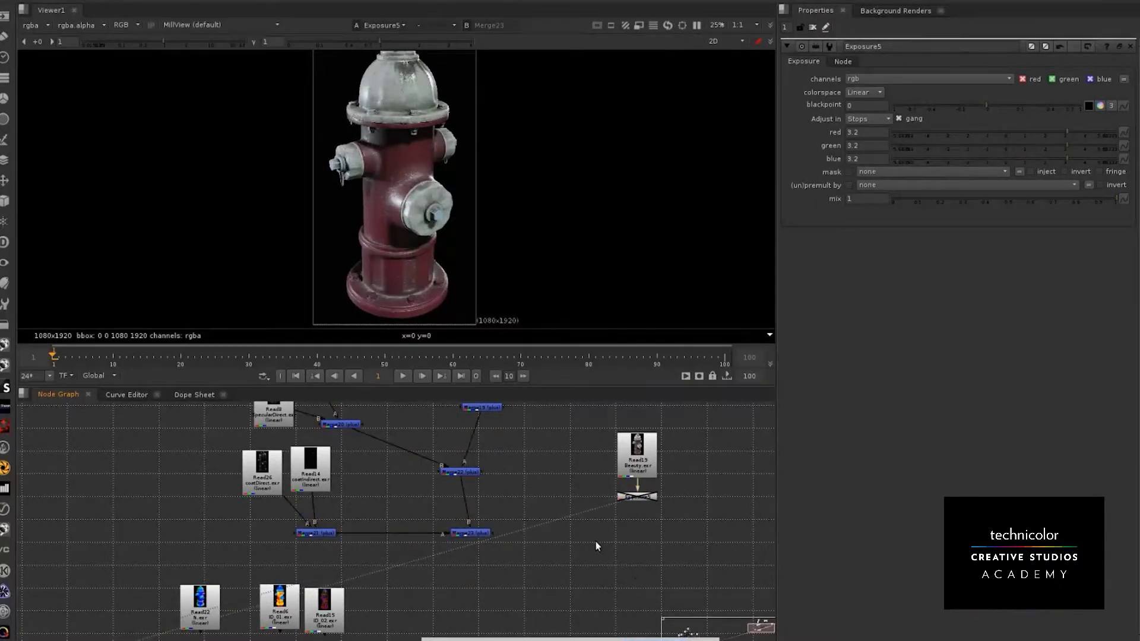
Reposition the whole merge tree, and move the Beauty.exr node with its Exposure node farther away from it
scroll(595, 540, down, 2)
middle_drag(545, 483, 521, 526)
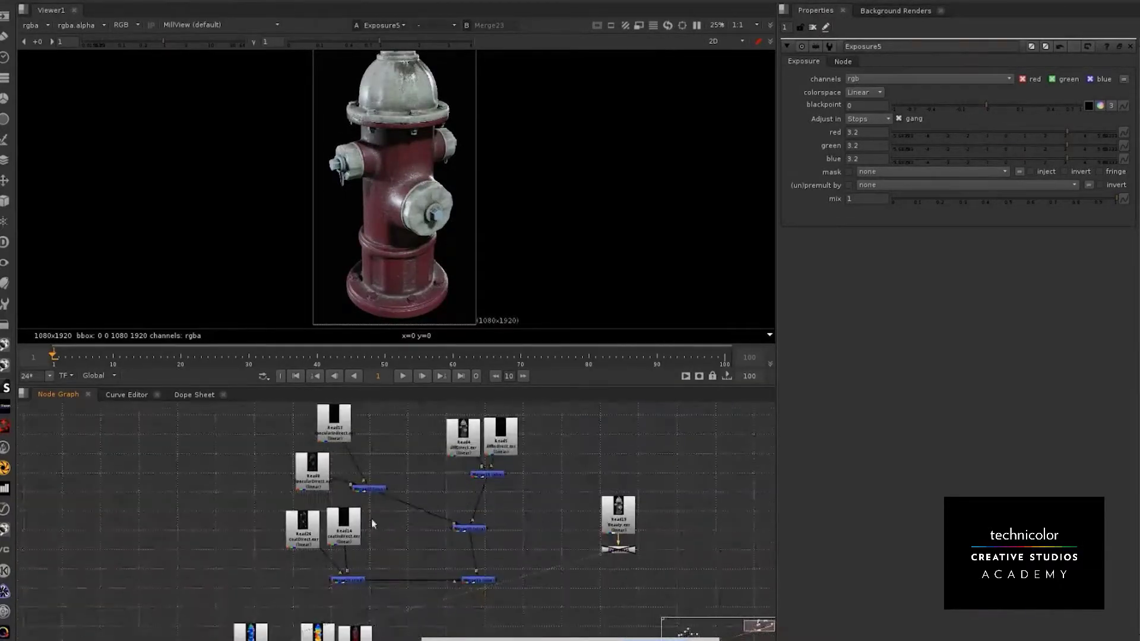
ctrl+click(472, 586)
drag(472, 585, 520, 510)
middle_drag(565, 558, 562, 559)
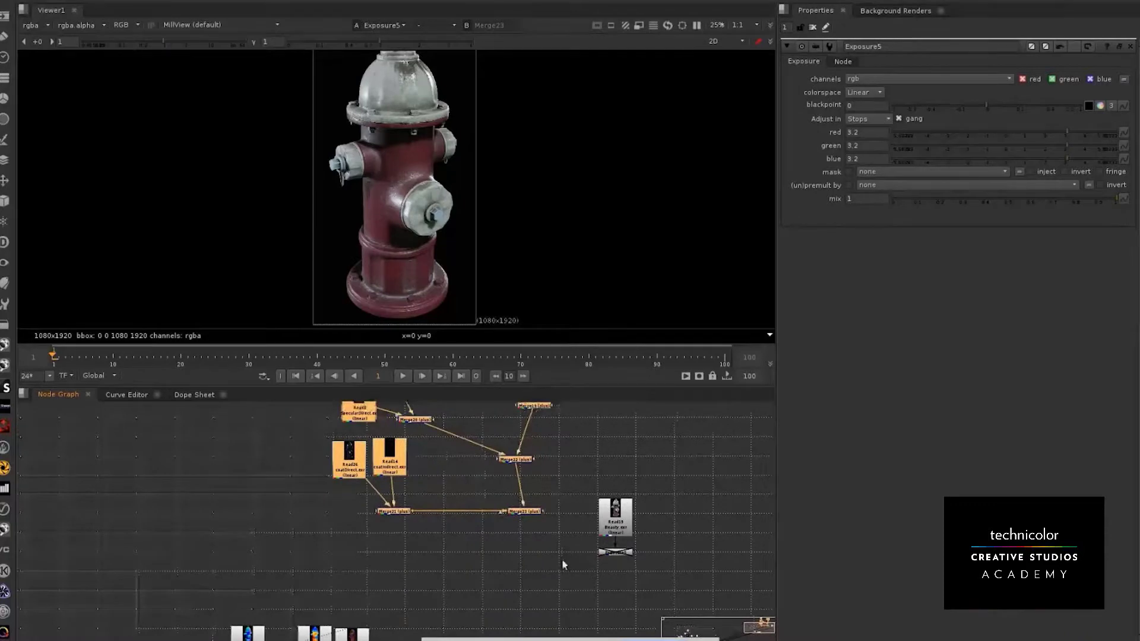
middle_drag(561, 558, 540, 587)
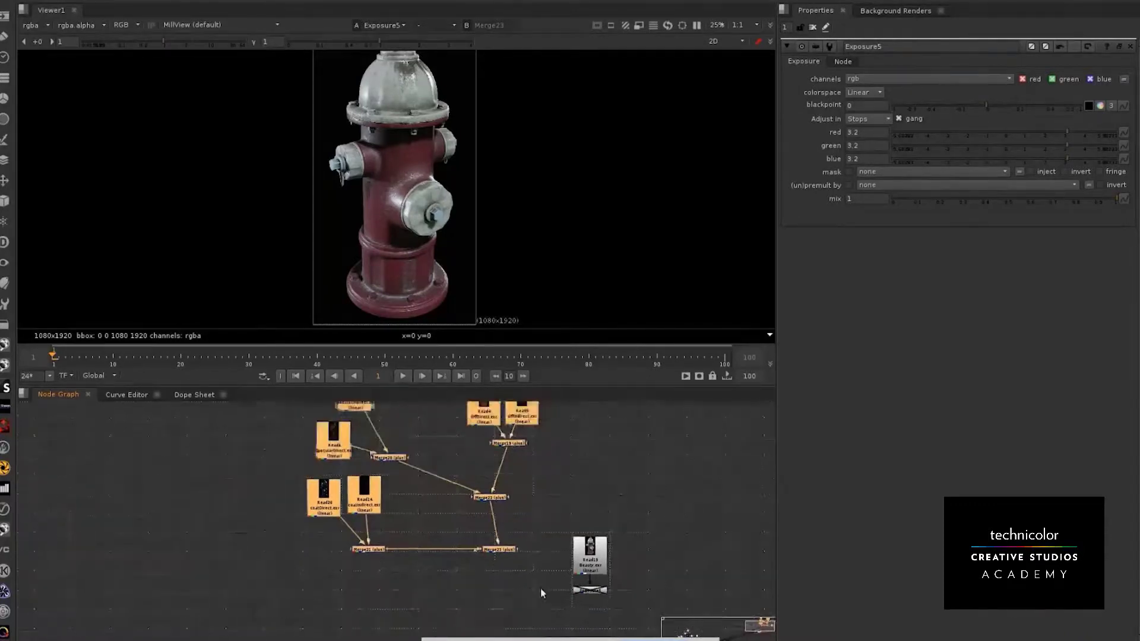
drag(603, 567, 673, 483)
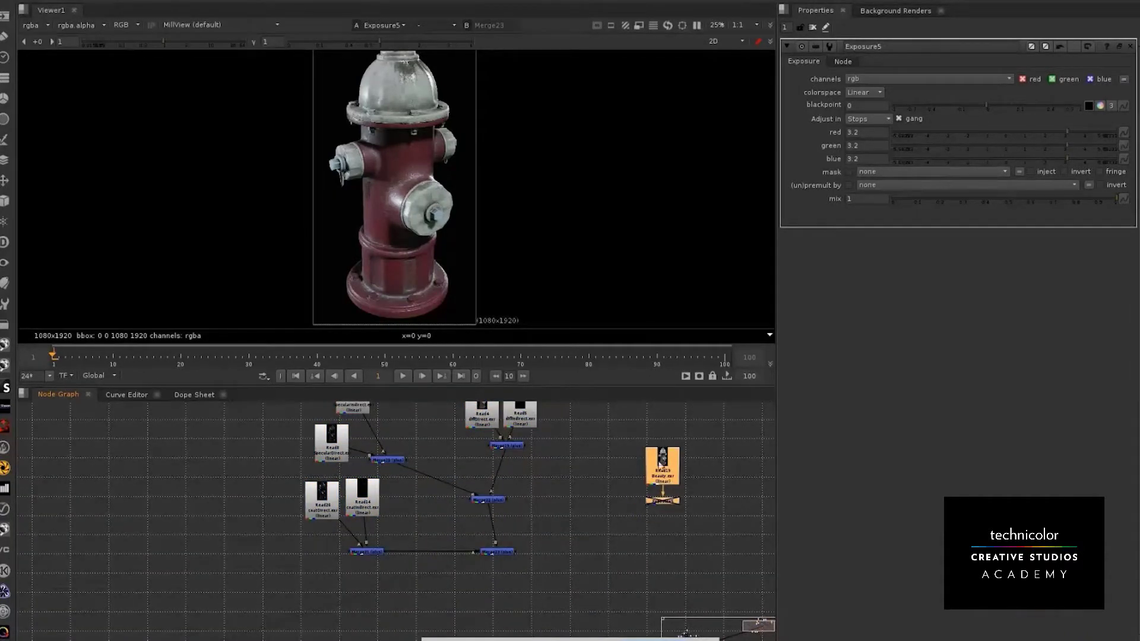
Re-enable the Exposure node under Beauty.exr and paste a copy of it below the final Merge node, viewing the copy's output
click(663, 501)
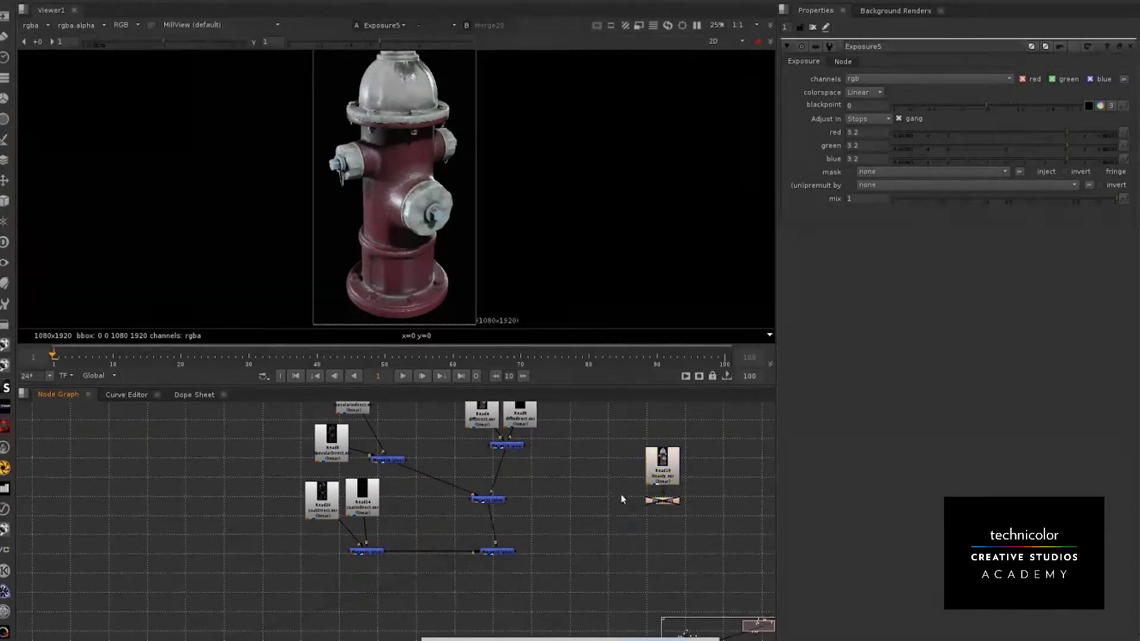
key(d)
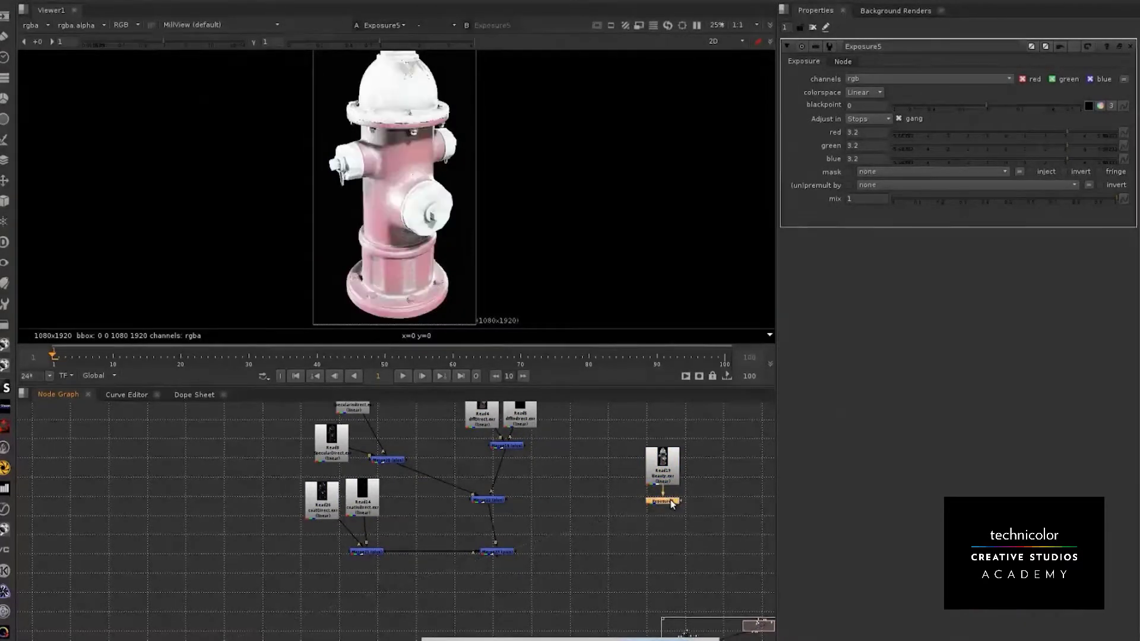
middle_drag(571, 440, 570, 450)
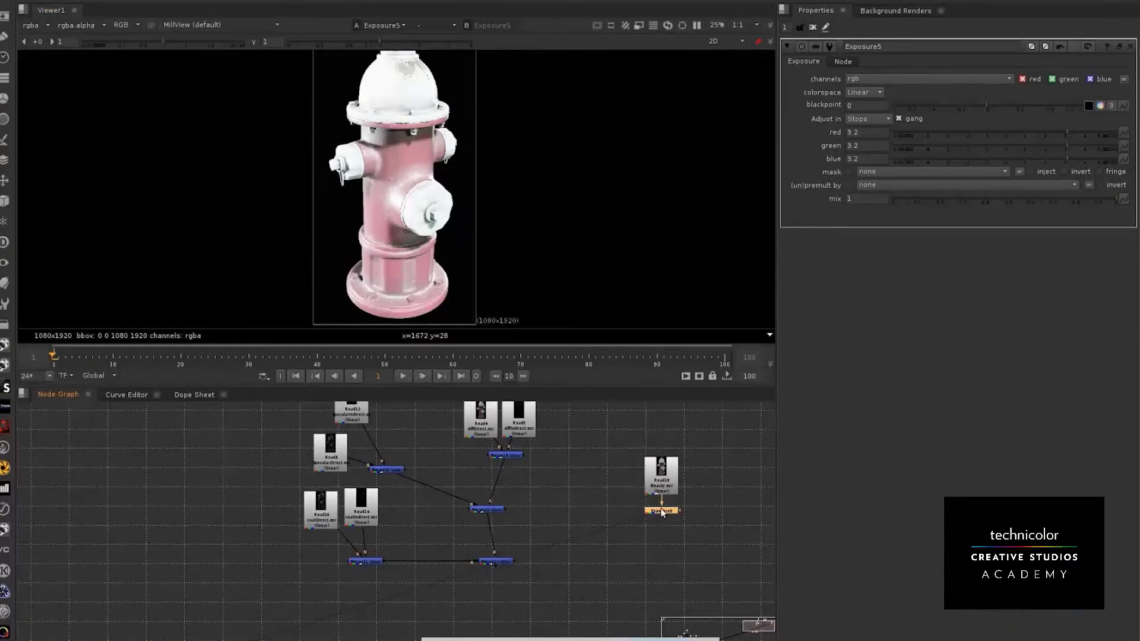
key(ctrl+c)
click(509, 563)
key(ctrl+v)
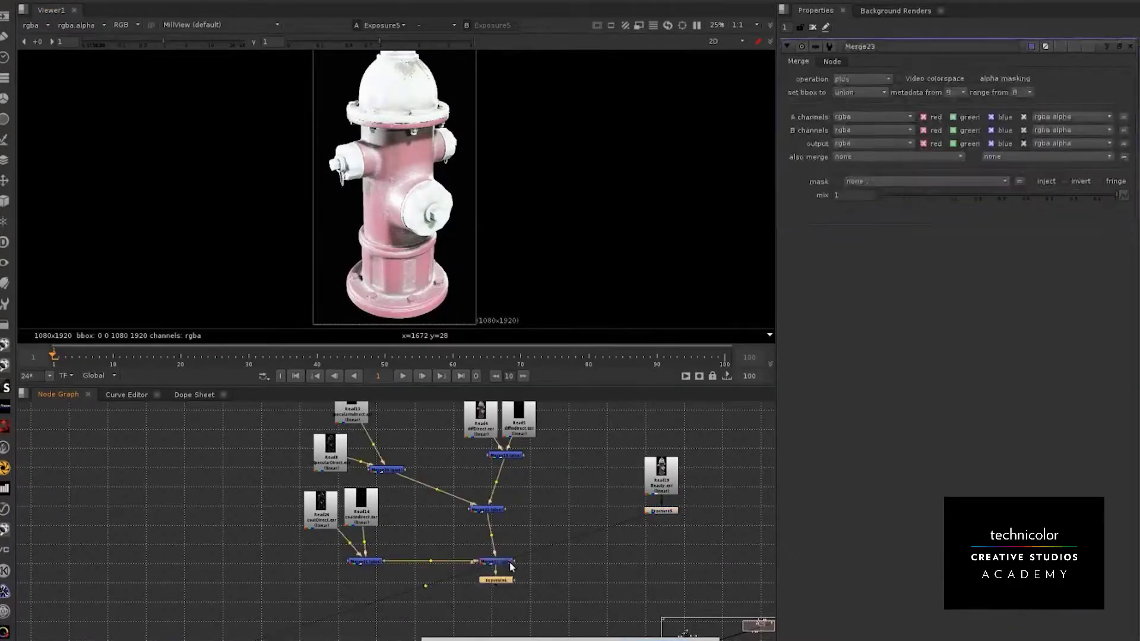
key(2)
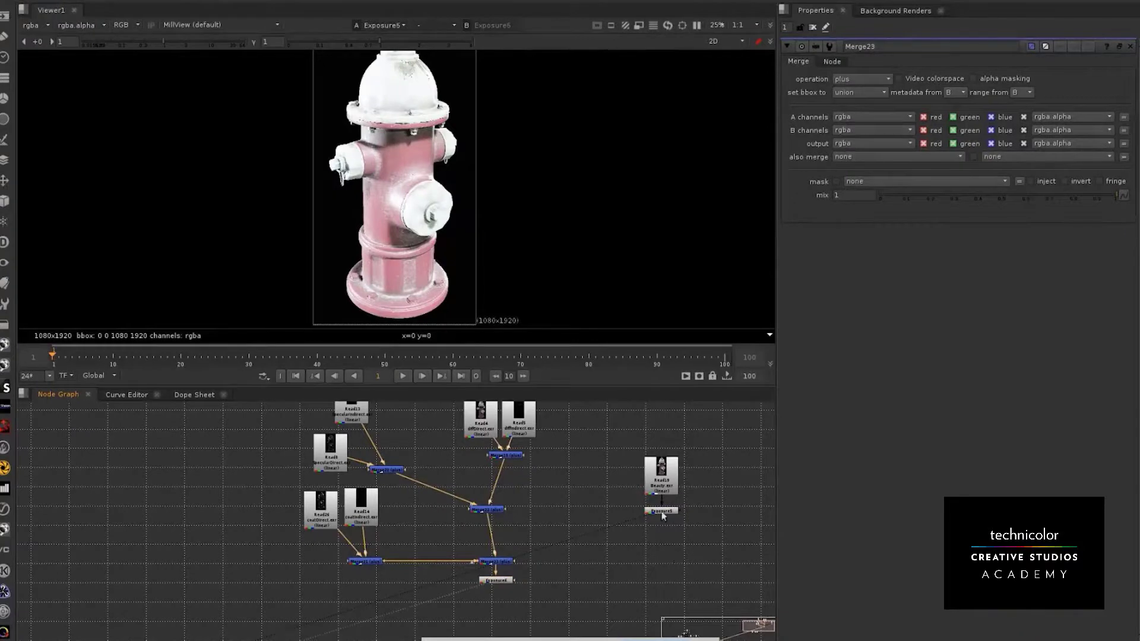
Compare the brightened Beauty image with the brightened final merge output in the viewer
click(662, 514)
key(1)
key(1)
key(2)
key(1)
middle_drag(401, 537, 401, 553)
middle_drag(449, 478, 445, 489)
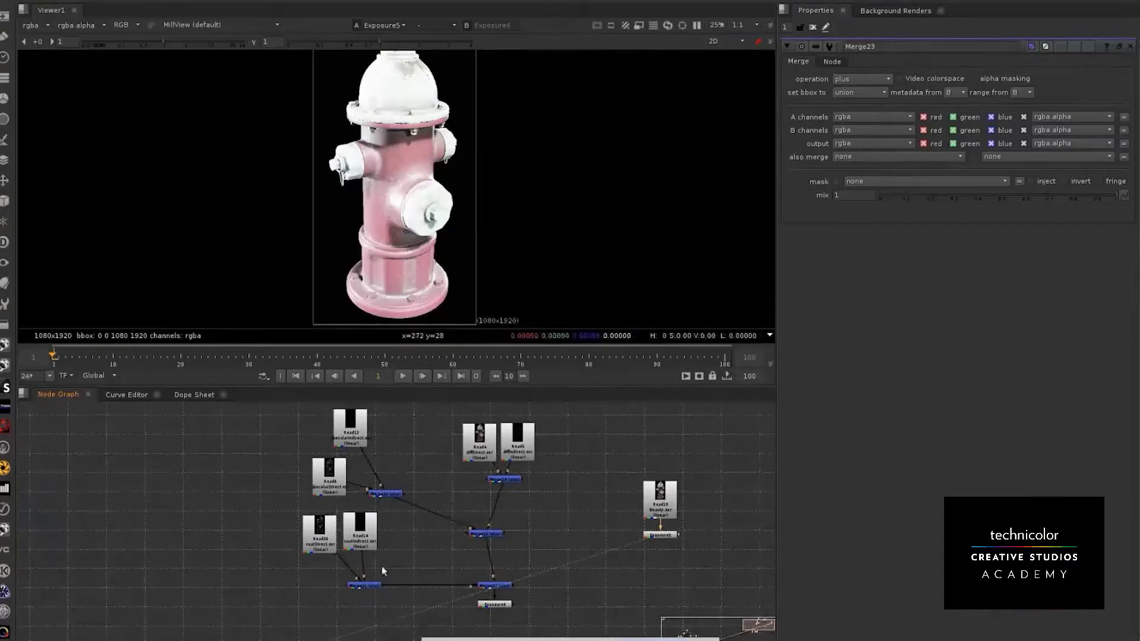
drag(419, 568, 272, 514)
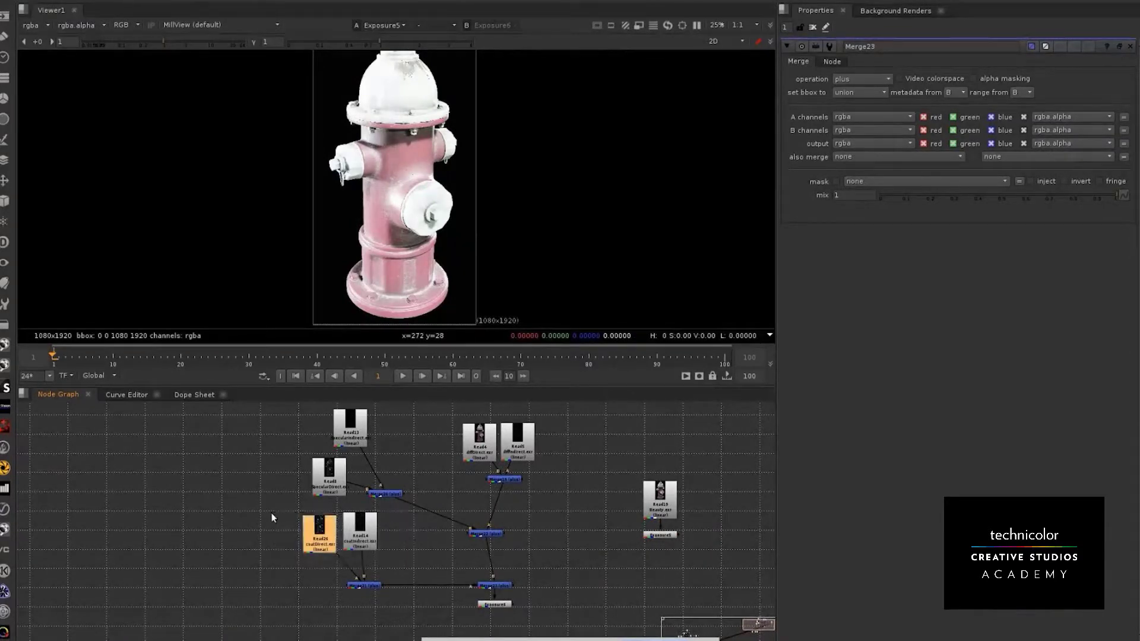
drag(452, 460, 541, 504)
middle_drag(541, 556, 497, 493)
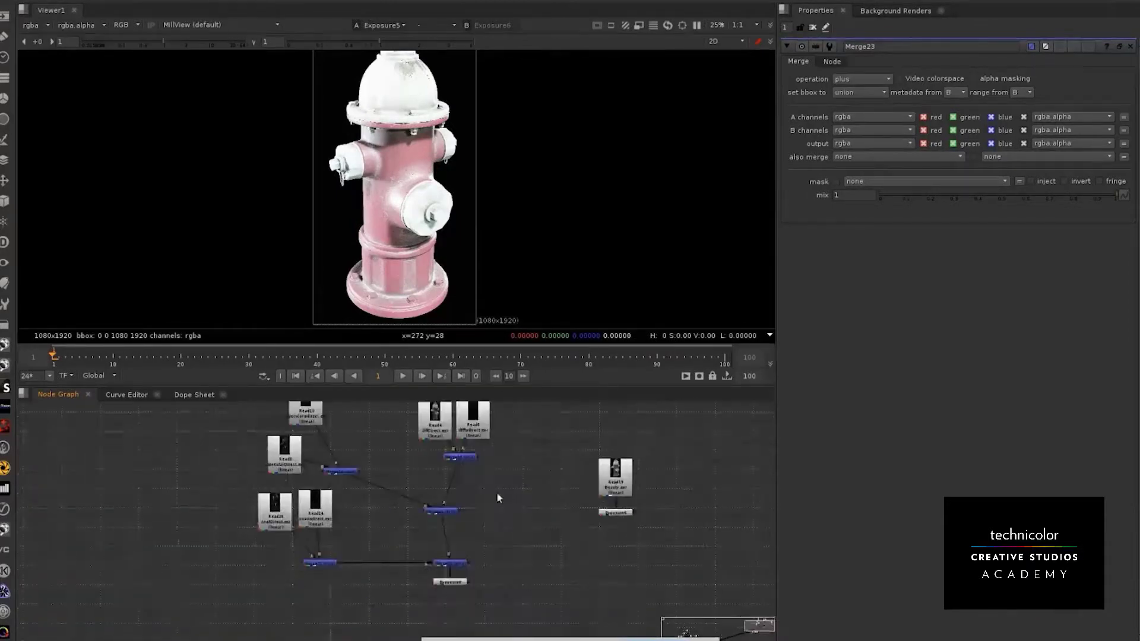
Delete the copied Exposure node below the final Merge node
drag(460, 584, 460, 598)
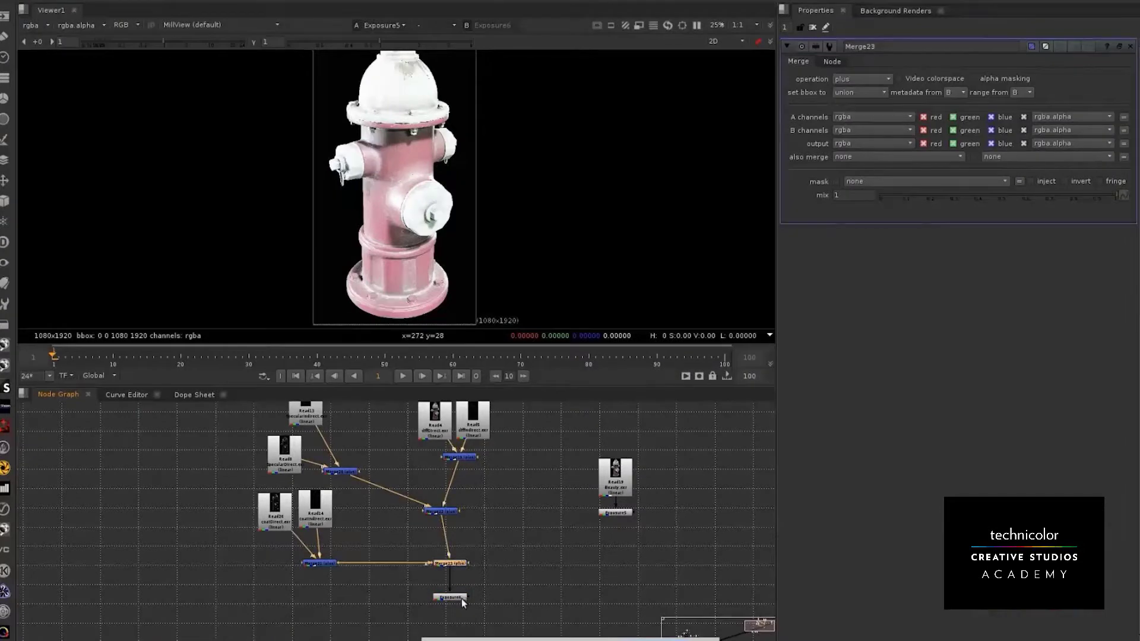
key(Delete)
click(495, 490)
middle_drag(519, 482, 509, 527)
Insert a new Exposure node between the diffuse merge and the Merge node that combines diffuse and specular
click(449, 499)
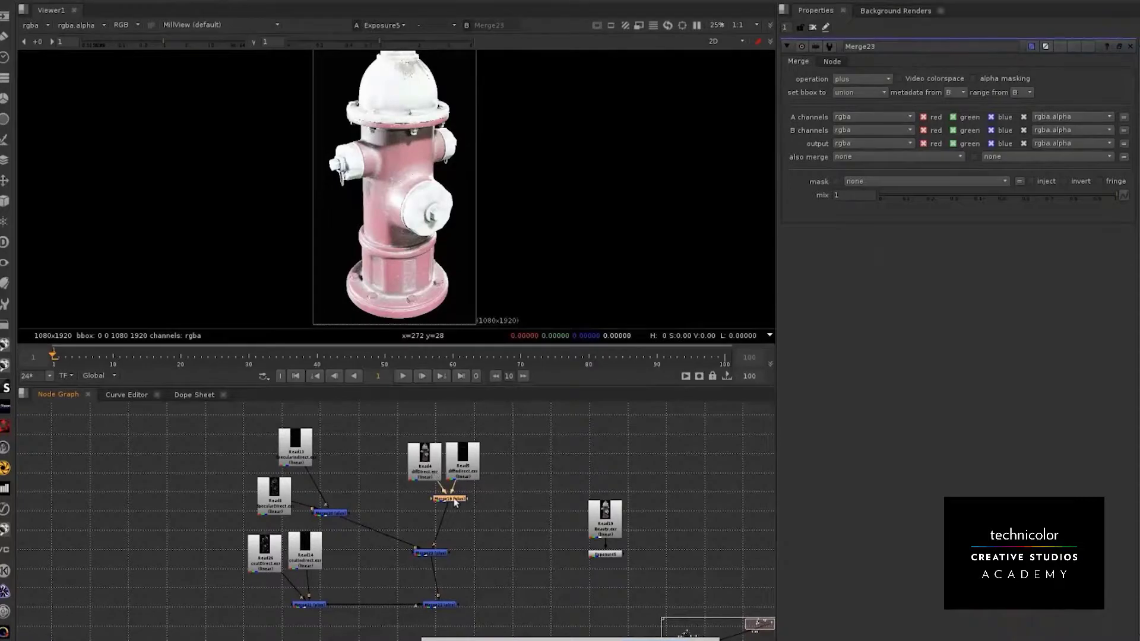
key(Tab)
text(expo)
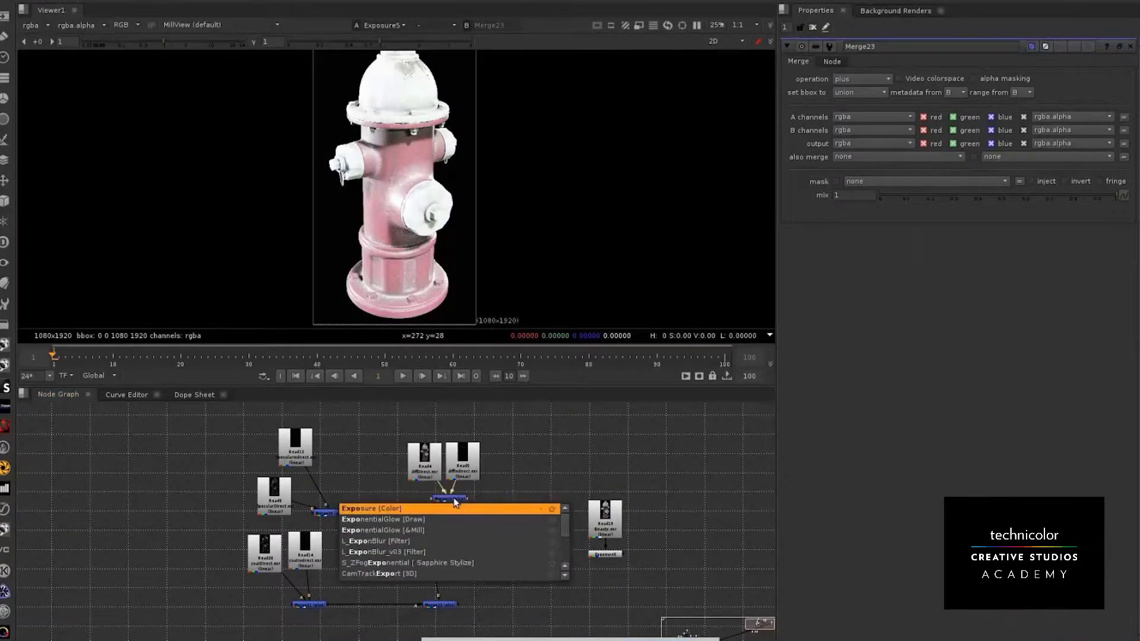
key(Return)
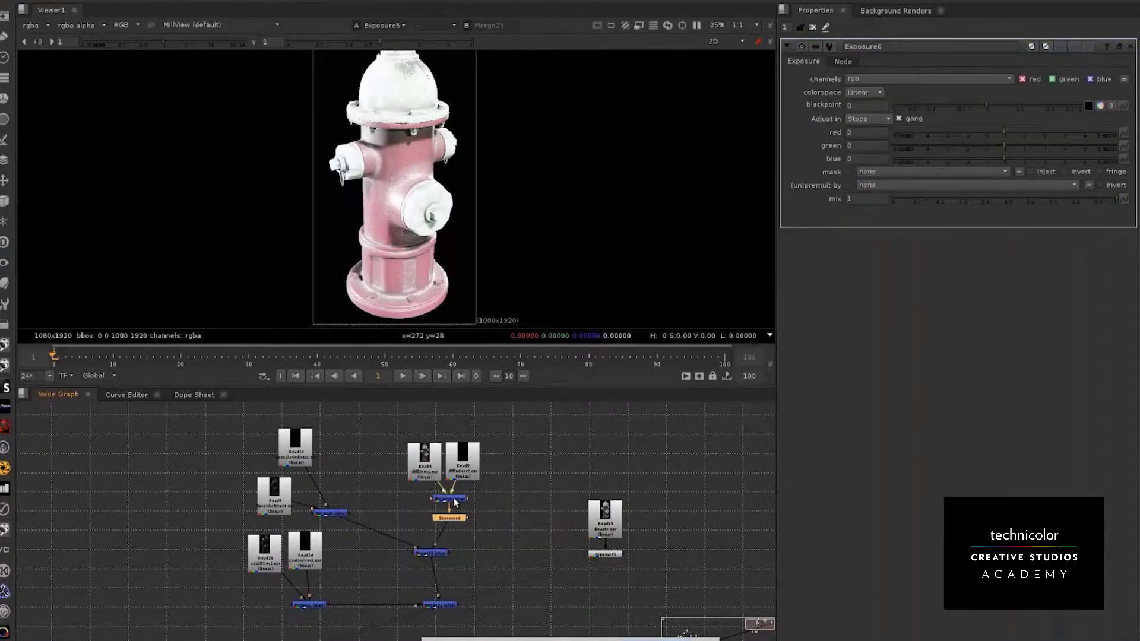
View the final merge output and set the viewer's A/B comparison mode to under
click(449, 604)
key(1)
key(2)
key(1)
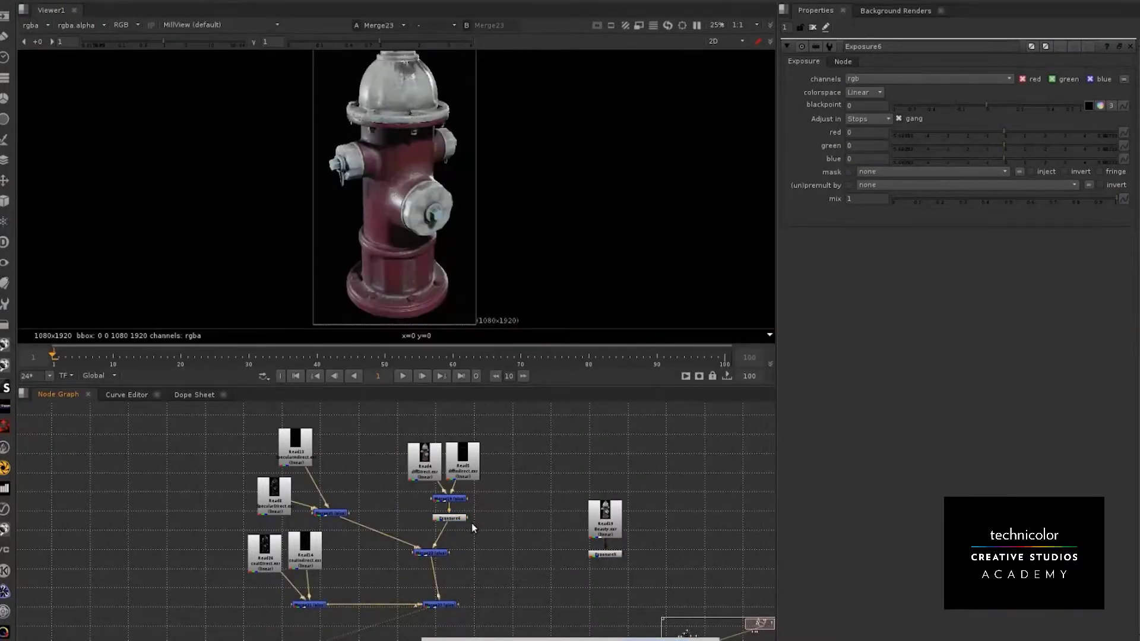
click(451, 25)
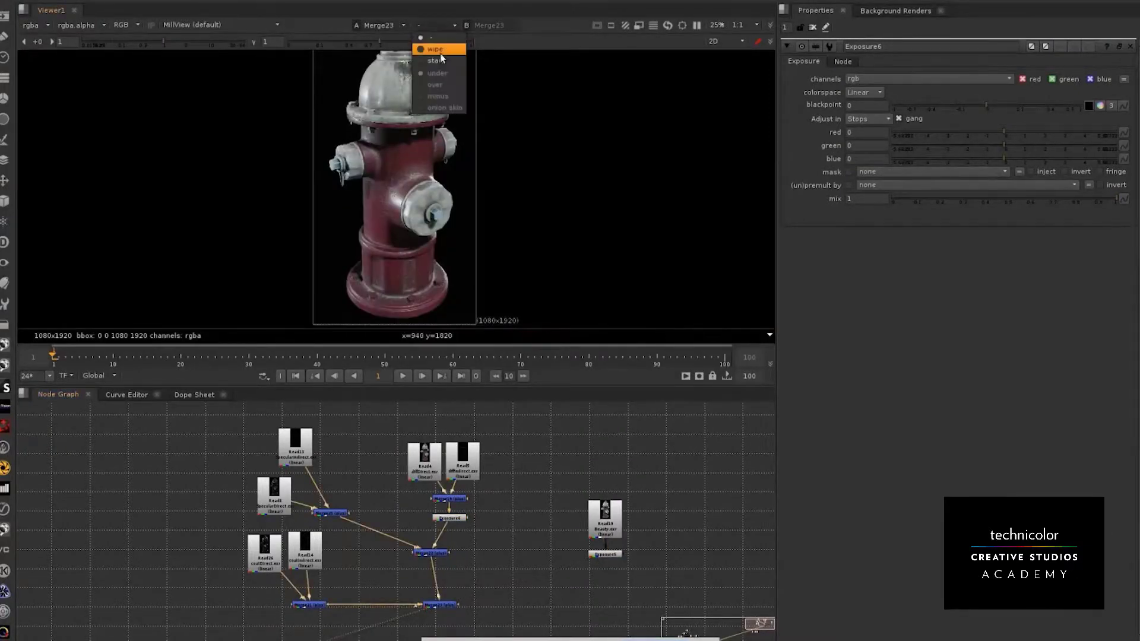
click(437, 73)
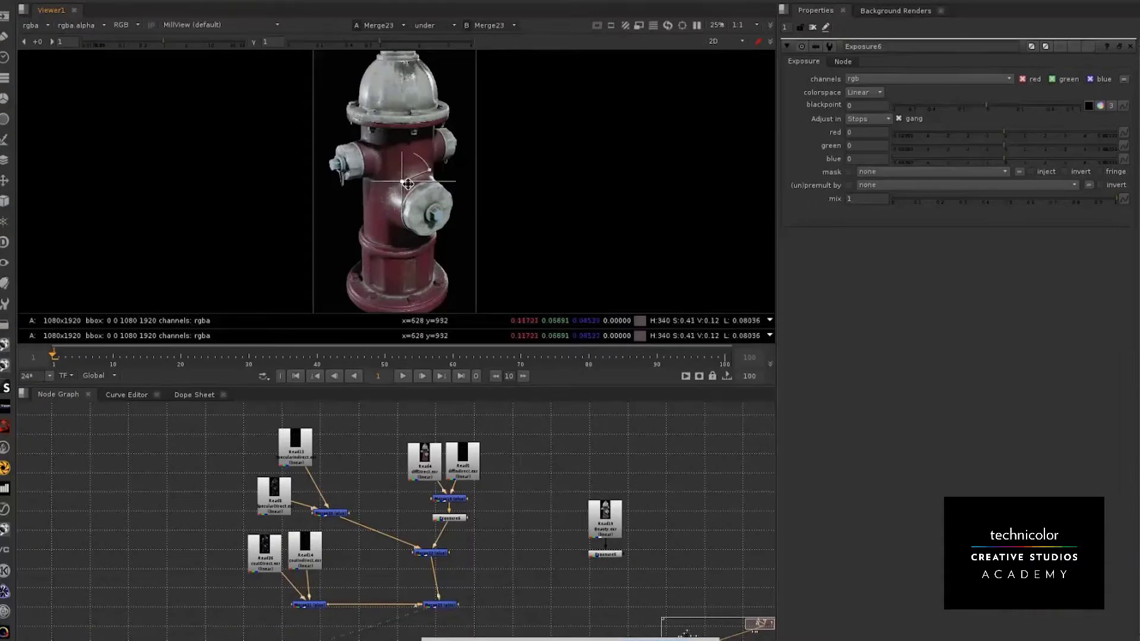
Raise the Exposure node under the diffuse merge to 1.15 stops on red, green and blue
click(449, 517)
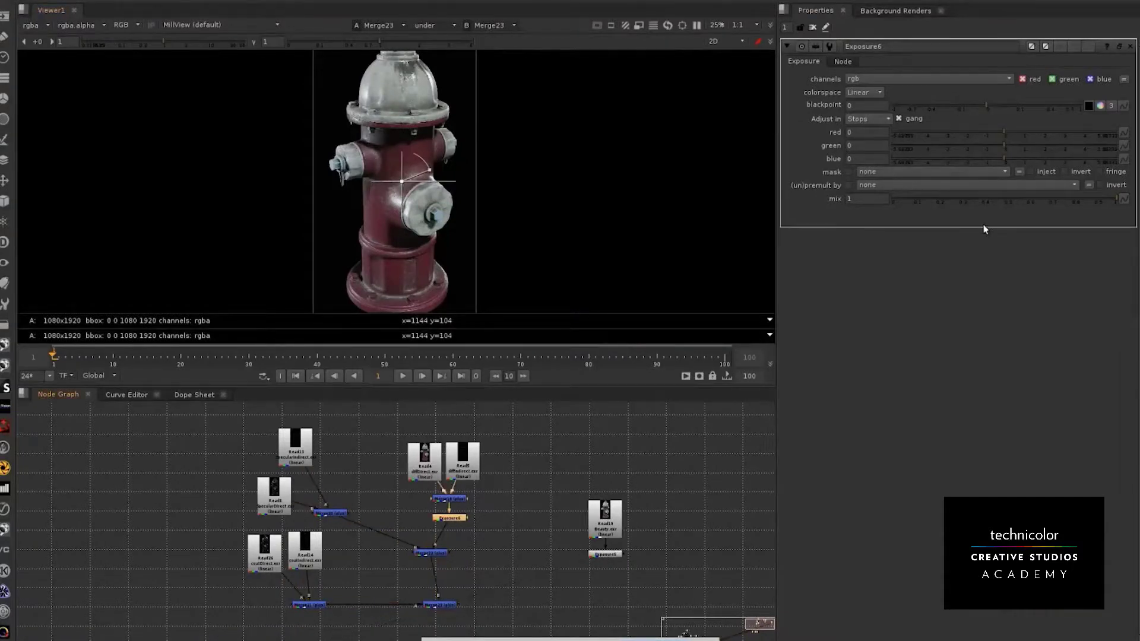
drag(1003, 132, 1025, 132)
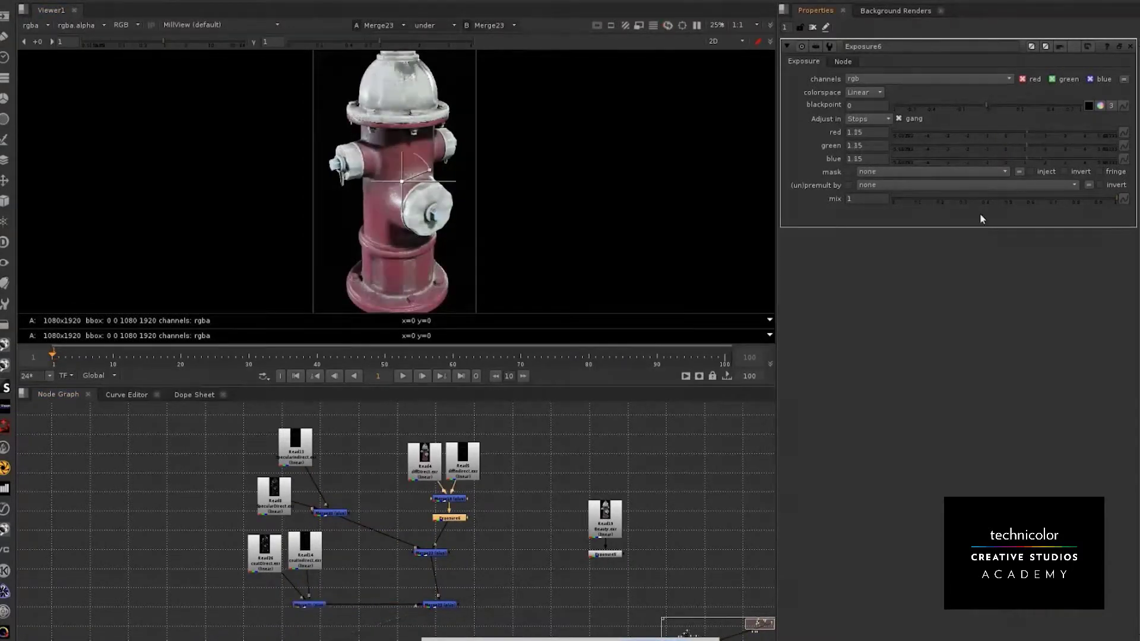
Compare the Beauty pass's Exposure node with the final merge in the viewer and set the diffuse Exposure node to 0.8 stops
click(615, 554)
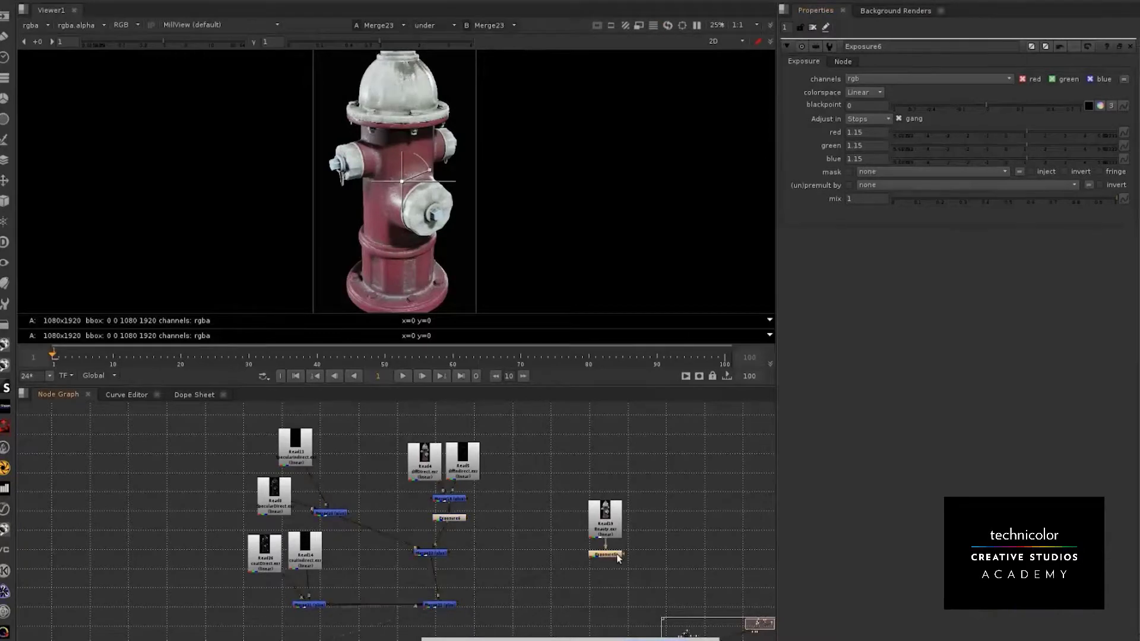
key(1)
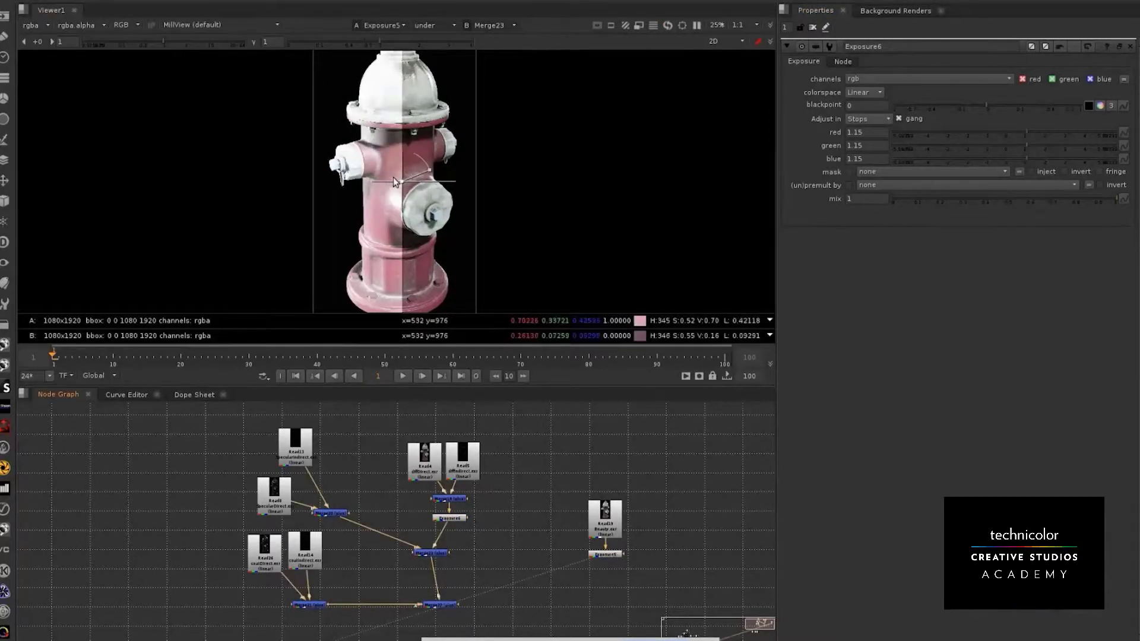
click(452, 518)
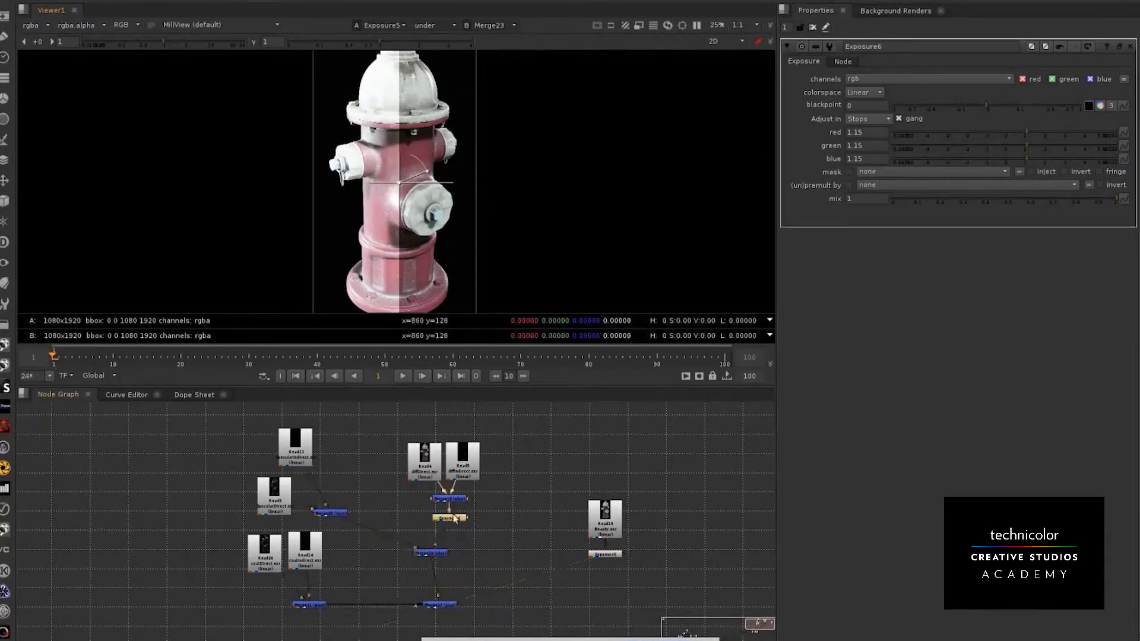
mouse_move(1023, 134)
mouse_down()
mouse_move(1046, 140)
mouse_move(995, 144)
mouse_move(1080, 138)
mouse_move(1021, 138)
mouse_up()
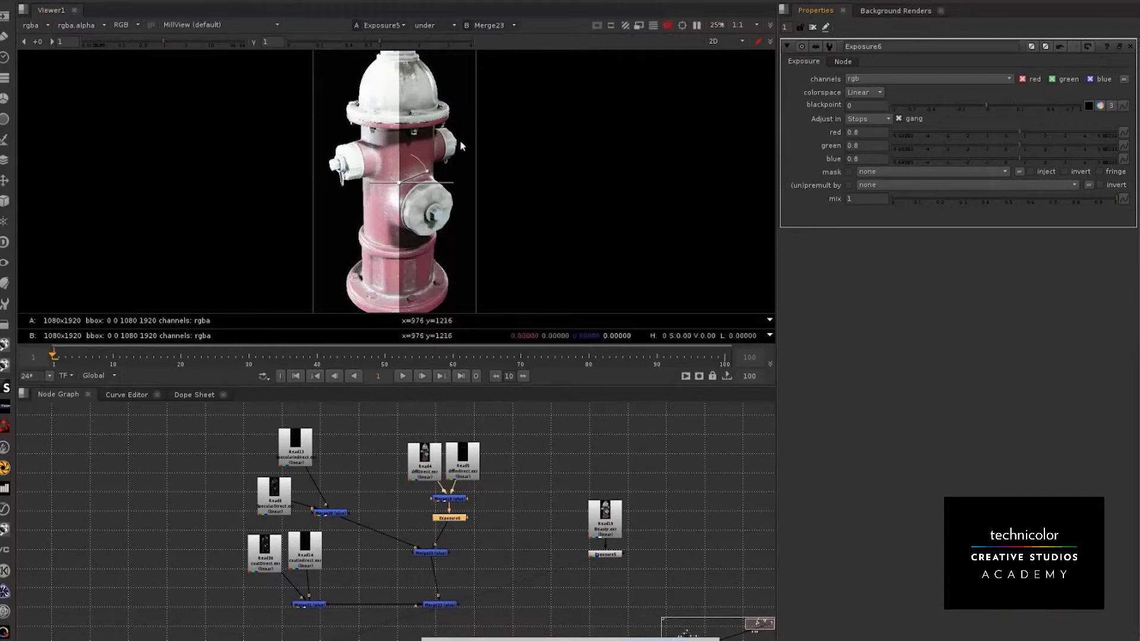
scroll(425, 104, up, 3)
scroll(445, 112, up, 6)
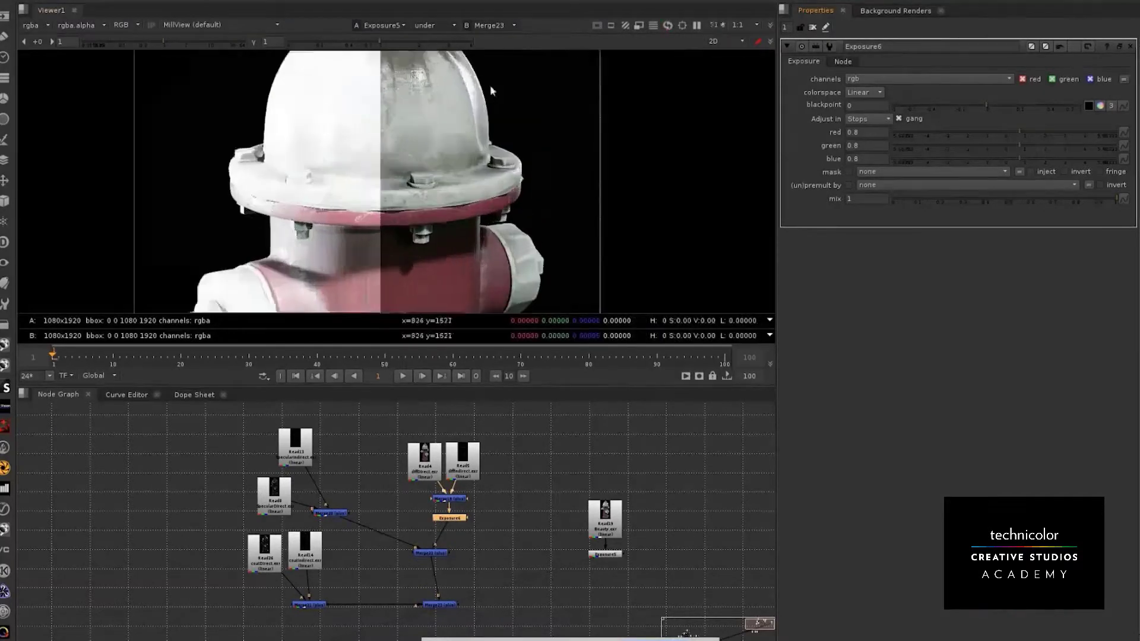
mouse_move(1024, 136)
mouse_down()
mouse_move(1062, 129)
mouse_move(1004, 133)
mouse_up()
key(ctrl+z)
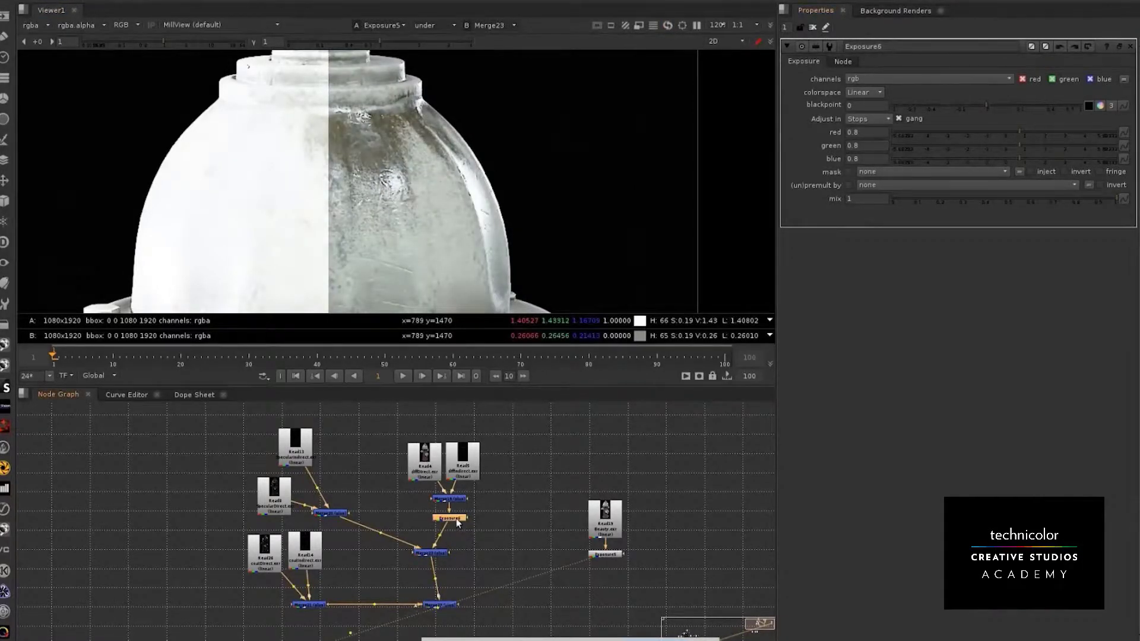
Disable the diffuse Exposure node and insert a new Exposure node below the merge of the direct and indirect coat passes
key(d)
click(314, 604)
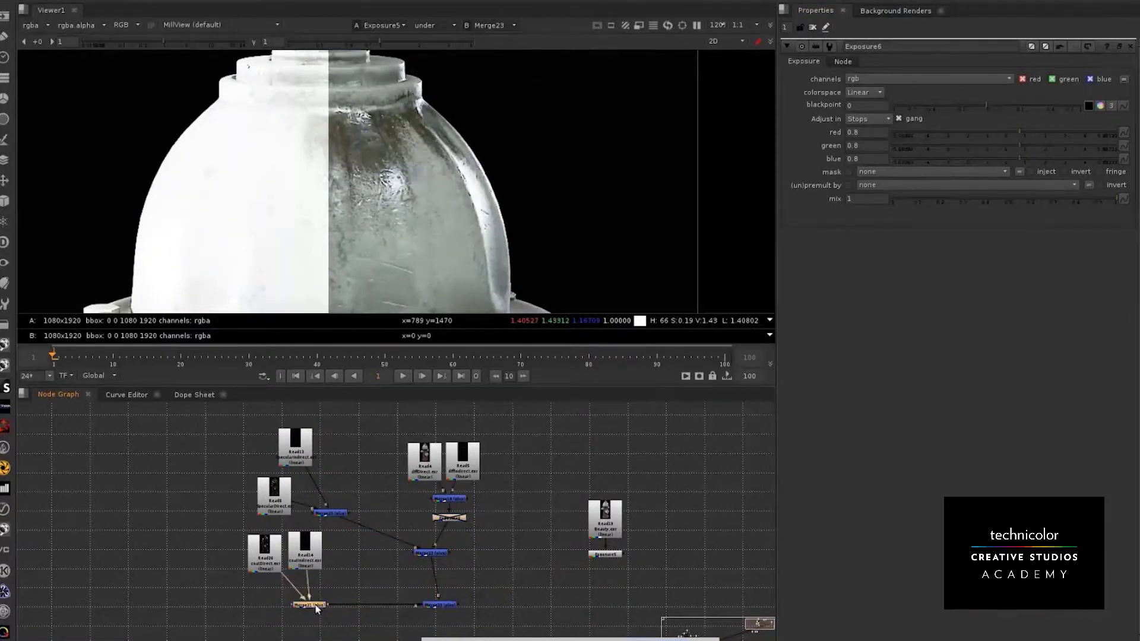
key(Tab)
text(exp)
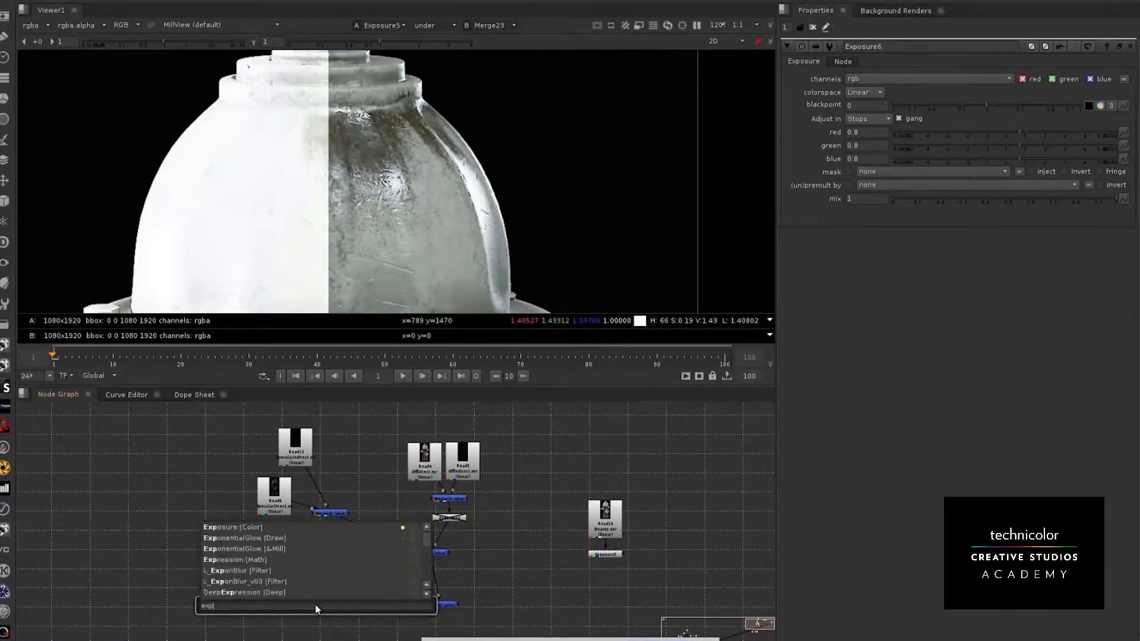
key(Down)
key(Return)
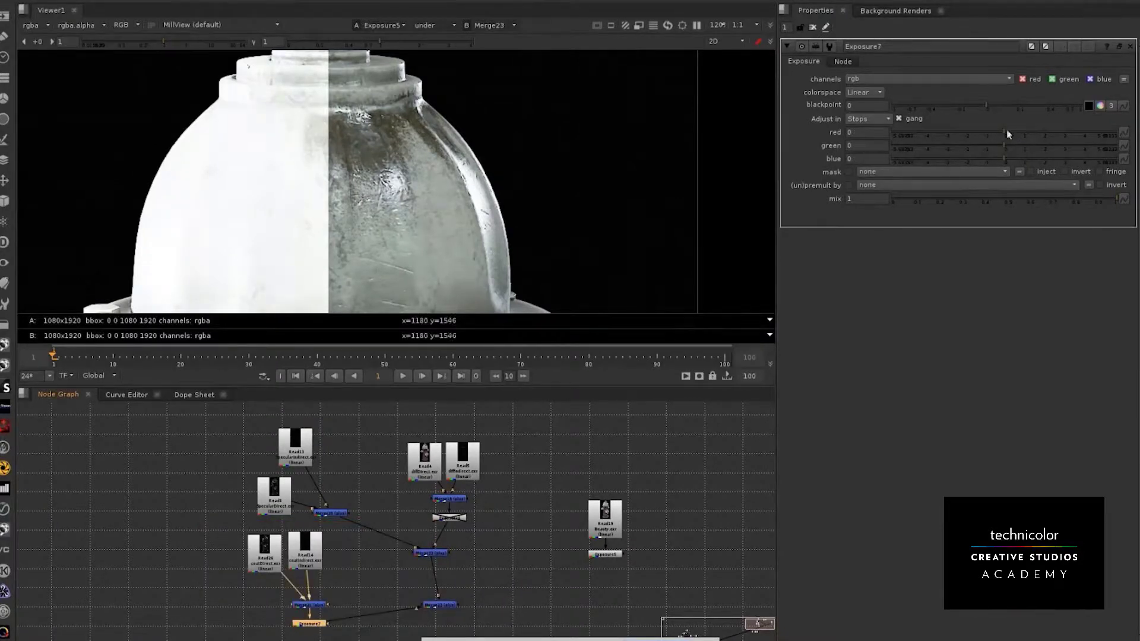
Set the coat Exposure node to 0.35 stops and view the final merge output without the A/B comparison
mouse_move(1003, 131)
mouse_down()
mouse_move(1080, 132)
mouse_move(1010, 134)
mouse_up()
key(f)
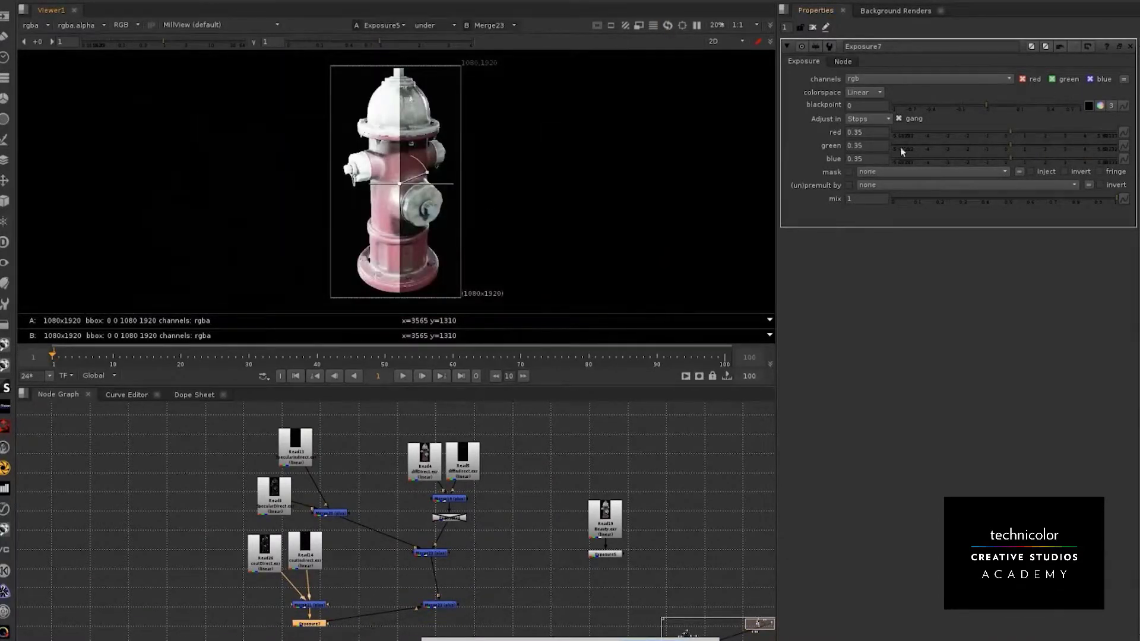
key(w)
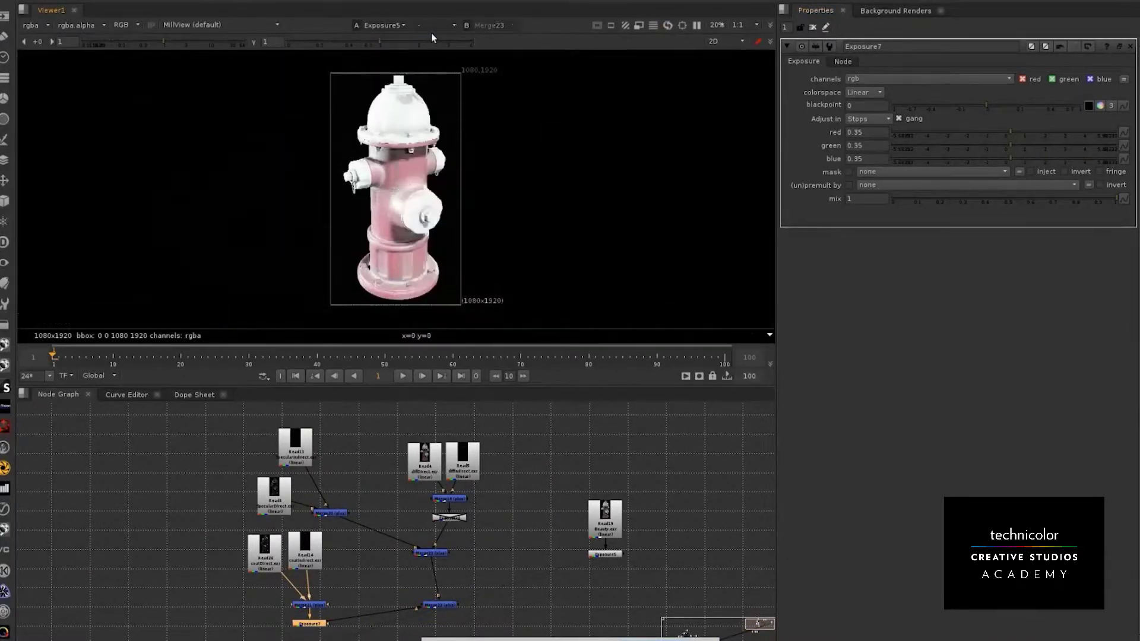
middle_drag(430, 601, 441, 560)
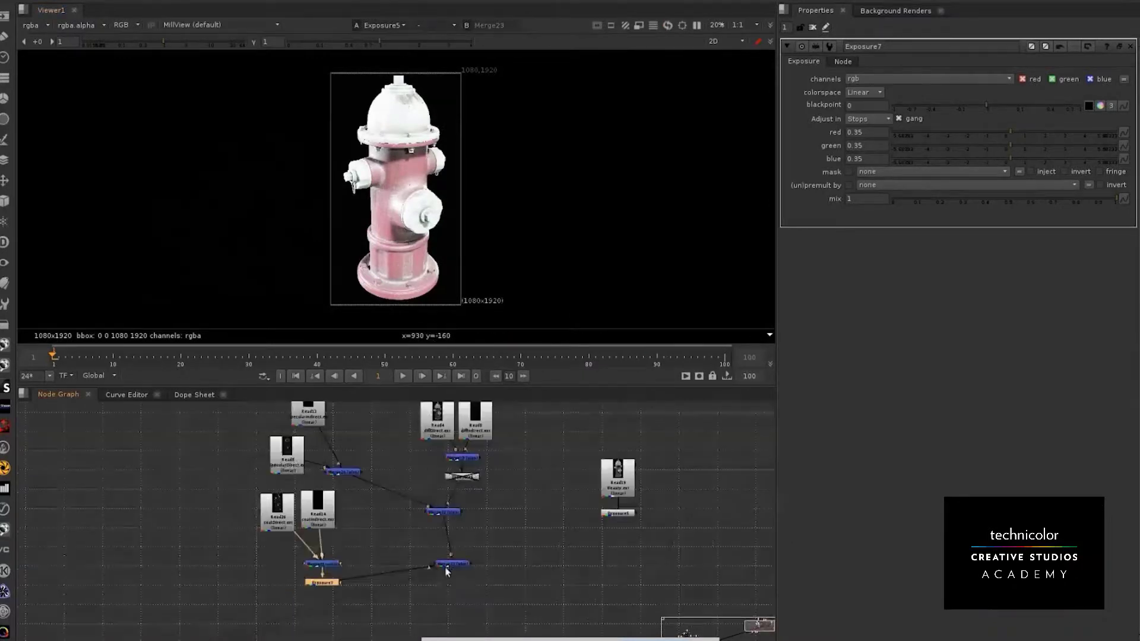
click(446, 568)
key(2)
Raise the coat Exposure node to 2.4 stops on red, green and blue
click(322, 584)
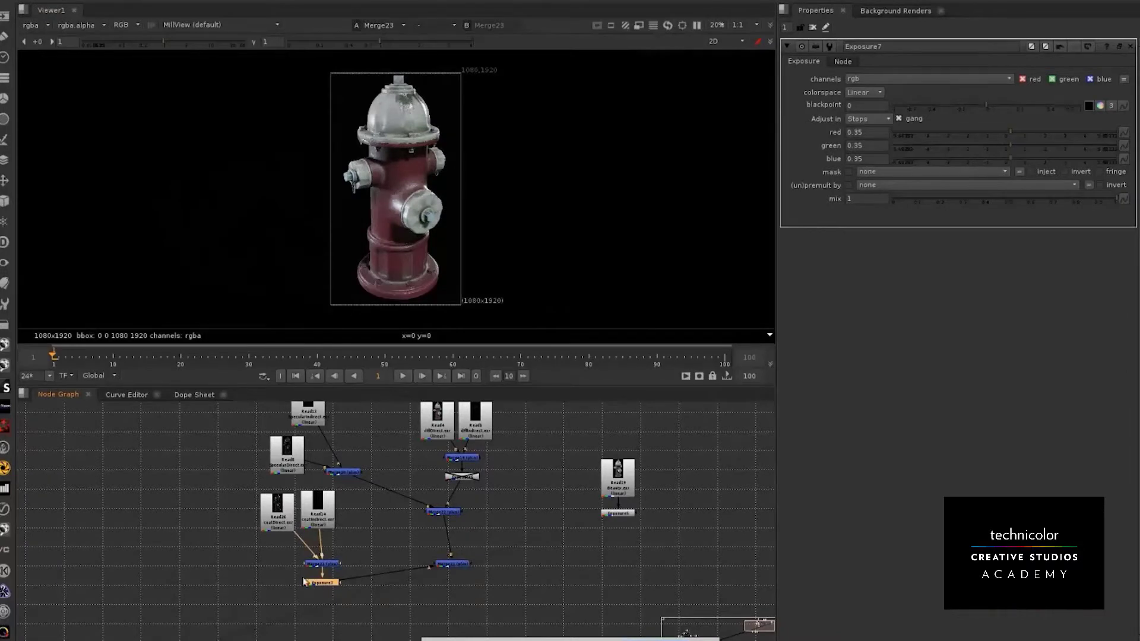
click(294, 576)
click(316, 583)
drag(1014, 132, 1052, 133)
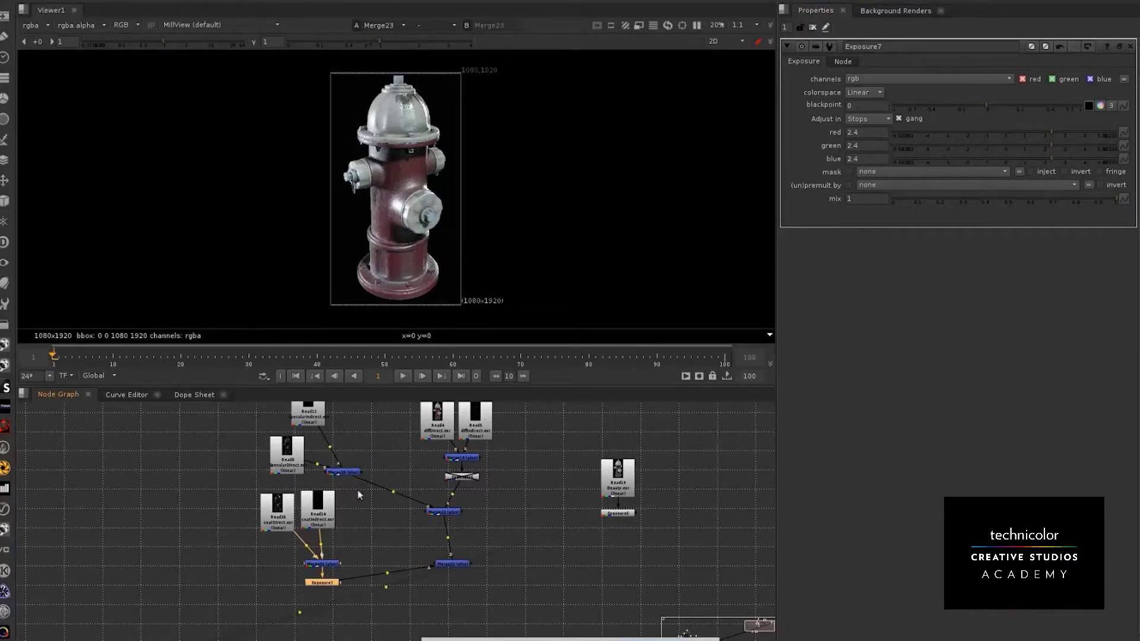
Go to the finished node tree and examine its ID mask branches, viewing the combined masks through to the dot that feeds the diffuse merge
scroll(443, 471, down, 3)
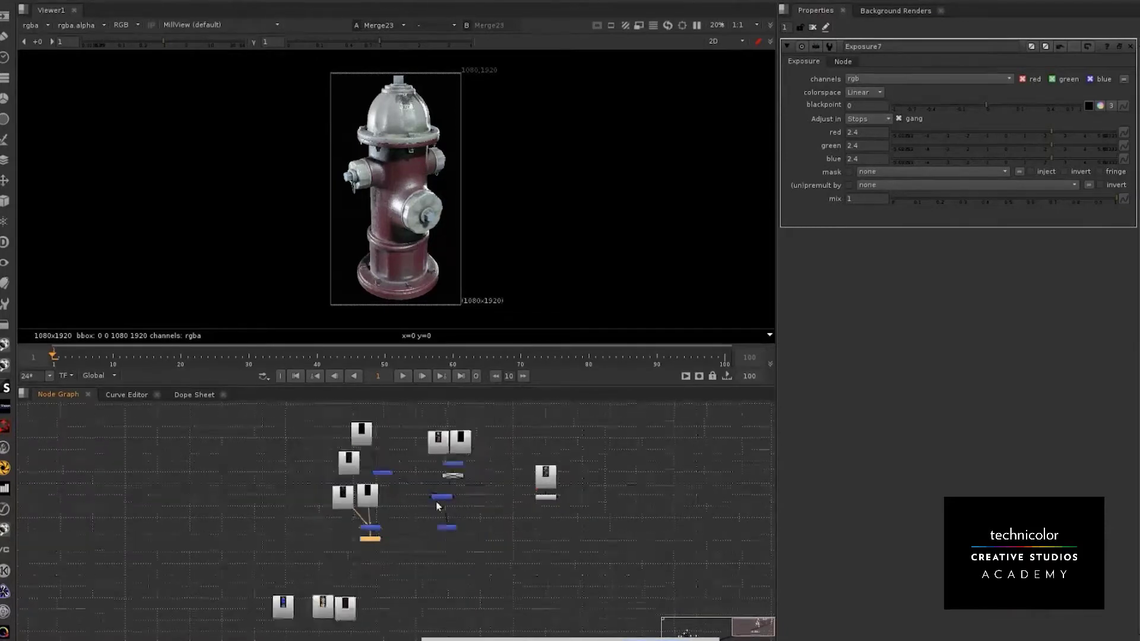
scroll(209, 510, up, 4)
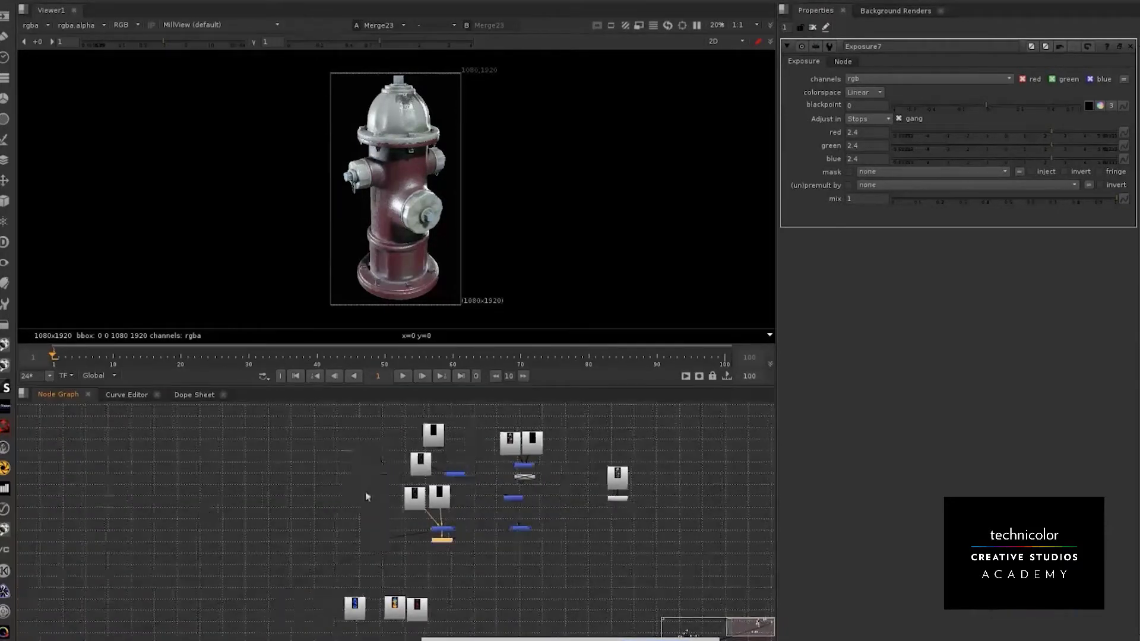
middle_drag(266, 530, 275, 530)
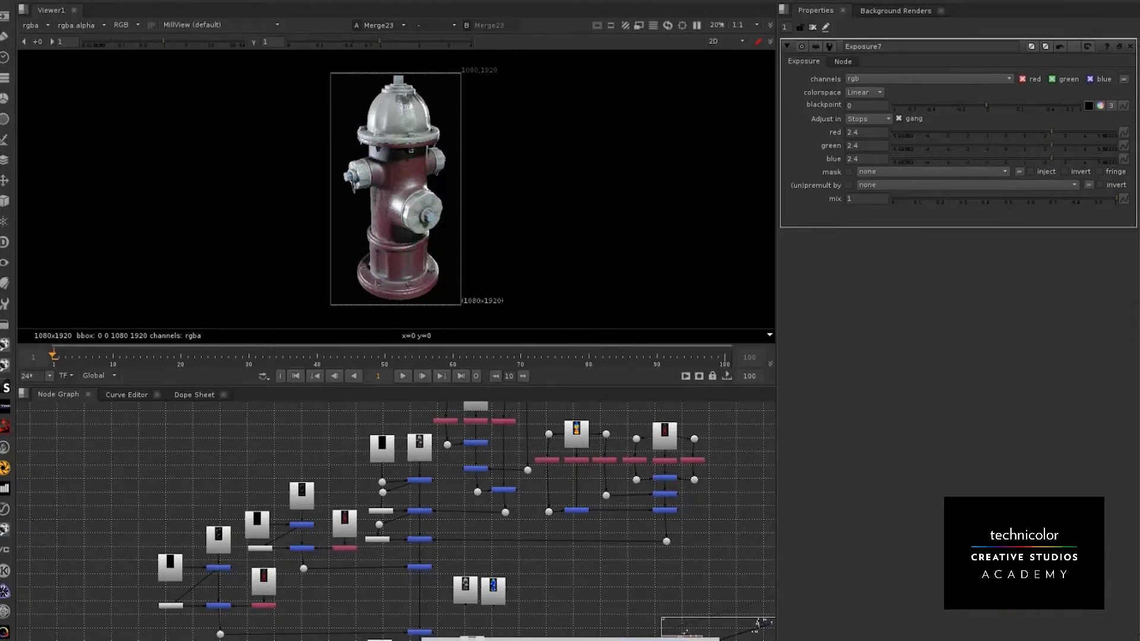
scroll(482, 464, down, 5)
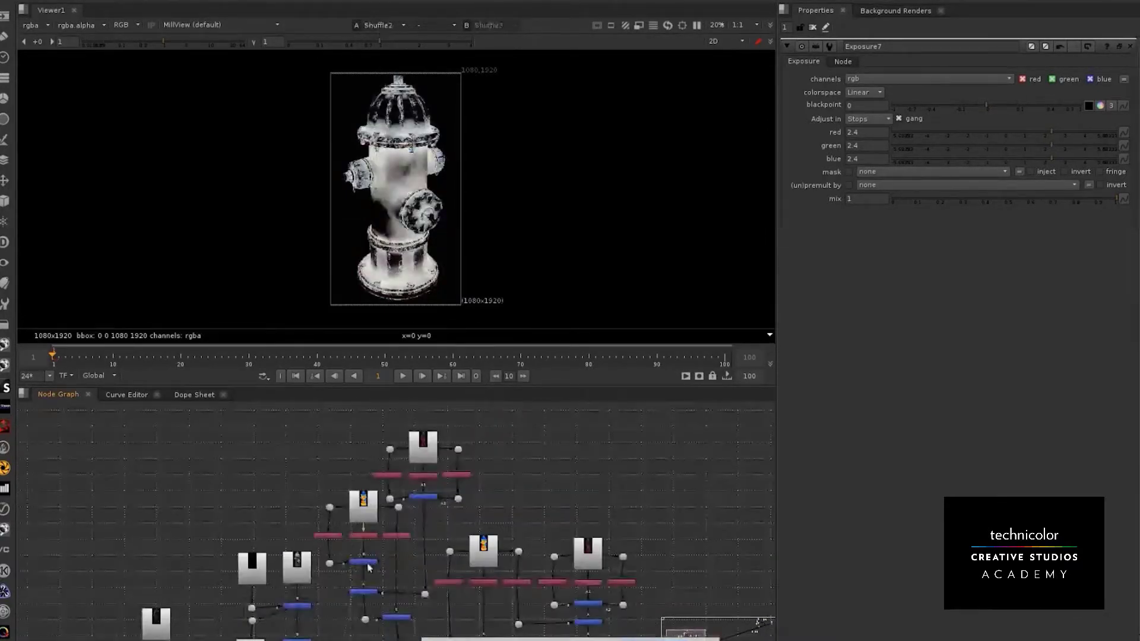
scroll(382, 145, up, 1)
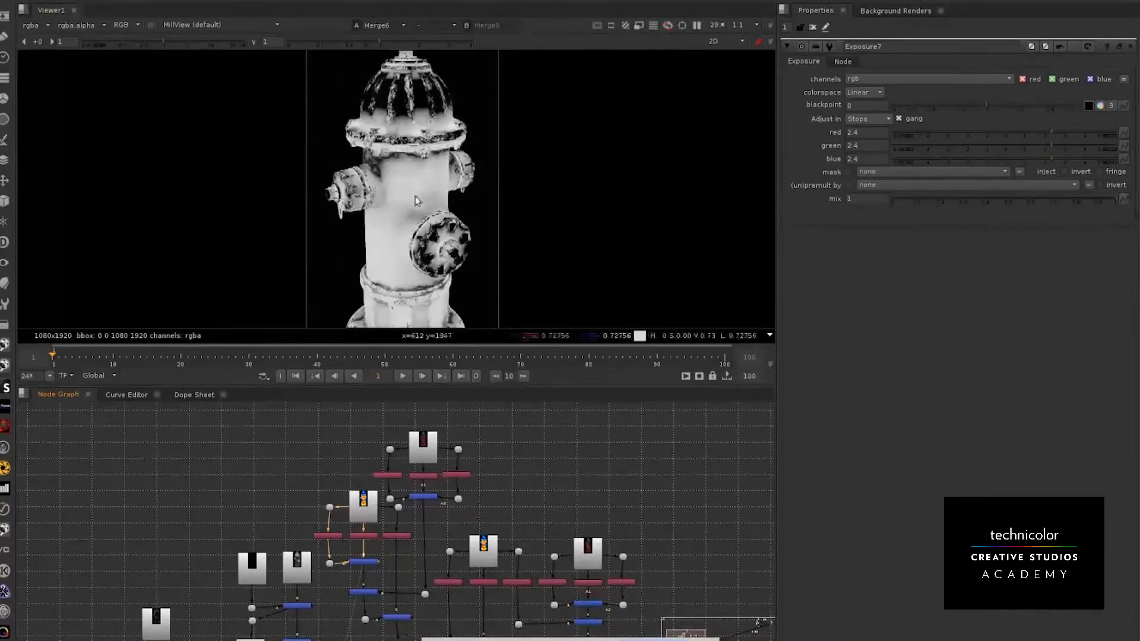
scroll(380, 237, up, 1)
middle_drag(396, 557, 397, 514)
click(398, 601)
key(1)
middle_drag(394, 66, 384, 83)
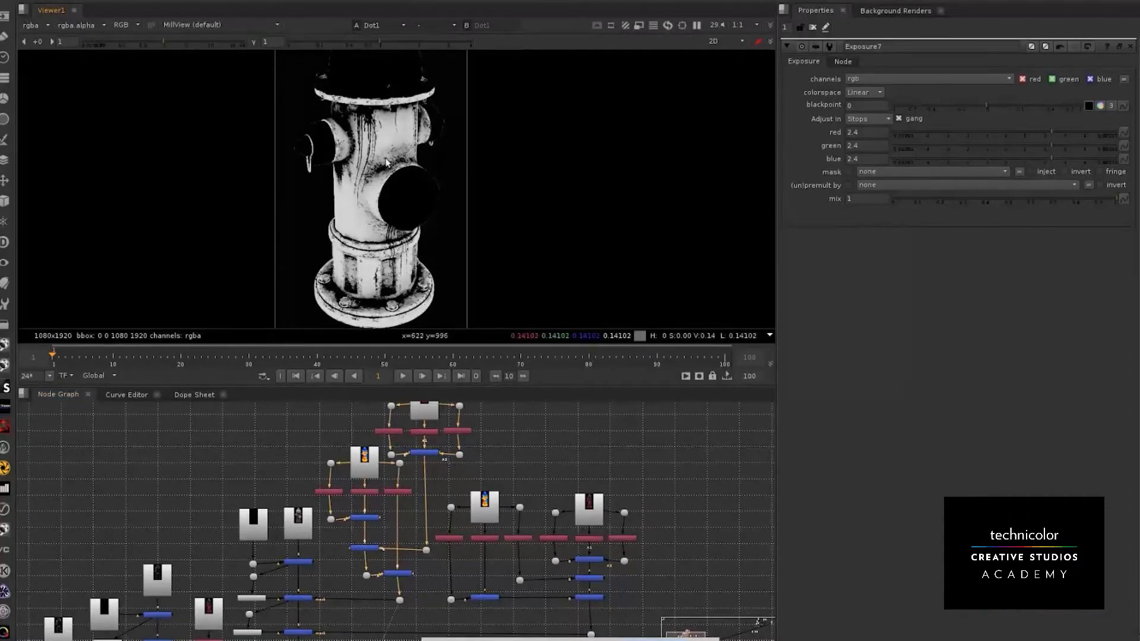
View the masked diffuse merge and open the properties of the Exposure node feeding it
middle_drag(372, 587, 384, 478)
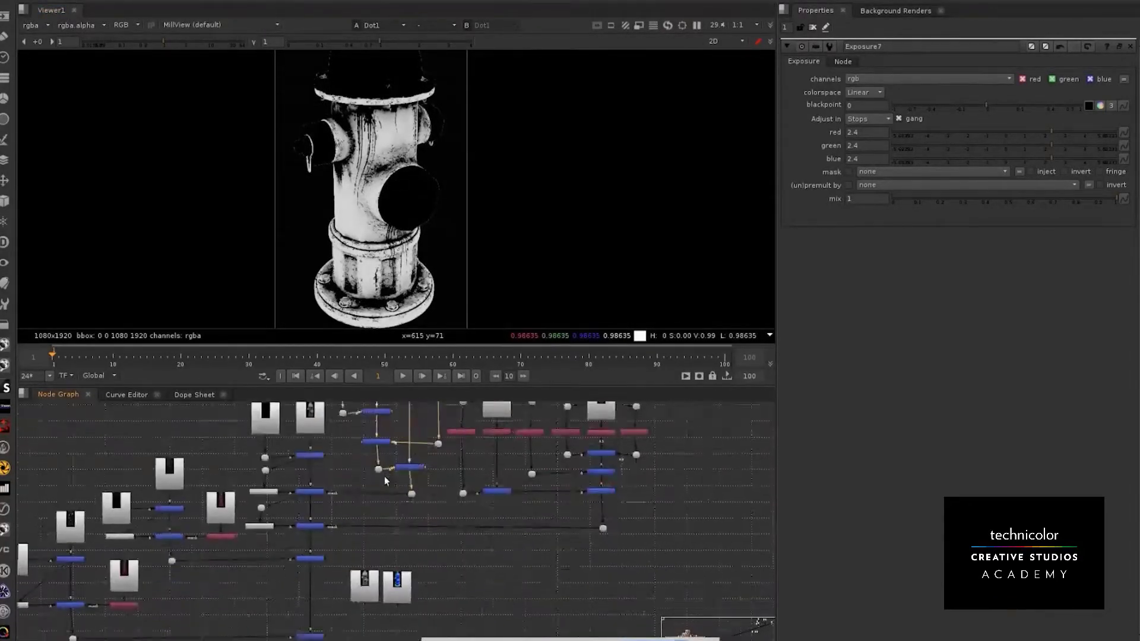
click(307, 492)
key(1)
double_click(307, 492)
double_click(270, 492)
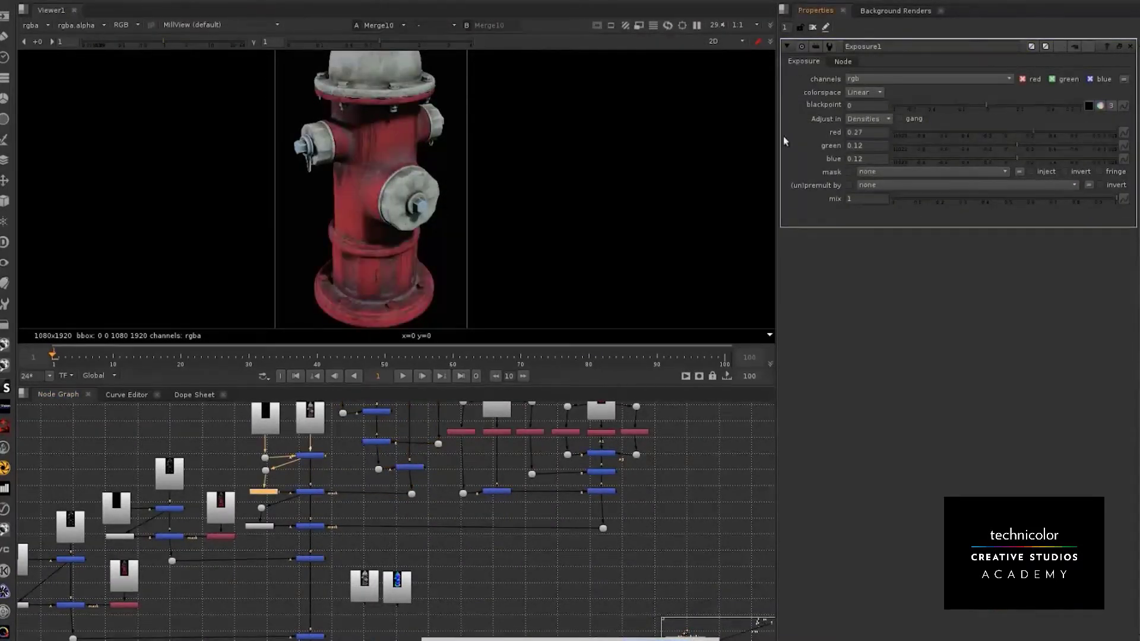
scroll(270, 509, down, 3)
middle_drag(345, 409, 345, 482)
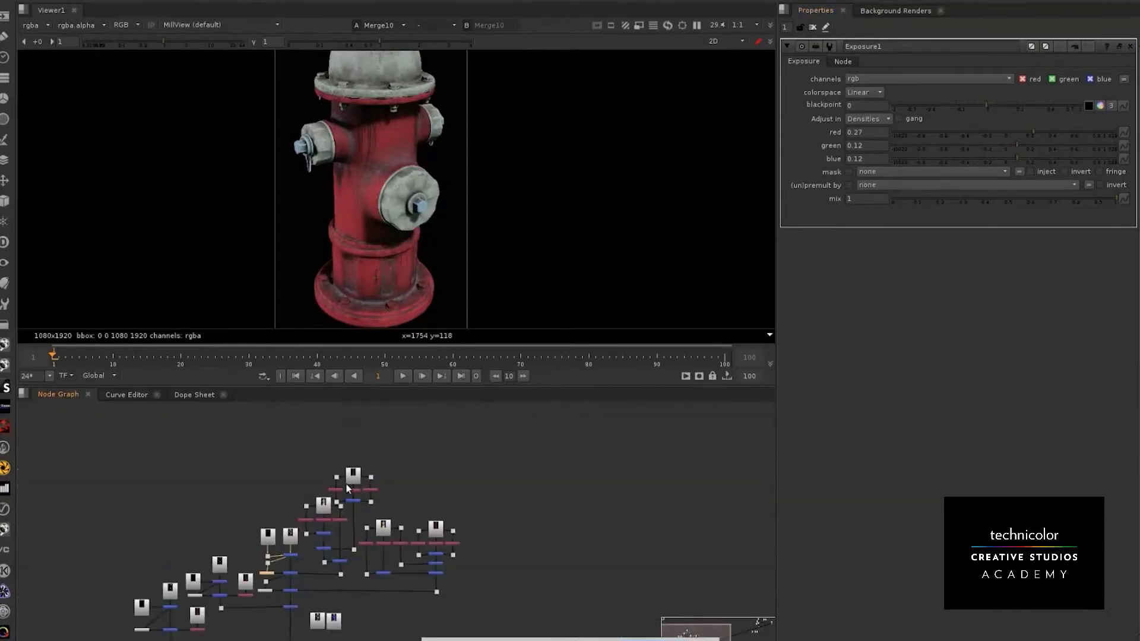
drag(291, 434, 484, 572)
click(551, 550)
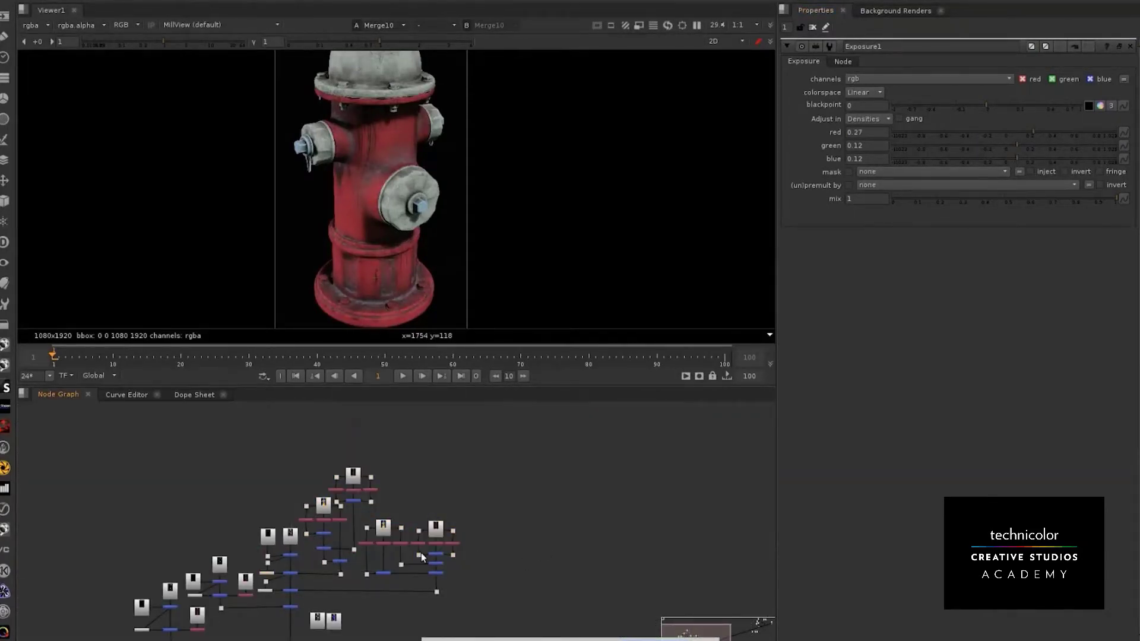
View the Shuffle nodes that supply the ID masks for the specular and coat branches
middle_drag(423, 551, 440, 500)
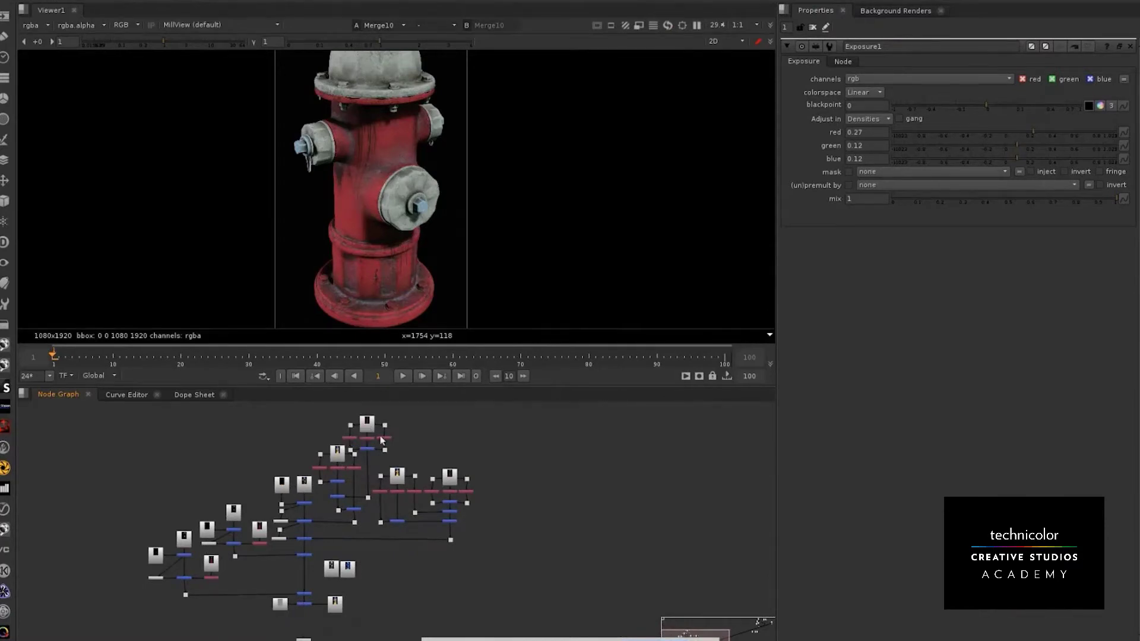
middle_drag(348, 572, 376, 523)
scroll(269, 493, up, 4)
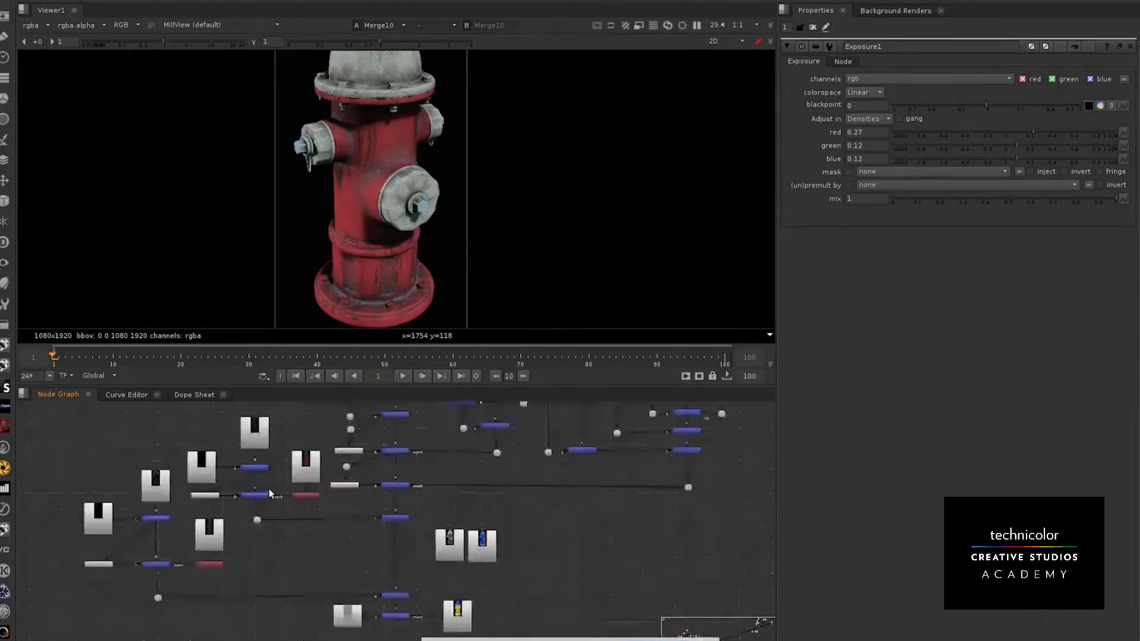
scroll(269, 493, up, 1)
middle_drag(289, 476, 340, 519)
scroll(340, 519, up, 1)
click(383, 549)
key(1)
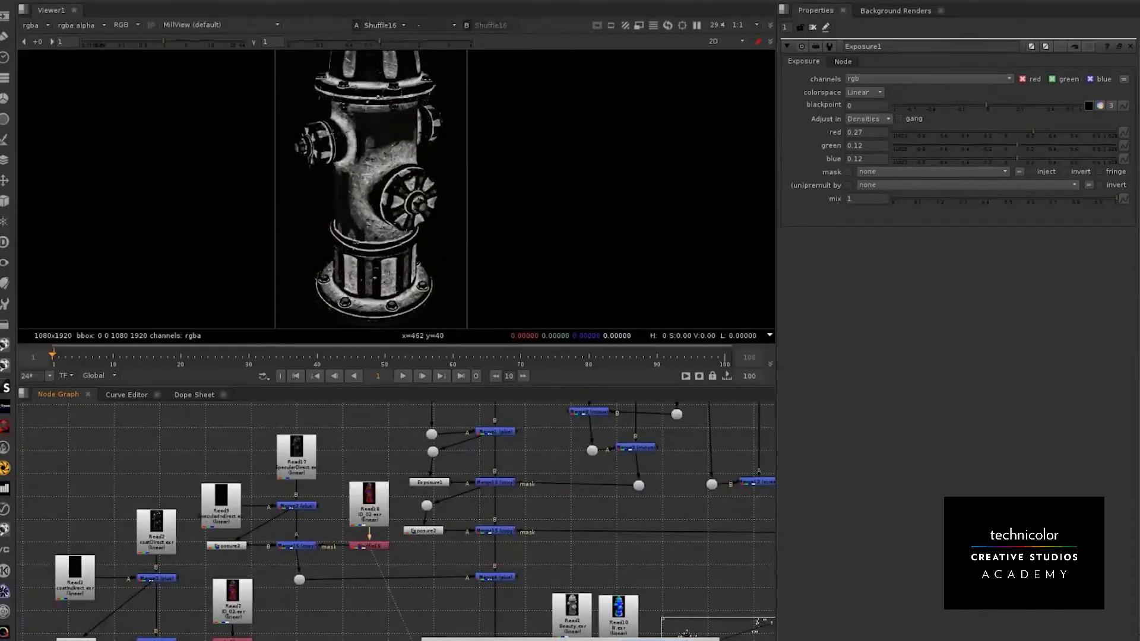
click(232, 638)
key(1)
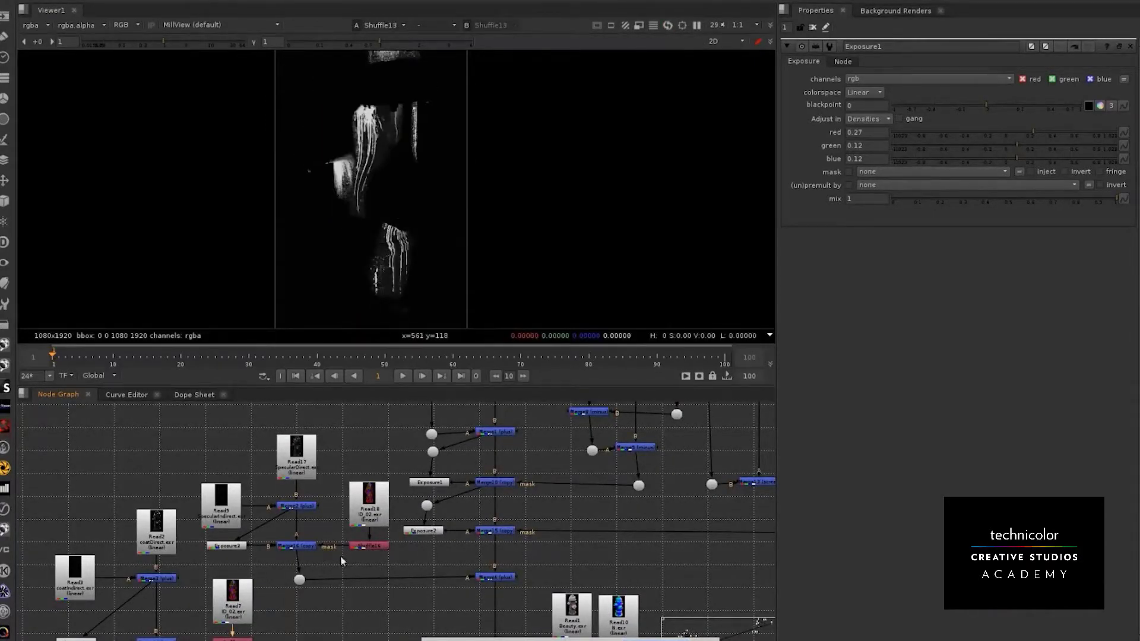
View the masked specular merge, and recheck the specular and coat ID masks one after the other
click(294, 546)
key(1)
middle_drag(247, 553, 300, 469)
middle_drag(387, 474, 359, 519)
click(388, 506)
key(1)
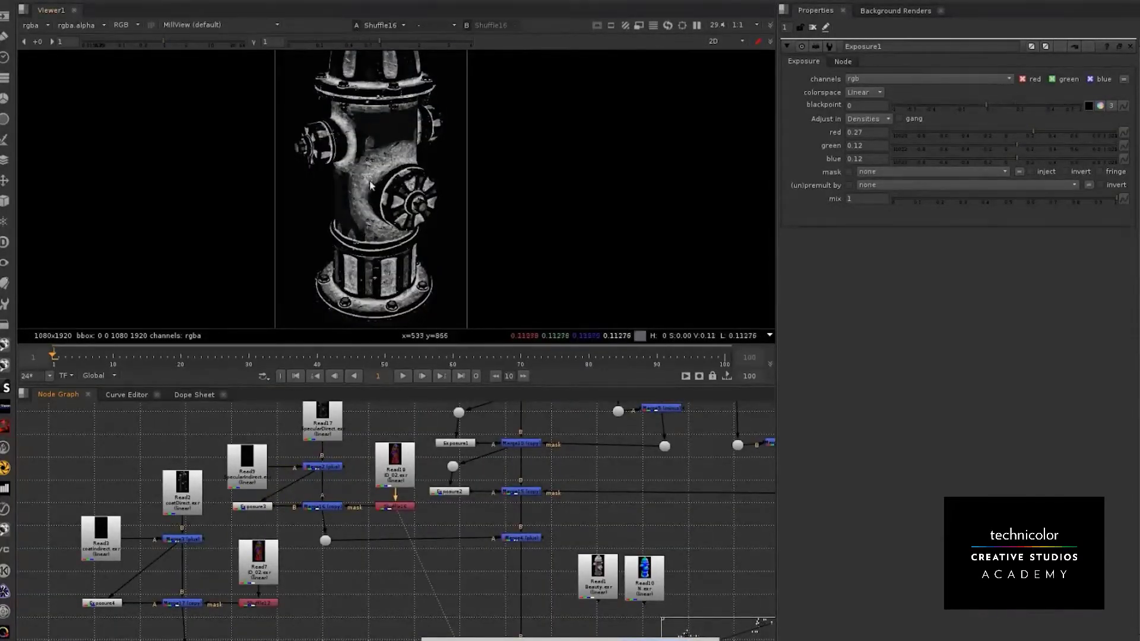
middle_drag(263, 569, 301, 533)
click(300, 567)
key(1)
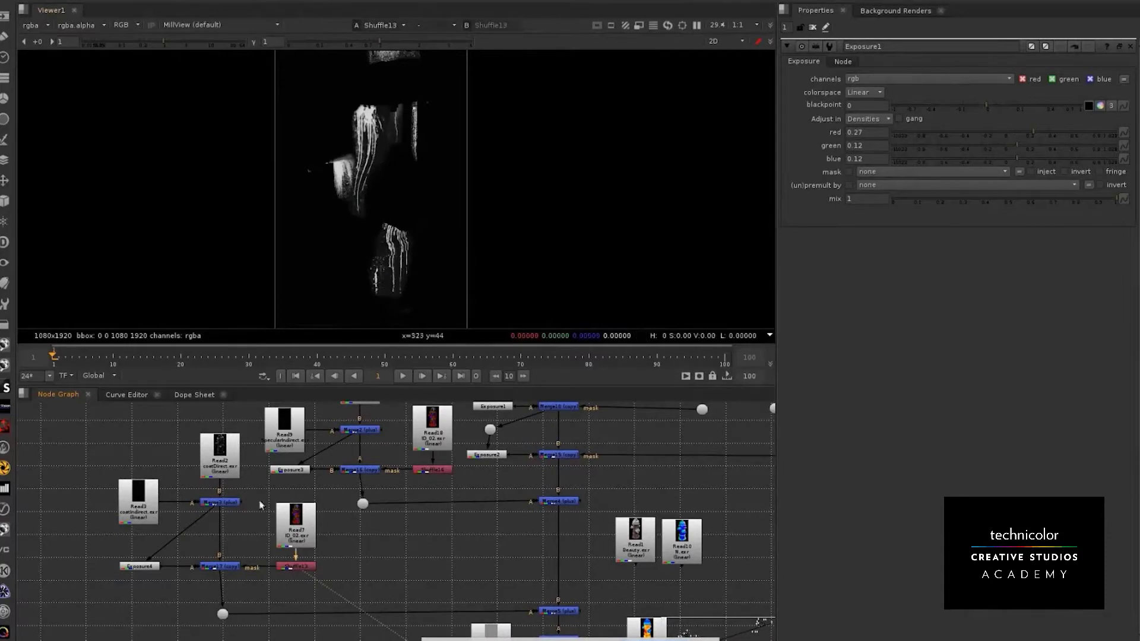
Compare the merge that adds the coat branch with the original Beauty pass by viewing them alternately
scroll(586, 541, down, 3)
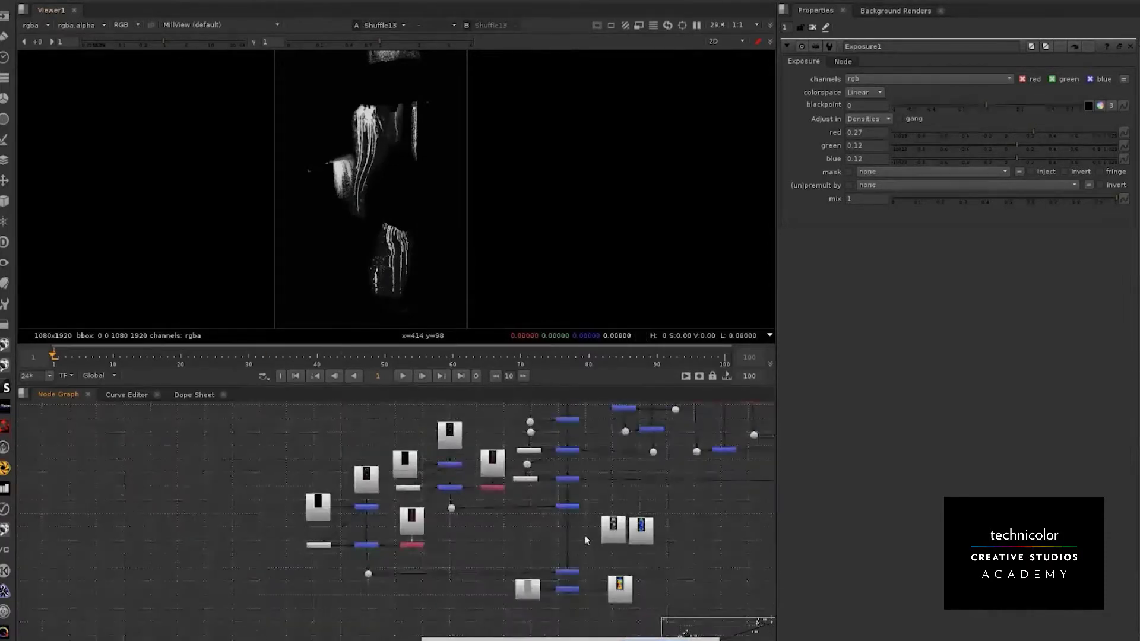
middle_drag(585, 540, 313, 535)
scroll(356, 528, up, 4)
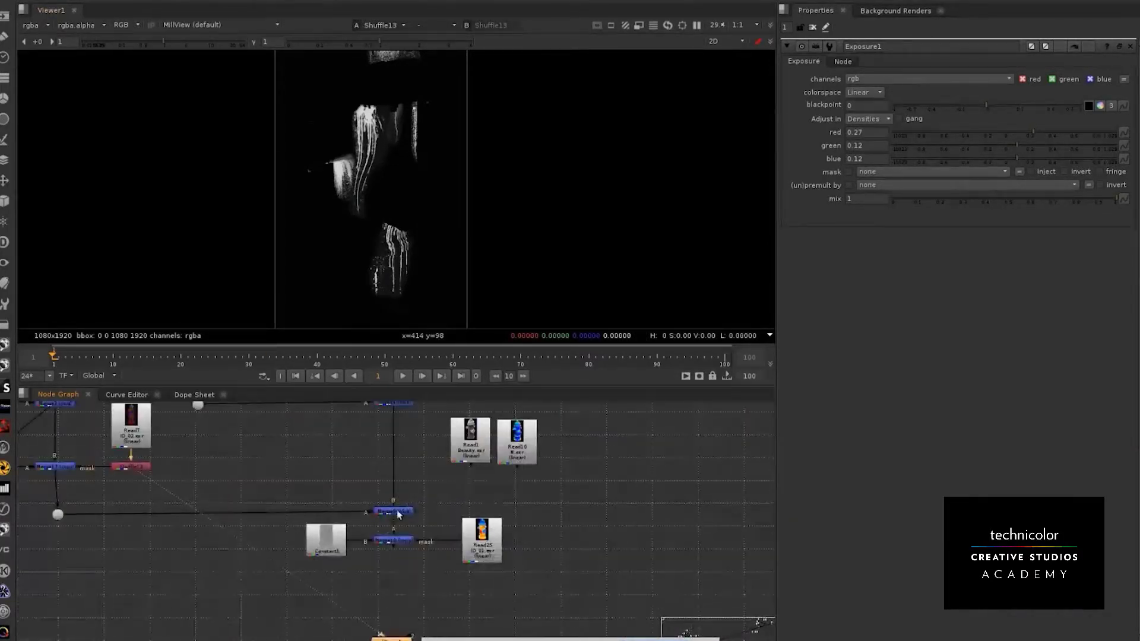
click(397, 512)
key(1)
middle_drag(394, 454, 328, 627)
middle_drag(410, 609, 361, 537)
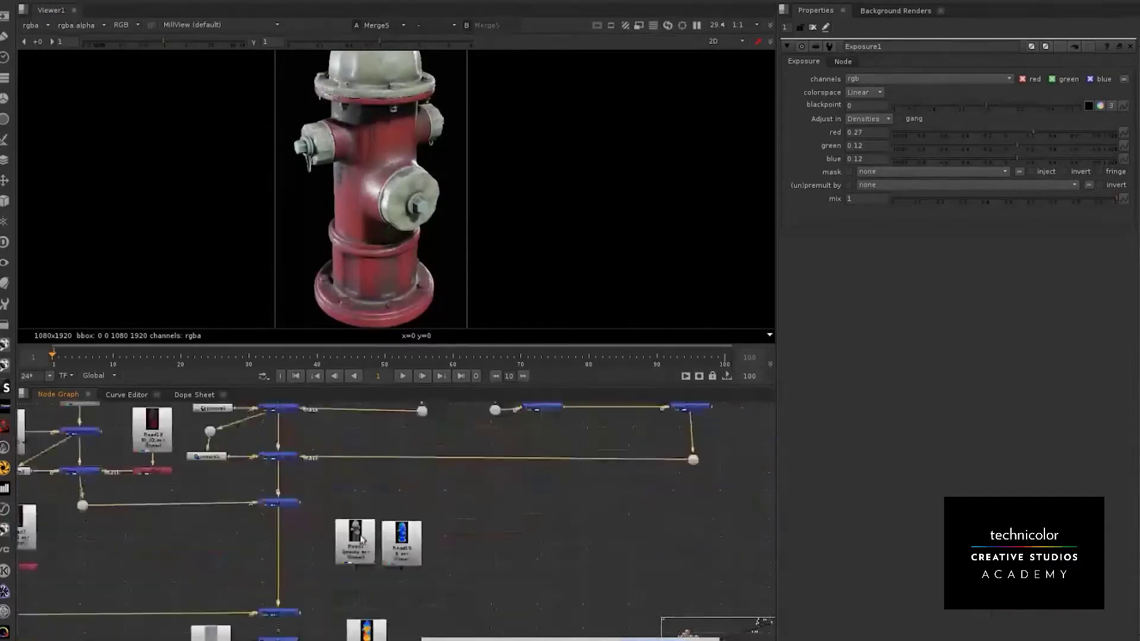
click(359, 538)
key(1)
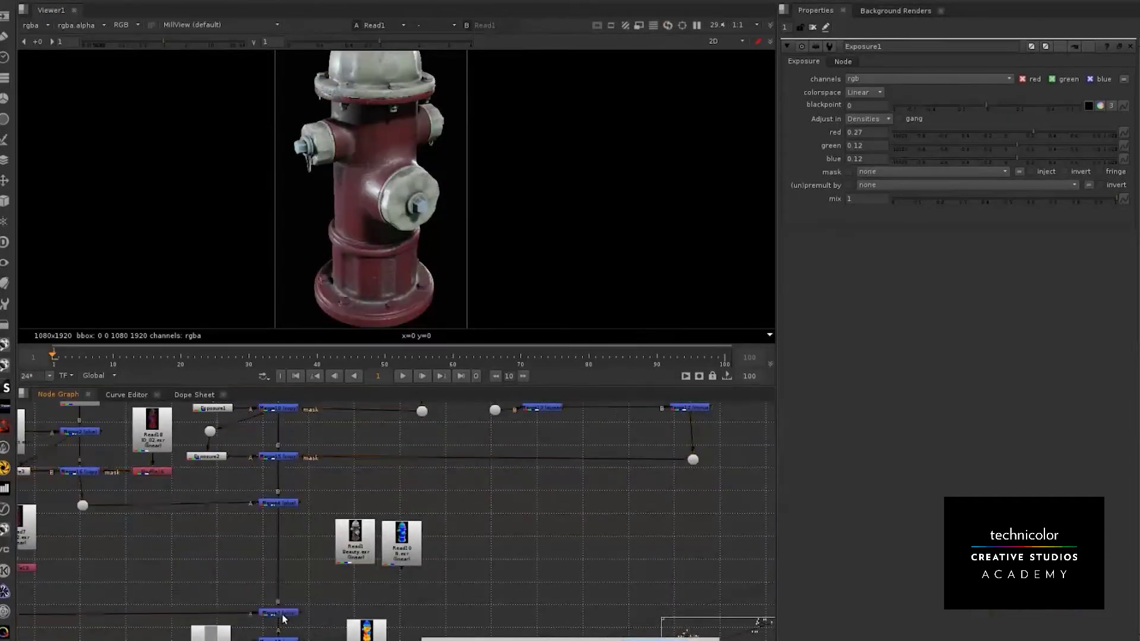
click(283, 617)
key(1)
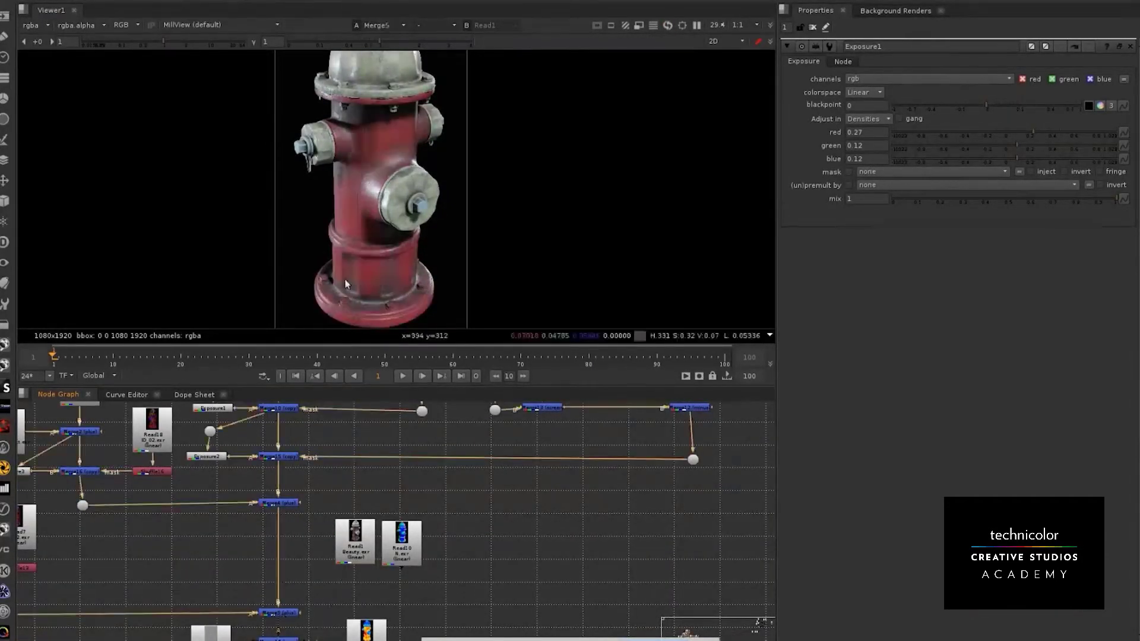
Switch the viewer twice more between the coat-branch merge and Beauty, checking the hydrant's base and cap
key(2)
key(1)
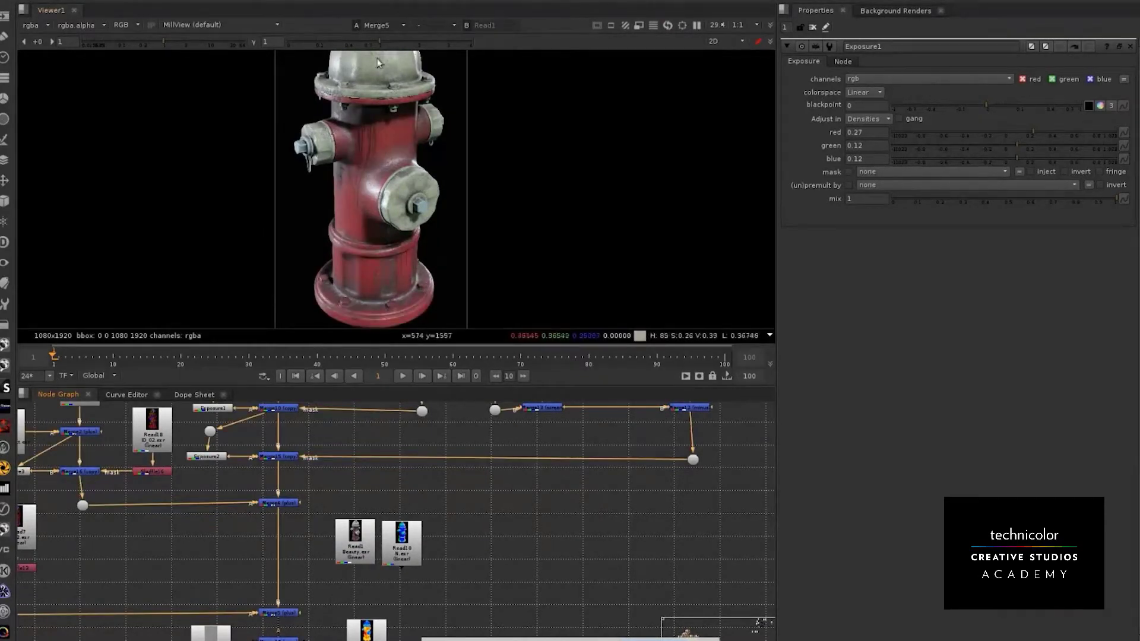
key(2)
key(1)
View the last merge in the tree, which places the hydrant over the Constant background, and fit the whole image in view
middle_drag(385, 224, 383, 125)
middle_drag(329, 565, 318, 448)
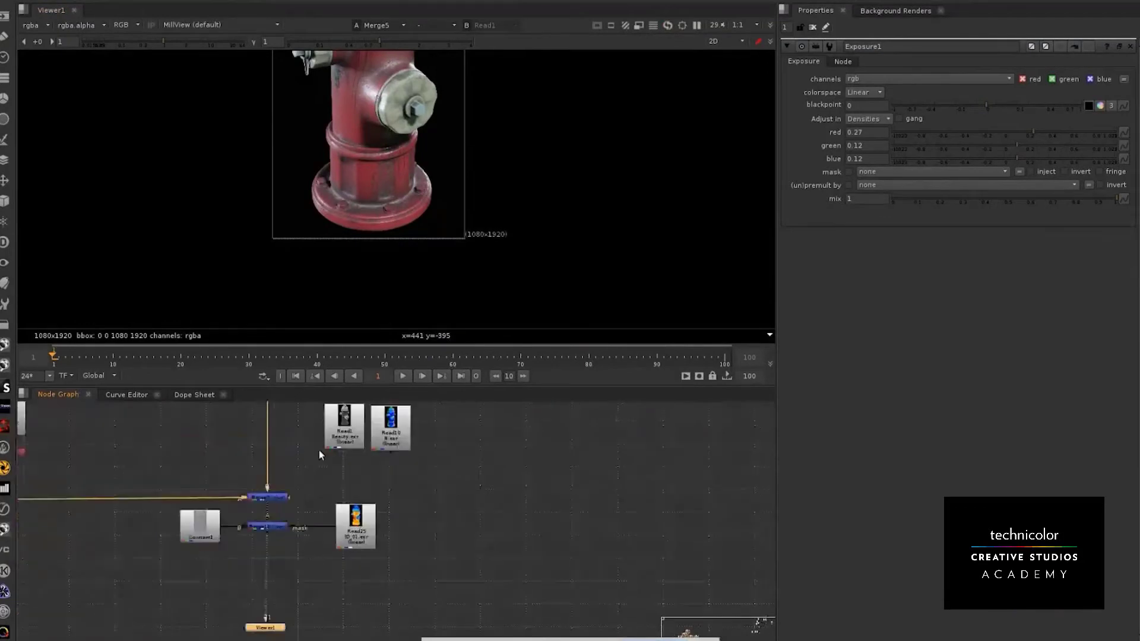
click(276, 529)
key(1)
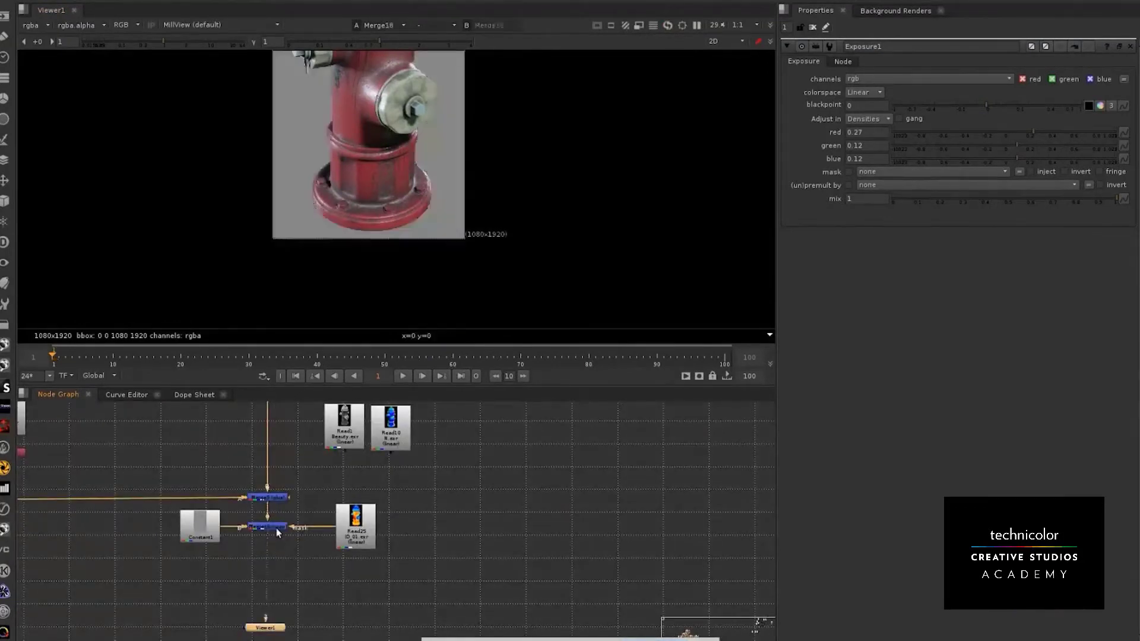
key(f)
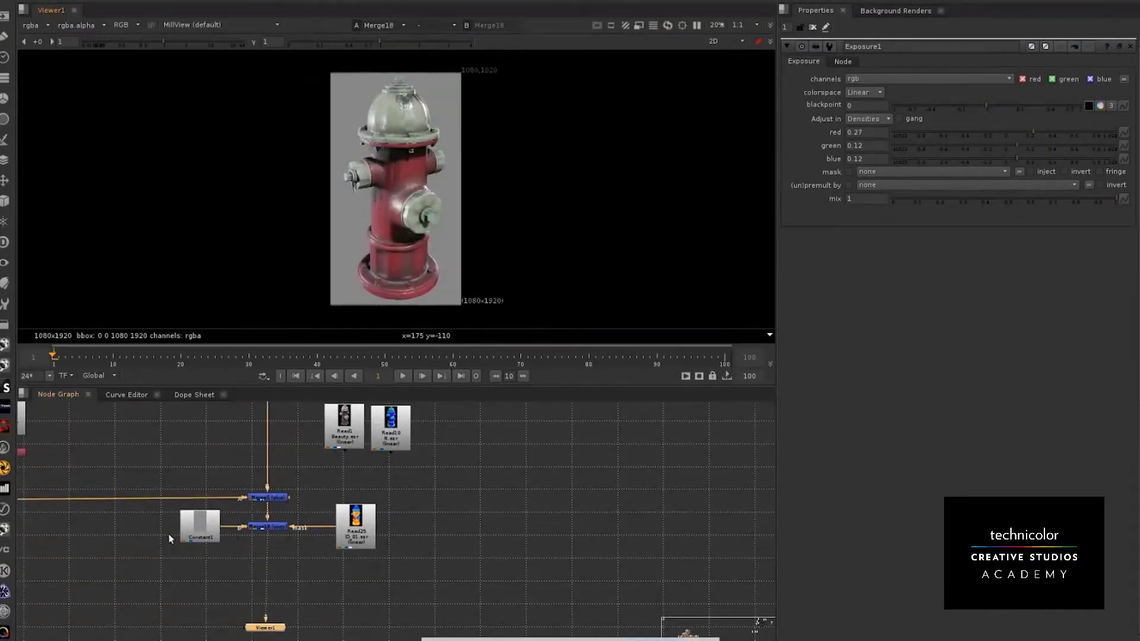
Check the alpha channel of the ID_01 pass masking the background merge, and return the viewer to that merge
click(370, 543)
key(1)
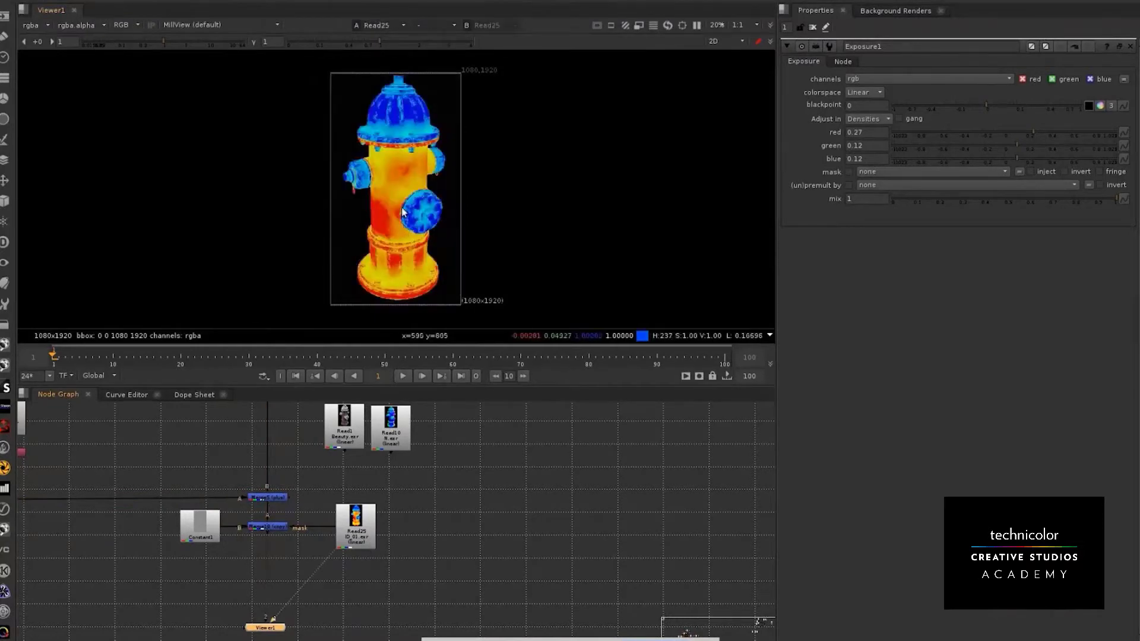
key(a)
key(a)
key(a)
key(a)
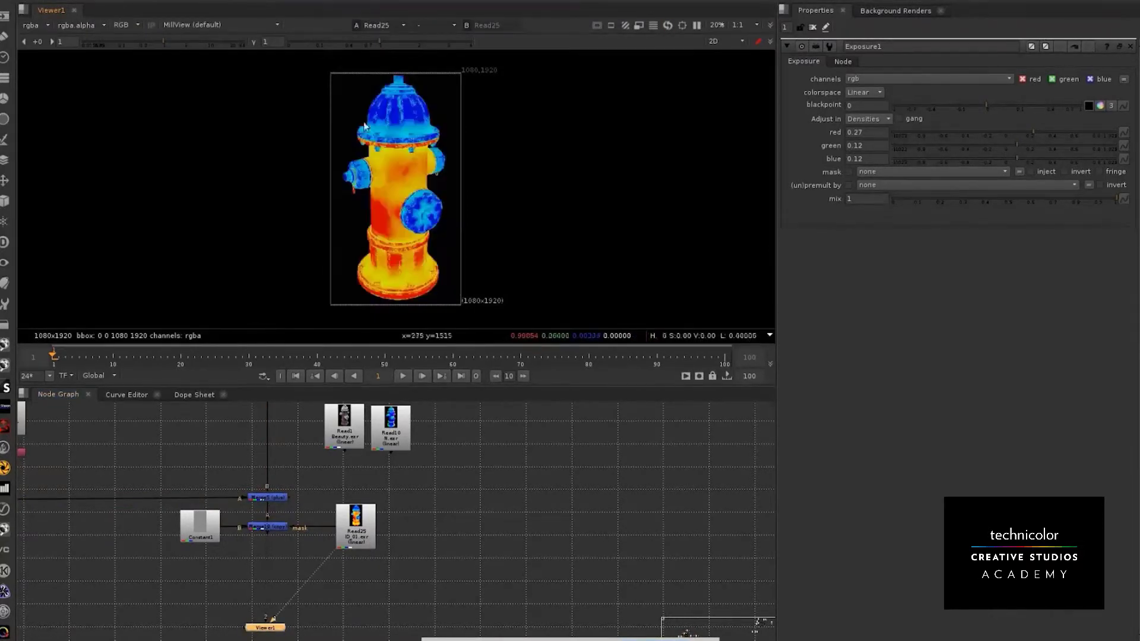
click(279, 527)
key(1)
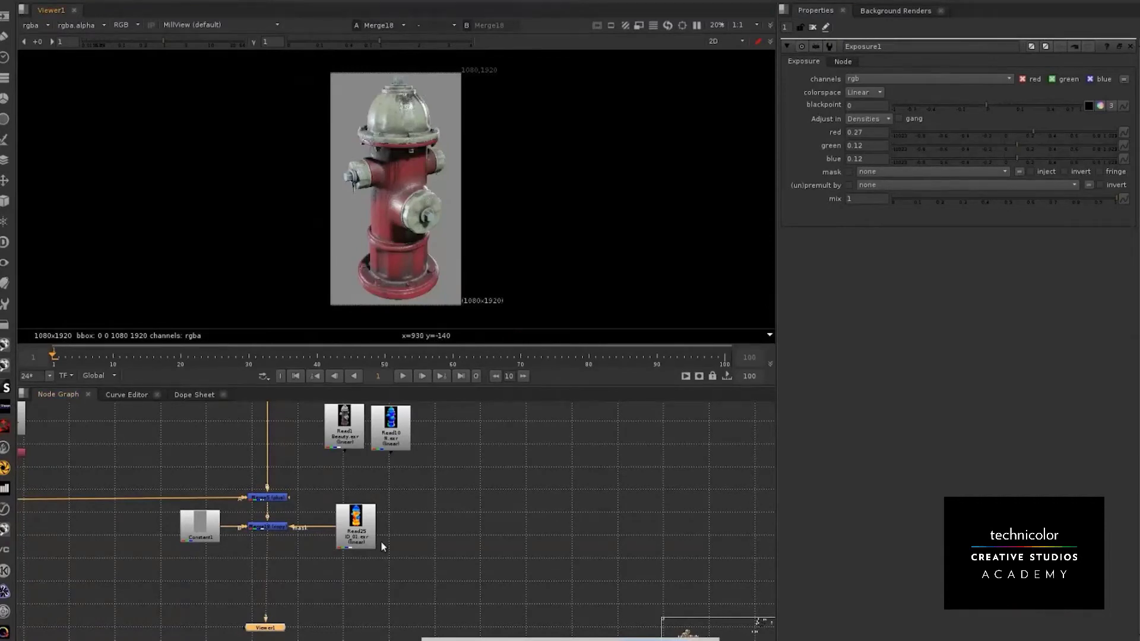
key(f)
Open the properties of the plus merges that combine the direct and indirect diffuse, specular and coat passes in turn
middle_drag(183, 520, 296, 491)
scroll(164, 535, up, 3)
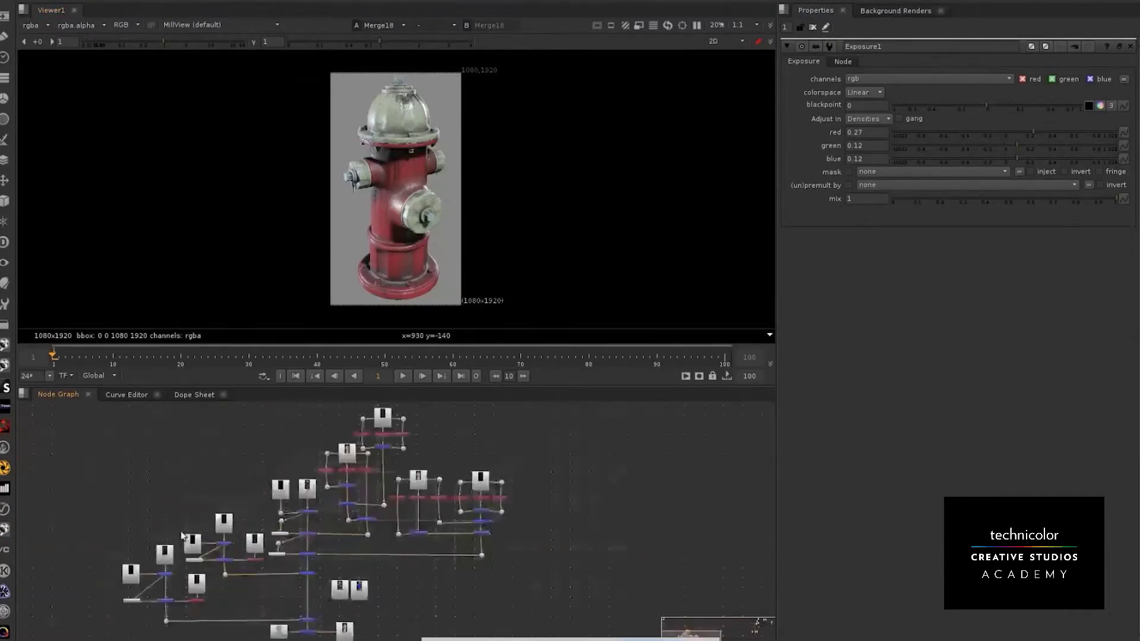
scroll(285, 508, up, 5)
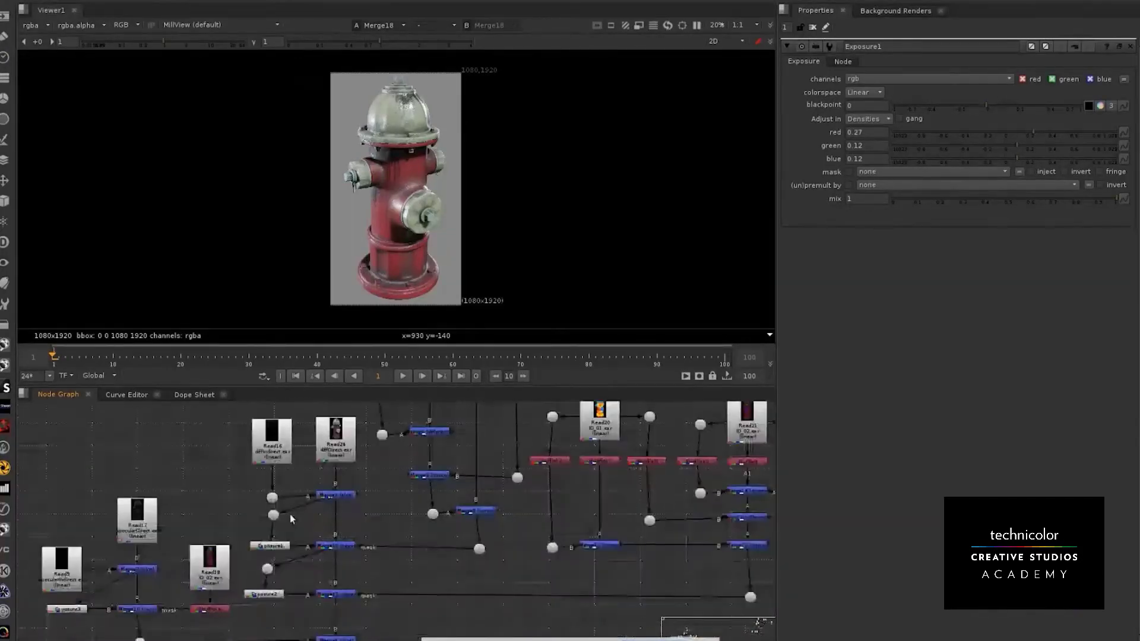
ctrl+click(346, 496)
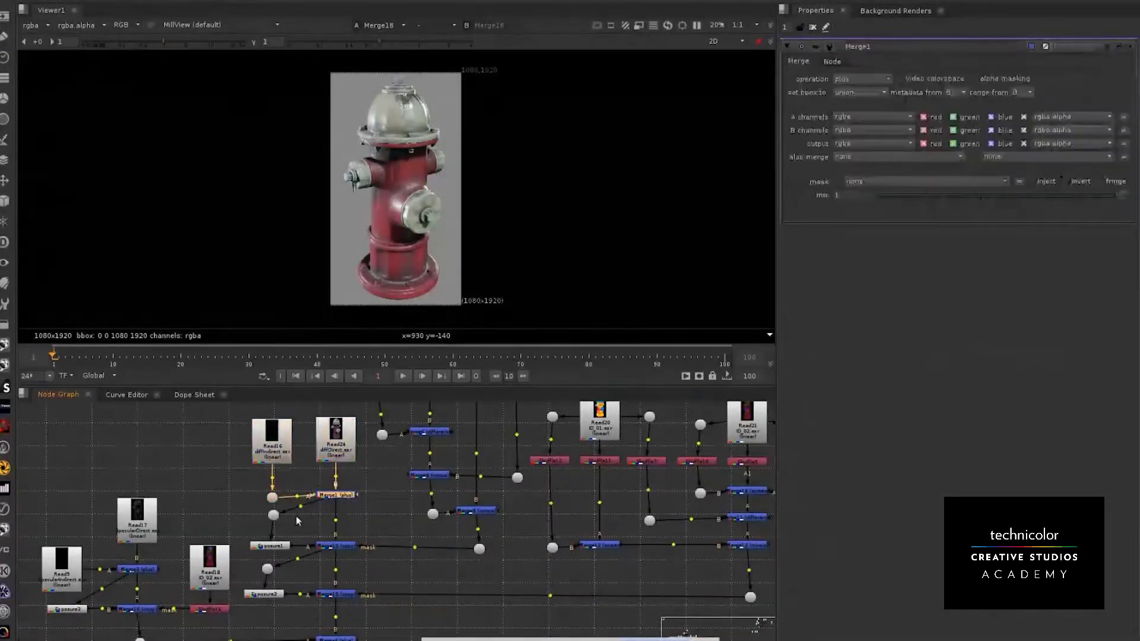
ctrl+click(153, 571)
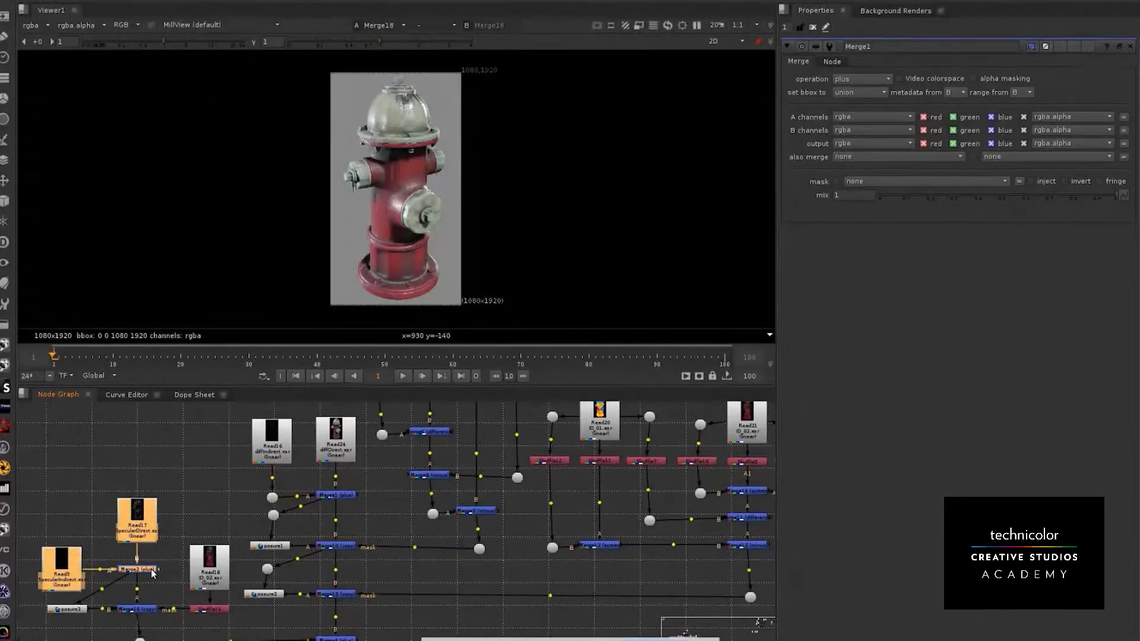
click(153, 571)
middle_drag(156, 571, 328, 452)
ctrl+click(182, 523)
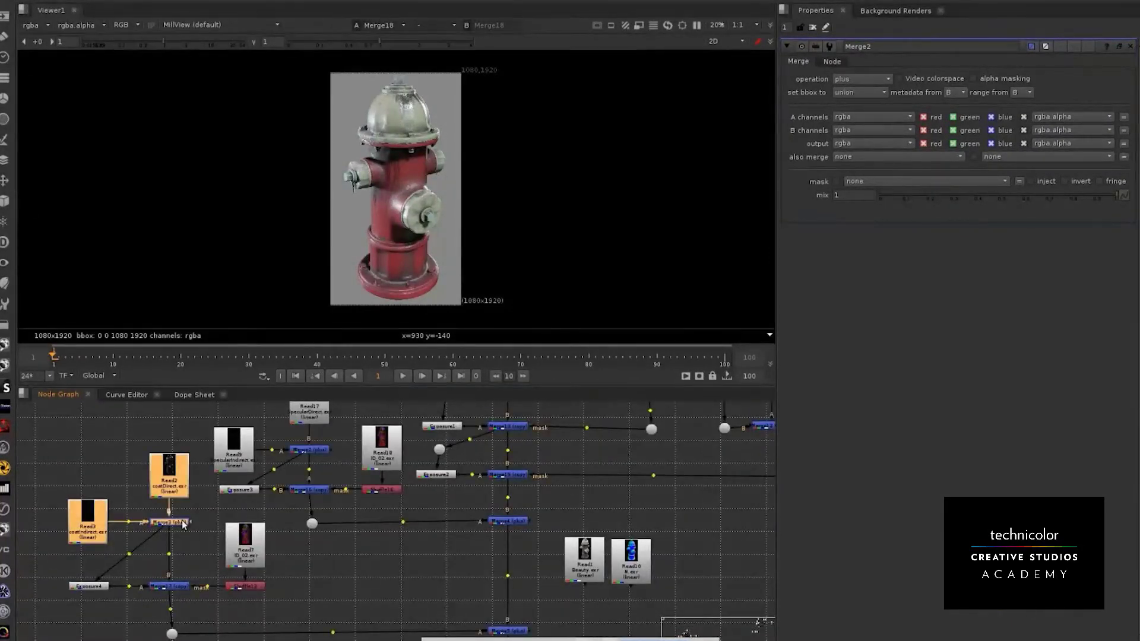
click(182, 522)
Inspect the settings of the coat branch's mask Shuffle and of the diffuse branch's copy merge, Merge10
scroll(288, 577, down, 4)
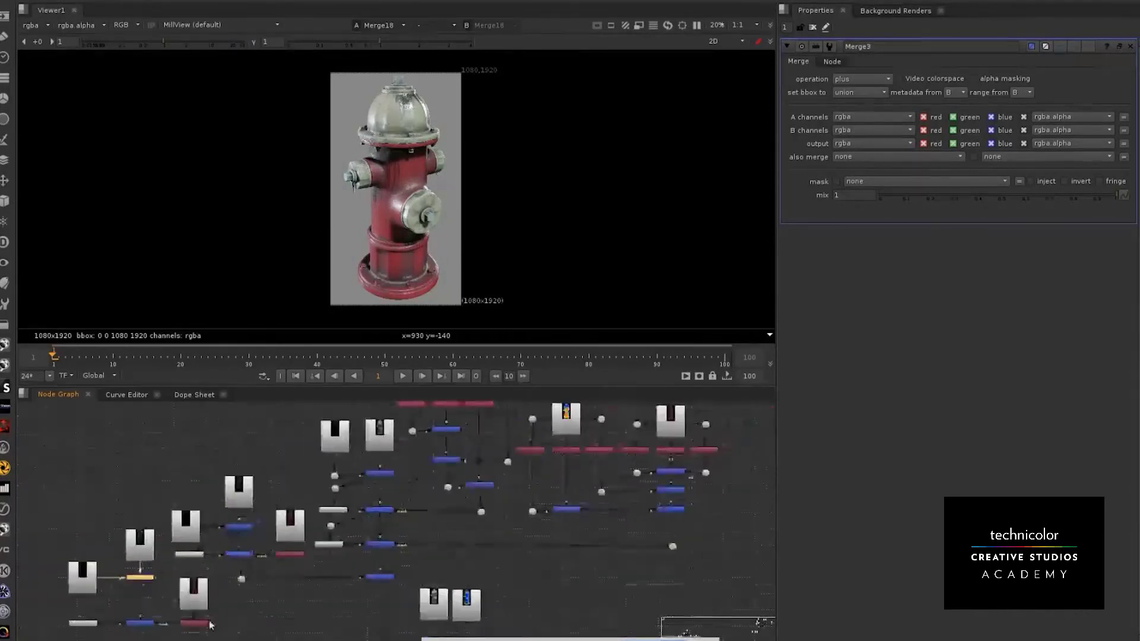
click(204, 623)
middle_drag(443, 486, 407, 533)
scroll(407, 533, up, 5)
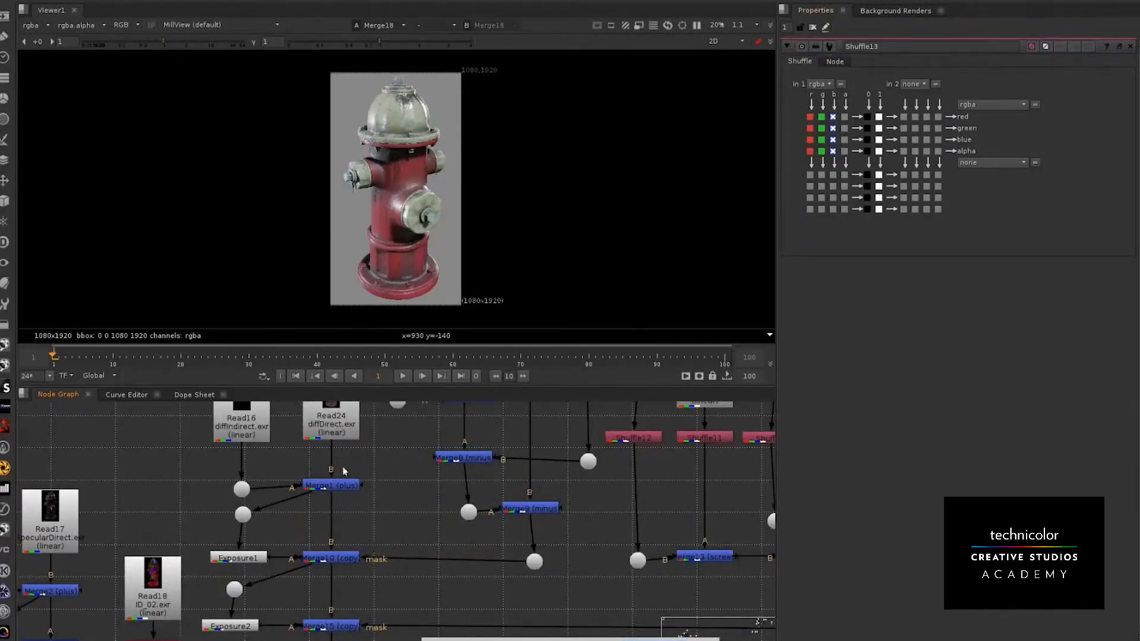
click(326, 558)
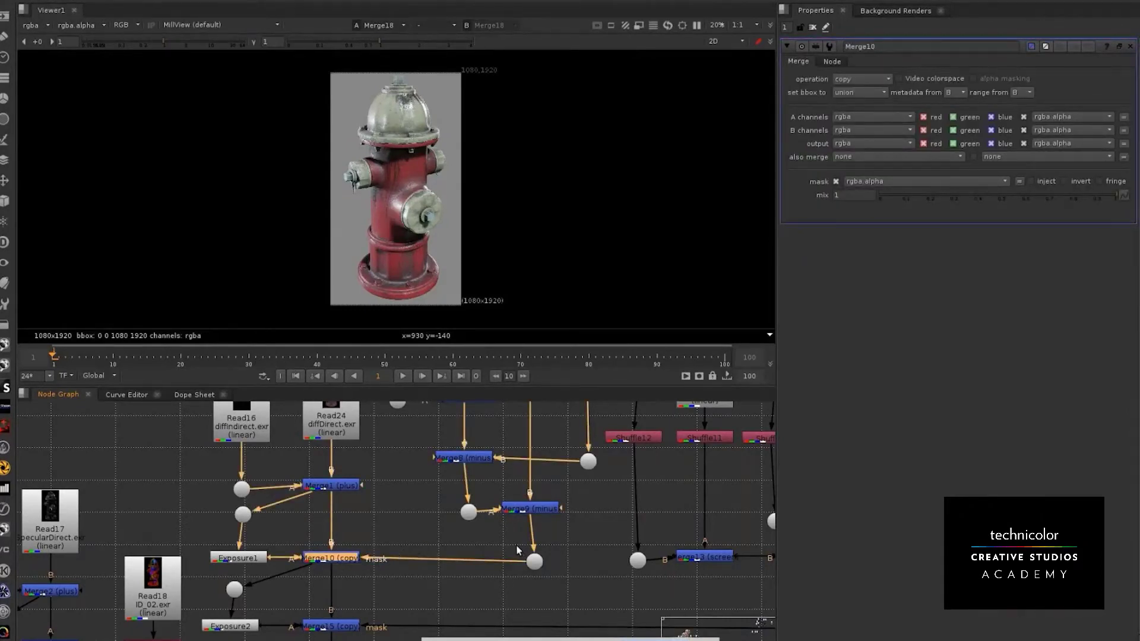
View the mask input of Merge10 and toggle the alpha channel display to check the matte
click(534, 561)
key(1)
key(a)
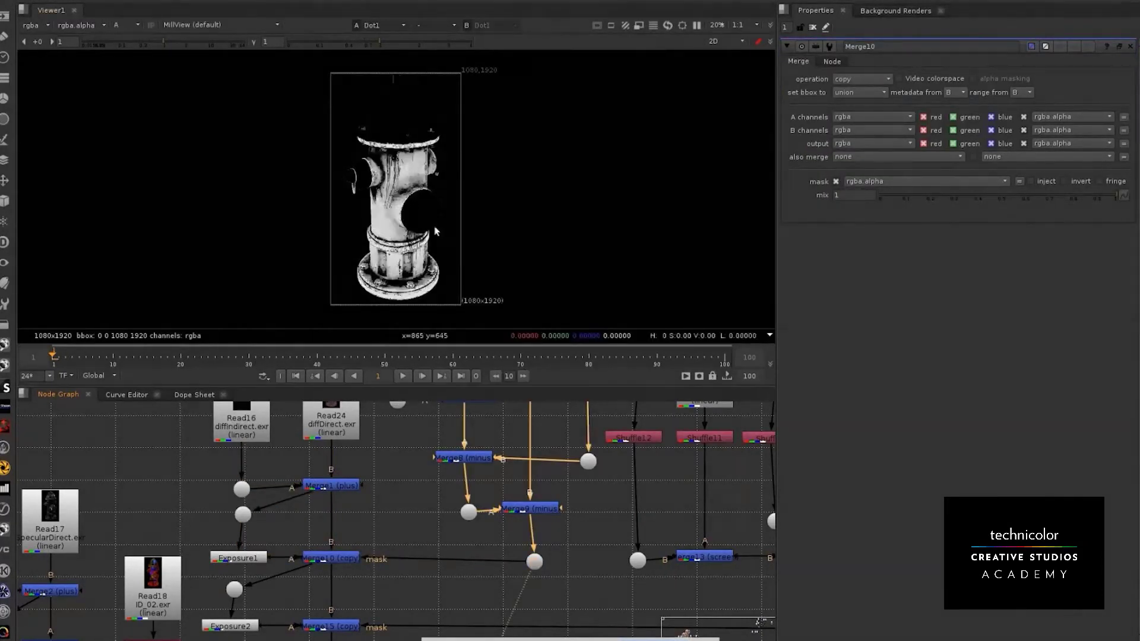
key(a)
key(a)
key(a)
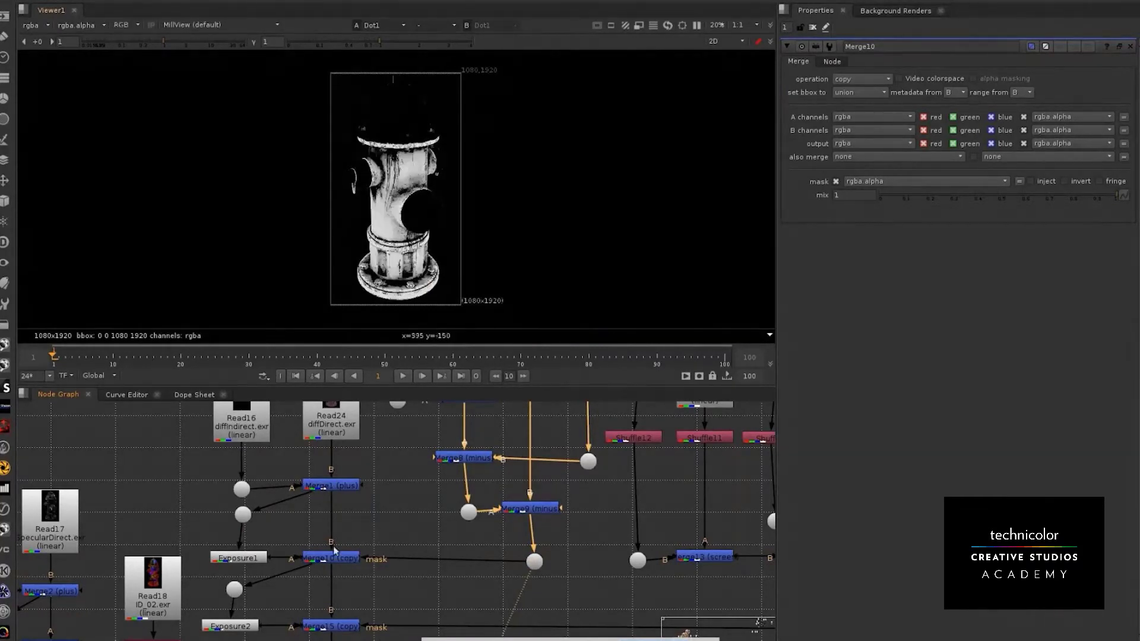
Show the available operations for Merge10 and keep it on copy
click(342, 561)
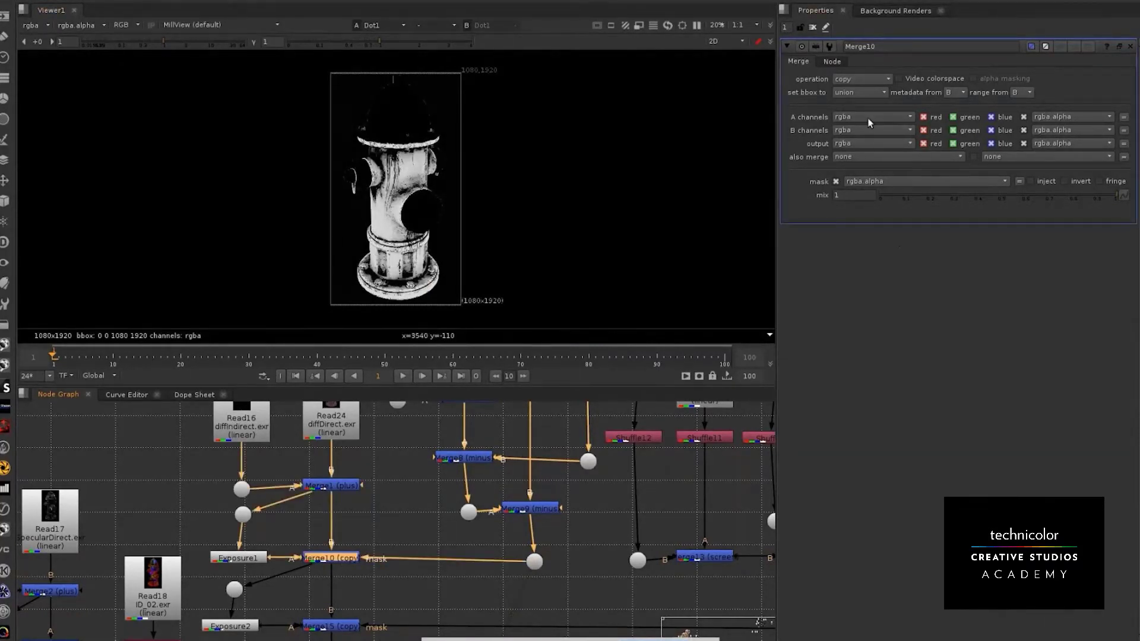
click(854, 79)
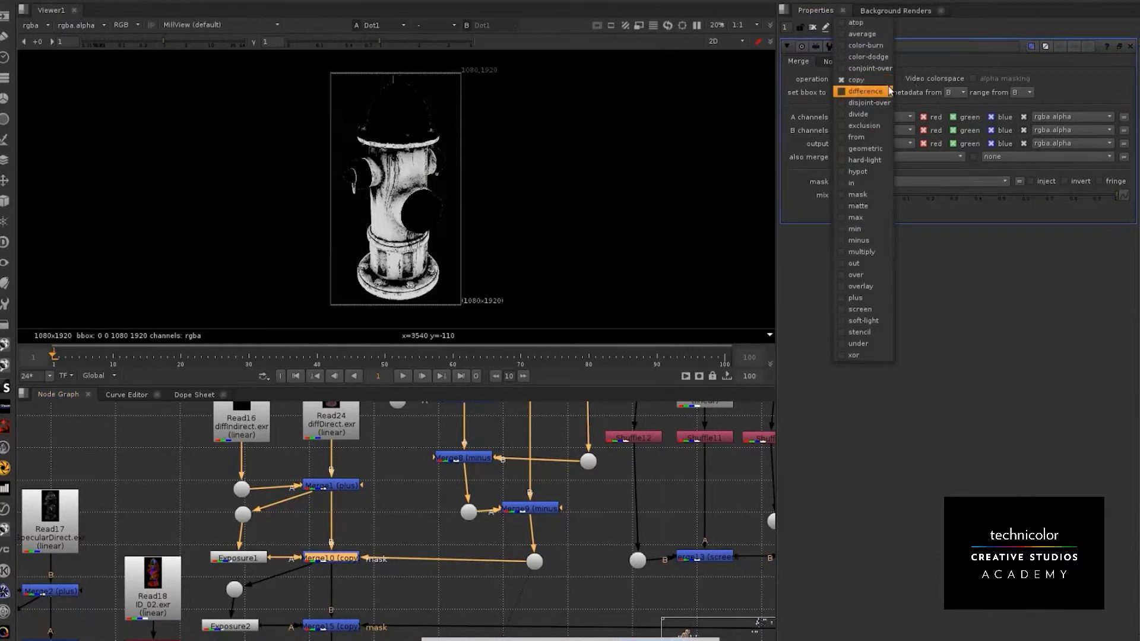
click(861, 79)
click(393, 515)
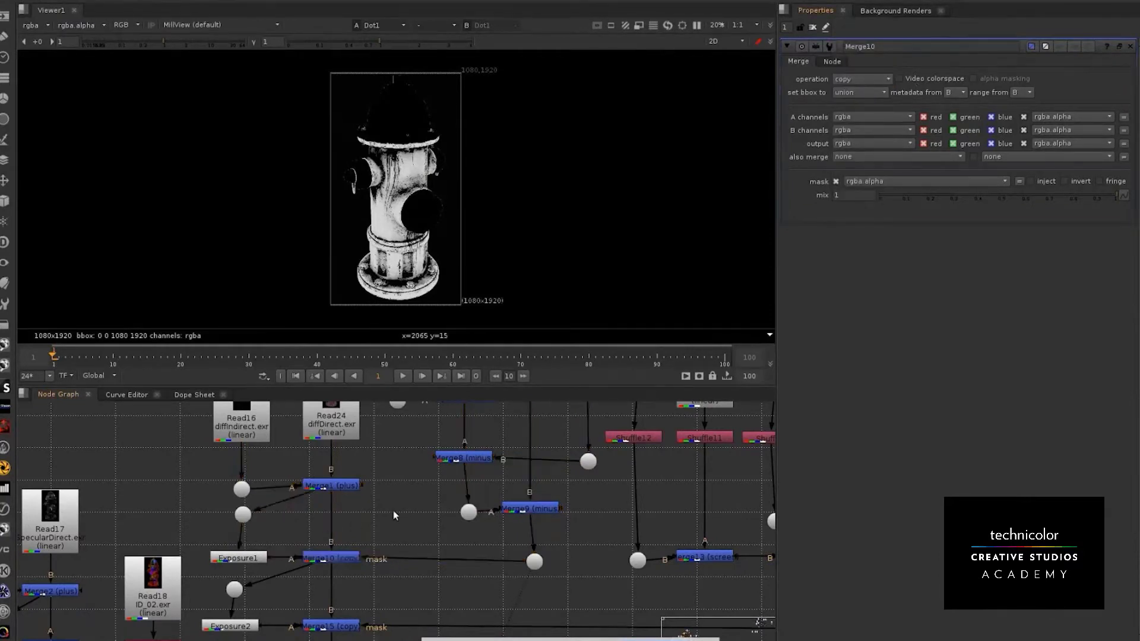
Open the properties of Merge6, the difference merge below the Shuffles of the diffuse branch's ID_01 pass
scroll(392, 511, down, 3)
middle_drag(468, 504, 393, 580)
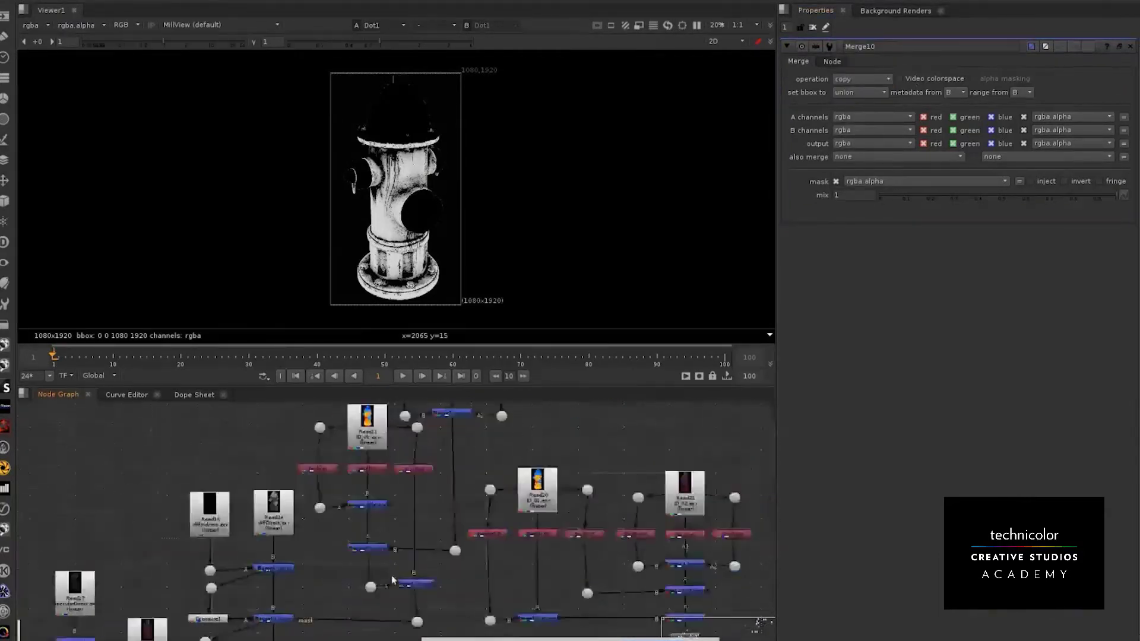
scroll(398, 581, up, 2)
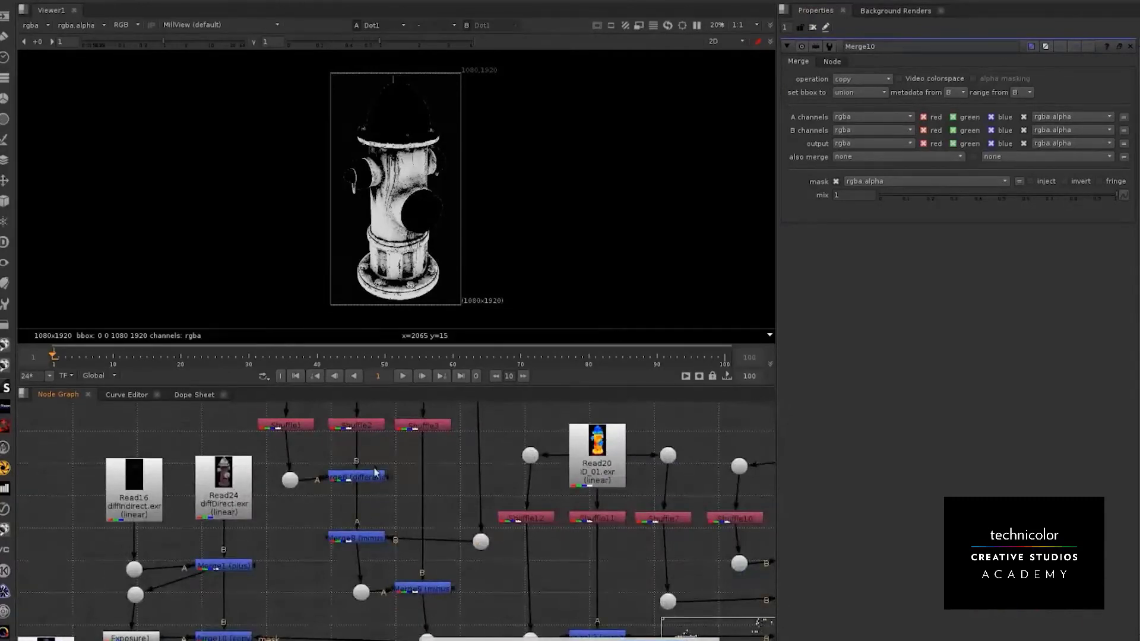
click(375, 476)
middle_drag(379, 478, 342, 508)
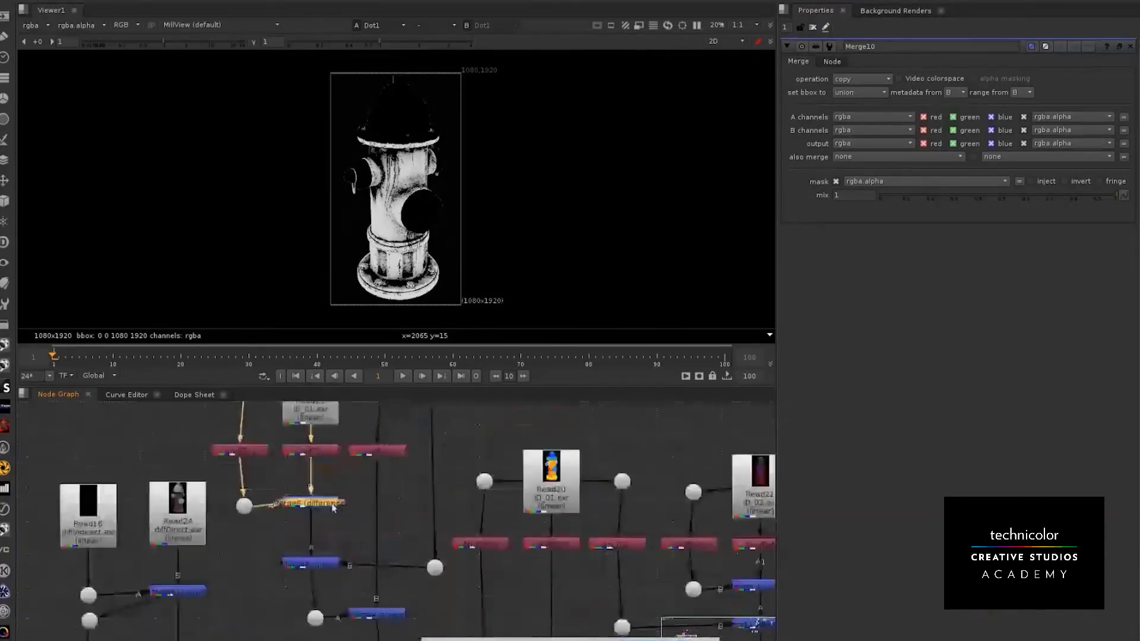
double_click(335, 505)
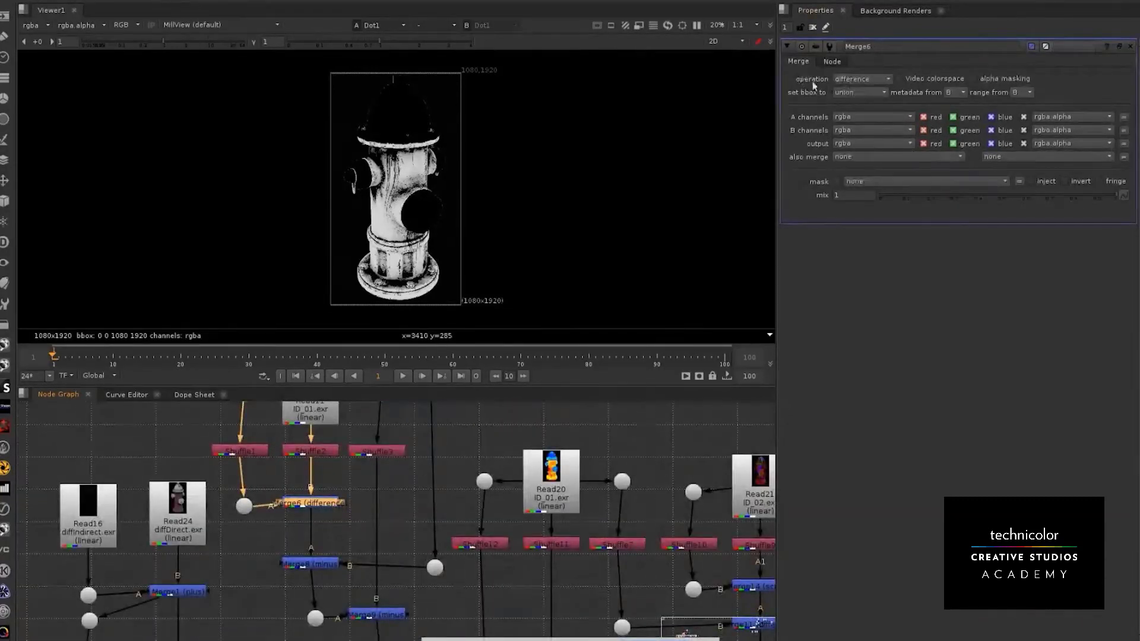
middle_drag(332, 409, 332, 466)
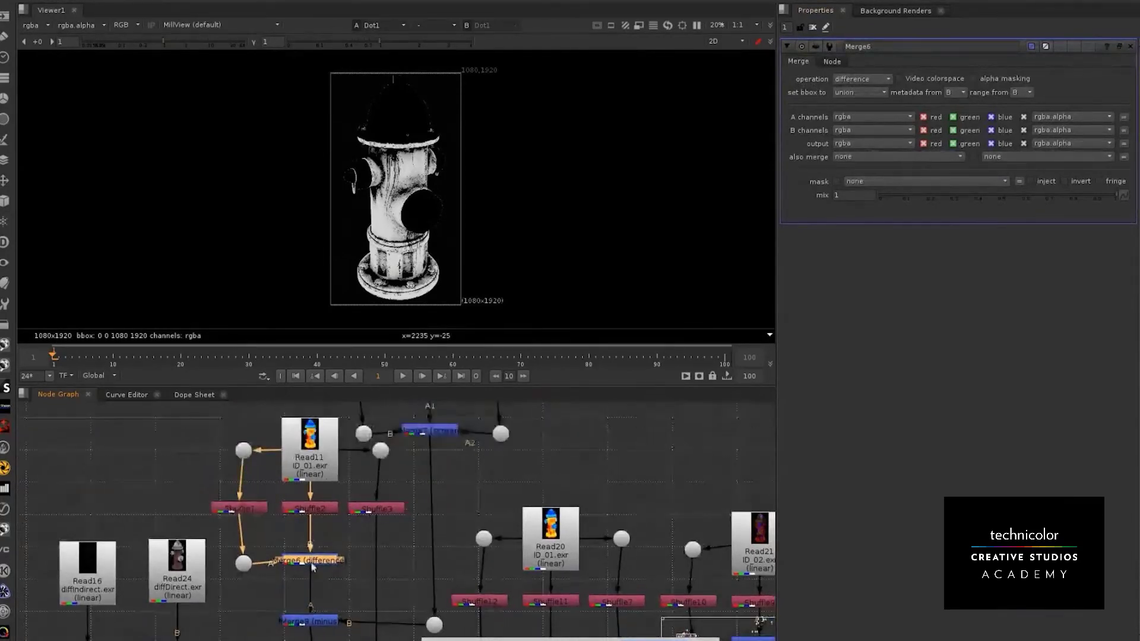
View the Shuffle1 and Shuffle2 mattes of ID_01 that feed the difference merge, assigning Shuffle1 to a second viewer input
click(319, 509)
key(1)
click(261, 508)
key(1)
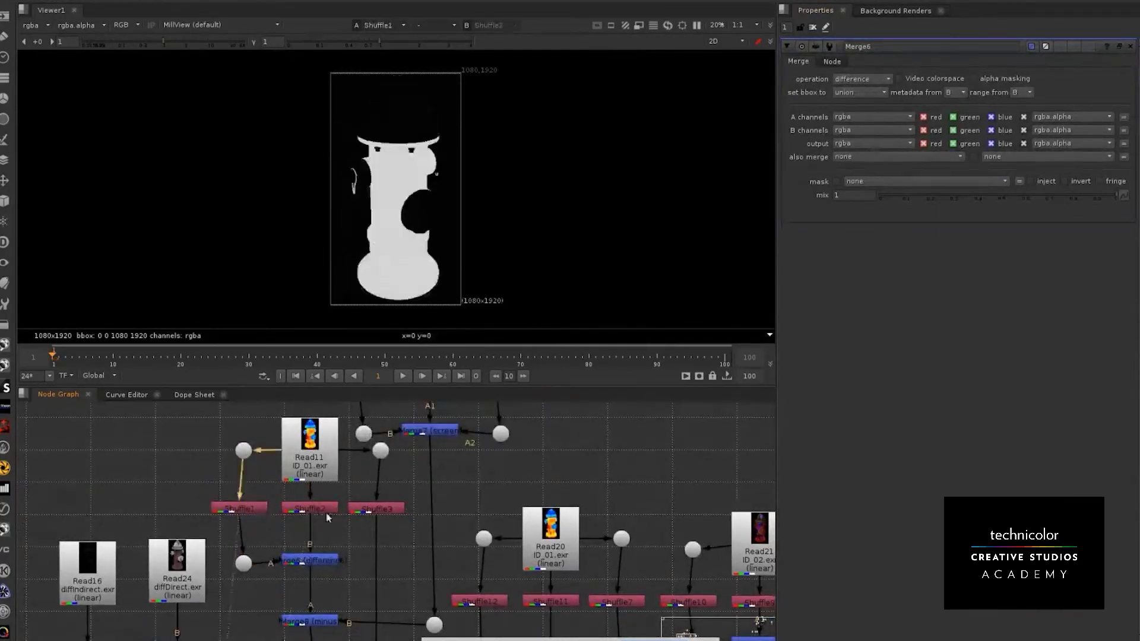
click(264, 509)
key(2)
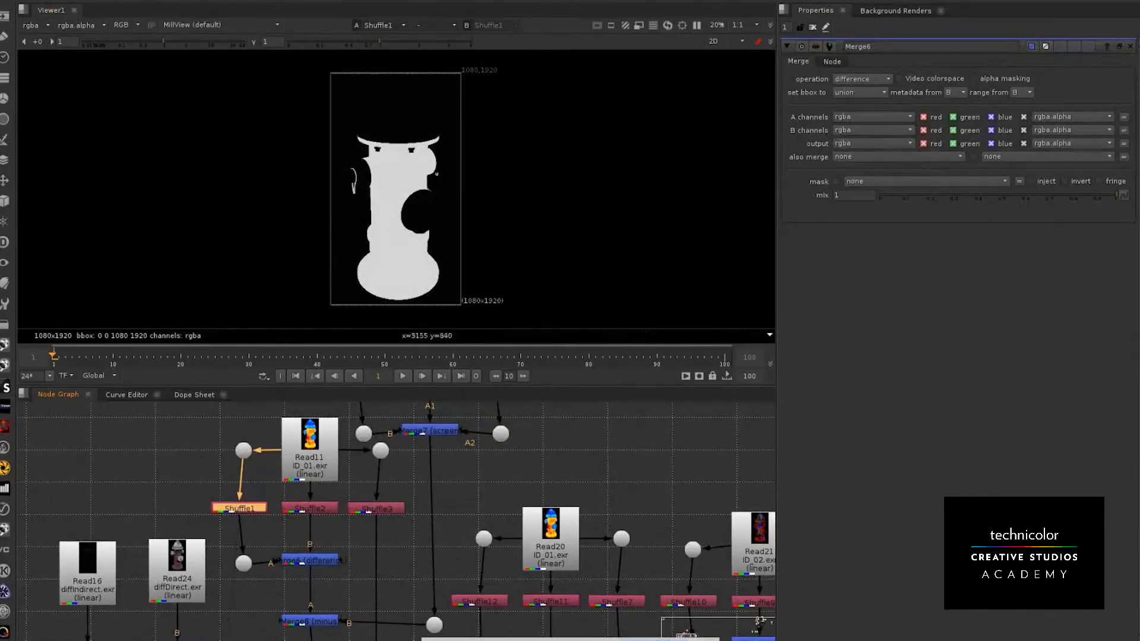
click(313, 510)
key(1)
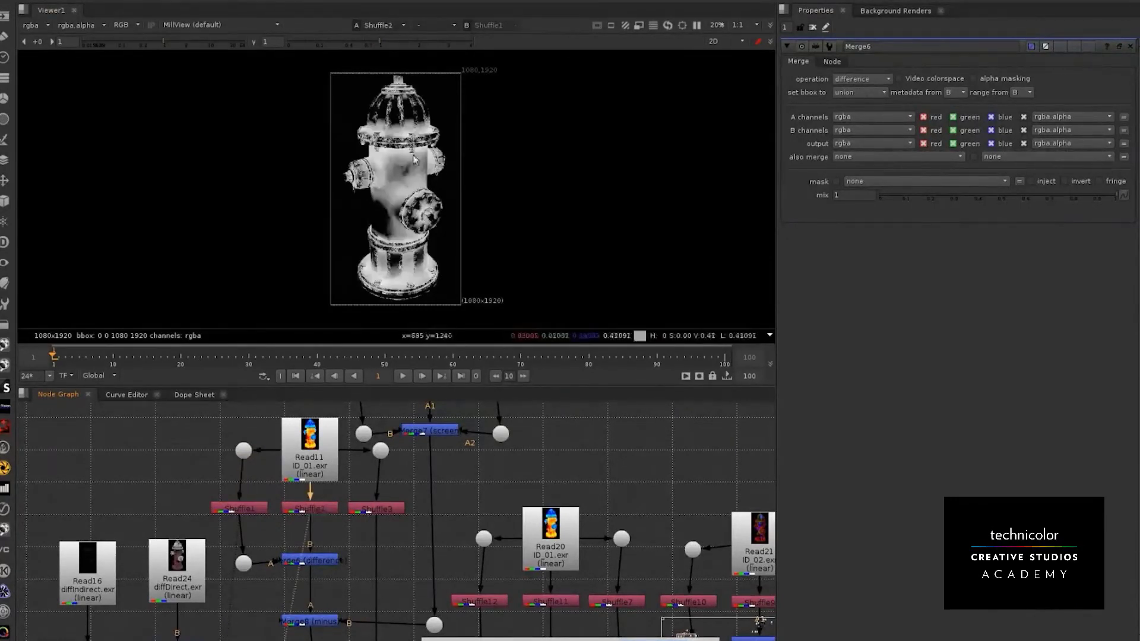
Assign Merge6 to a third viewer input and compare its difference matte with the Shuffle mattes by switching between them
click(320, 561)
key(3)
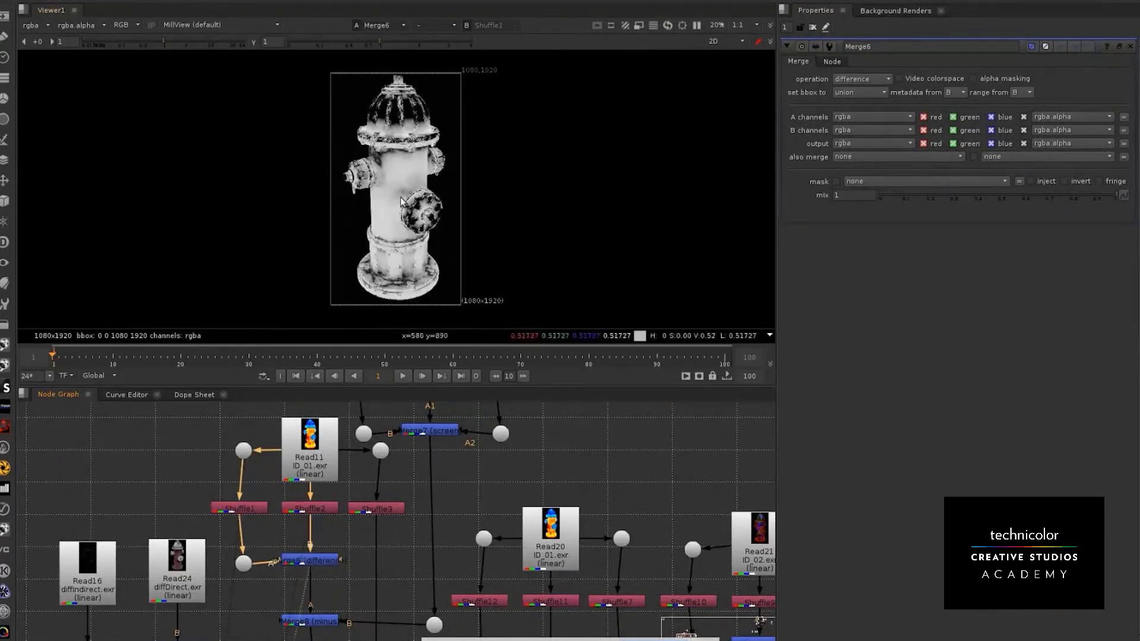
key(2)
key(1)
key(3)
key(1)
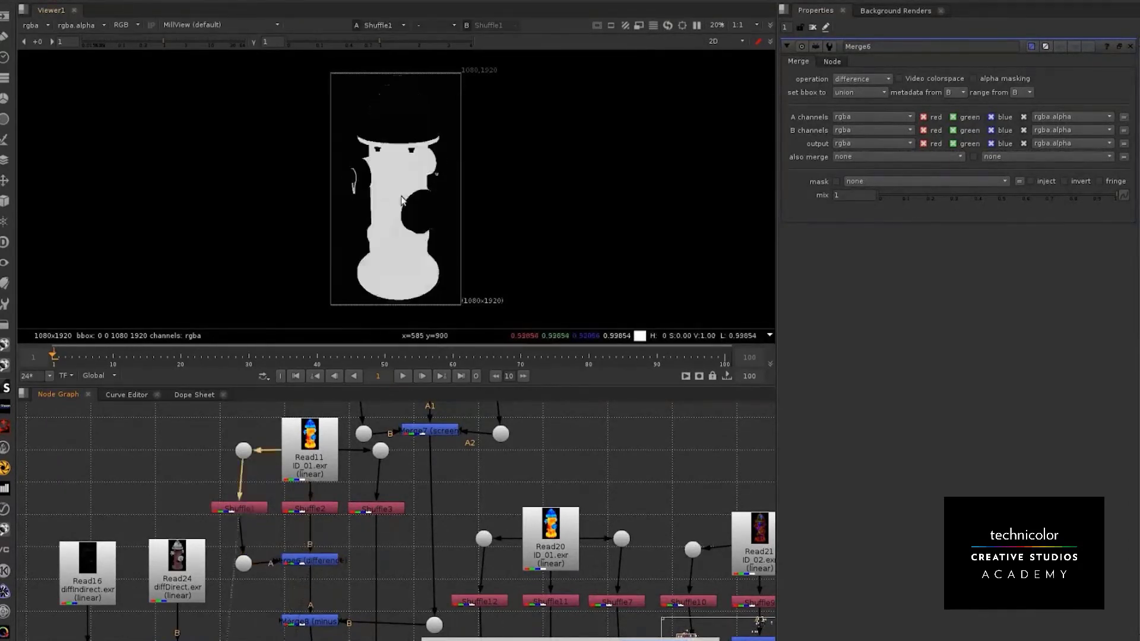
key(3)
key(1)
key(3)
scroll(328, 528, down, 1)
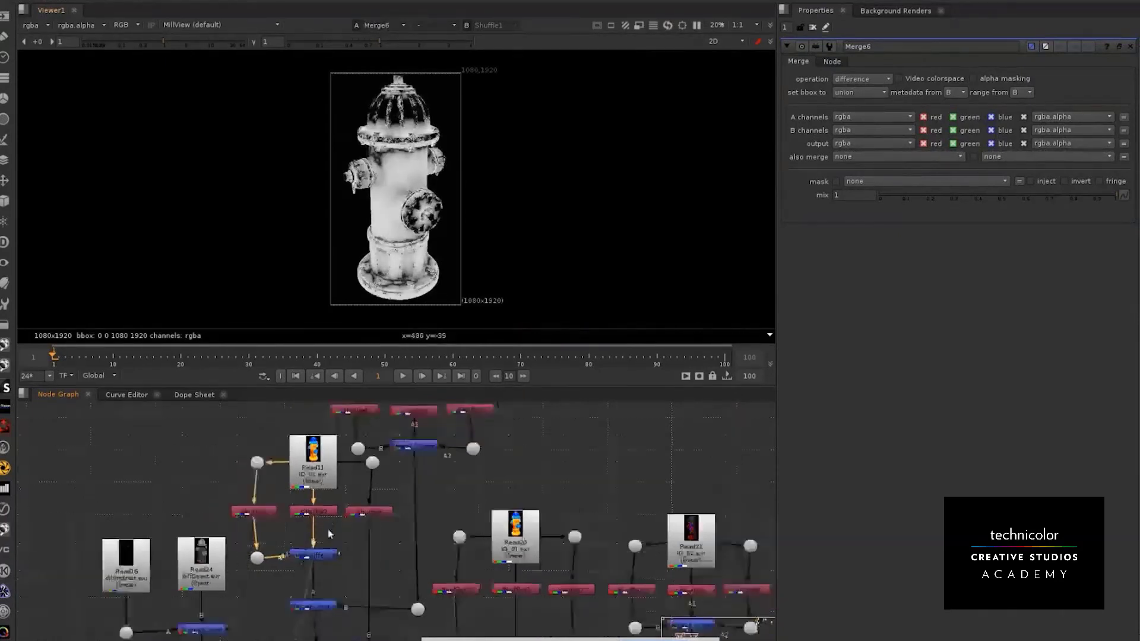
scroll(331, 571, up, 1)
middle_drag(325, 604, 315, 492)
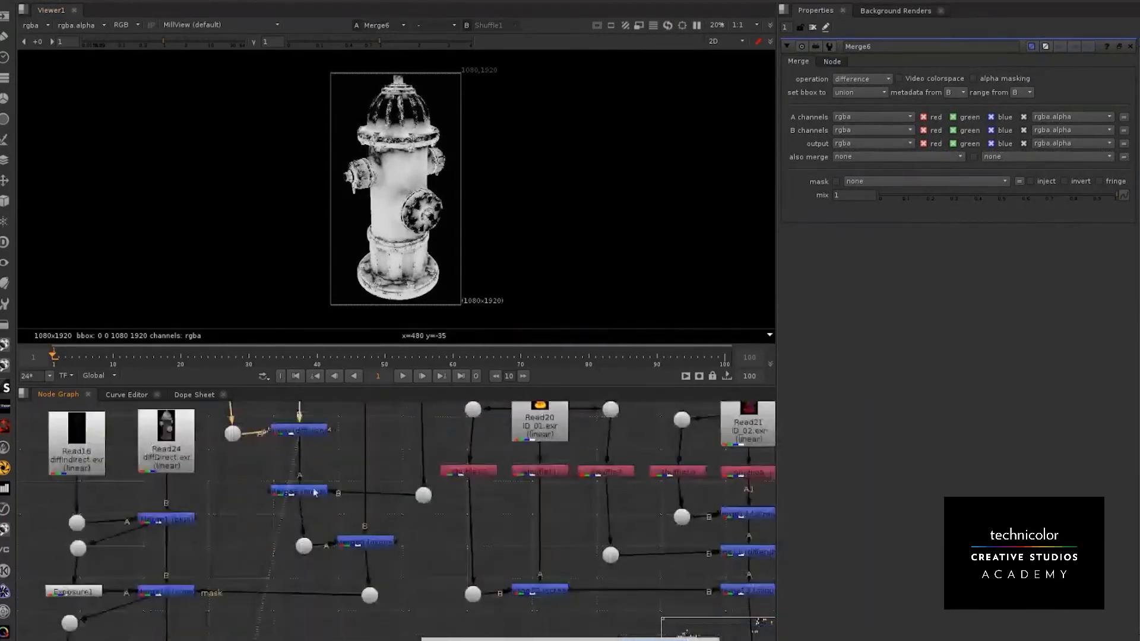
scroll(343, 493, down, 2)
middle_drag(612, 409, 541, 507)
scroll(498, 512, down, 5)
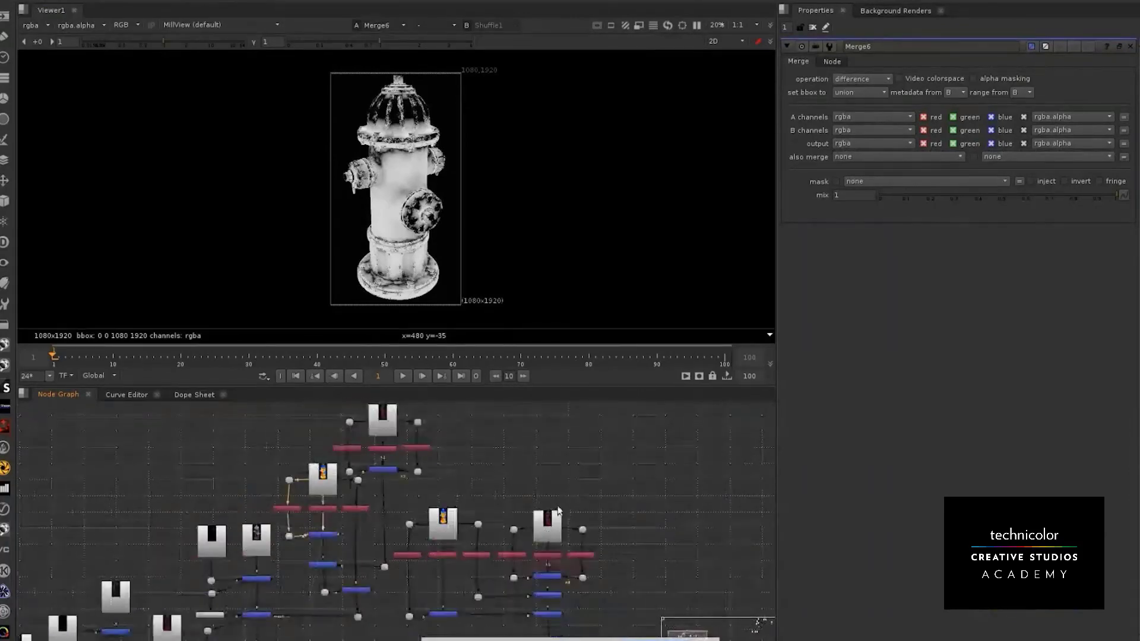